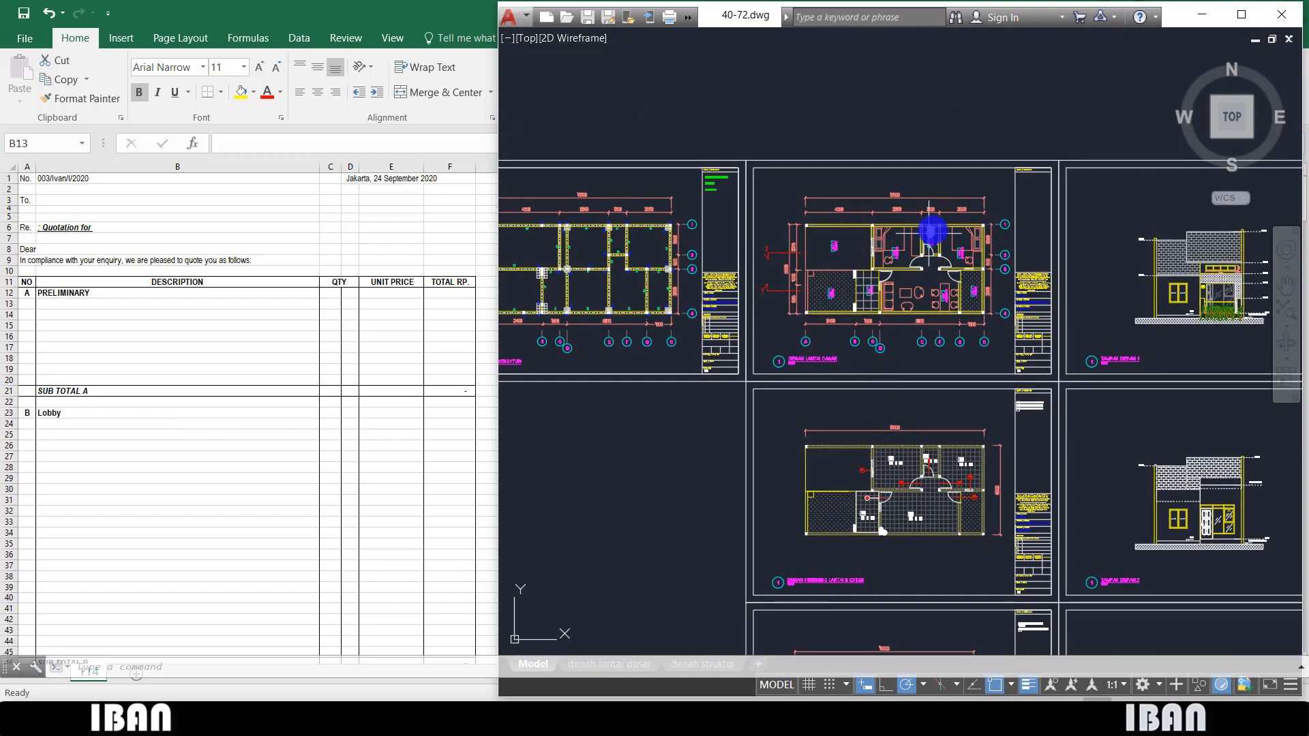
- Examine the ground floor plan and the floor pattern plan below it in the 40-72.dwg drawing
scroll(930, 232, "up", 4)
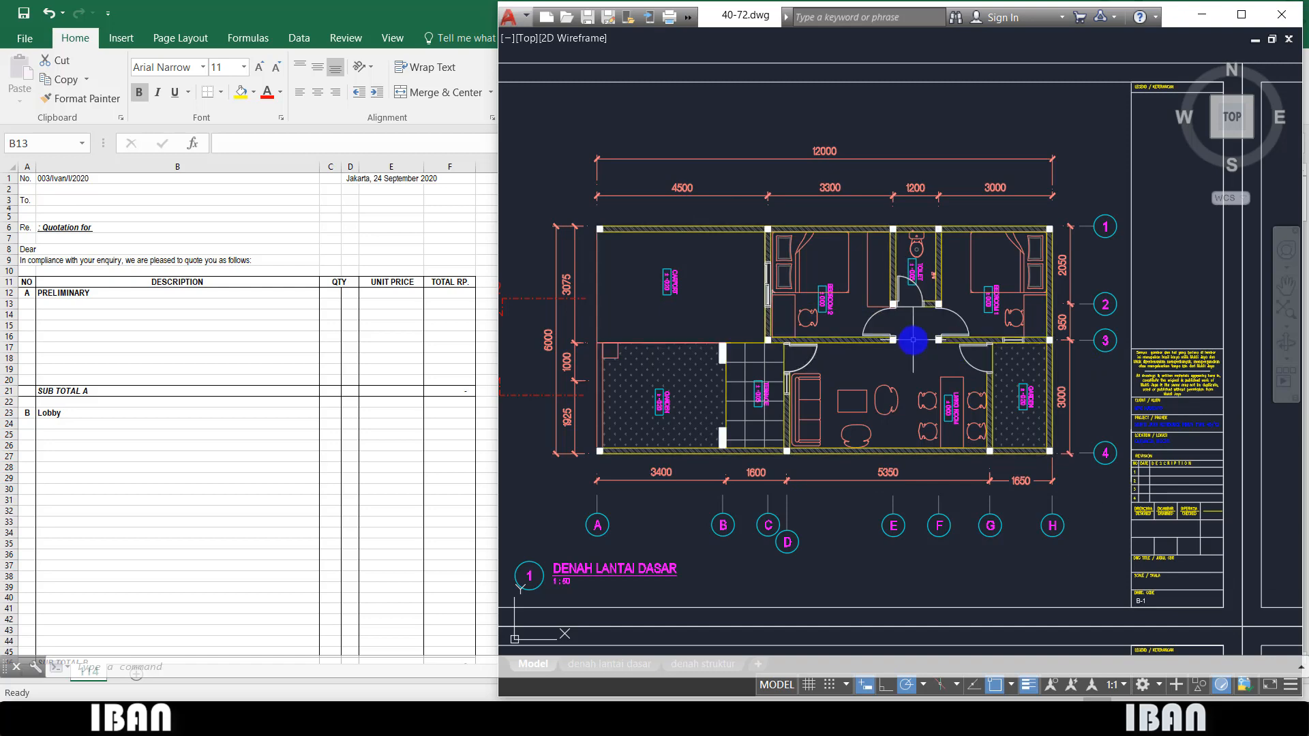
scroll(910, 332, "down", 5)
left_click_drag(892, 498, 899, 348)
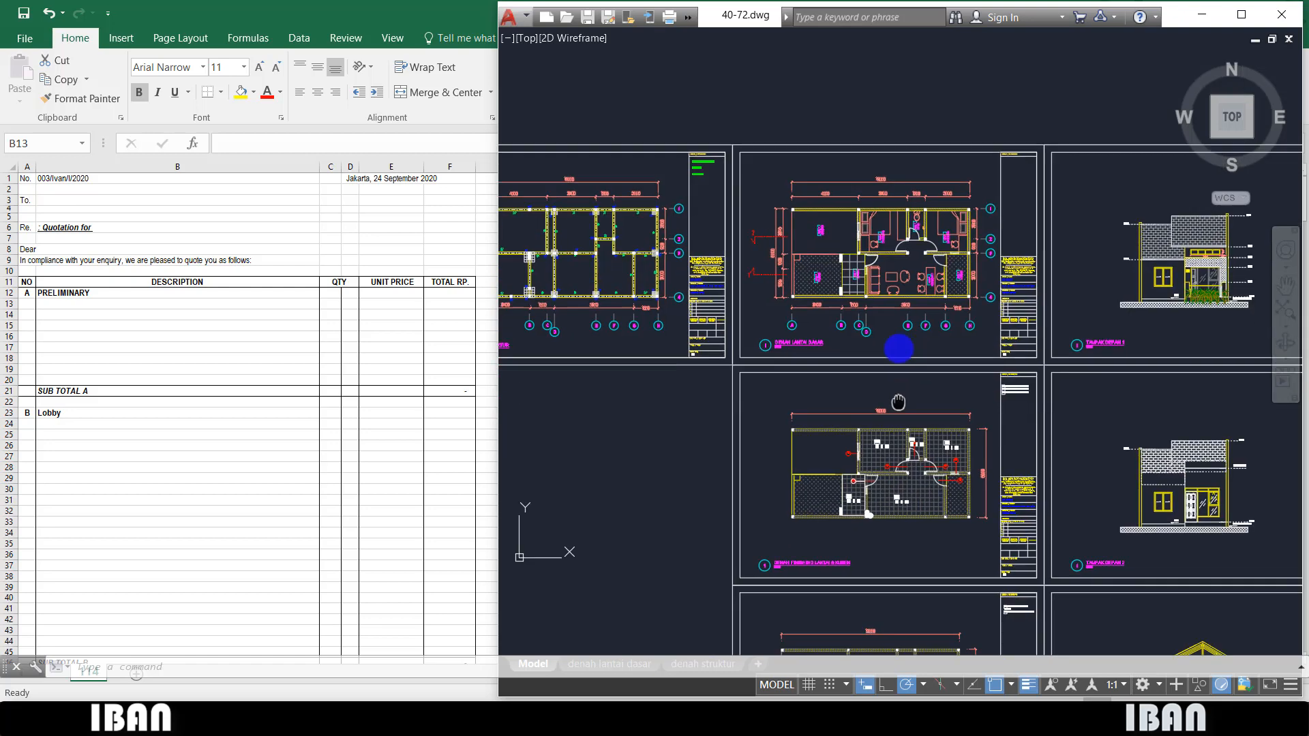
left_click_drag(886, 446, 1078, 640)
scroll(873, 468, "up", 6)
scroll(875, 459, "down", 6)
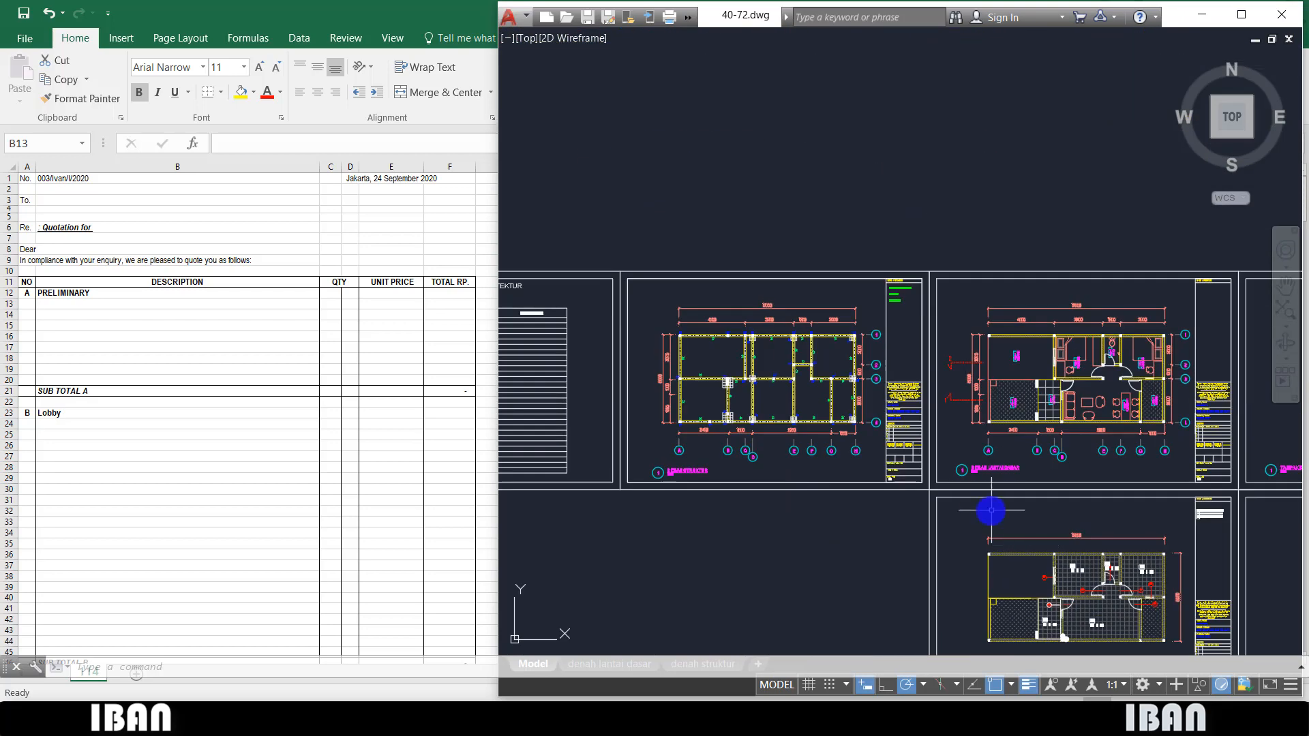
left_click_drag(991, 508, 845, 481)
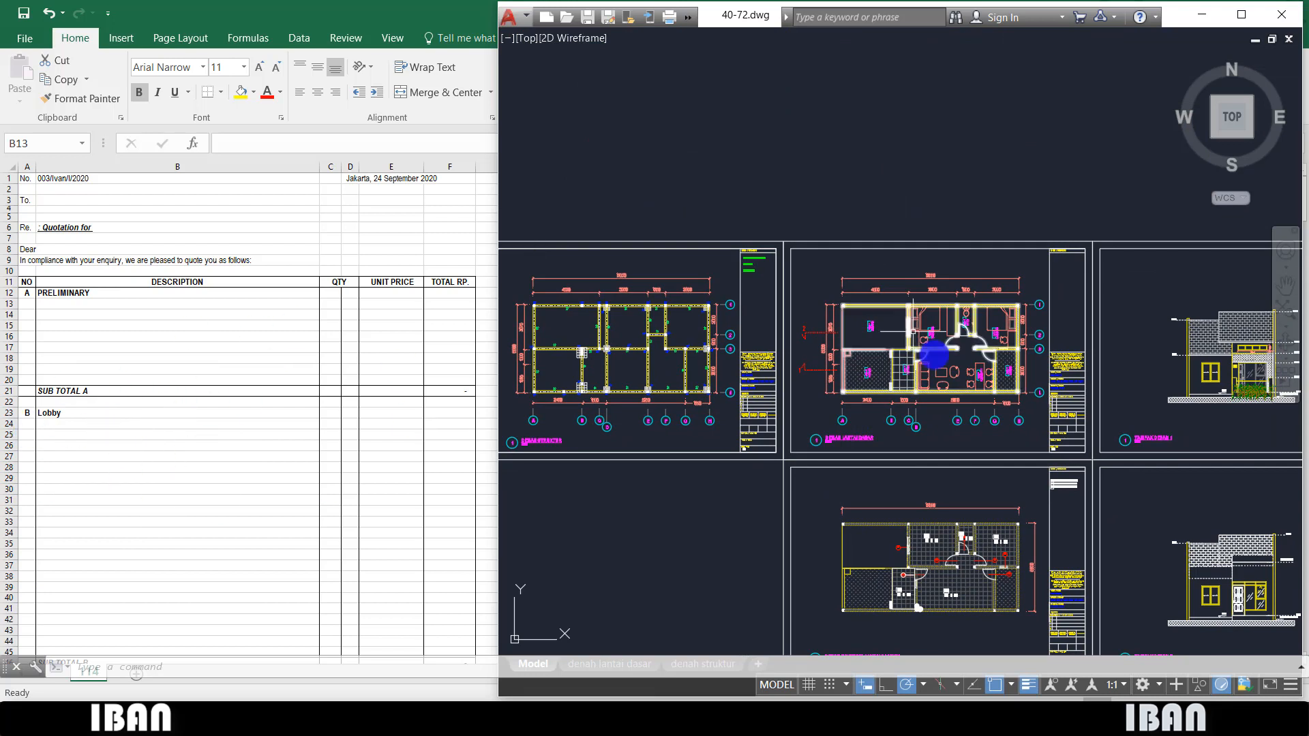
- Look over the full set of drawing sheets, including the structural plan, floor plans, elevations and sections
scroll(907, 358, "down", 5)
left_click_drag(924, 530, 906, 340)
left_click_drag(900, 392, 894, 316)
scroll(893, 265, "down", 2)
left_click_drag(896, 225, 897, 471)
scroll(896, 455, "up", 6)
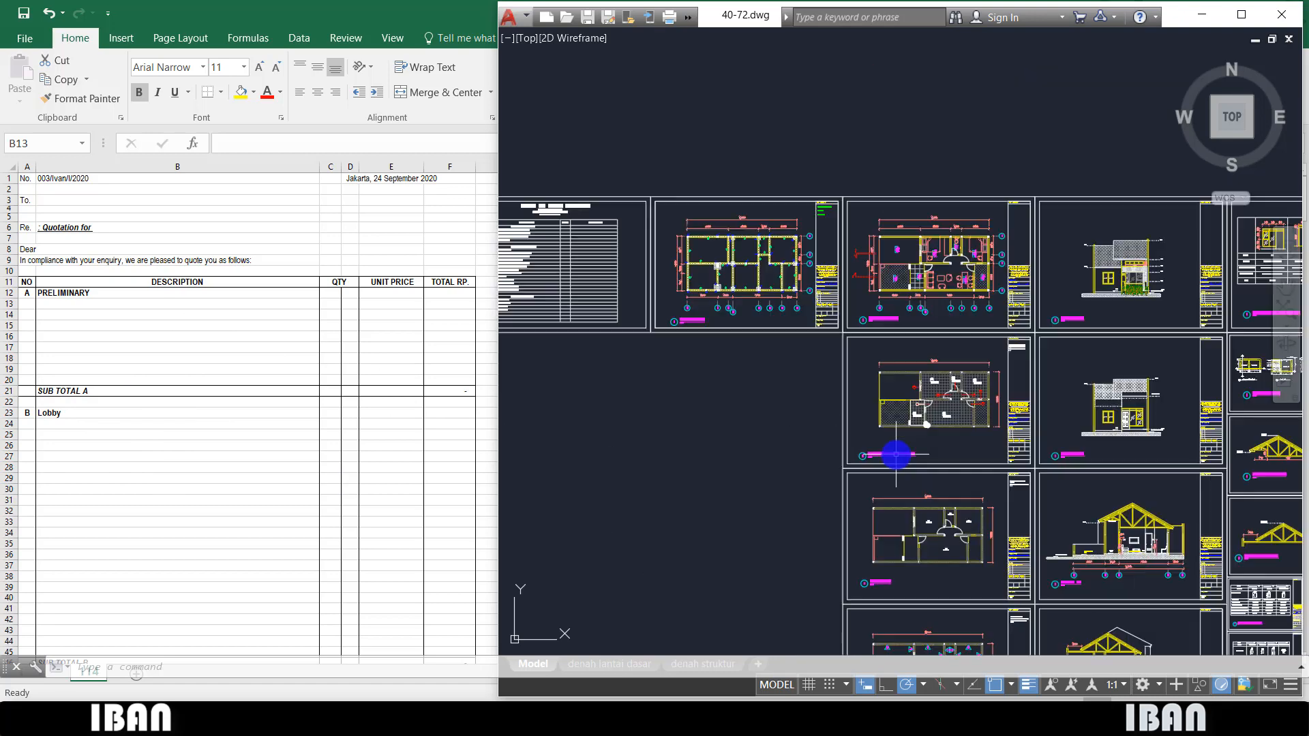
scroll(900, 371, "down", 2)
left_click_drag(904, 369, 909, 473)
scroll(909, 469, "up", 2)
scroll(908, 468, "up", 4)
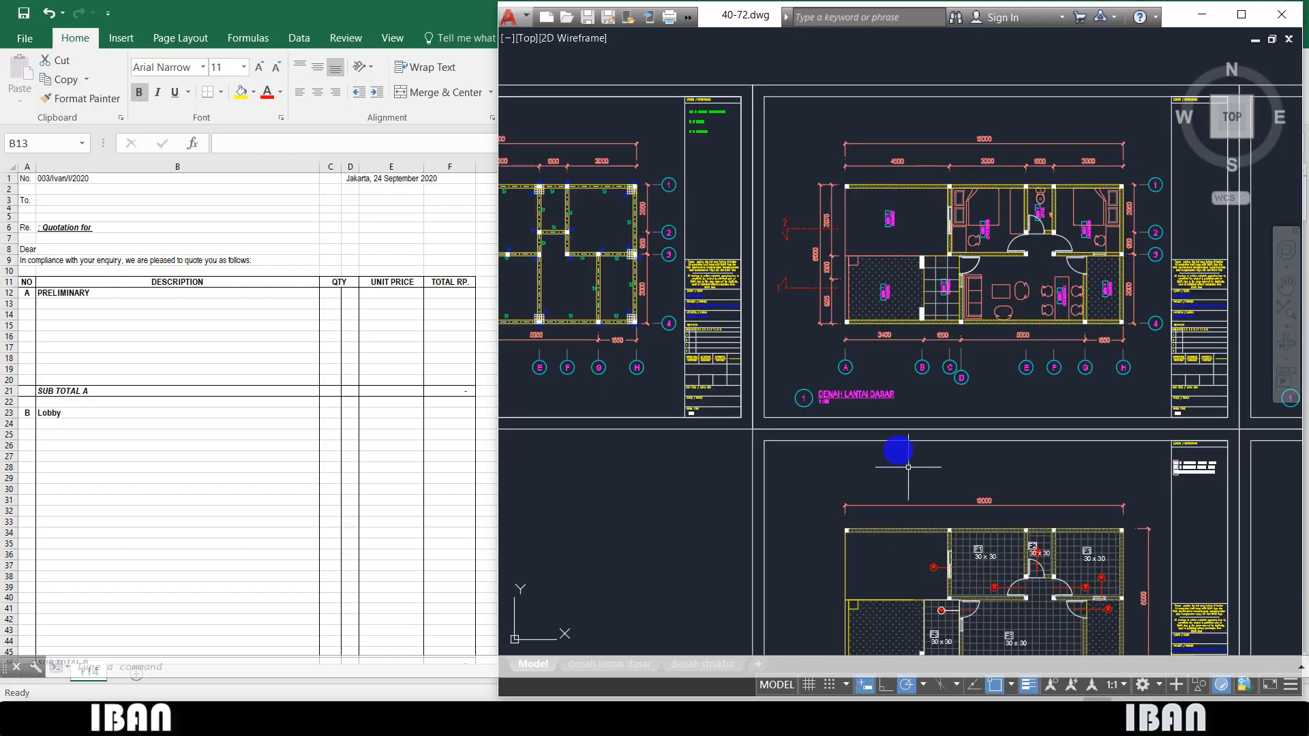
scroll(863, 386, "down", 6)
left_click_drag(850, 637, 857, 283)
left_click_drag(864, 443, 872, 407)
left_click_drag(871, 199, 900, 734)
left_click_drag(876, 517, 853, 493)
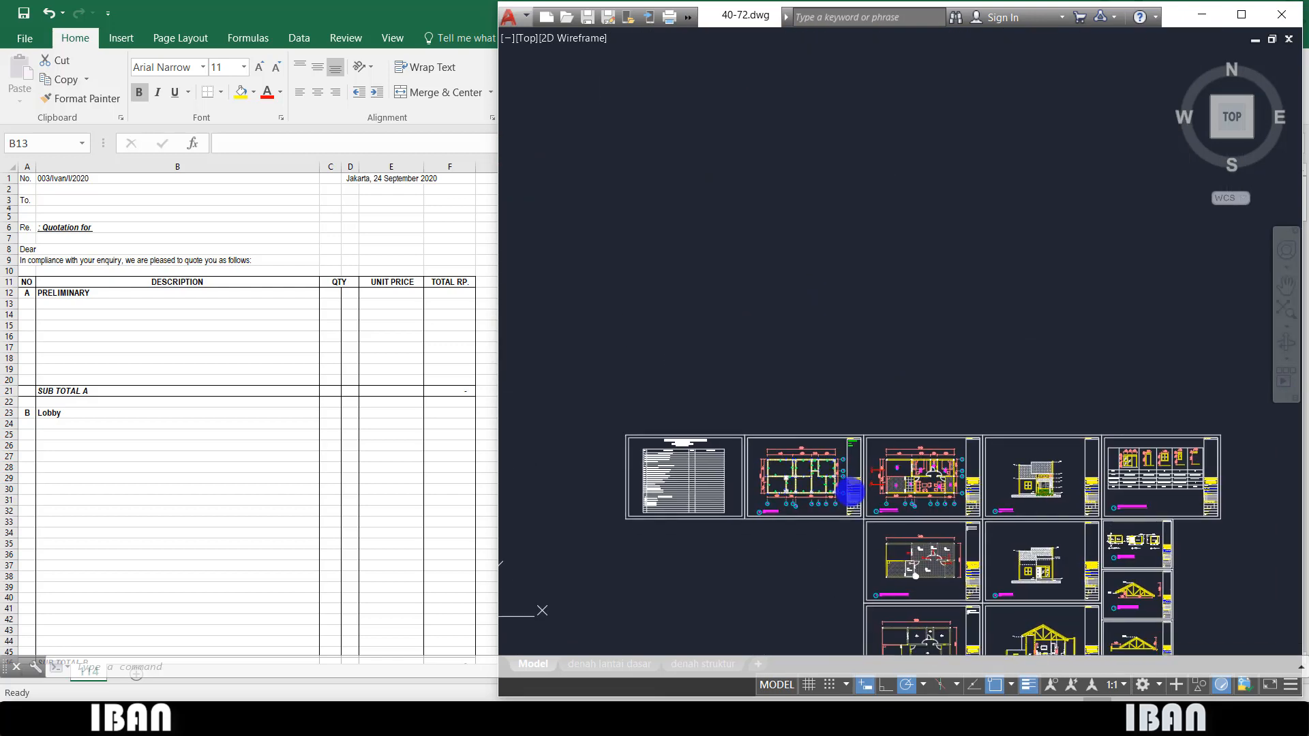
scroll(861, 503, "up", 6)
scroll(771, 503, "down", 2)
left_click_drag(771, 504, 828, 489)
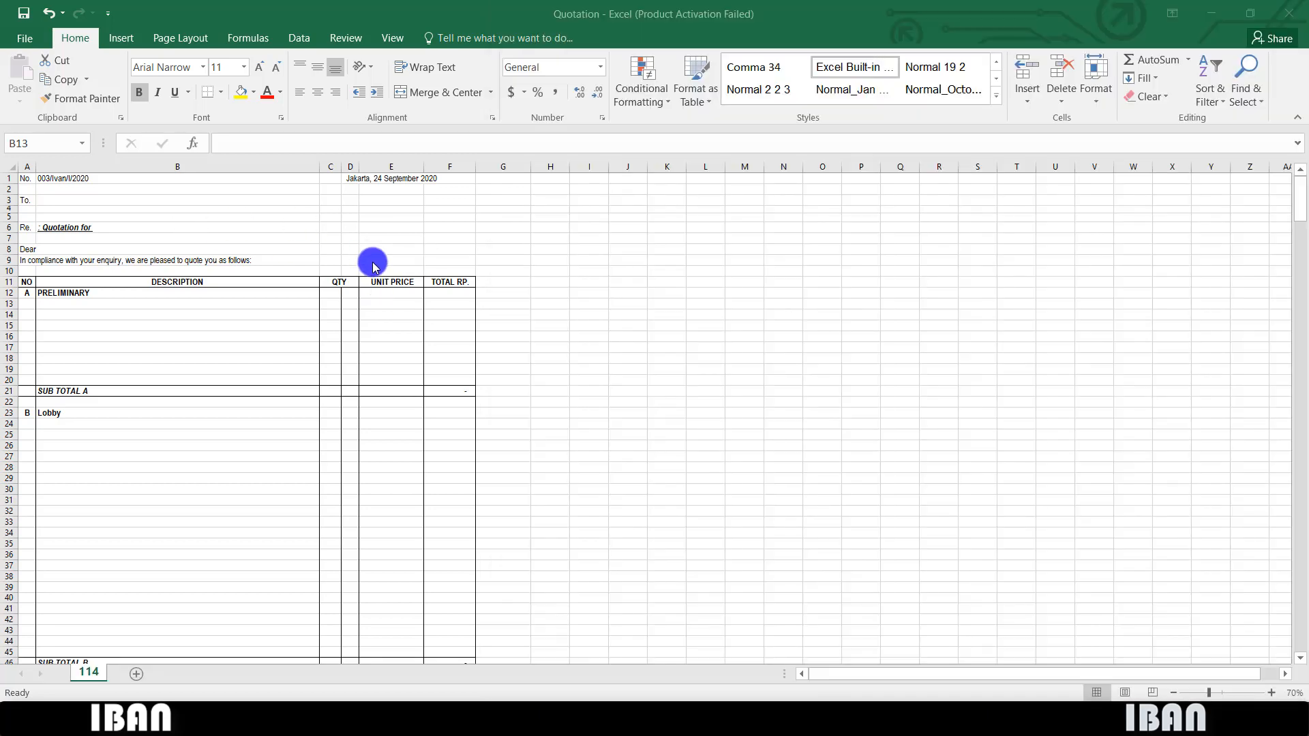
- Switch to the Quotation workbook in Excel and review its header: date, number, recipient, subject, salutation and opening sentence
scroll(474, 320, "down", 4)
scroll(471, 318, "up", 4)
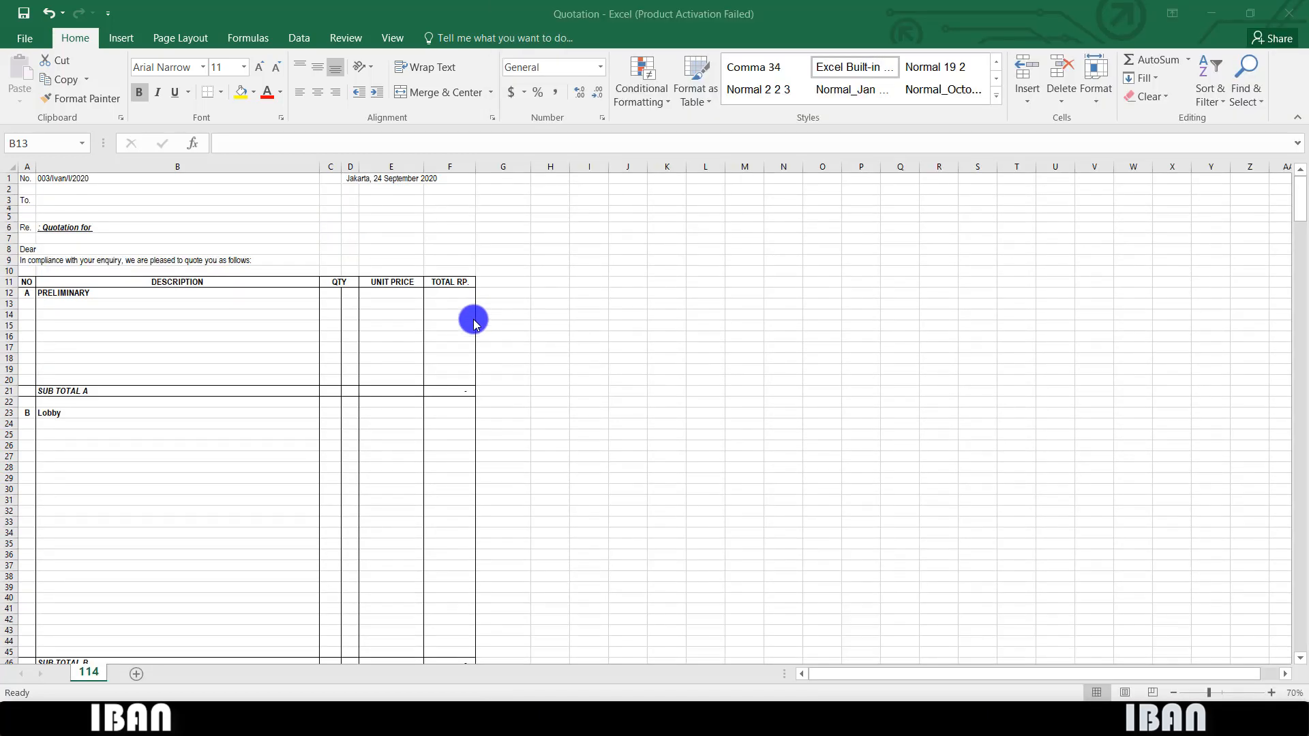
left_click(542, 250)
left_click(619, 350)
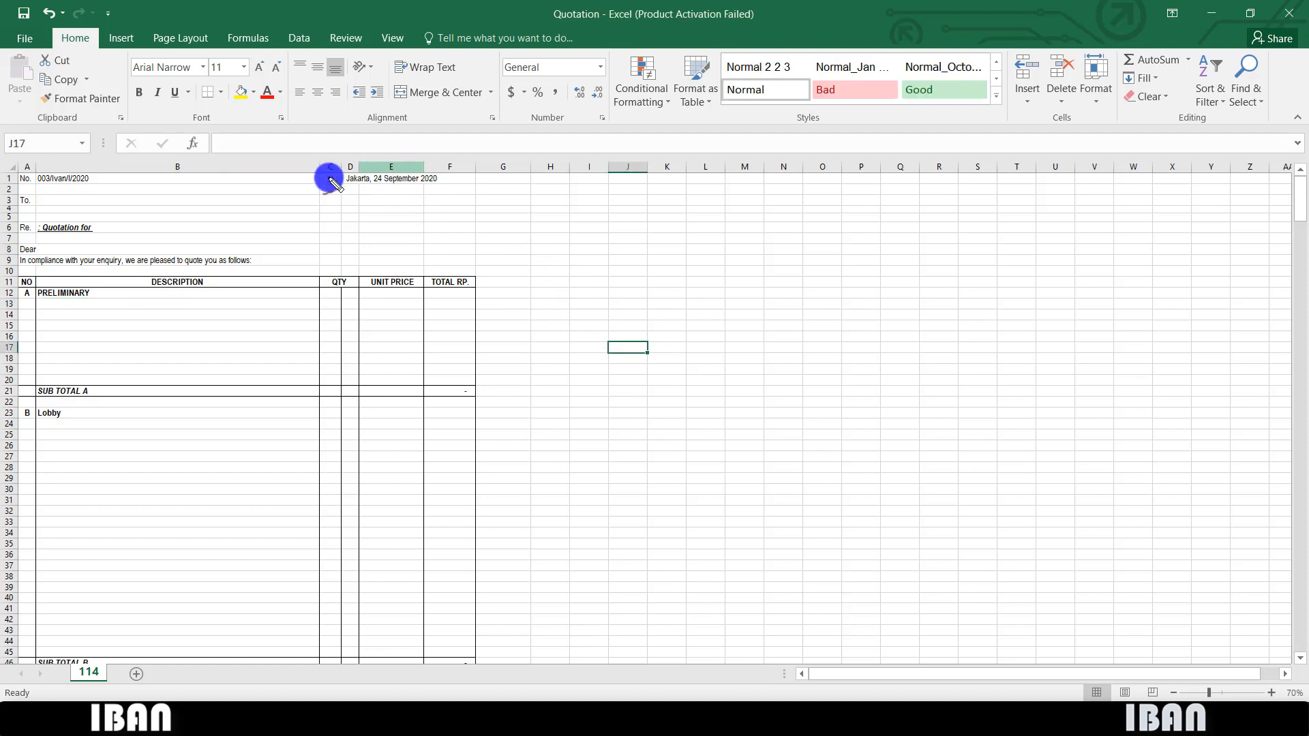
mouse_move(327, 176)
left_mouse_down()
mouse_move(453, 190)
mouse_move(314, 182)
left_mouse_up()
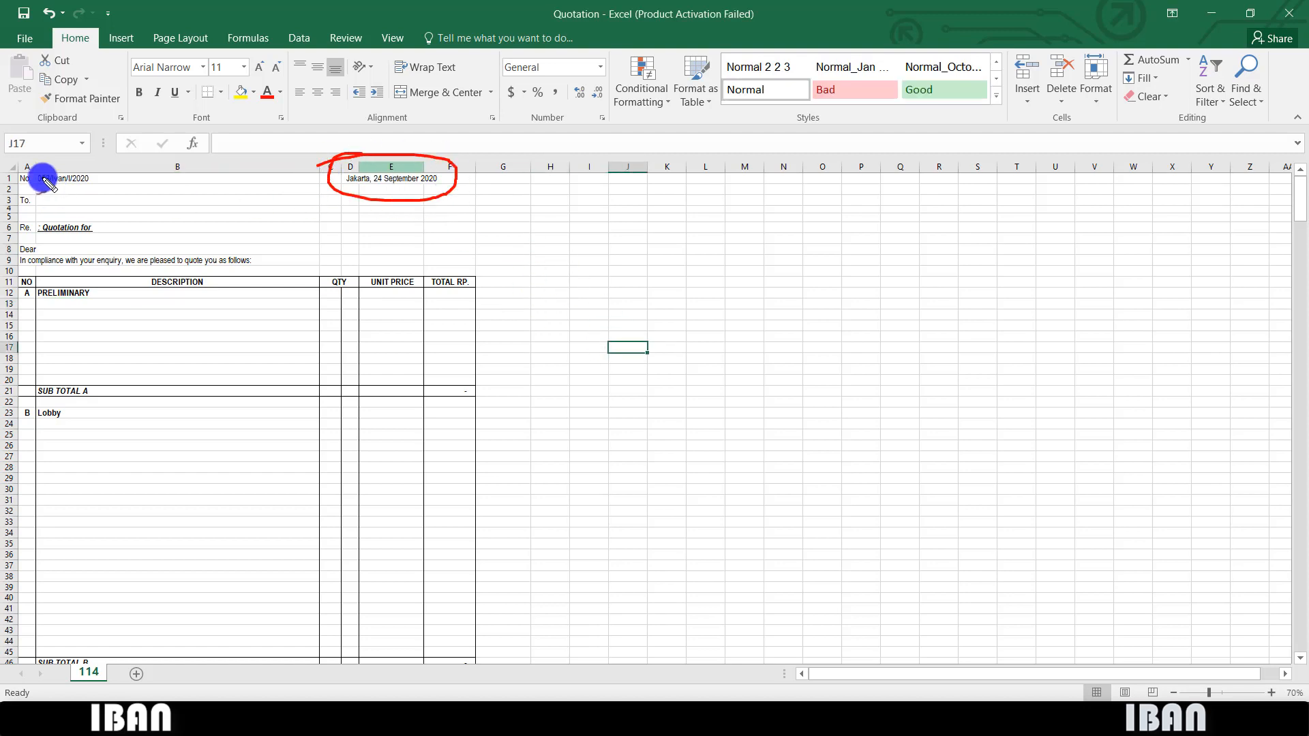
mouse_move(48, 160)
left_mouse_down()
mouse_move(43, 187)
mouse_move(12, 169)
left_mouse_up()
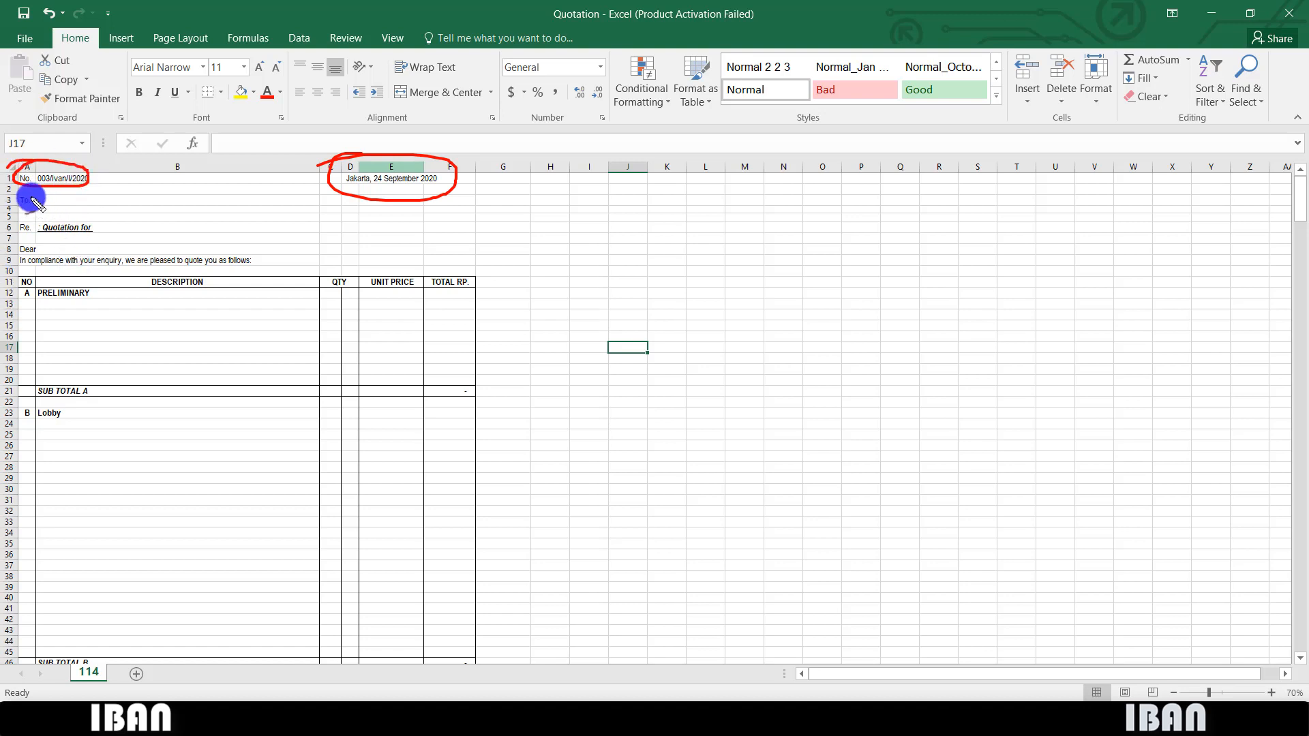
left_click_drag(36, 204, 104, 204)
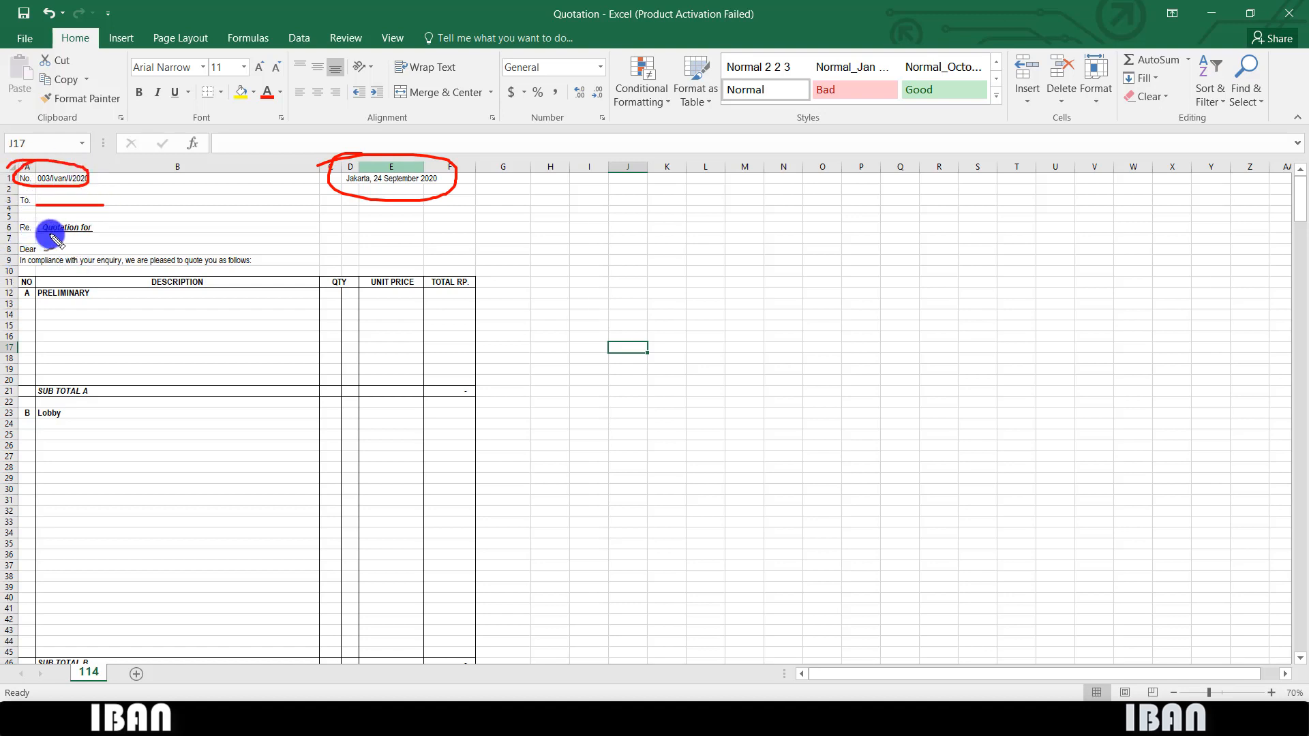
left_click_drag(26, 239, 104, 239)
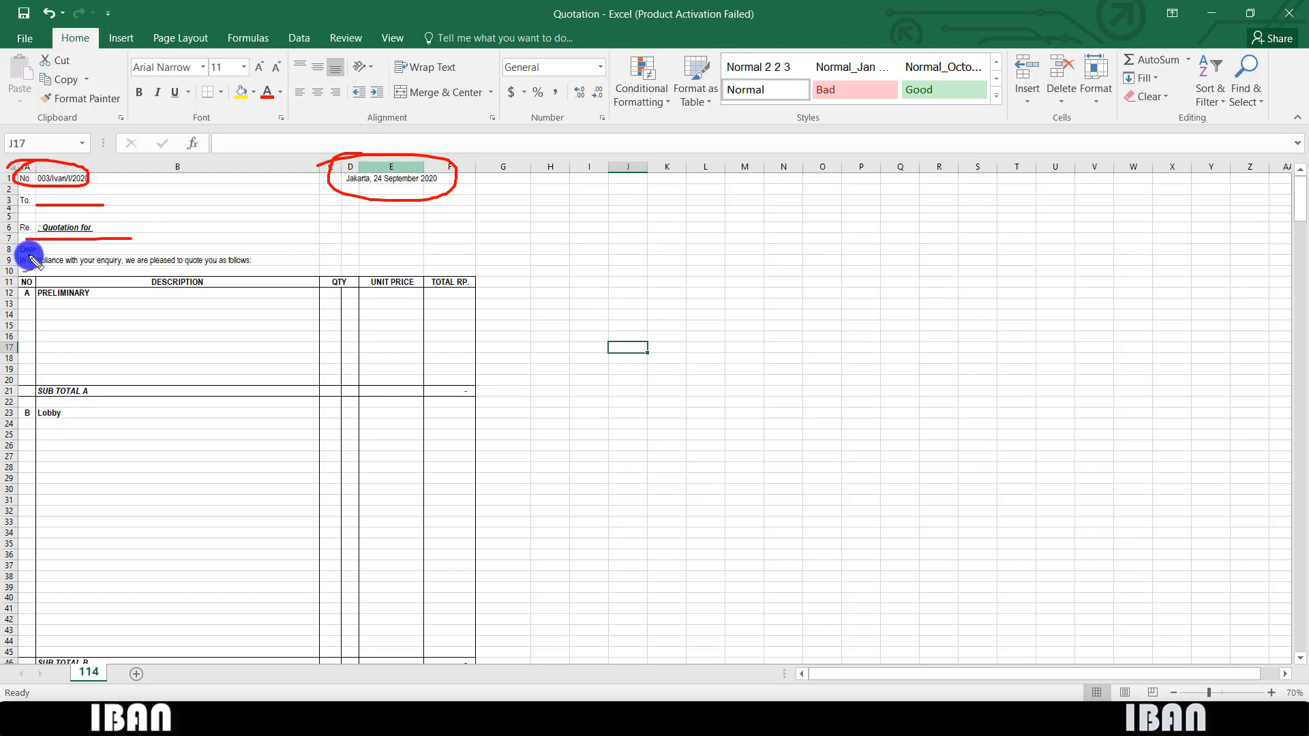
mouse_move(20, 245)
left_mouse_down()
mouse_move(12, 258)
mouse_move(62, 242)
mouse_move(268, 257)
mouse_move(6, 283)
left_mouse_up()
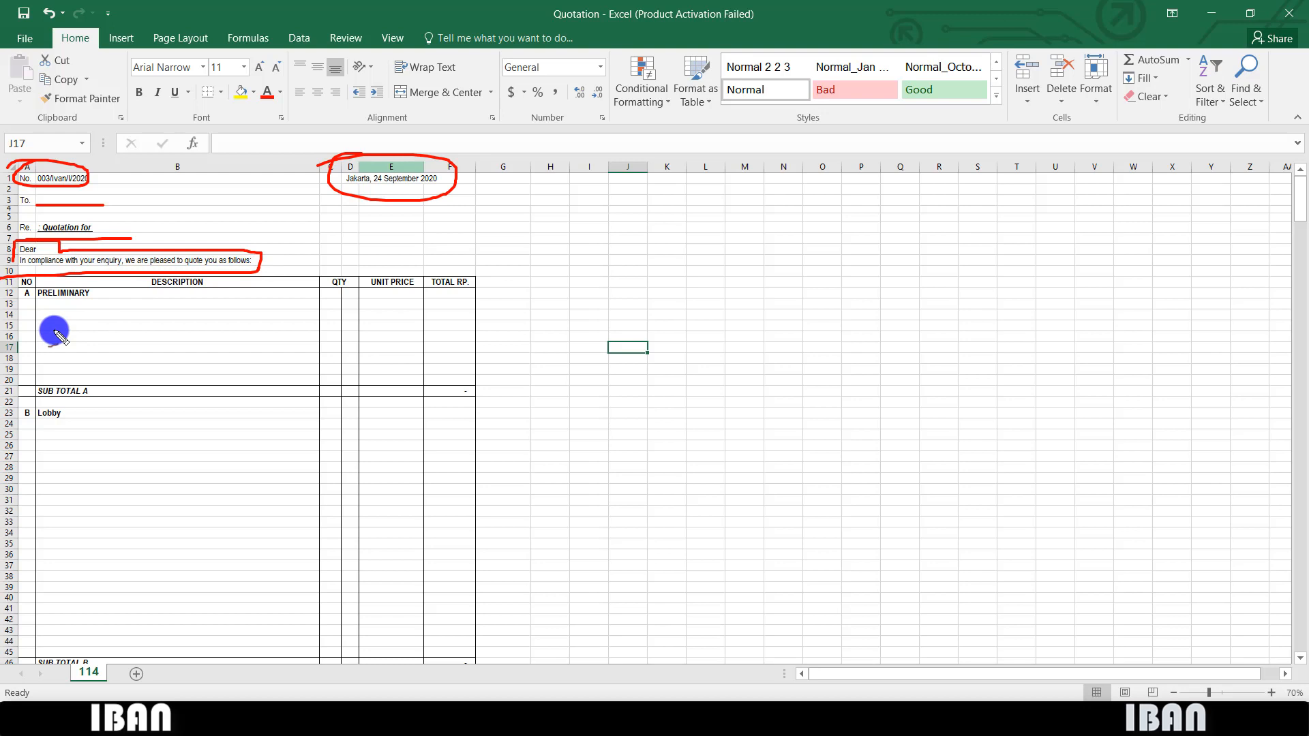
key("Escape")
- Review the quotation table's column headings and the section headings A PRELIMINARY and B Lobby
mouse_move(23, 272)
left_mouse_down()
mouse_move(3, 295)
mouse_move(22, 268)
left_mouse_up()
mouse_move(169, 264)
left_mouse_down()
mouse_move(219, 289)
mouse_move(156, 270)
left_mouse_up()
mouse_move(330, 280)
left_mouse_down()
mouse_move(342, 272)
mouse_move(306, 270)
mouse_move(410, 285)
mouse_move(375, 275)
left_mouse_up()
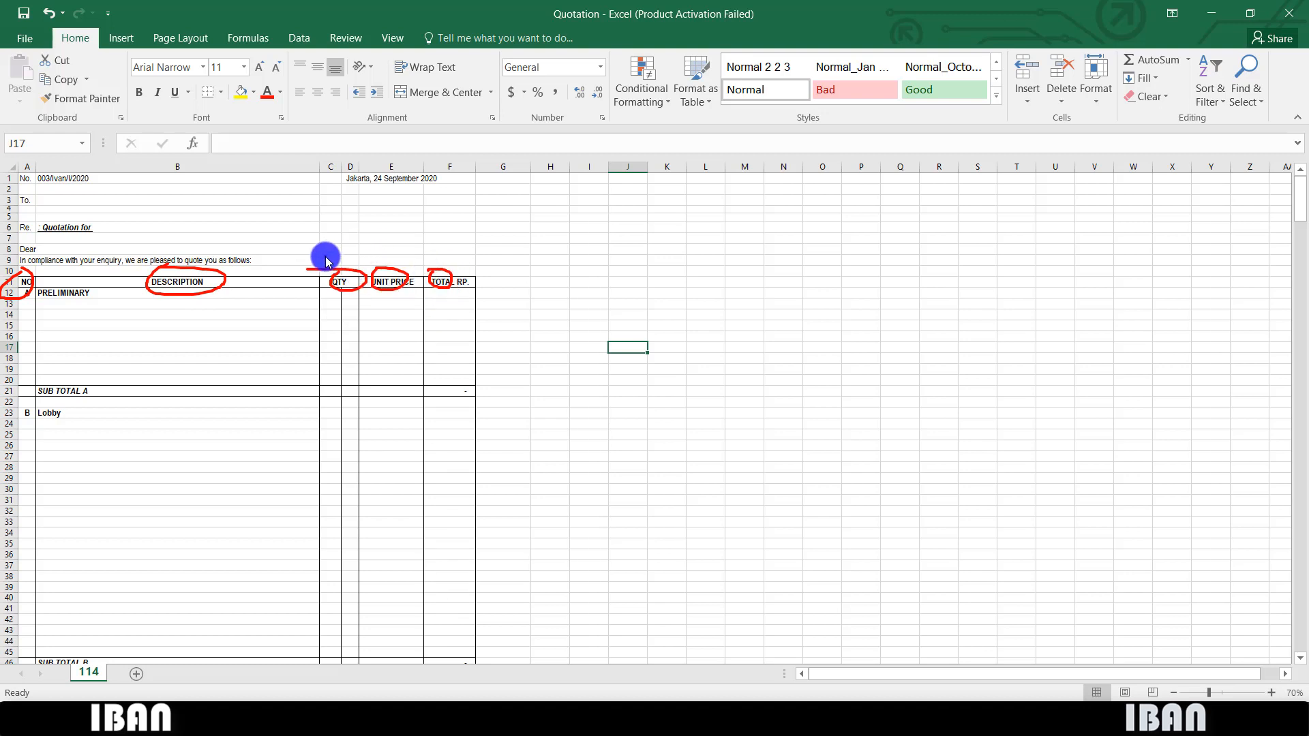
left_click_drag(328, 256, 346, 251)
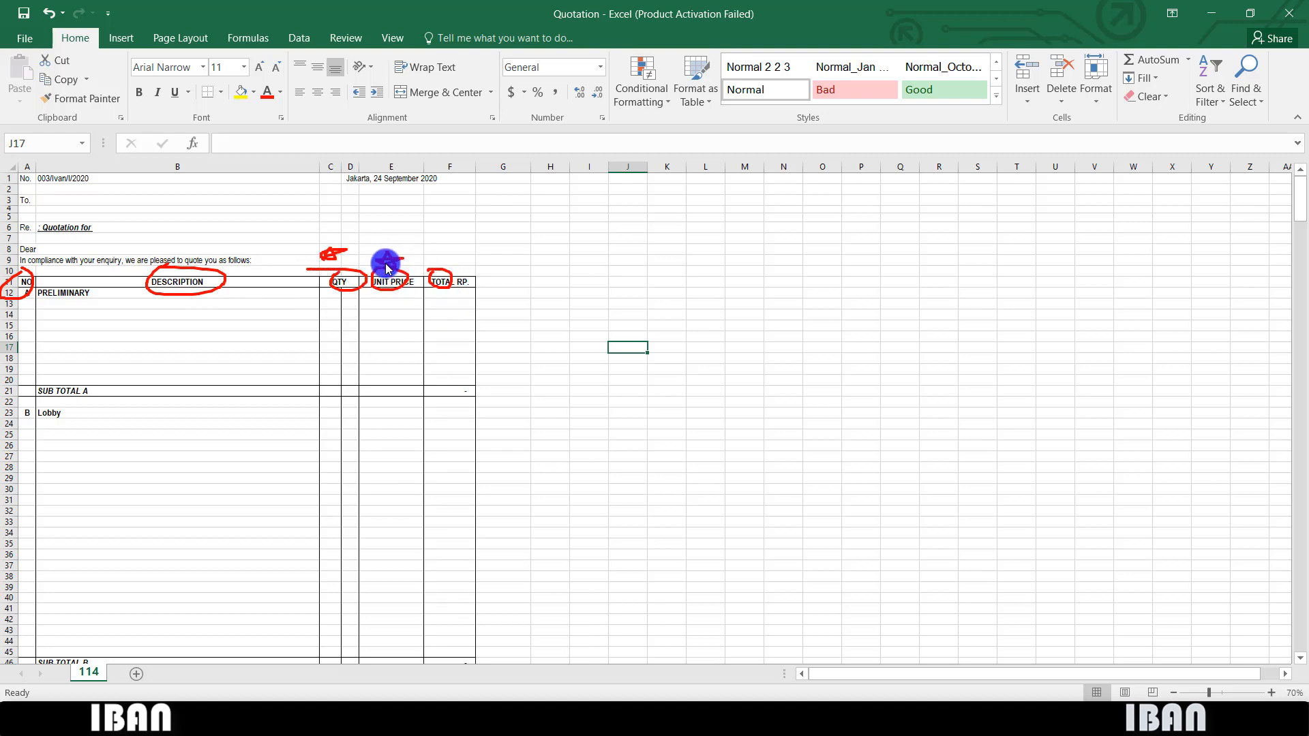
key("Escape")
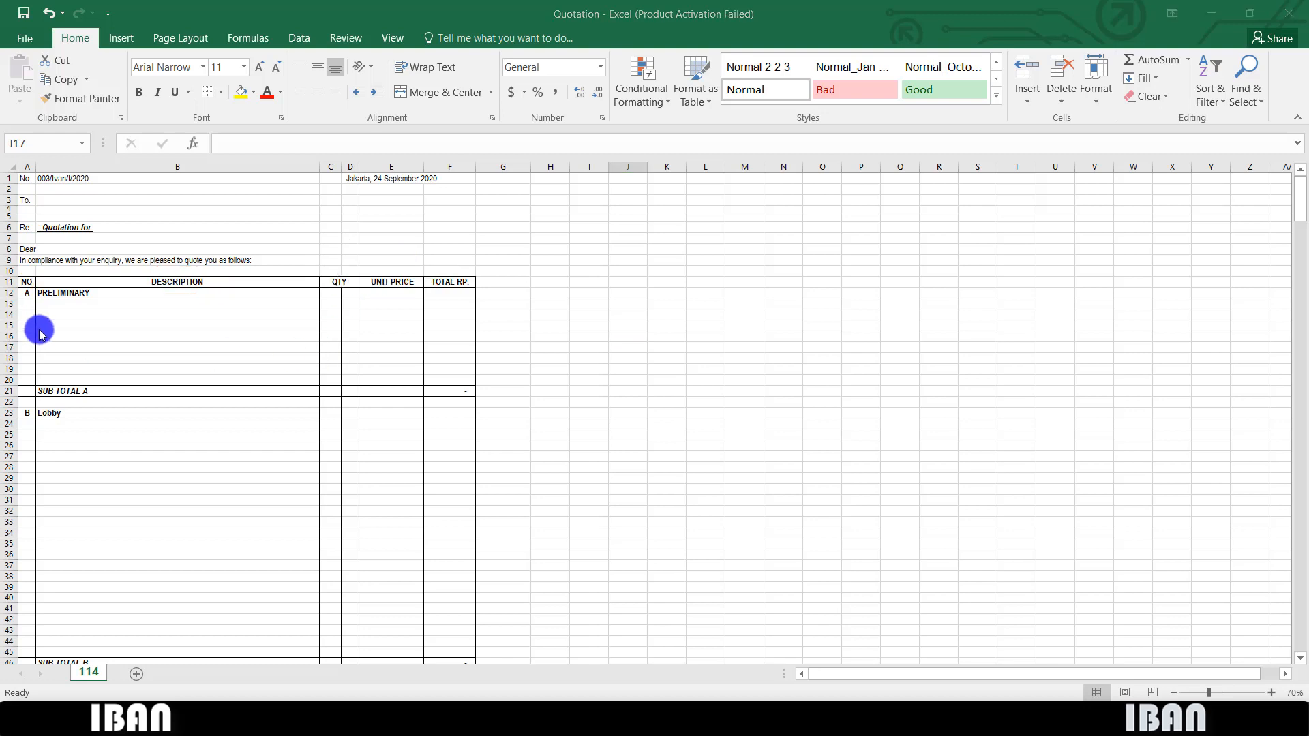
scroll(35, 330, "down", 3)
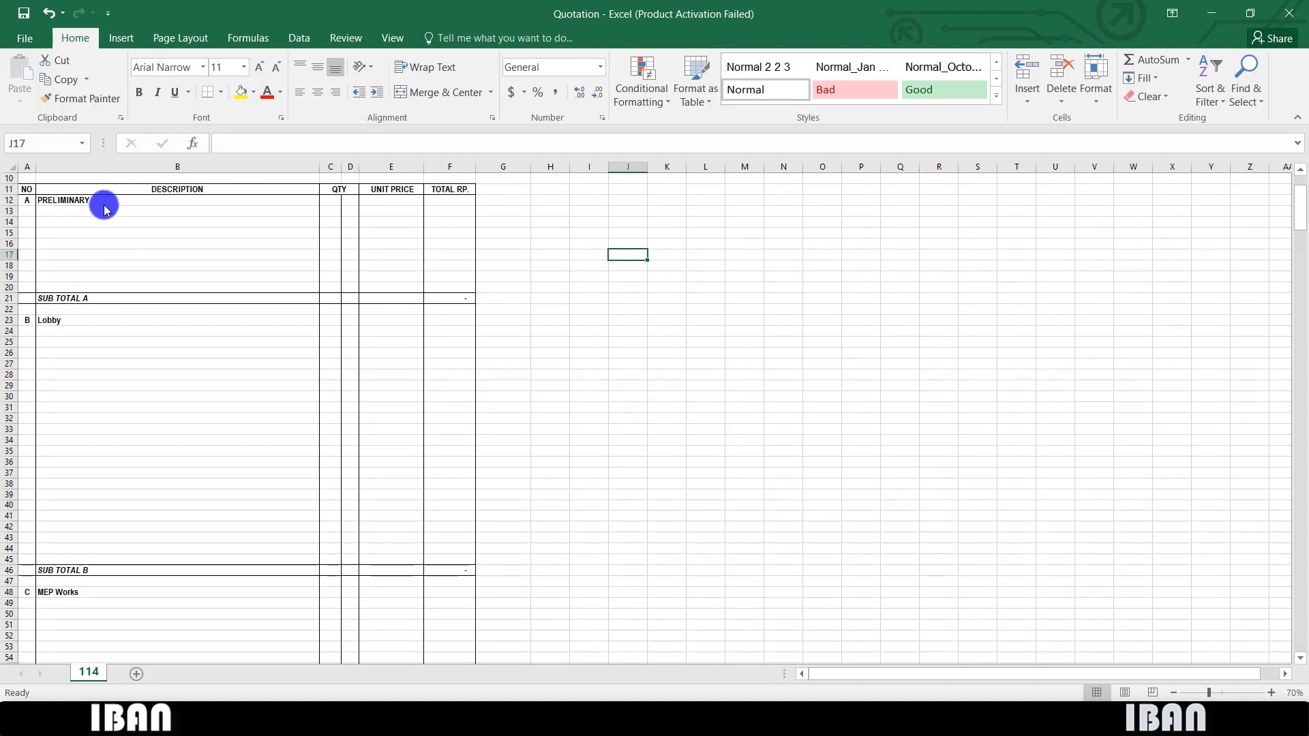
mouse_move(10, 201)
left_mouse_down()
mouse_move(132, 199)
mouse_move(2, 235)
left_mouse_up()
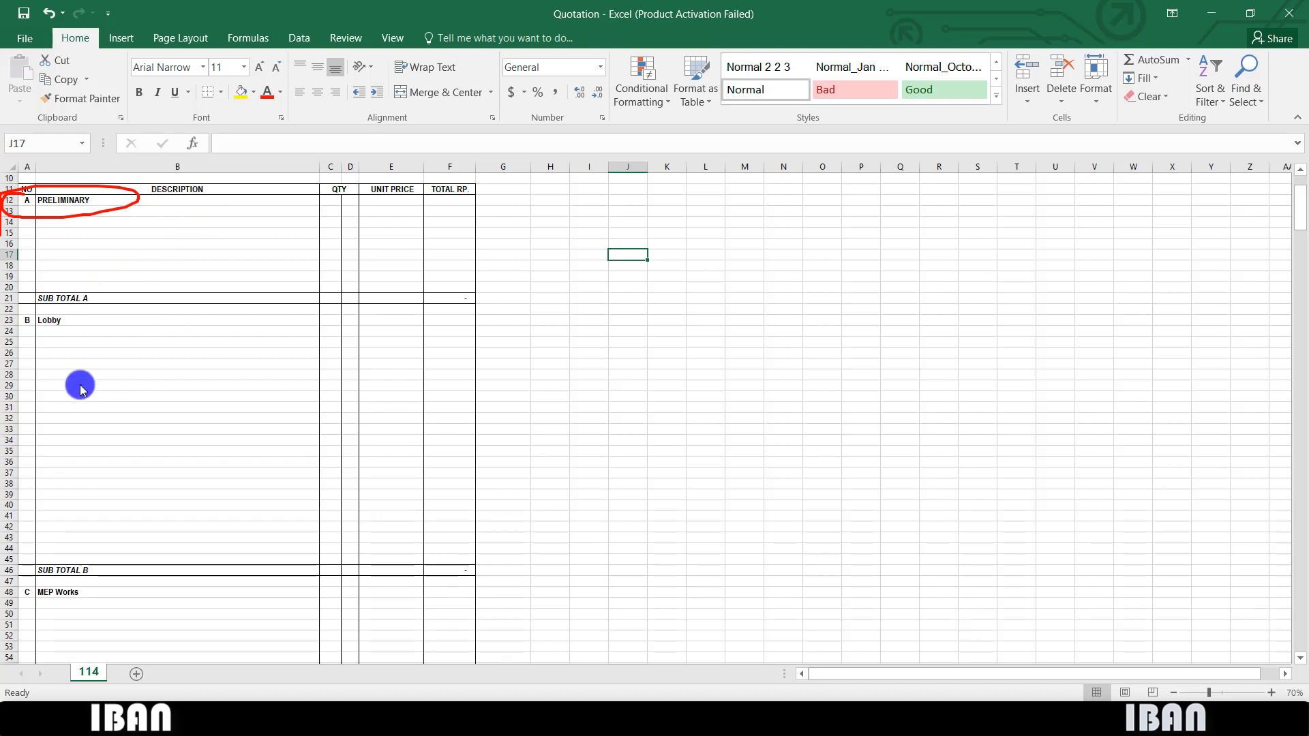
mouse_move(17, 302)
left_mouse_down()
mouse_move(95, 332)
mouse_move(10, 323)
left_mouse_up()
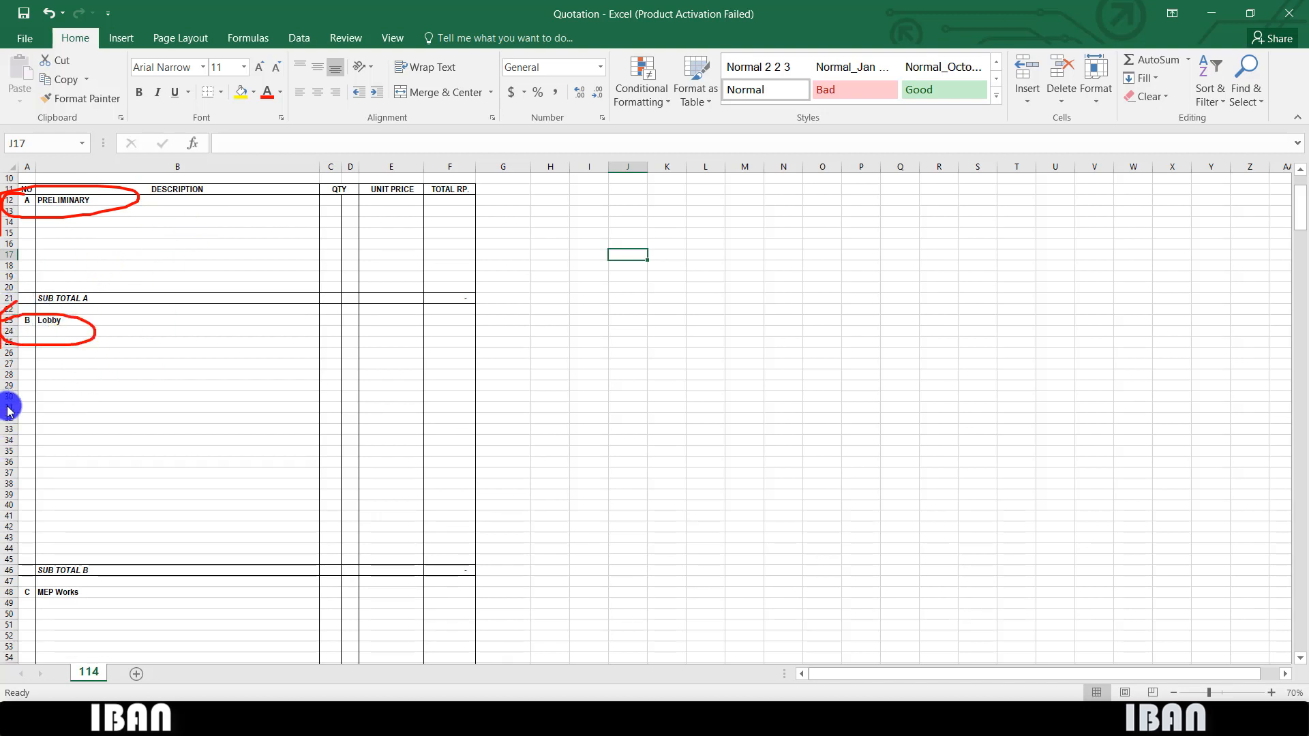
key("Escape")
- Change the section B heading in cell B23 to "Main area"
left_click(59, 322)
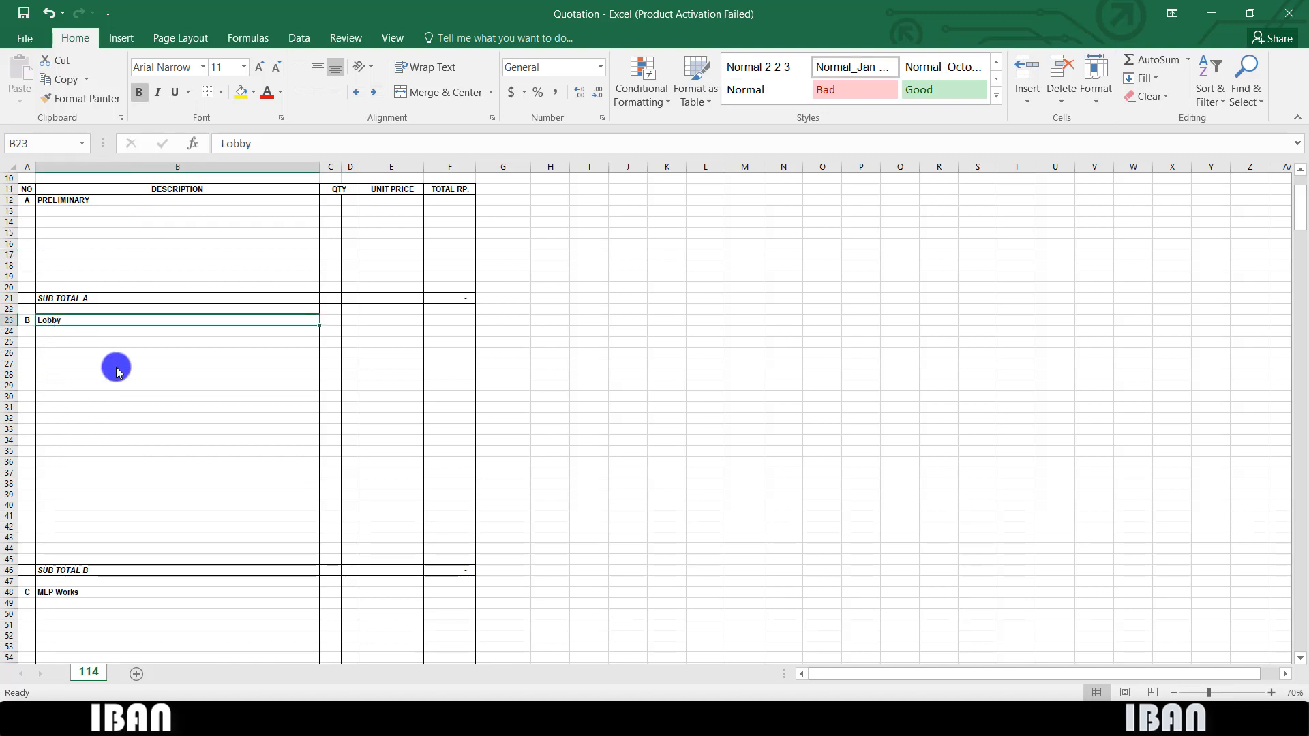
type("Main area")
key("Return")
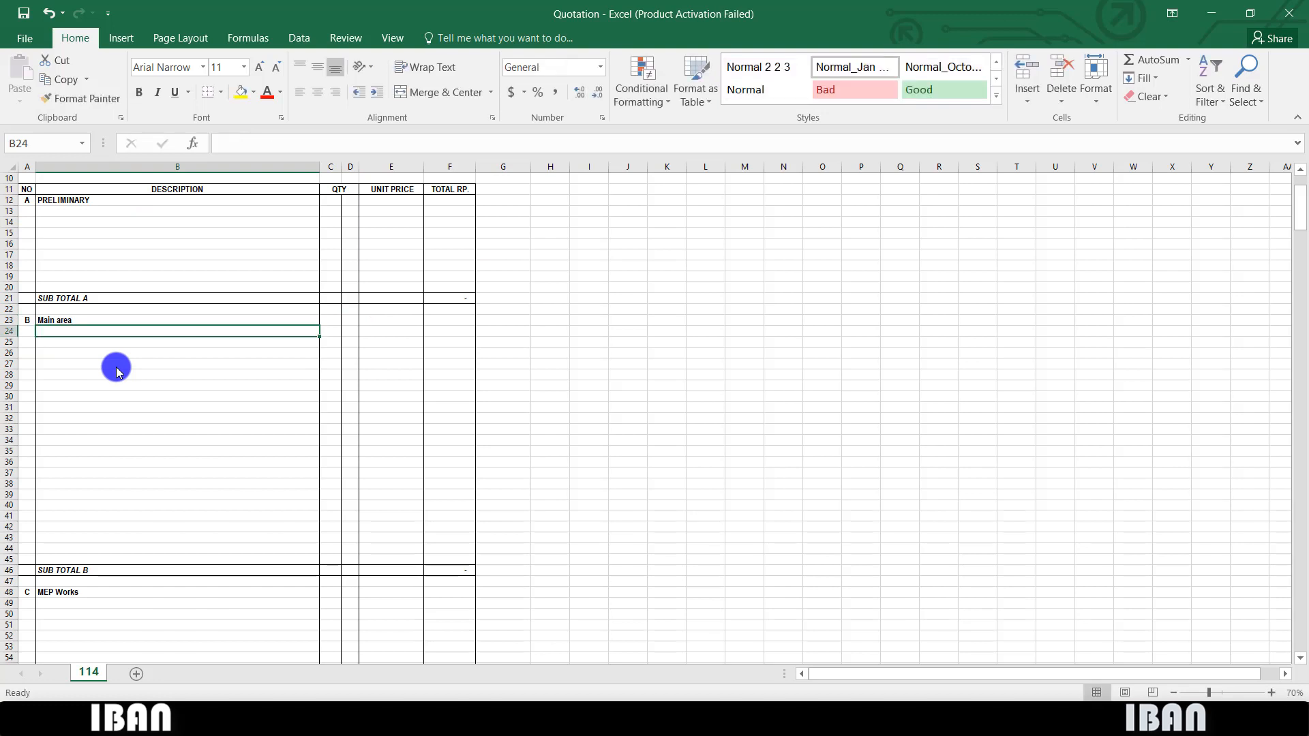
- Review the section B and MEP Works headings and the overall TOTAL row of the quotation
mouse_move(49, 316)
left_mouse_down()
mouse_move(65, 336)
mouse_move(30, 328)
left_mouse_up()
scroll(126, 374, "down", 6)
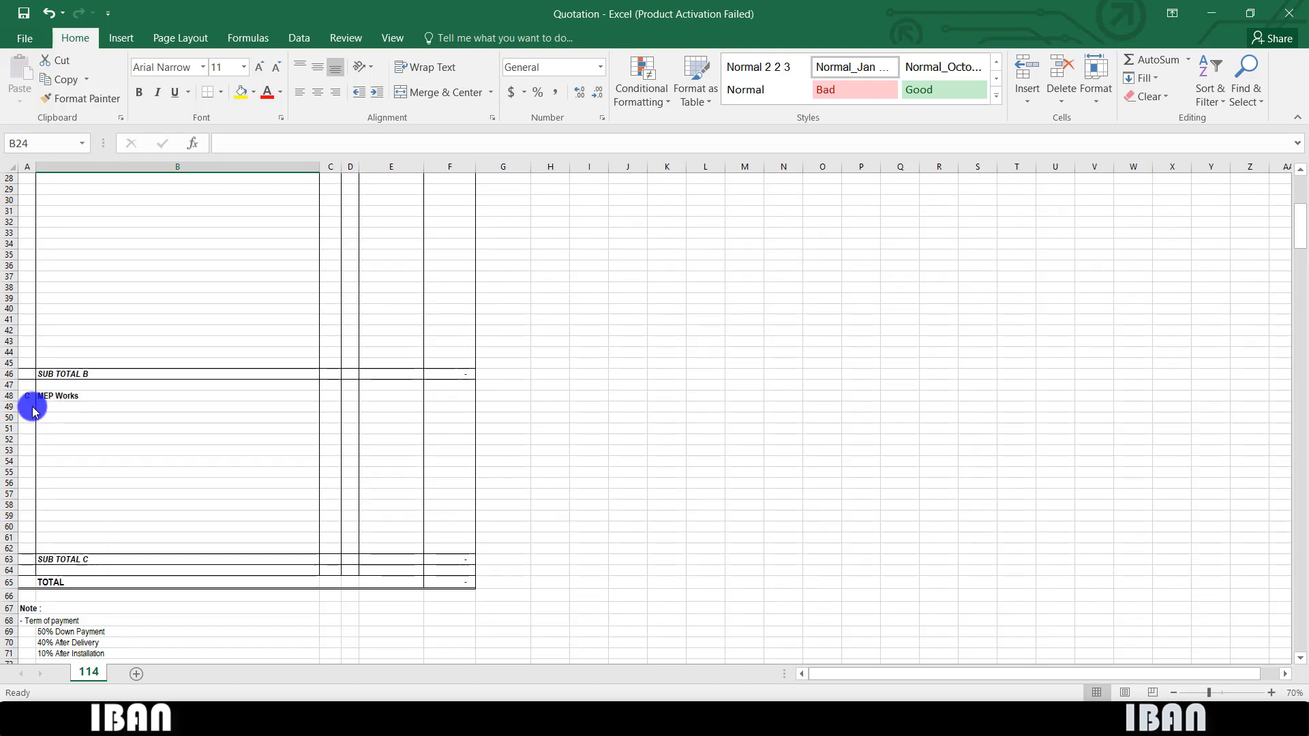
mouse_move(39, 390)
left_mouse_down()
mouse_move(82, 418)
mouse_move(15, 386)
left_mouse_up()
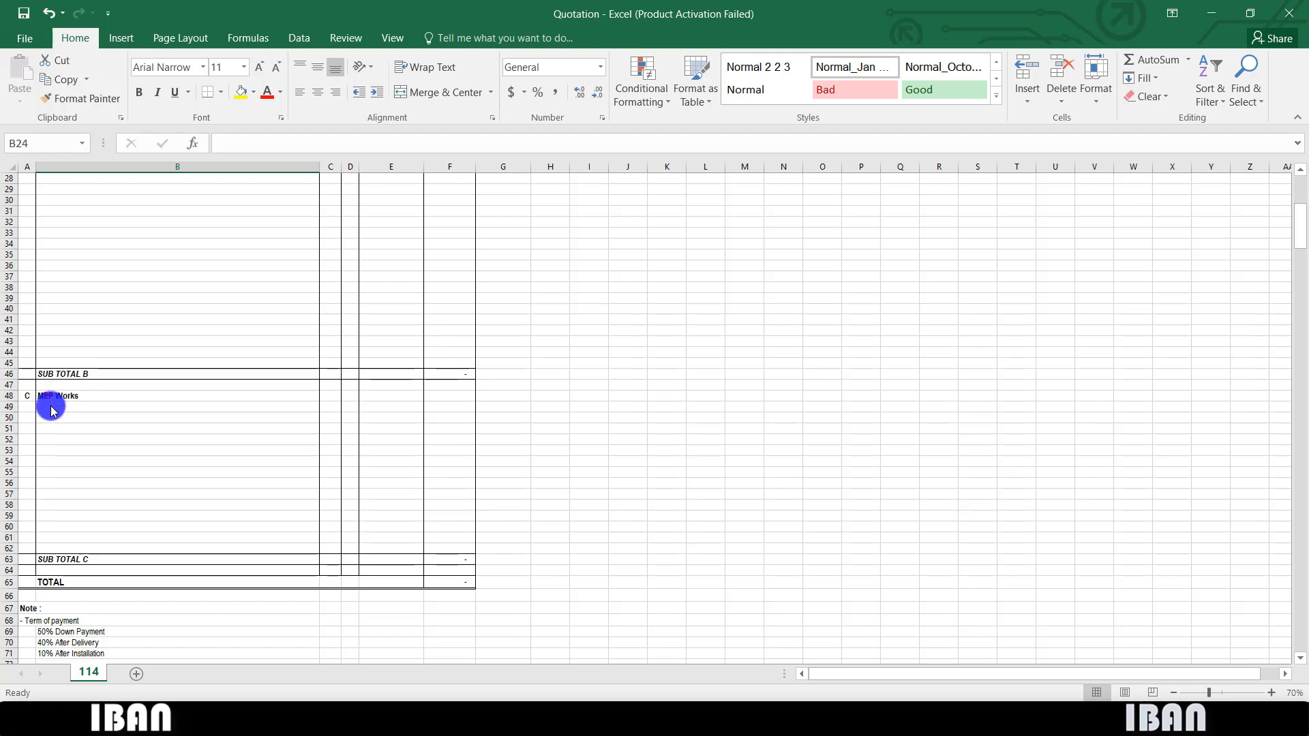
left_click_drag(40, 464, 43, 469)
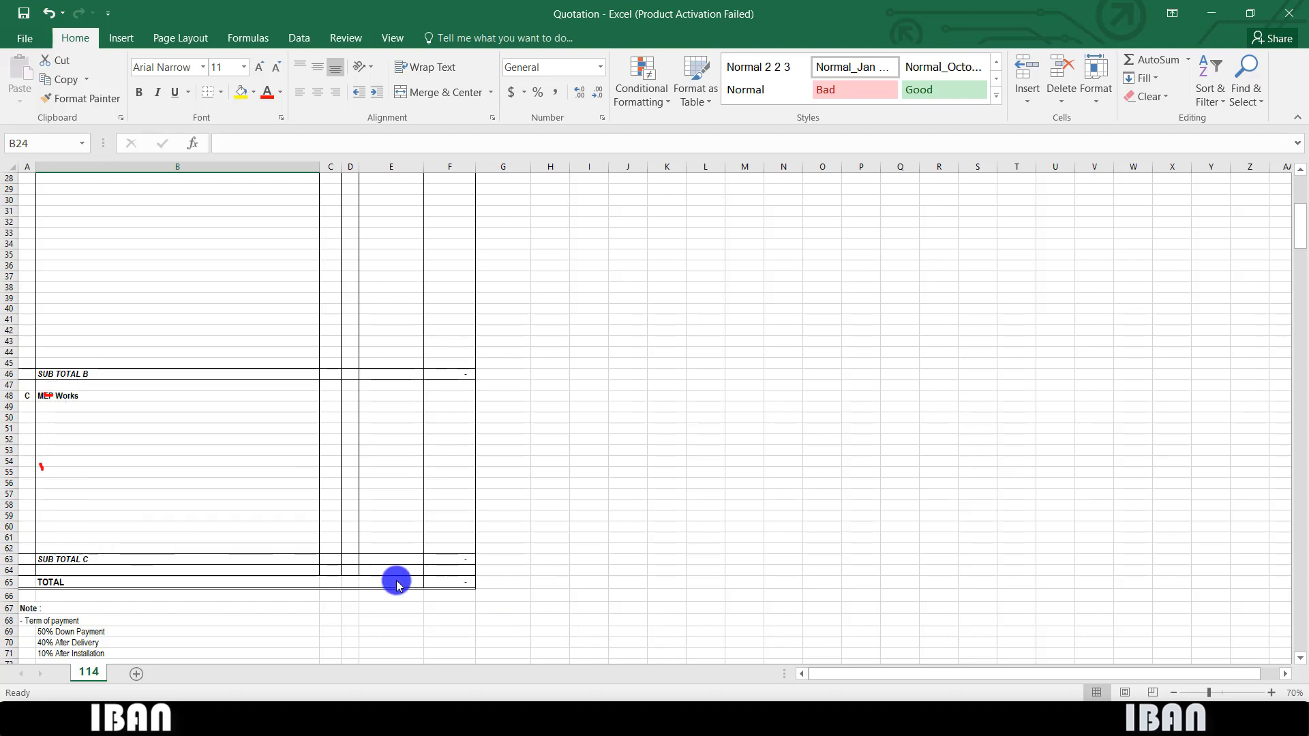
mouse_move(400, 579)
left_mouse_down()
mouse_move(558, 550)
mouse_move(577, 563)
left_mouse_up()
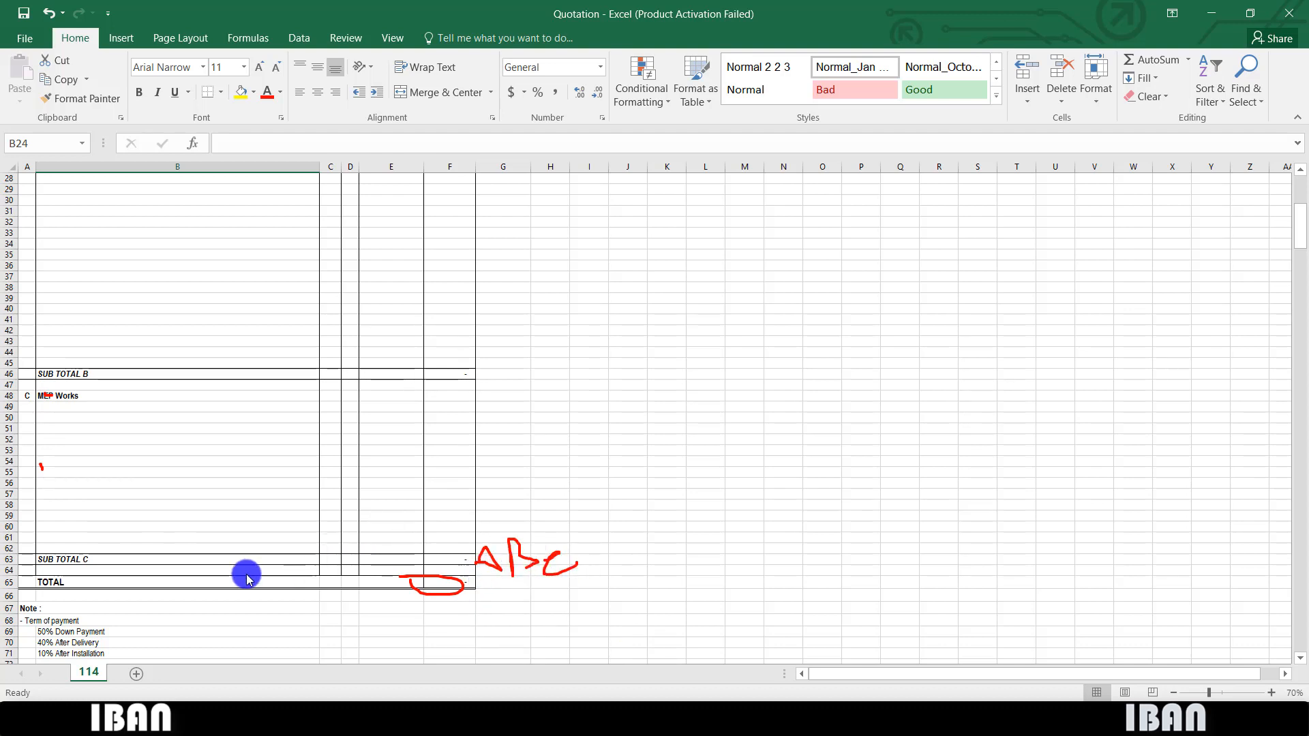
key("Escape")
- Review the payment terms and the Best Regards and Confirmed by signature areas, then return to the section B heading
scroll(219, 567, "down", 4)
scroll(242, 556, "down", 1)
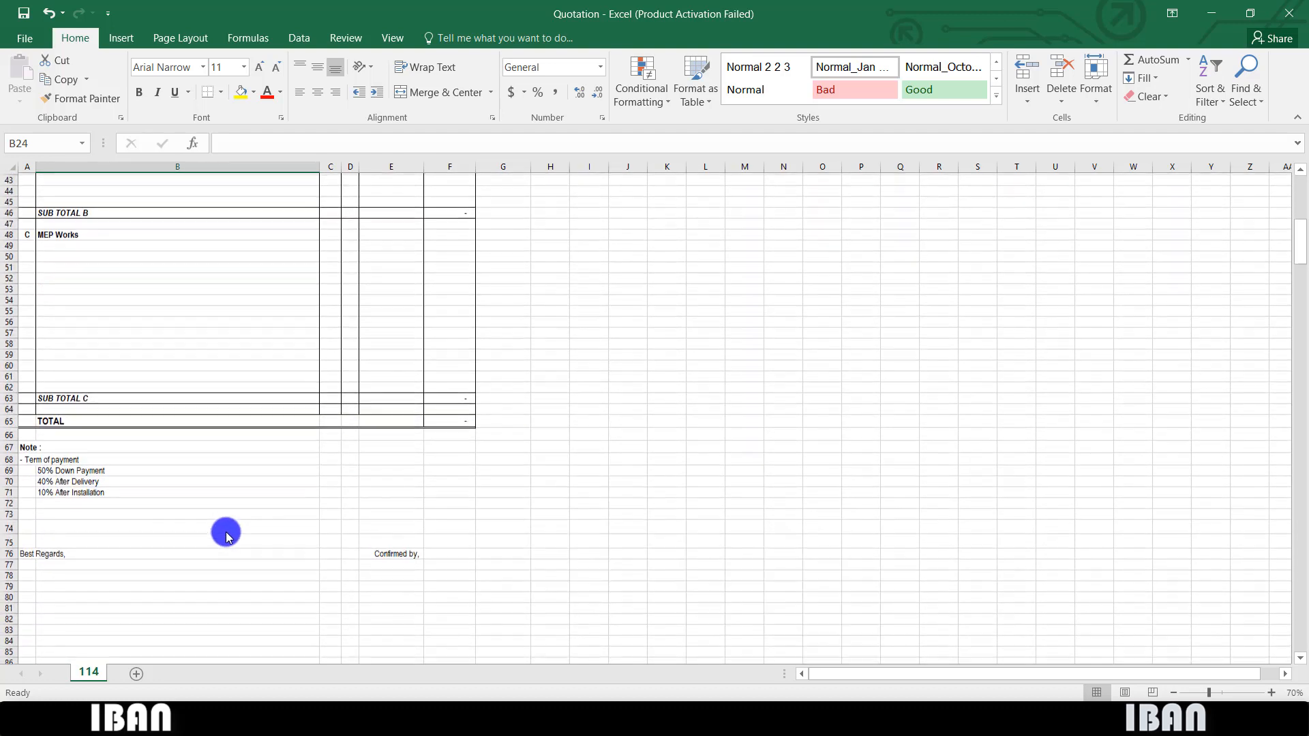
mouse_move(27, 427)
left_mouse_down()
mouse_move(4, 471)
mouse_move(158, 457)
mouse_move(28, 429)
left_mouse_up()
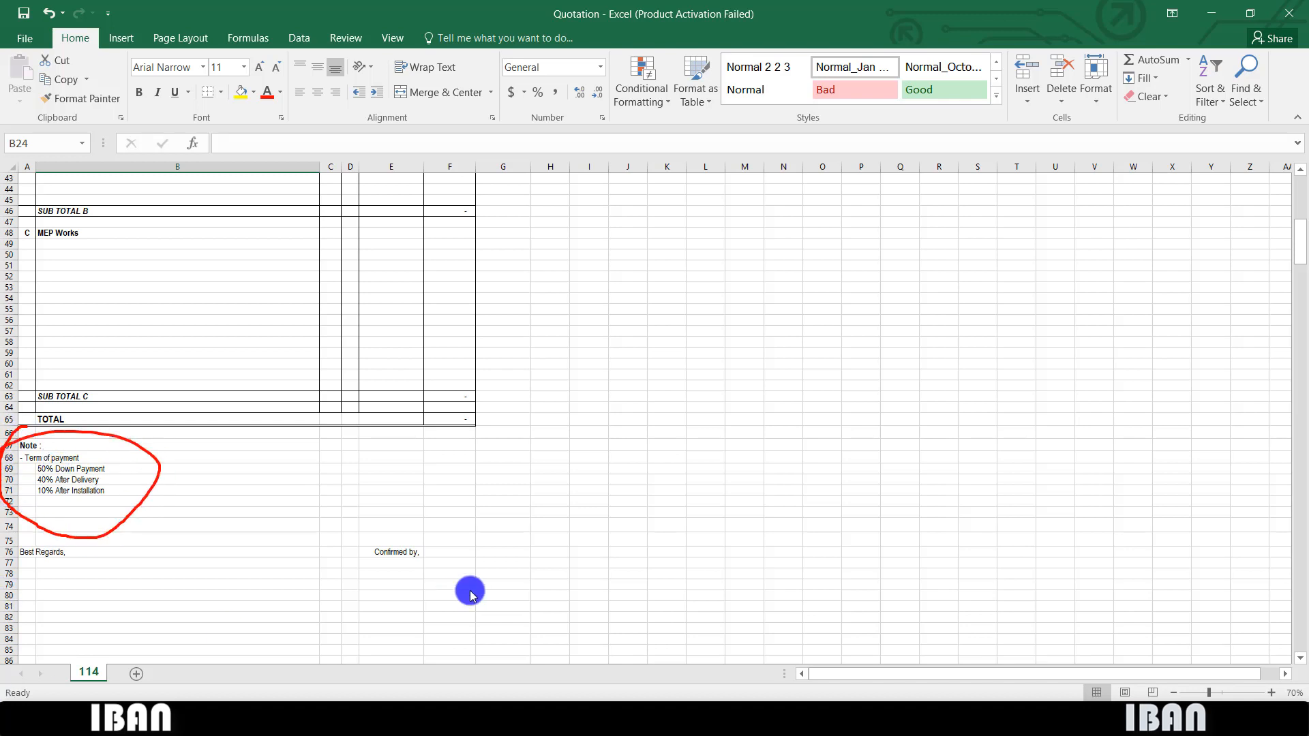
key("Escape")
scroll(68, 532, "down", 2)
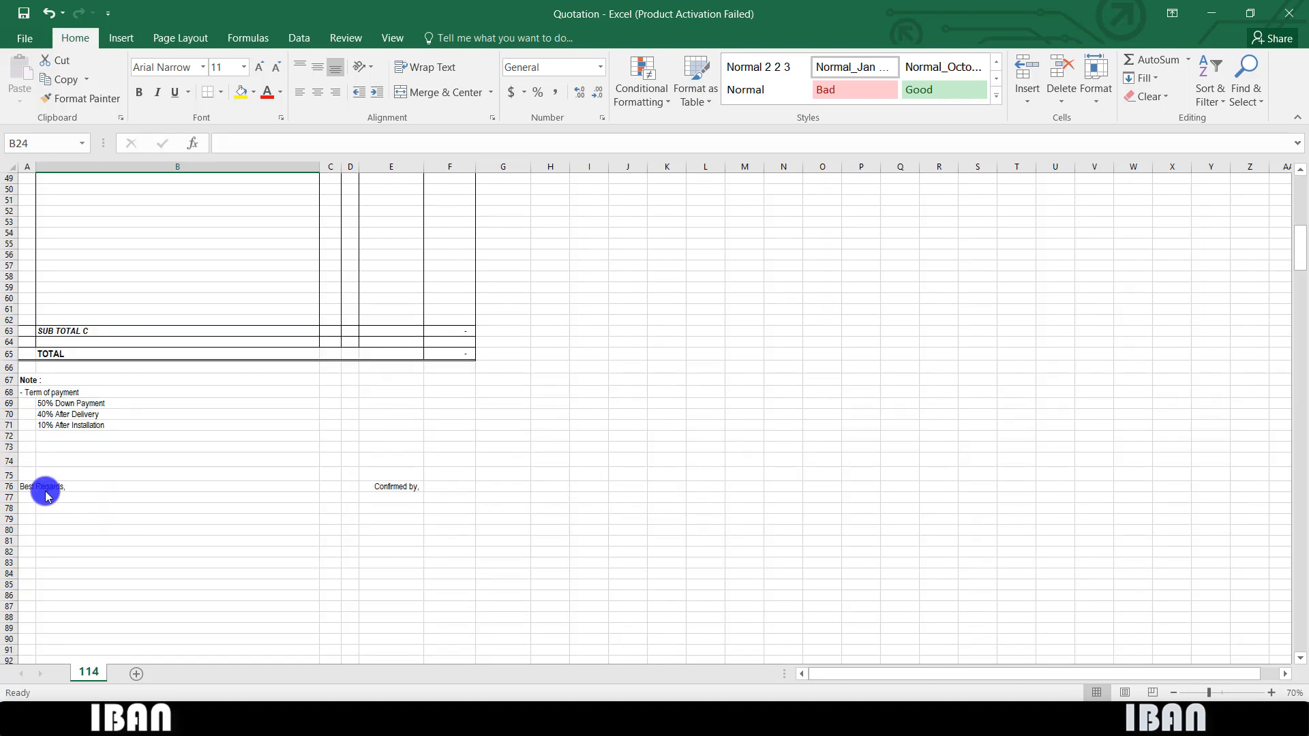
mouse_move(43, 474)
left_mouse_down()
mouse_move(94, 494)
mouse_move(30, 480)
left_mouse_up()
left_click_drag(348, 482, 272, 479)
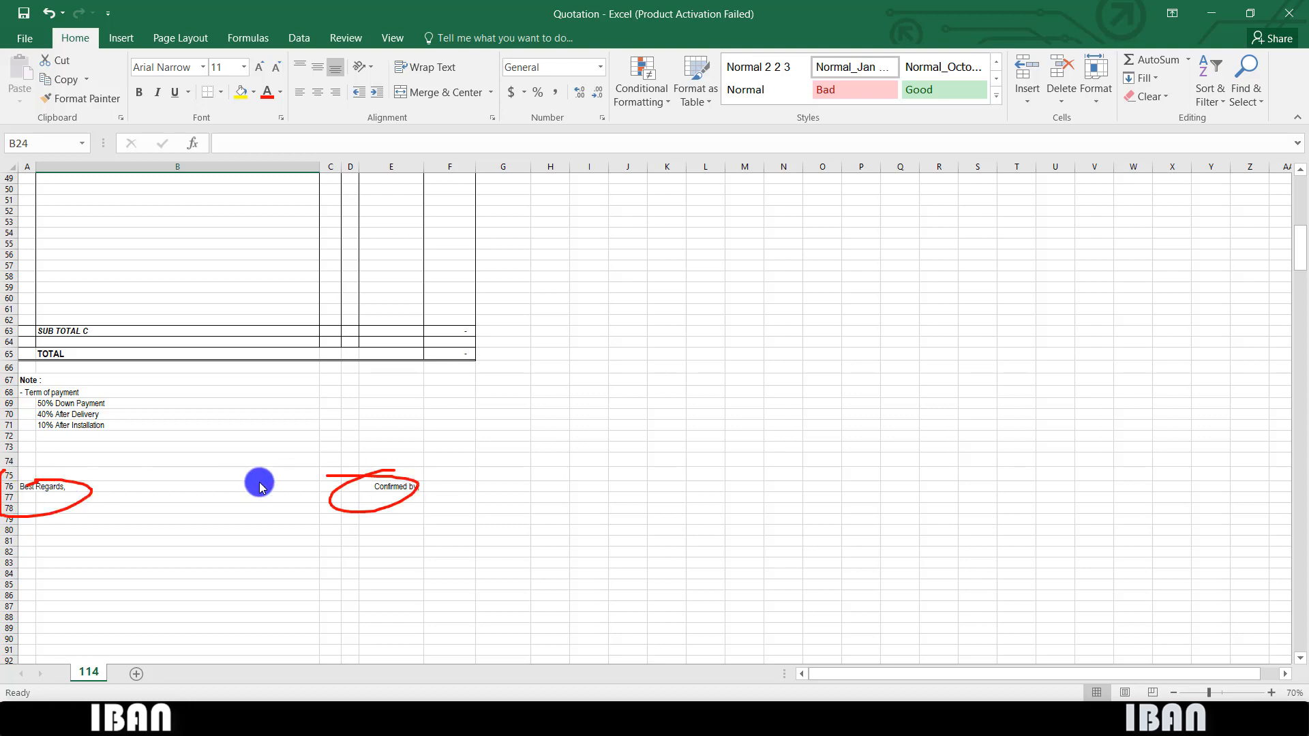
mouse_move(61, 549)
left_mouse_down()
mouse_move(49, 575)
mouse_move(72, 585)
mouse_move(169, 556)
left_mouse_up()
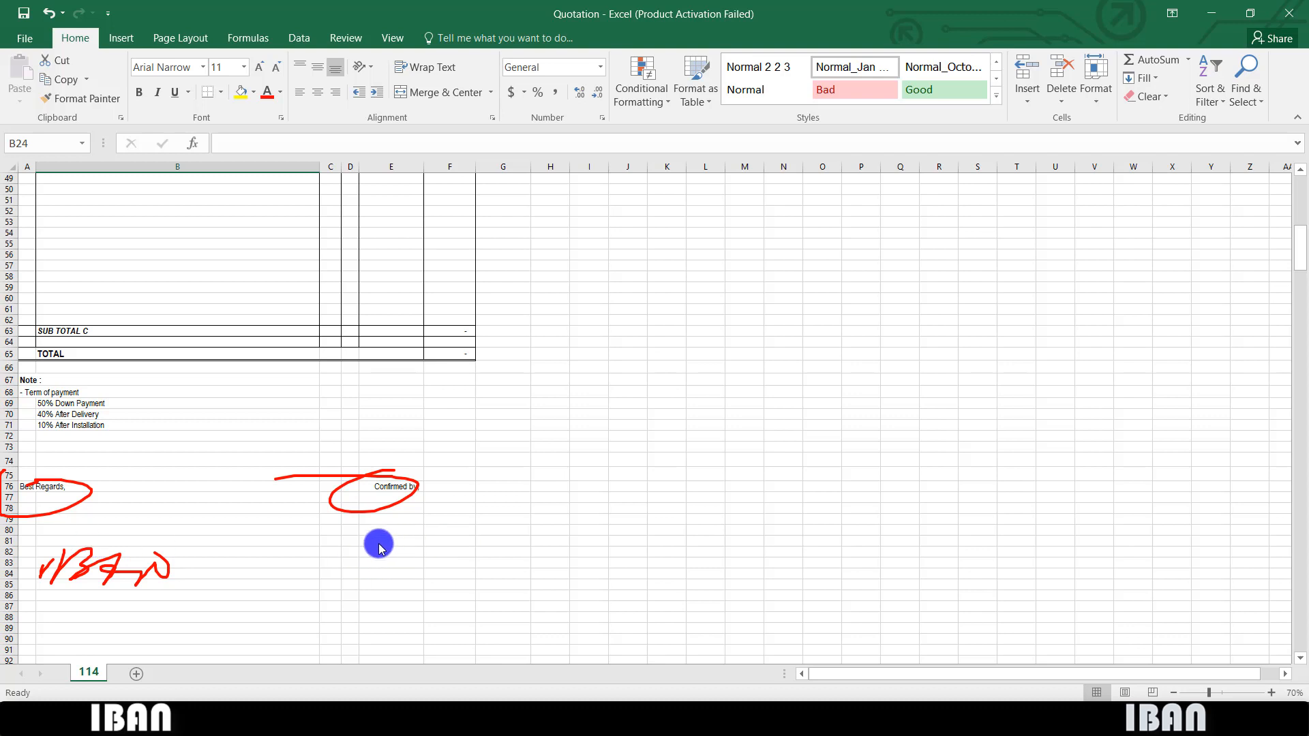
left_click_drag(380, 548, 465, 546)
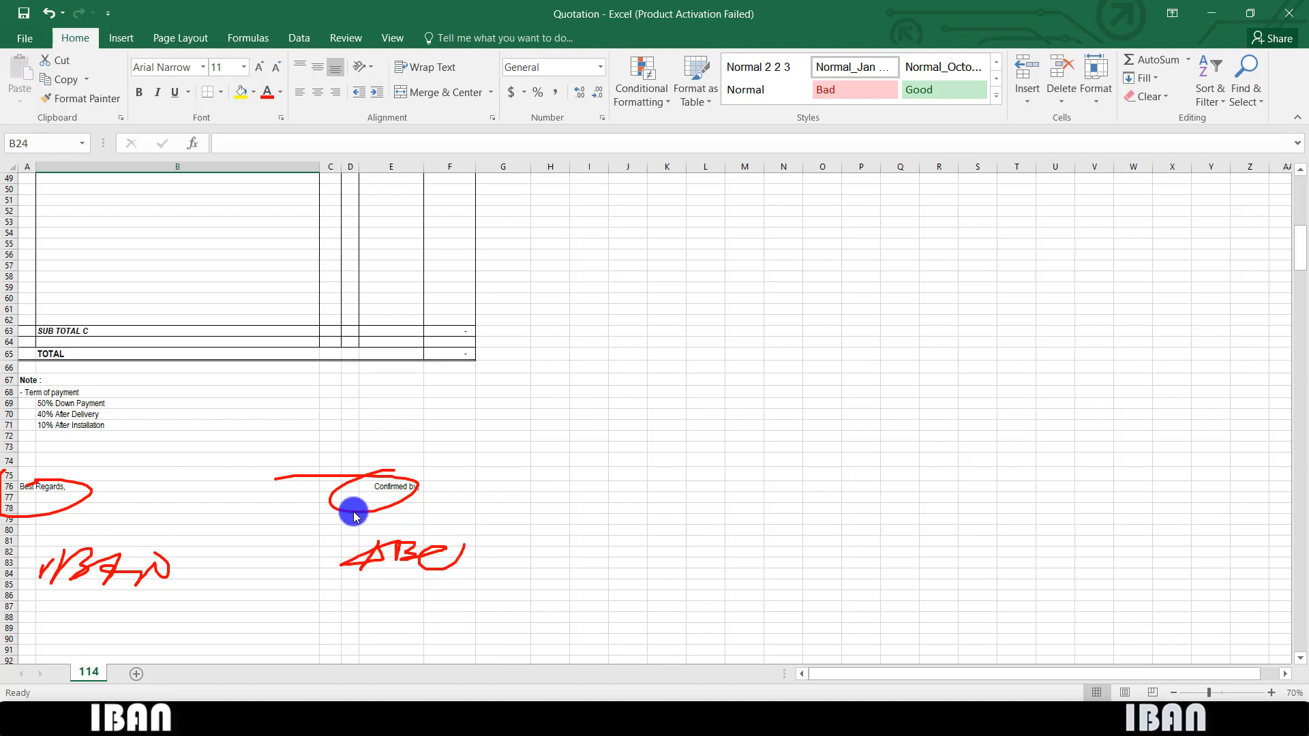
scroll(354, 516, "up", 16)
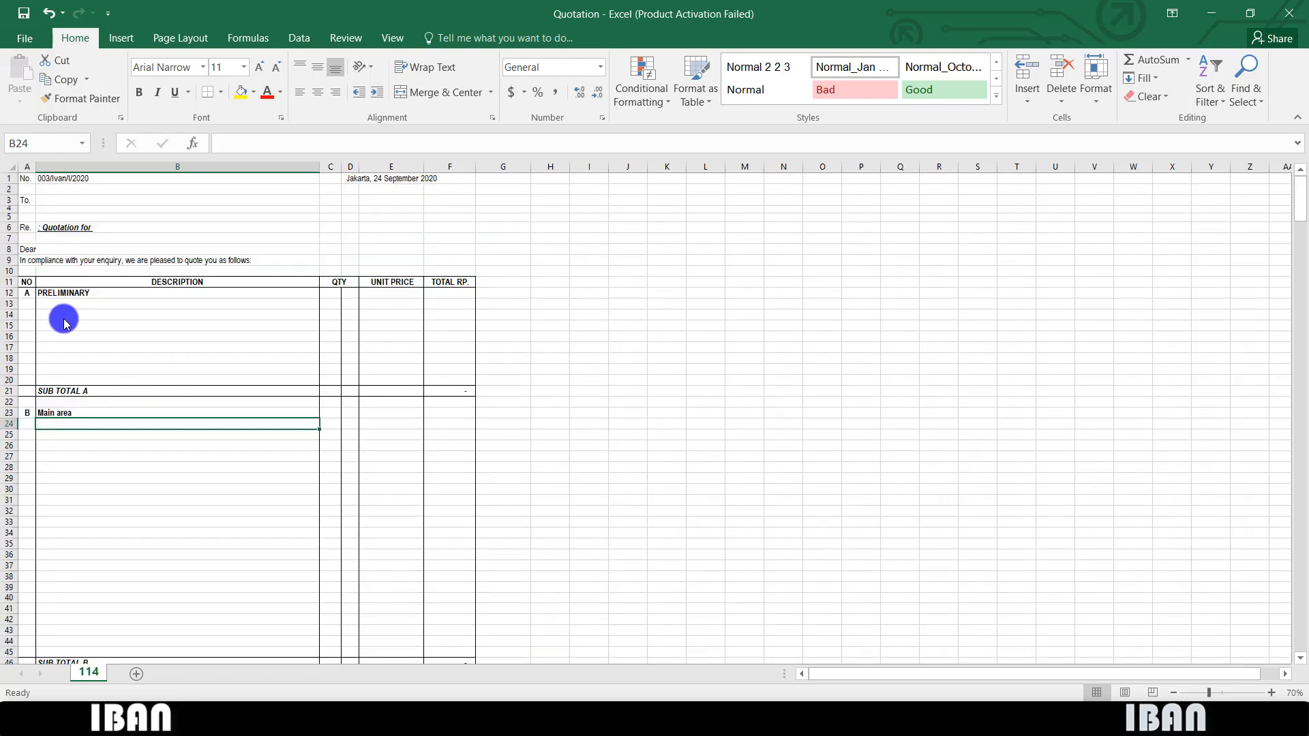
key("Up")
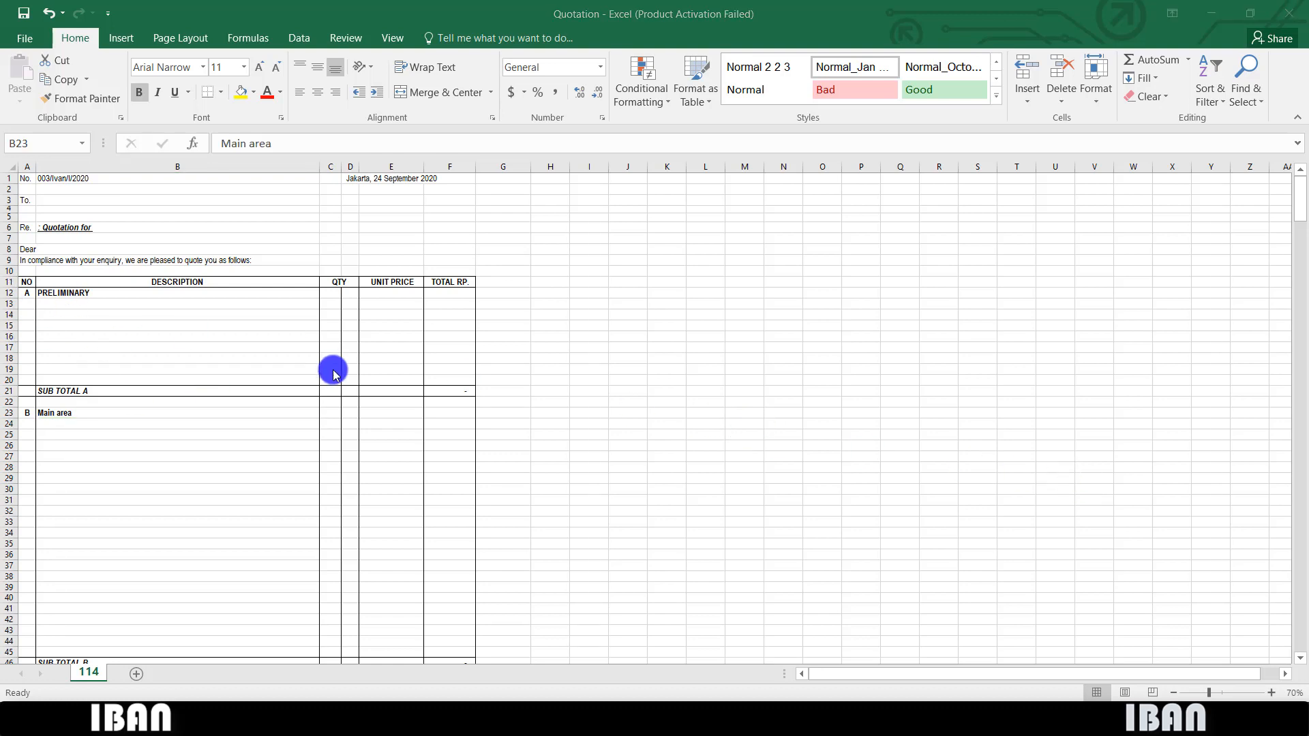
- Number the first three PRELIMINARY rows 1, 2 and 3 in A13:A15, and describe item 1 as "Sewa scafolding" in B13
left_click(65, 315)
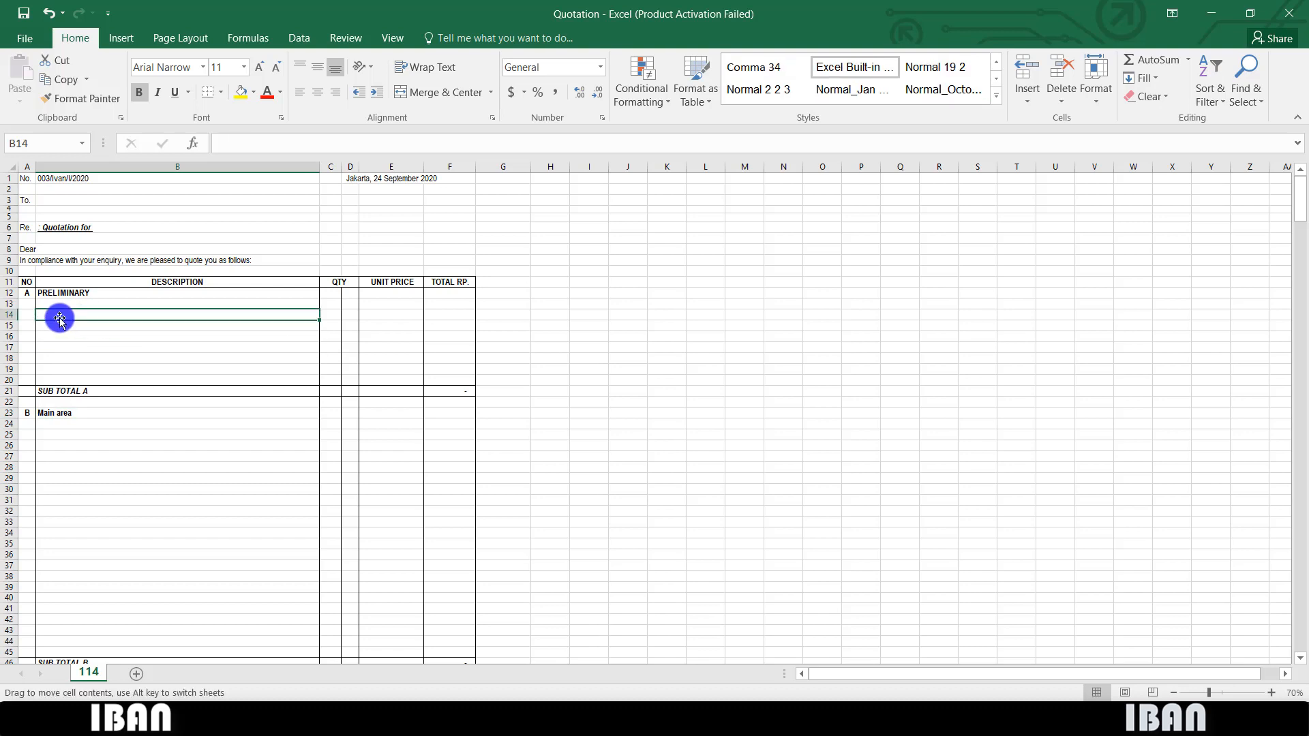
left_click(35, 306)
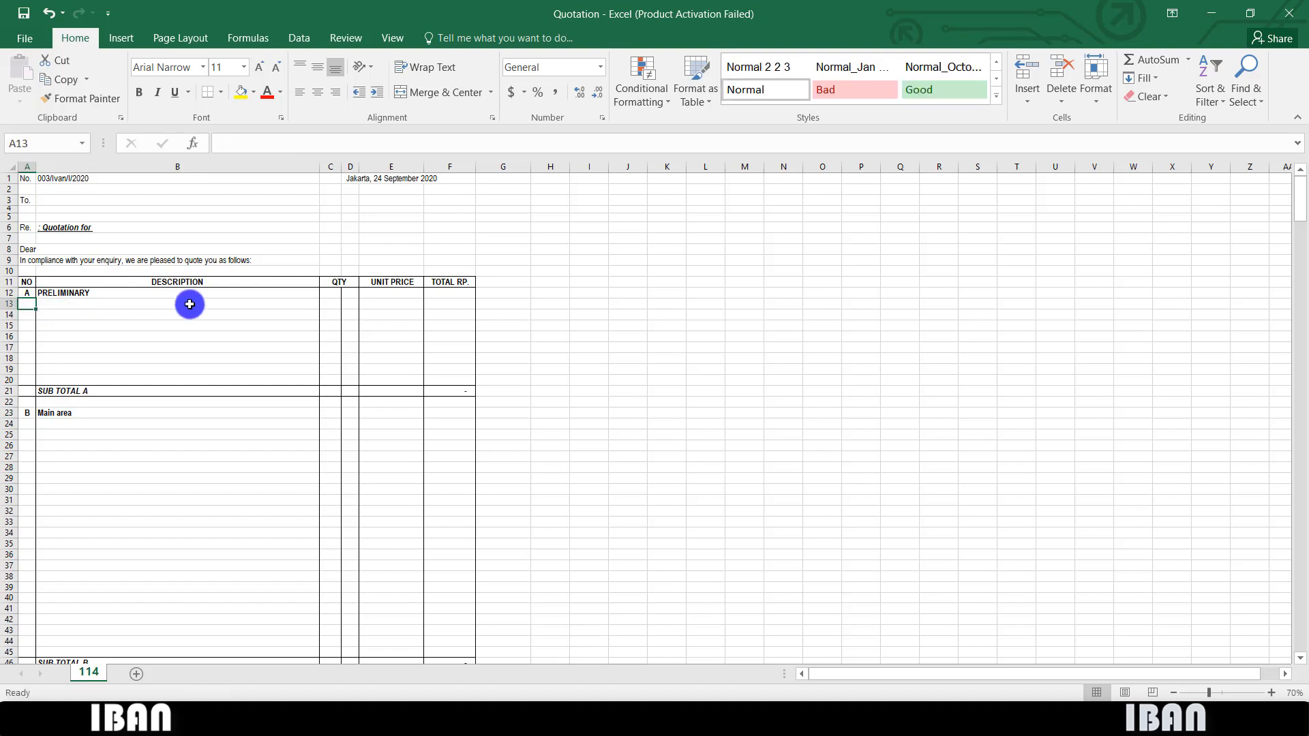
type("1")
key("Return")
type("2")
key("Return")
type("3")
key("Return")
left_click(189, 304)
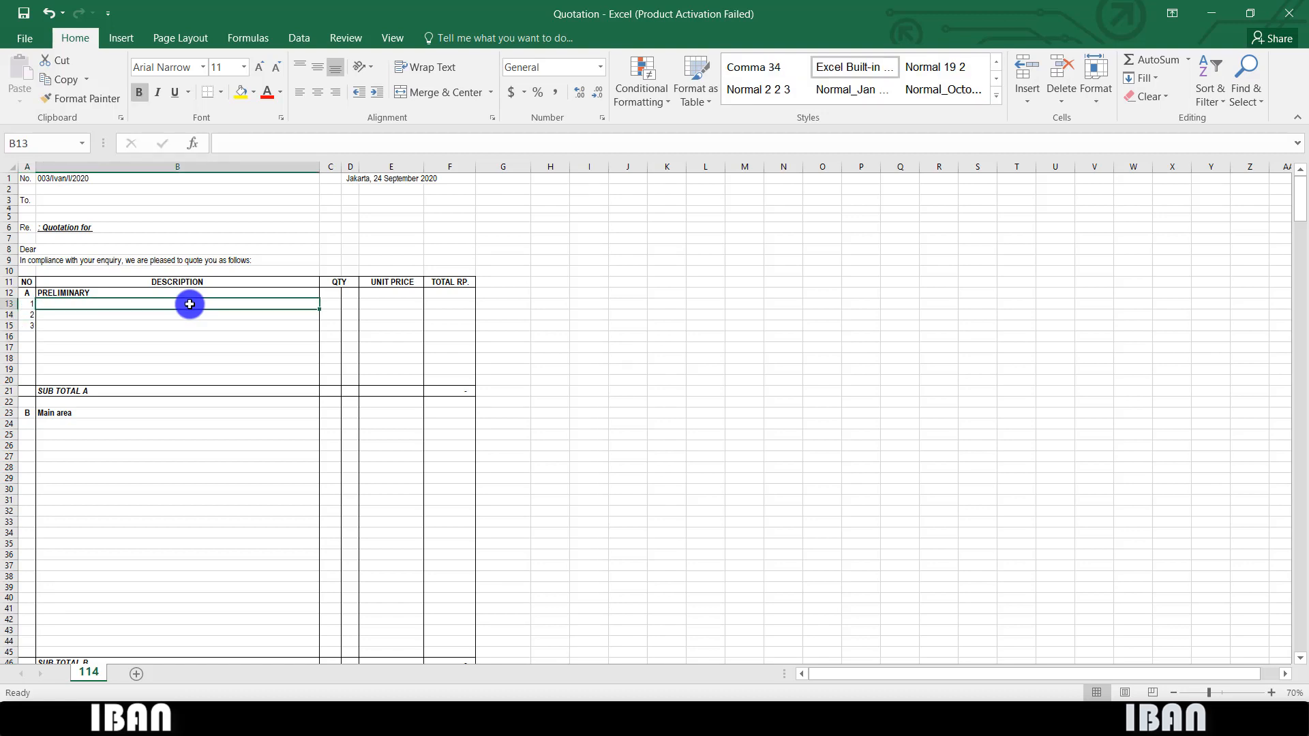
type("Sewa scalf")
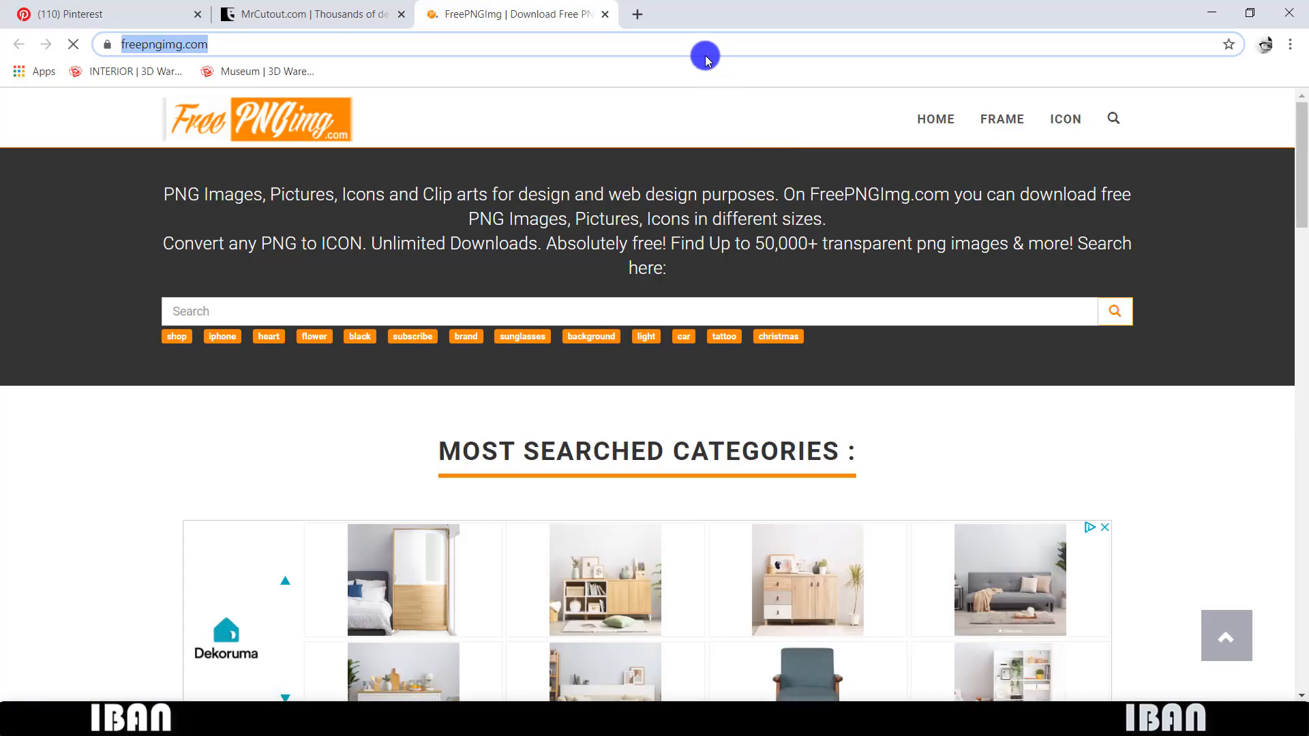
- Switch to the web browser, search for "sewa scaffolding" and open the Harga Sewa Scaffolding page on solusikonstruksi.com
type("d")
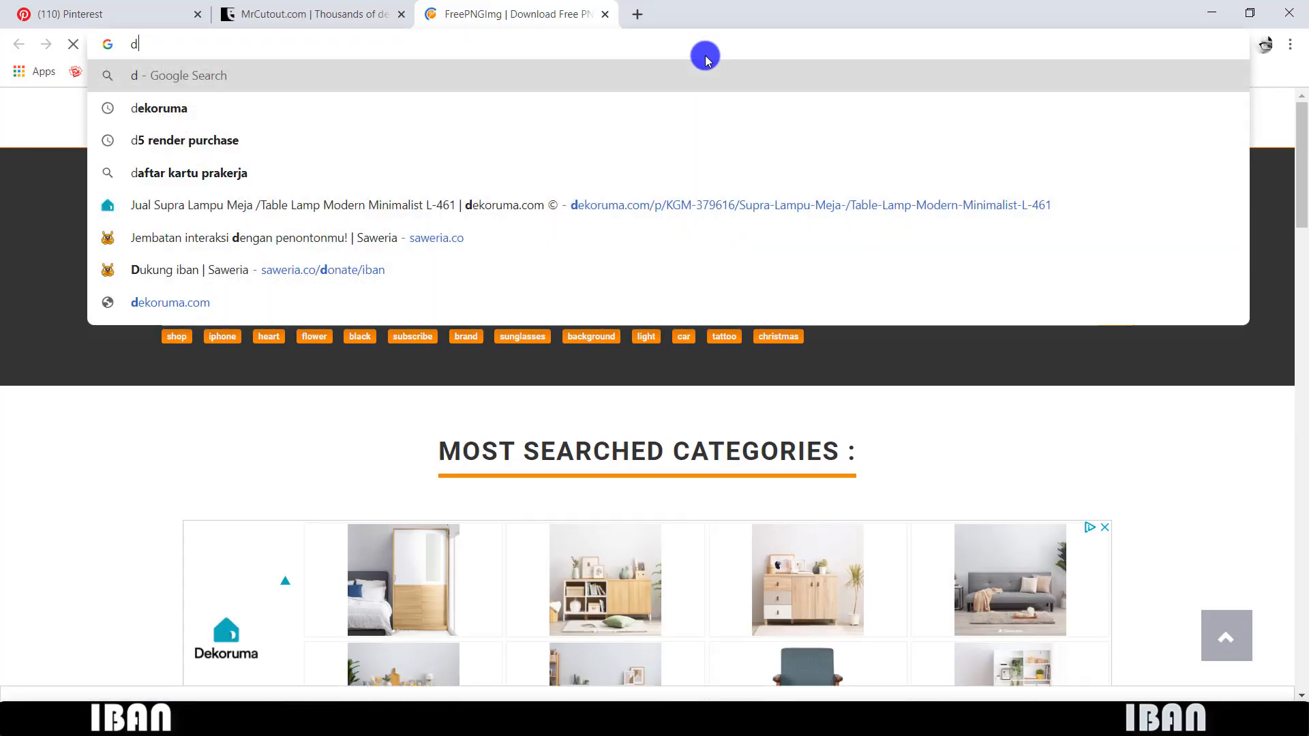
key("BackSpace")
type("sewa scafo")
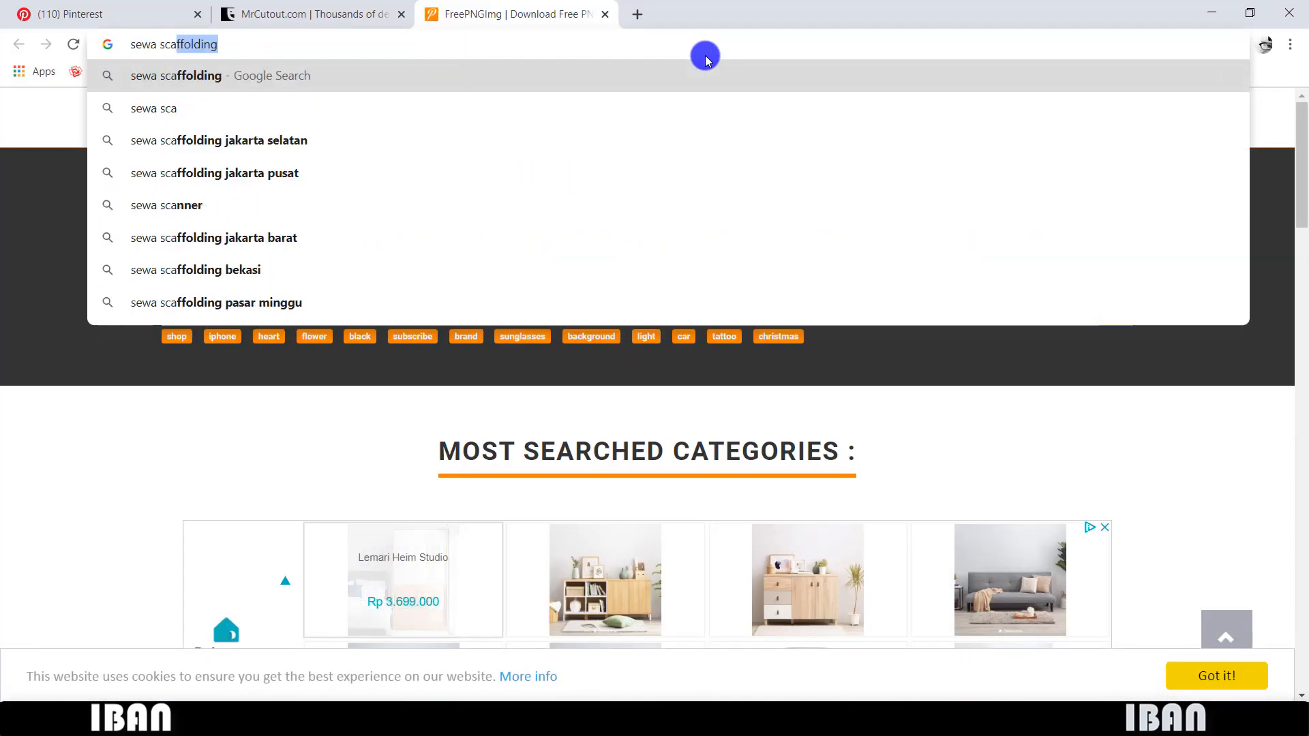
type("lding")
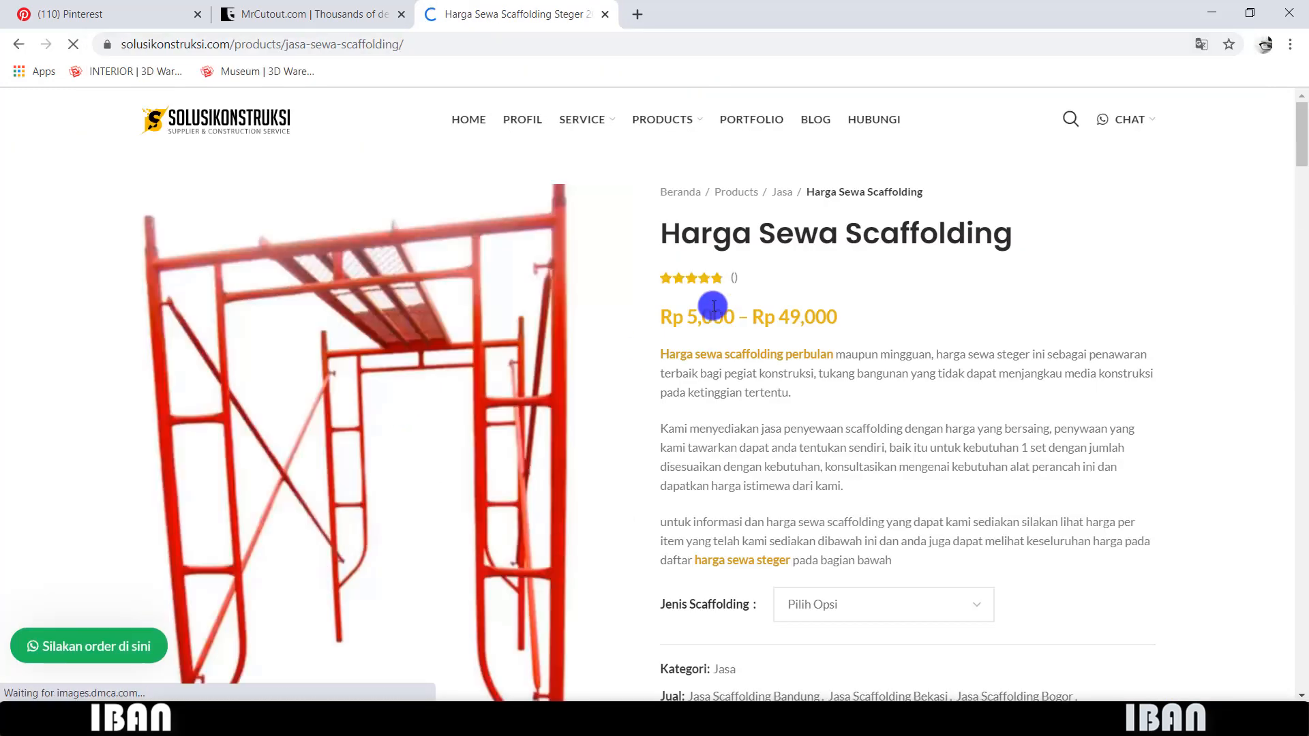
- Examine the scaffolding rental page for its price range, description, scaffolding types and component images
scroll(325, 341, "down", 1)
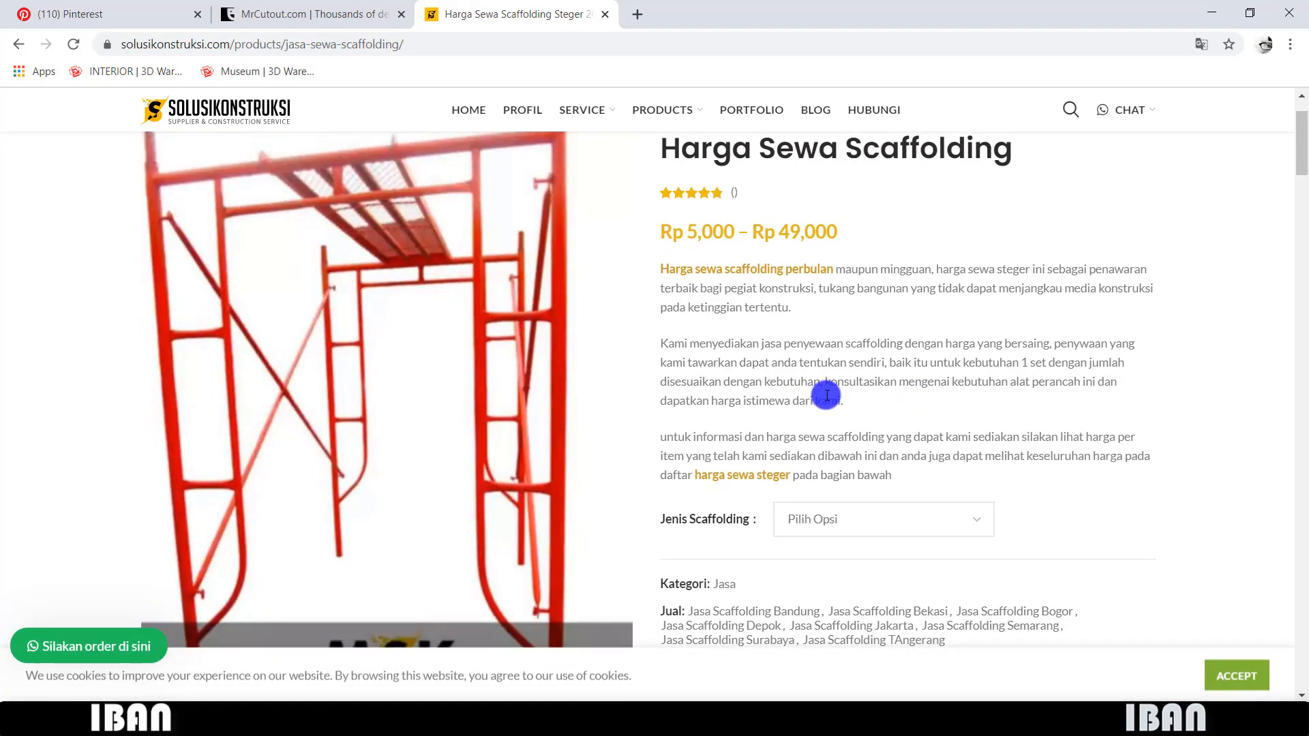
scroll(827, 396, "up", 1)
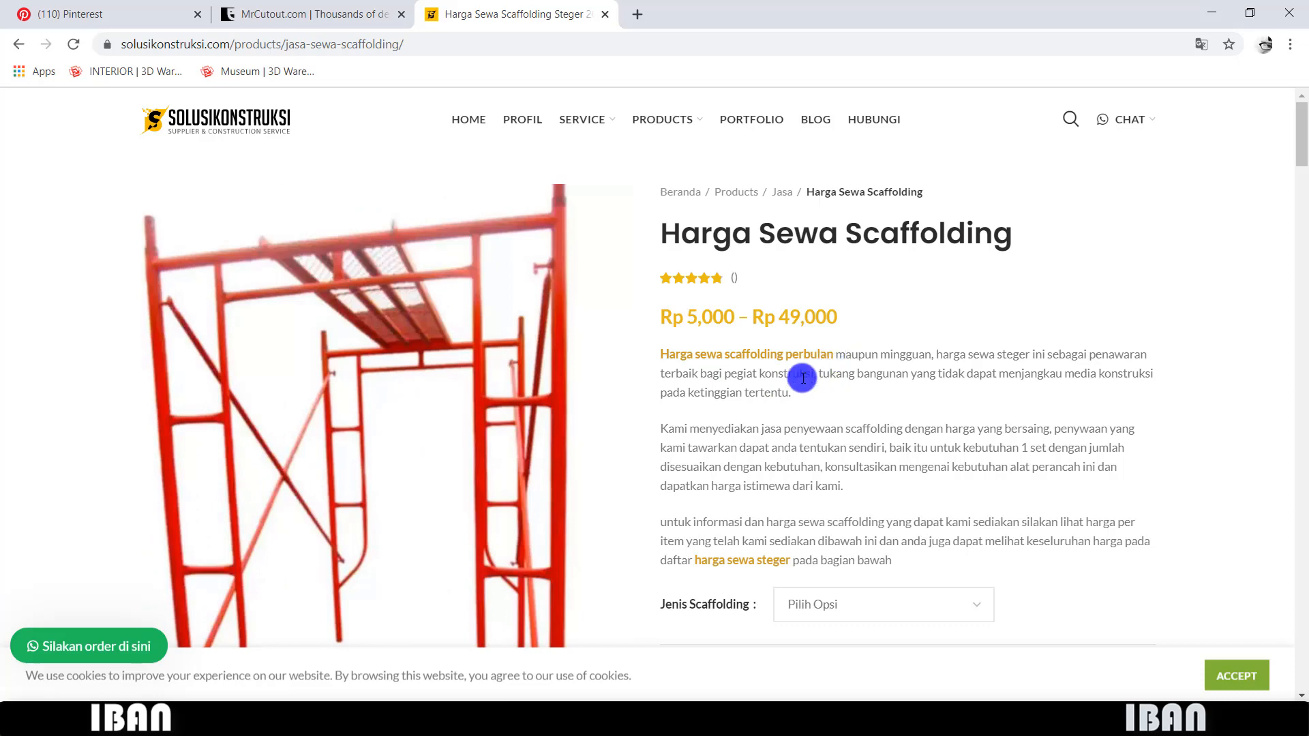
scroll(756, 433, "down", 2)
scroll(754, 433, "up", 2)
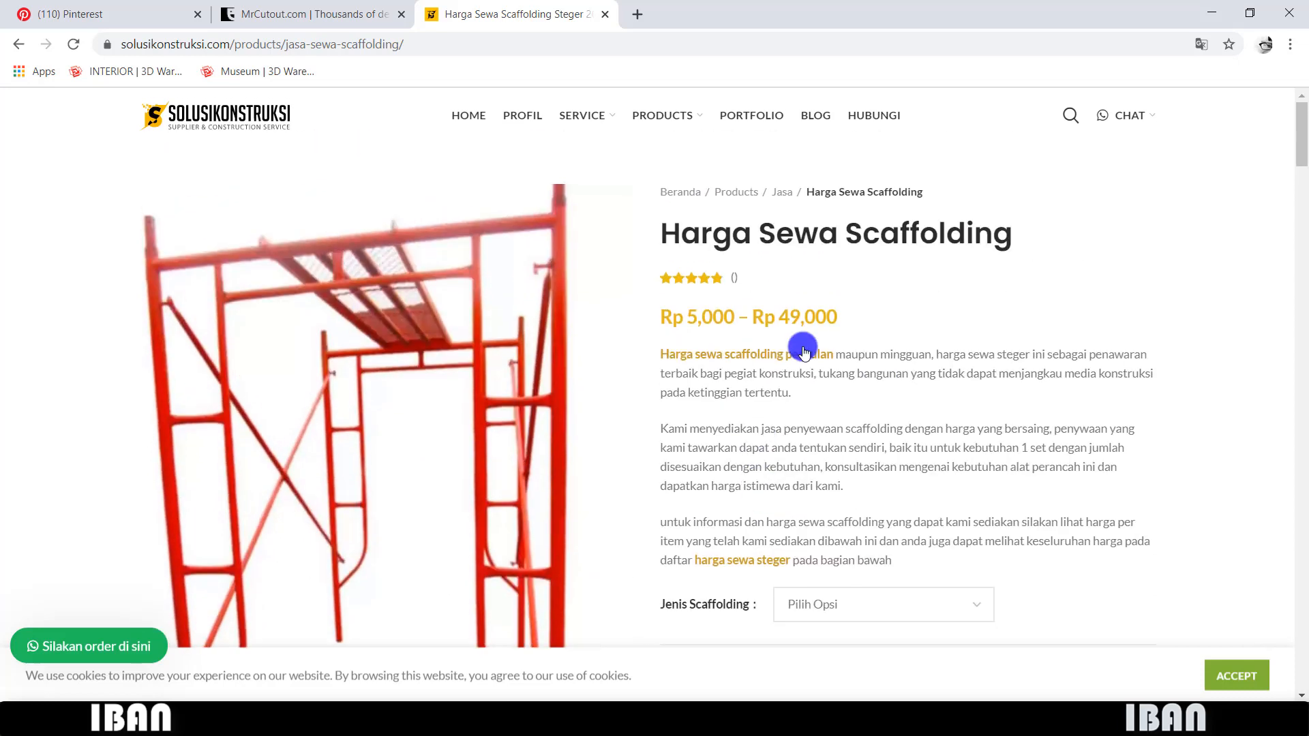
mouse_move(702, 298)
left_mouse_down()
mouse_move(845, 346)
mouse_move(664, 311)
left_mouse_up()
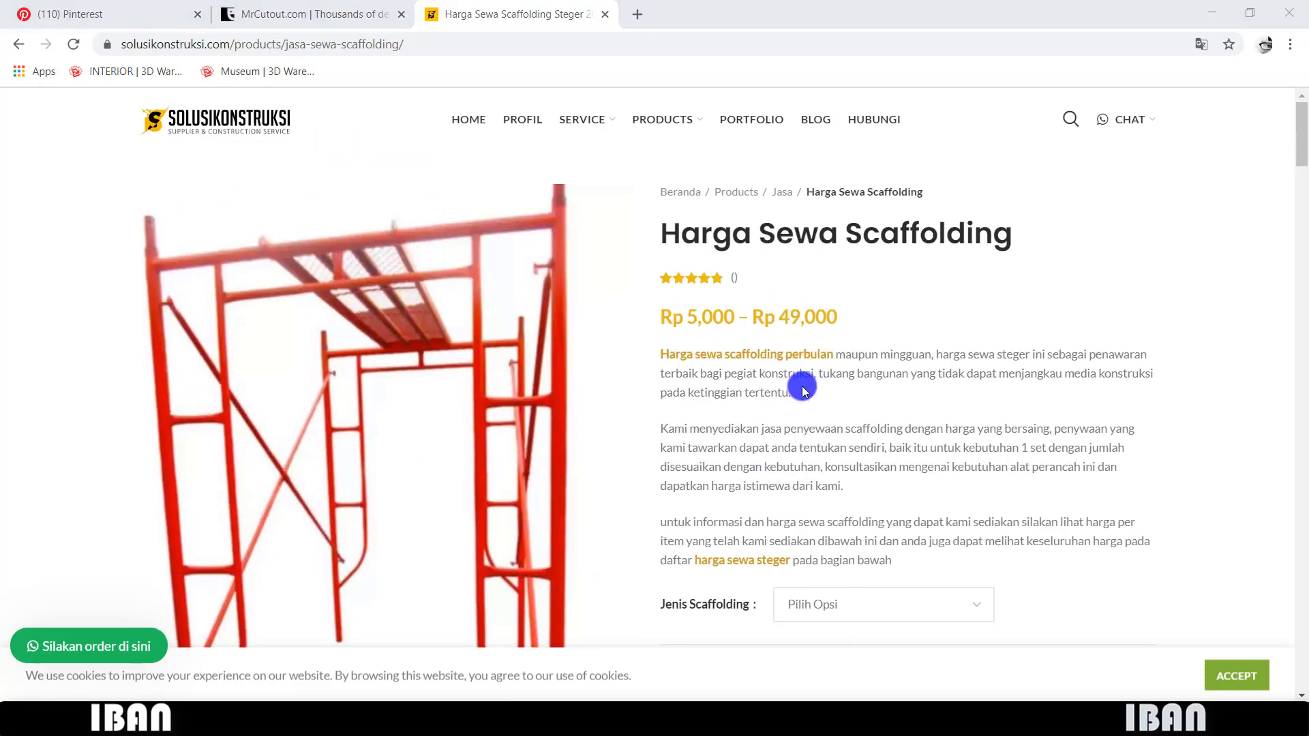
scroll(771, 432, "down", 3)
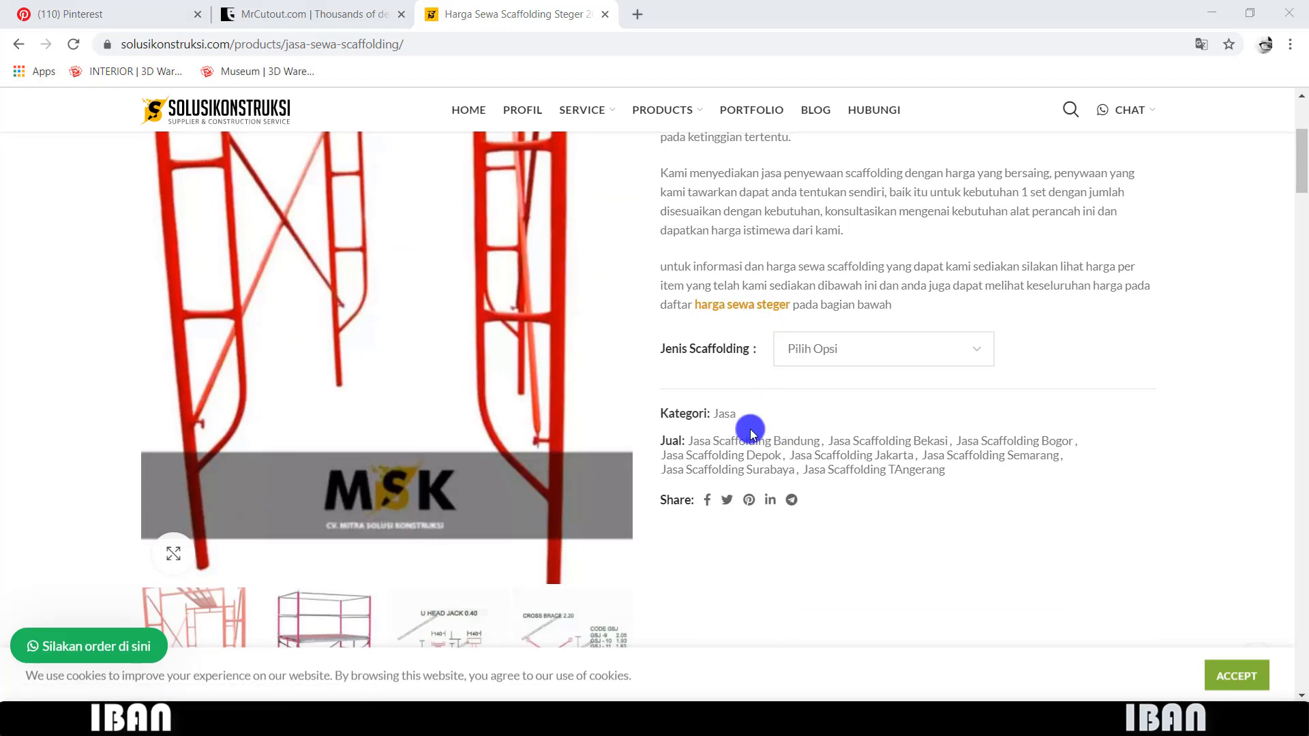
scroll(746, 443, "down", 4)
scroll(682, 444, "up", 2)
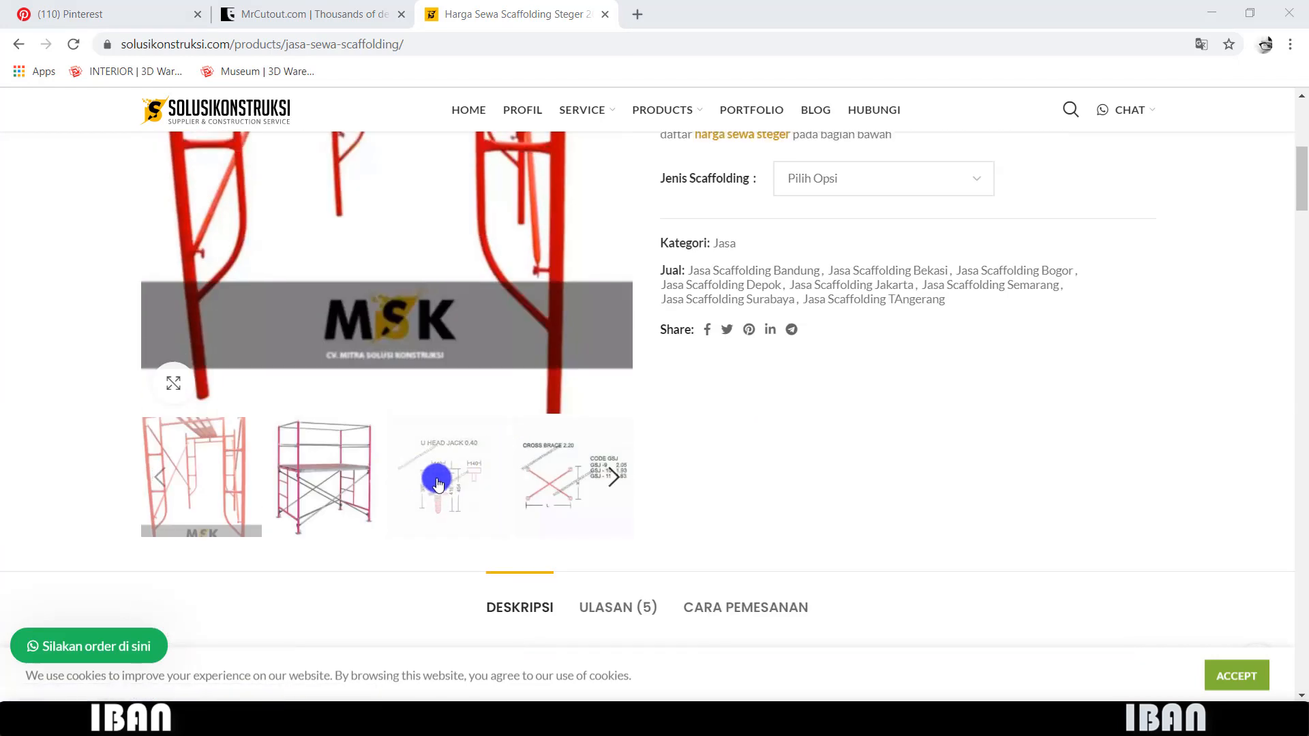
left_click(443, 478)
left_click(527, 491)
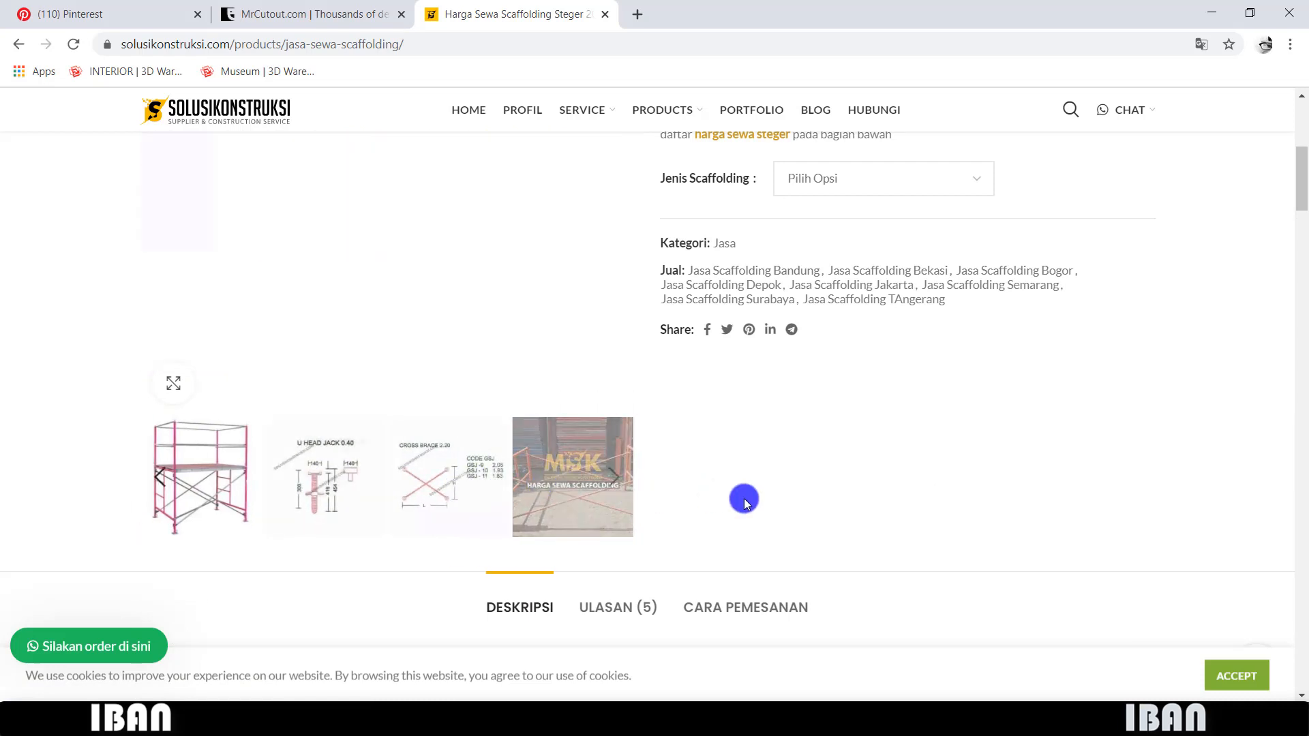
scroll(746, 497, "up", 4)
scroll(768, 497, "up", 1)
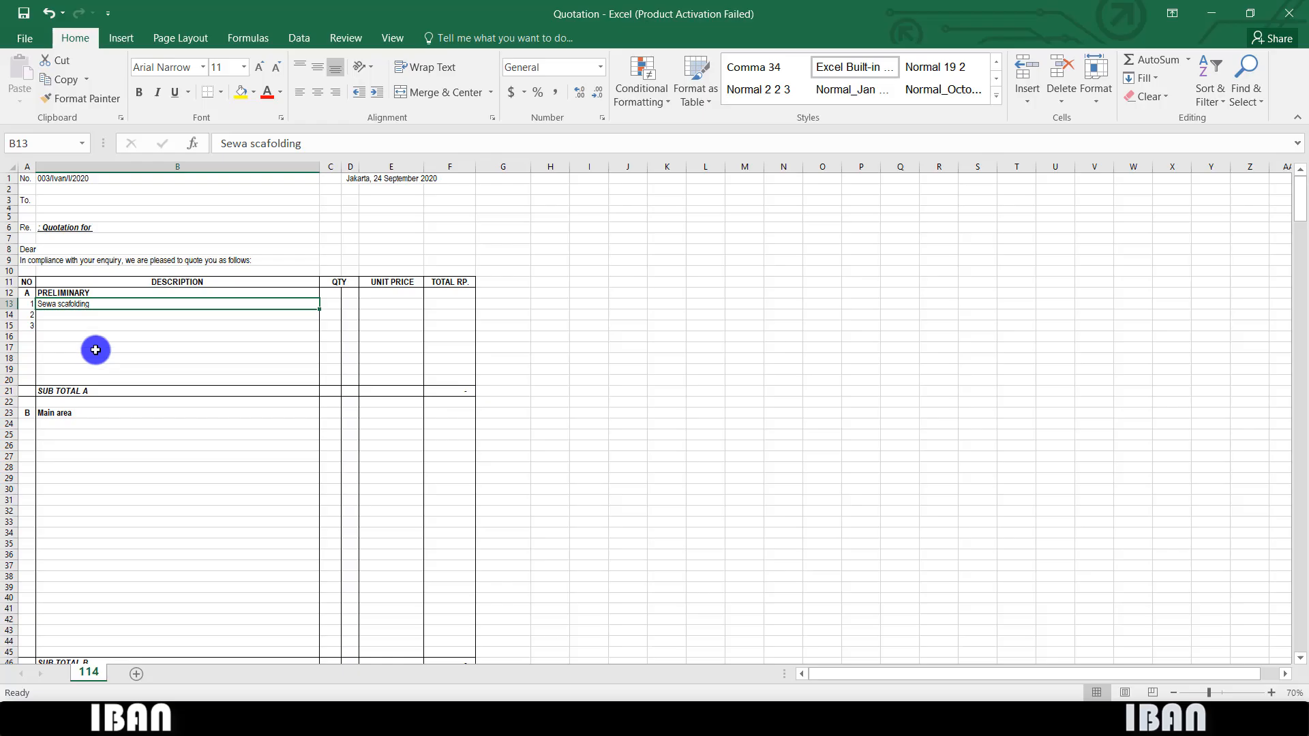
- Back in the Excel quotation, set the Sewa scafolding item's quantity to 1 and its unit to "ls"
left_click(328, 306)
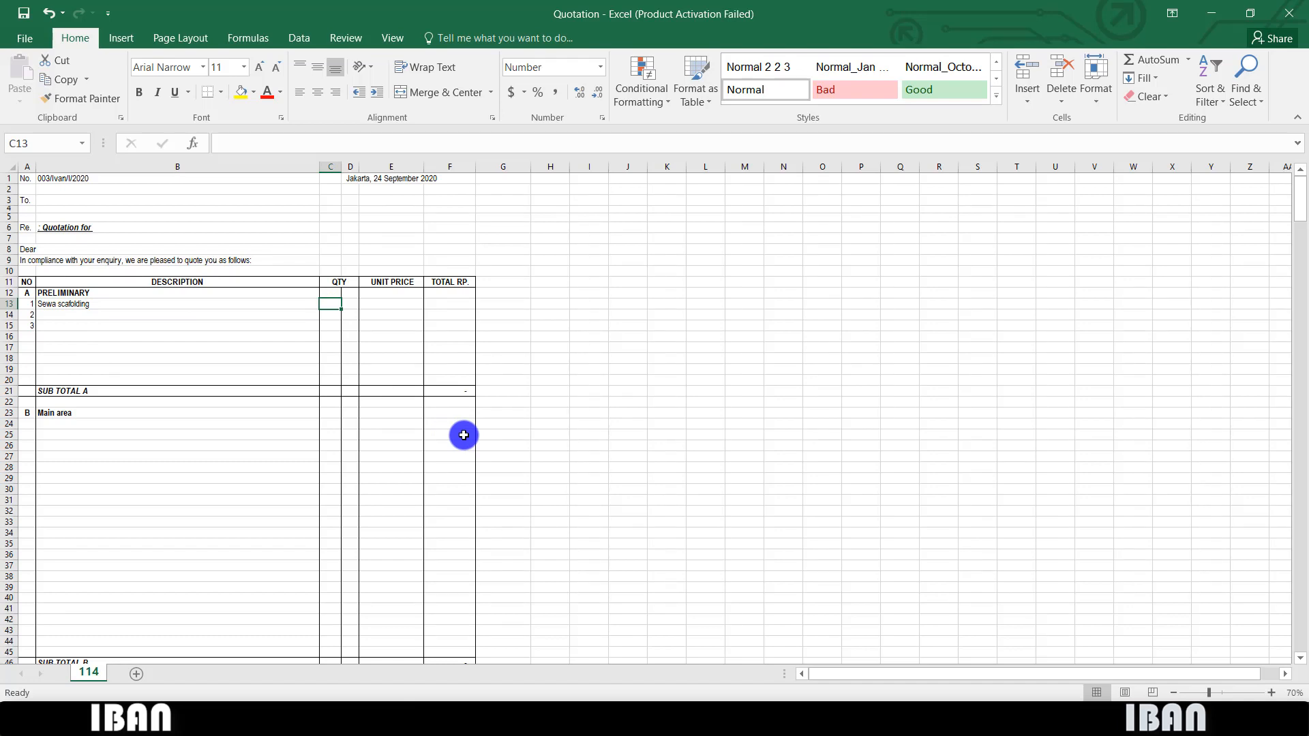
type("1")
key("Tab")
type("ls")
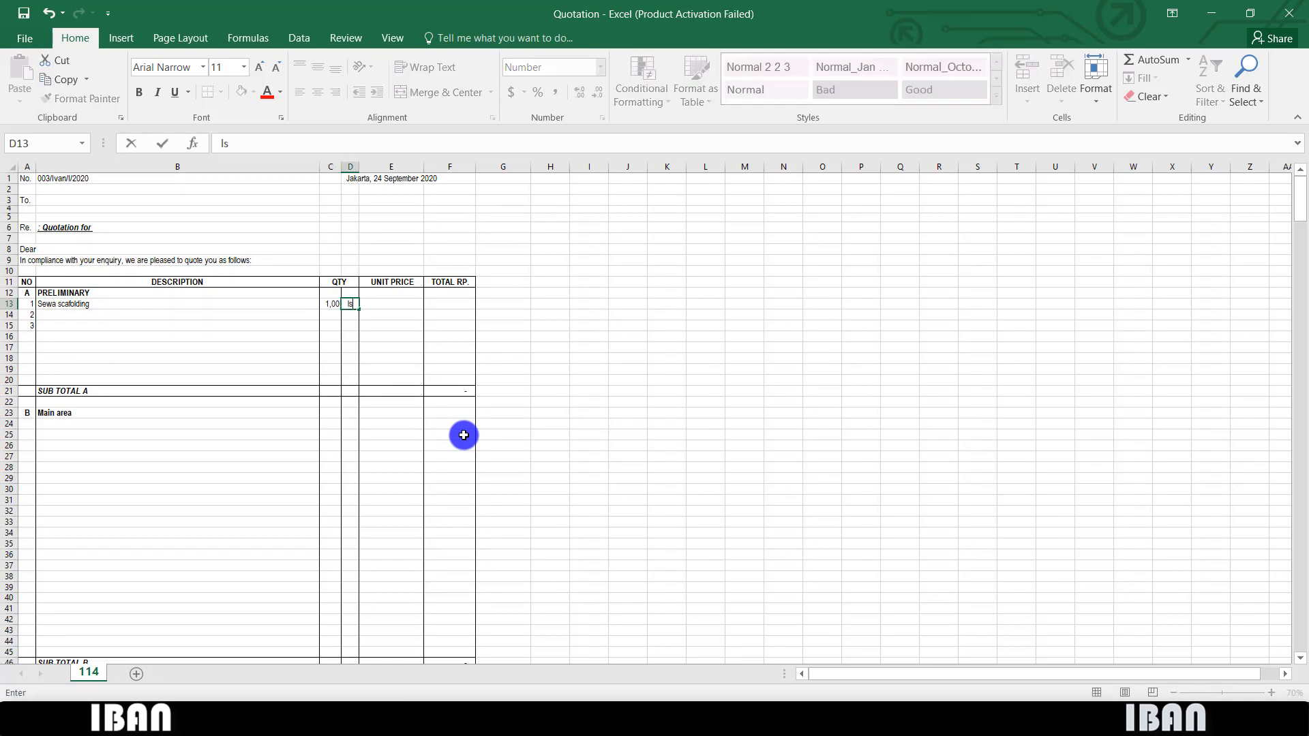
key("Tab")
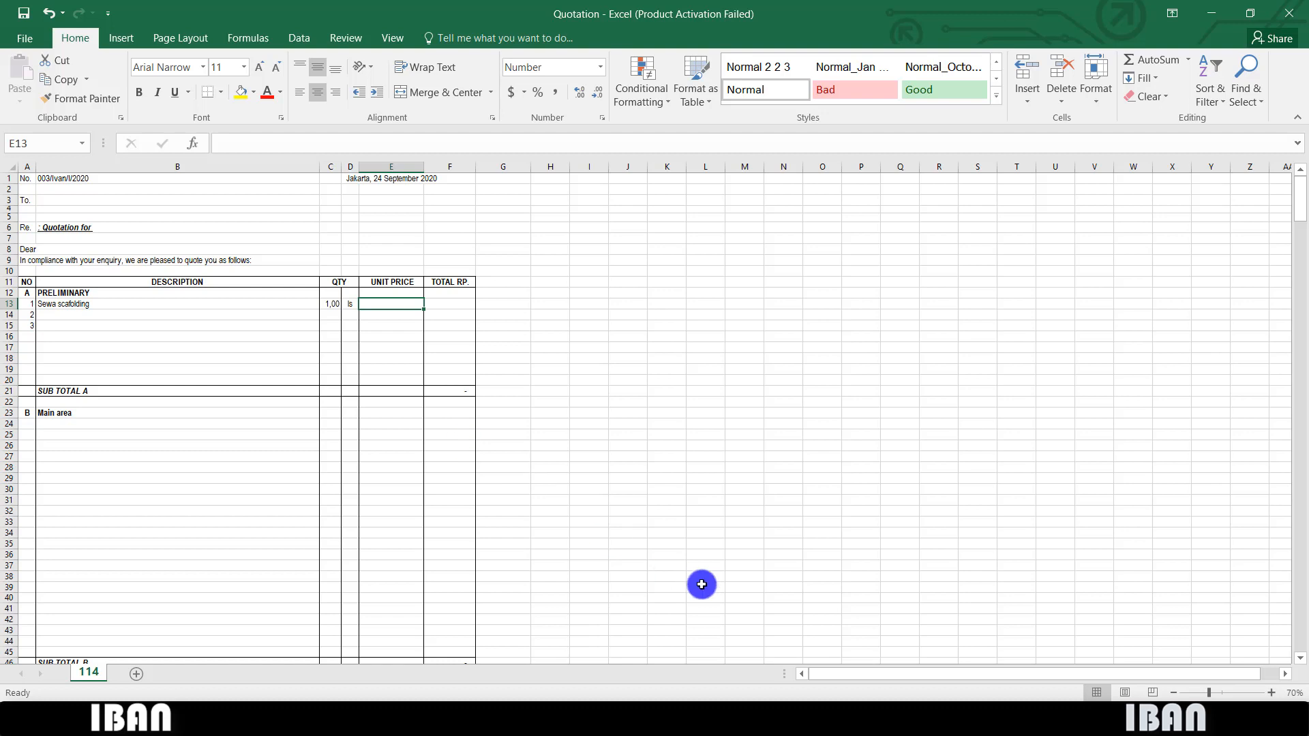
- Check the rental price range on the scaffolding page, and set the Sewa scafolding unit price in E13 to 1250000
key("alt+Tab")
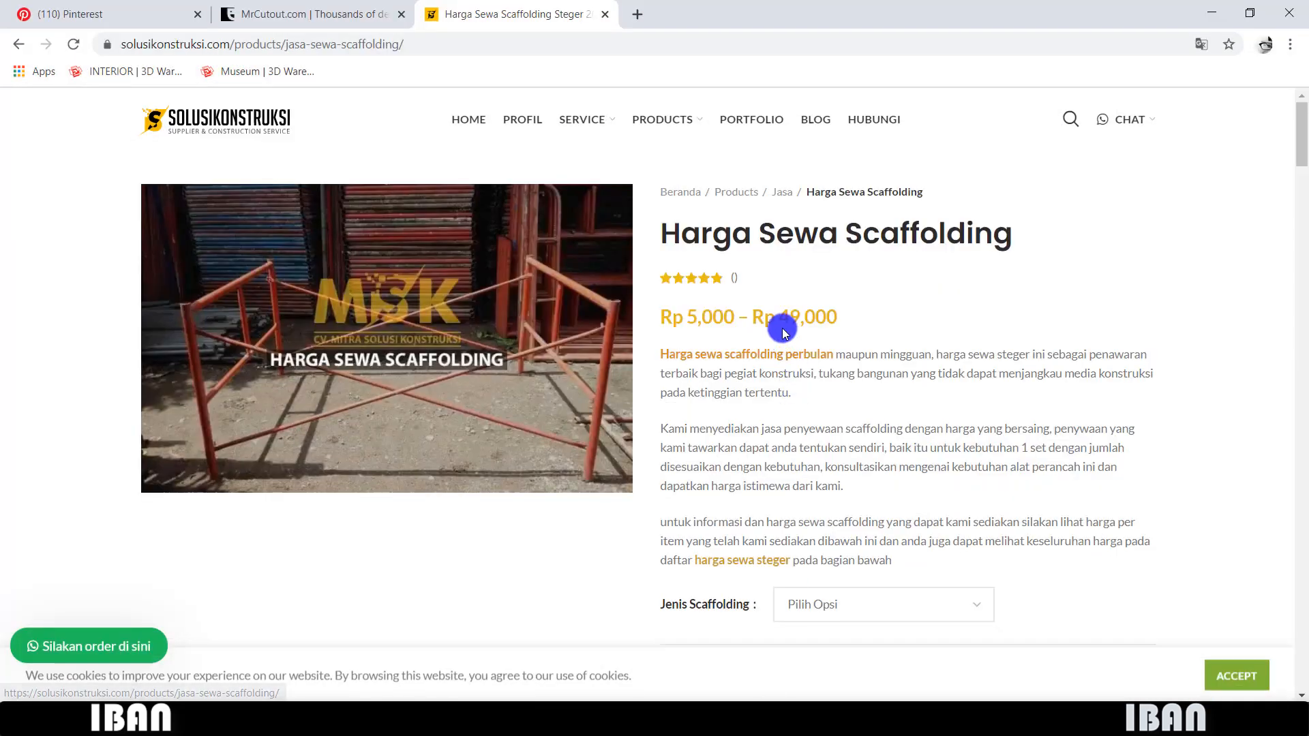
left_click(1199, 17)
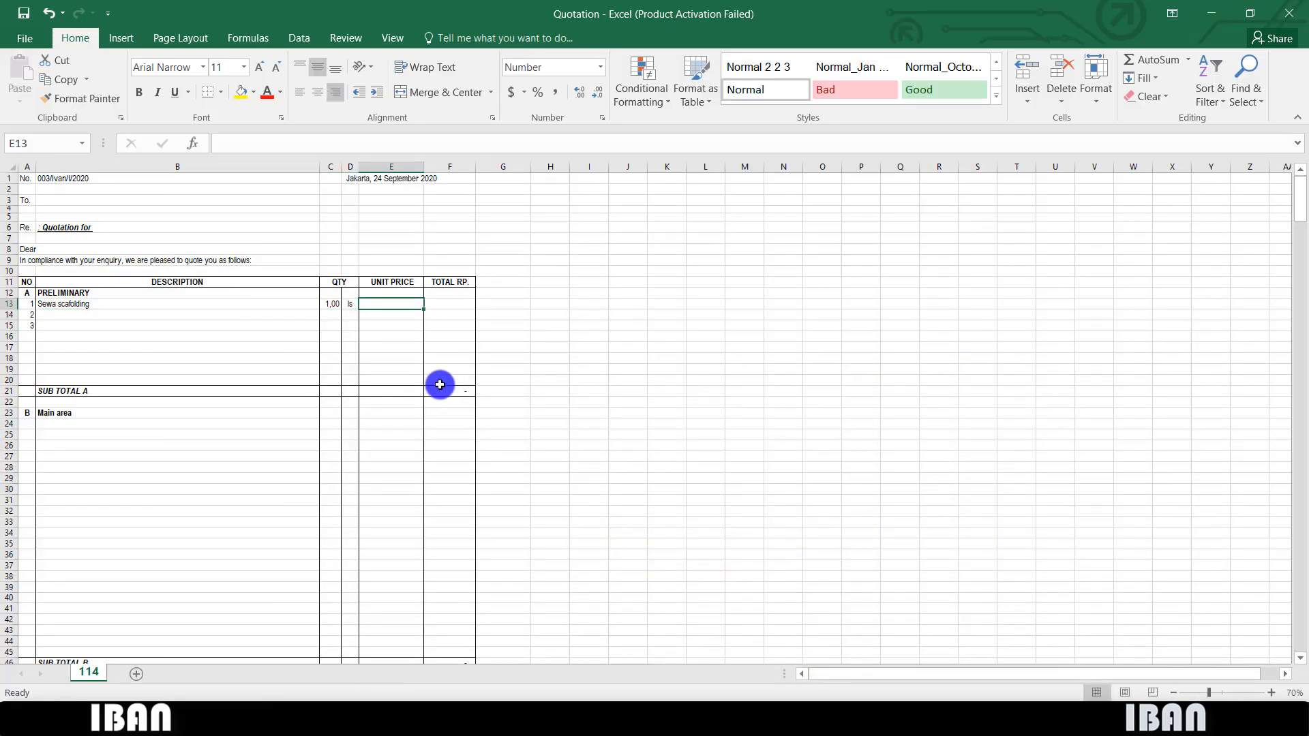
type("1250000")
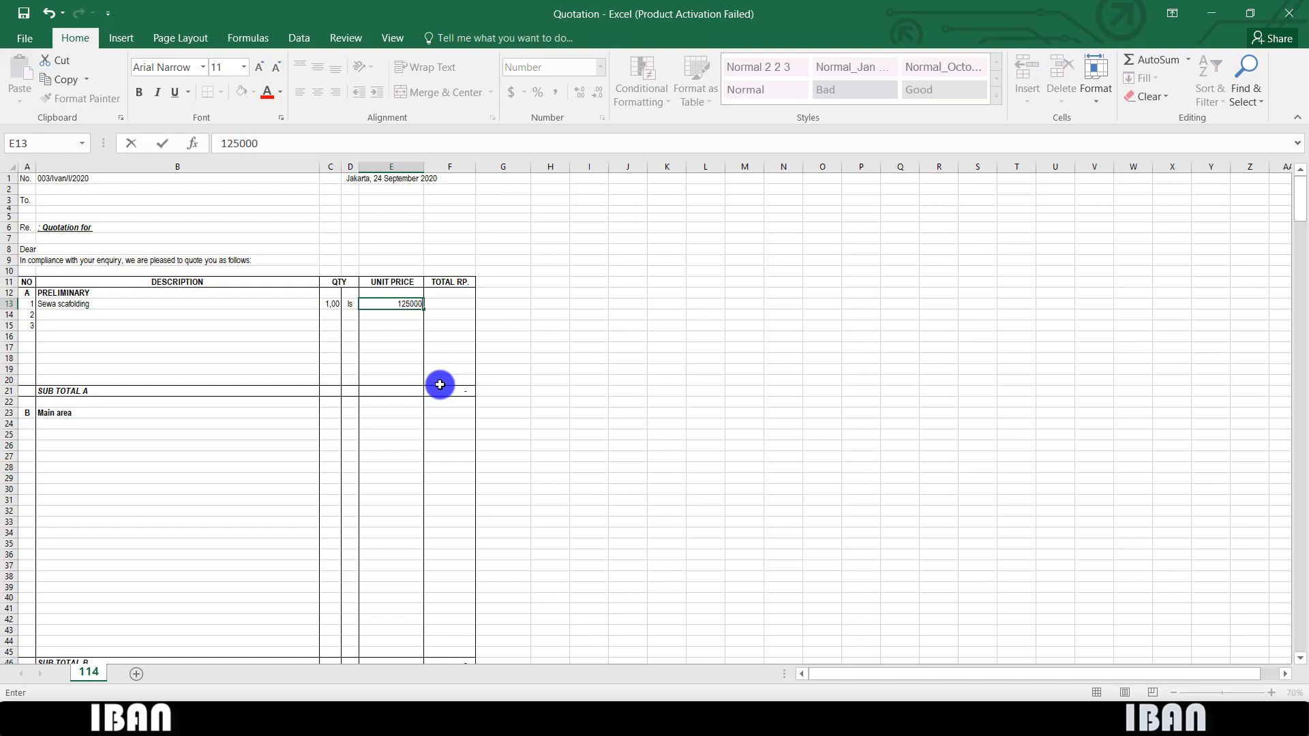
key("Return")
- Calculate the Sewa scafolding total in F13 as quantity times unit price with the formula =C13*E13
key("Right")
key("Up")
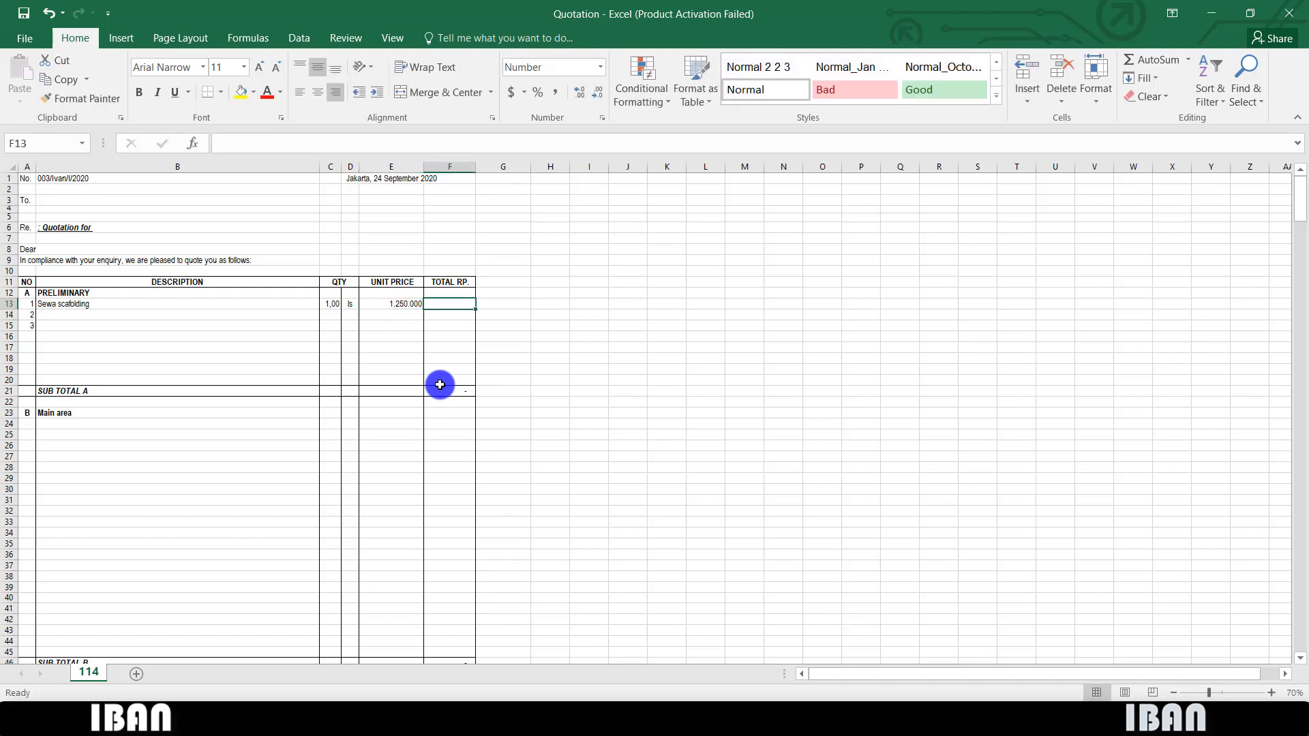
type("=")
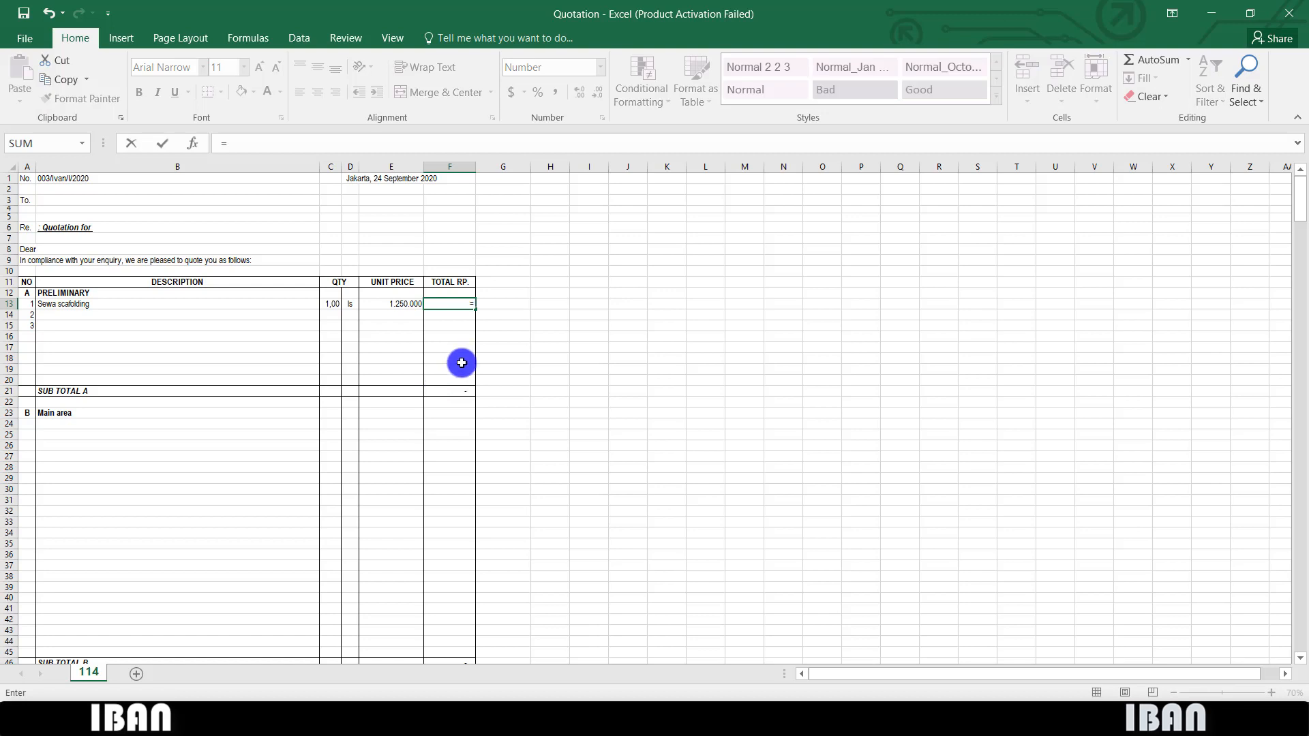
left_click(334, 304)
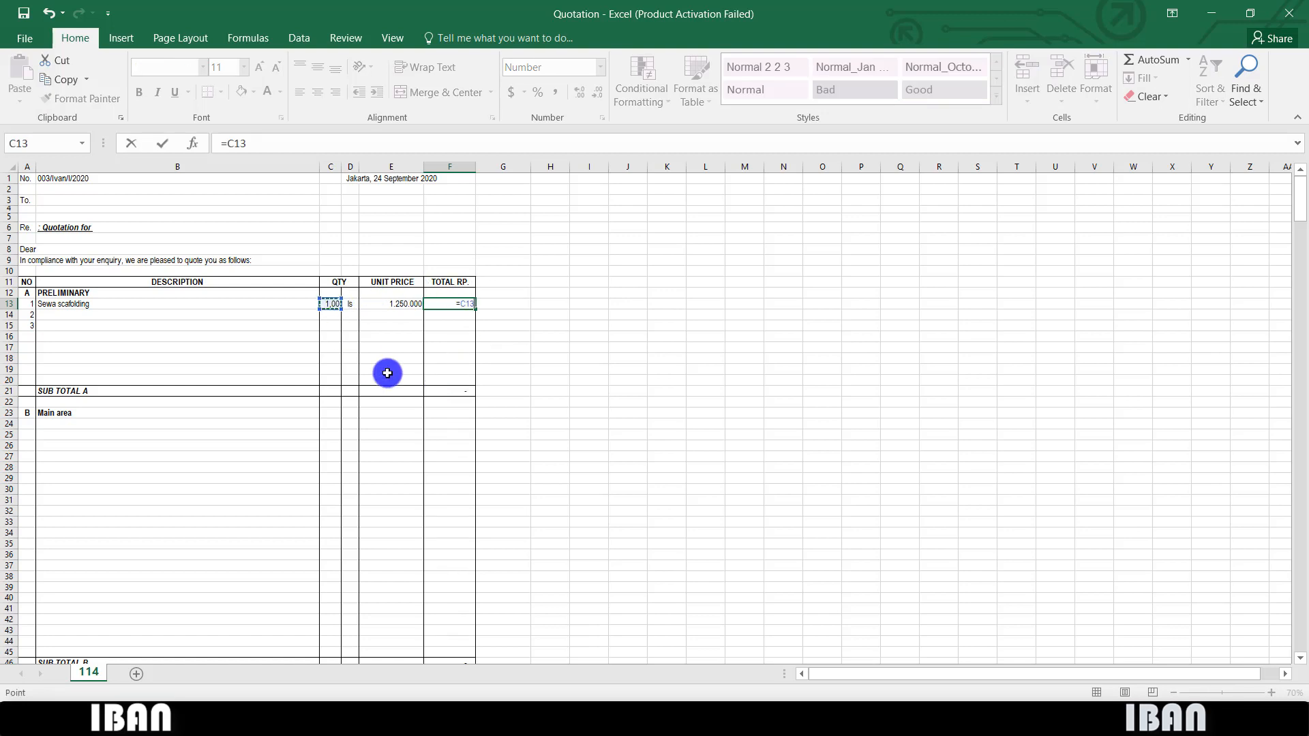
type("*")
left_click(401, 306)
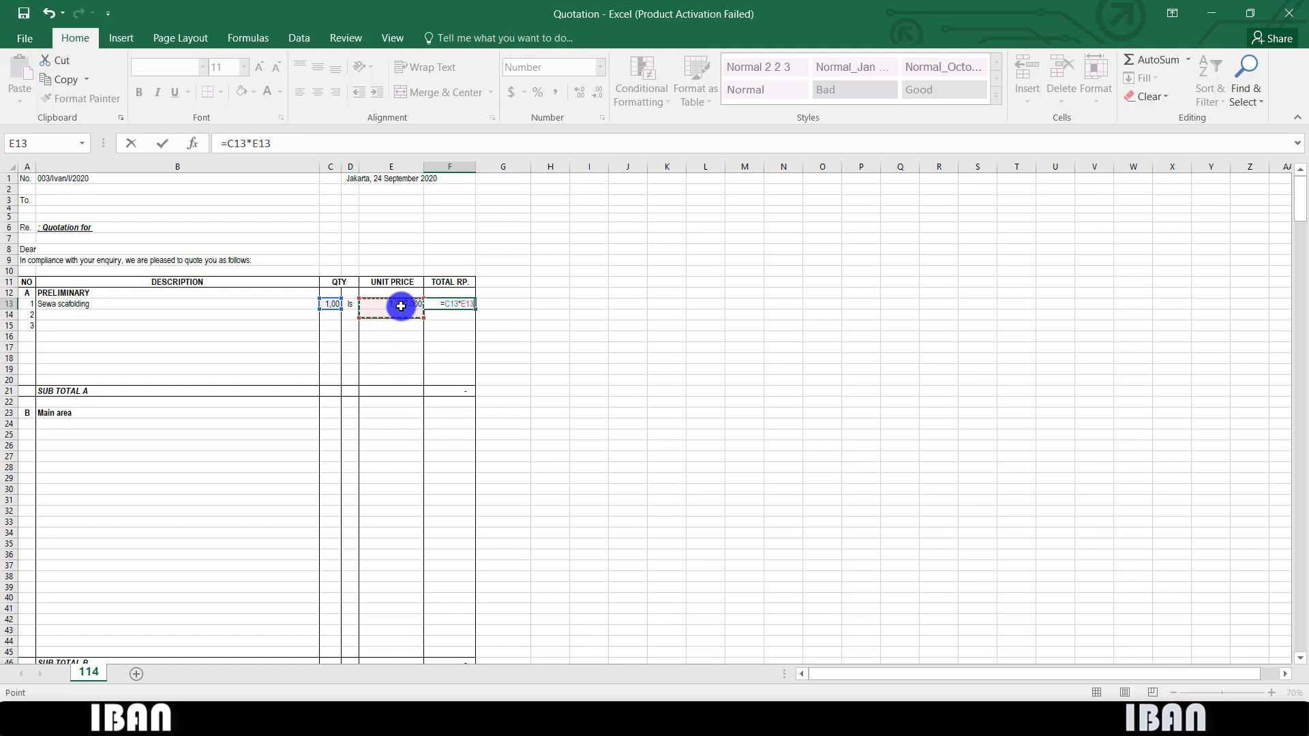
mouse_move(240, 118)
left_mouse_down()
mouse_move(307, 132)
mouse_move(307, 119)
mouse_move(221, 125)
left_mouse_up()
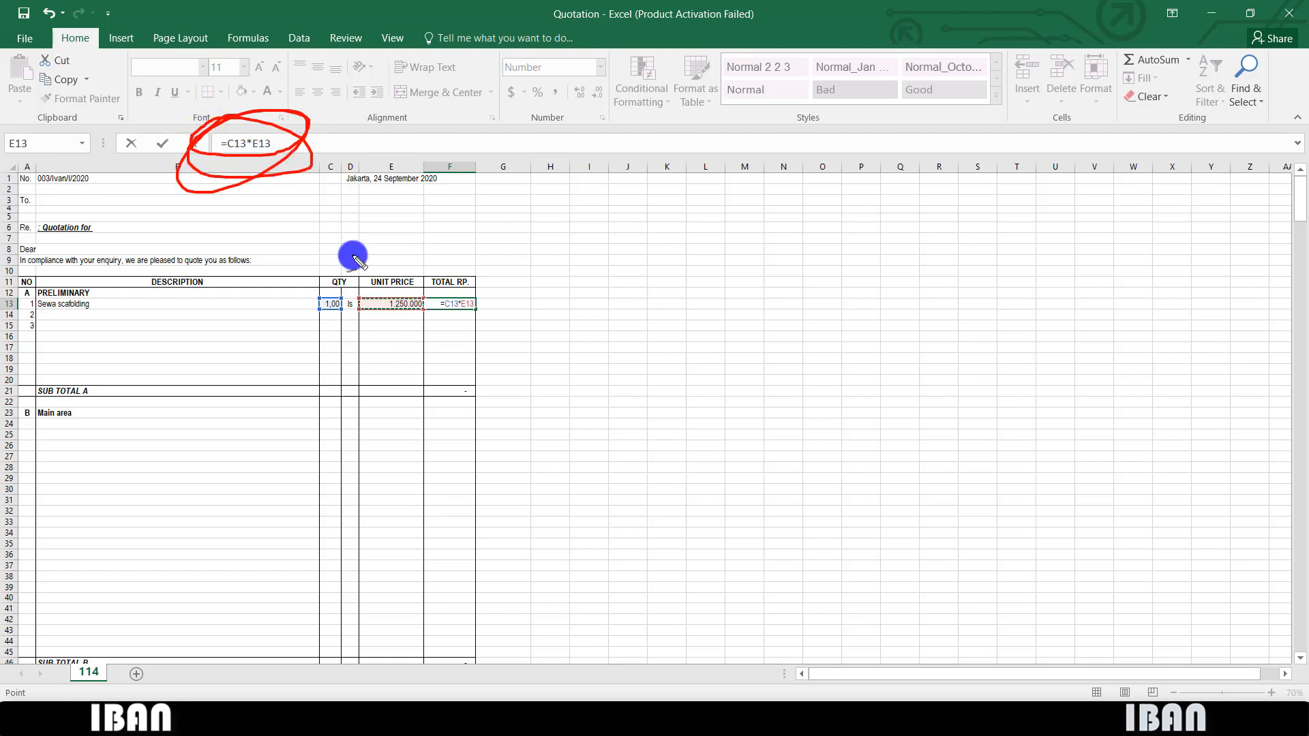
key("Return")
left_click(447, 302)
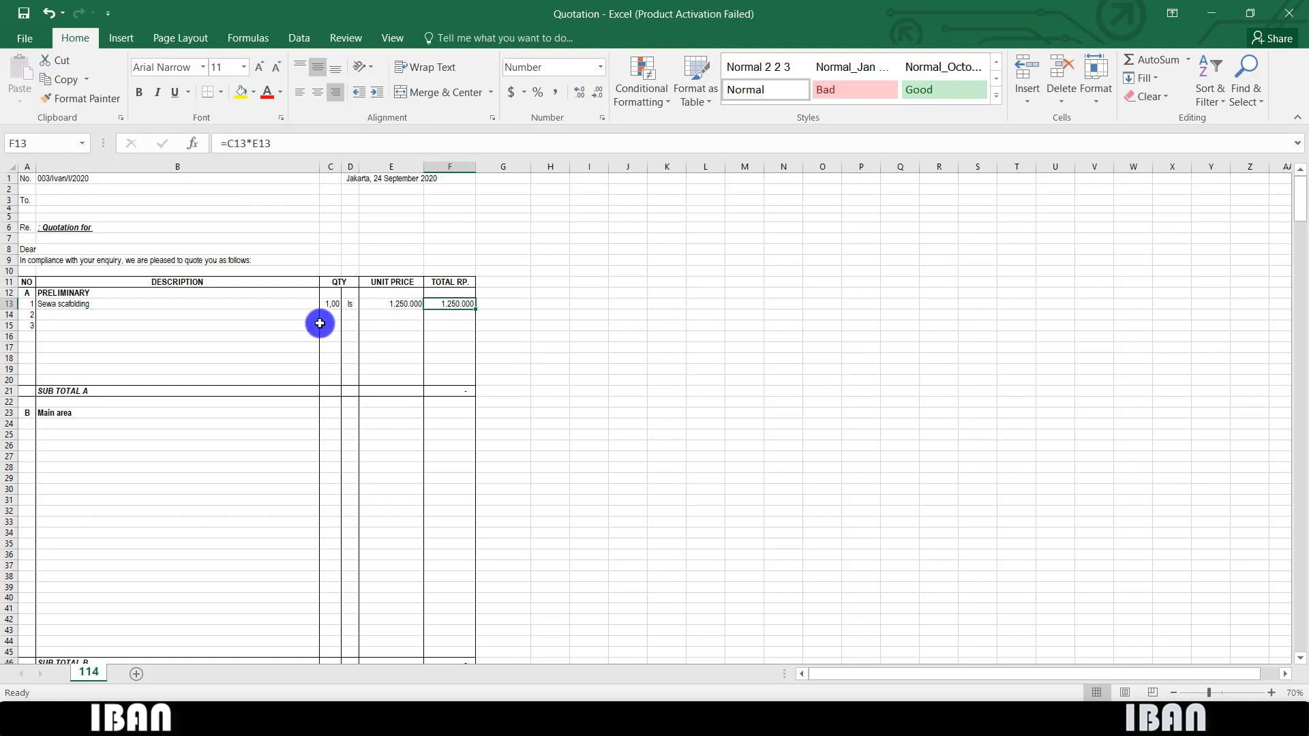
- Describe PRELIMINARY item 2 as "Ongkos Kirim" in B14
left_click(249, 315)
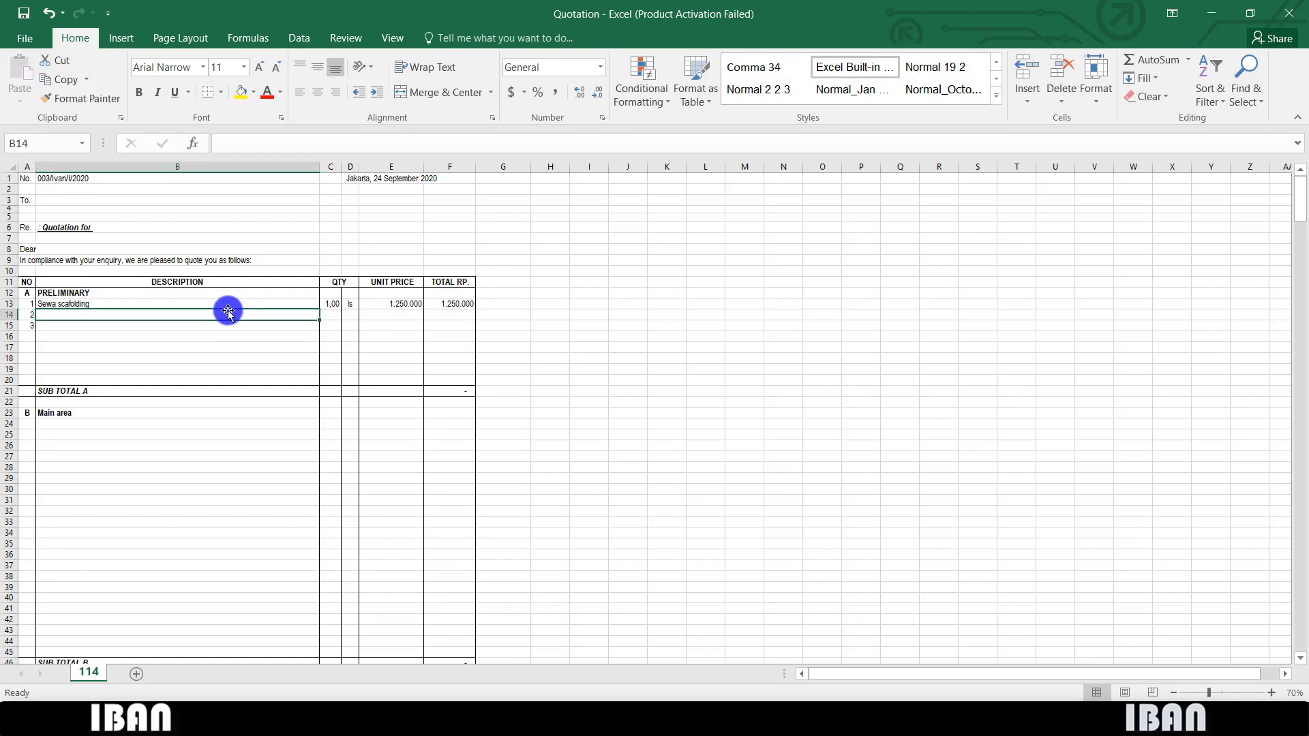
type("O")
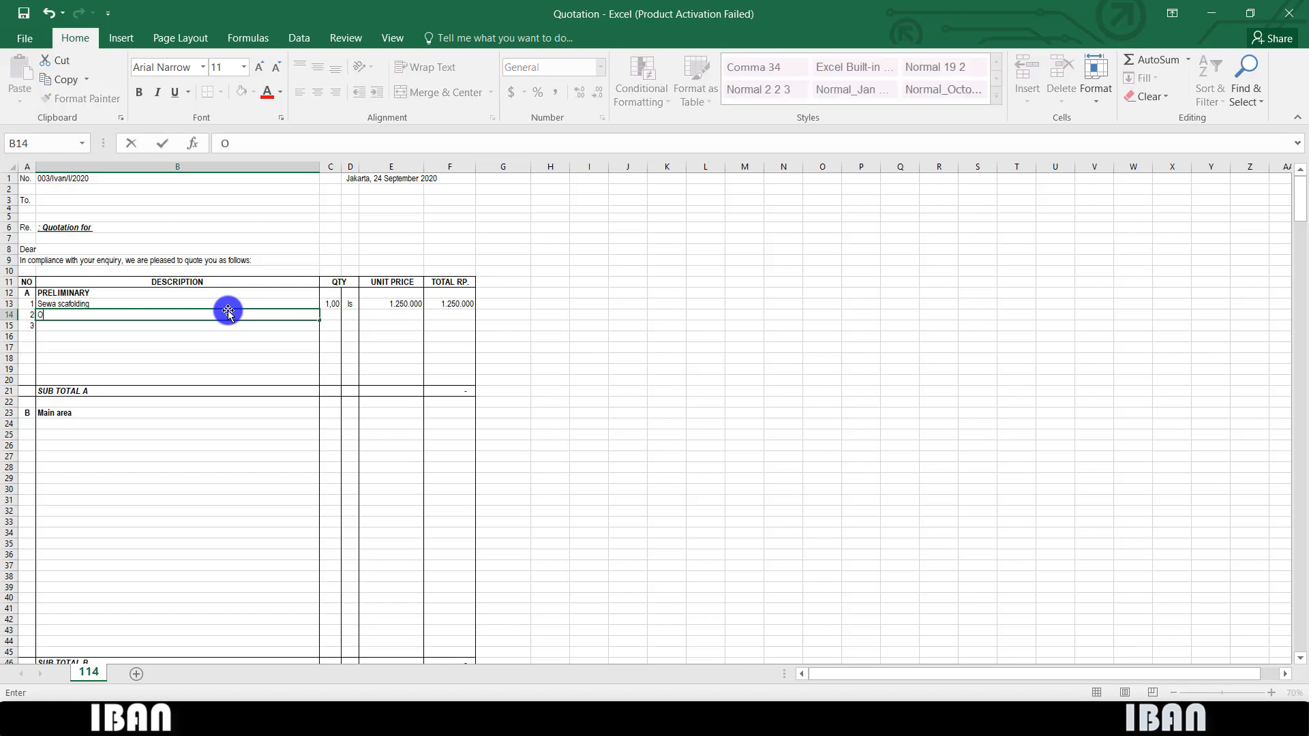
type("ngkos Kirim")
key("Return")
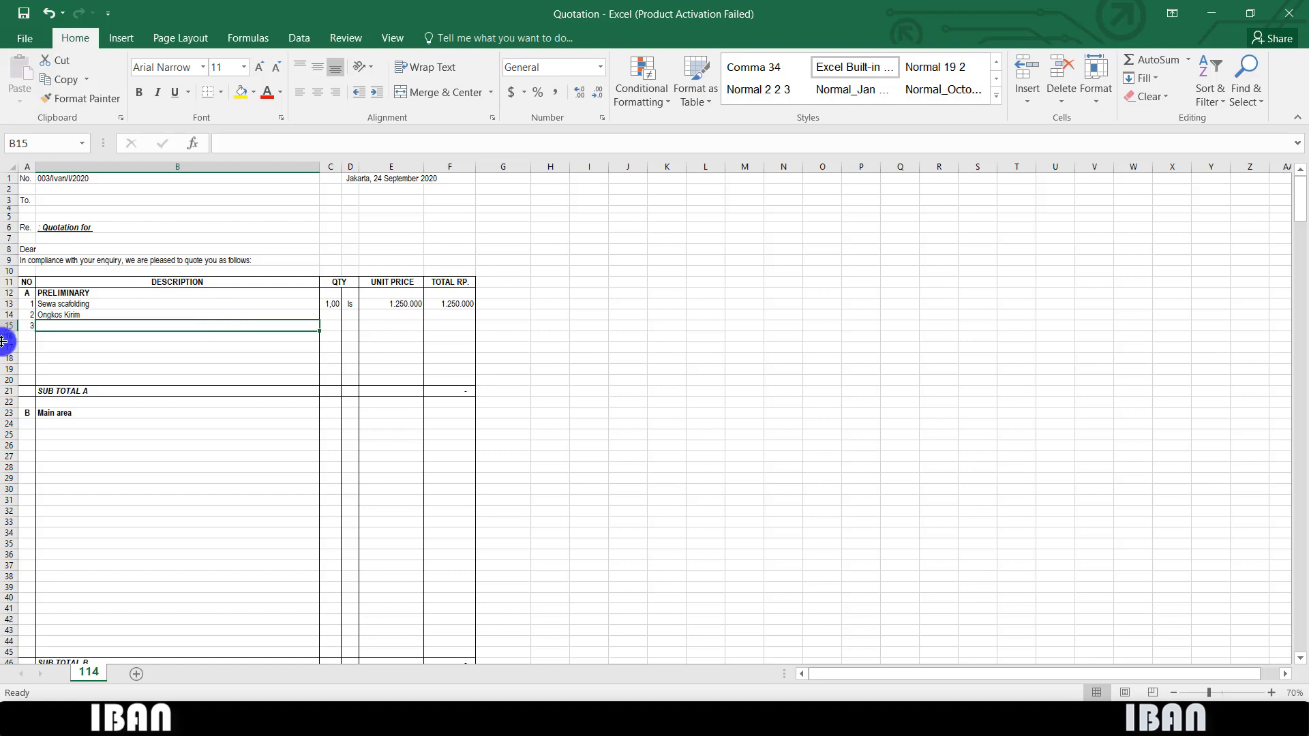
left_click(7, 318)
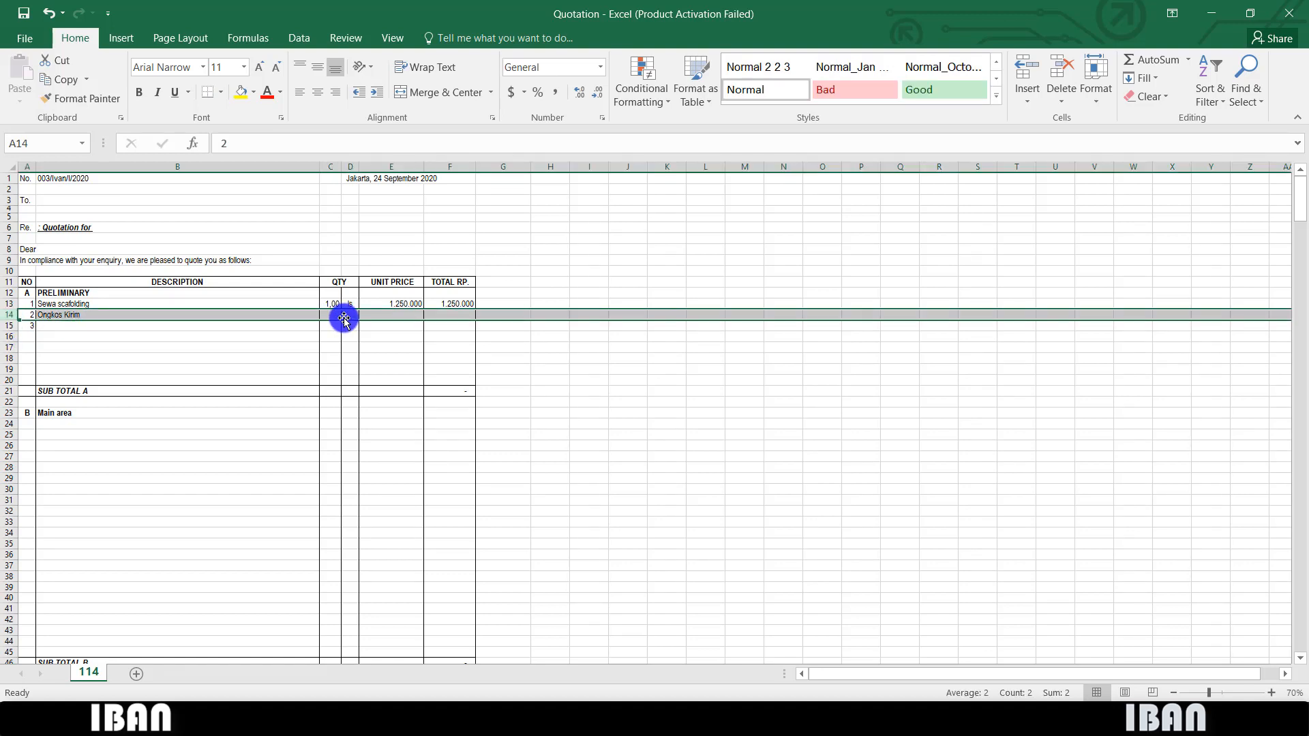
- Set the Ongkos Kirim item's quantity to 1, its unit to "ls" and its unit price to 1000000
left_click(329, 313)
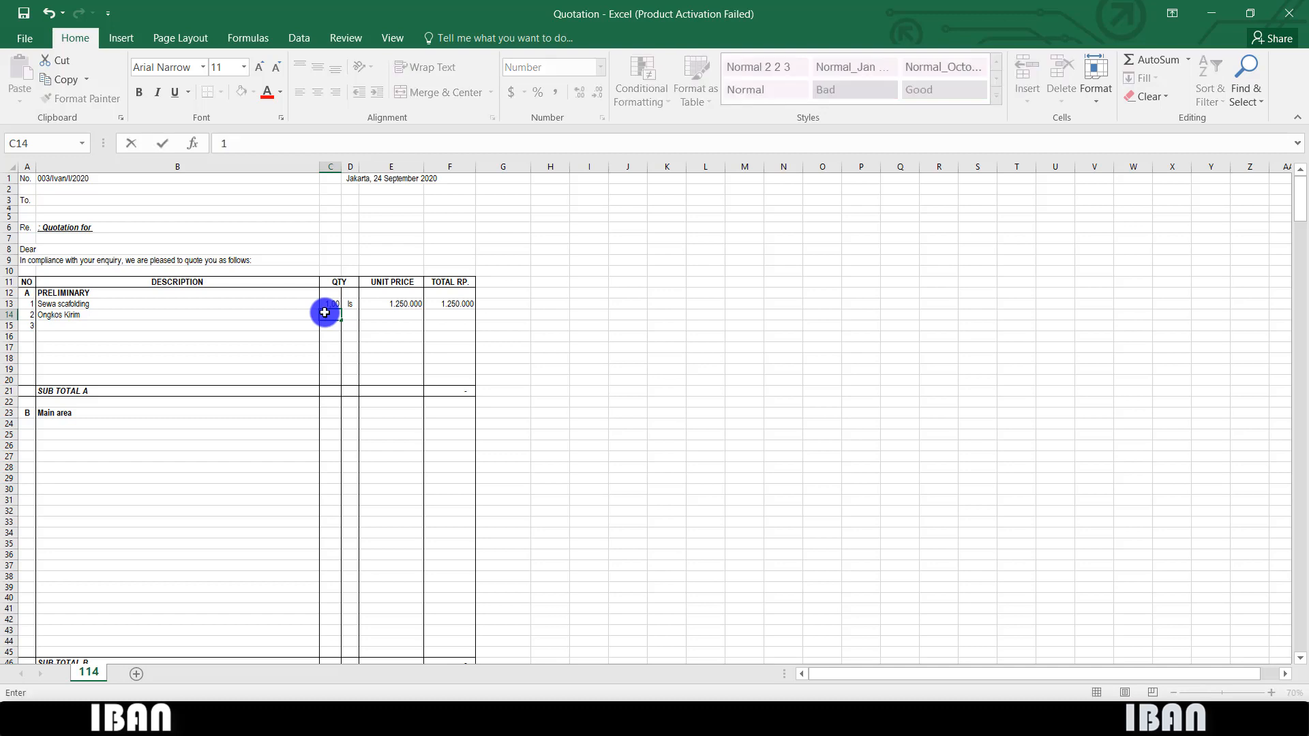
key("Right")
type("ls")
key("Right")
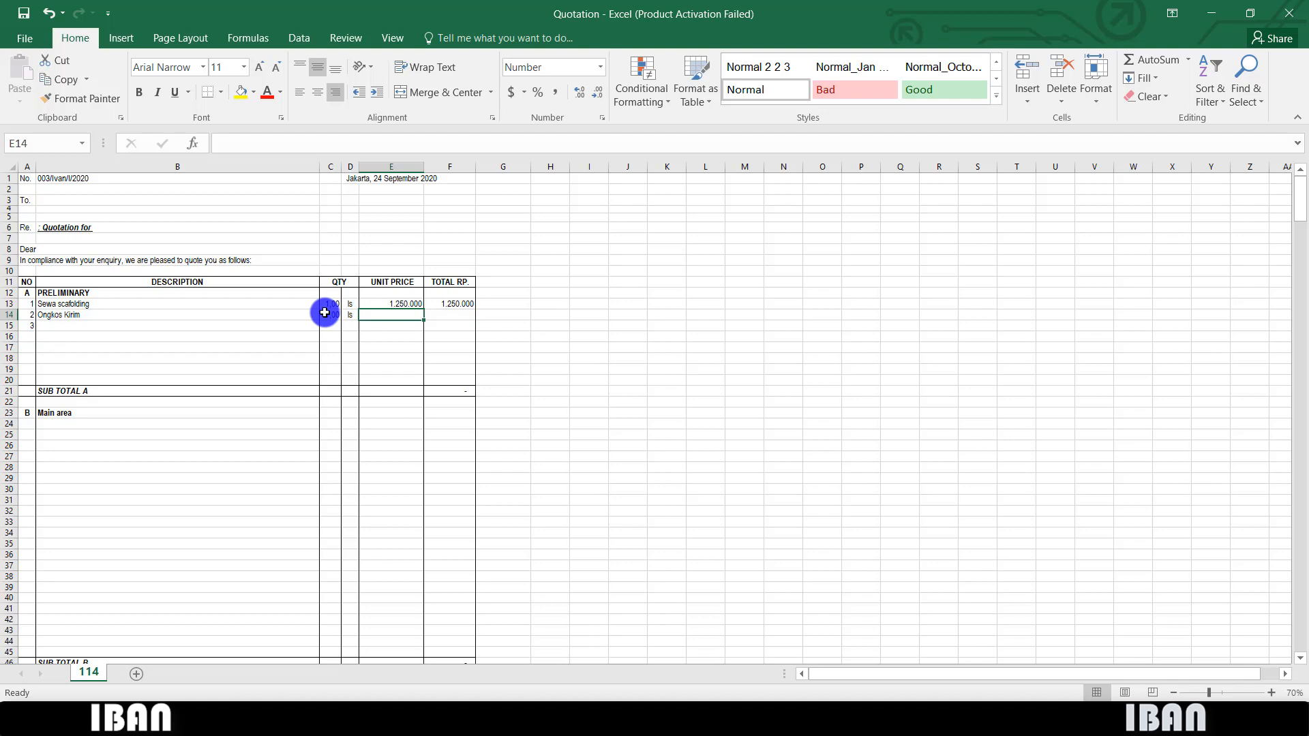
type("1000000")
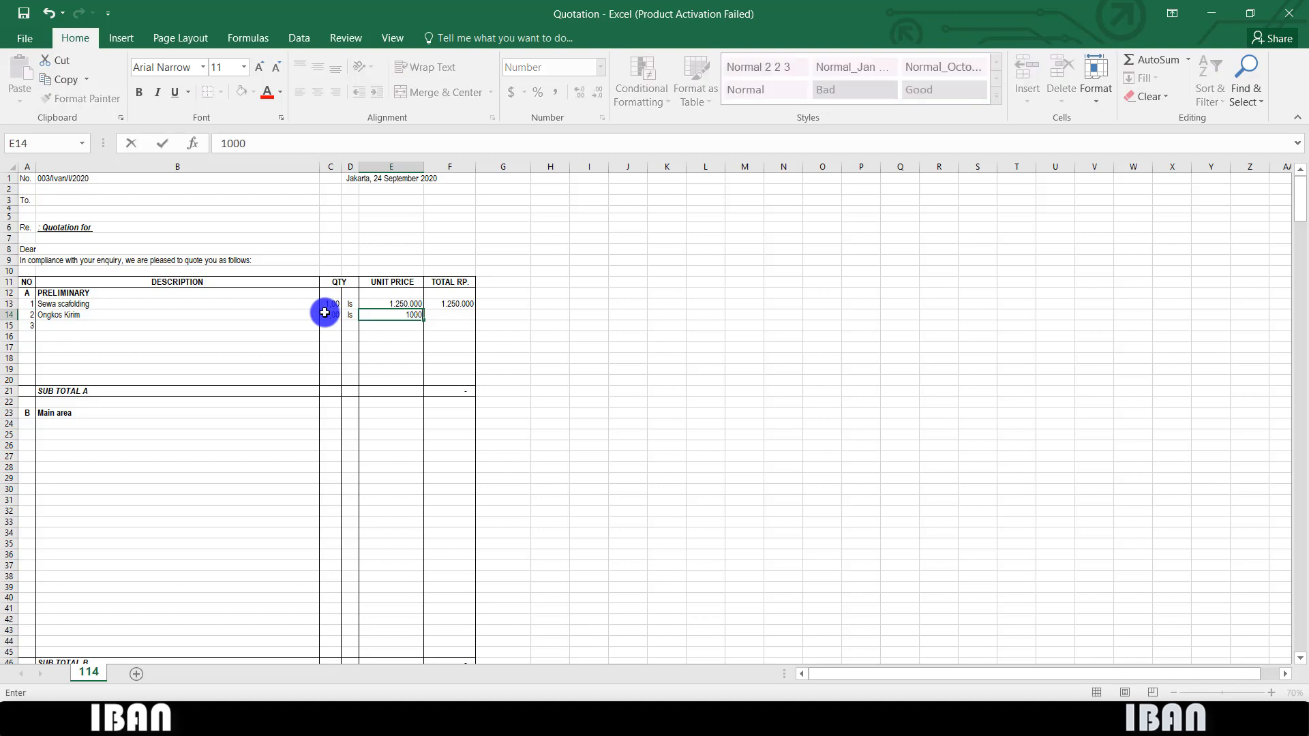
key("Return")
- Copy the Sewa scafolding total formula from F13 to F14 for the Ongkos Kirim item
key("Up")
key("Up")
key("Right")
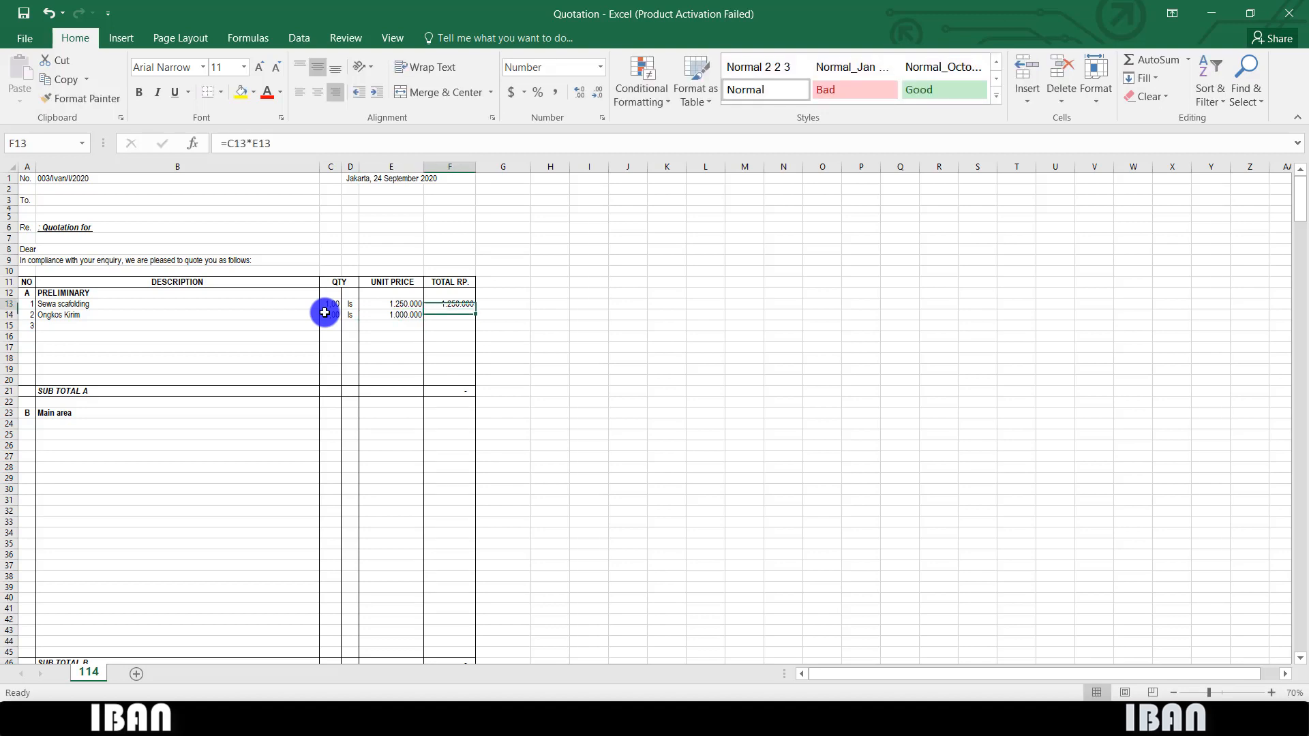
key("ctrl+c")
key("Down")
key("ctrl+v")
key("Escape")
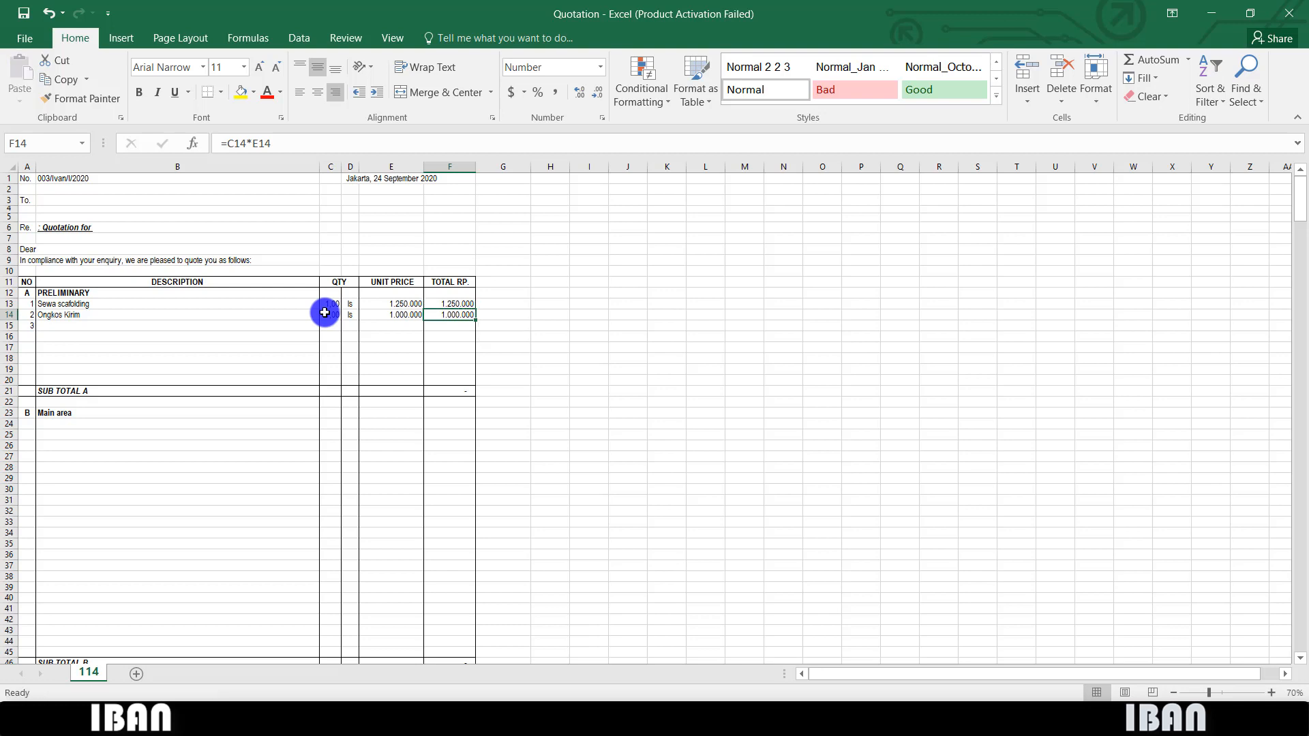
left_click(820, 712)
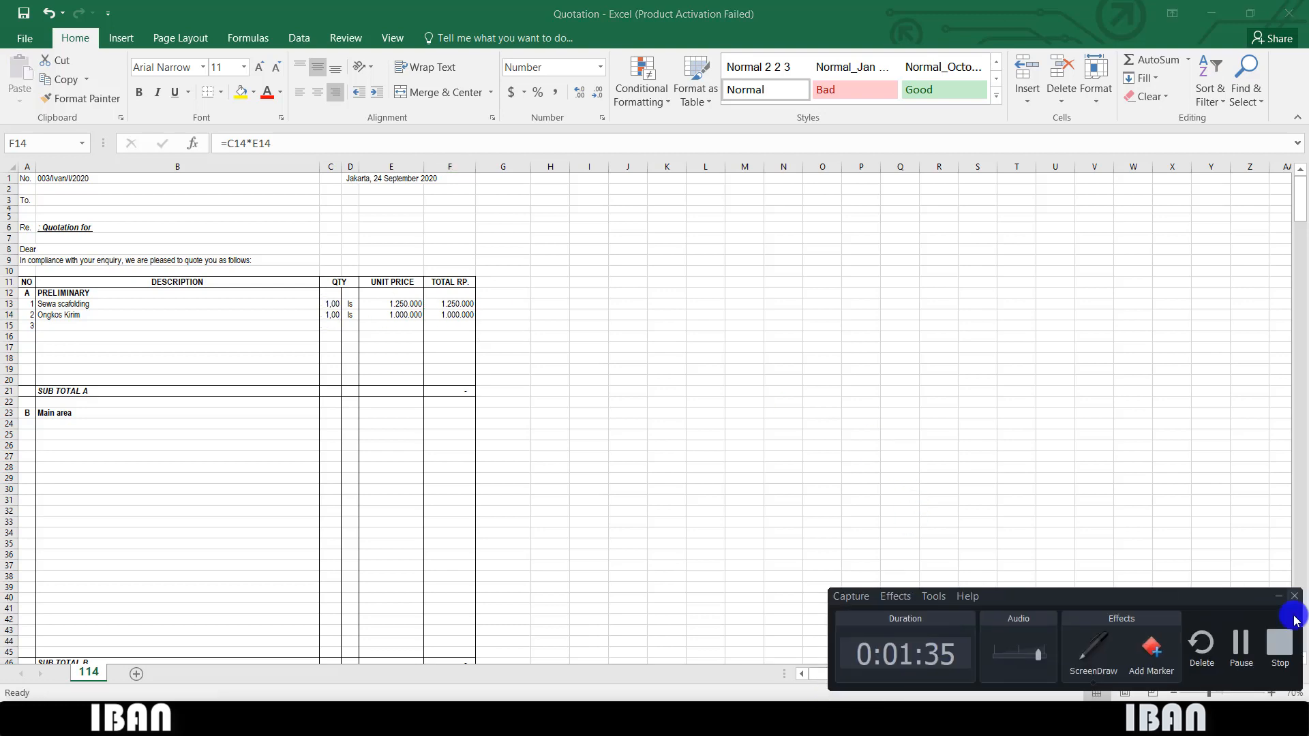
left_click(1250, 641)
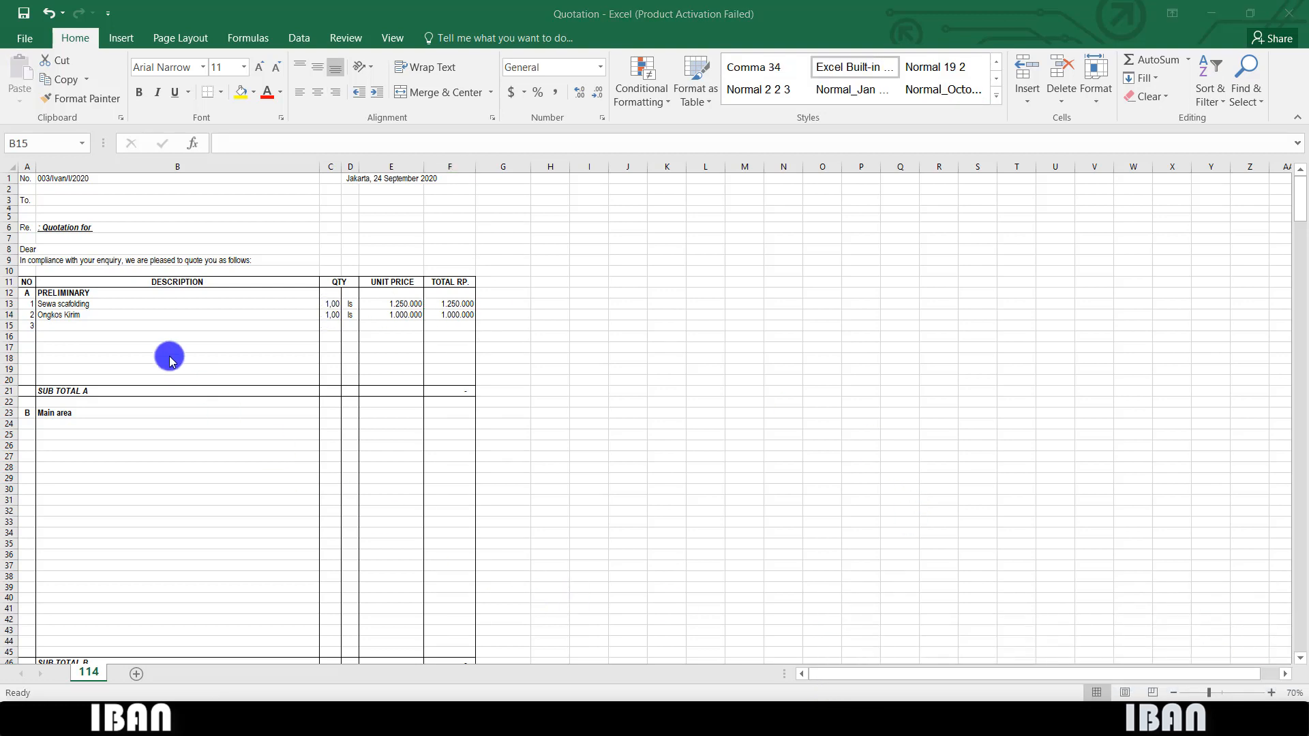
- Describe PRELIMINARY item 3 as "Uang keamanan" in B15
left_click(164, 325)
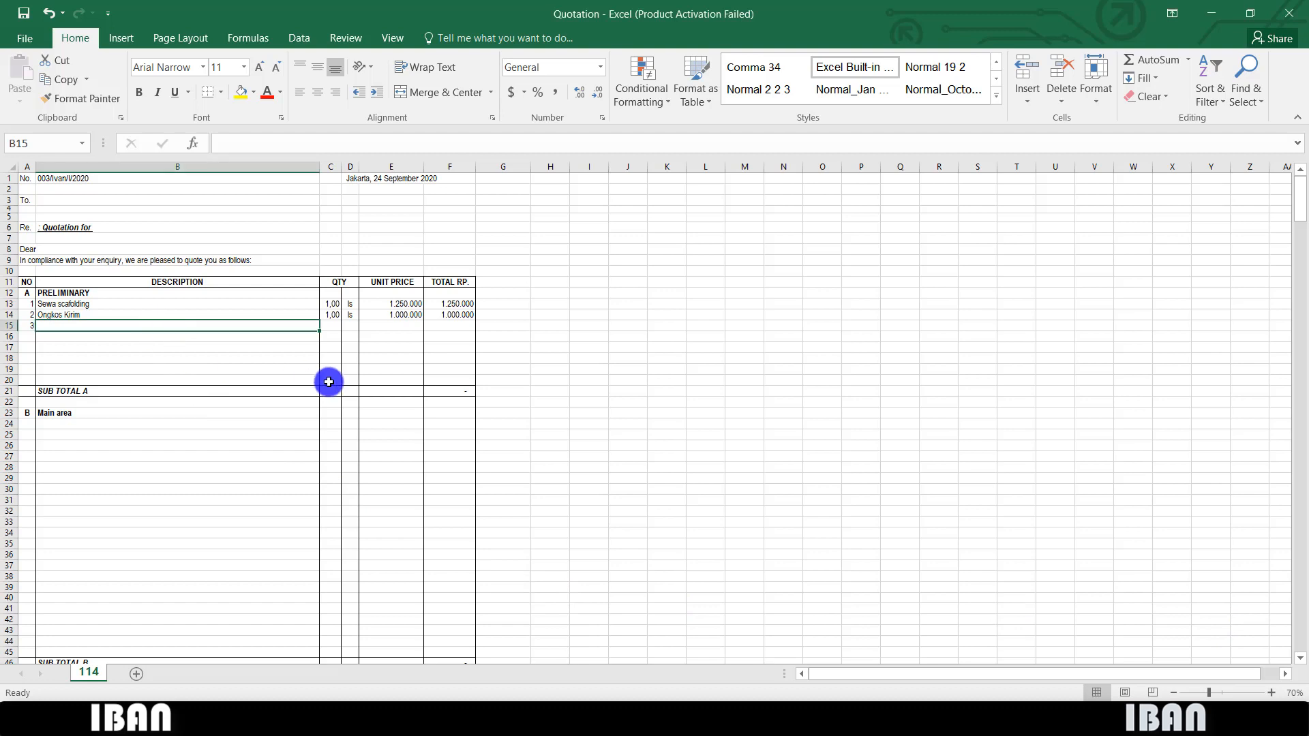
type("Uang keama")
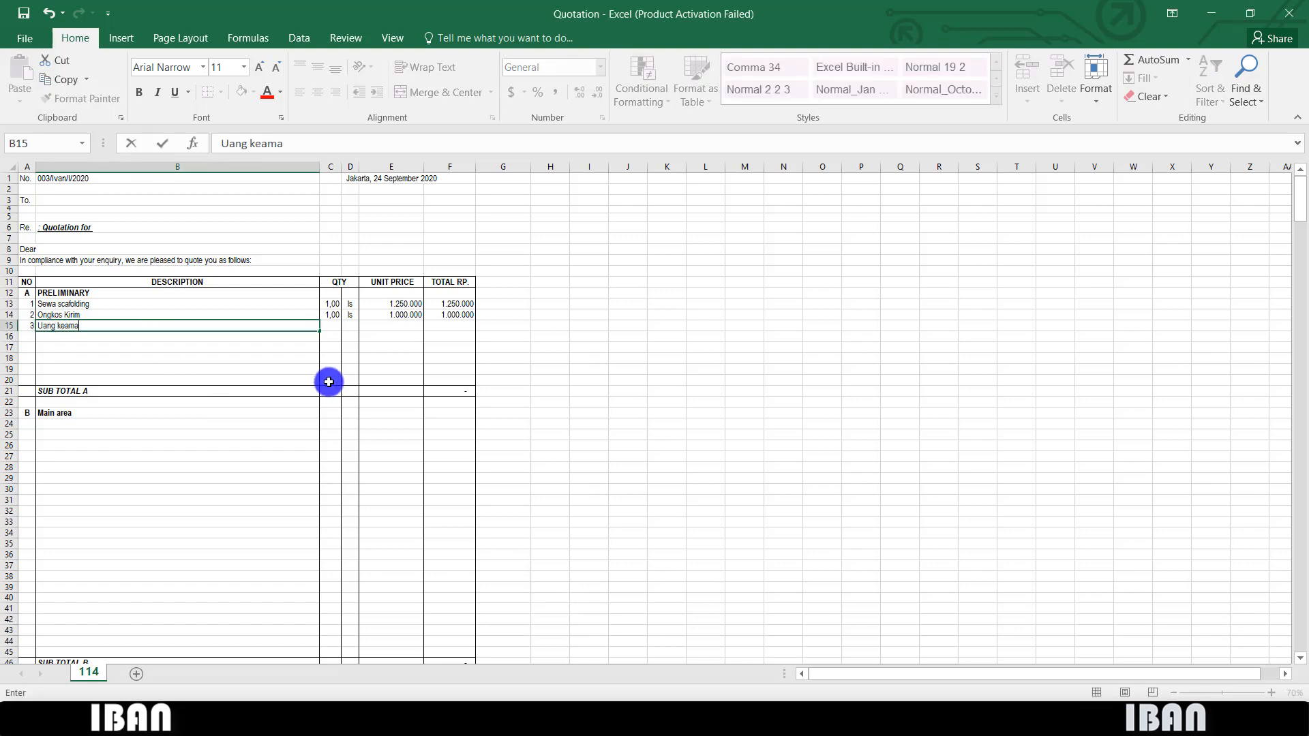
type("nan")
key("Return")
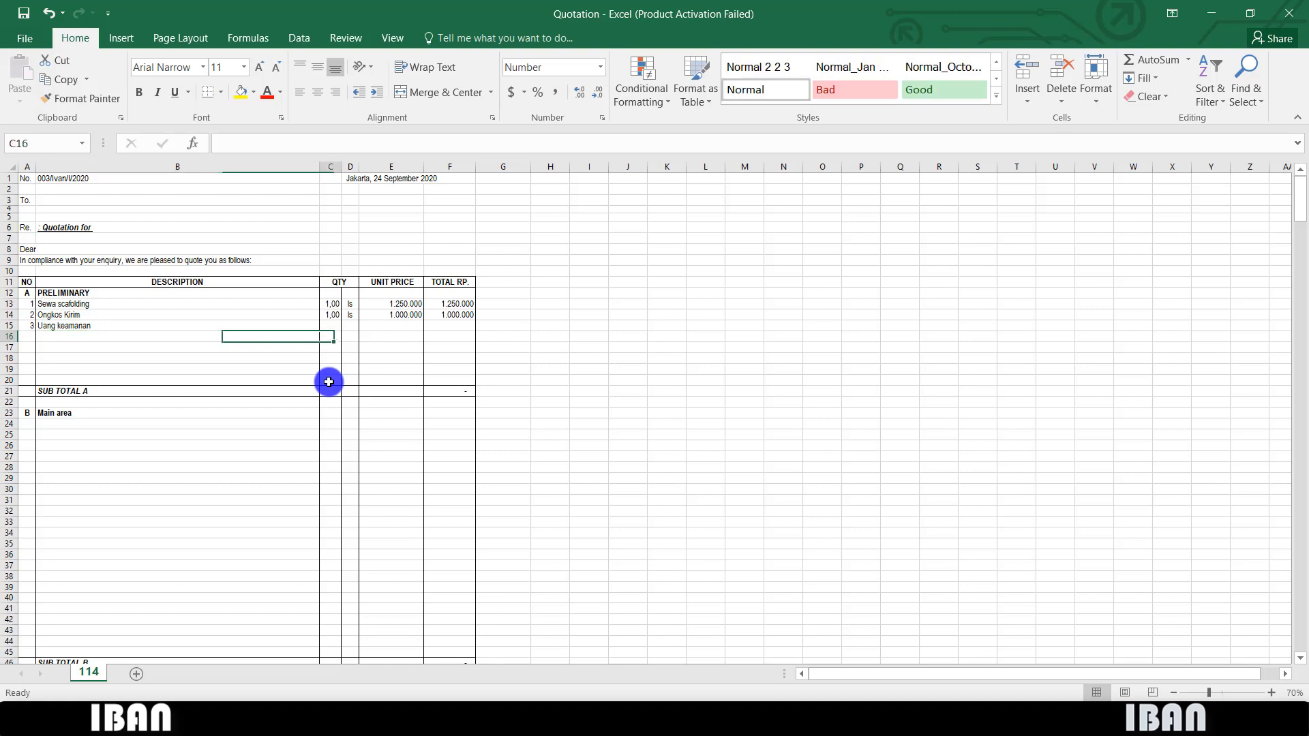
- Set the Uang keamanan item's quantity to 1, its unit to "ls" and its unit price to 5000000
key("Up")
type("1")
key("Tab")
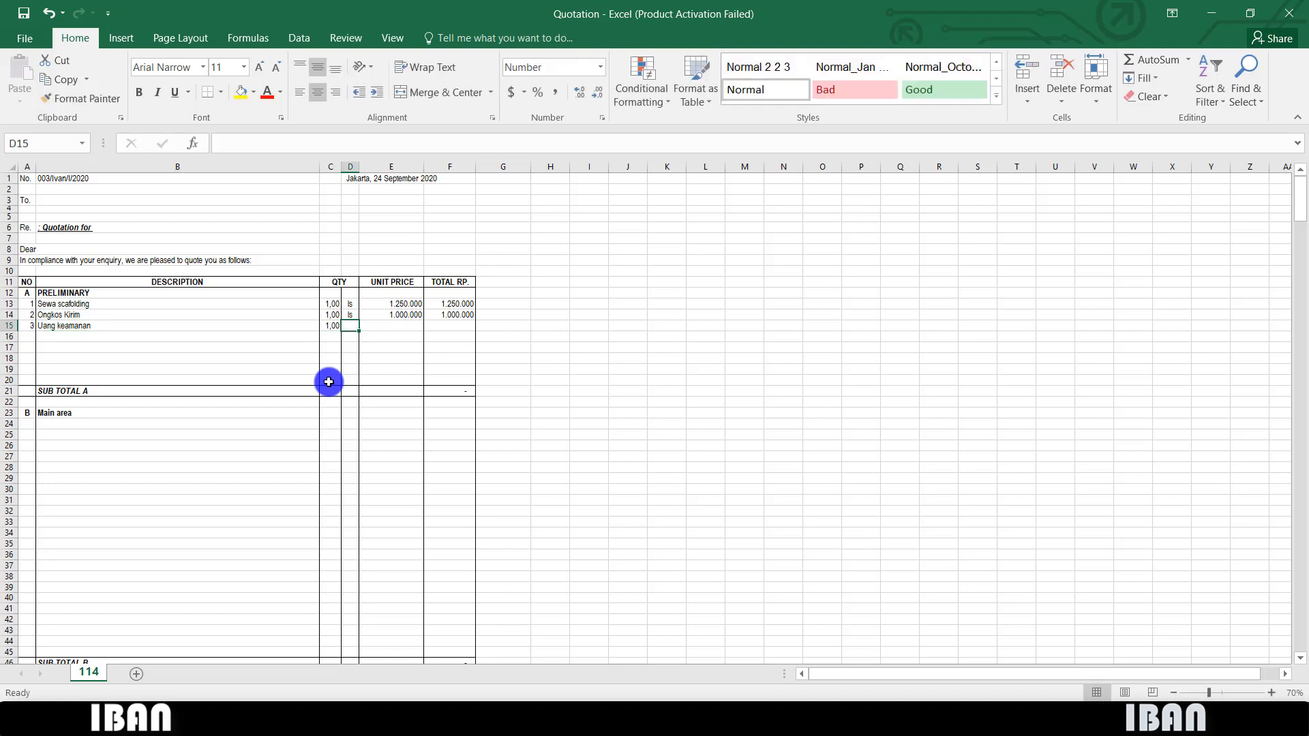
type("ls")
key("Return")
key("Right")
key("Up")
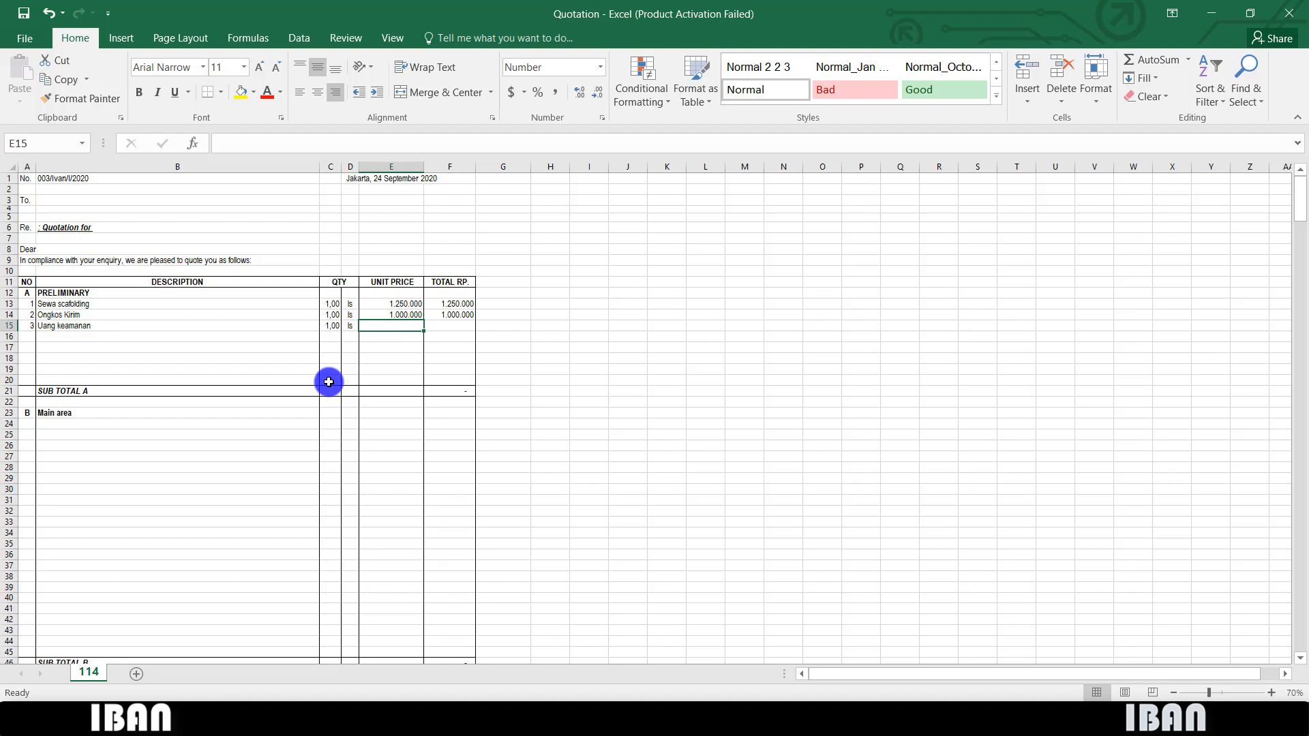
type("5000000")
key("Tab")
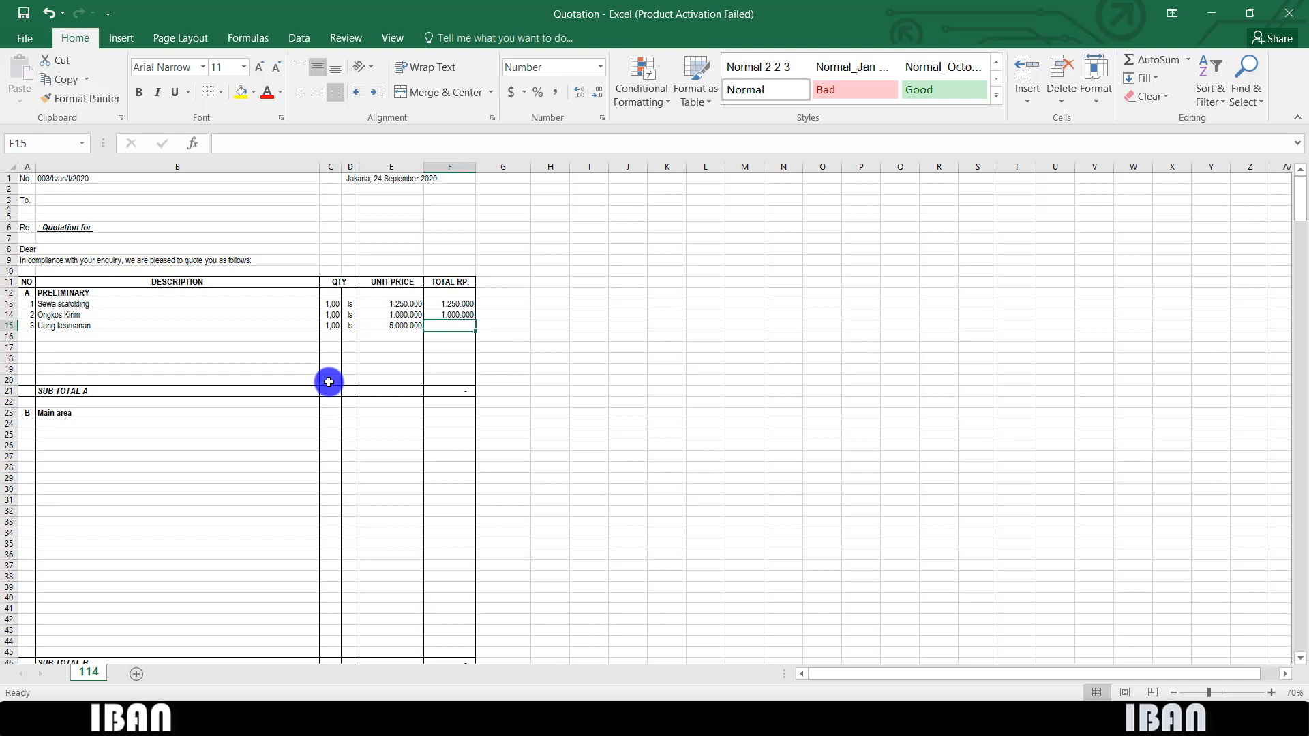
- Copy the Ongkos Kirim total formula from F14 to F15 for the Uang keamanan item
key("Up")
key("ctrl+c")
key("Down")
key("ctrl+v")
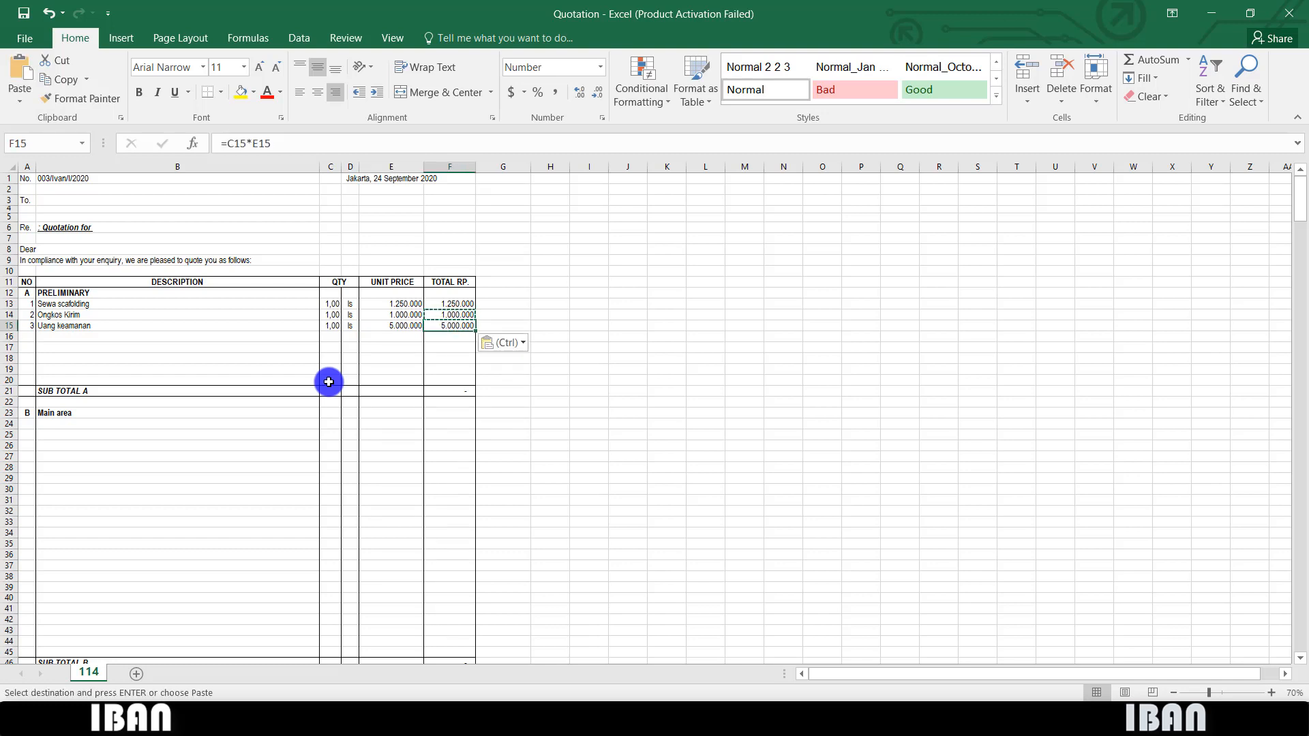
key("Escape")
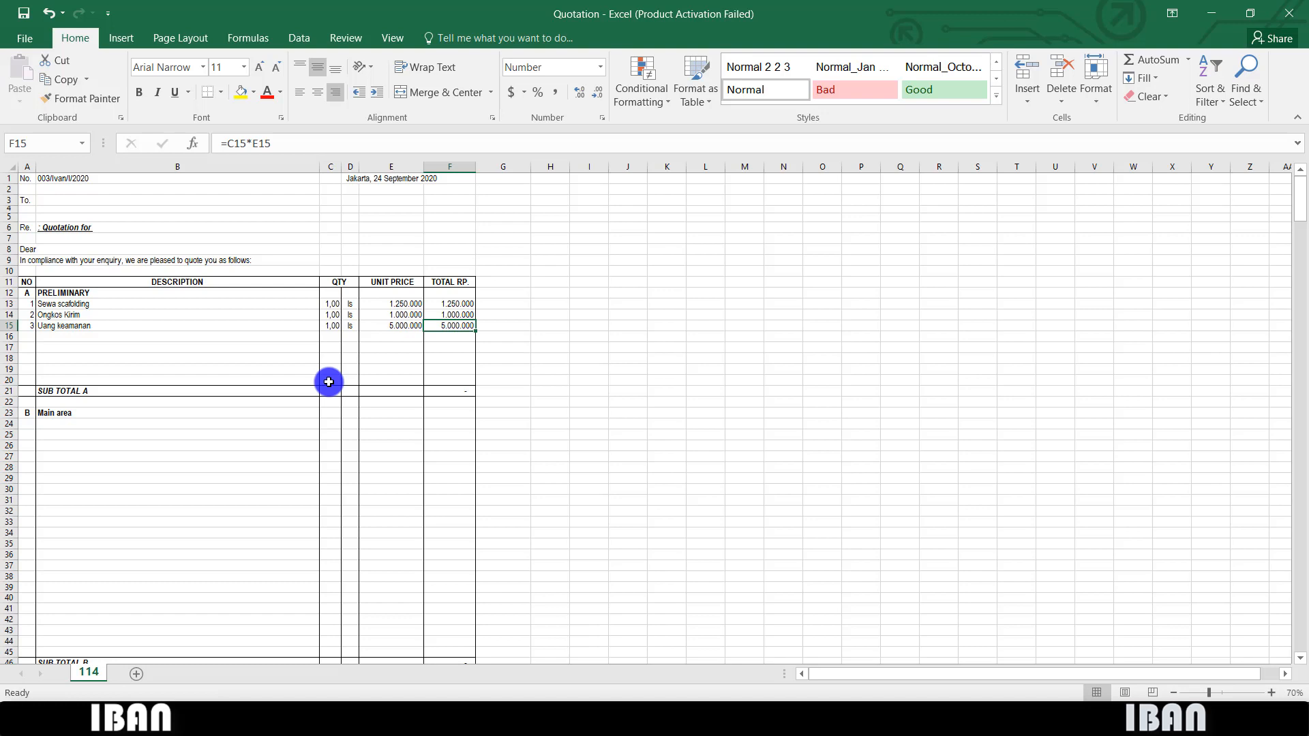
- Add PRELIMINARY item number 4 in row 16 with the description "Listrik air kerja"
left_click(380, 327)
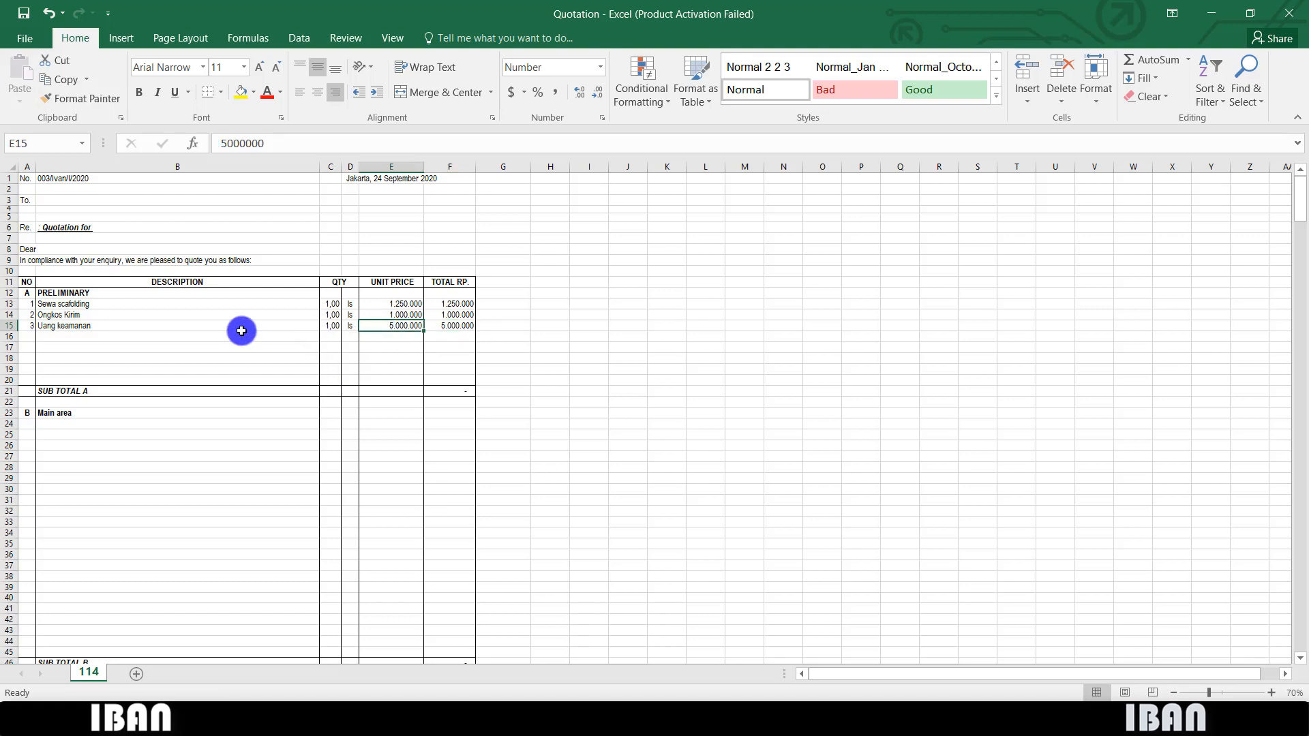
left_click(131, 358)
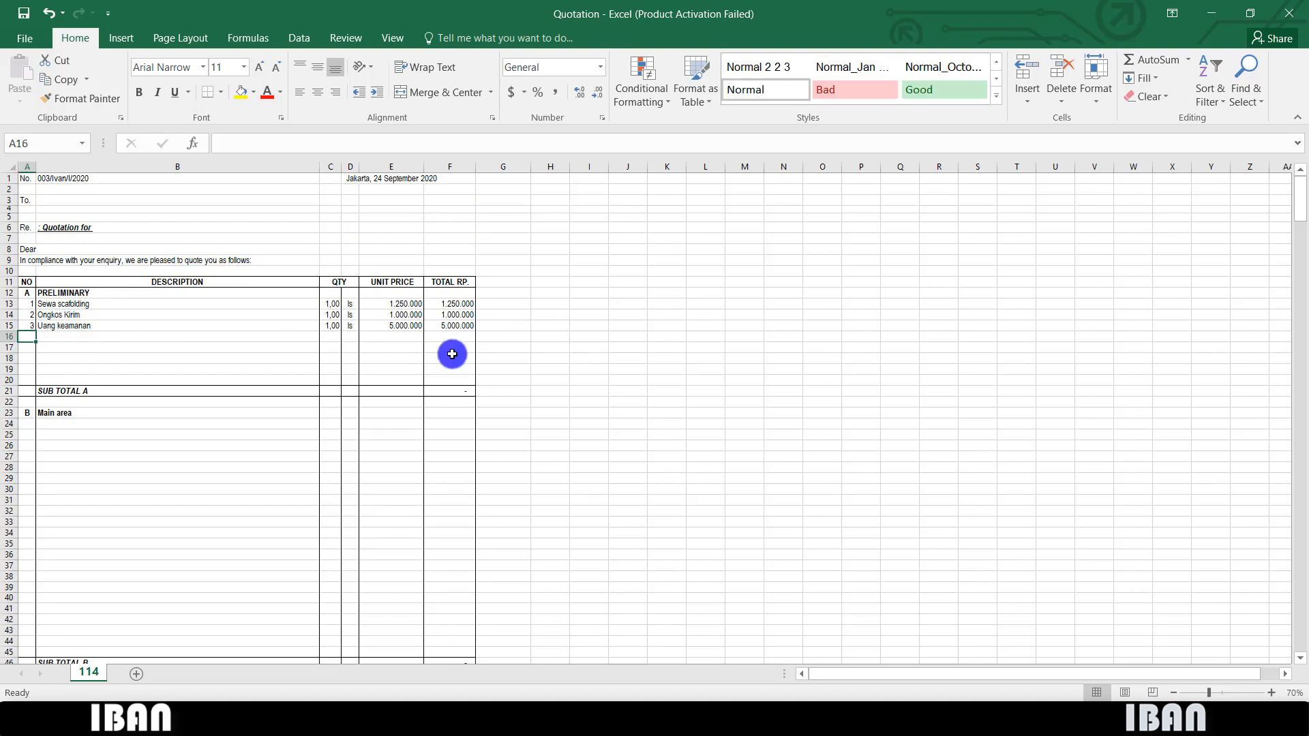
type("4")
key("Tab")
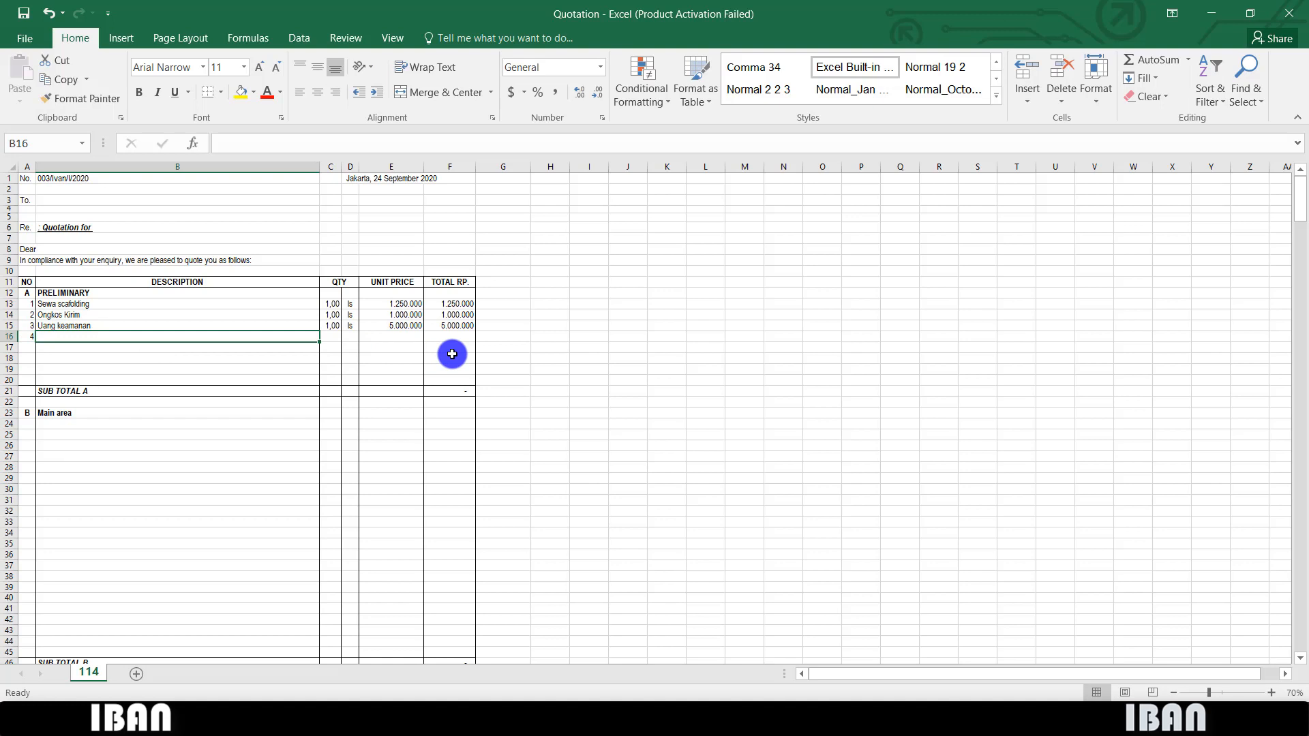
type("Listrik air kerja")
key("Return")
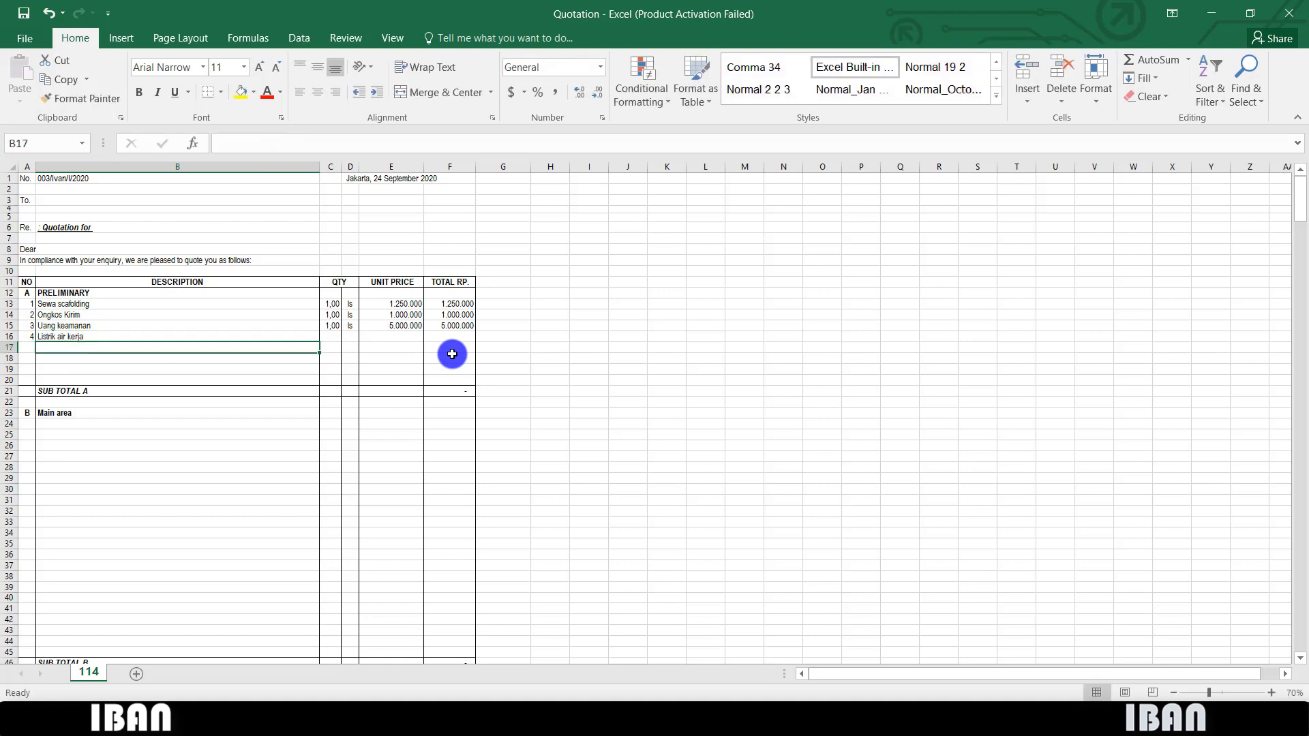
- Set the Listrik air kerja item's quantity to 1, its unit to "ls" and its unit price to 2.000.000
key("Up")
key("Right")
type("1")
key("Tab")
type("ls")
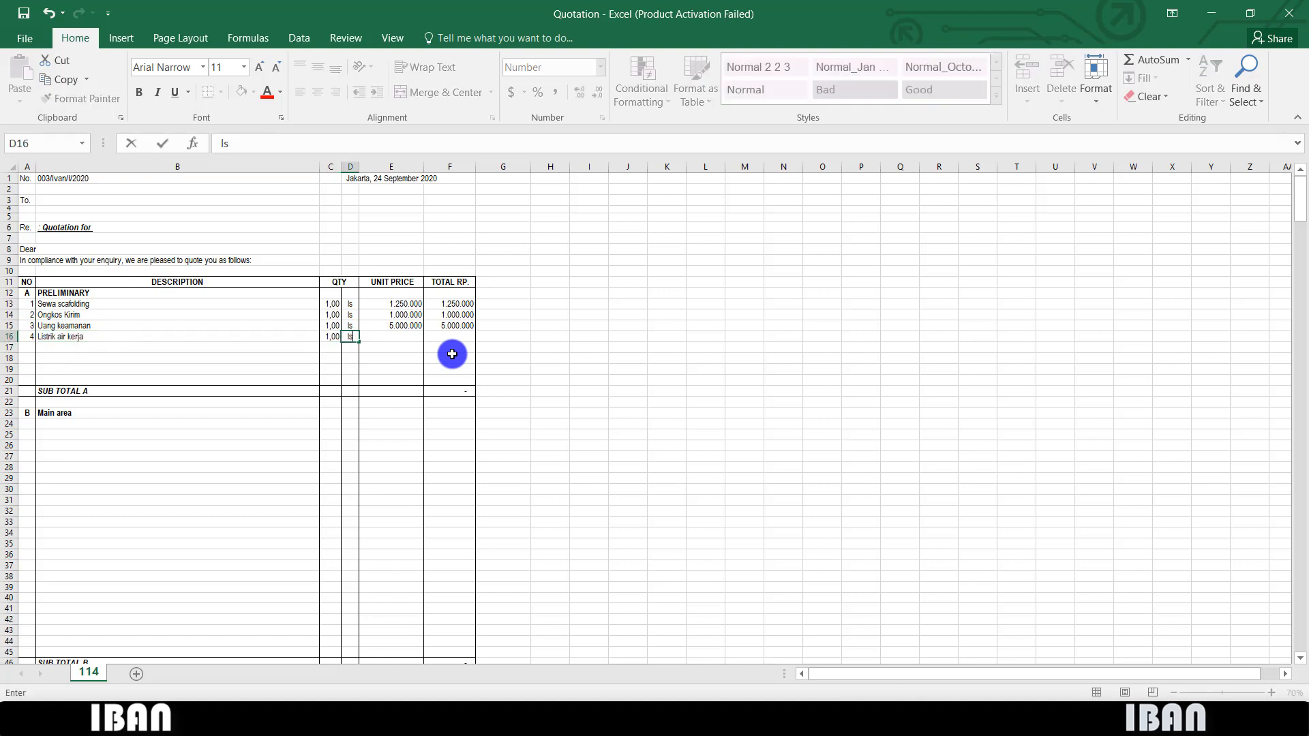
key("Tab")
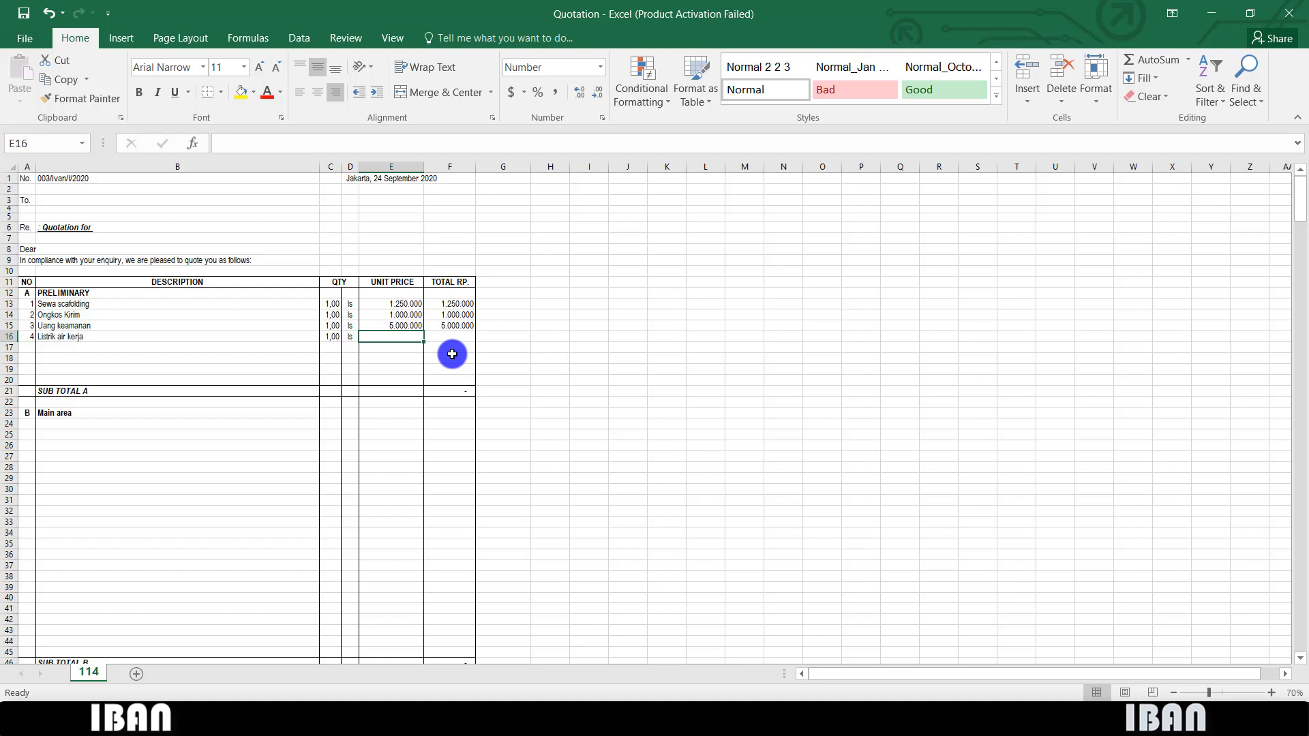
type("2.000.000")
- Copy the Uang keamanan total formula from F15 to F16 for the Listrik air kerja item
key("Right")
key("Up")
key("ctrl+c")
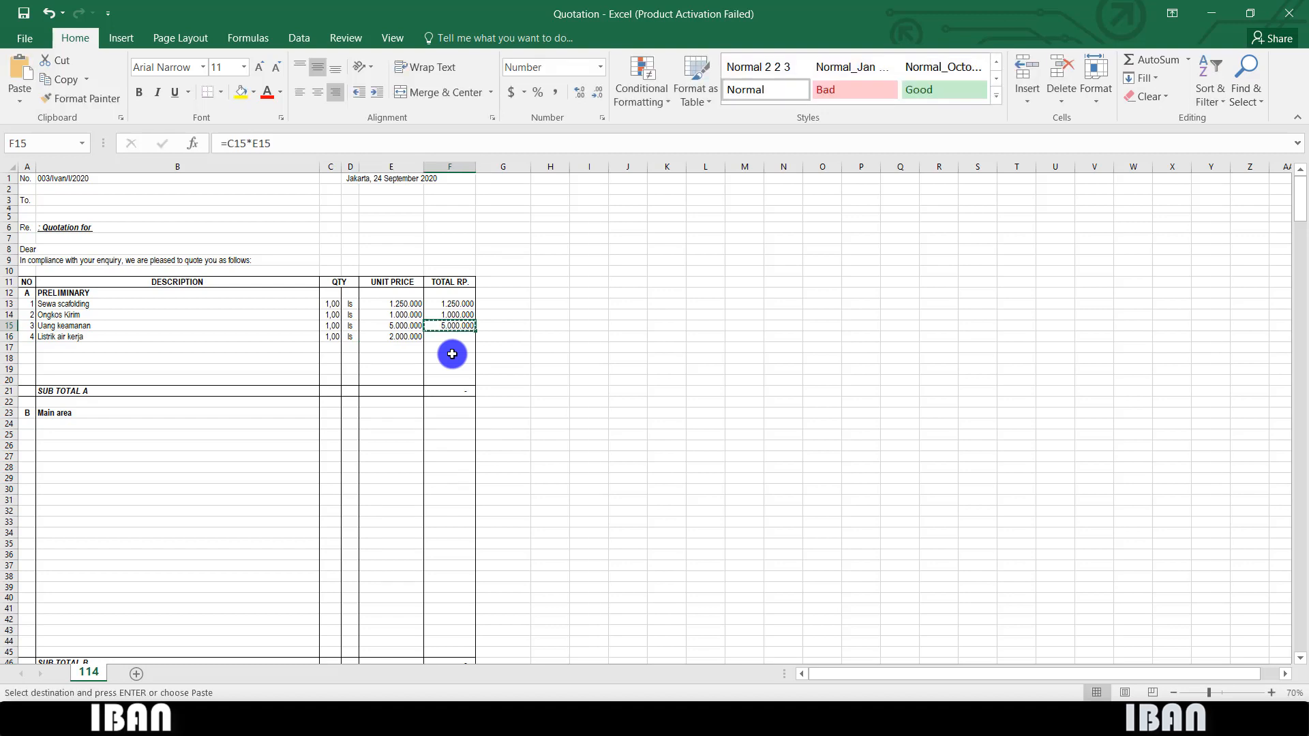
key("Down")
key("ctrl+v")
key("Escape")
key("Down")
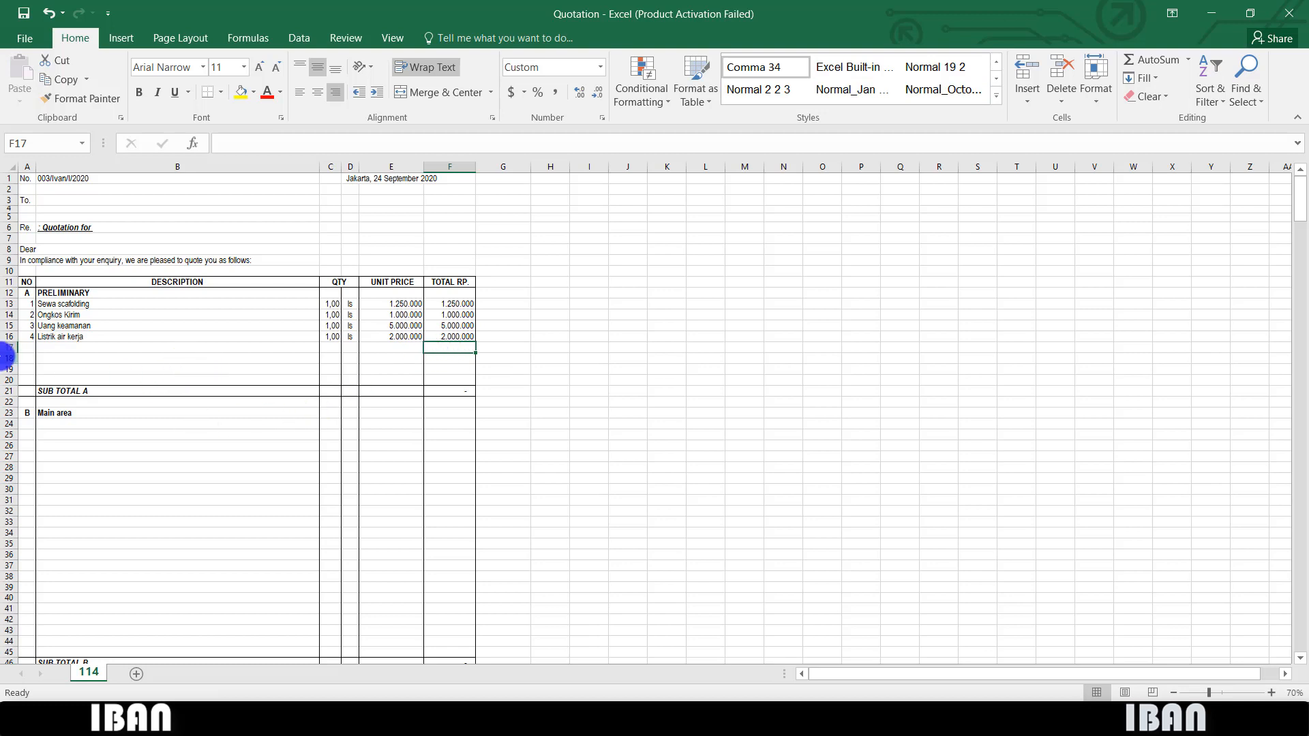
- Delete the spare empty rows 18 and 19 above SUB TOTAL A
left_click_drag(6, 356, 5, 368)
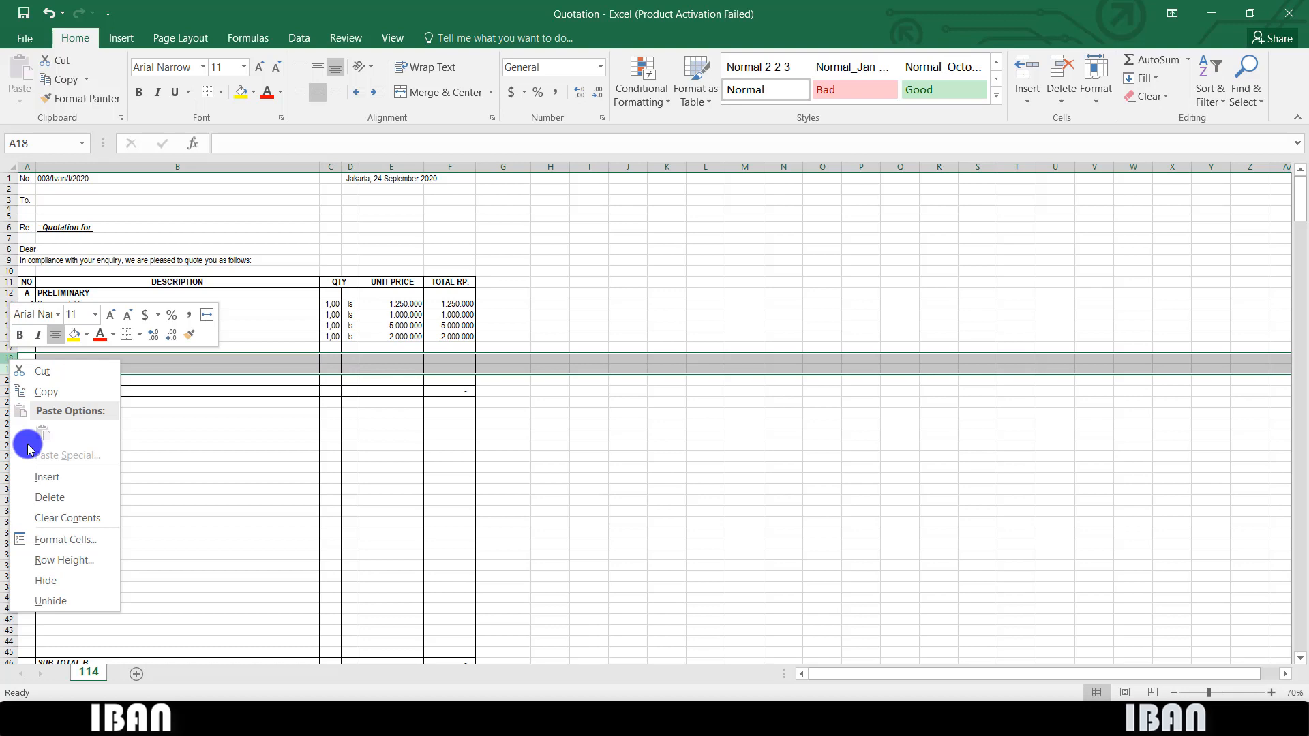
left_click(49, 497)
left_click(79, 445)
left_click(8, 348)
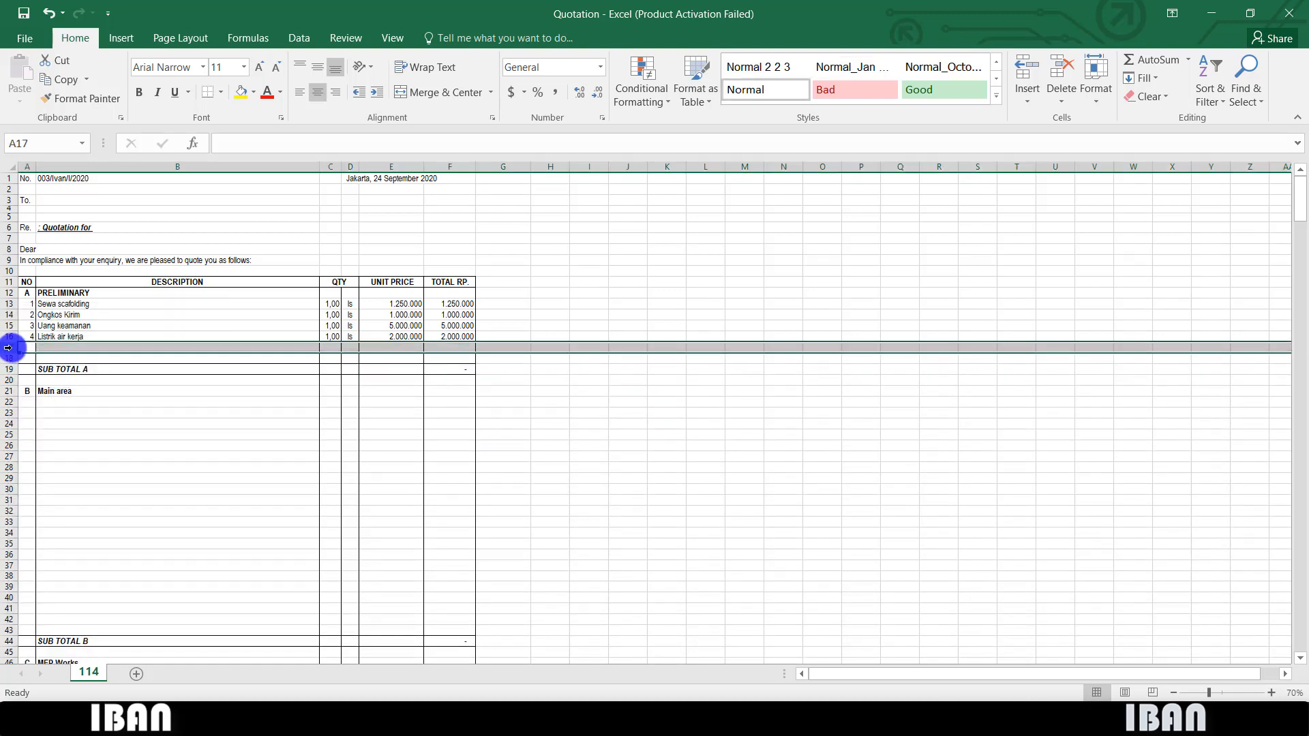
left_click(75, 398)
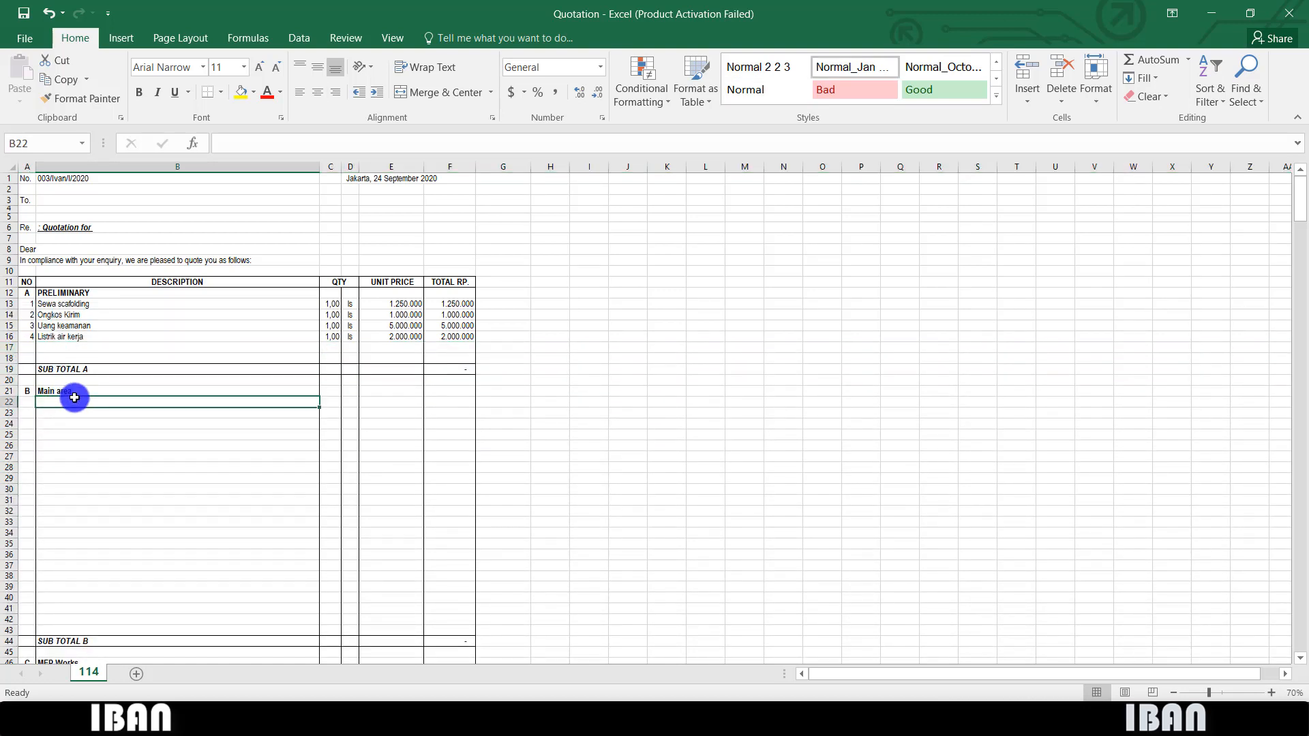
left_click(75, 422)
scroll(76, 412, "down", 6)
scroll(76, 412, "up", 6)
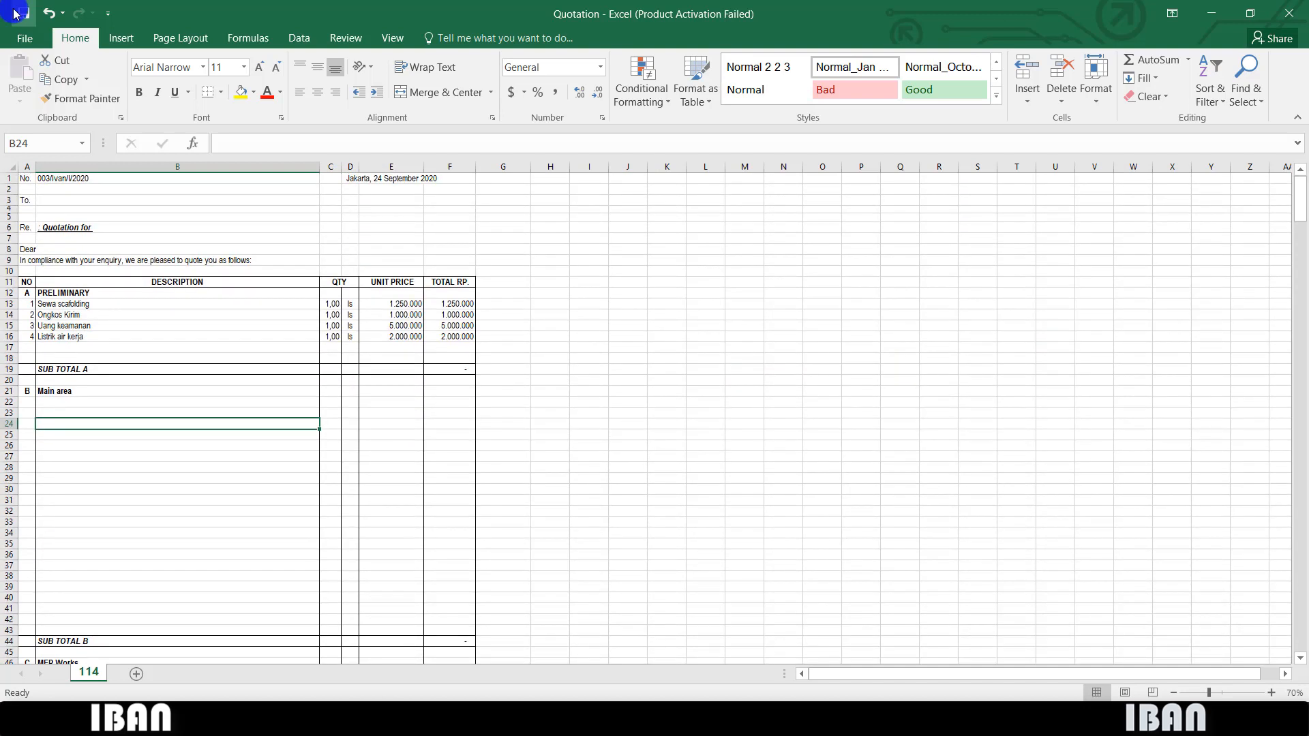
left_click(102, 406)
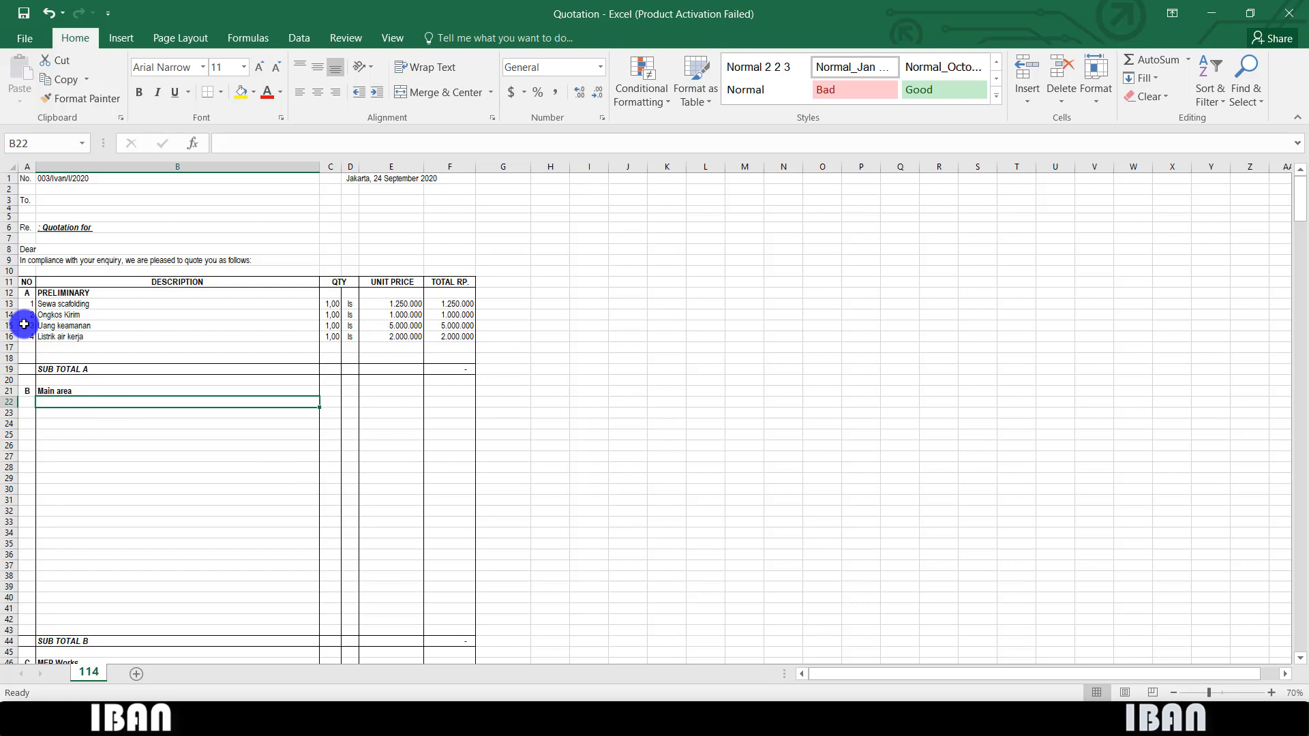
left_click(1096, 706)
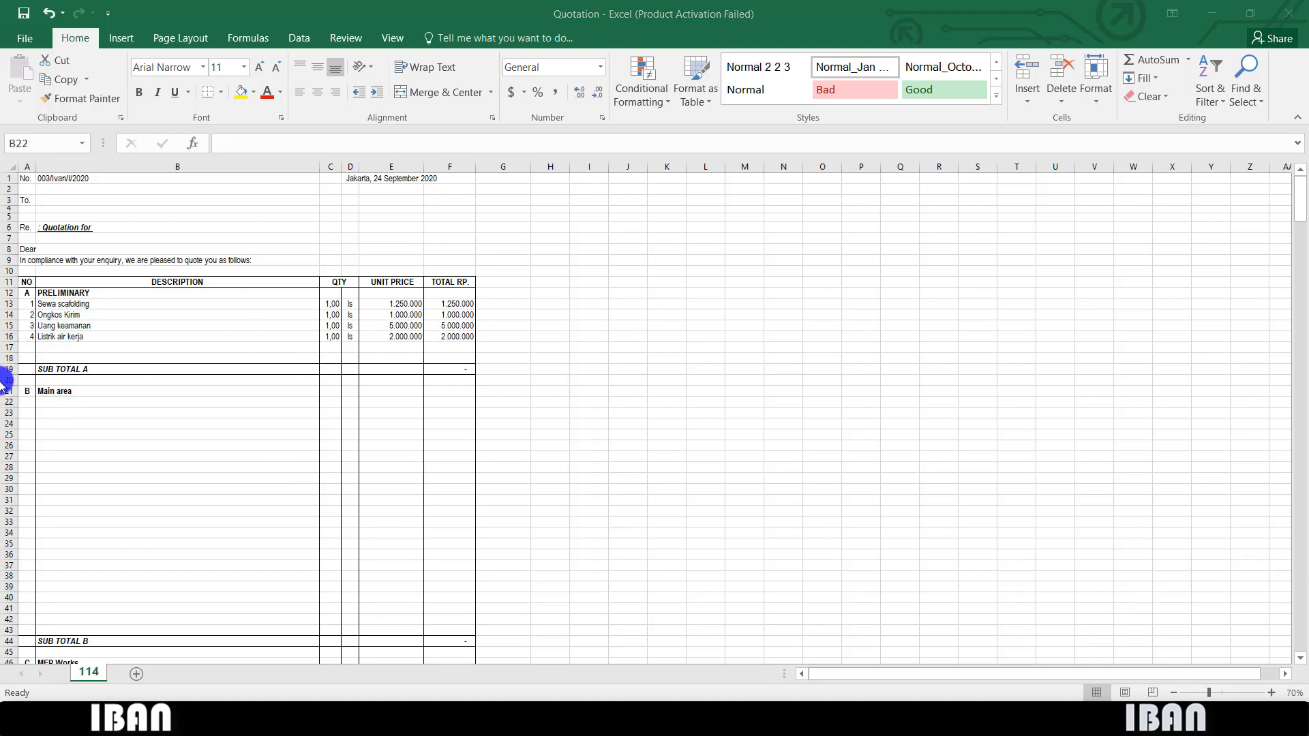
left_click(91, 407)
scroll(117, 492, "down", 3)
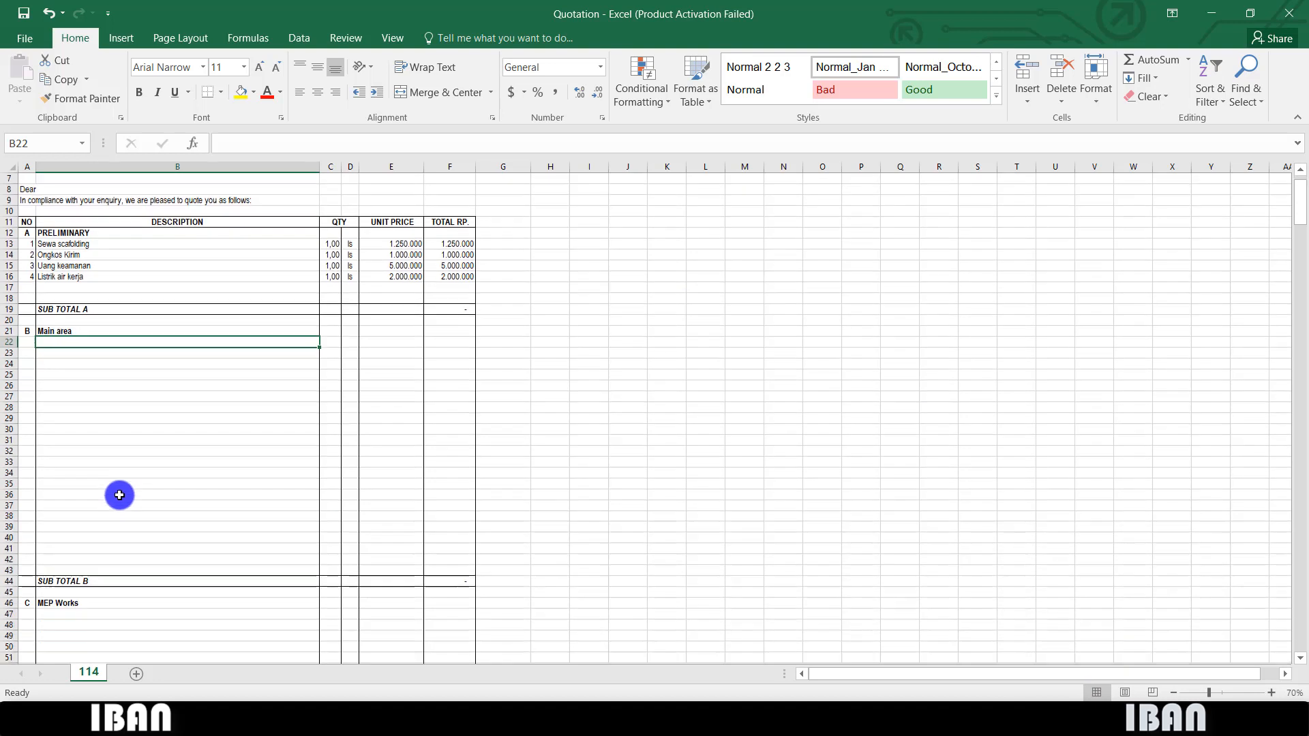
left_click(61, 322)
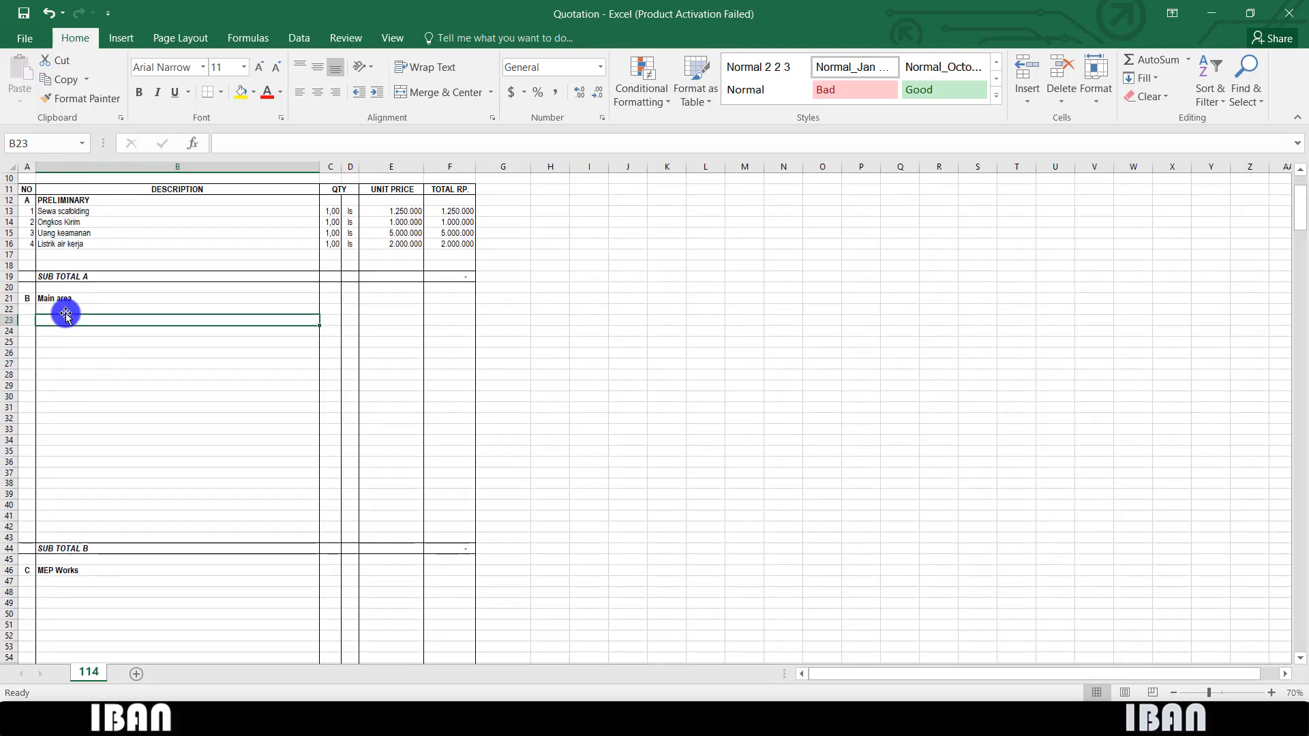
left_click(66, 310)
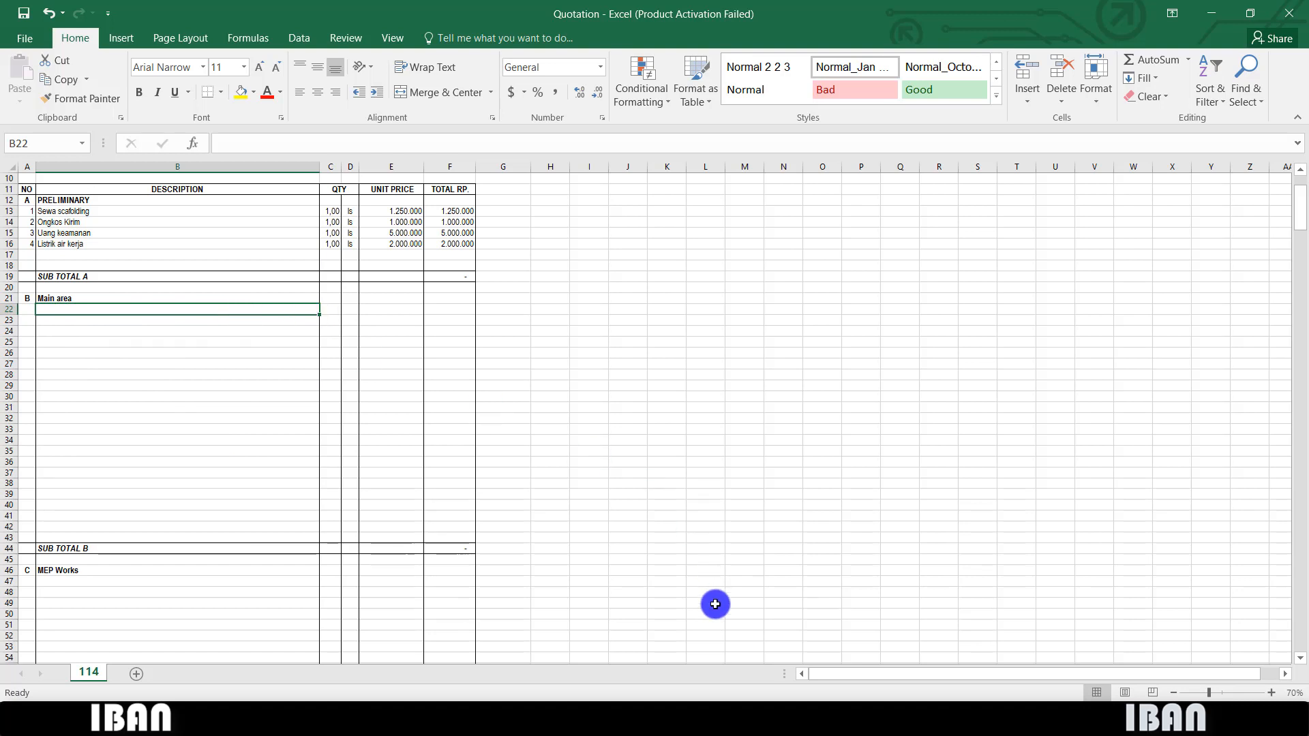
left_click(700, 690)
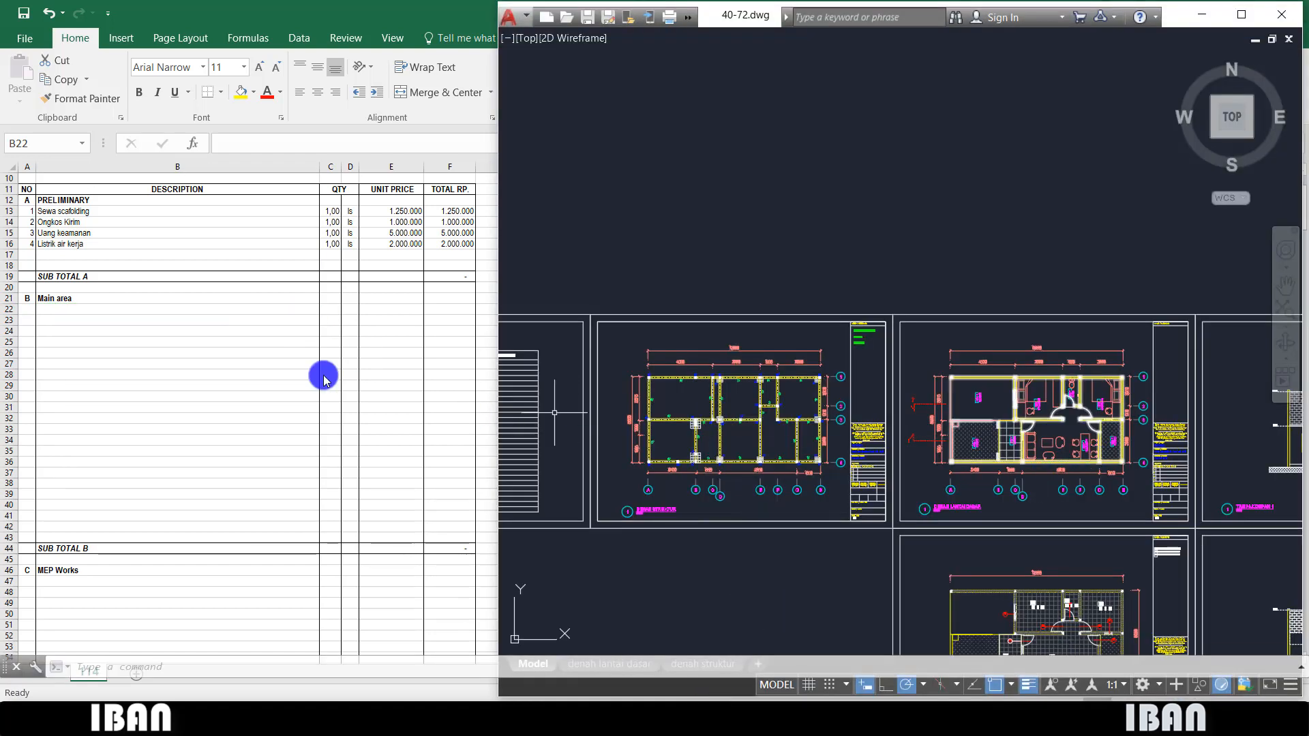
- Add item number 1 under Main area in row 22, with the description "Supply and install vinyl floor ex."
left_click(73, 310)
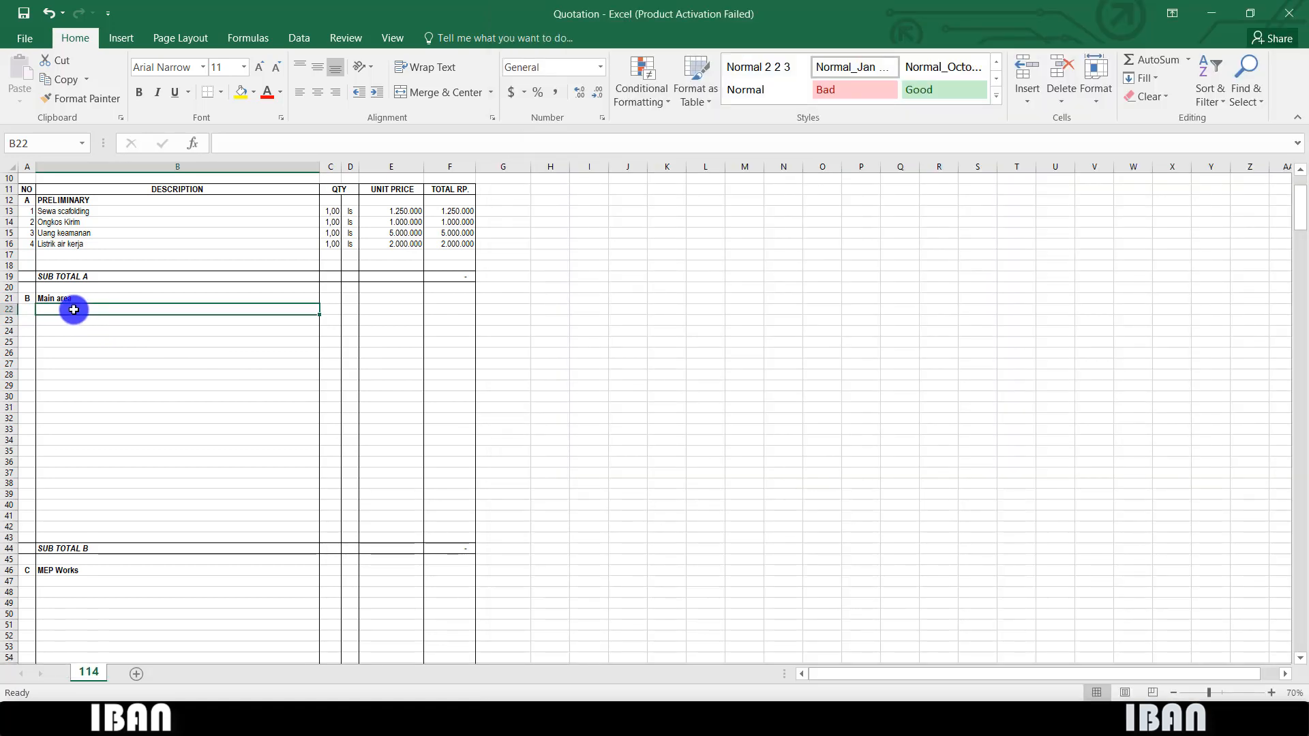
key("Left")
type("1")
key("Tab")
type("Sup")
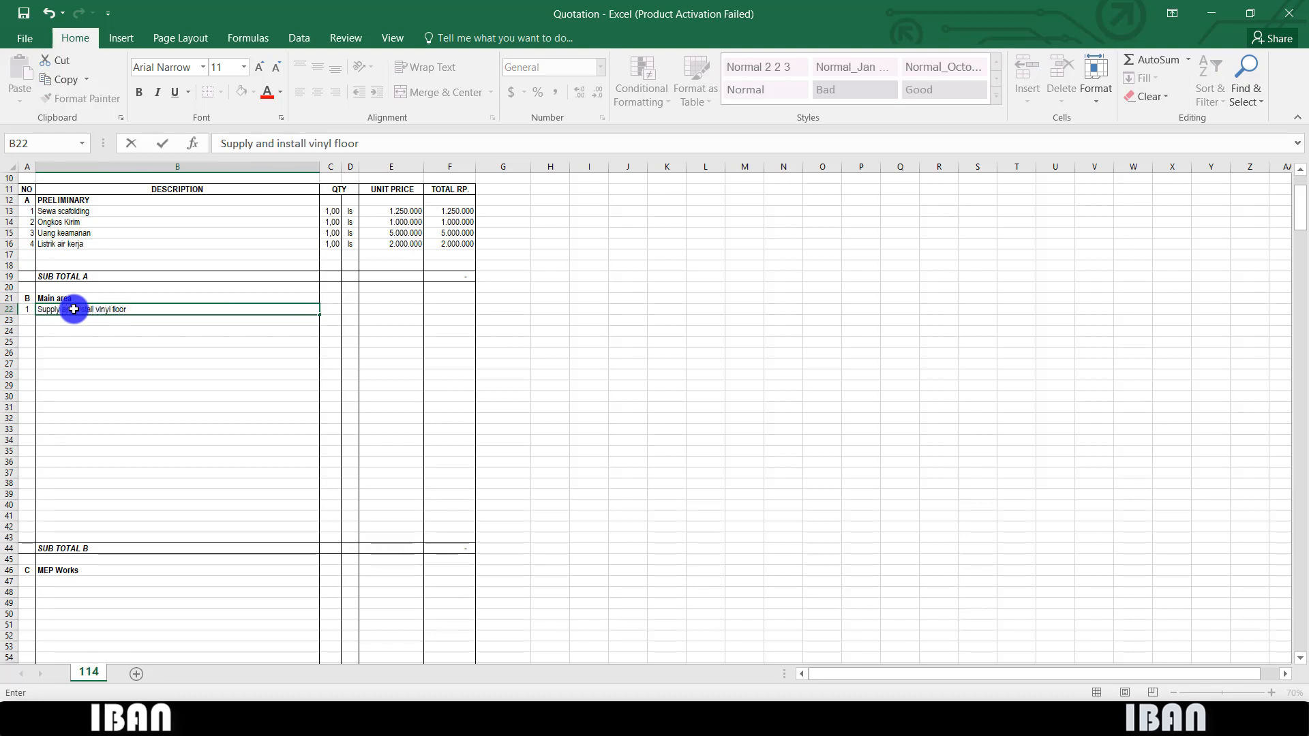
- Complete the vinyl floor description in B22 with the brand "Taco" and make "ex. Taco" bold
key("shift+Left")
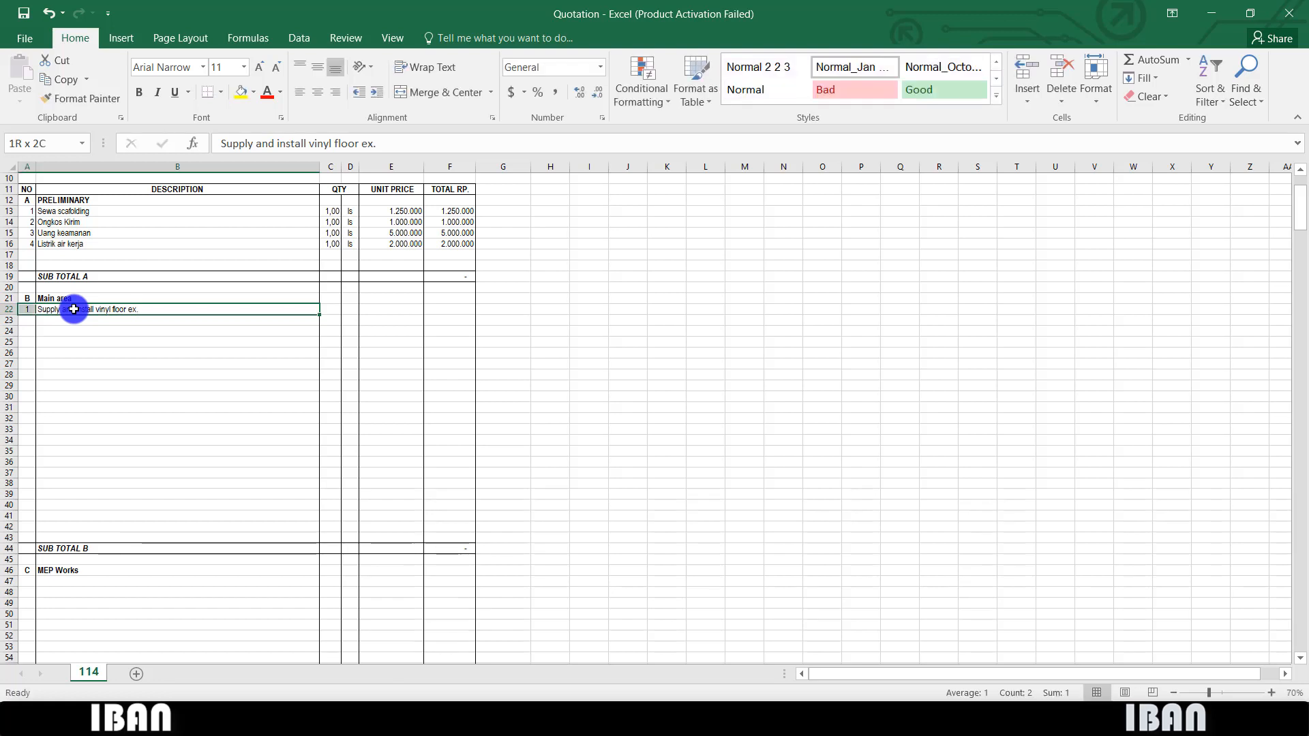
double_click(152, 311)
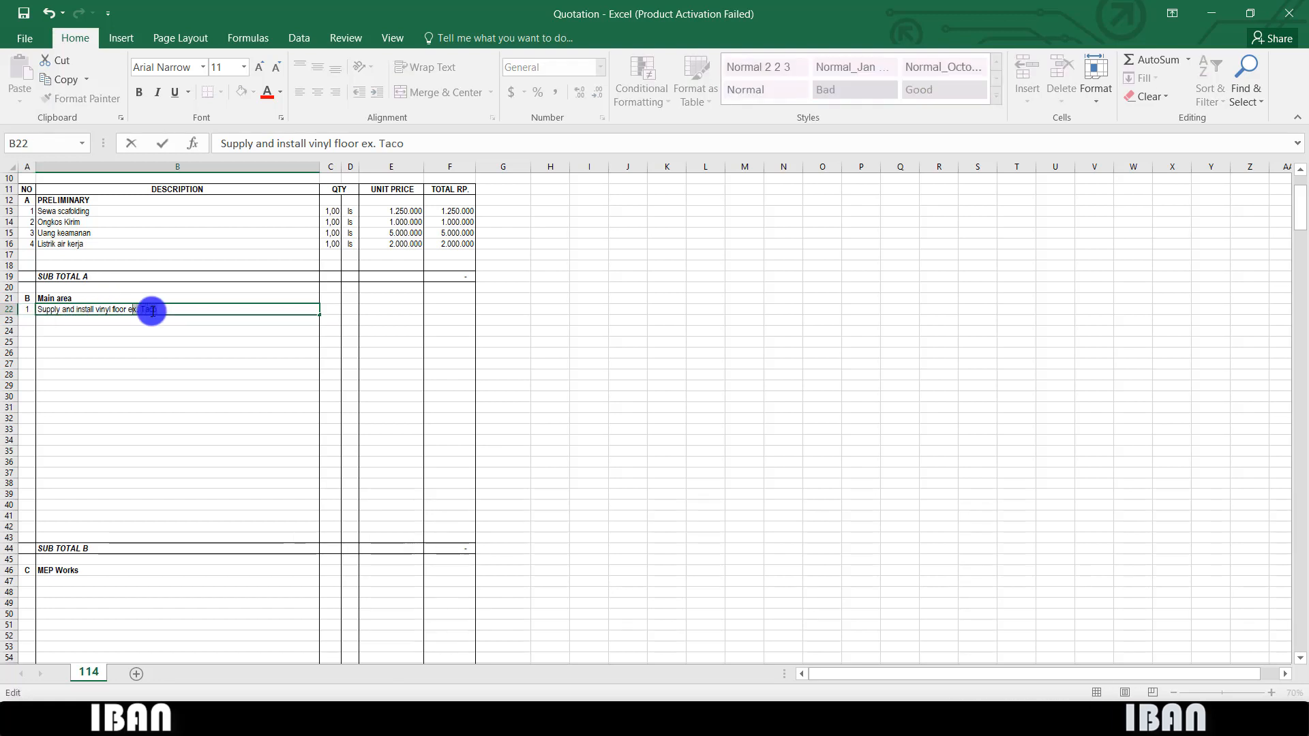
key("ctrl+b")
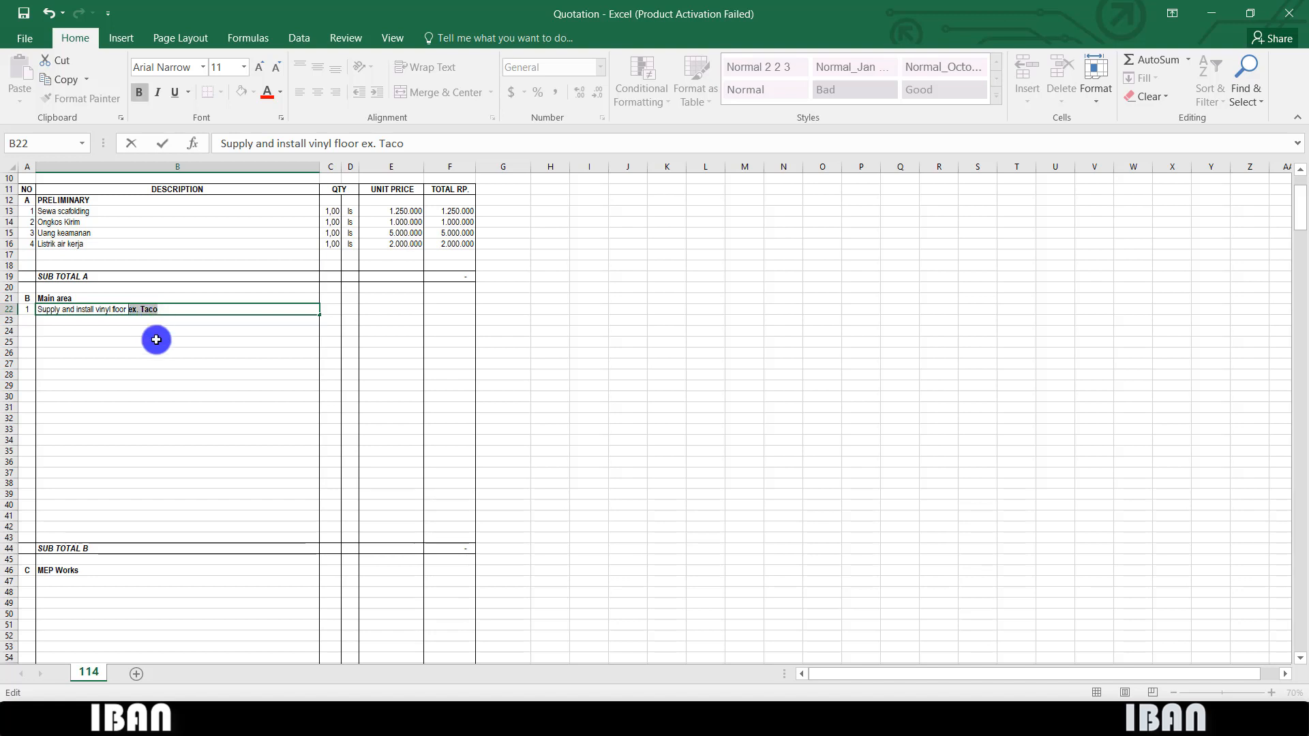
- Insert the product code "Th101" before "ex. Taco" in the vinyl floor description in B22
left_click(155, 339)
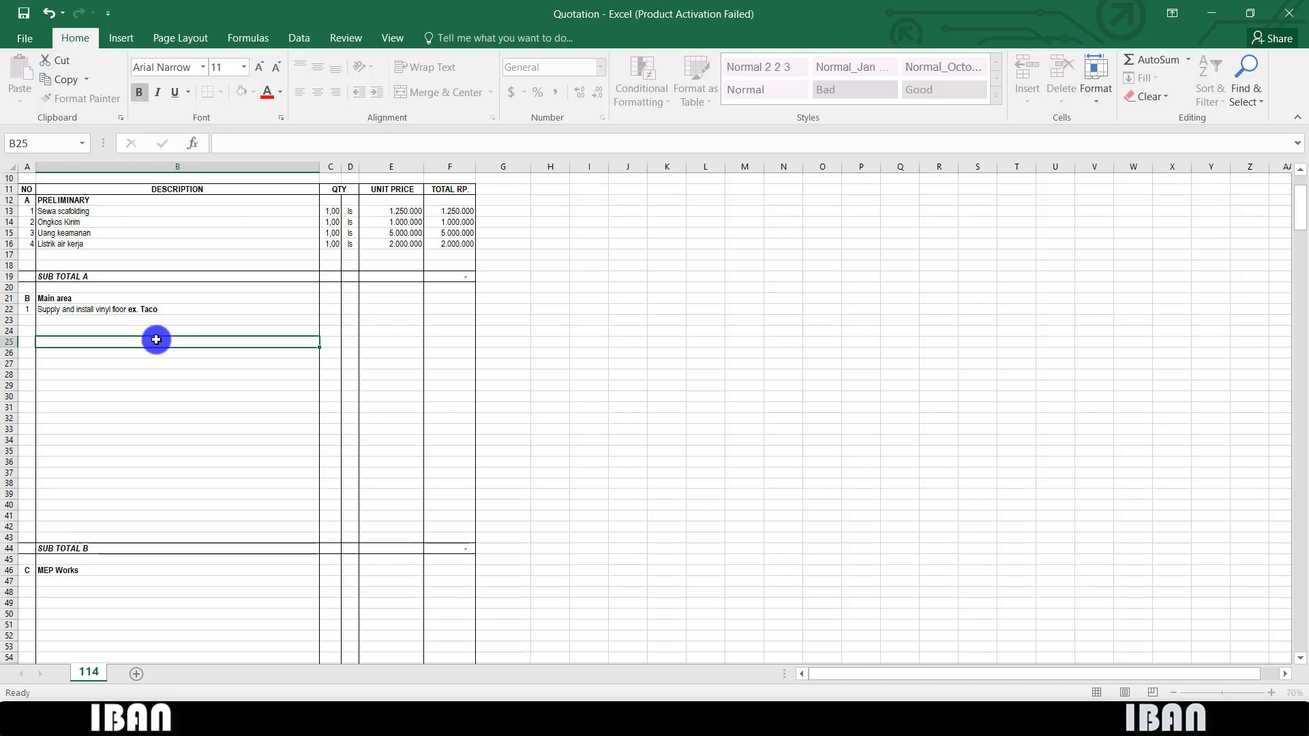
left_click(126, 309)
double_click(126, 310)
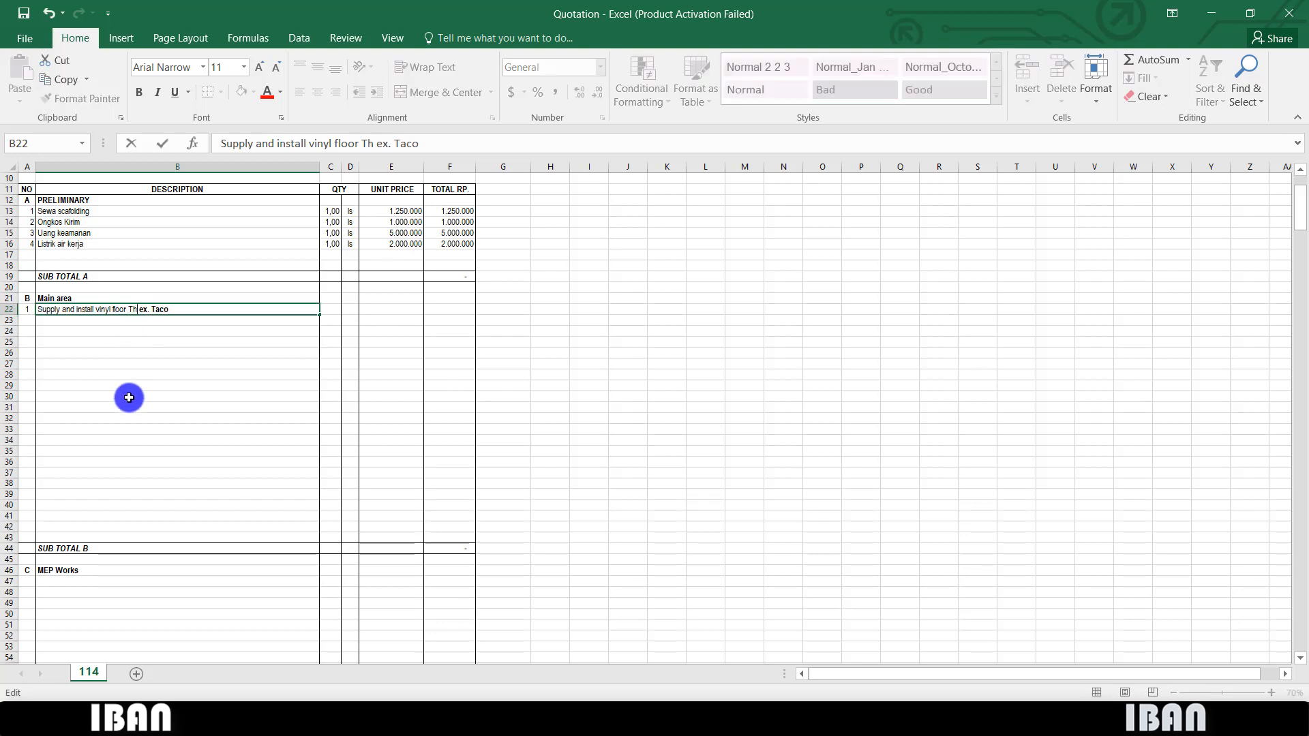
type("01")
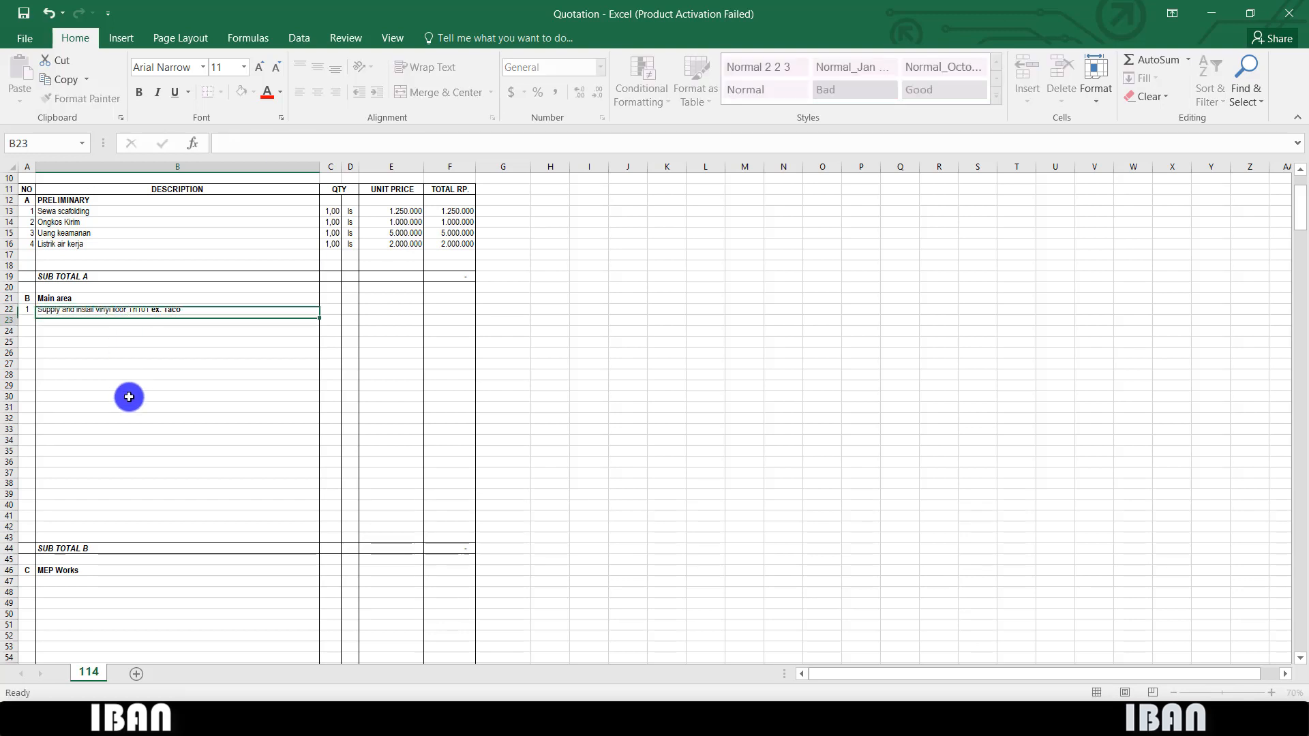
key("Return")
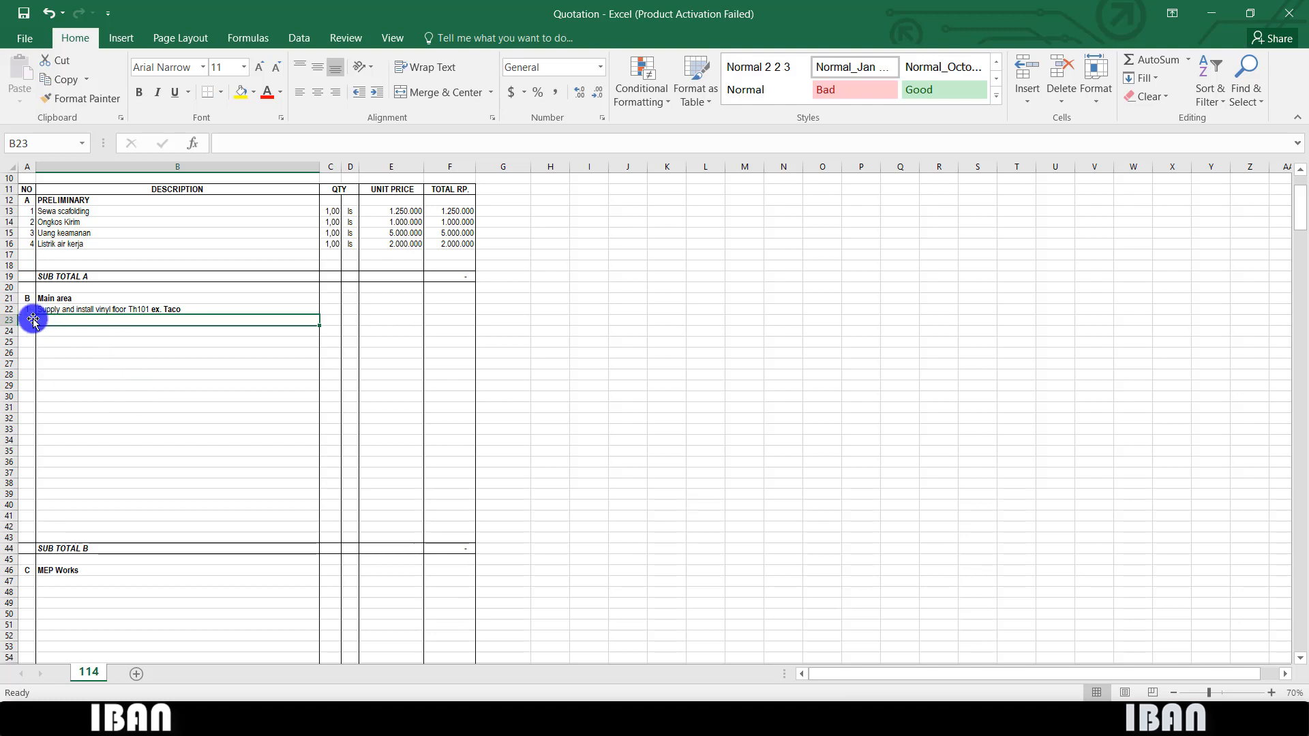
- Set the unit of the vinyl floor item to m2 in D22
left_click(326, 312)
key("Right")
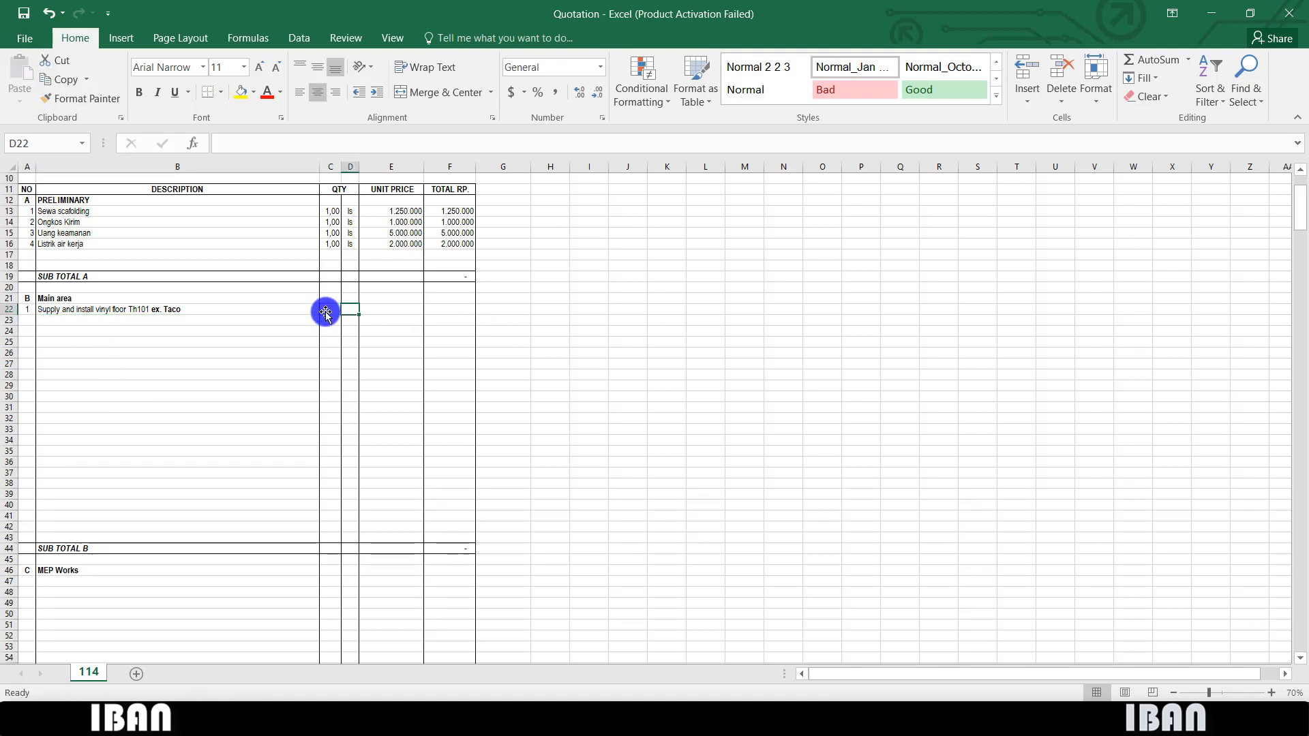
type("m2")
left_click(326, 312)
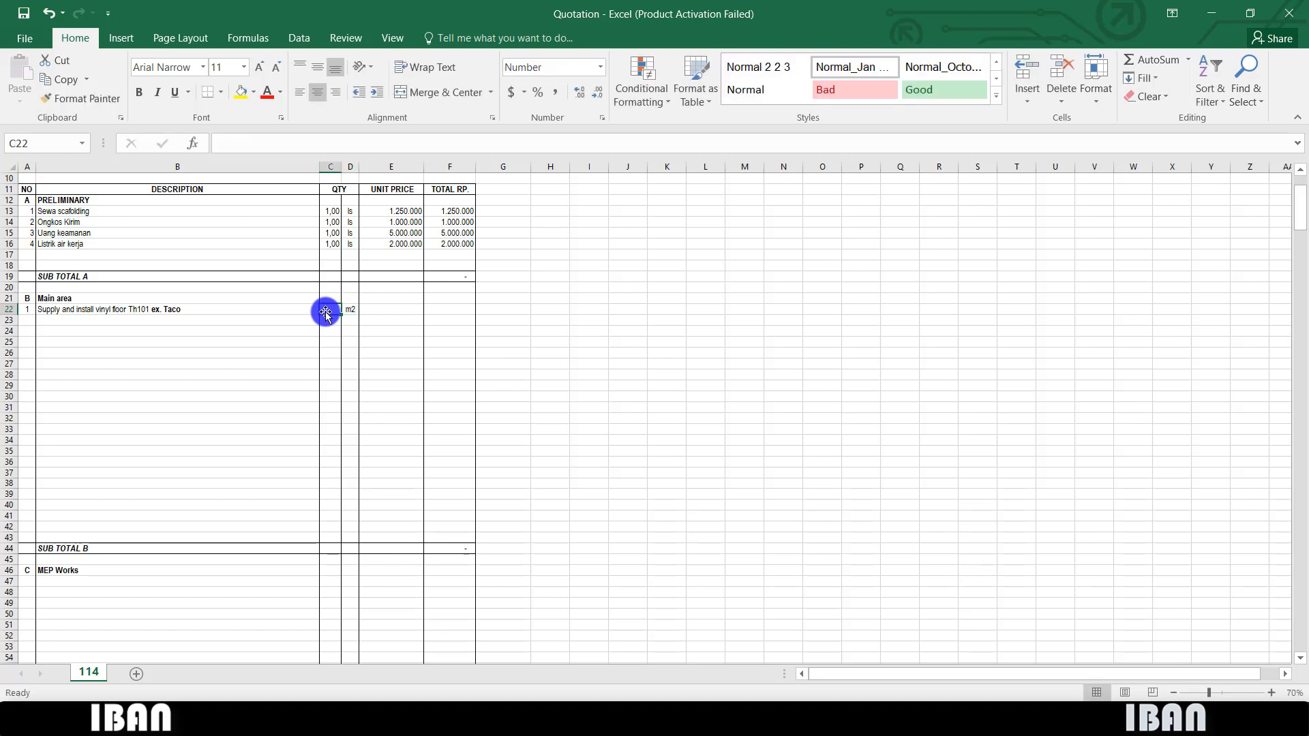
- Switch to 40-72.dwg in AutoCAD and draw a rectangle over the living room floor in the DENAH LANTAI DASAR plan
left_click(684, 717)
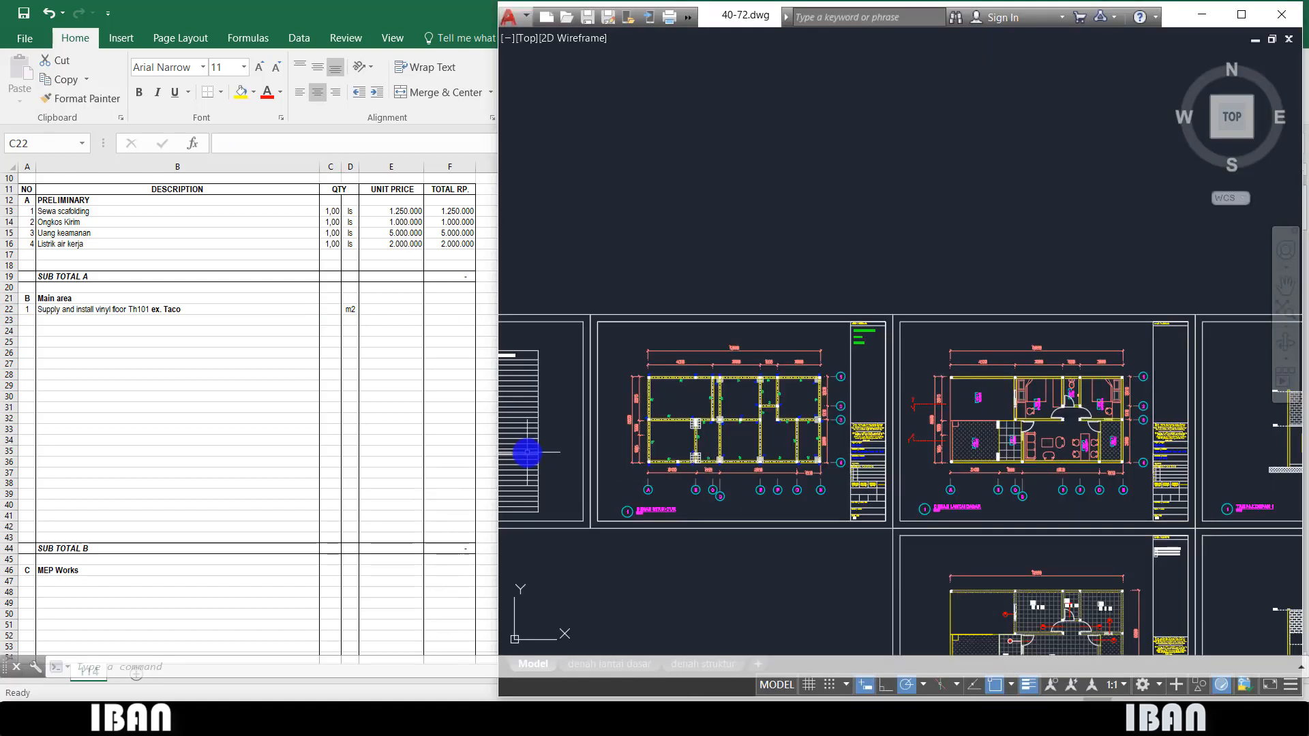
scroll(527, 452, "down", 2)
scroll(672, 453, "up", 8)
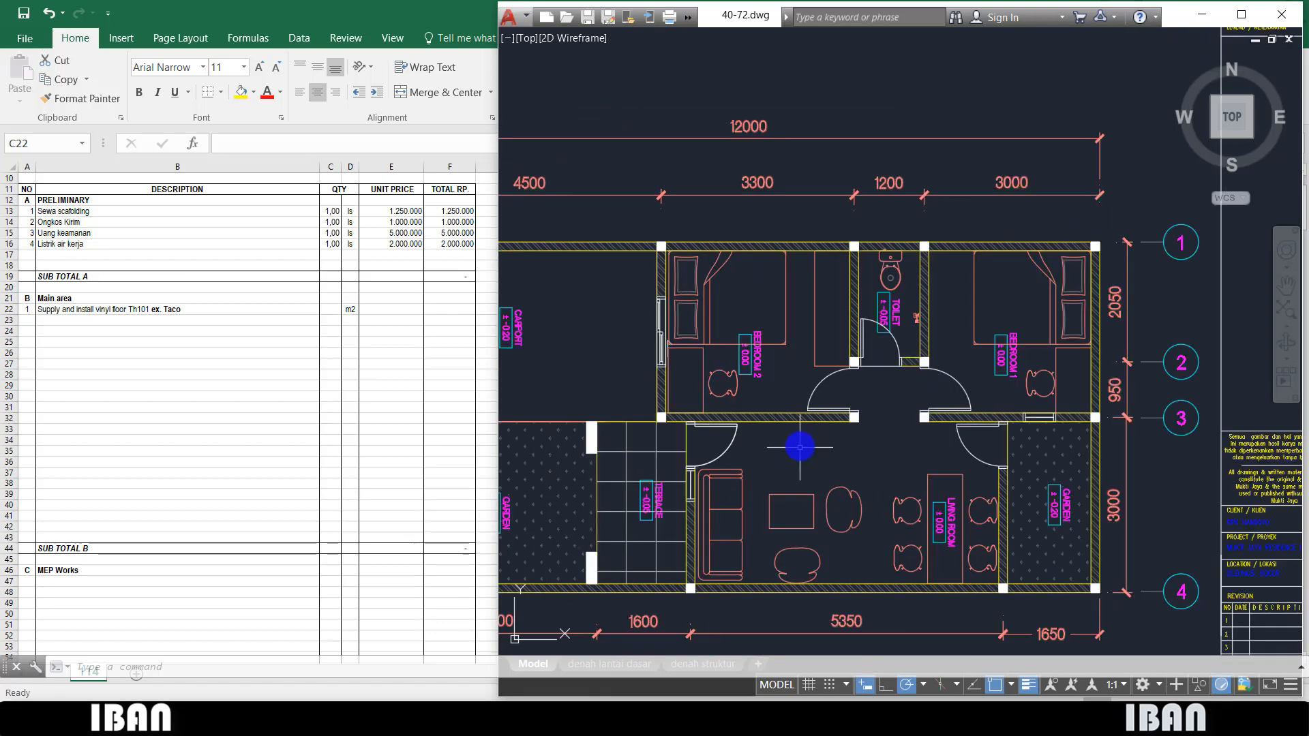
left_click_drag(800, 447, 754, 442)
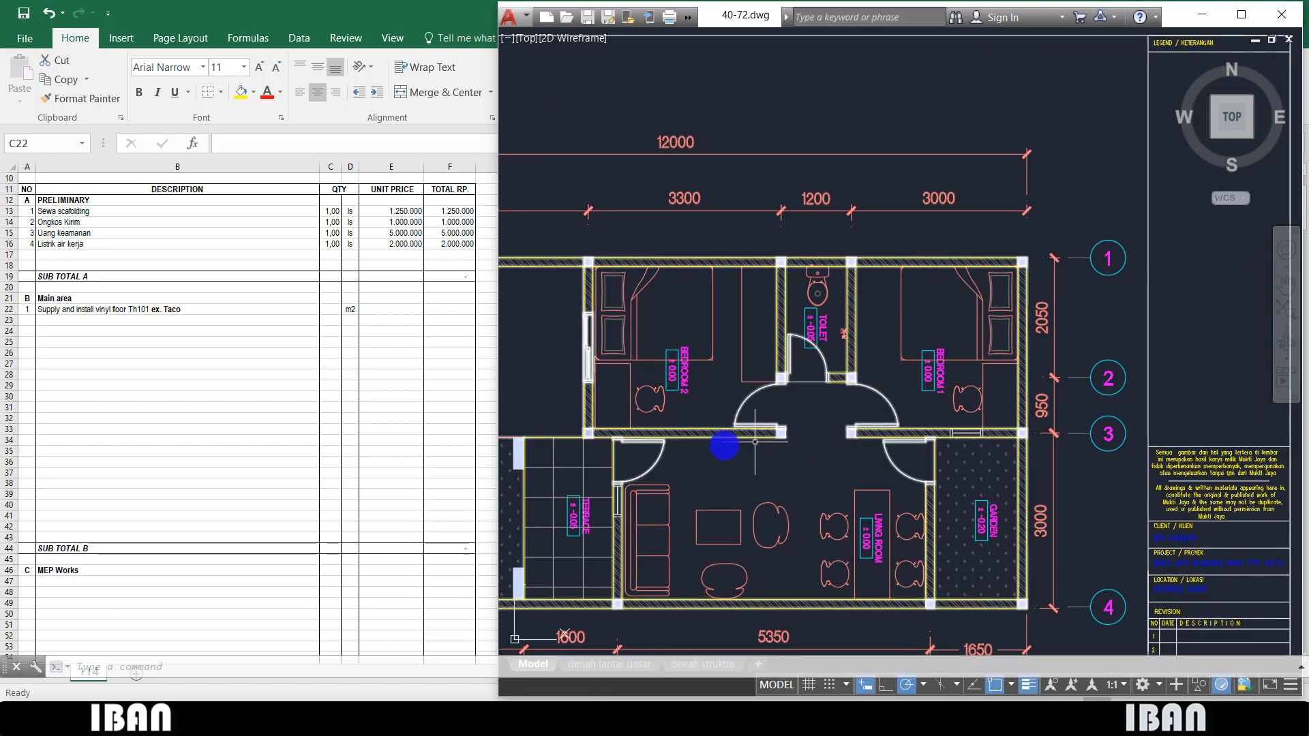
type("aa")
key("space")
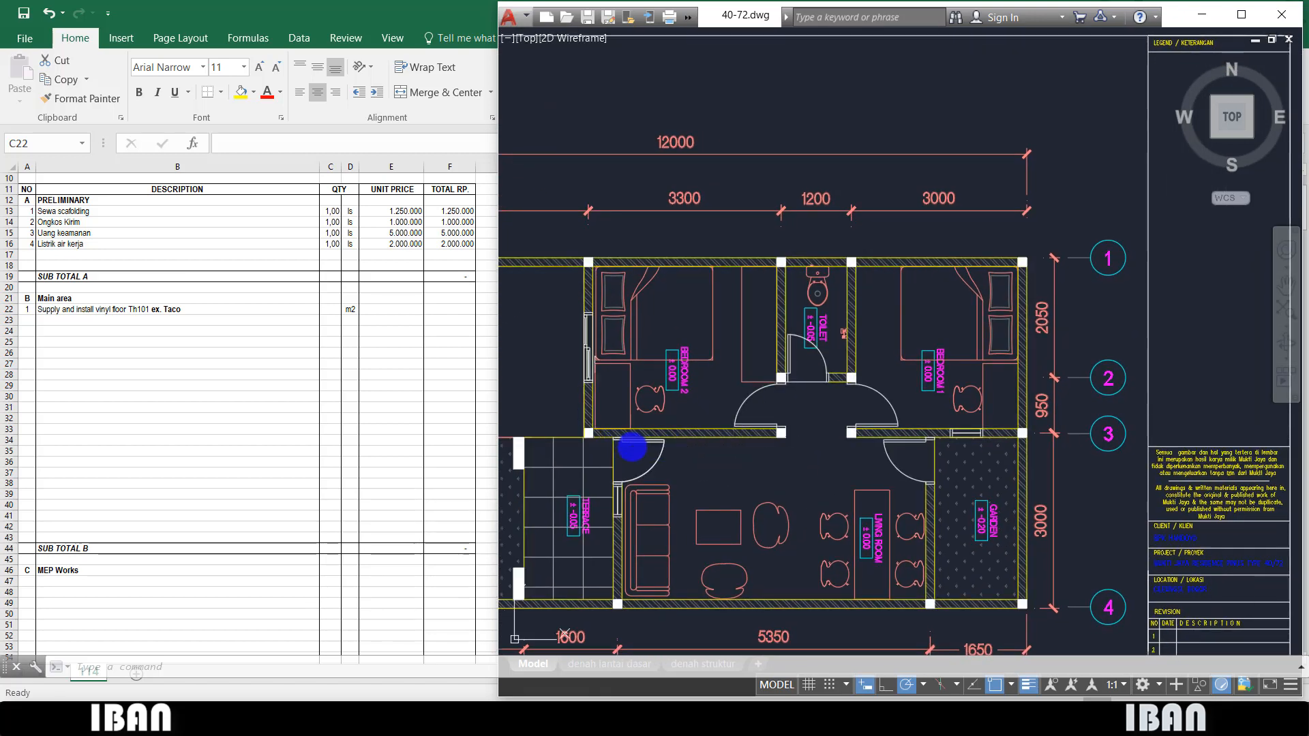
scroll(624, 444, "up", 3)
left_click(618, 434)
scroll(619, 436, "down", 7)
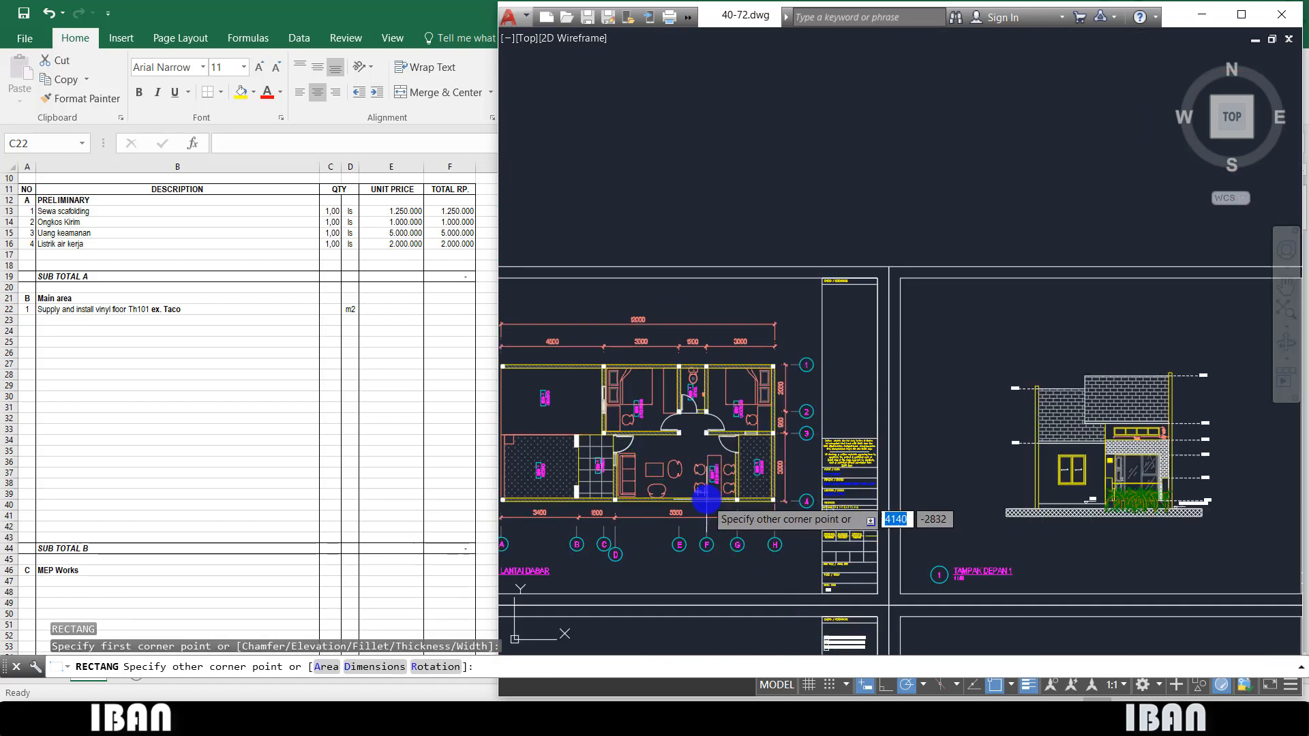
scroll(767, 479, "up", 4)
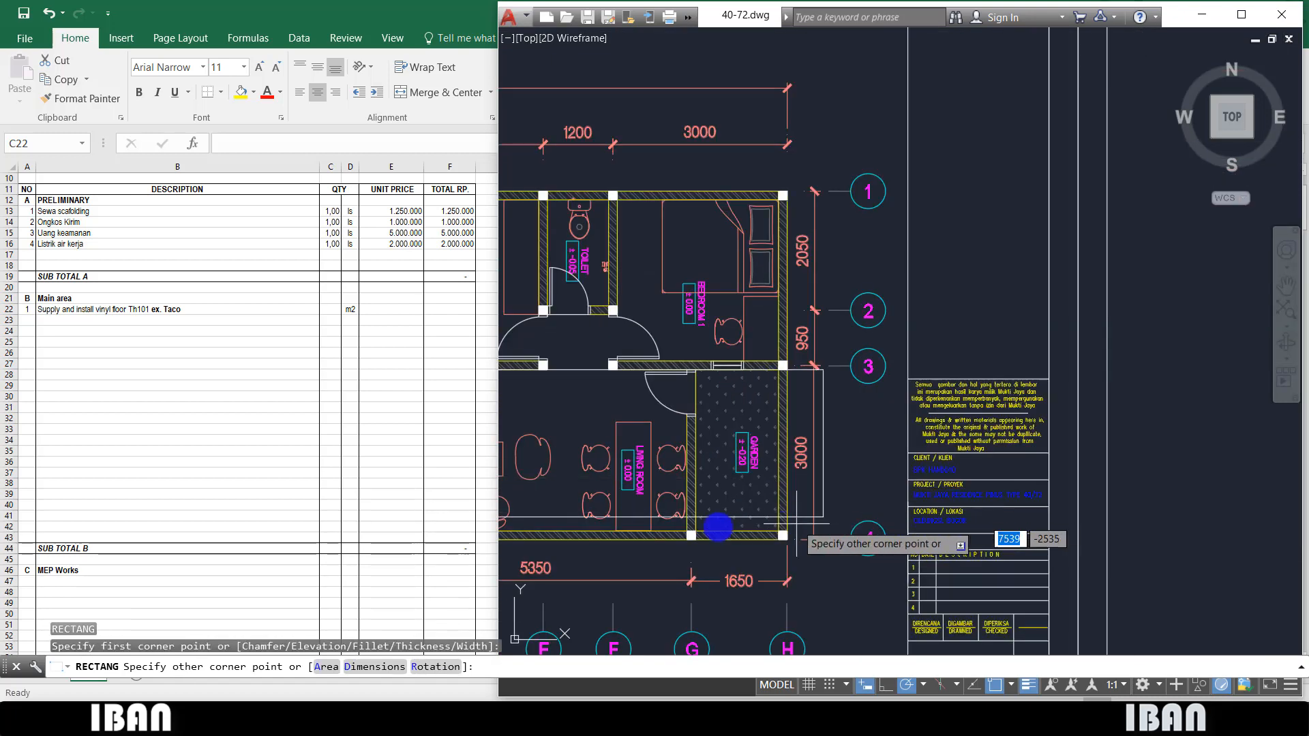
left_click(686, 530)
key("Escape")
- Draw rectangles over the floors of bedroom 1, bedroom 2 and the small passage between them
left_click_drag(646, 360, 806, 438)
key("space")
left_click(943, 275)
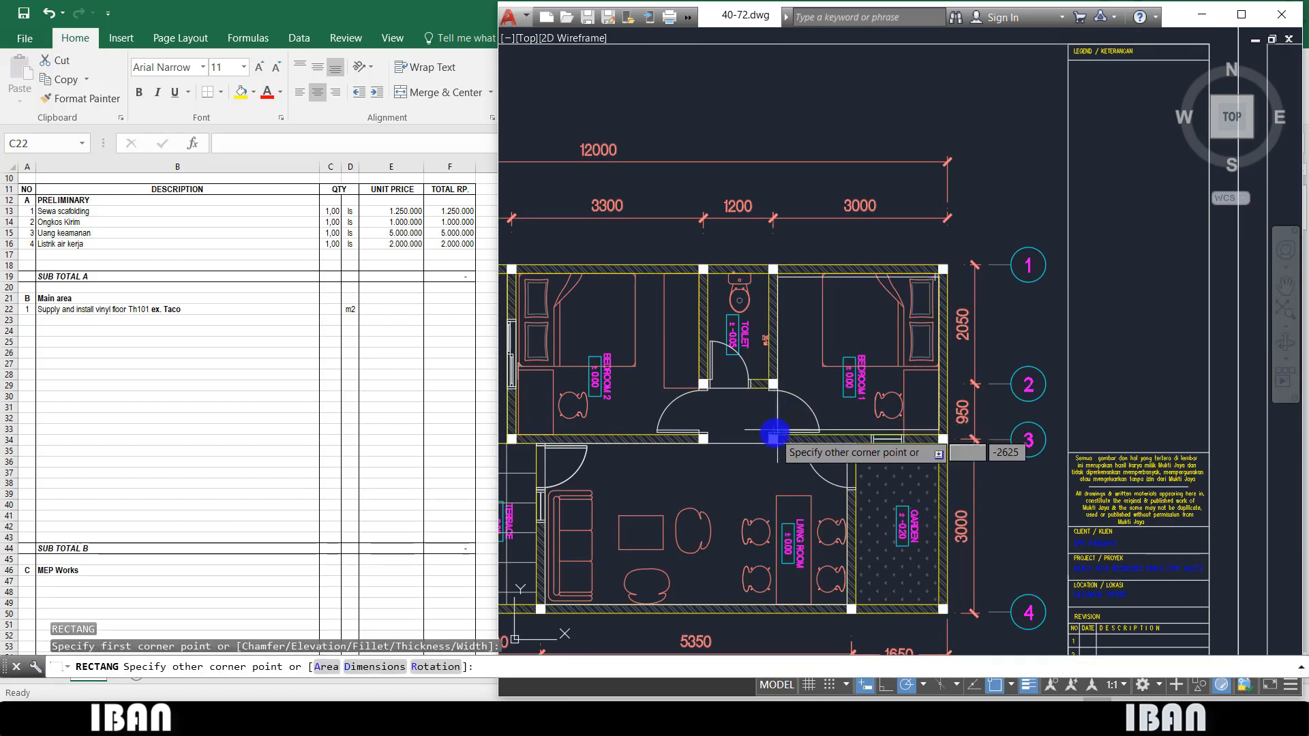
left_click(773, 438)
key("space")
left_click(701, 434)
left_click(774, 390)
key("Escape")
- Move the four floor rectangles out of the plan to the empty space above the drawing sheets
left_click(790, 404)
left_click(728, 410)
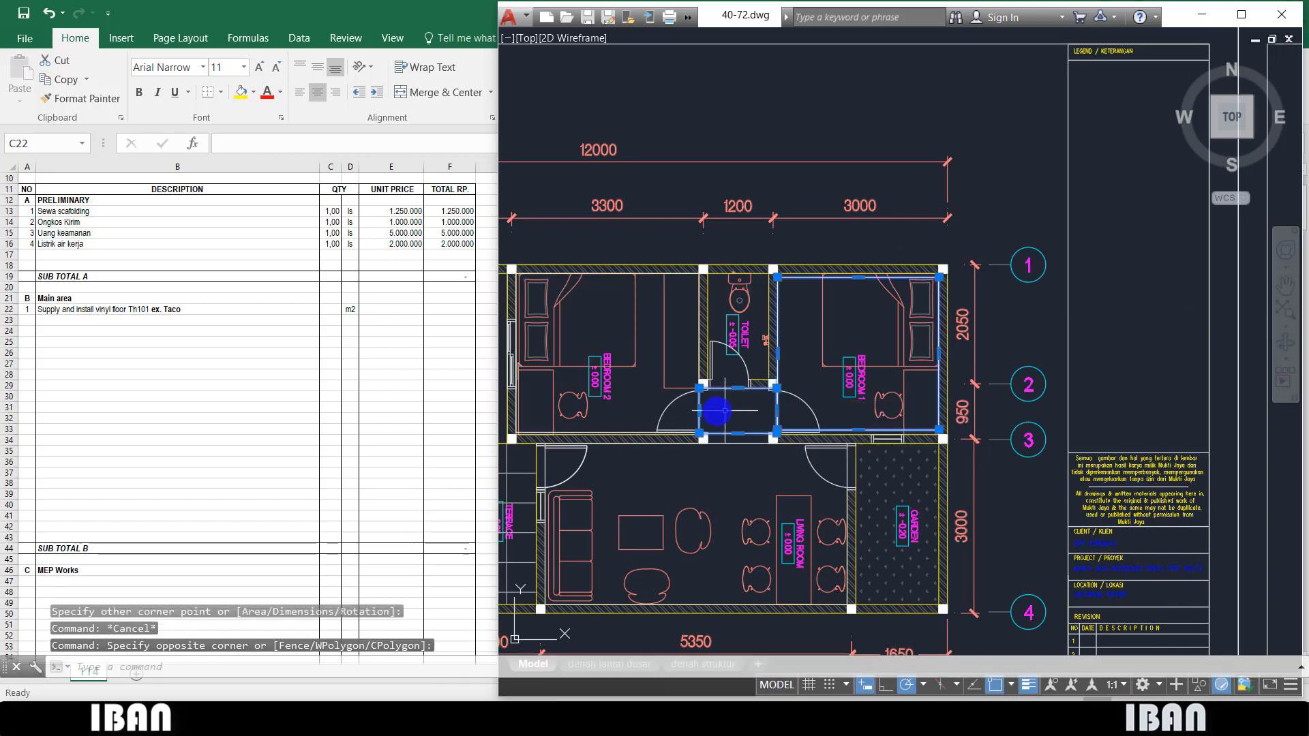
left_click(647, 433)
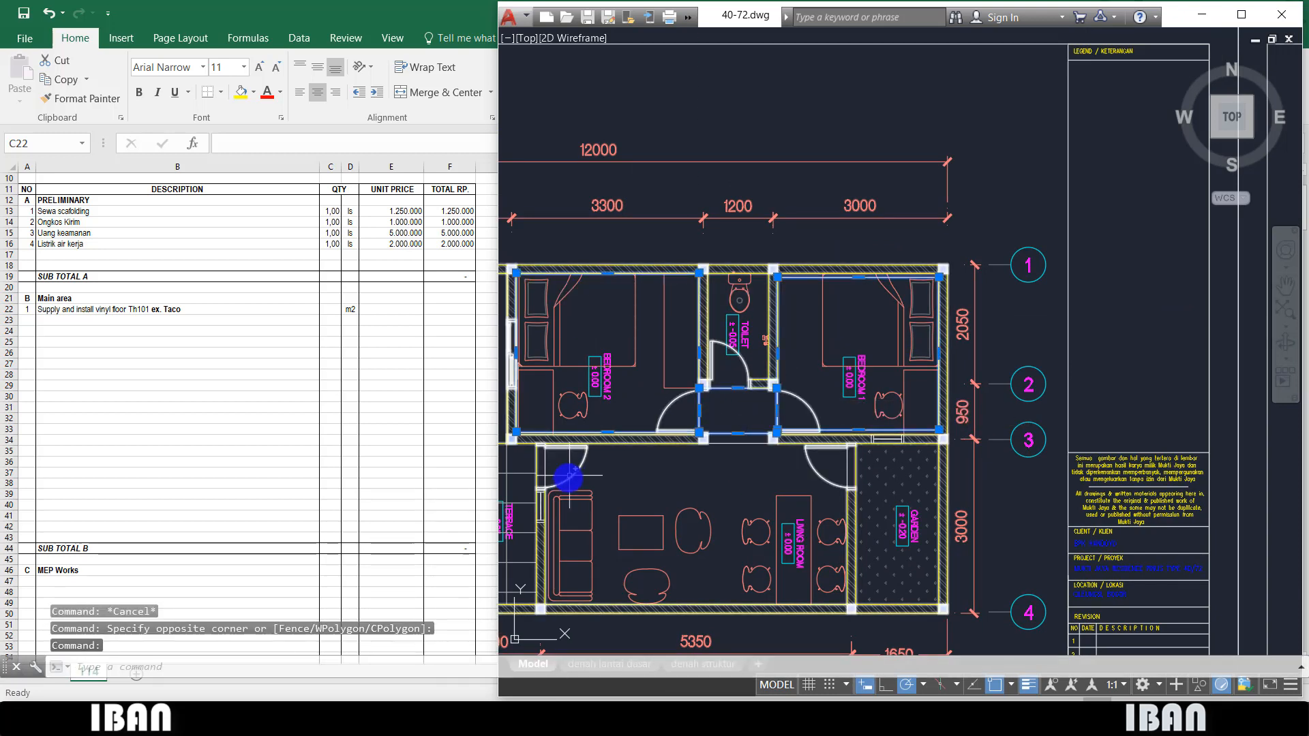
left_click(546, 491)
scroll(942, 408, "down", 4)
type("m")
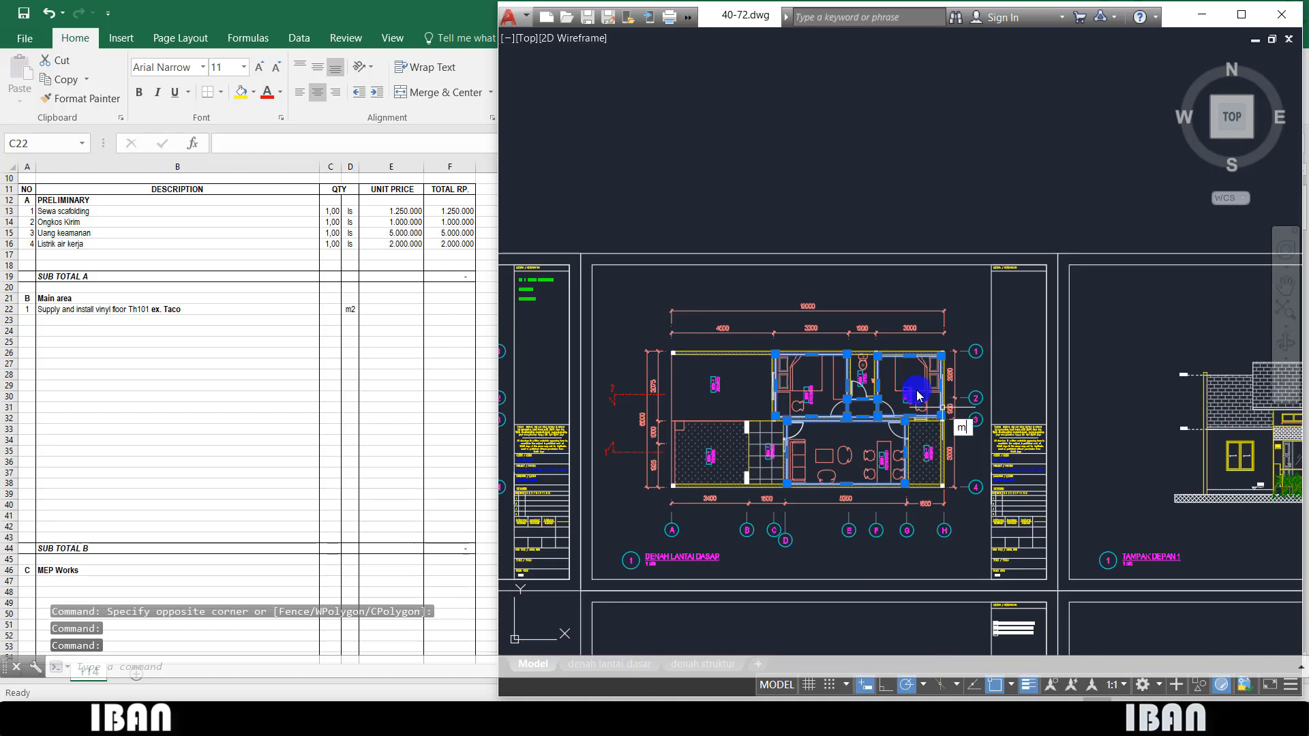
key("space")
left_click(919, 394)
scroll(918, 393, "down", 6)
left_click_drag(912, 239, 851, 467)
key("Escape")
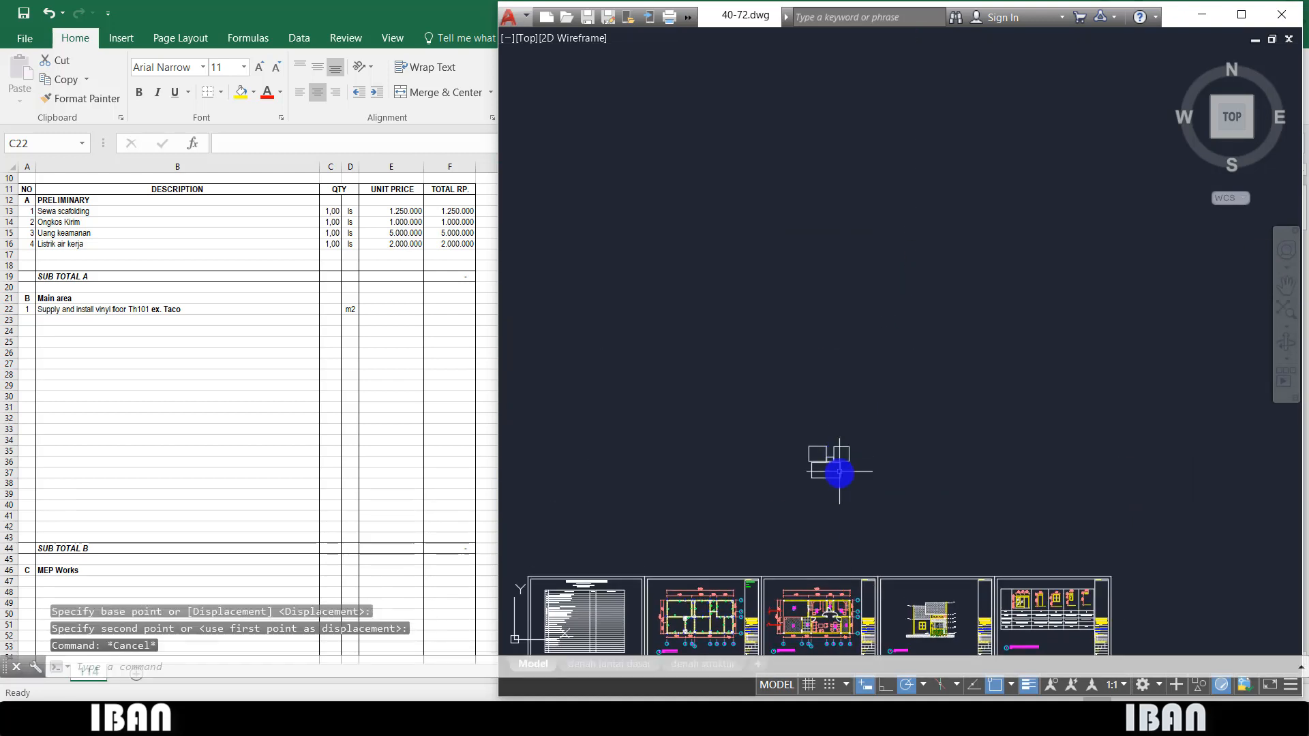
- Show the object properties and read the area of the bedroom 1 rectangle
scroll(901, 449, "up", 8)
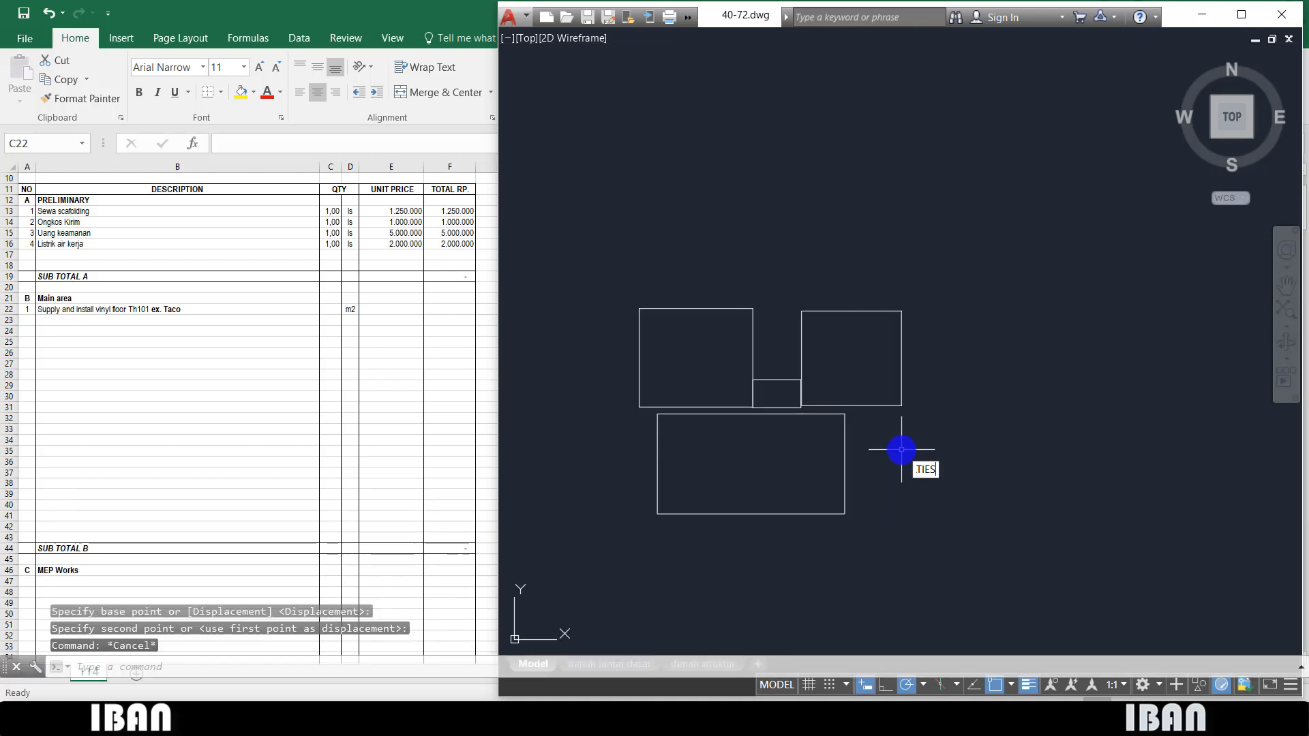
type("PROPERTIES")
key("Return")
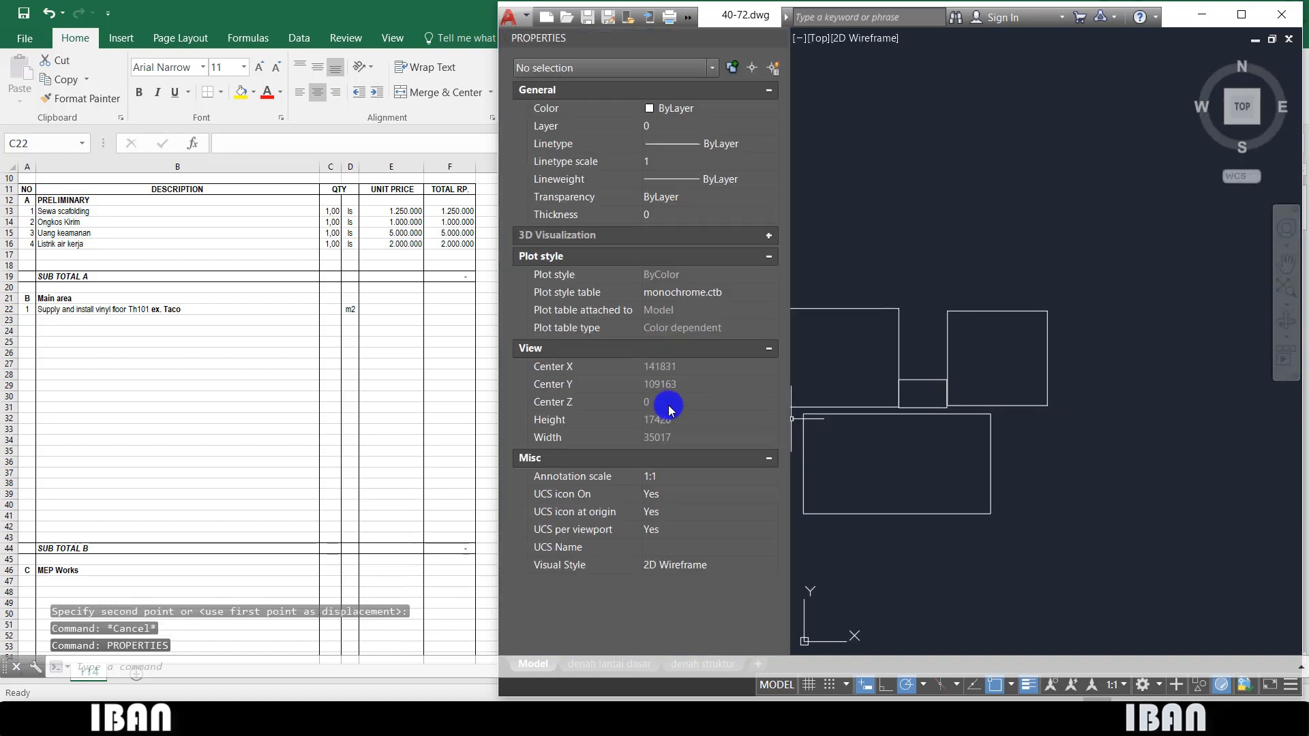
left_click(996, 345)
left_click(988, 269)
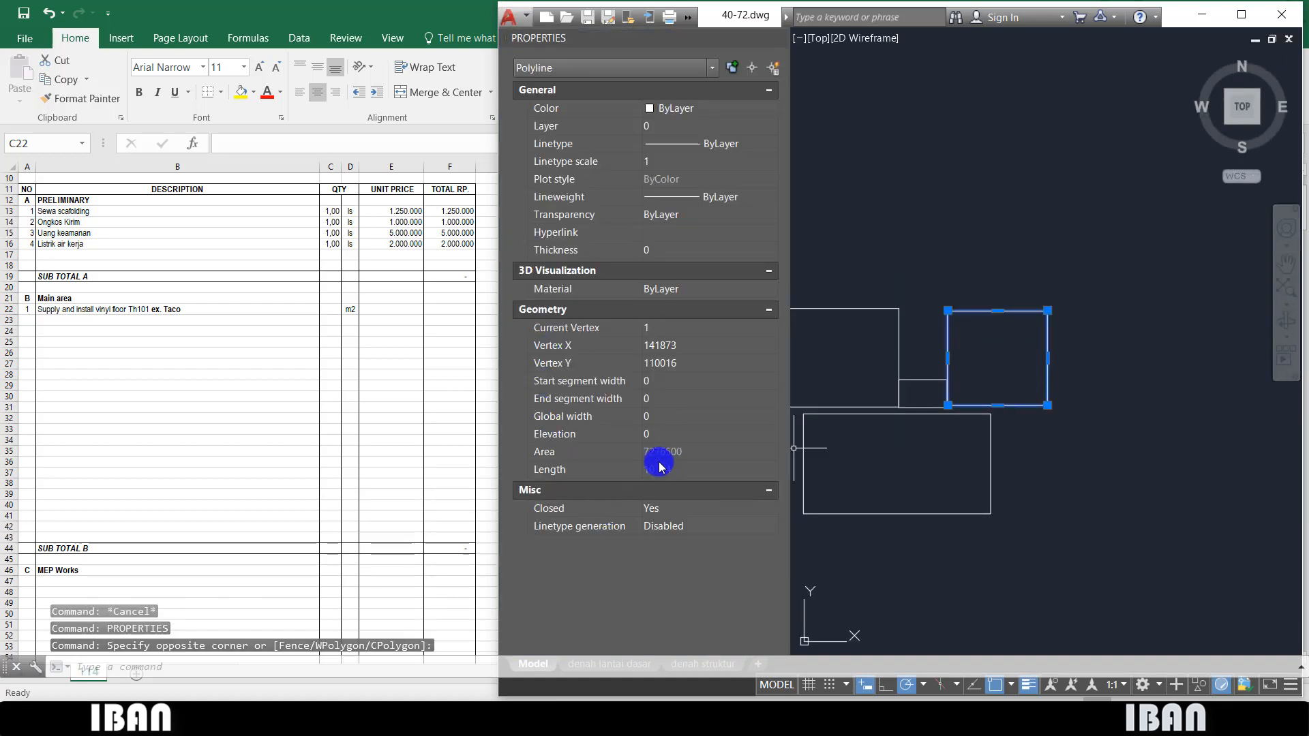
left_click_drag(859, 341, 906, 365)
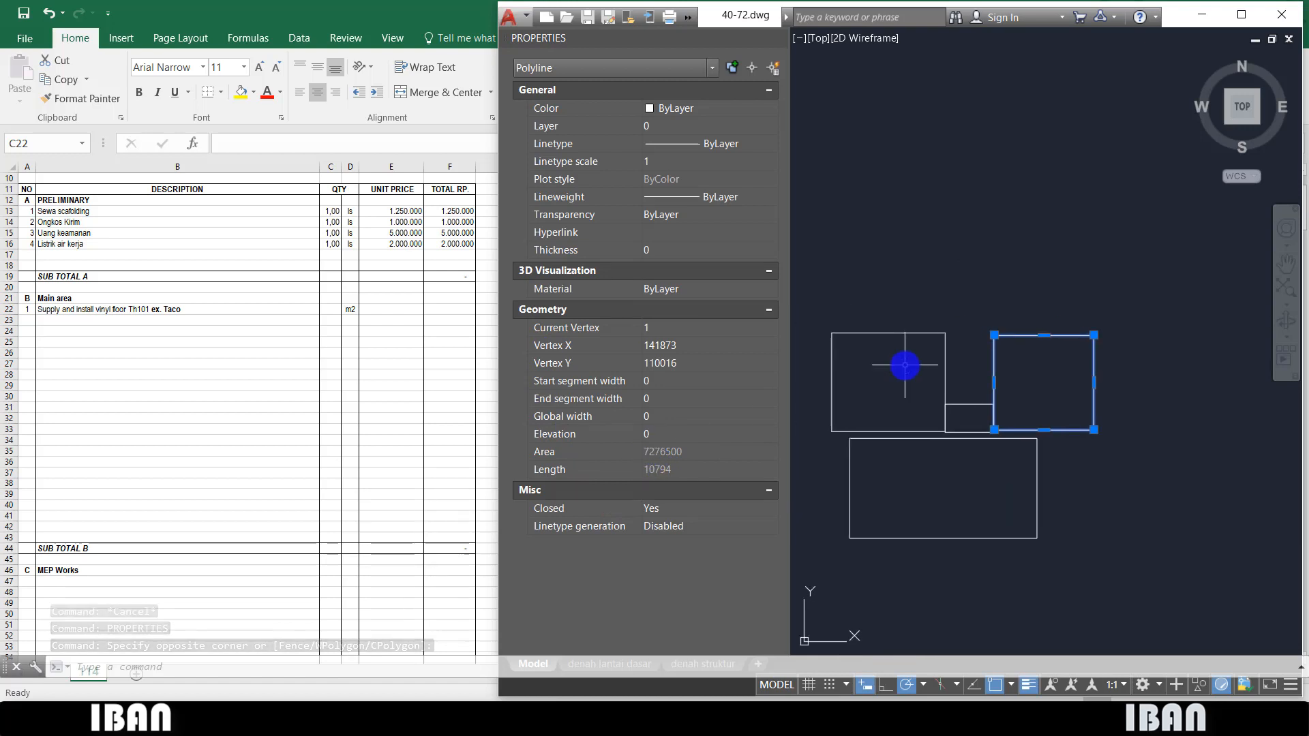
key("Escape")
- Read the areas of the bedroom 2 rectangle and the small passage rectangle in their properties
left_click(883, 345)
left_click(849, 311)
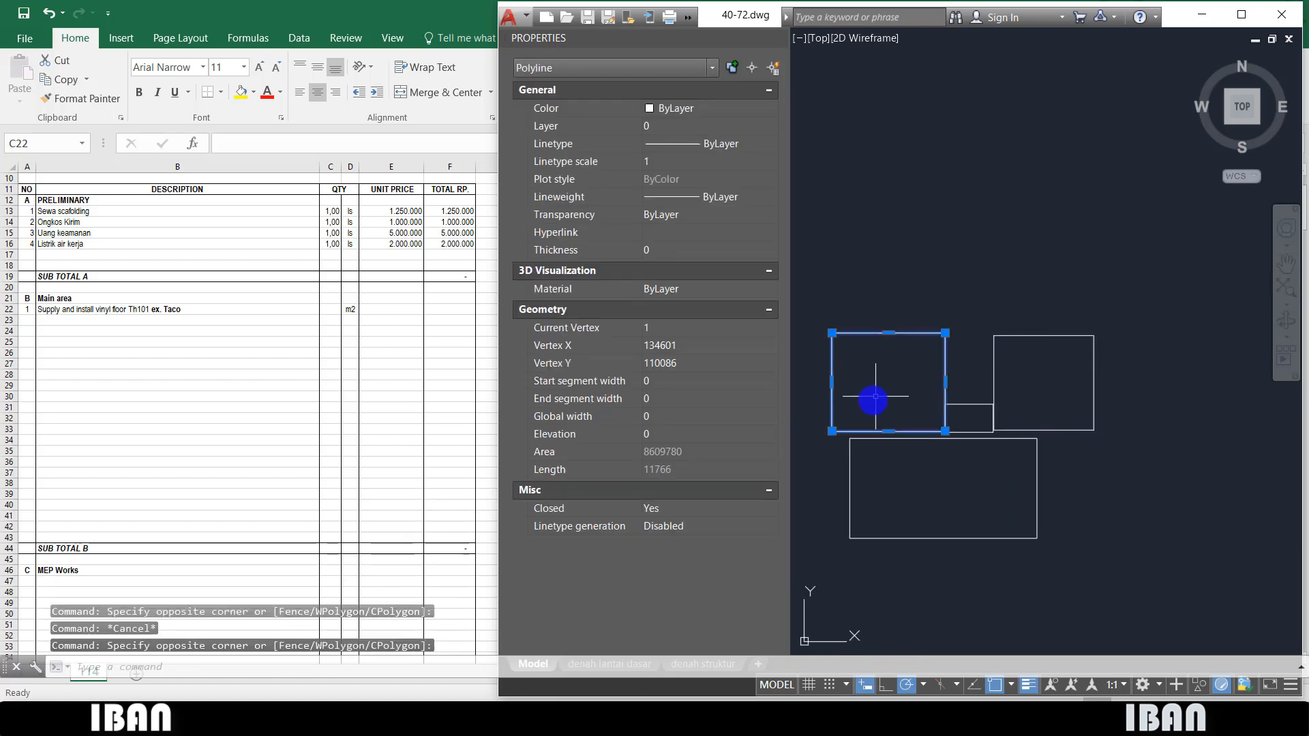
key("Escape")
left_click(972, 395)
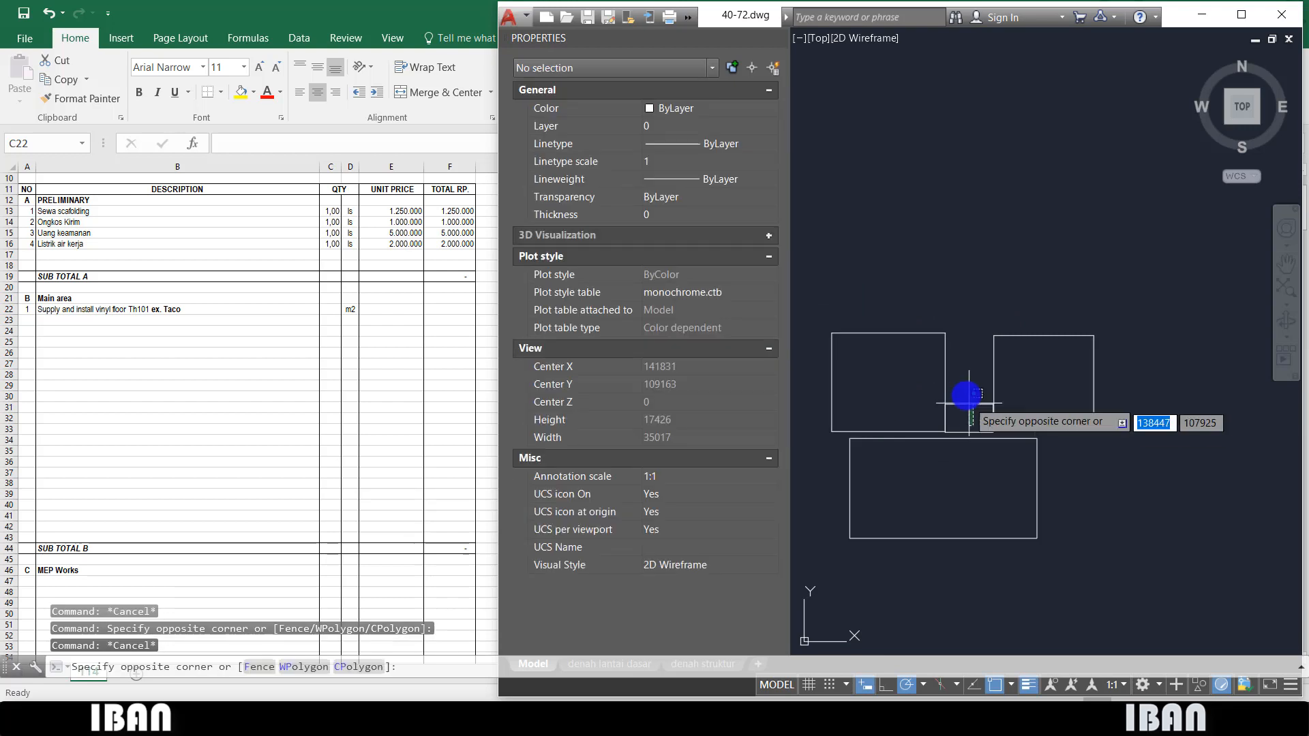
left_click(953, 423)
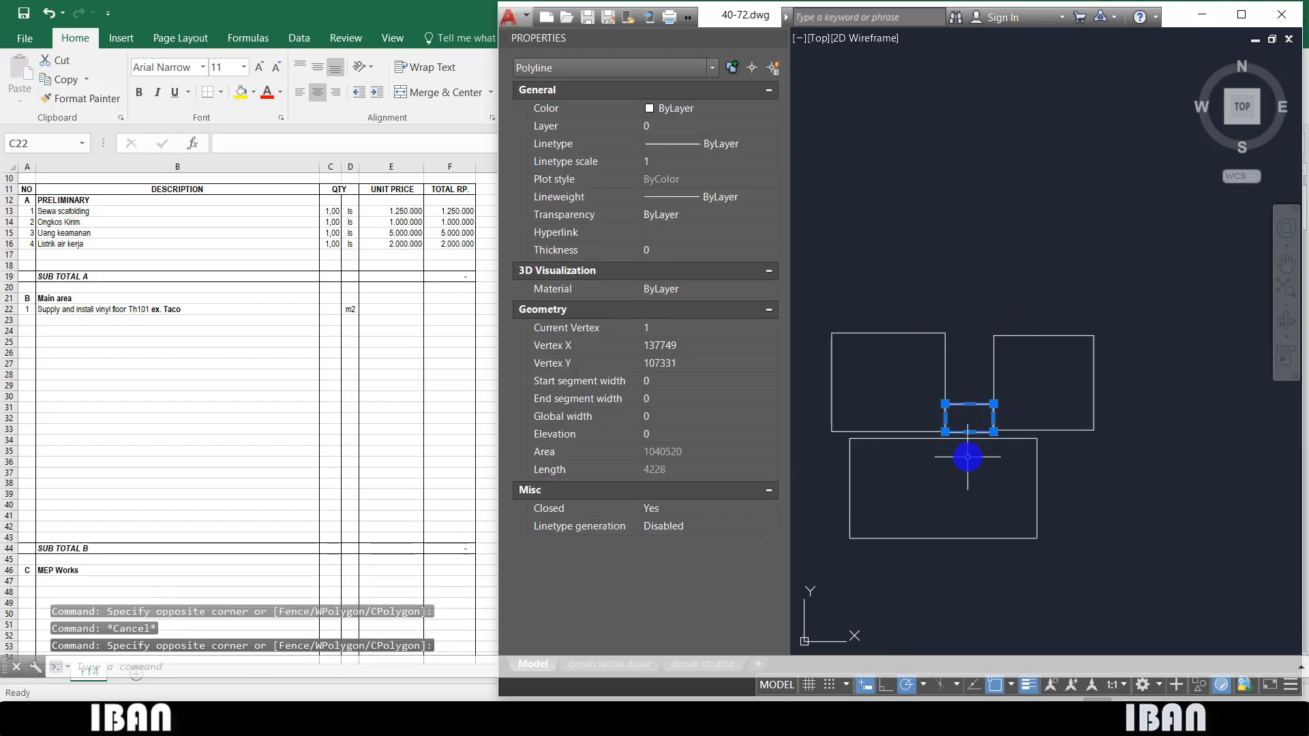
left_click_drag(967, 457, 955, 447)
key("Escape")
- Read the area of the living room rectangle in its properties, then clear the selection
left_click(1078, 529)
left_click(972, 476)
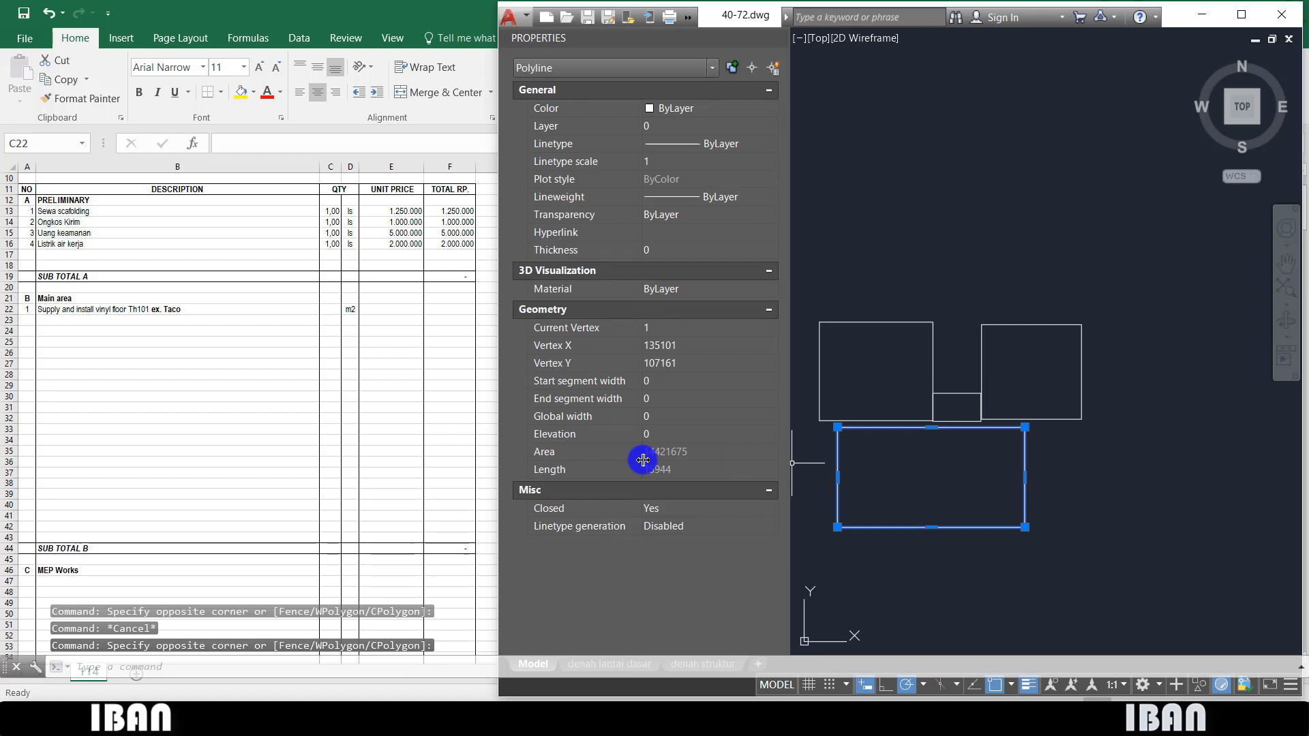
left_click(892, 432)
key("Escape")
scroll(900, 433, "down", 2)
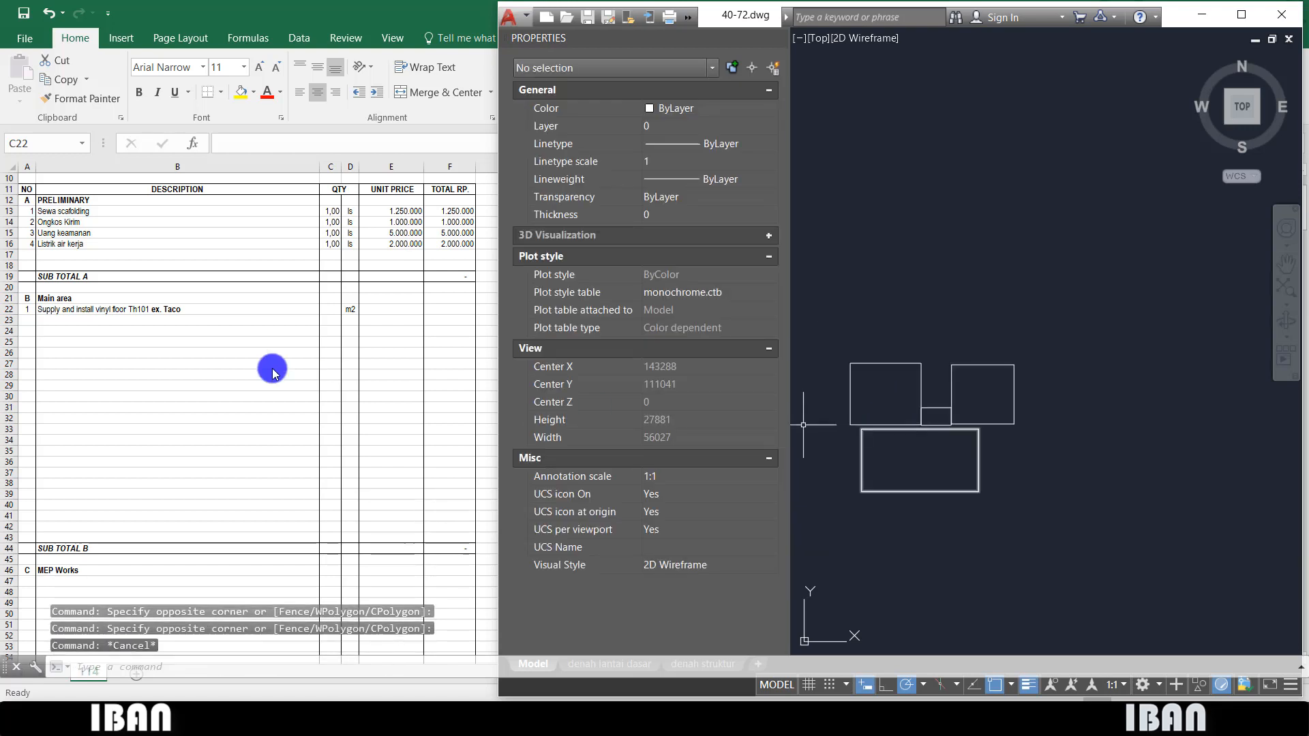
- Back in the Excel quotation, set the vinyl floor quantity in C22 to 31 and its unit price in E22 to 275000
left_click(330, 309)
type("31")
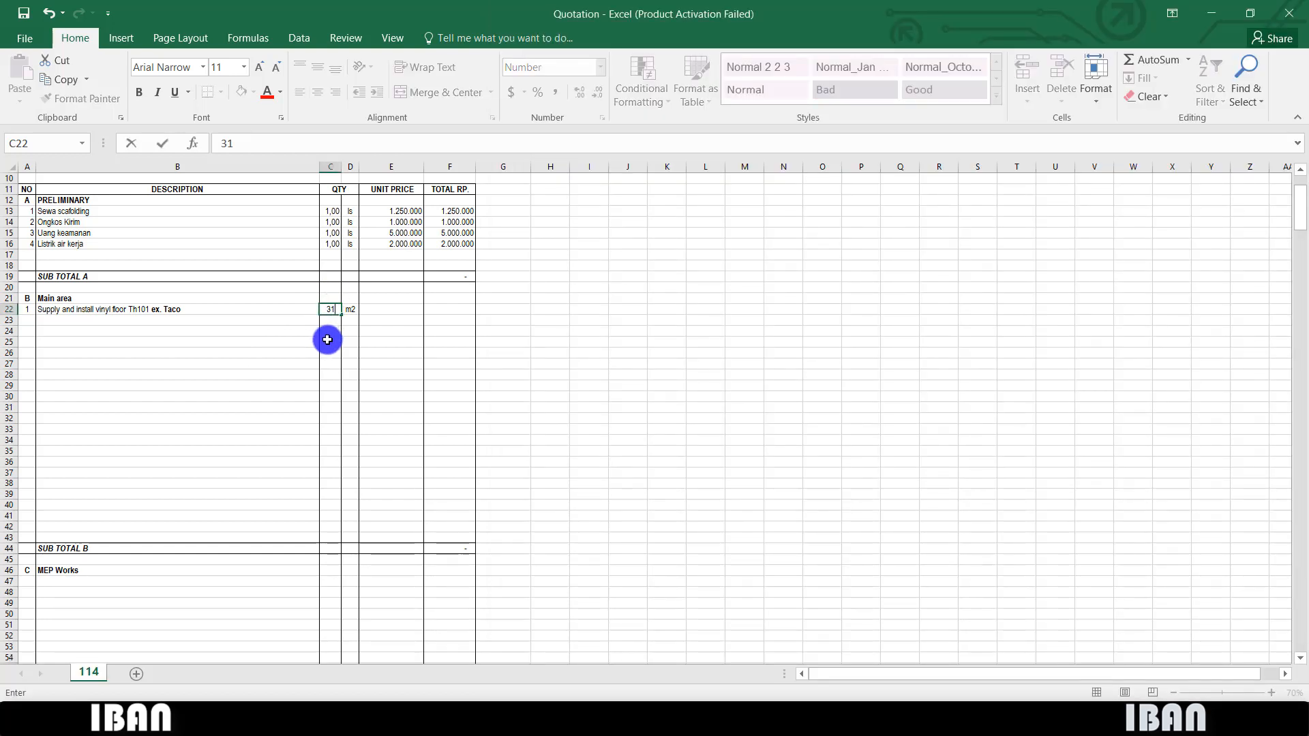
key("Tab")
key("Tab")
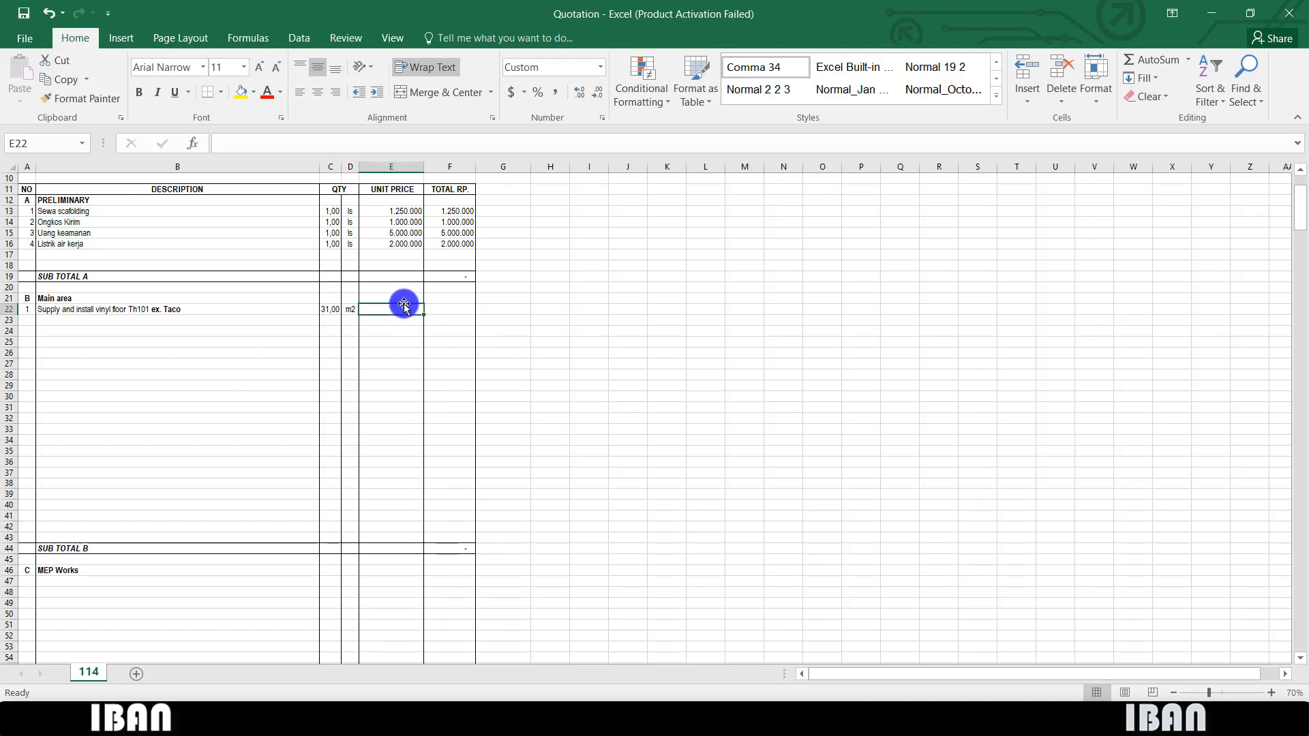
type("275.")
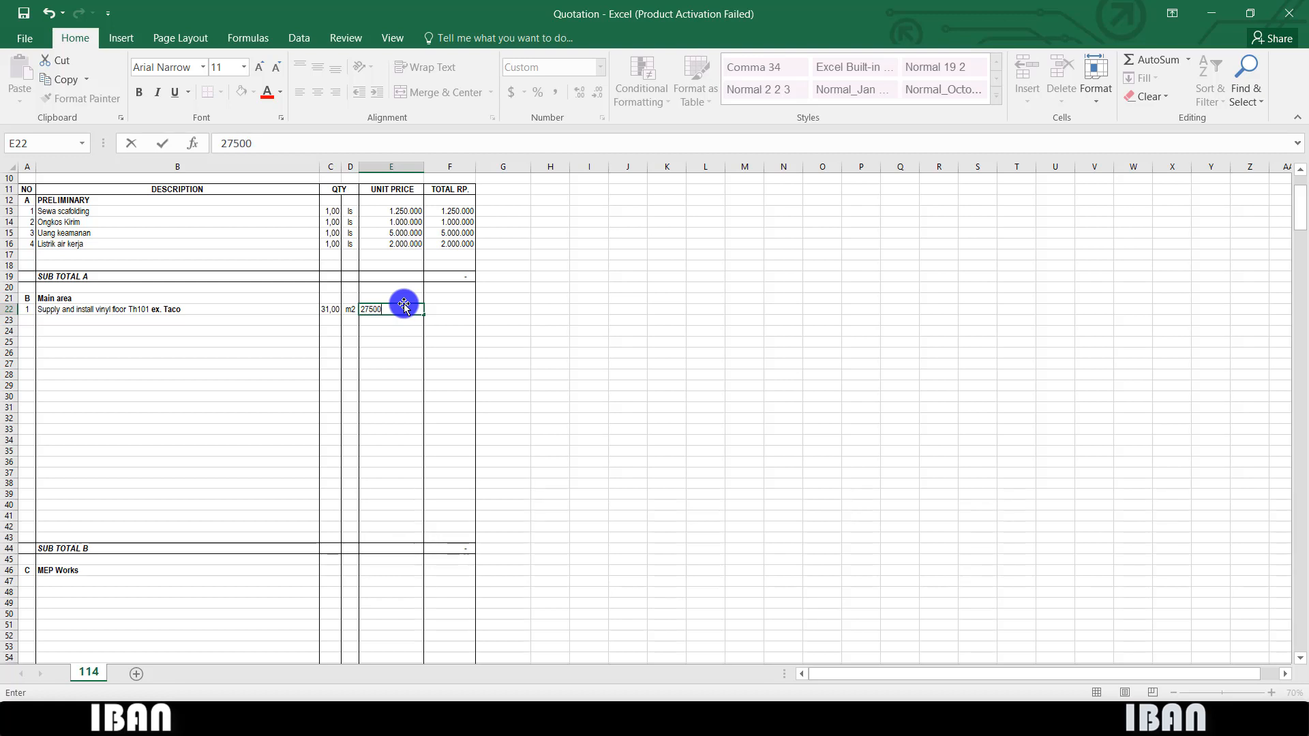
type("000")
key("Return")
- Copy the Listrik air kerja total formula from F16 to F22 for the vinyl floor item
key("Right")
key("Up")
key("Up")
key("Up")
key("Up")
key("Up")
key("Up")
key("Up")
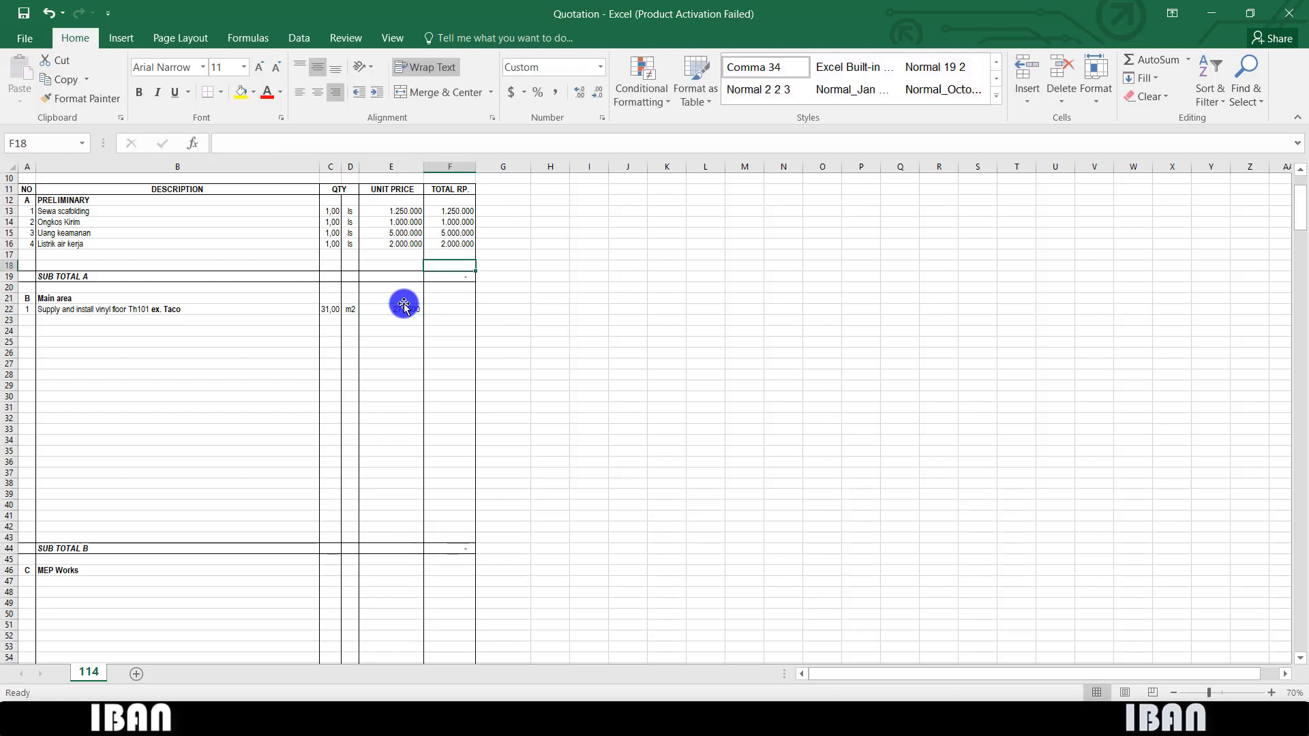
key("ctrl+c")
key("Down")
key("Down")
key("Down")
key("Down")
key("Down")
key("Down")
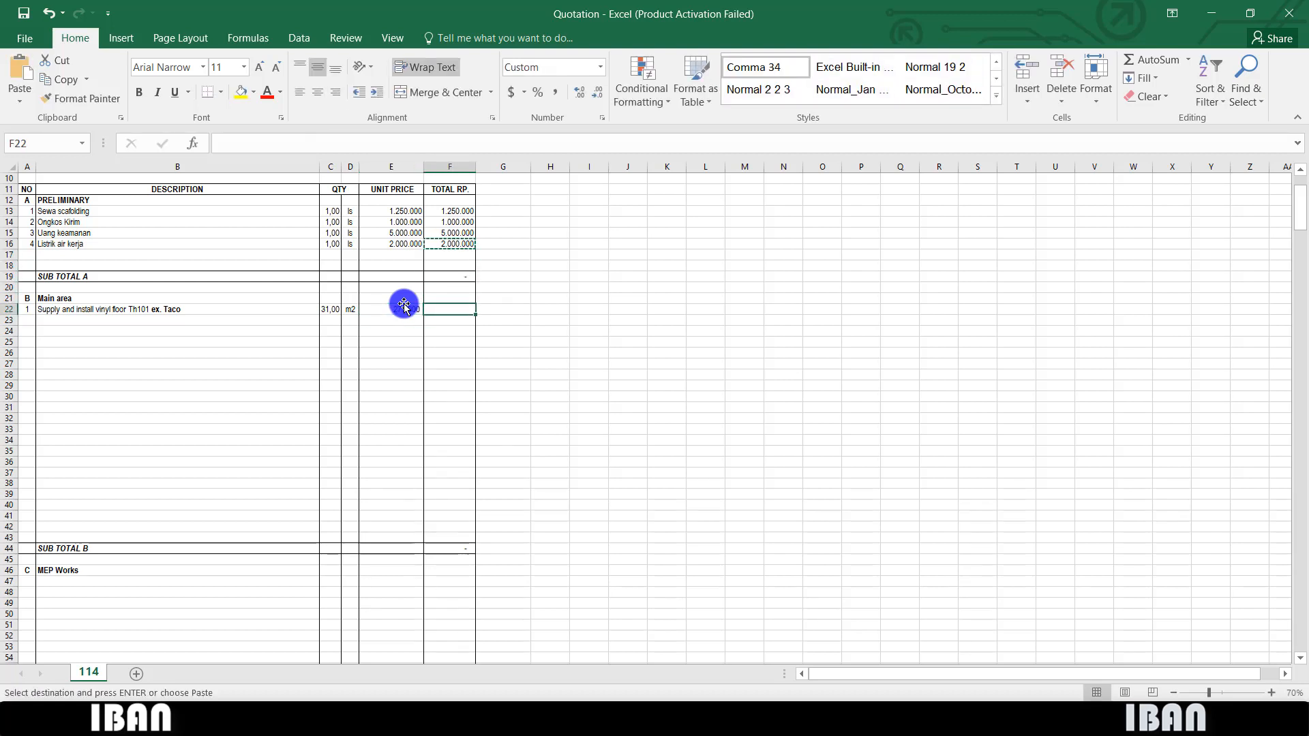
key("ctrl+v")
key("Escape")
- Fill the SUB TOTAL A cell F19 with a SUM of the preliminary totals F13:F18
left_click(444, 276)
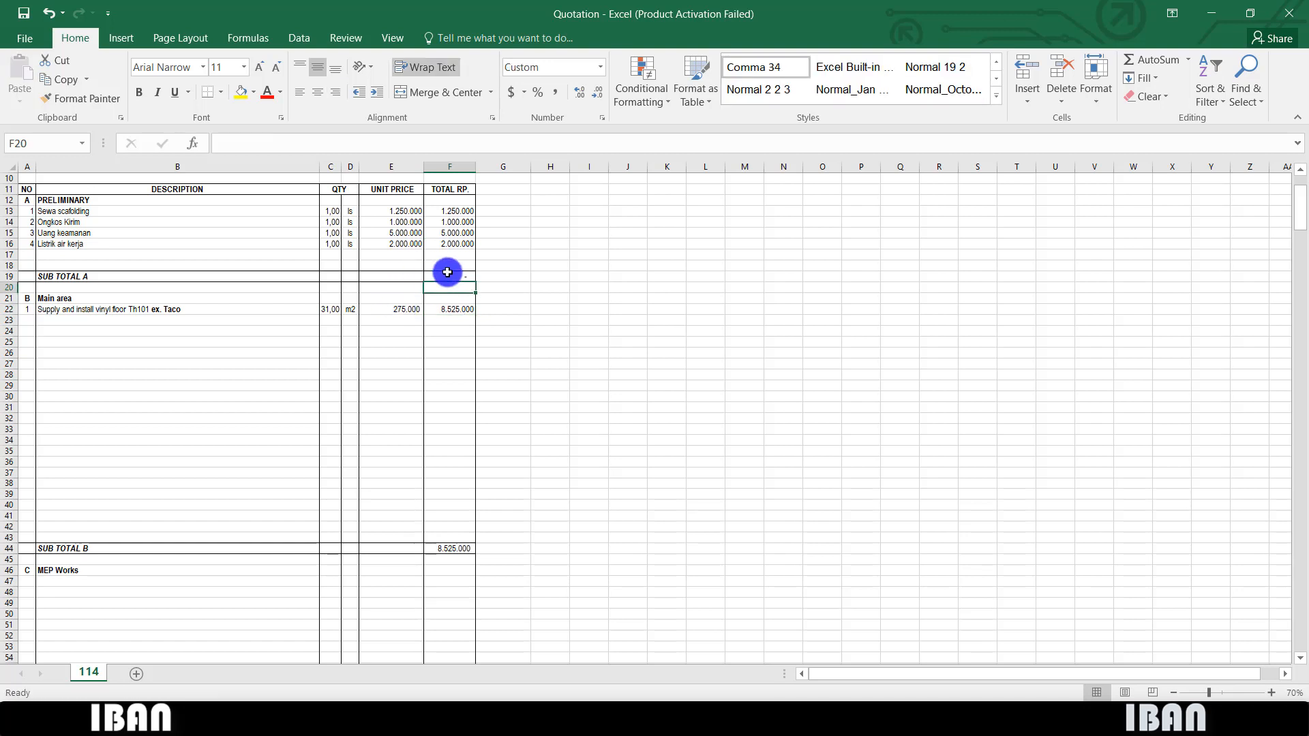
type("=s")
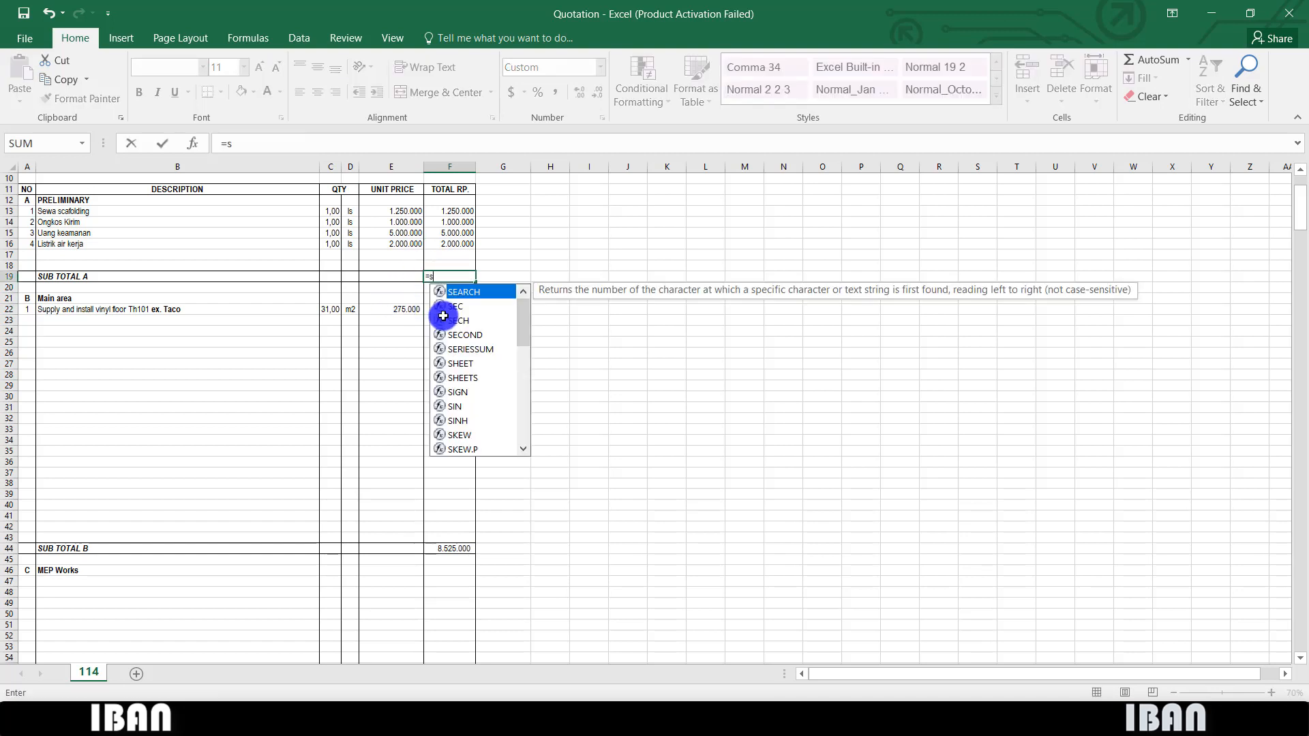
type("um(")
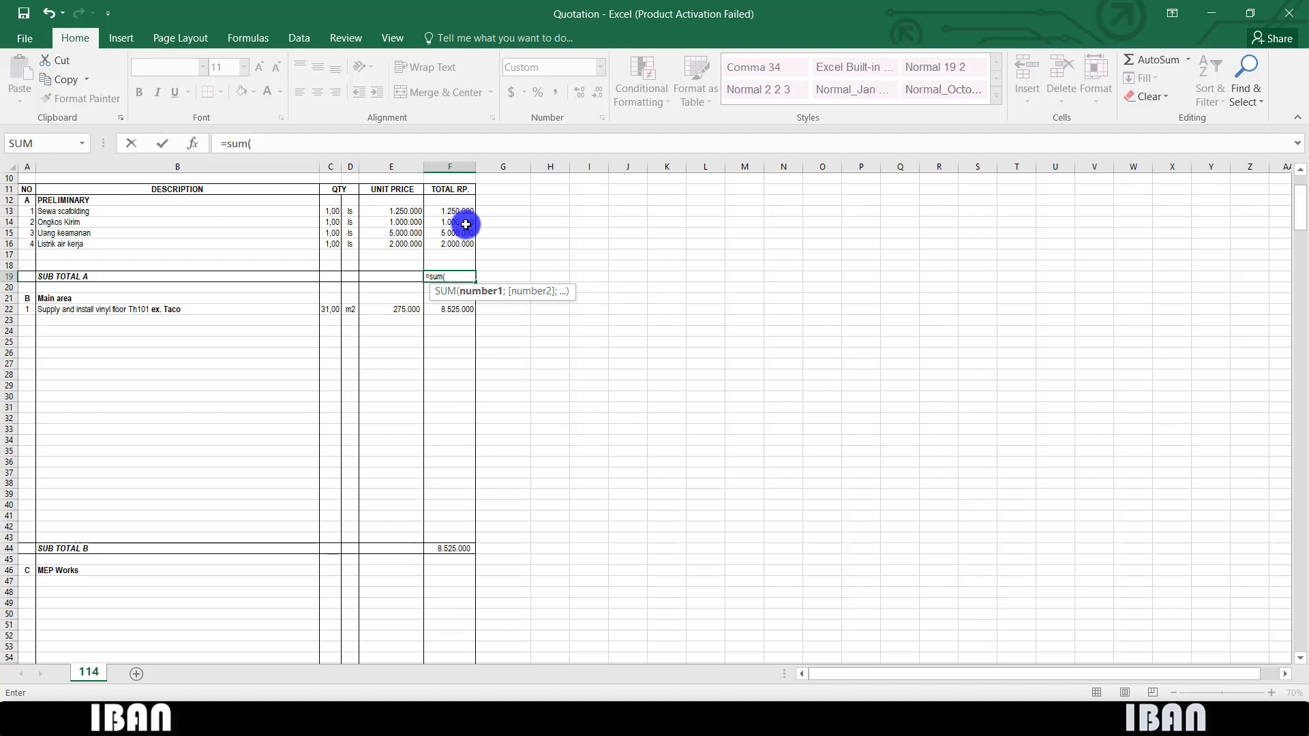
left_click_drag(462, 211, 461, 266)
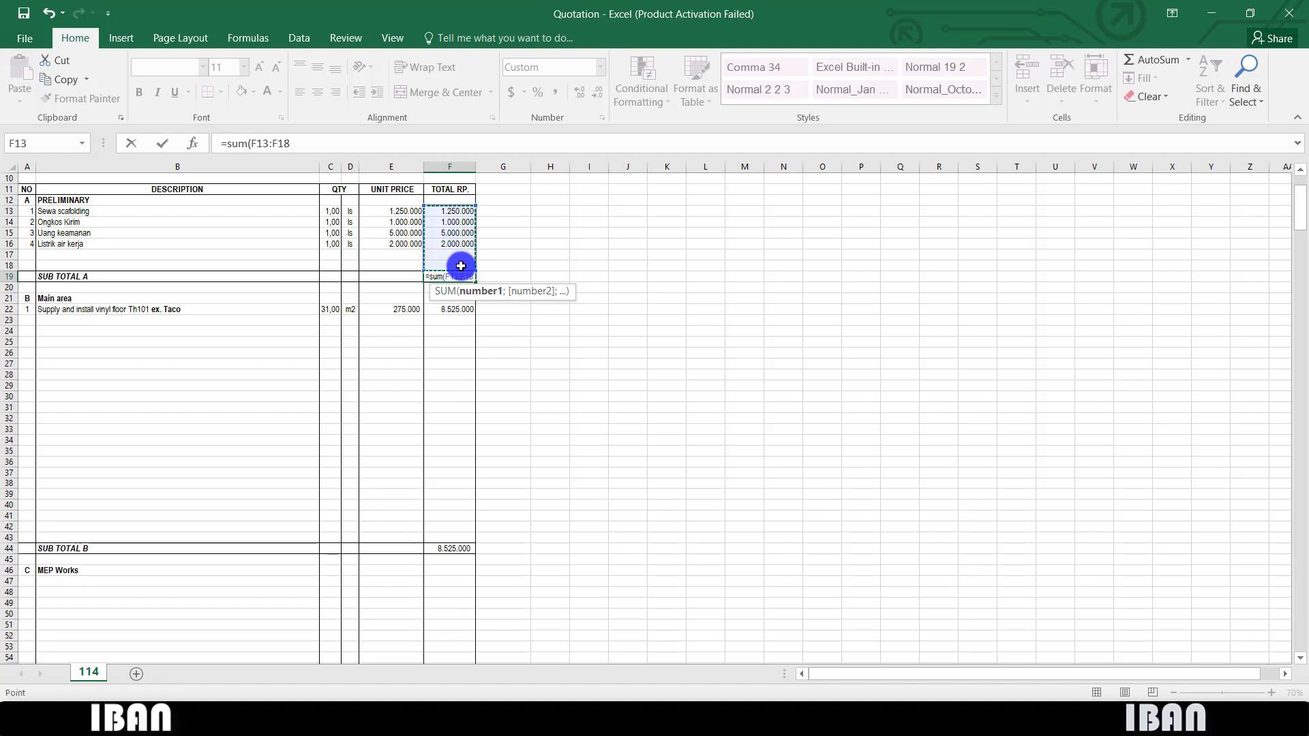
key("Return")
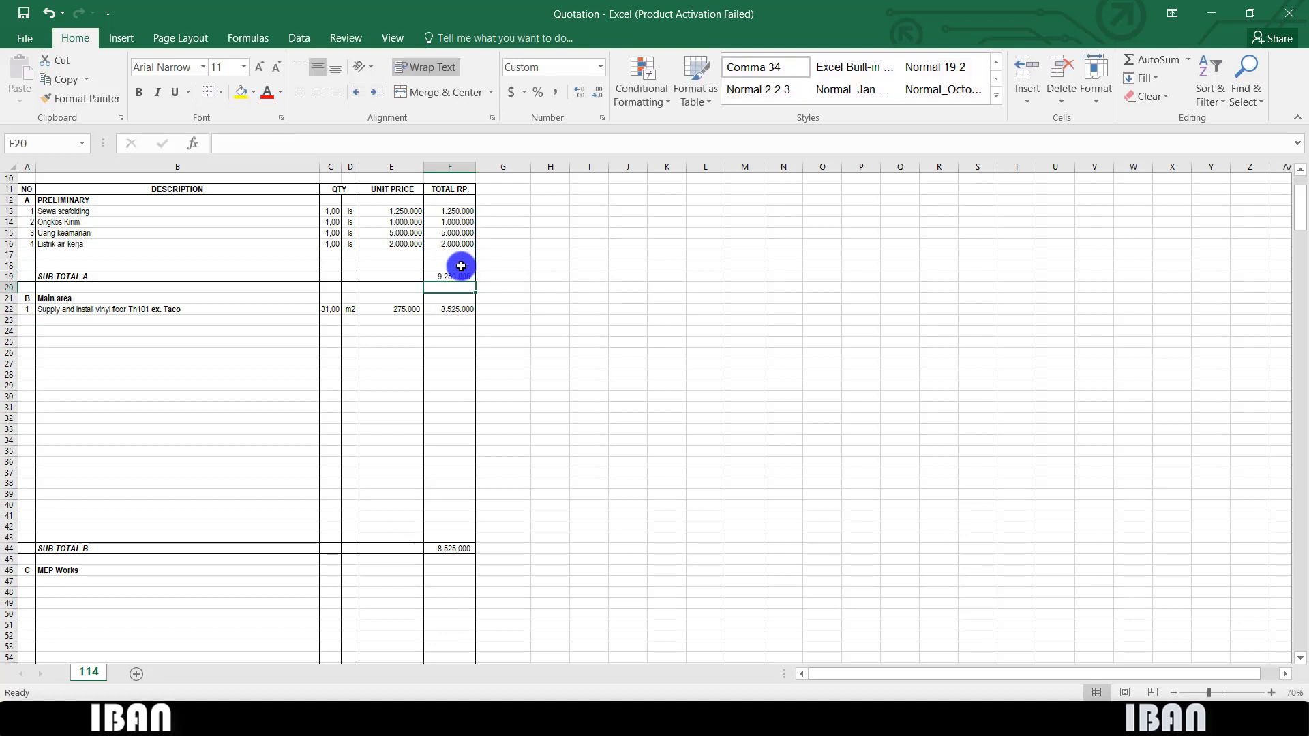
- Switch to the 40-72.dwg drawing in AutoCAD, draw a rectangle over the terrace floor and read its area in the properties
left_click(27, 320)
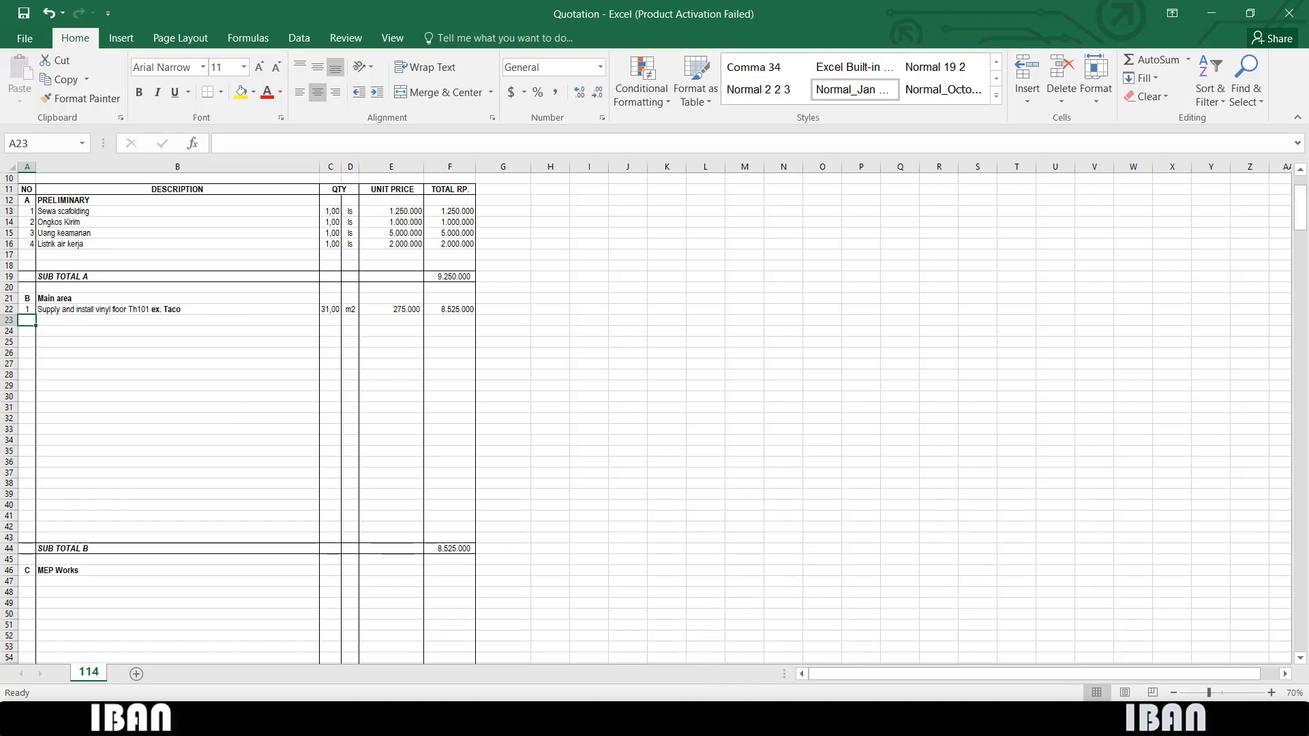
left_click(837, 718)
scroll(874, 431, "down", 10)
scroll(955, 475, "up", 15)
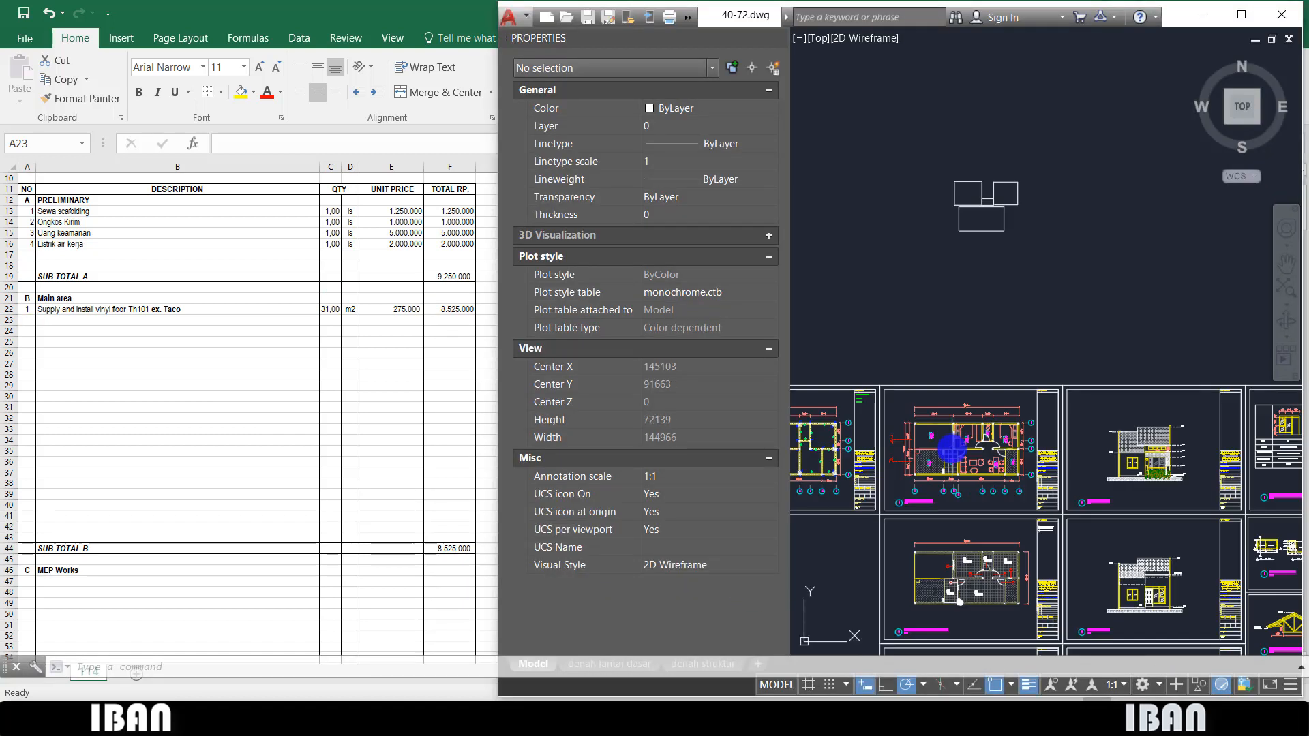
scroll(1031, 484, "down", 3)
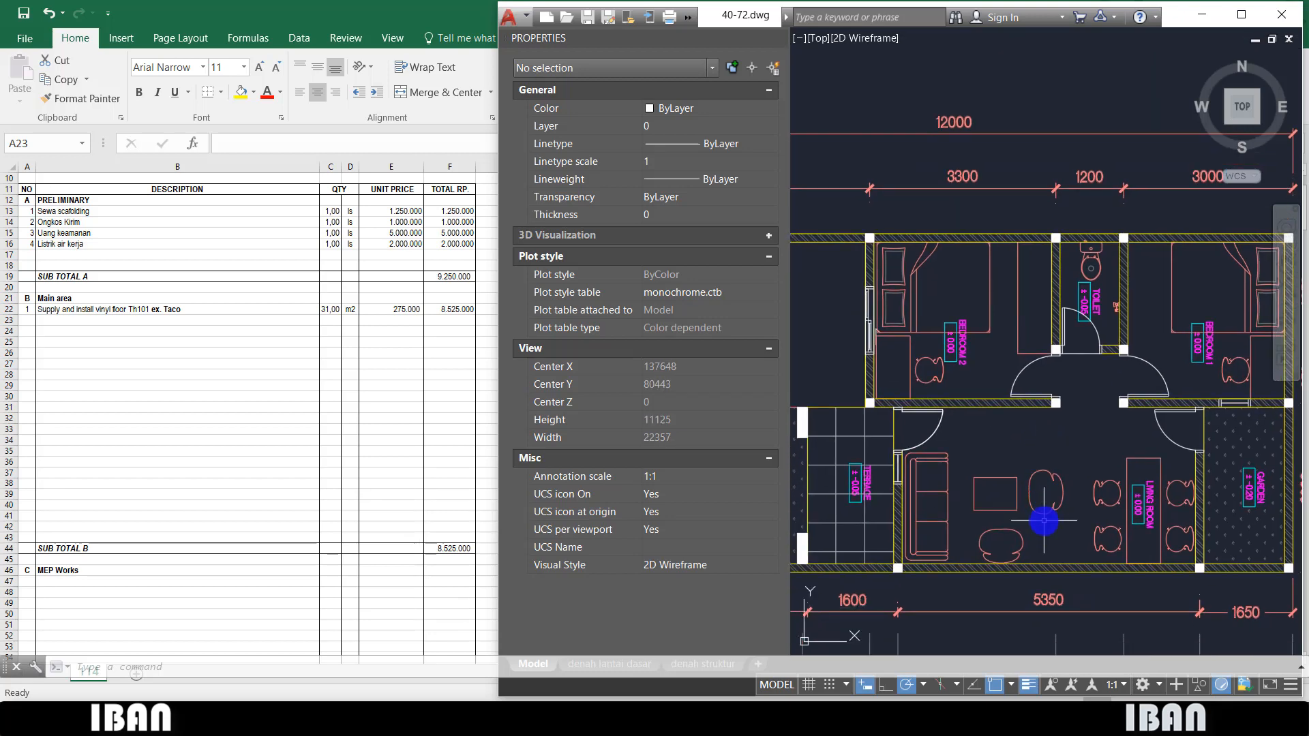
scroll(1007, 334, "up", 1)
scroll(1036, 353, "up", 2)
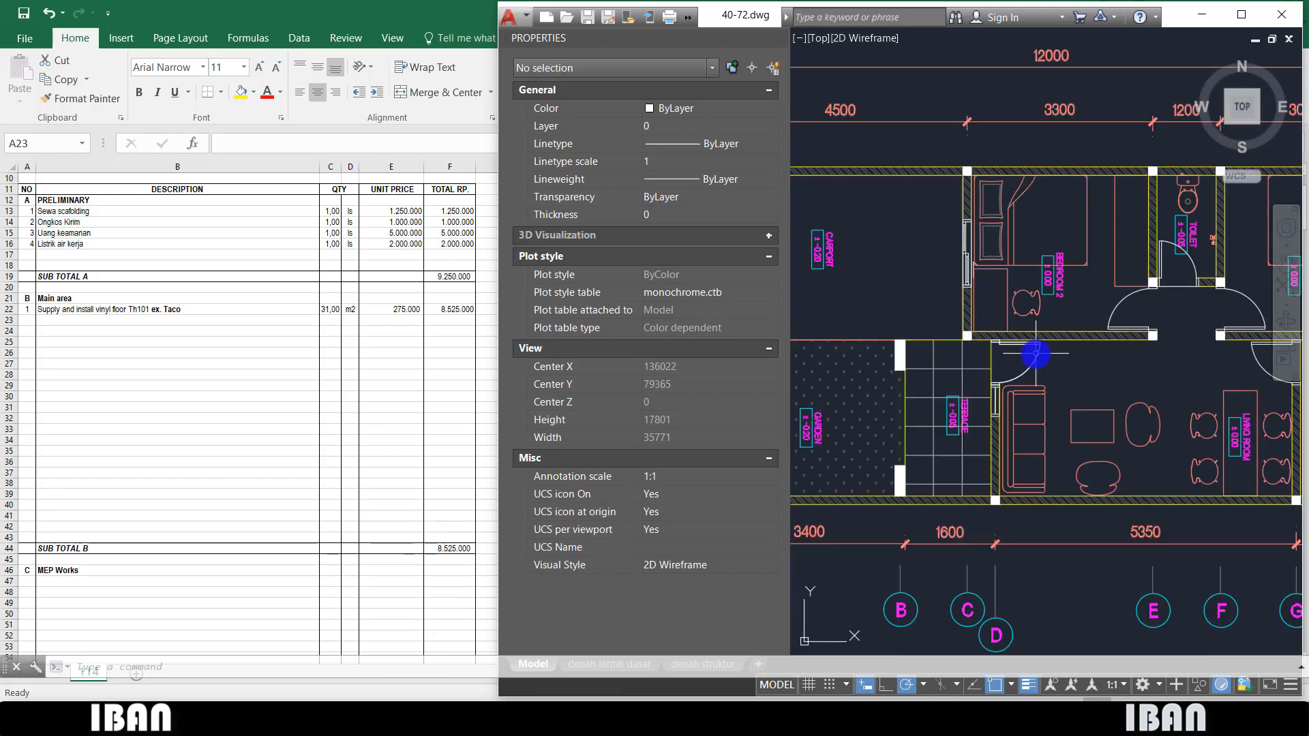
scroll(928, 358, "up", 2)
type("rec")
key("Return")
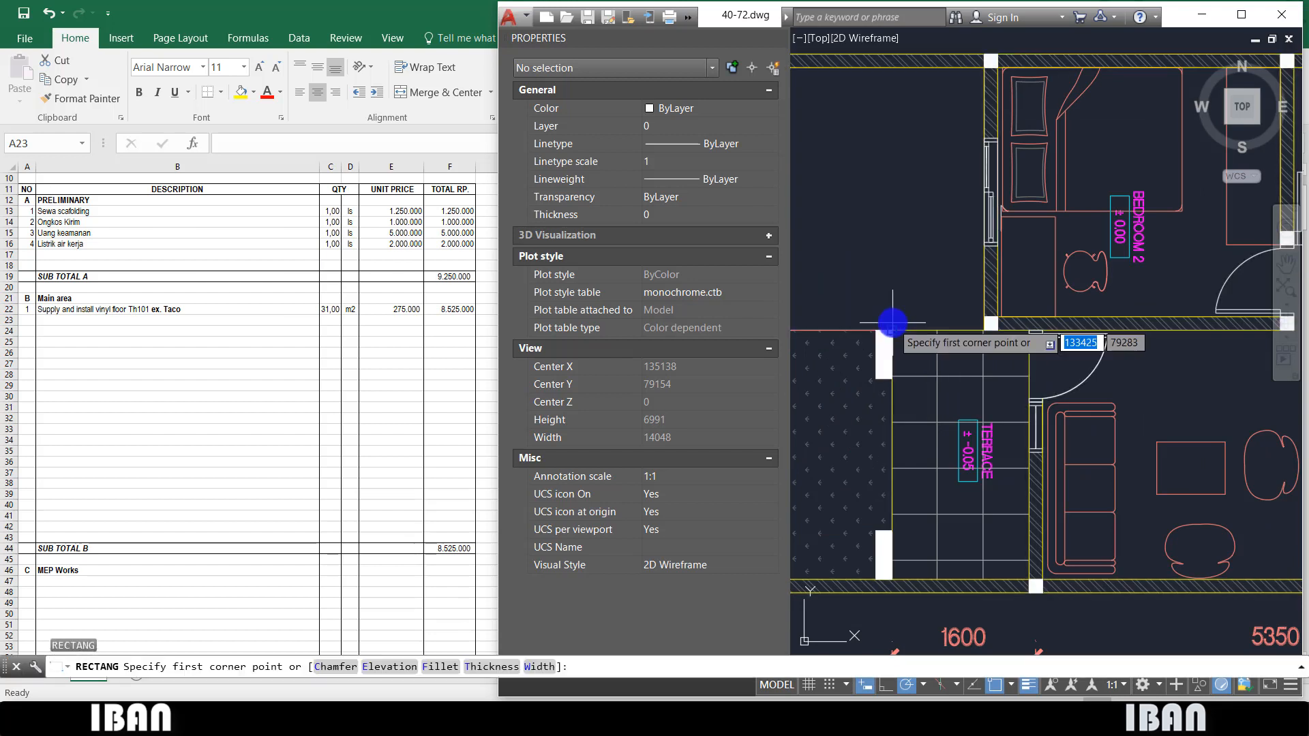
left_click(894, 337)
left_click(1035, 583)
key("Escape")
left_click(892, 478)
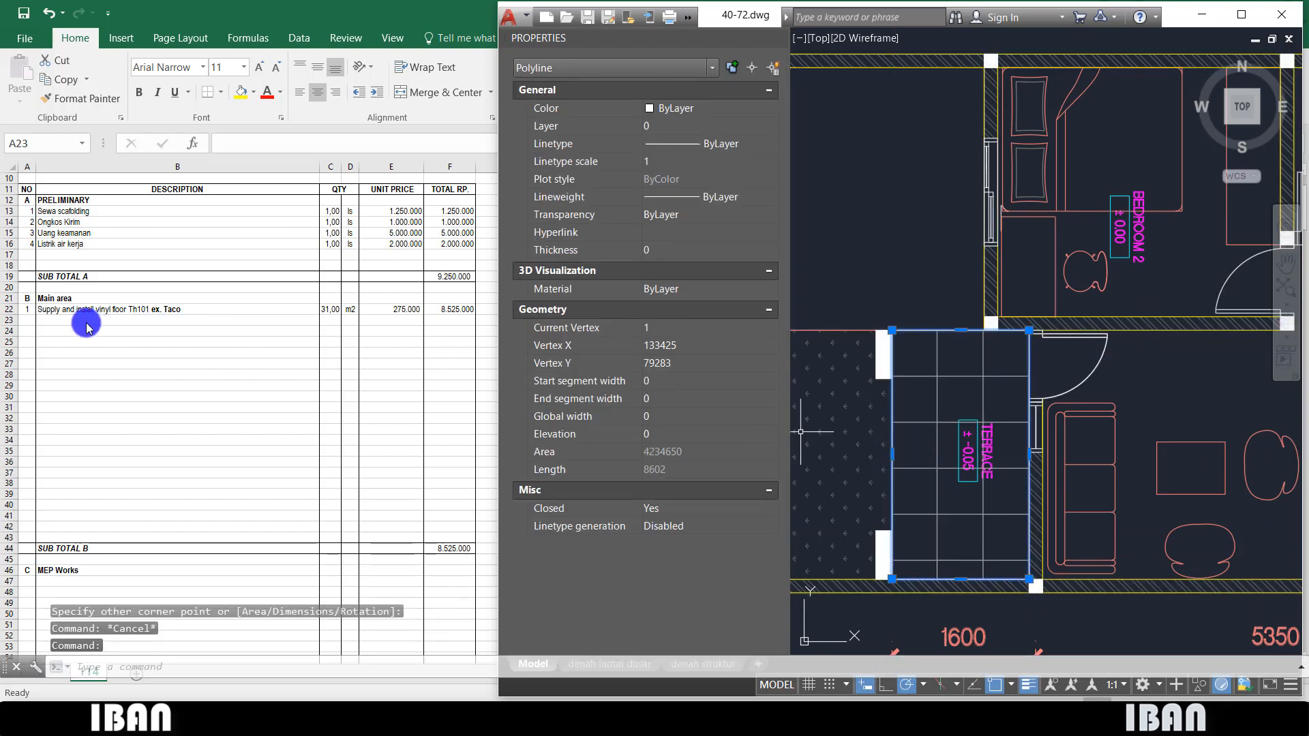
- Back in the Excel quotation, add item 2 in row 23 with the description "Supply and install ceramic outdoor ex. Roman"
left_click(29, 322)
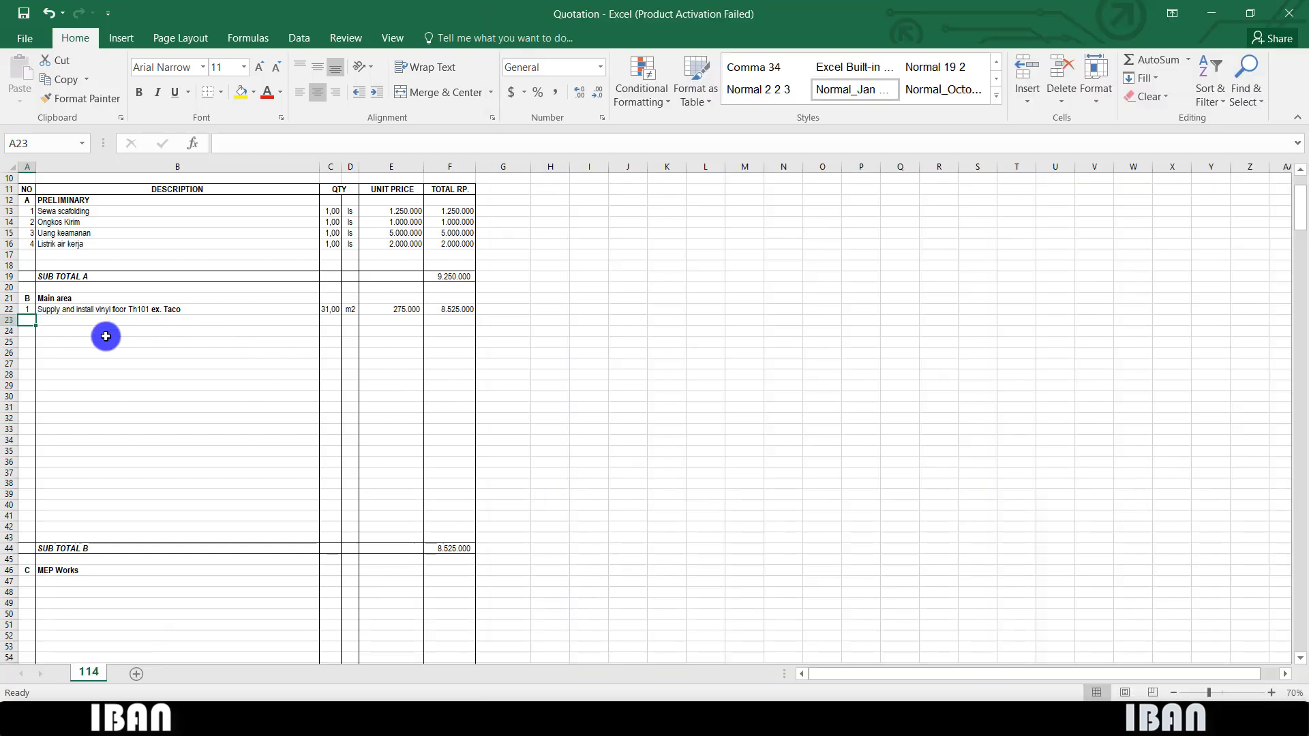
type("2")
key("Tab")
key("ctrl+apostrophe")
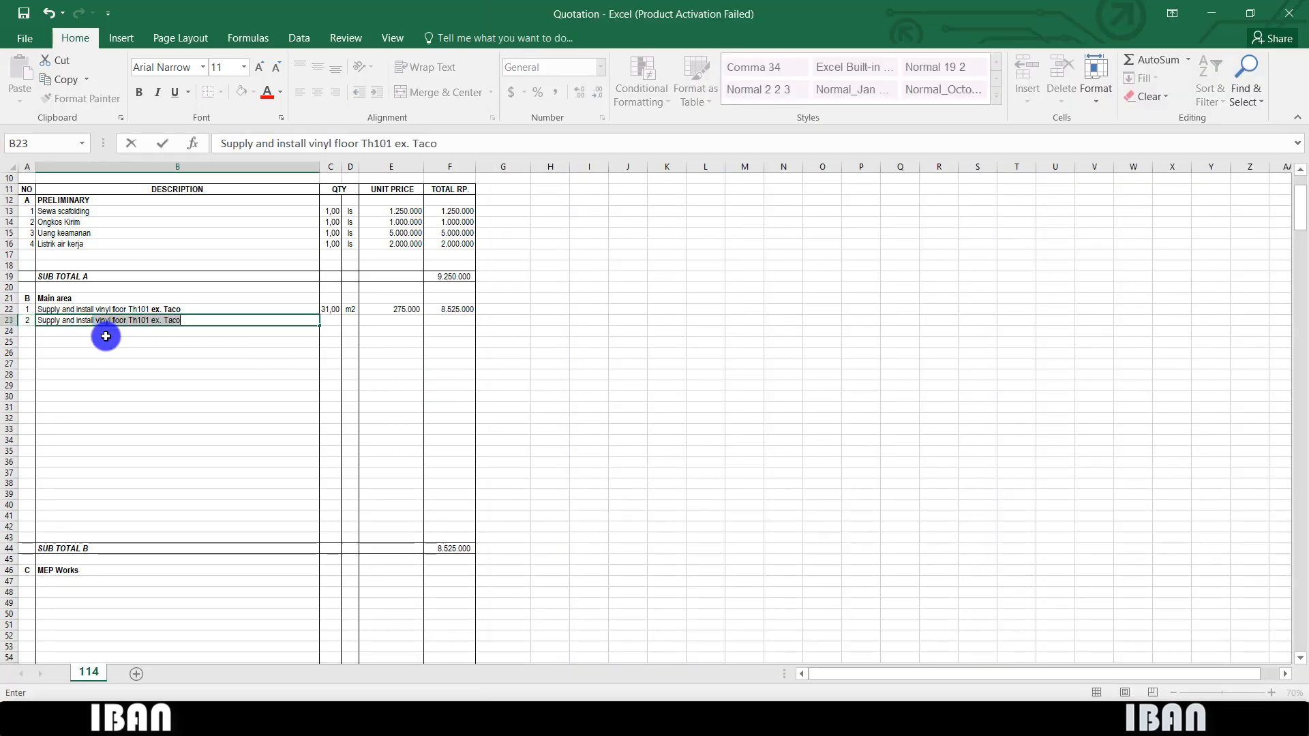
key("BackSpace")
key("BackSpace")
key("BackSpace")
key("BackSpace")
key("BackSpace")
key("BackSpace")
key("BackSpace")
key("BackSpace")
key("BackSpace")
key("BackSpace")
key("BackSpace")
key("BackSpace")
key("BackSpace")
key("BackSpace")
key("BackSpace")
key("BackSpace")
key("BackSpace")
key("BackSpace")
key("BackSpace")
key("BackSpace")
type("ceramic")
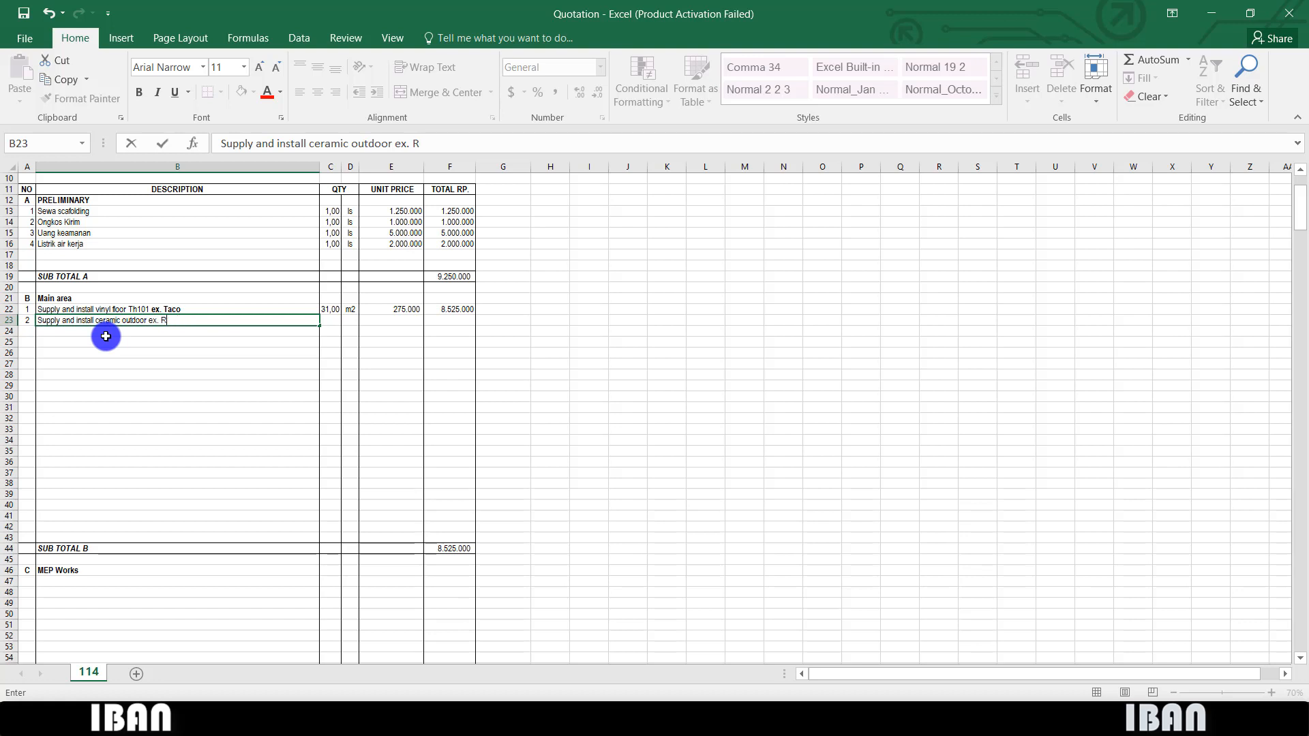
type("n")
key("shift+Left")
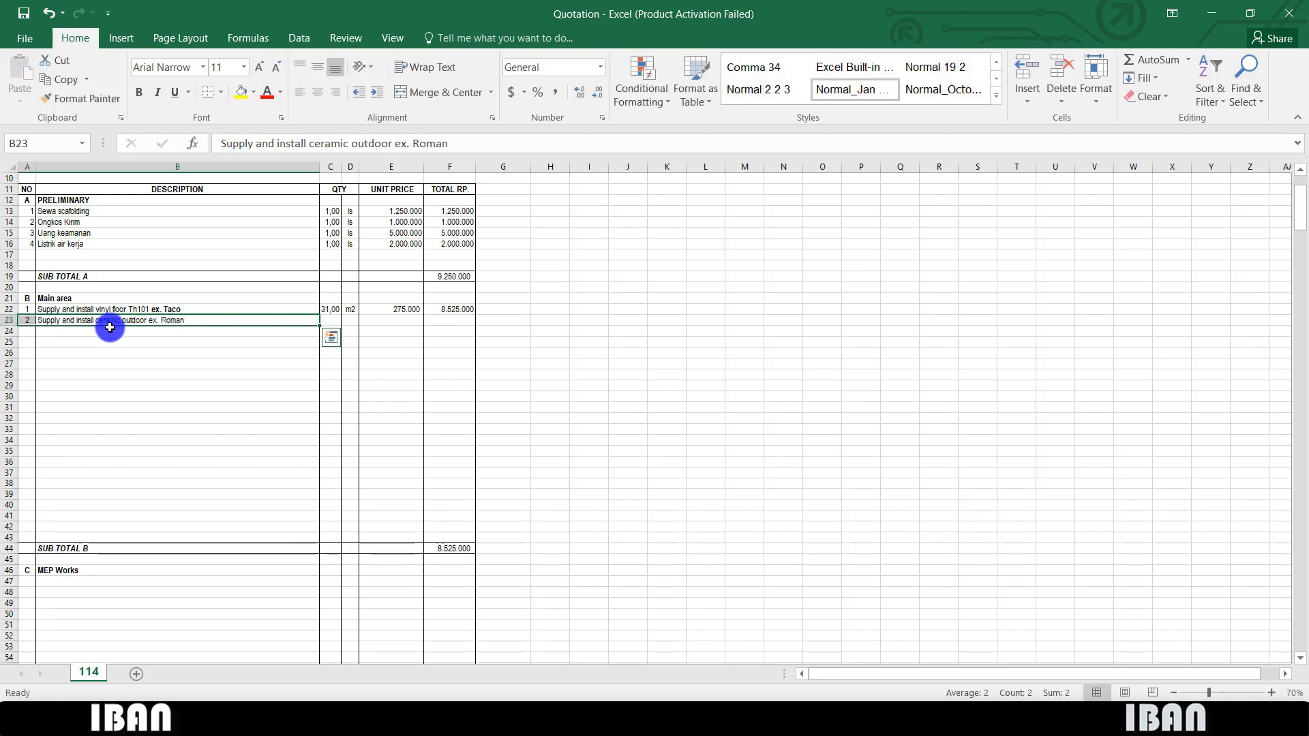
- Make only the text "ex. Roman" bold in the B23 description
double_click(144, 316)
double_click(152, 321)
left_click_drag(149, 321, 249, 328)
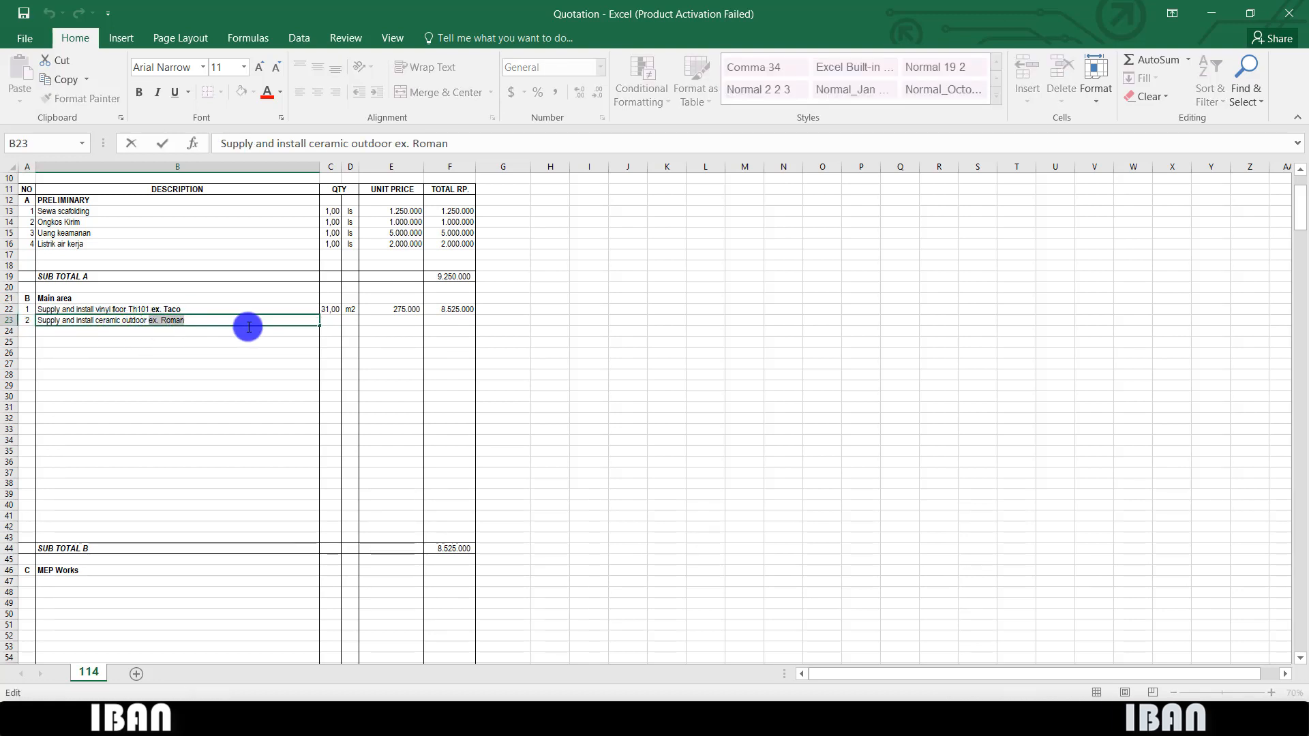
key("ctrl+b")
key("Tab")
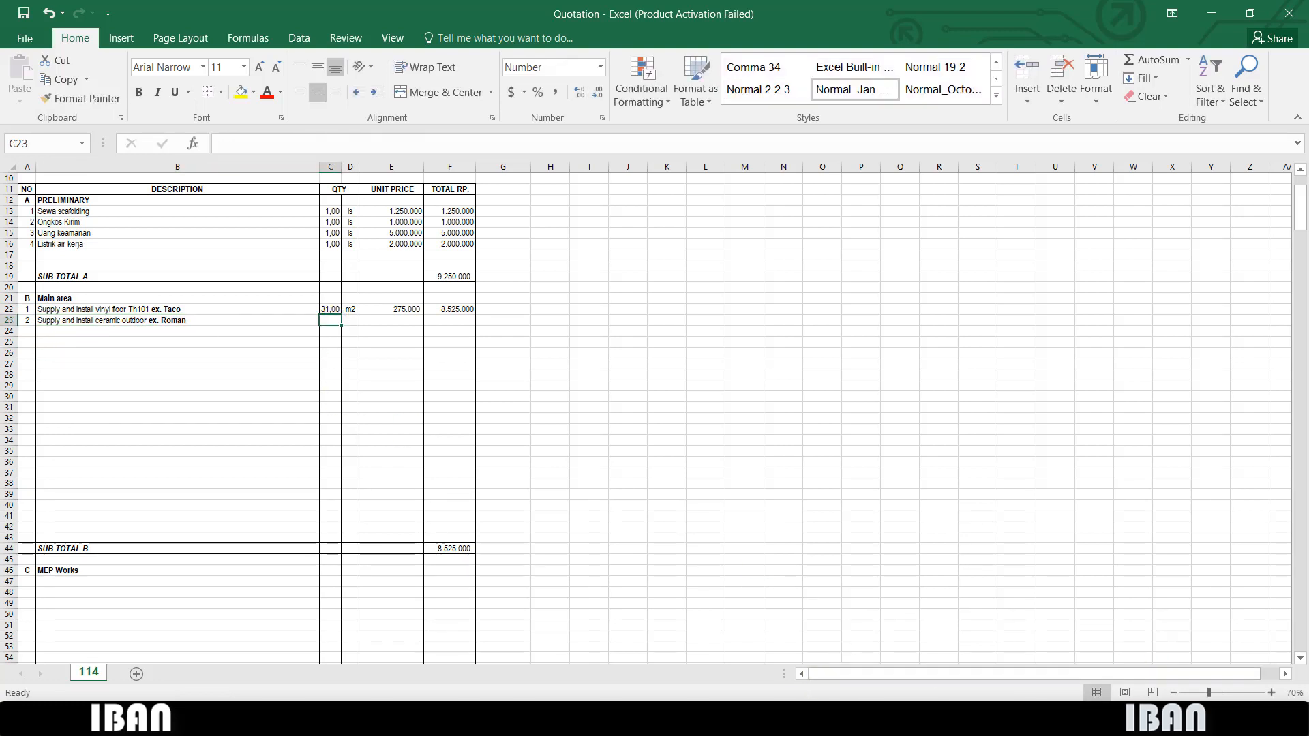
- Enter the outdoor ceramic quantity 4,5 in C23 with the unit m2 in D23
left_click(847, 666)
left_click(325, 322)
type("4,5")
key("Tab")
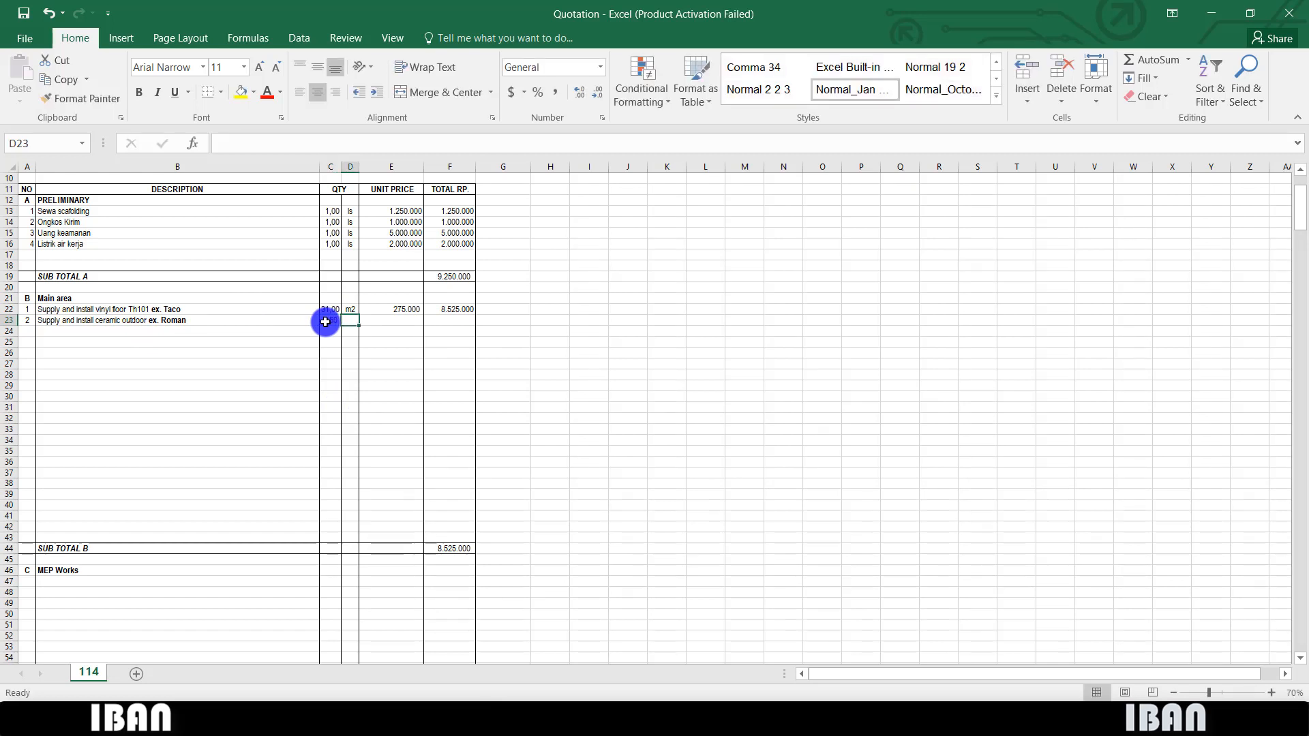
type("m2")
key("Tab")
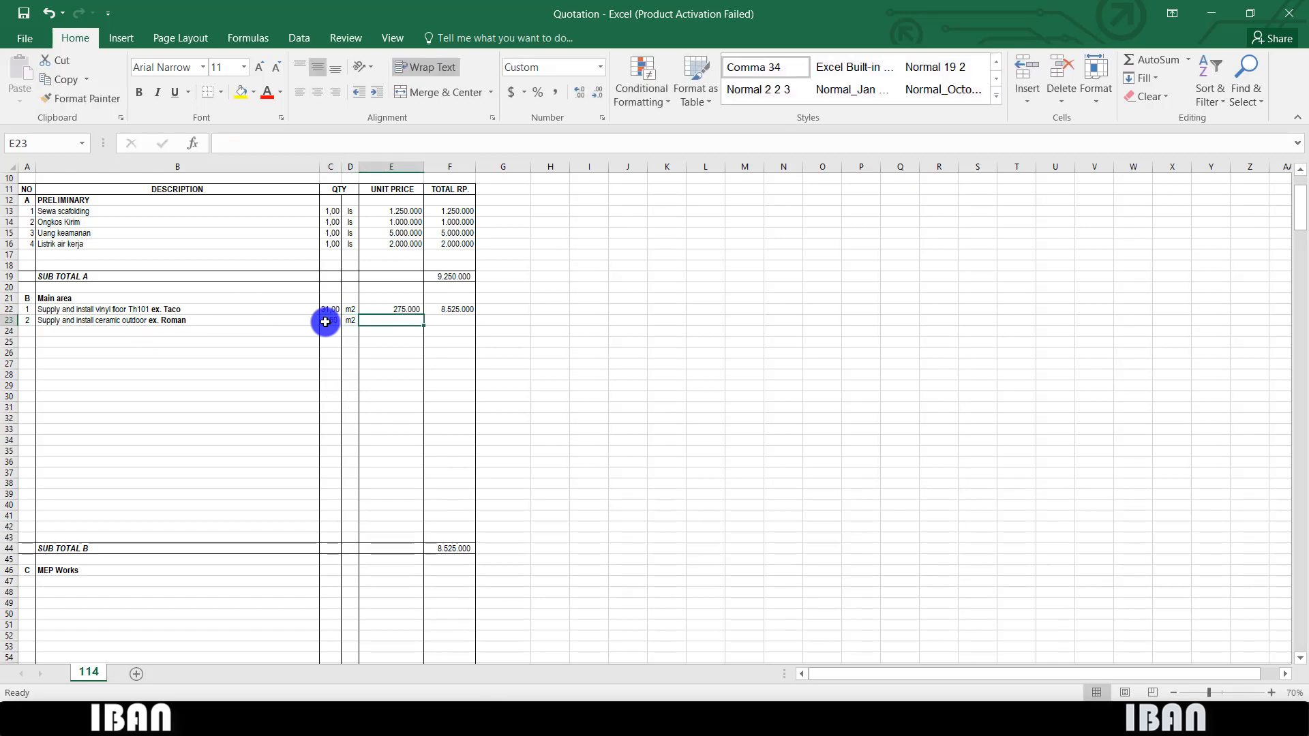
- Set the outdoor ceramic unit price in E23 to 325000
key("Left")
key("Left")
key("Left")
key("Right")
key("Right")
key("Right")
type("32")
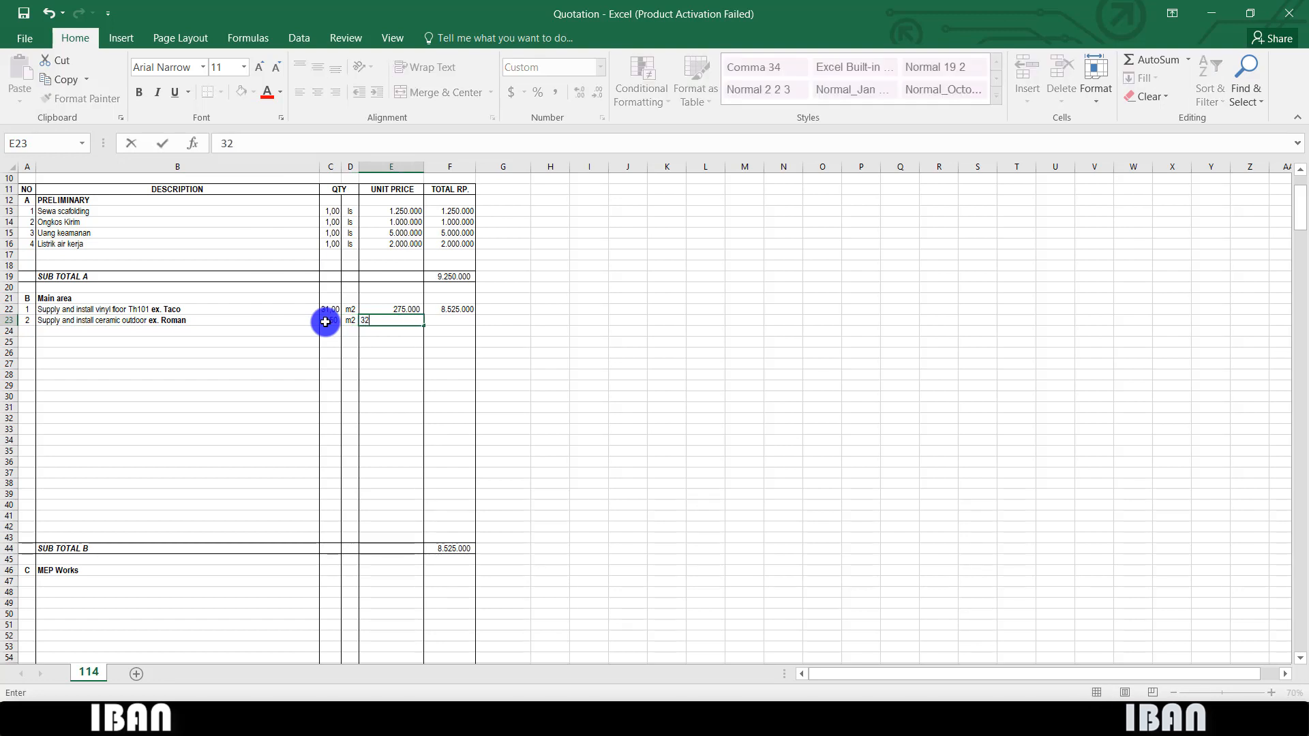
key("Return")
- Copy the vinyl floor total formula from F22 to F23 for the outdoor ceramic item
key("Right")
key("Up")
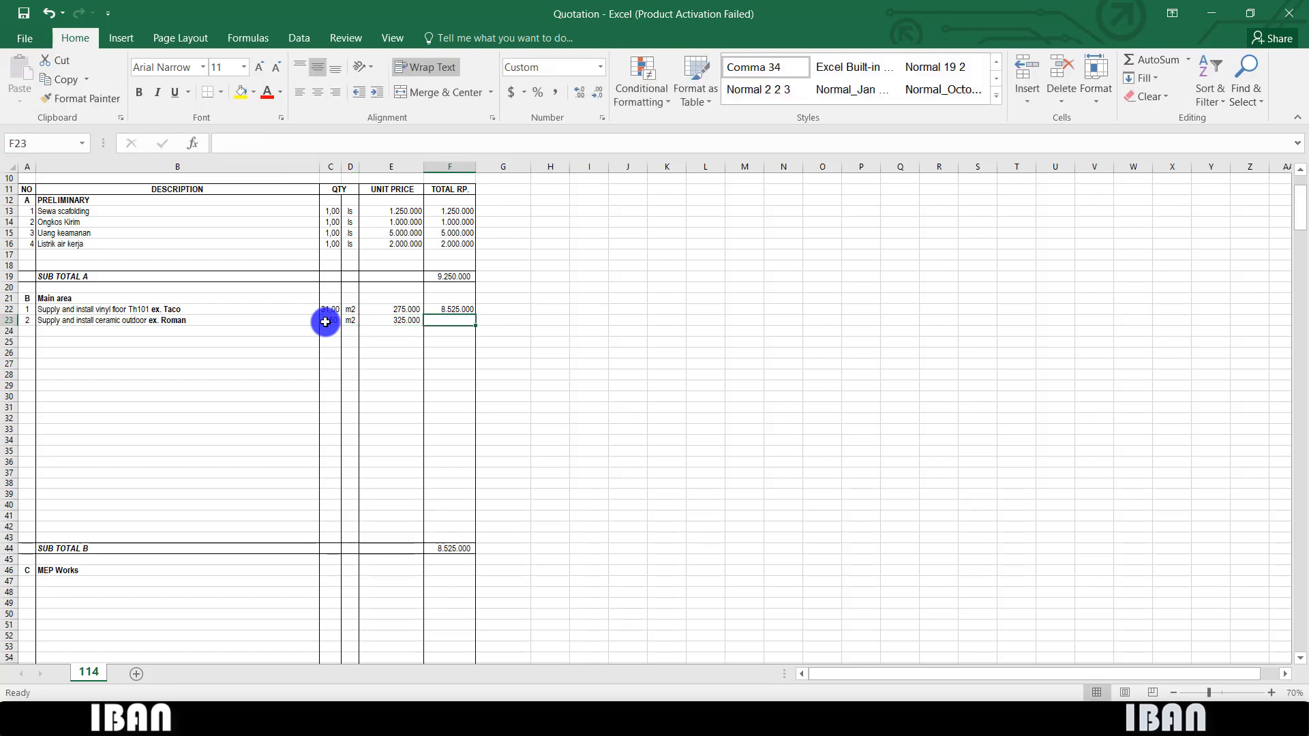
key("Up")
key("ctrl+c")
key("Down")
key("ctrl+v")
key("Escape")
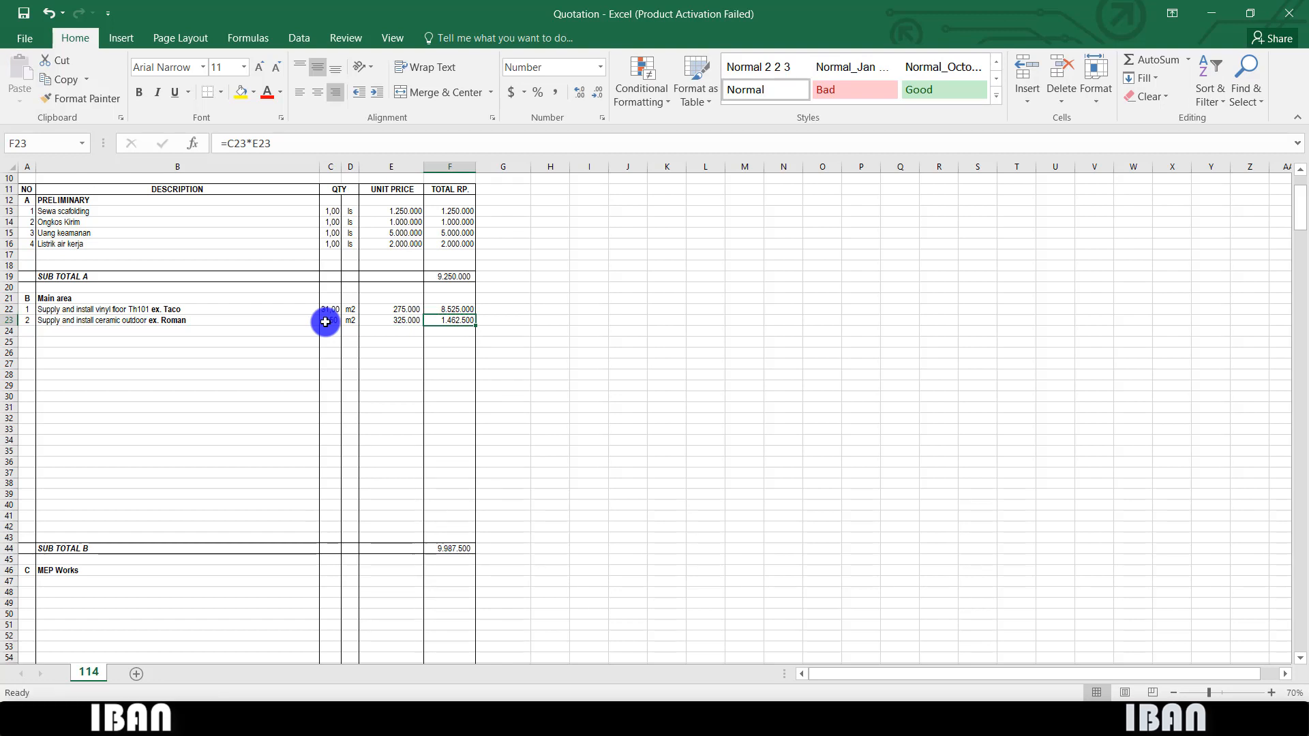
- Return to the AutoCAD floor plan, clear the terrace rectangle selection and examine the layout of the toilet, bedrooms and living room
left_click(720, 719)
scroll(989, 375, "down", 5)
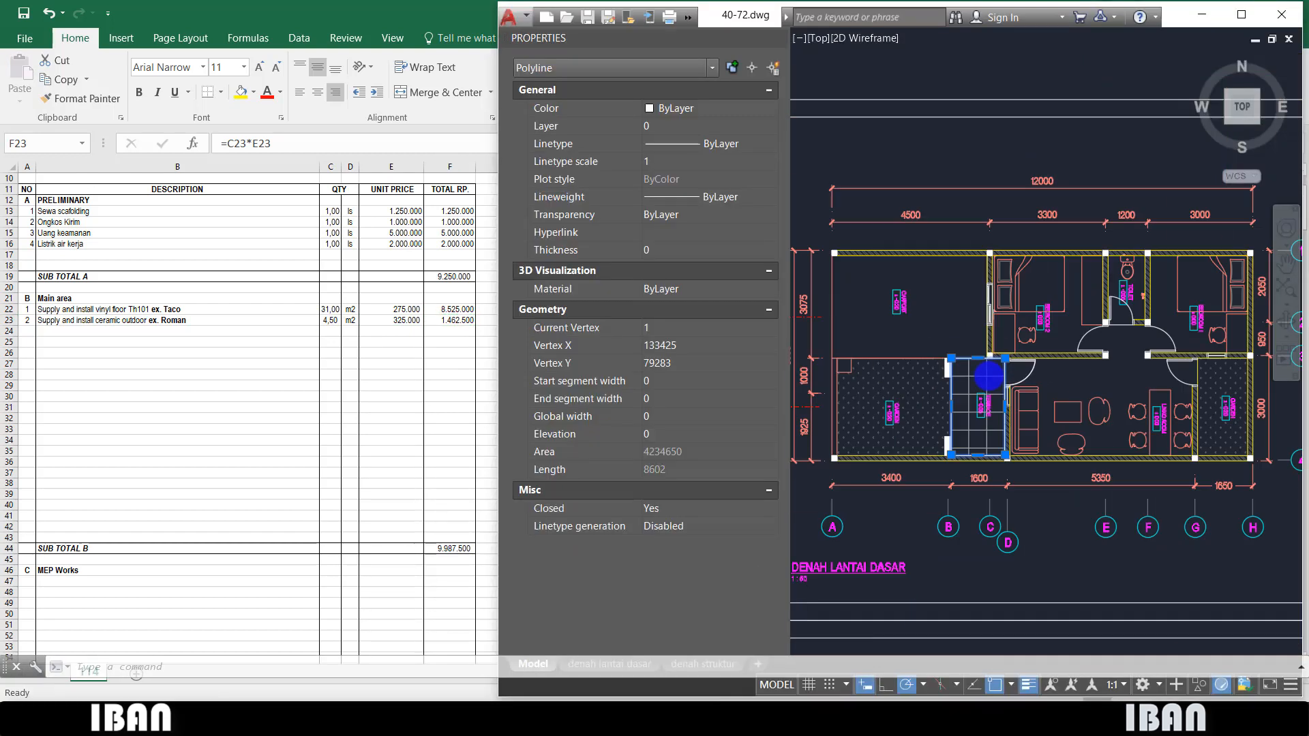
scroll(989, 376, "down", 2)
mouse_move(1077, 327)
left_mouse_down()
mouse_move(1045, 345)
mouse_move(995, 343)
left_mouse_up()
scroll(1046, 345, "up", 4)
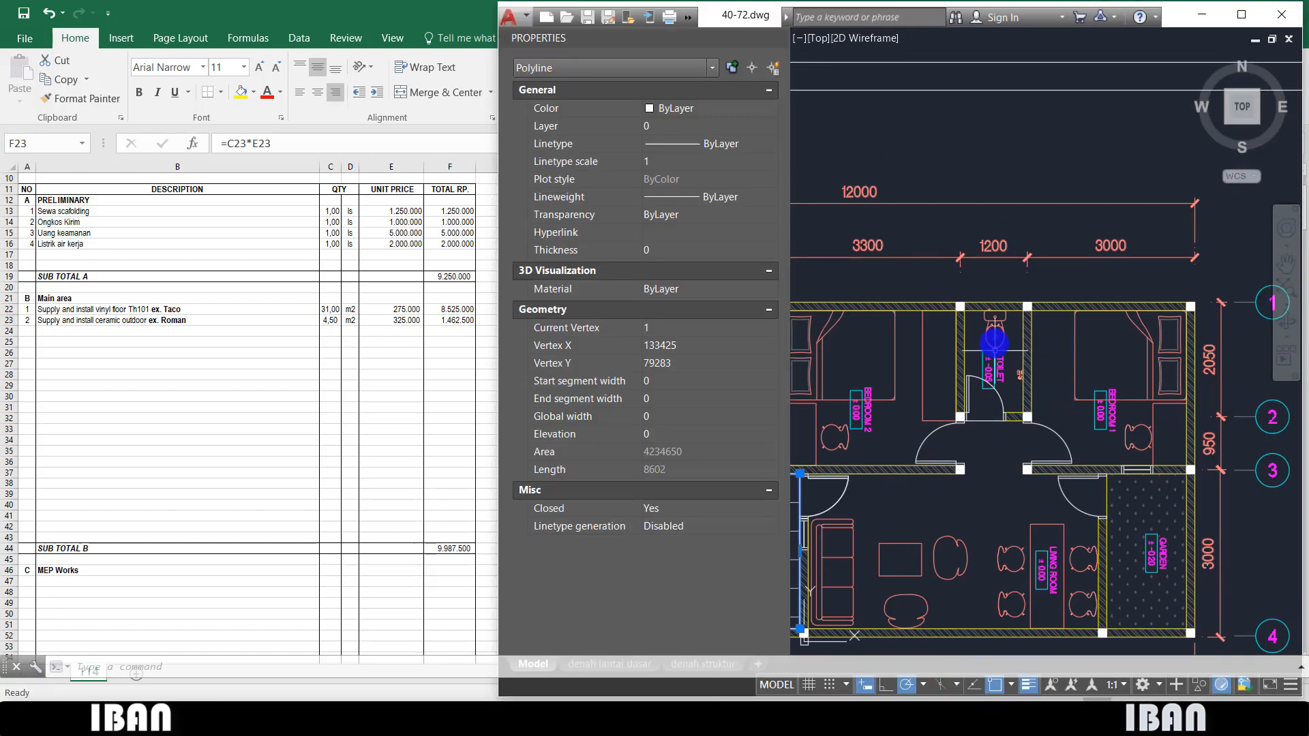
scroll(994, 343, "up", 2)
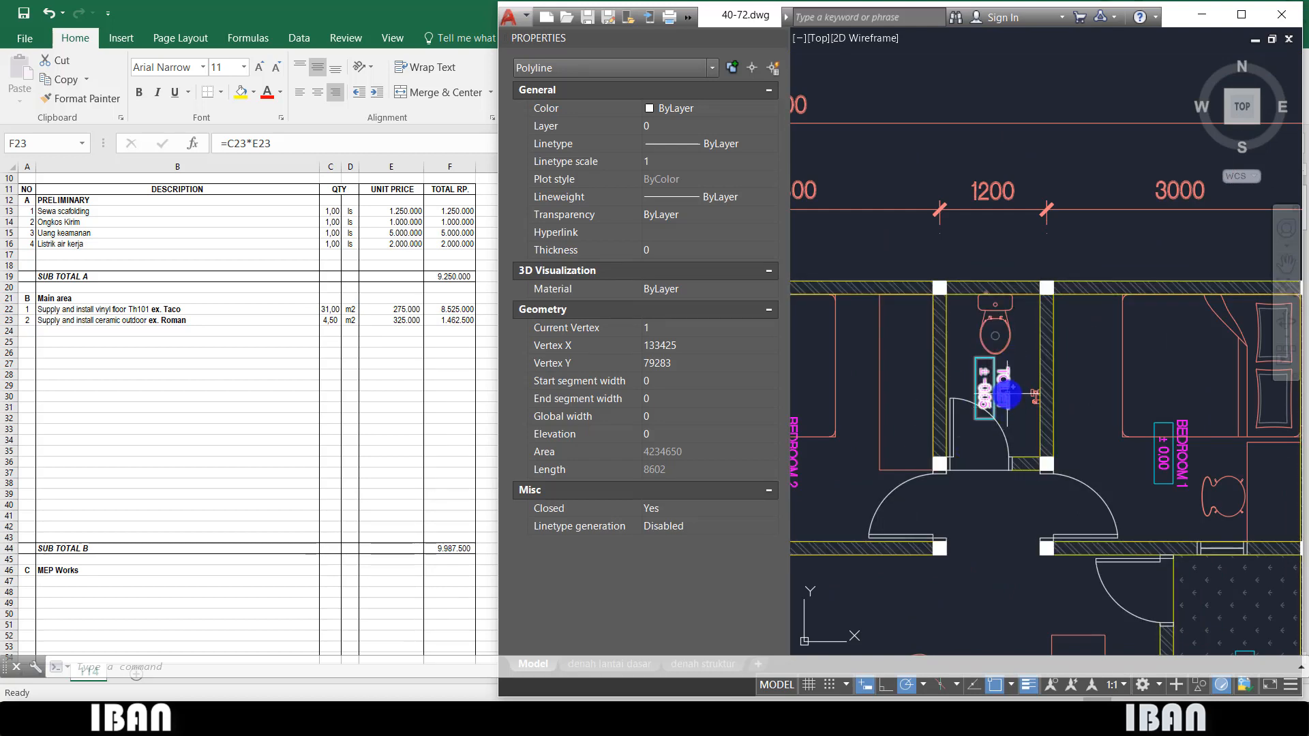
key("Escape")
key("Escape")
scroll(1007, 394, "down", 6)
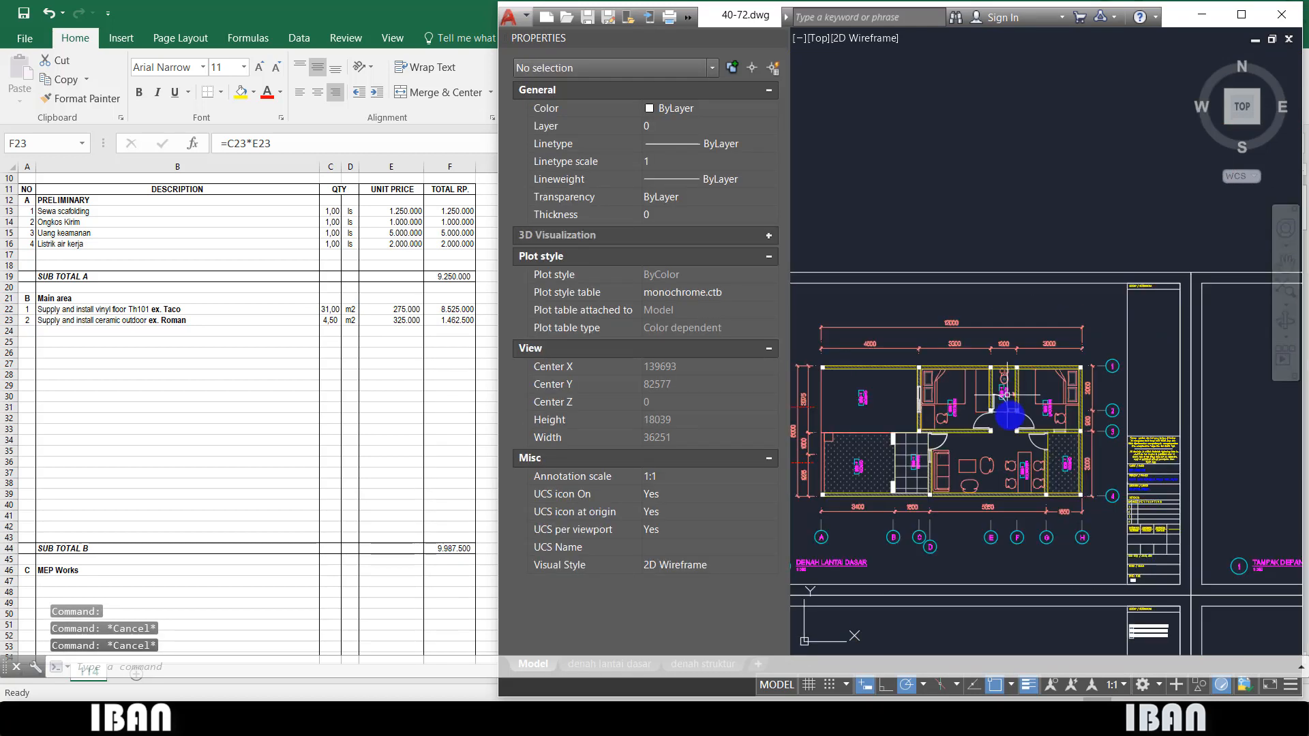
scroll(1005, 431, "up", 4)
mouse_move(988, 440)
left_mouse_down()
mouse_move(1011, 373)
mouse_move(1007, 411)
left_mouse_up()
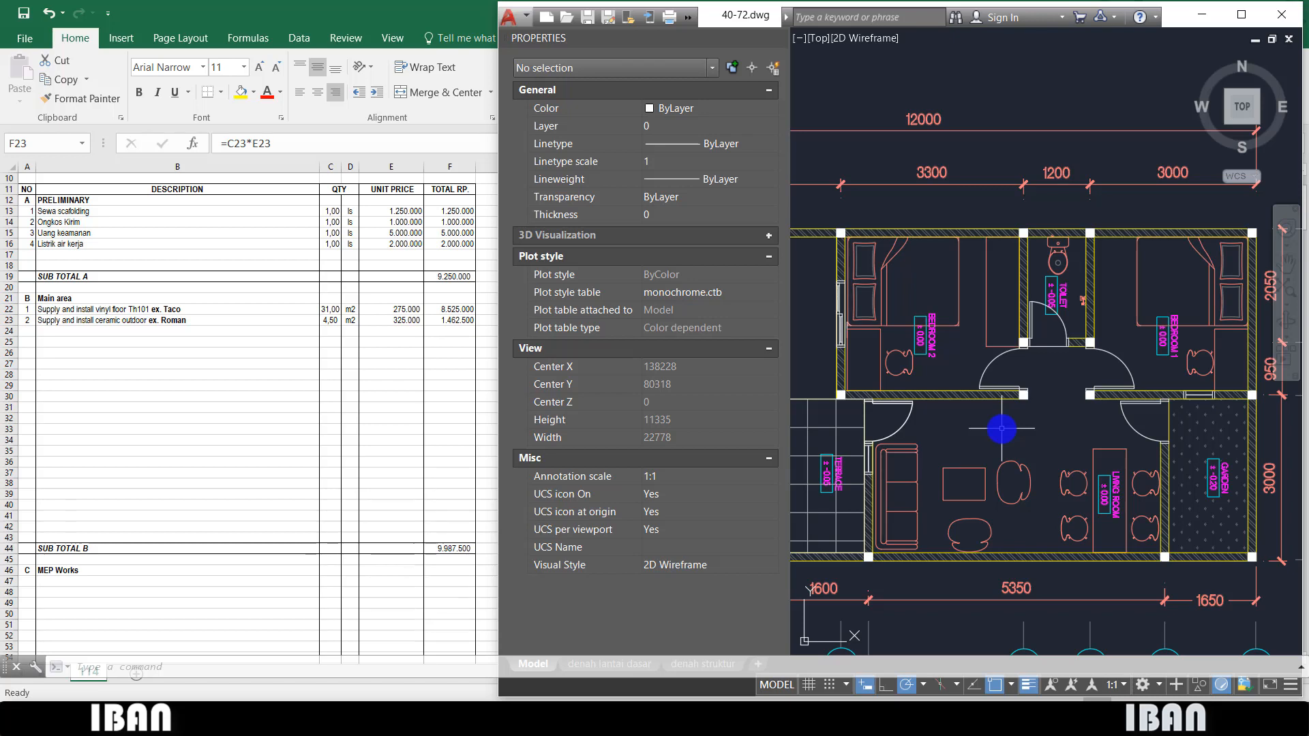
scroll(1002, 429, "up", 2)
scroll(1002, 428, "down", 1)
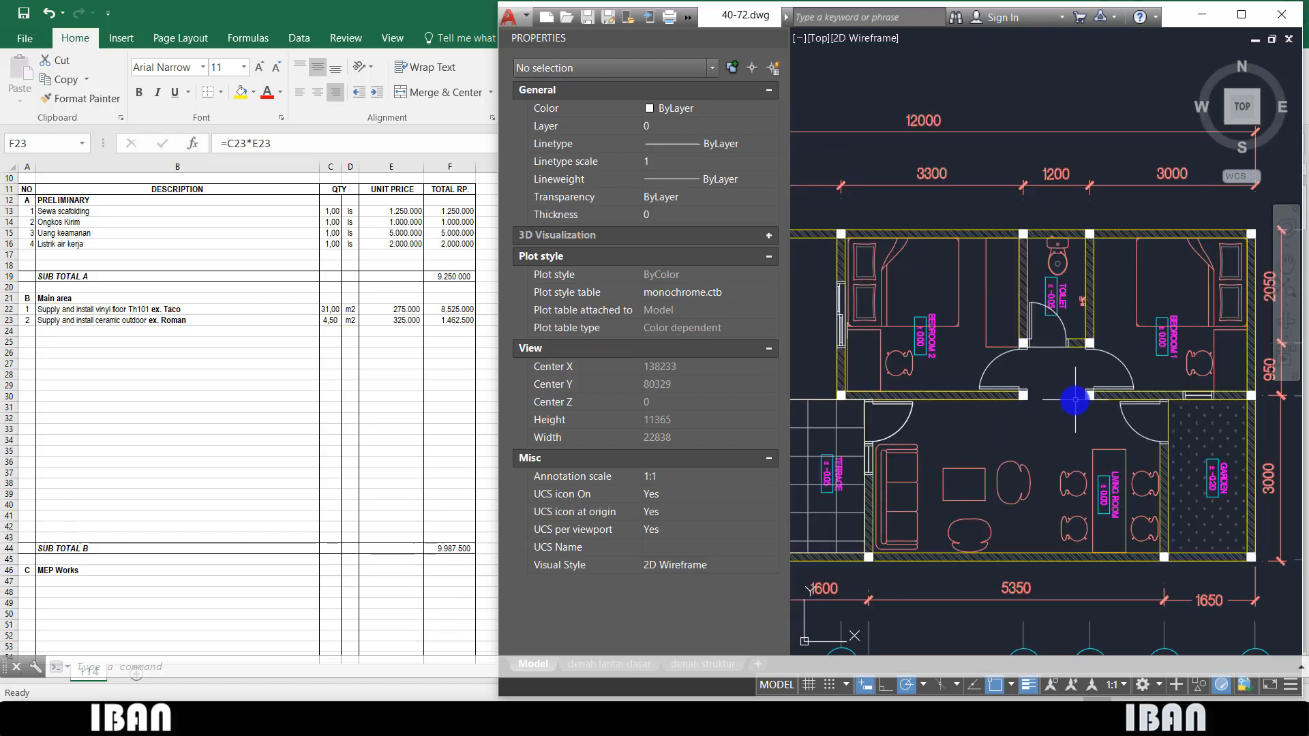
- Draw a rectangle along the inner wall faces of bedroom 1, from one corner to the opposite one
mouse_move(1073, 400)
left_mouse_down()
mouse_move(959, 444)
mouse_move(1046, 462)
mouse_move(991, 412)
left_mouse_up()
scroll(1055, 366, "up", 2)
type("rec")
key("Return")
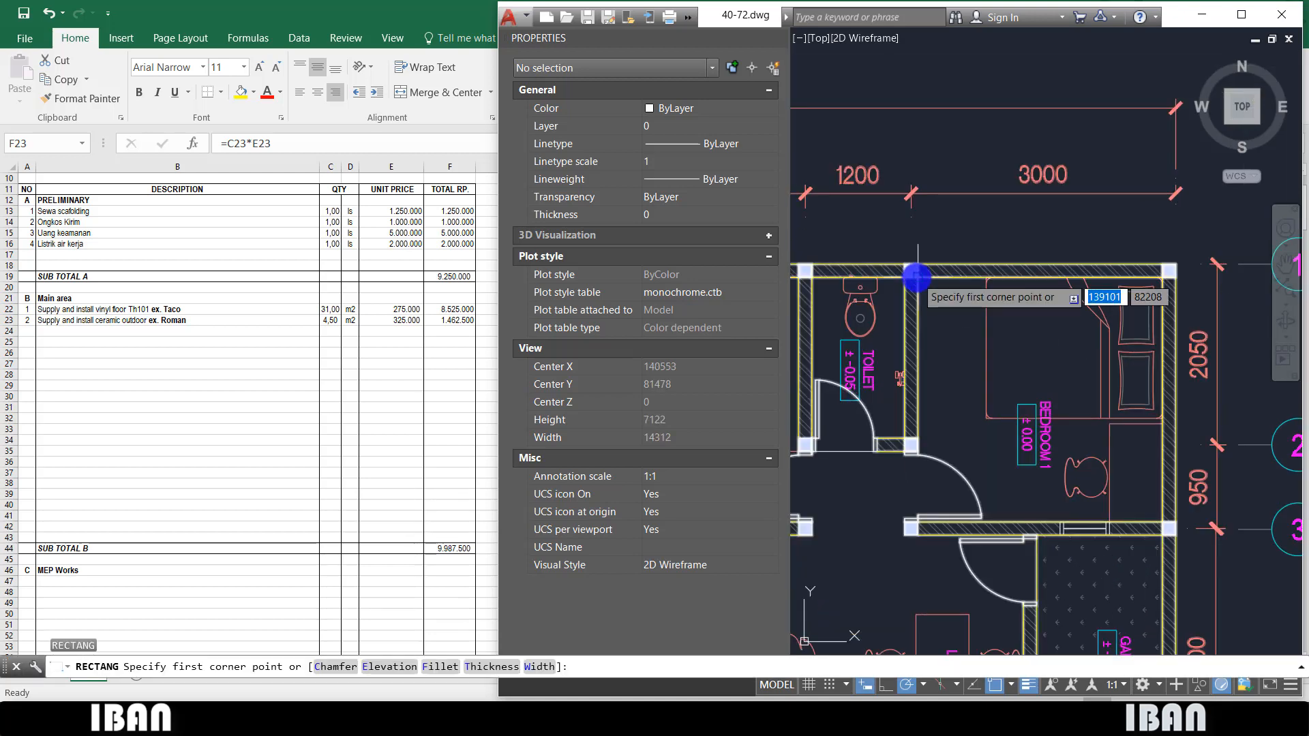
left_click(913, 280)
scroll(1159, 529, "up", 3)
left_click(1186, 548)
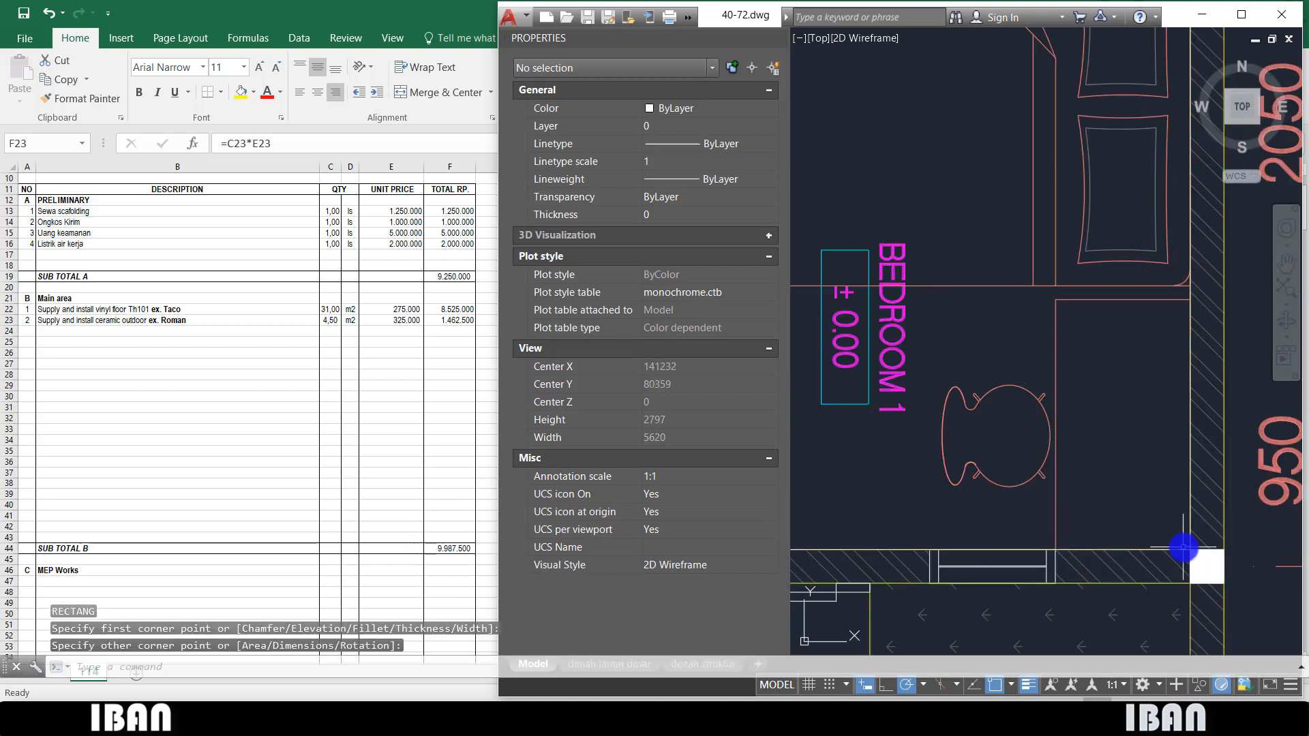
- Select the bedroom 1 rectangle and read its perimeter length in the properties
scroll(1184, 546, "down", 2)
key("Escape")
left_click_drag(839, 476, 941, 500)
left_click(940, 500)
left_click(887, 506)
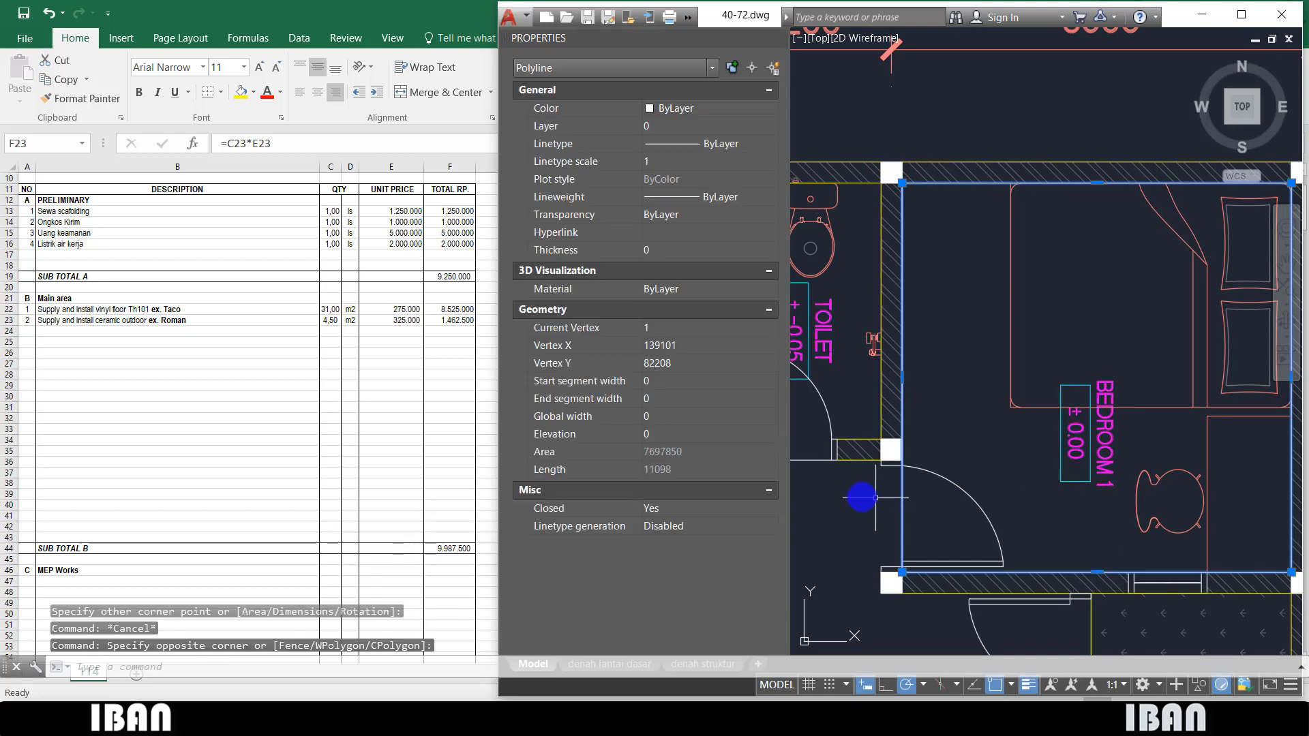
left_click(656, 471)
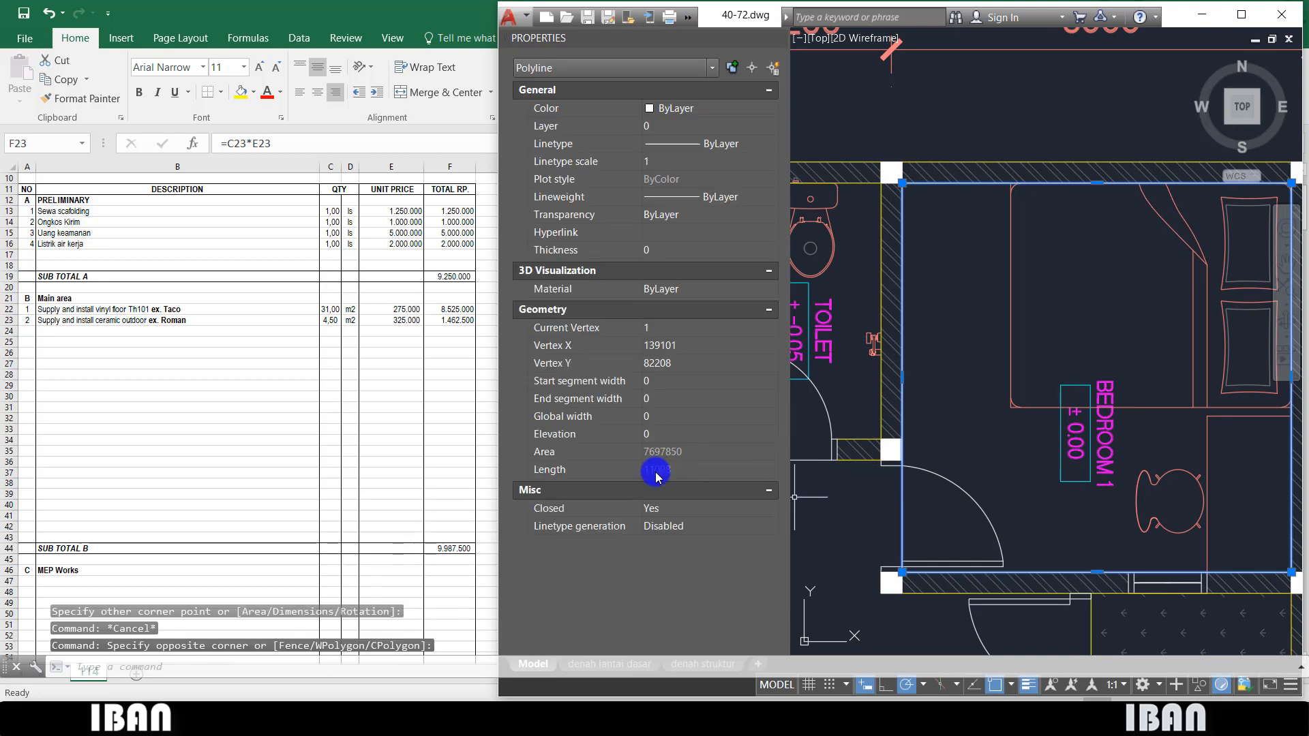
scroll(989, 431, "down", 2)
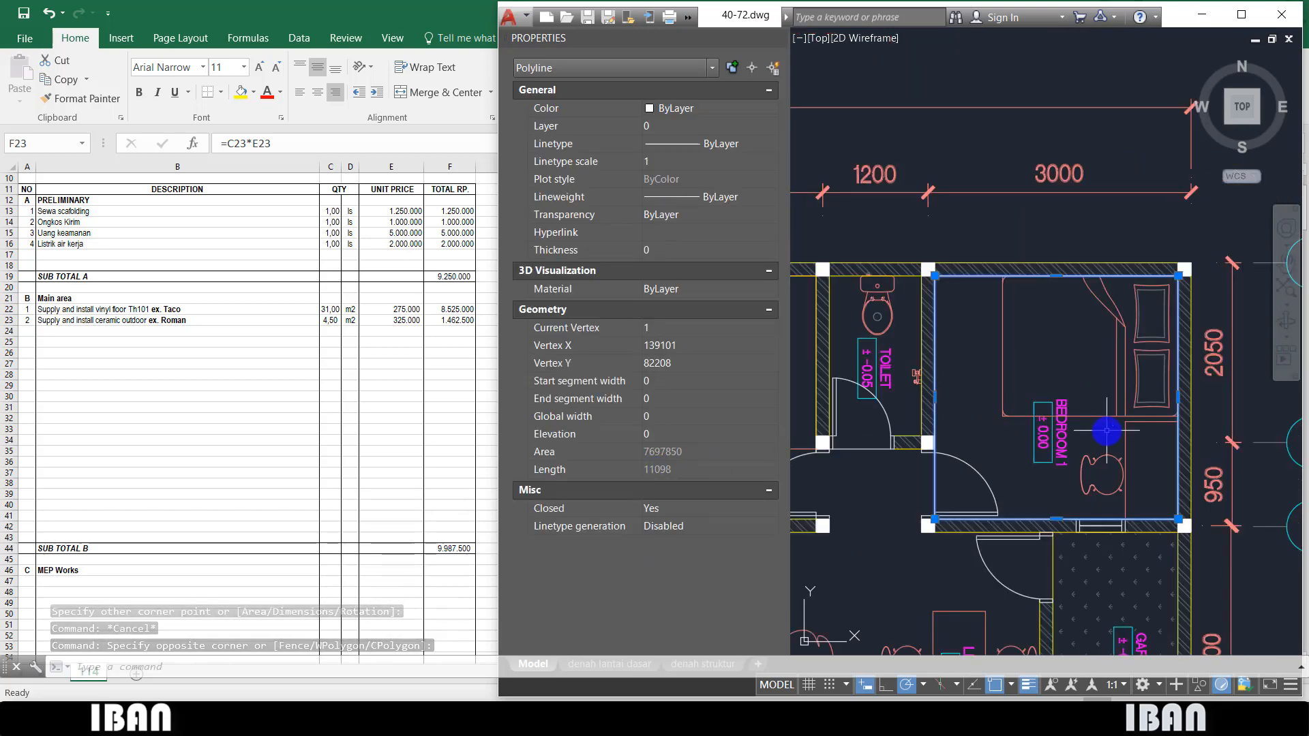
left_click_drag(1005, 417, 985, 427)
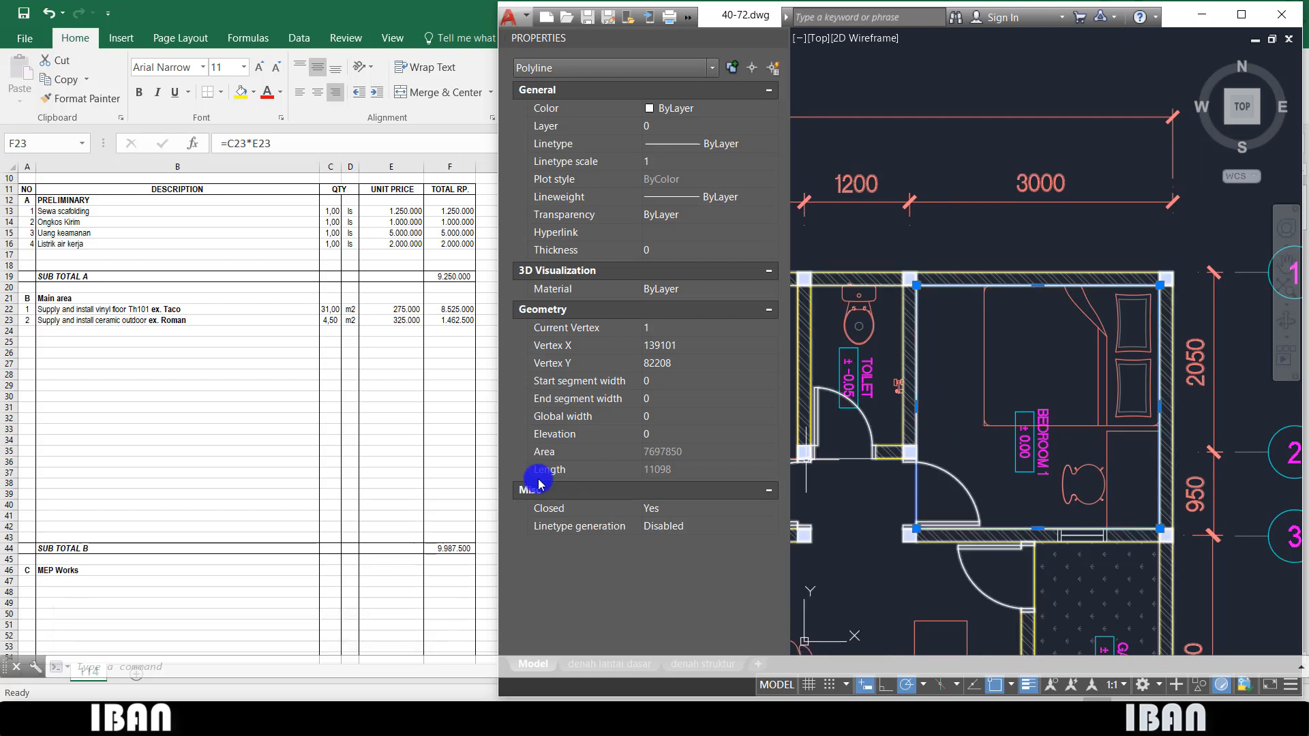
scroll(912, 403, "down", 8)
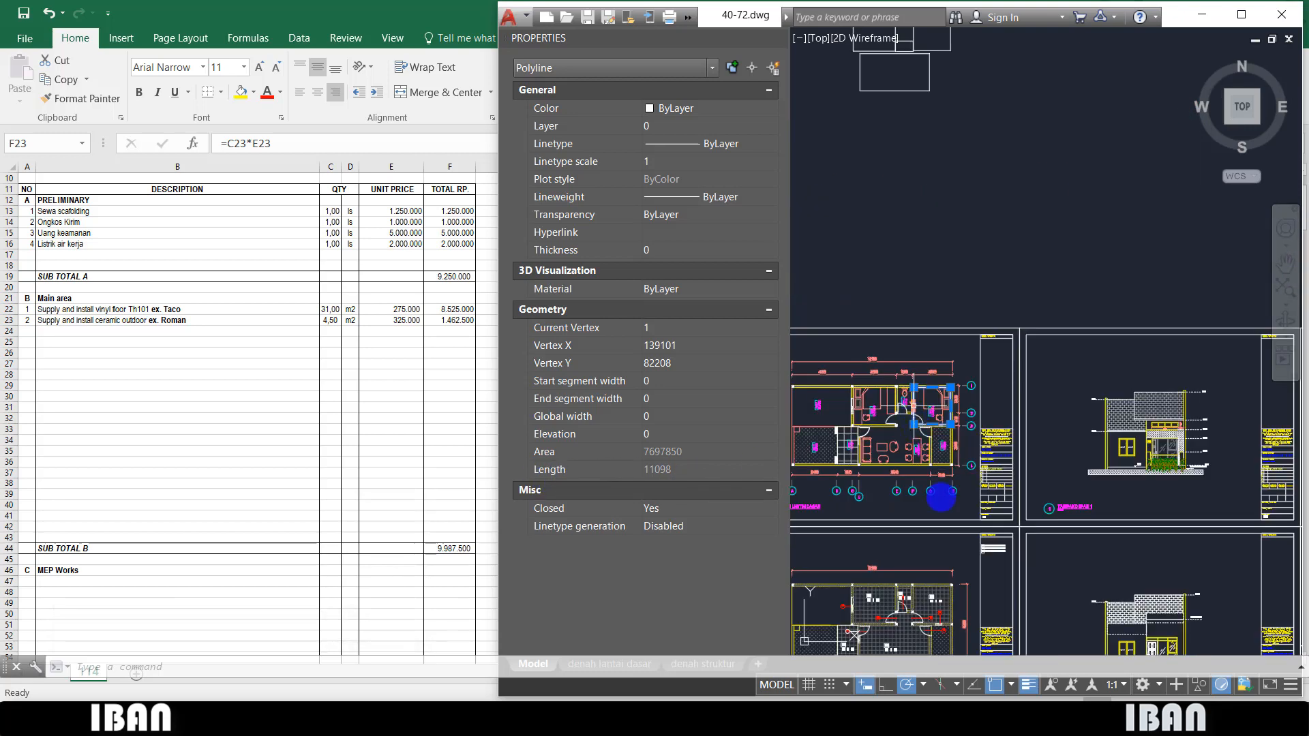
- Look up bedroom 1's ceiling height on the ceiling plan and calculate its wall area as 11 × 2.4 in Calculator
scroll(919, 419, "up", 10)
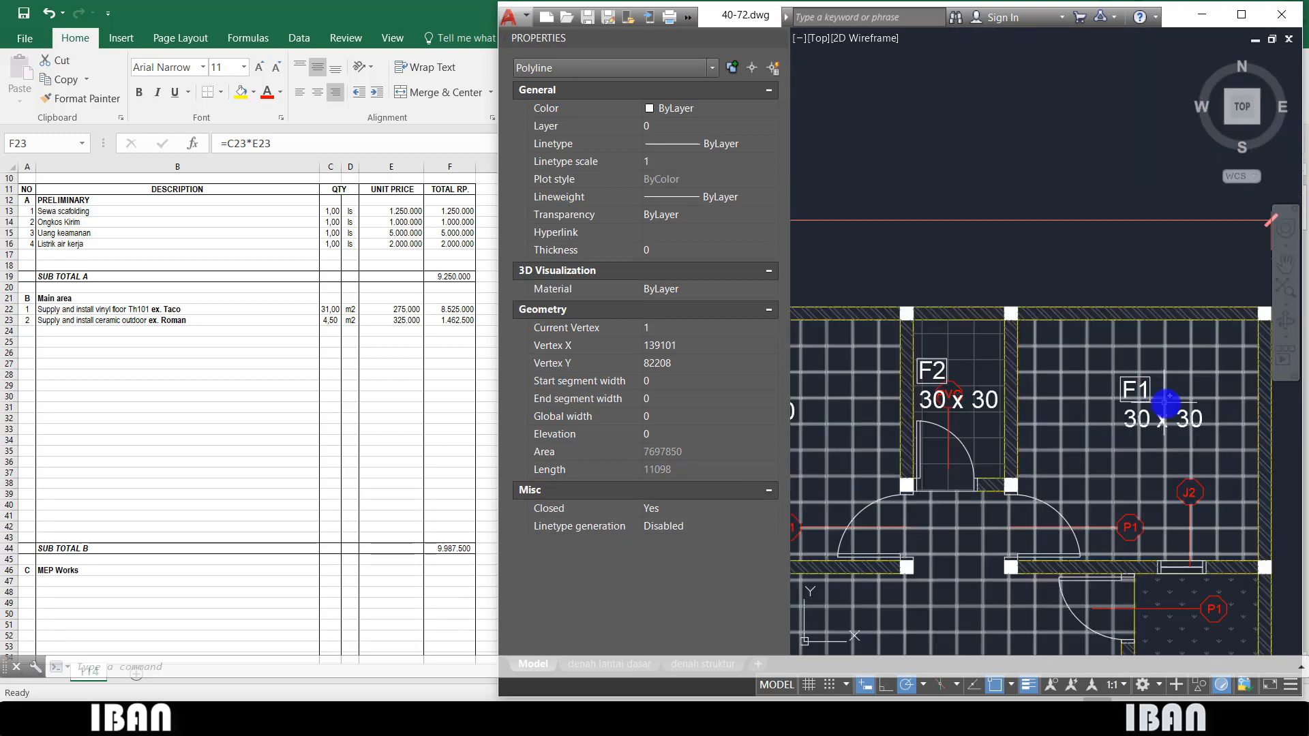
scroll(1041, 454, "down", 6)
scroll(981, 381, "up", 8)
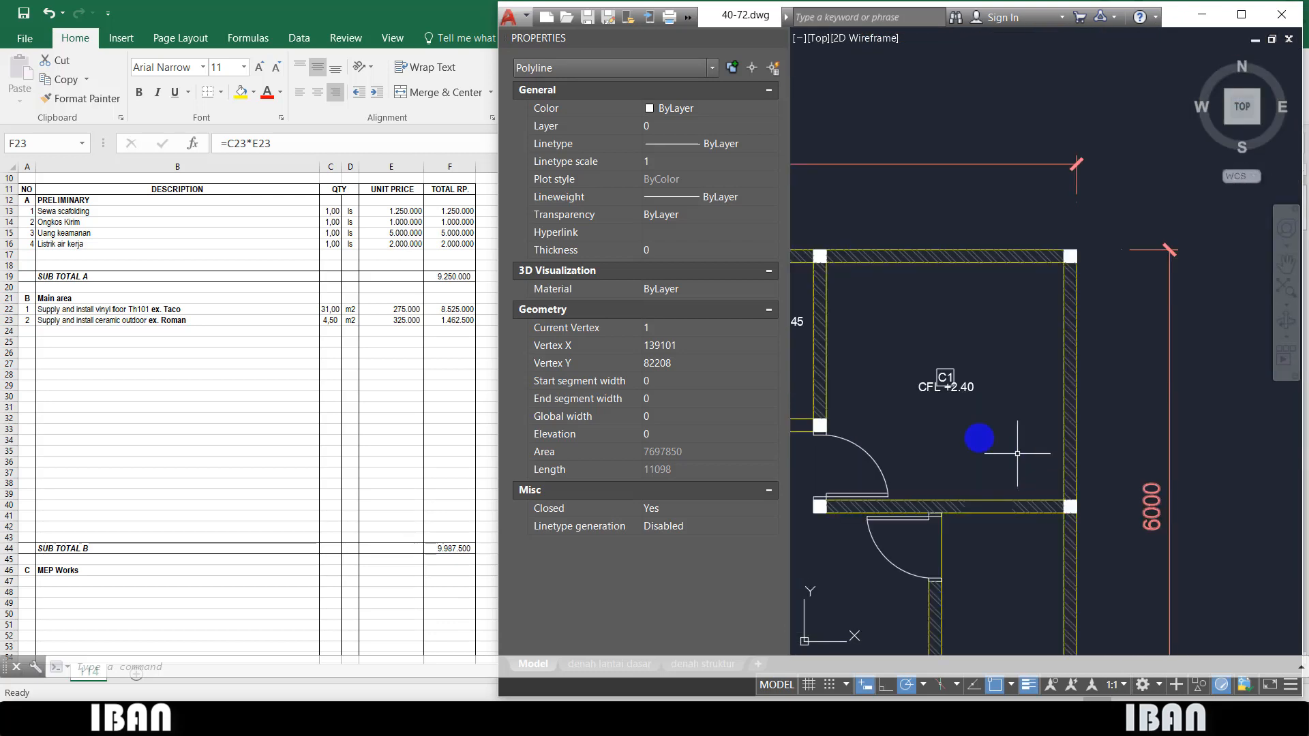
scroll(916, 389, "down", 6)
scroll(1000, 438, "up", 8)
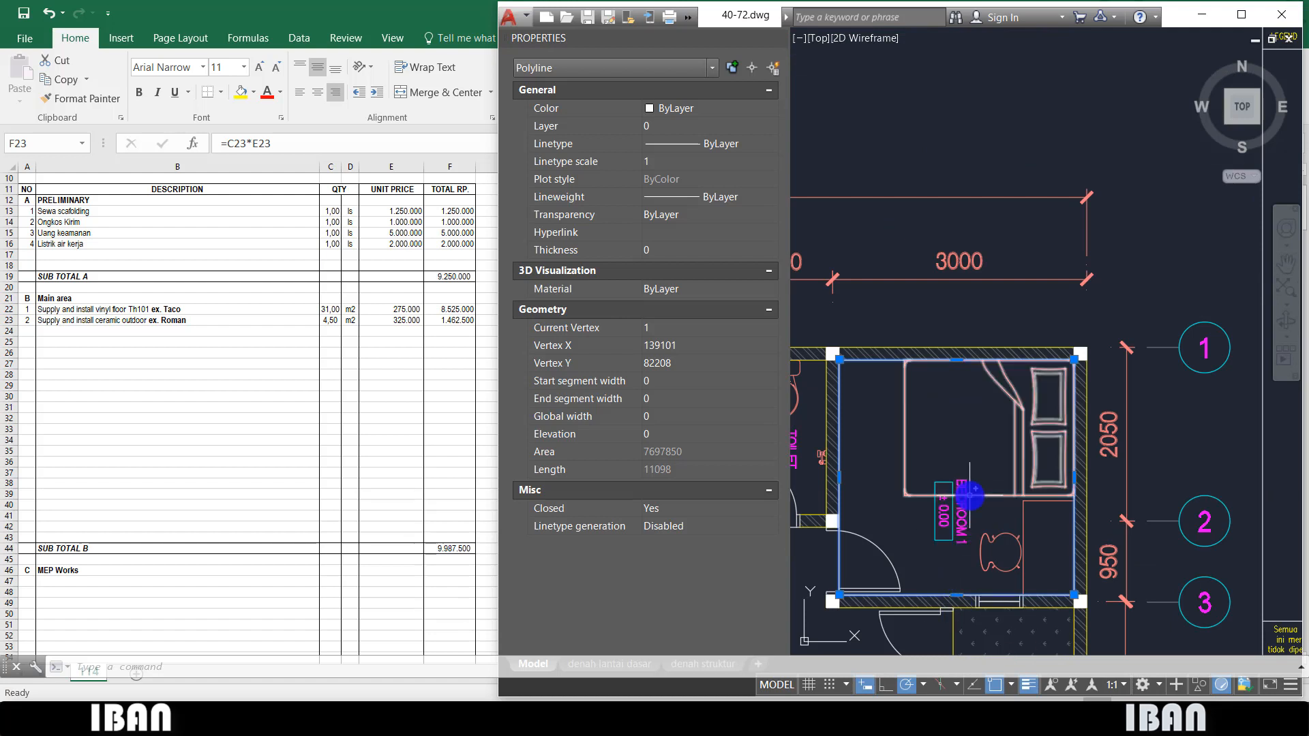
mouse_move(970, 496)
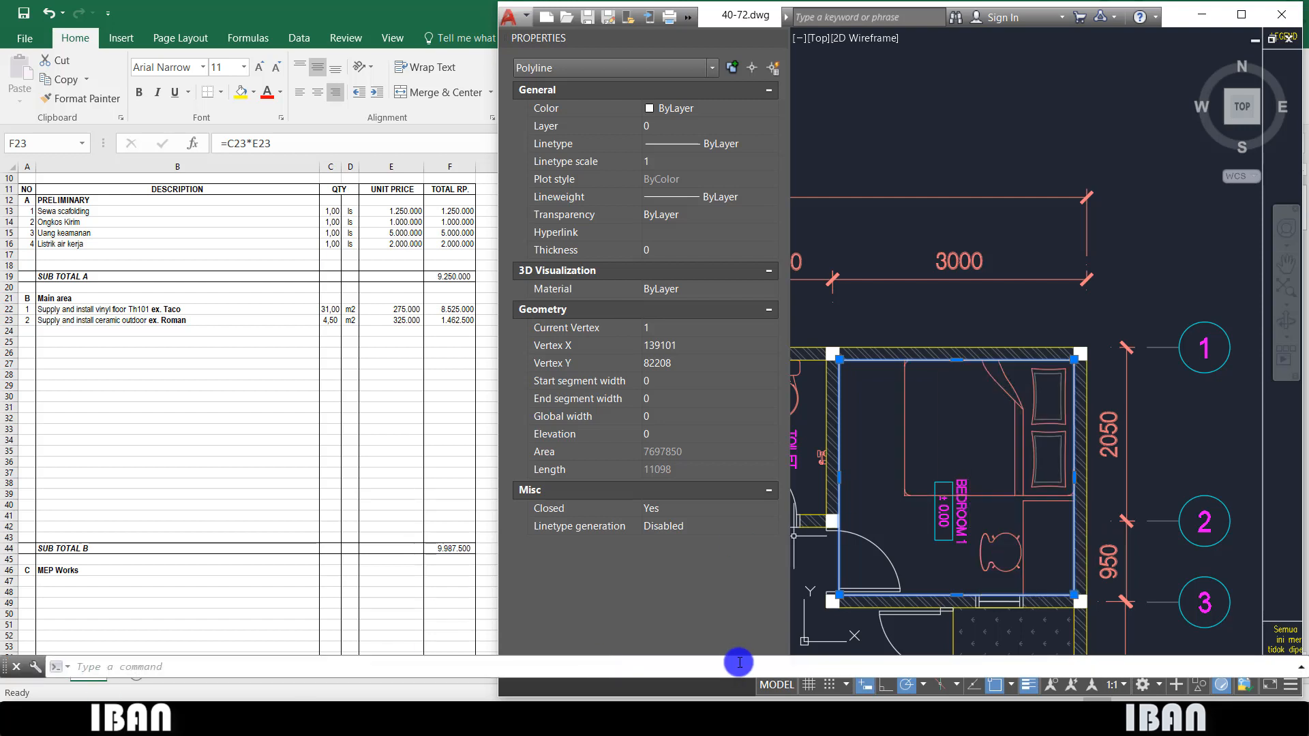
left_click(651, 718)
key("Escape")
type("11*2.4")
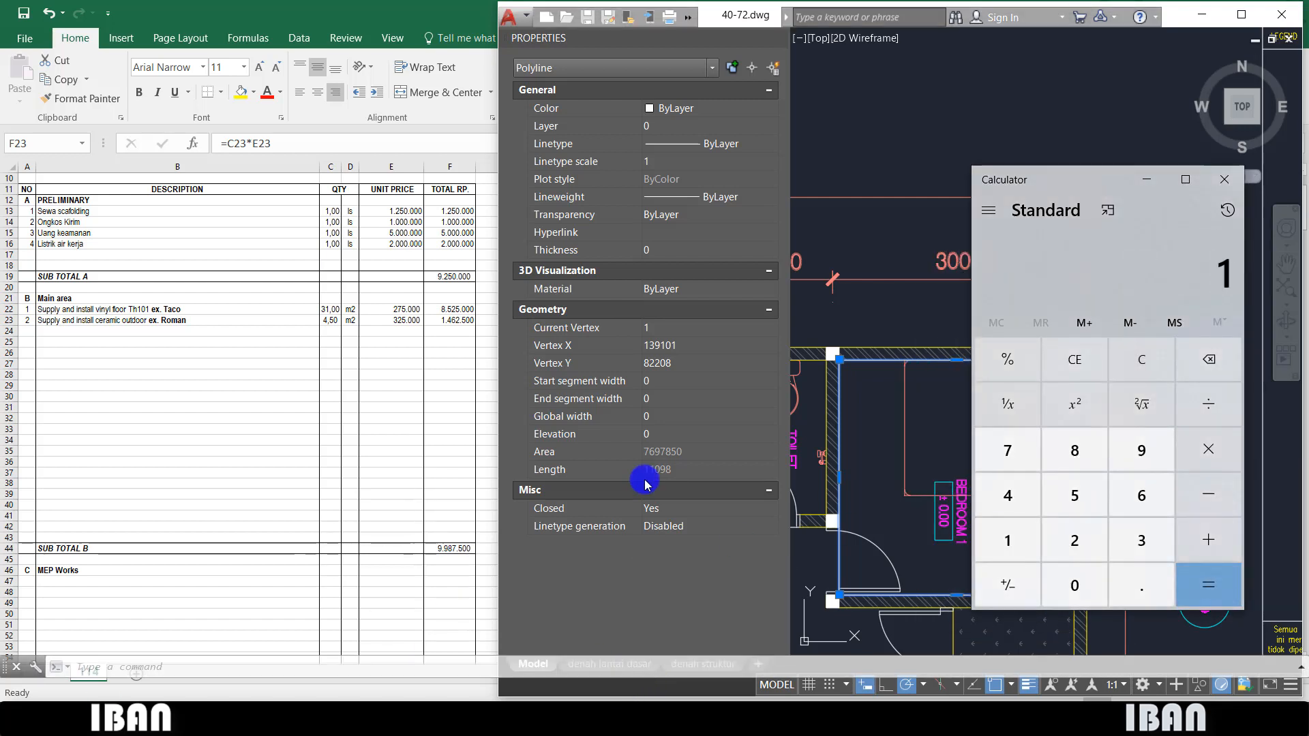
key("Return")
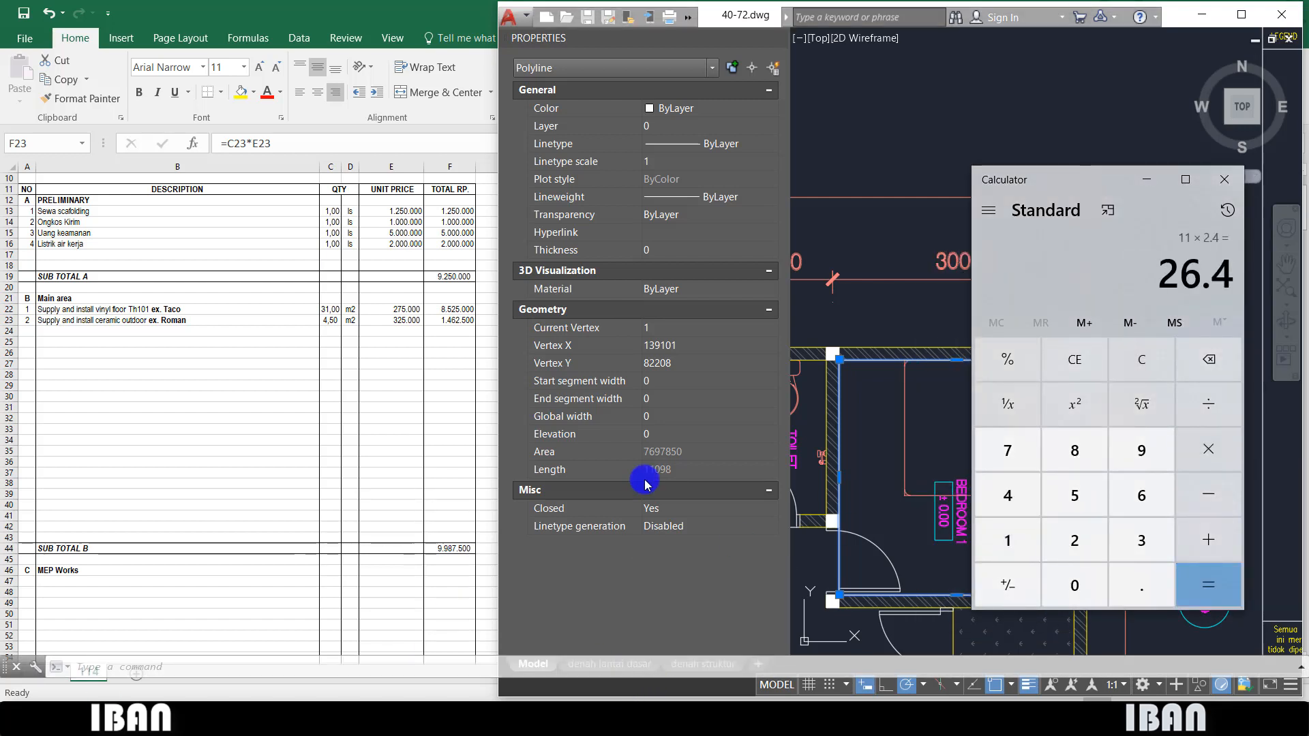
- Switch back to Excel and add item 3, "Supply and install wallpaper at bedroom", in row 24
left_click(335, 330)
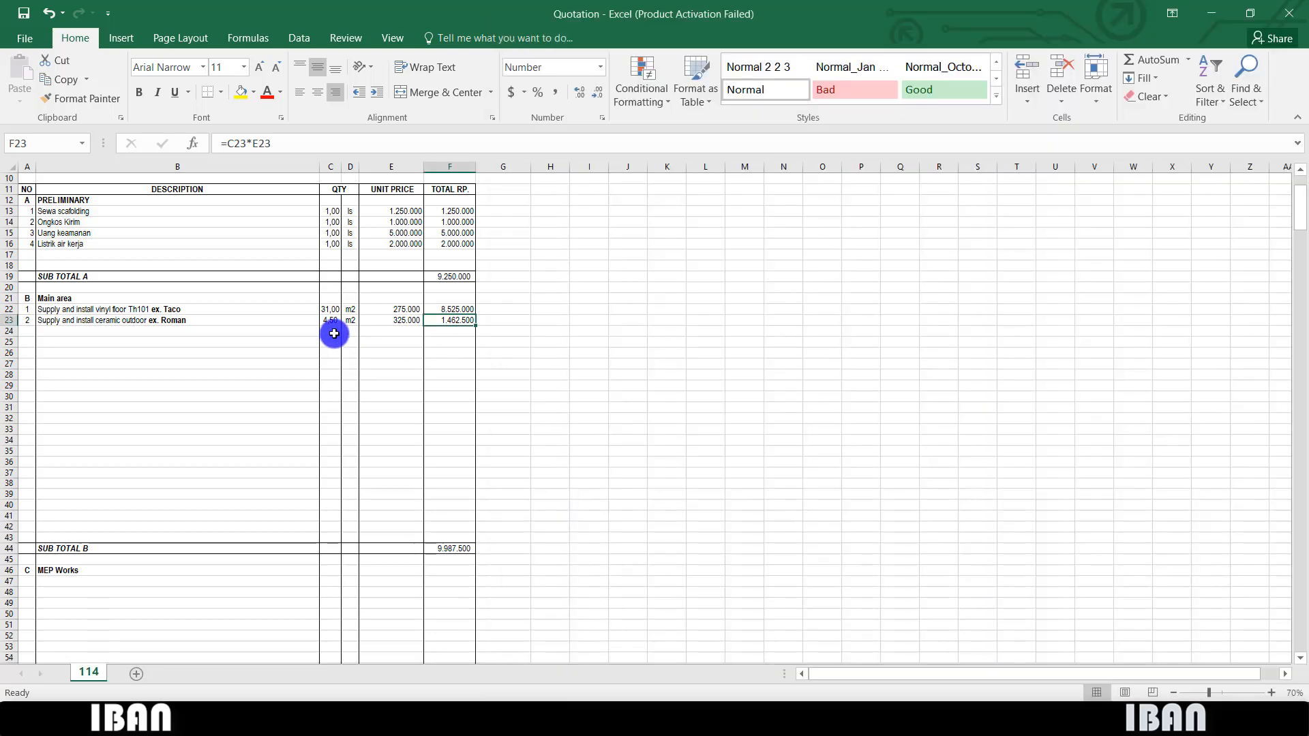
key("Left")
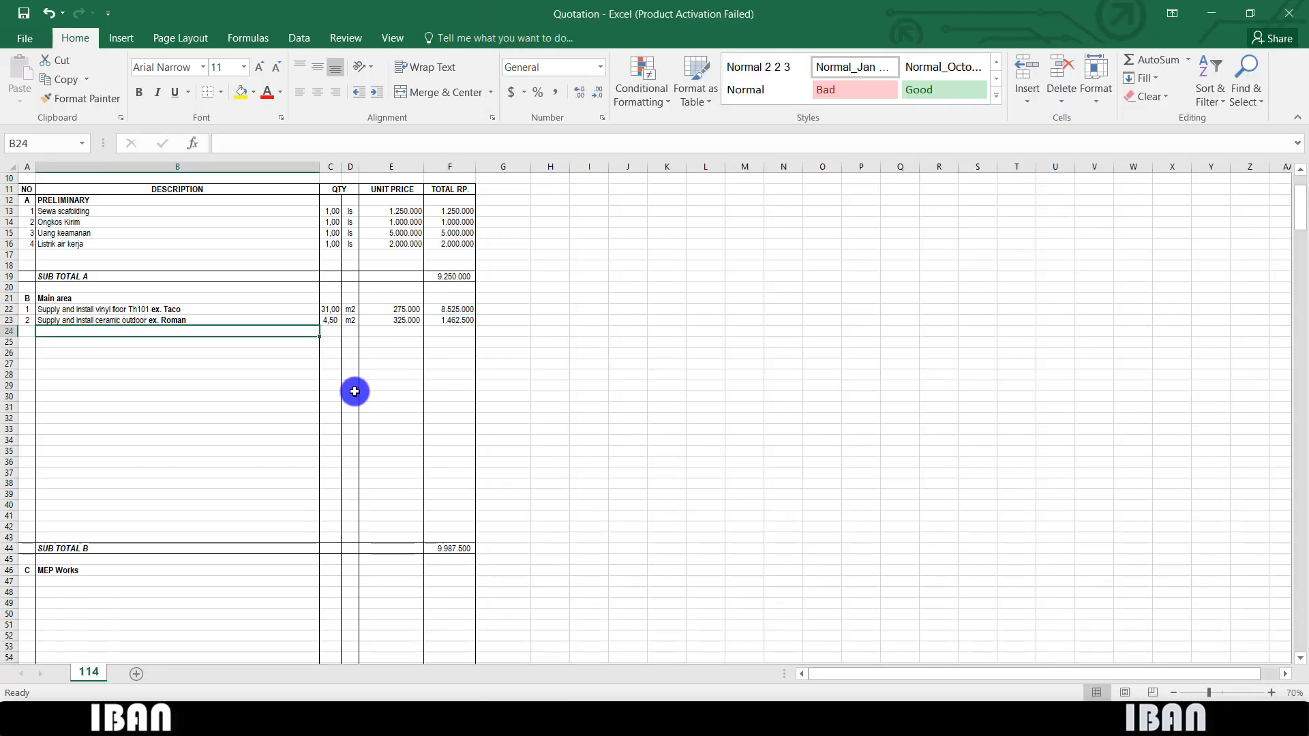
type("Supply and")
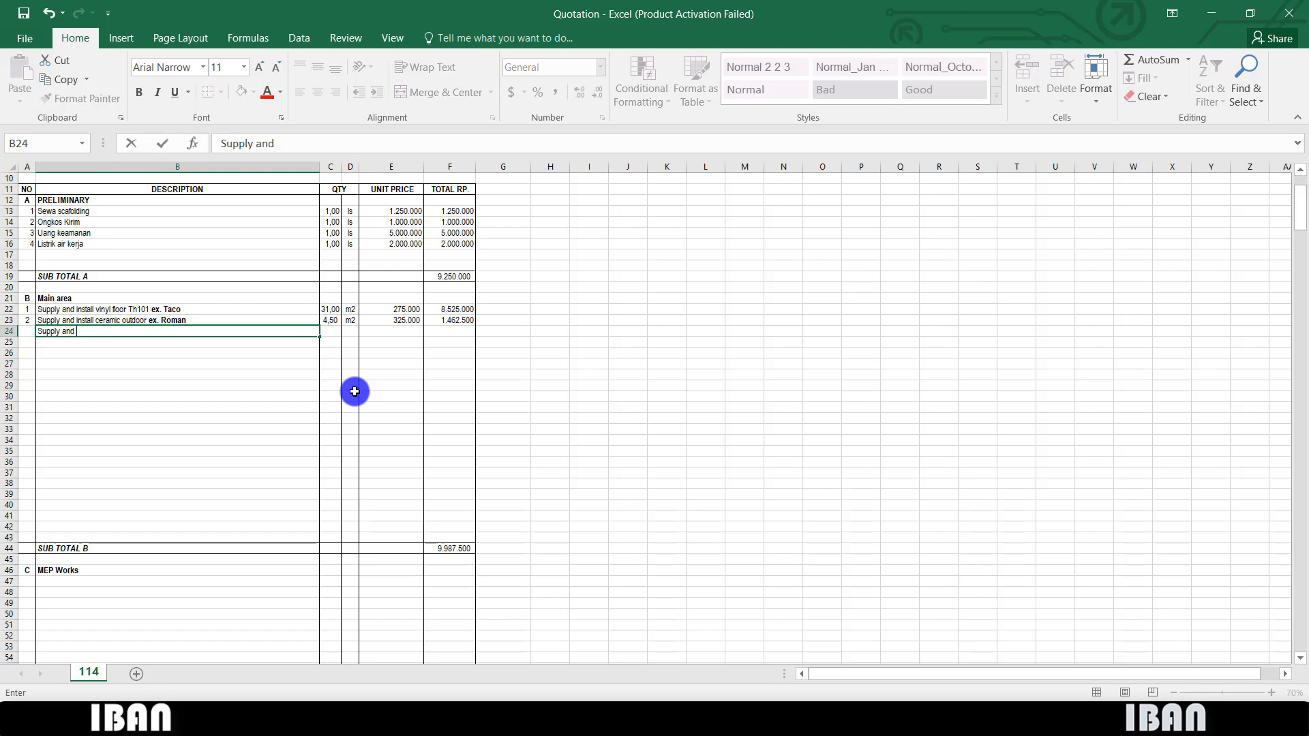
type(" install wallpape")
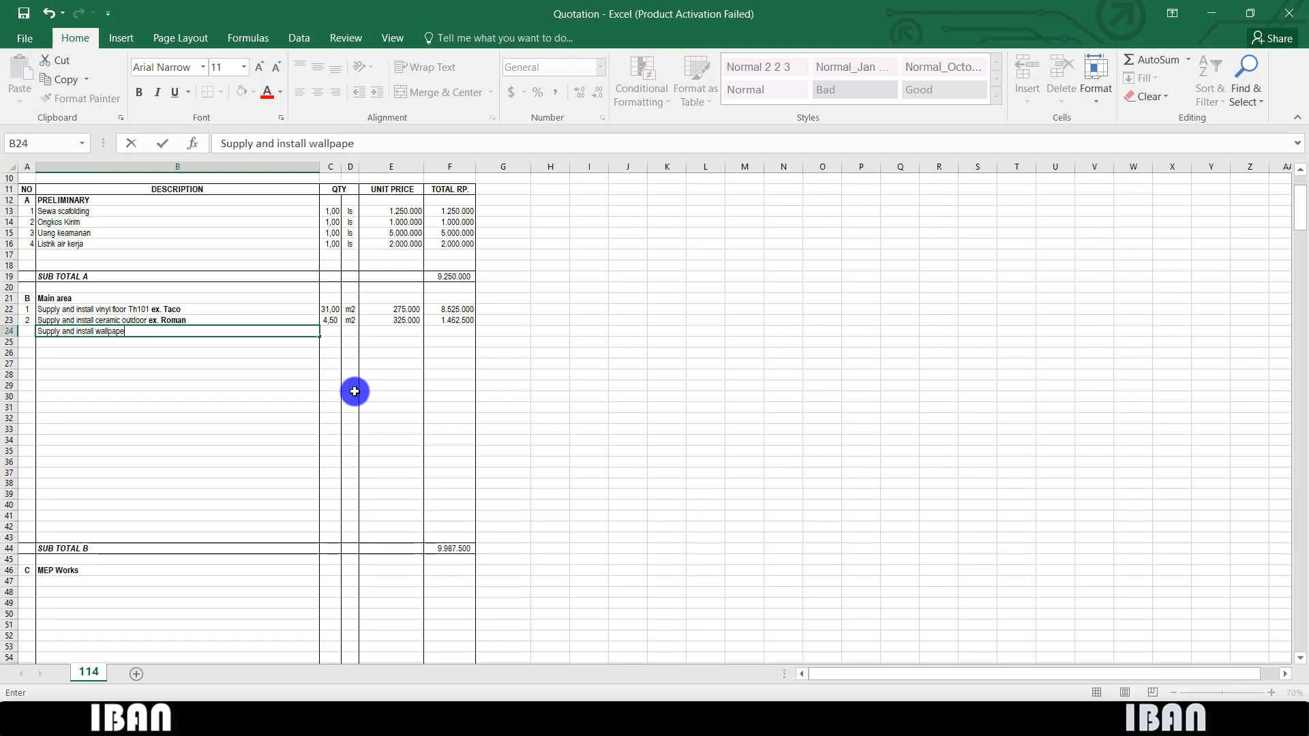
type("r at bedroom")
key("Return")
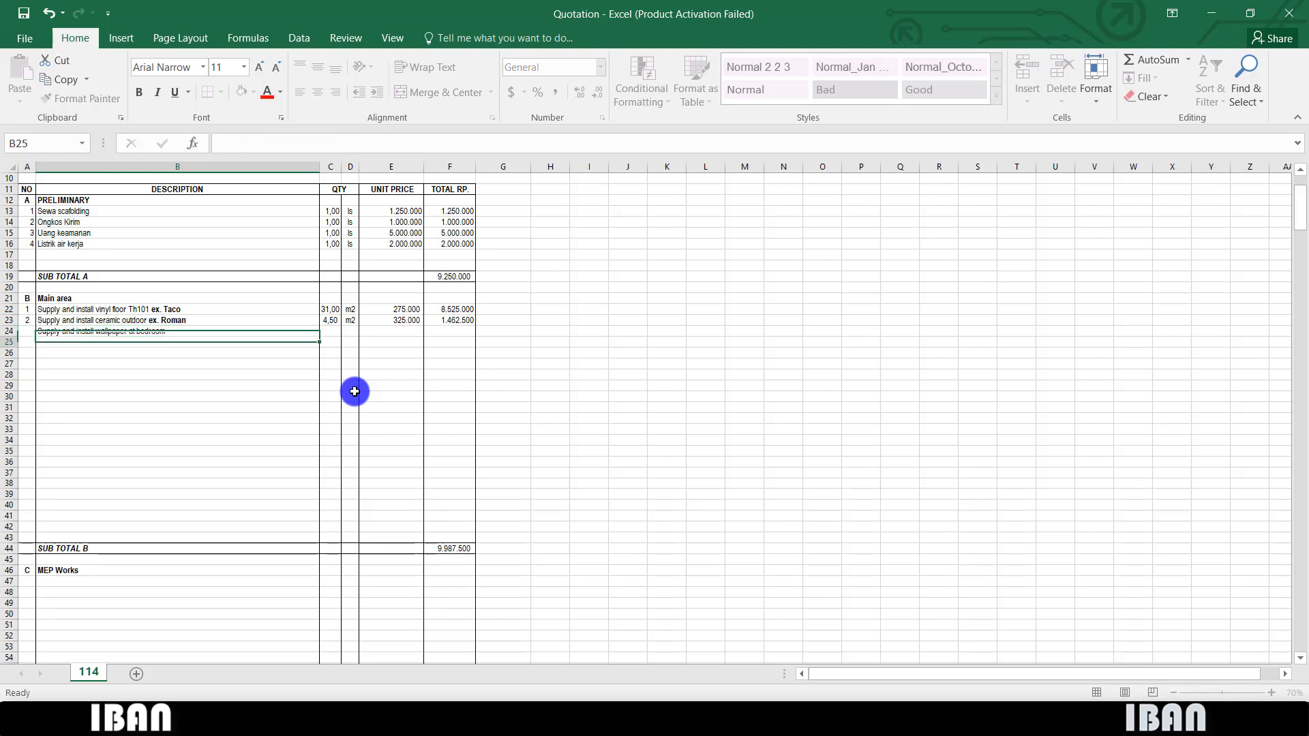
key("Up")
key("Down")
key("Down")
key("Down")
key("Down")
- Give the bedroom wallpaper item the unit m2, quantity 27 and unit price 215000
left_click(350, 331)
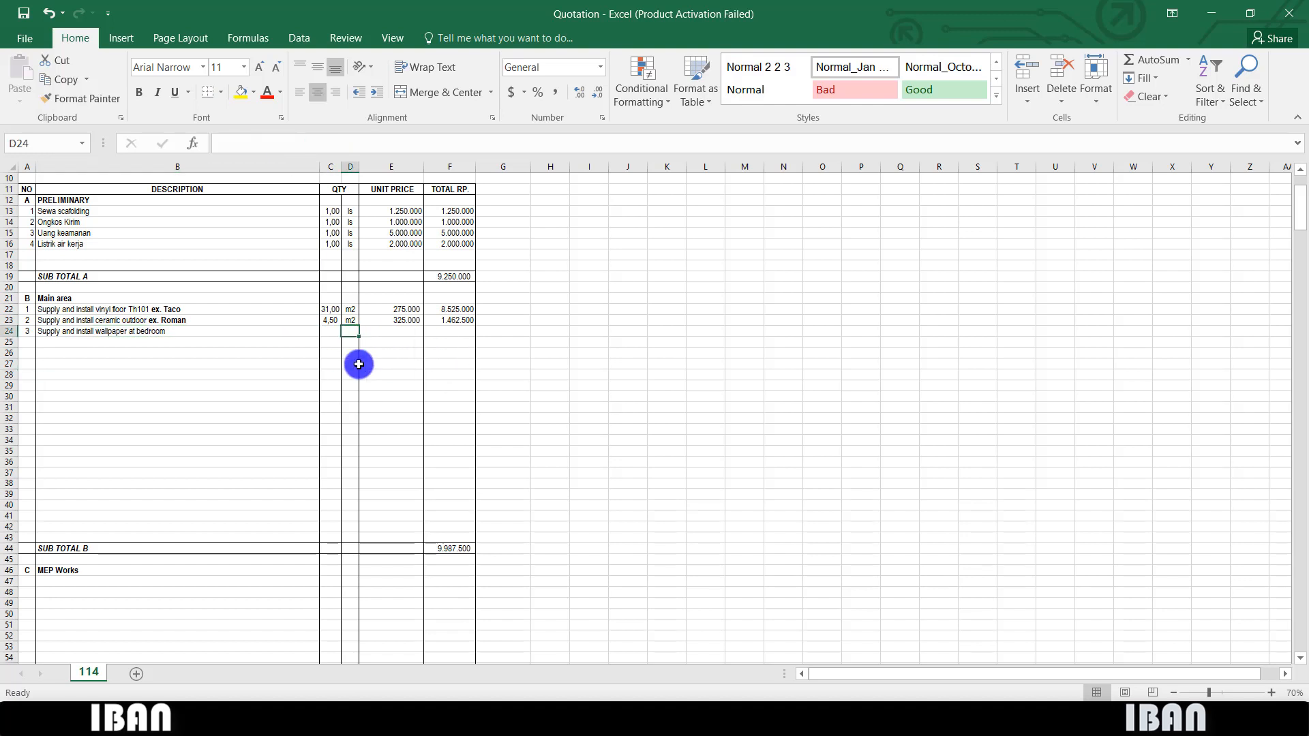
type("m2")
key("Left")
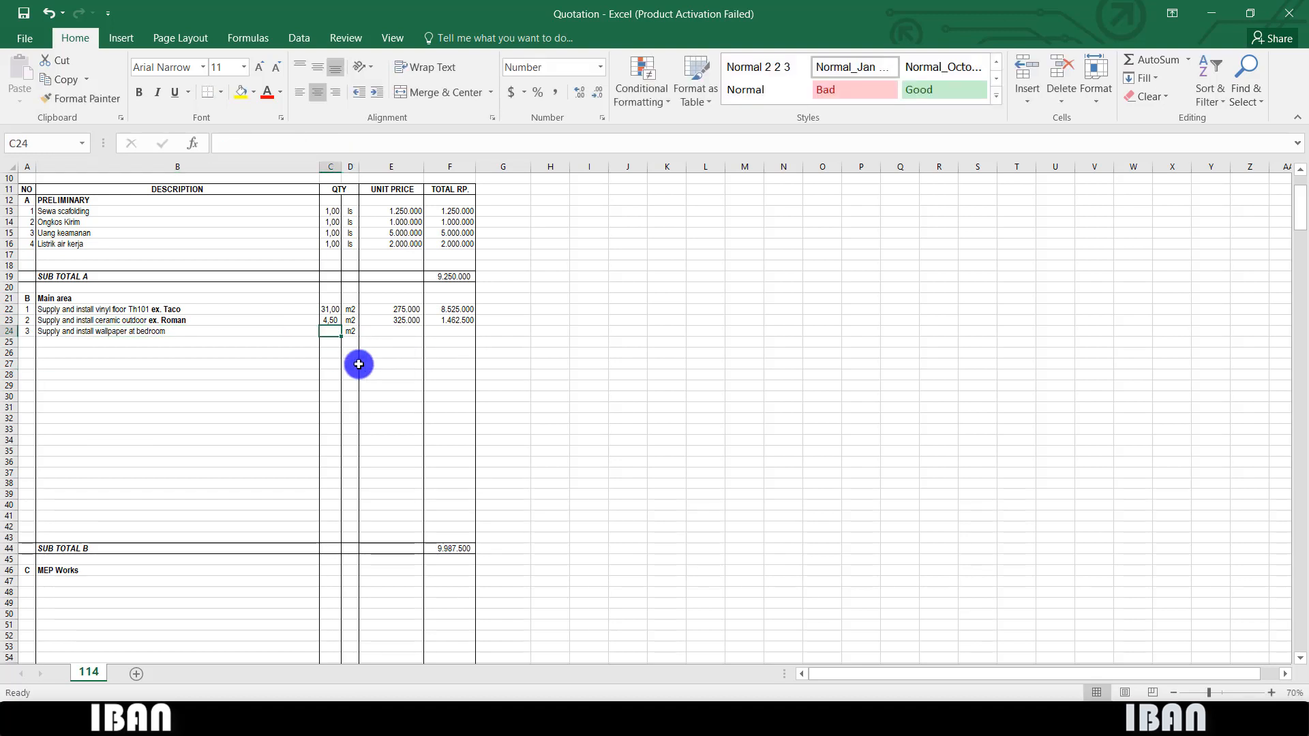
type("27")
key("Right")
key("Right")
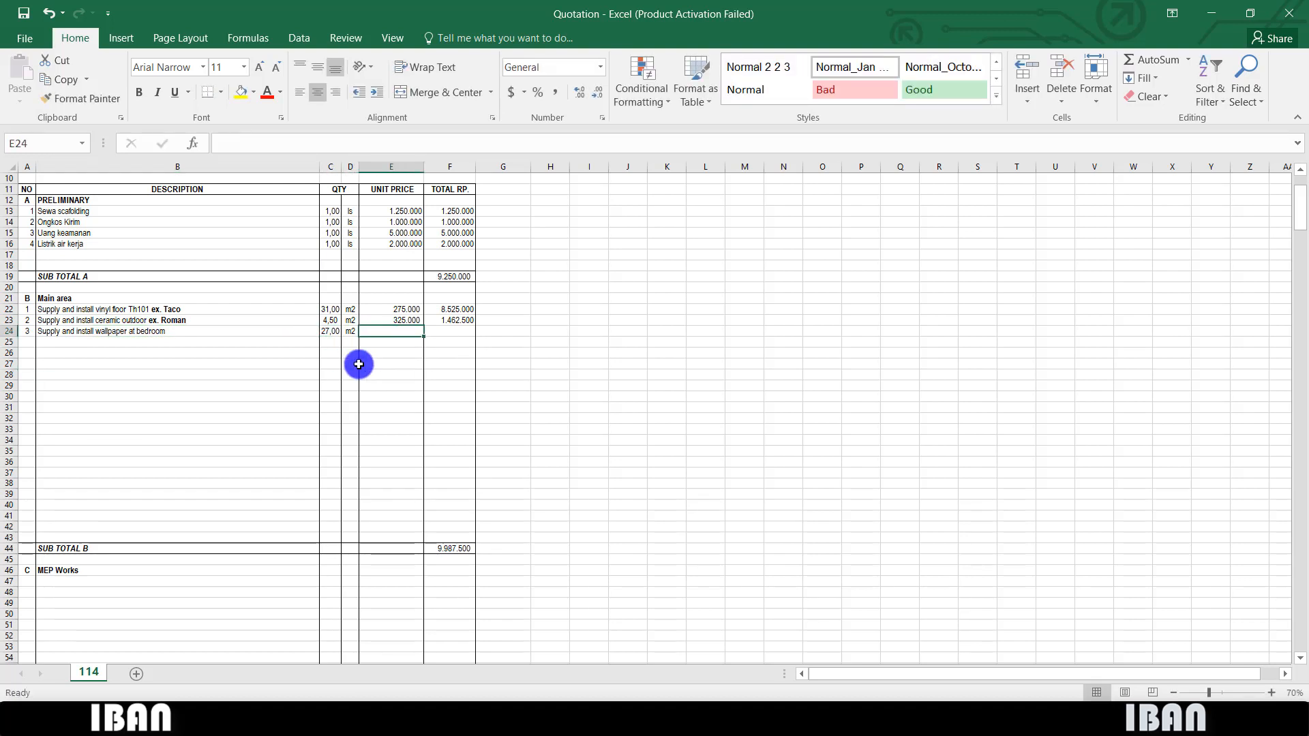
type("2115")
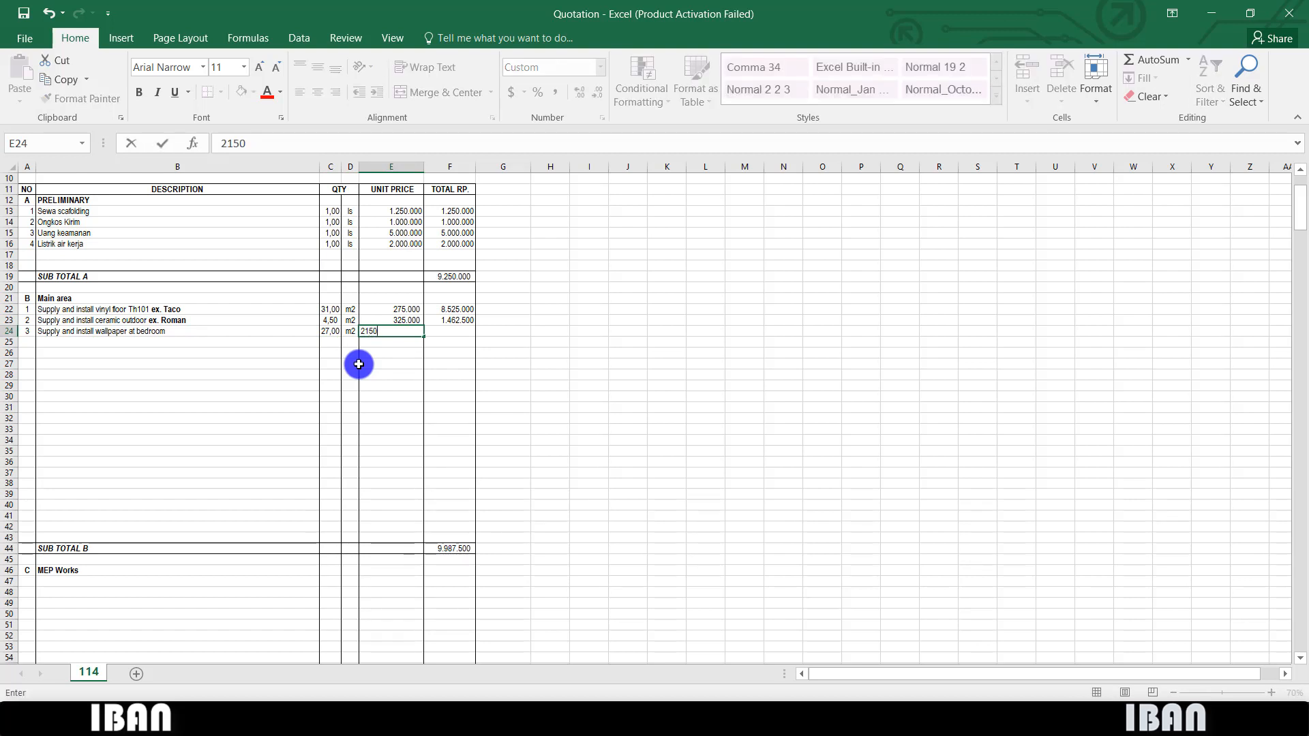
type("00")
key("Return")
- Copy the total formula from F23 to F24 for the bedroom wallpaper item
key("Right")
key("Up")
key("Up")
key("ctrl+c")
key("Down")
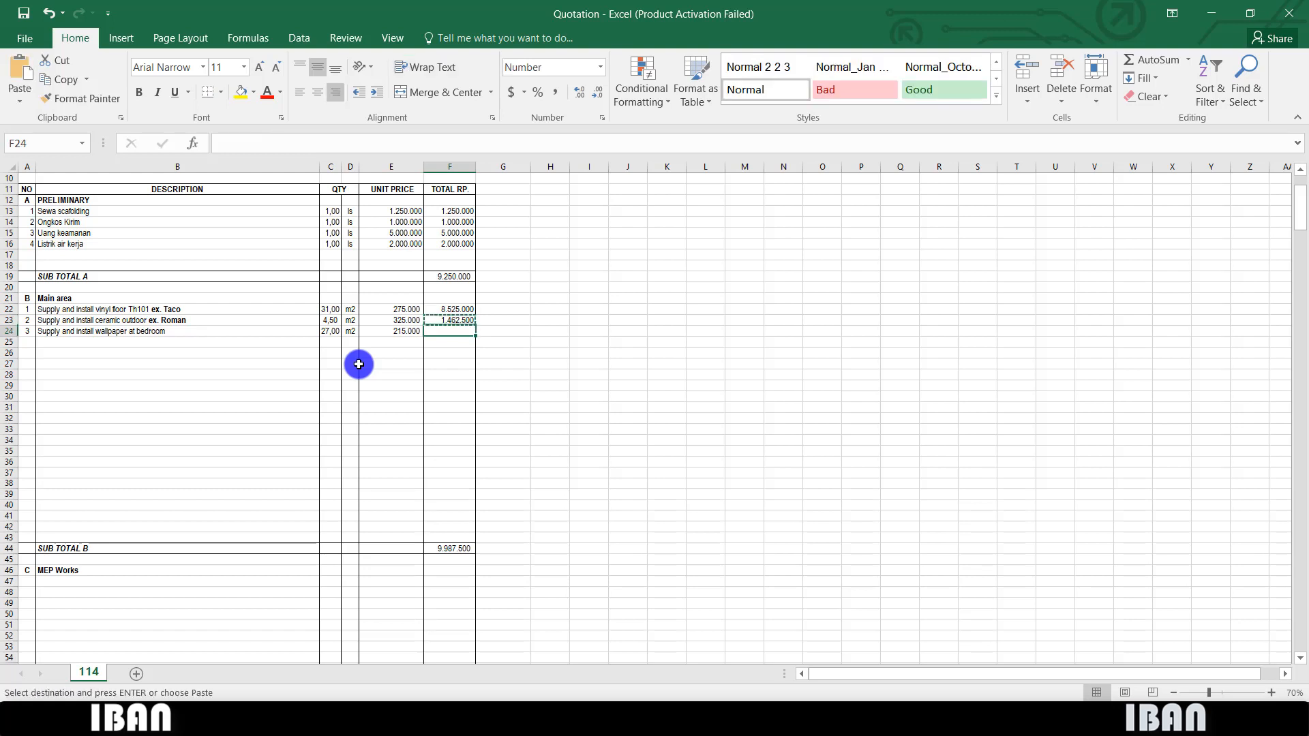
key("ctrl+v")
key("Return")
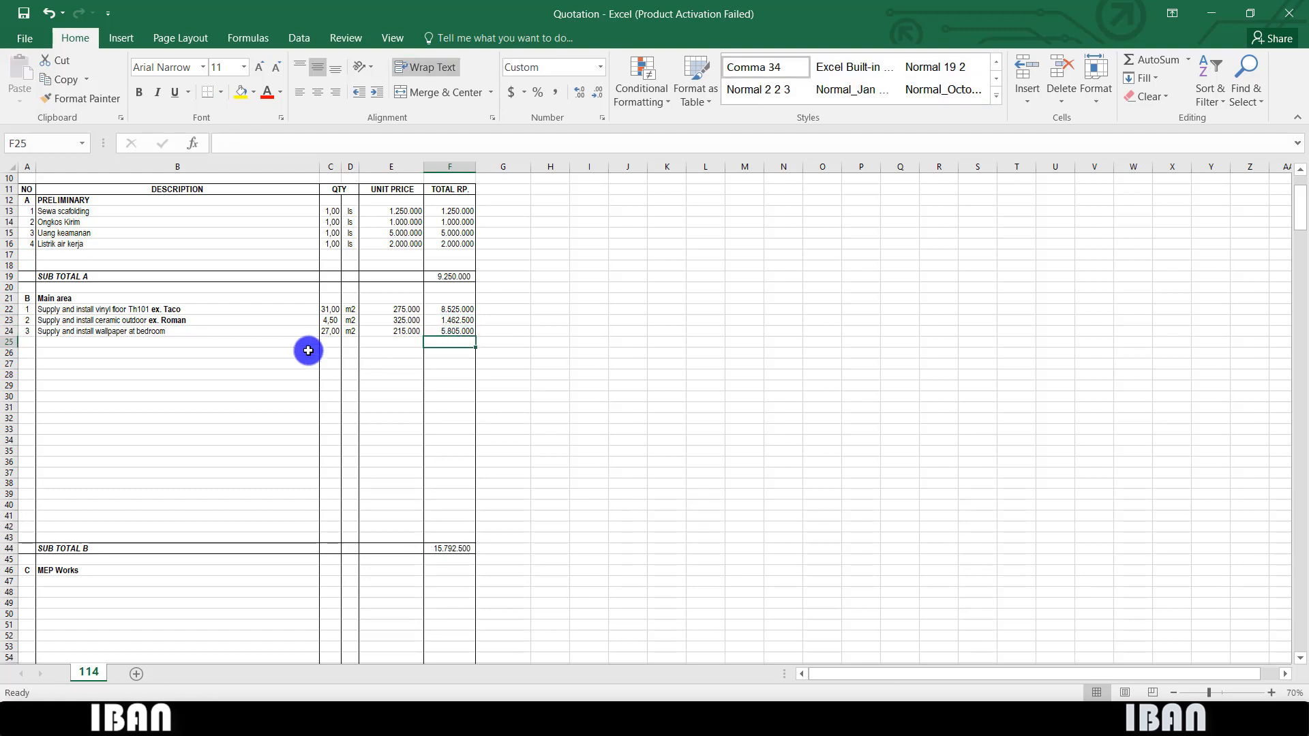
- Add item 4, "Emultion paint at eksisting wall", in row 25
left_click(31, 341)
type("4")
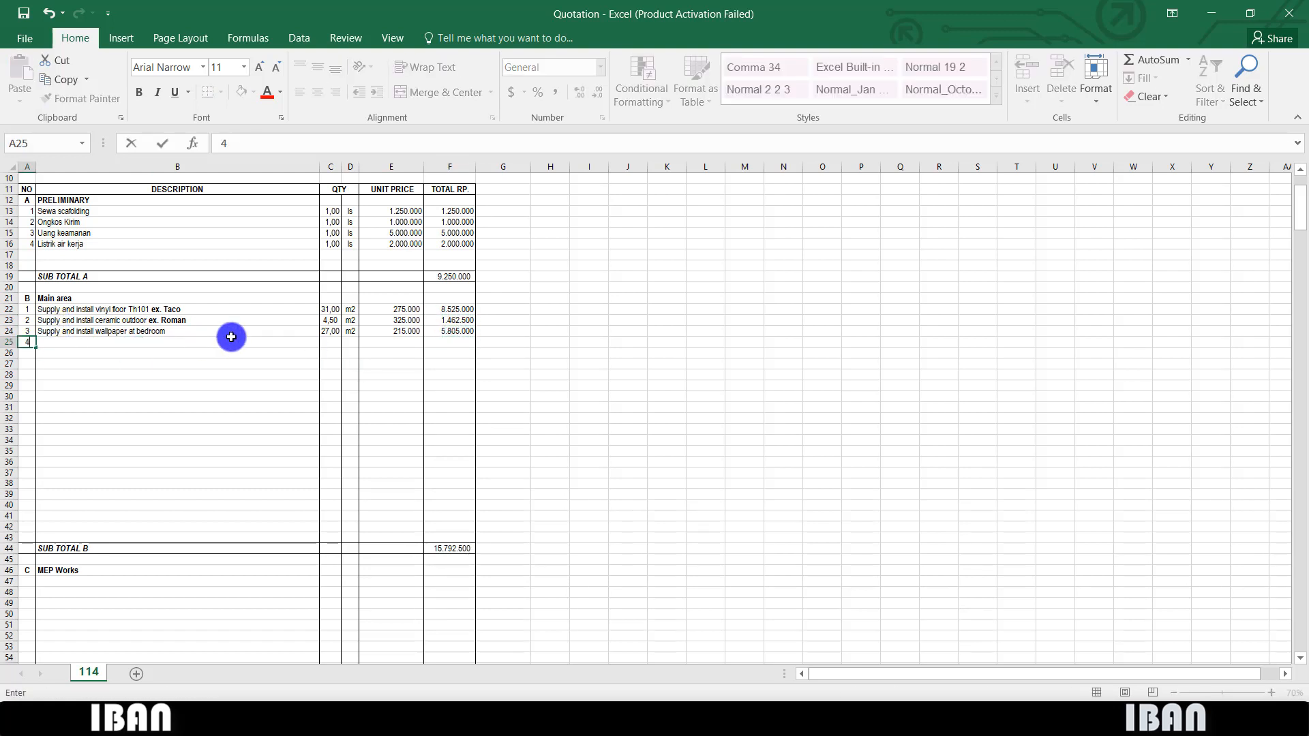
key("Tab")
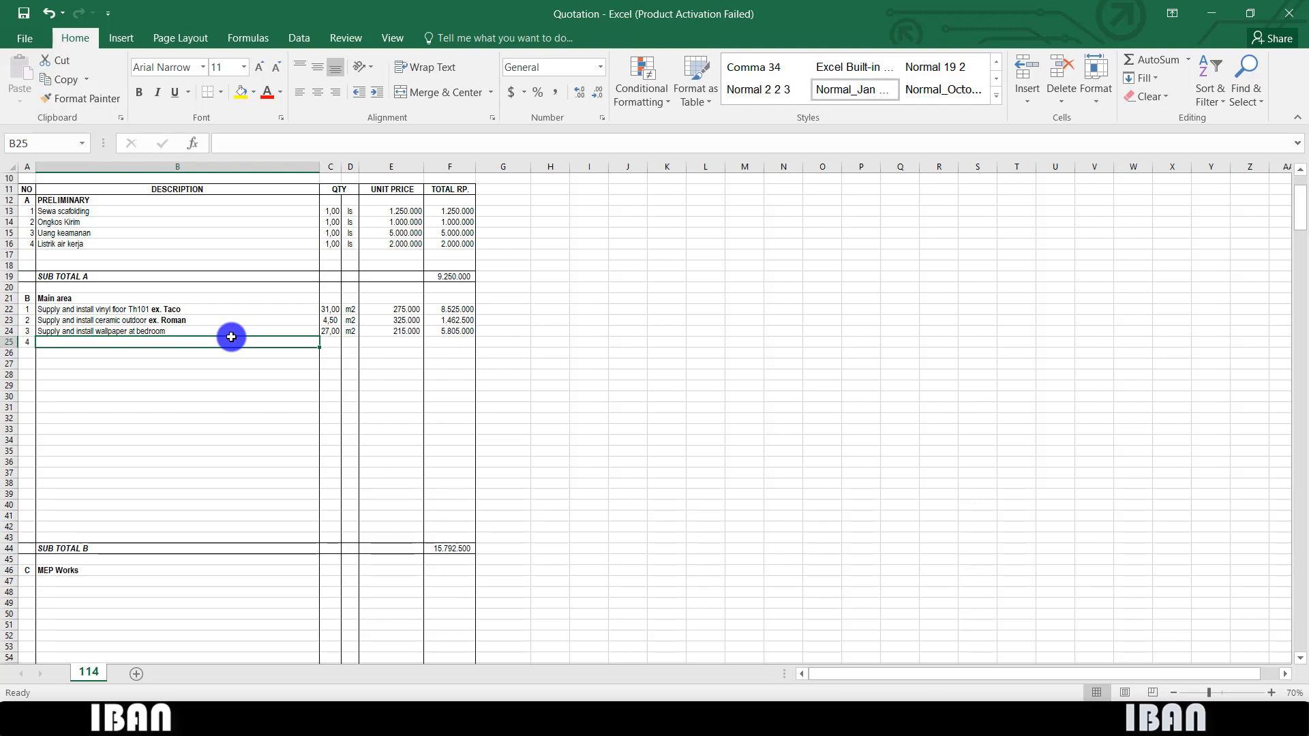
type("Emultion")
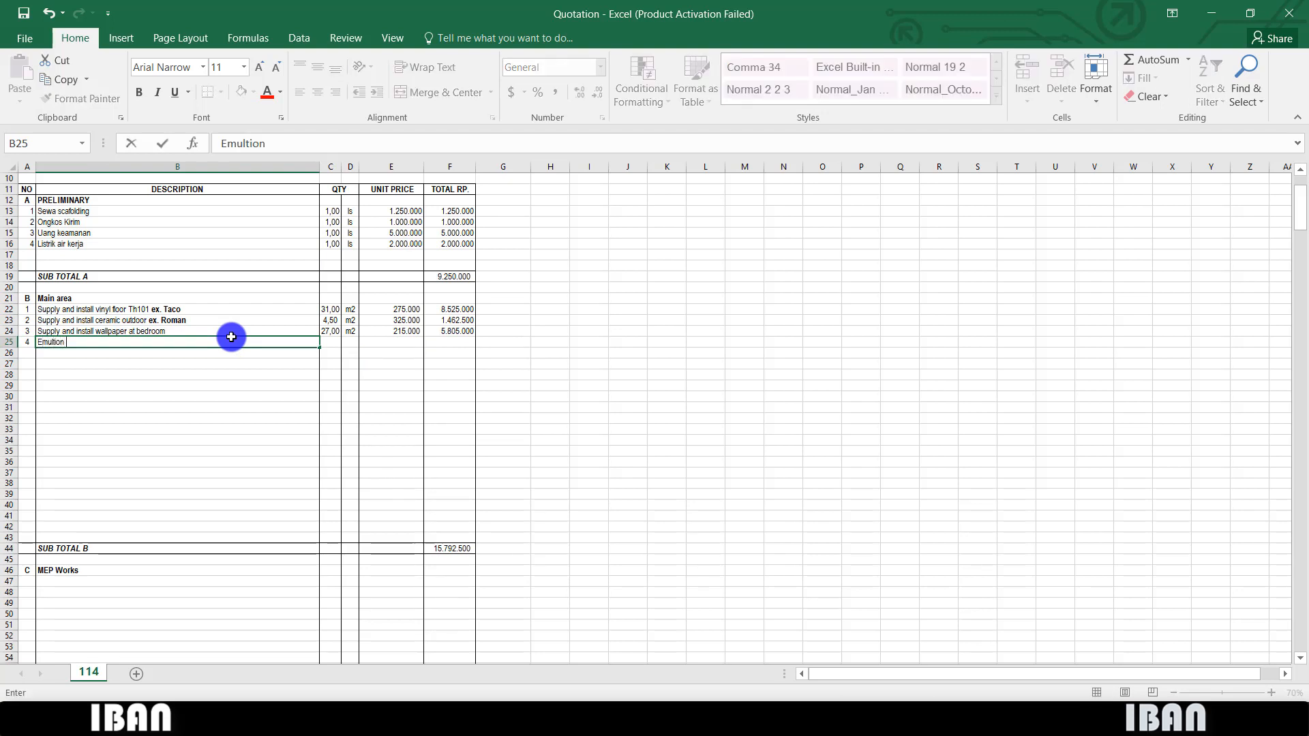
type(" paint at eksisting wall")
key("Return")
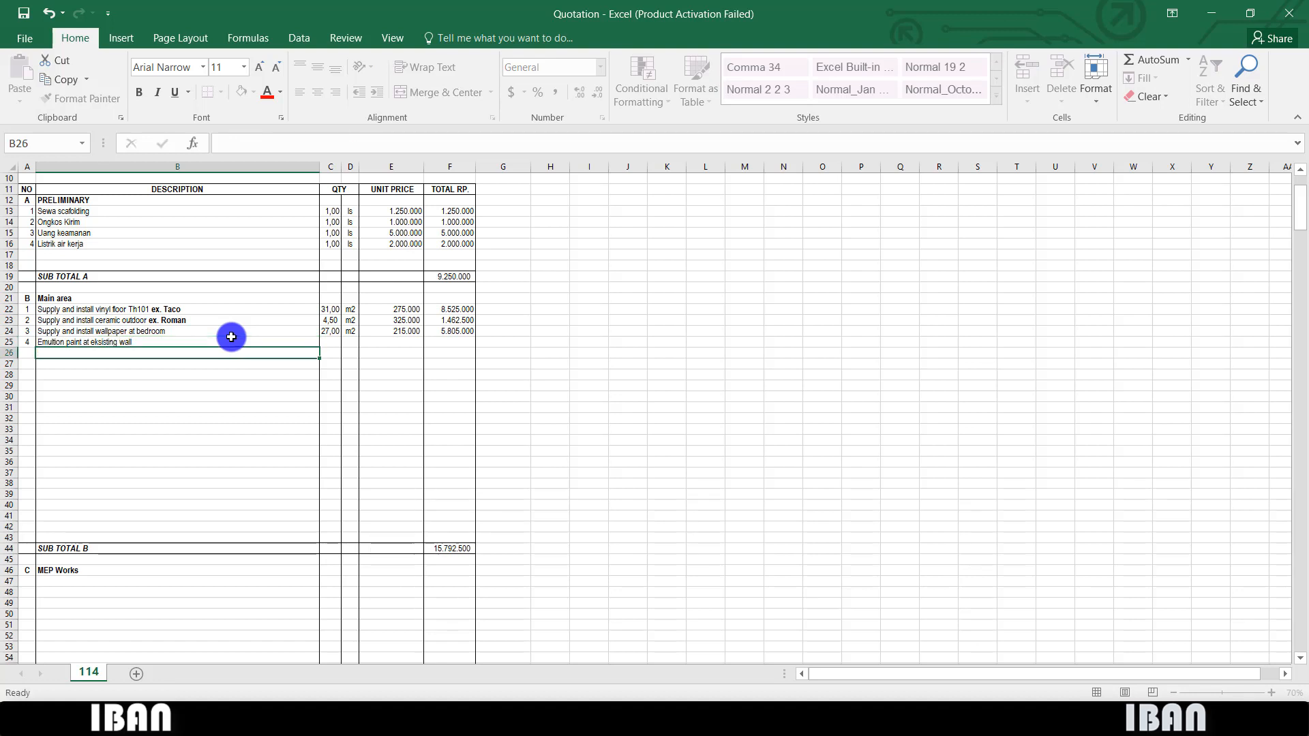
- Set the unit of the wall paint item in row 25 to m2
key("Right")
key("Up")
key("Up")
key("Up")
key("Down")
key("Right")
type("m")
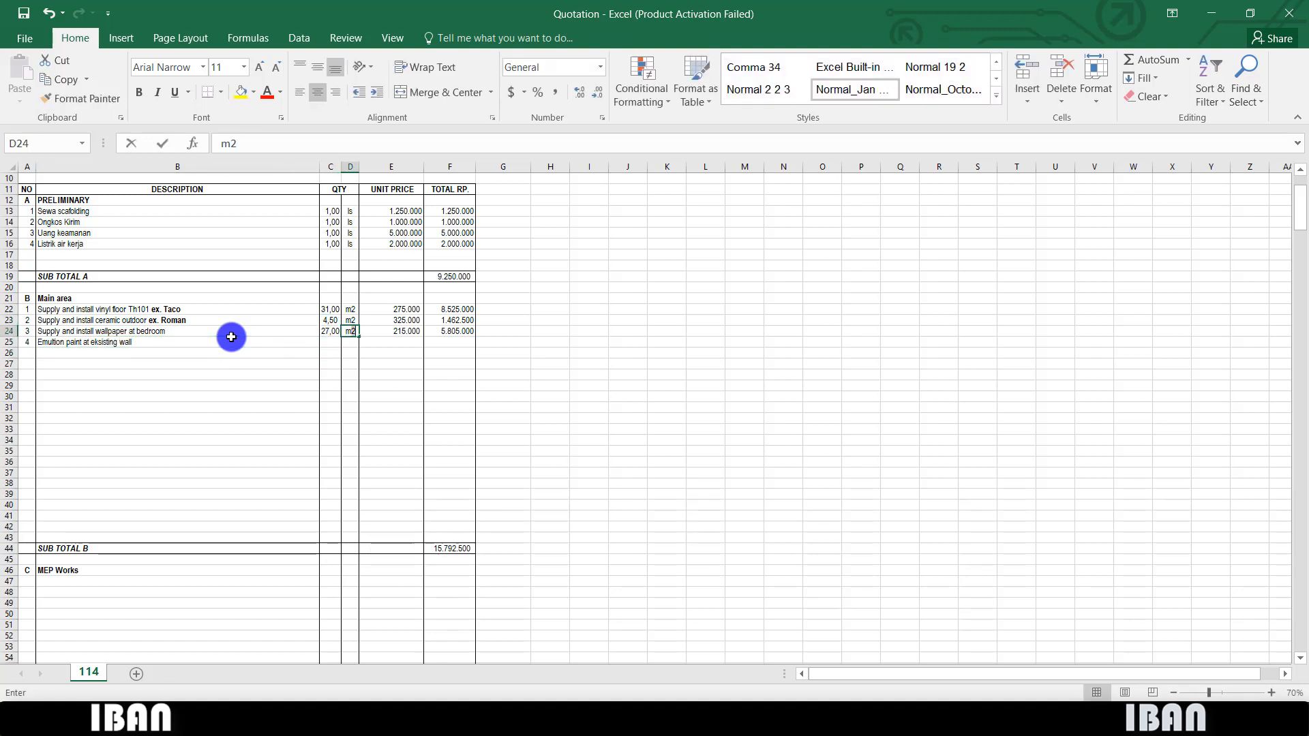
key("Return")
type("m2")
key("Left")
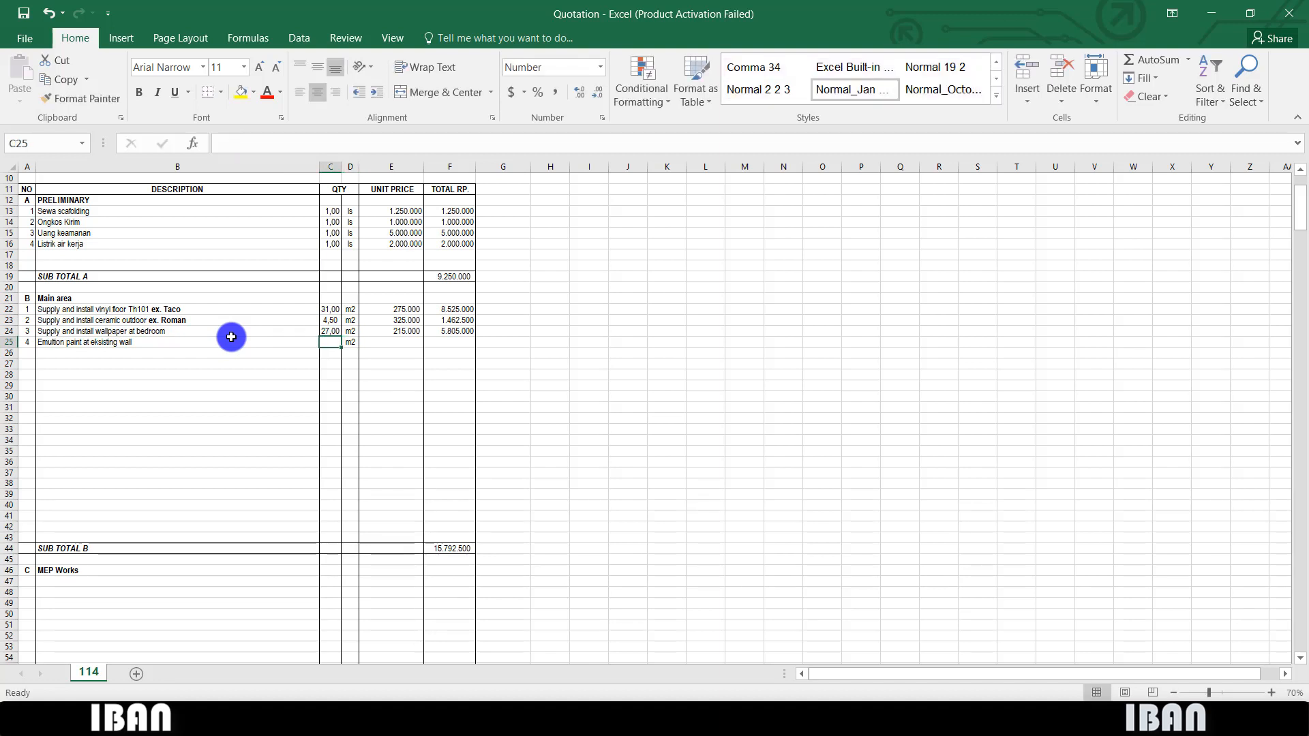
- Set the unit price of the wall paint item to 55.000
key("Right")
key("Right")
type("5")
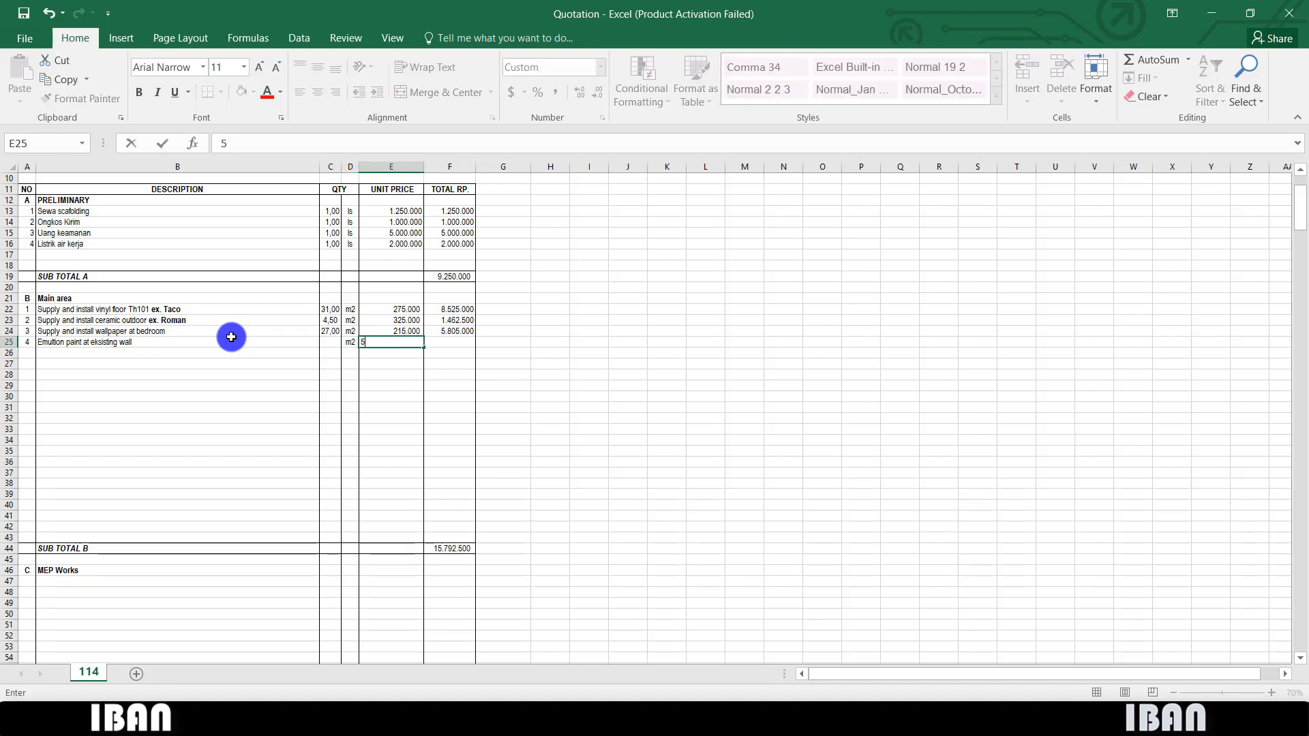
type("00")
key("Return")
key("Up")
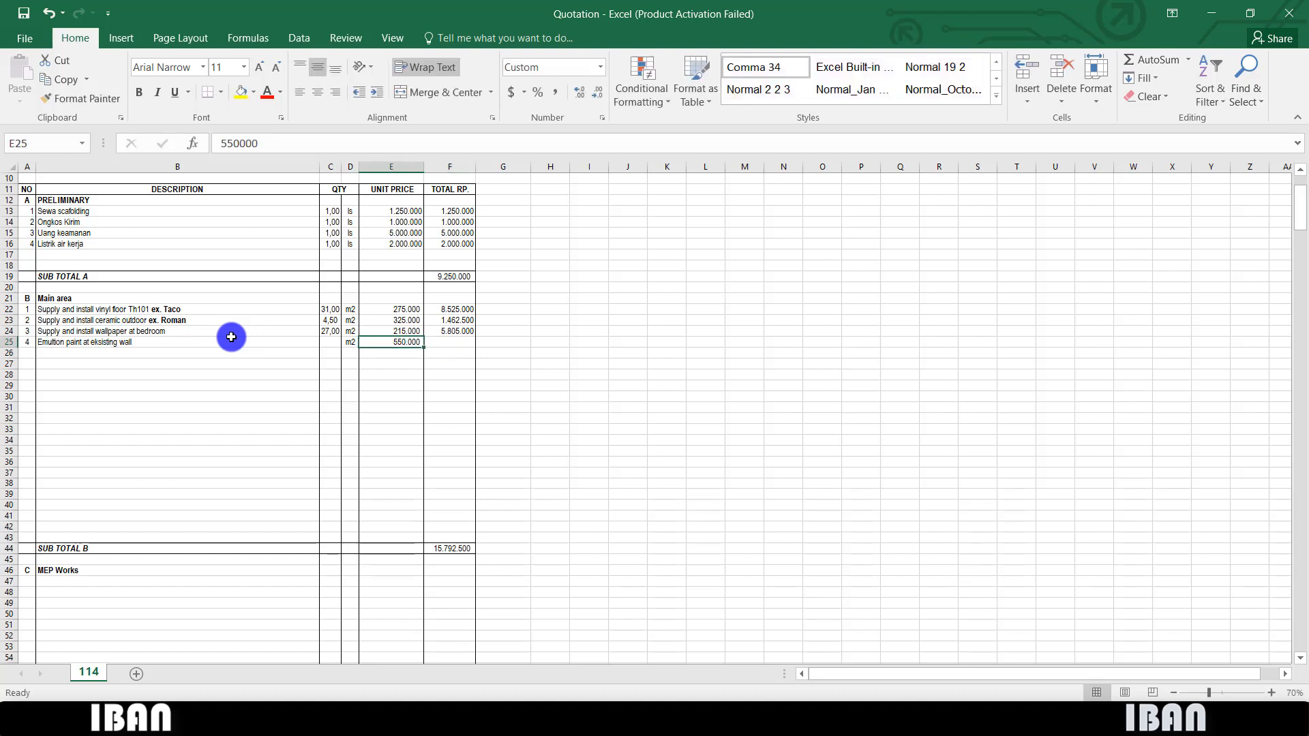
type("55.000")
key("Return")
- Copy the total formula from F24 to F25 for the wall paint item
key("Right")
key("Up")
key("Up")
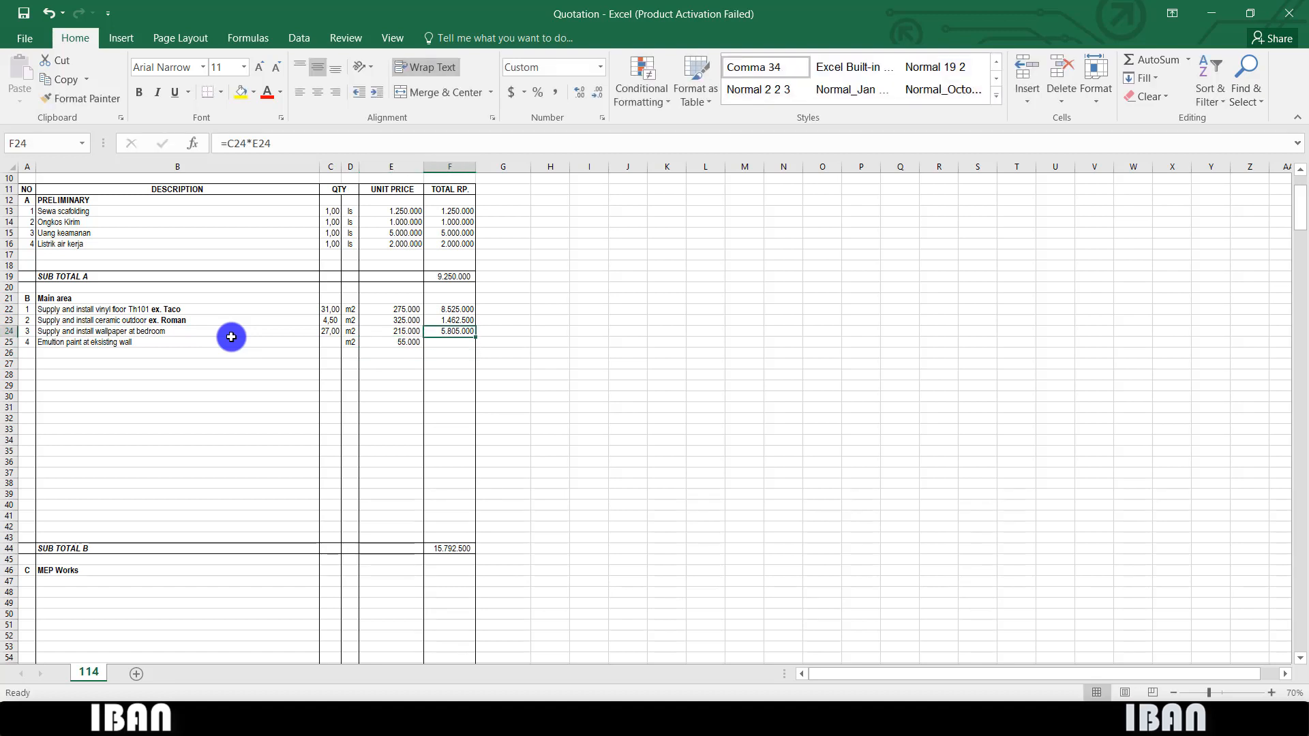
key("ctrl+c")
key("Down")
key("ctrl+v")
key("Escape")
- Set the quantity of the wall paint item in C25 to 40
key("Left")
key("Left")
key("Left")
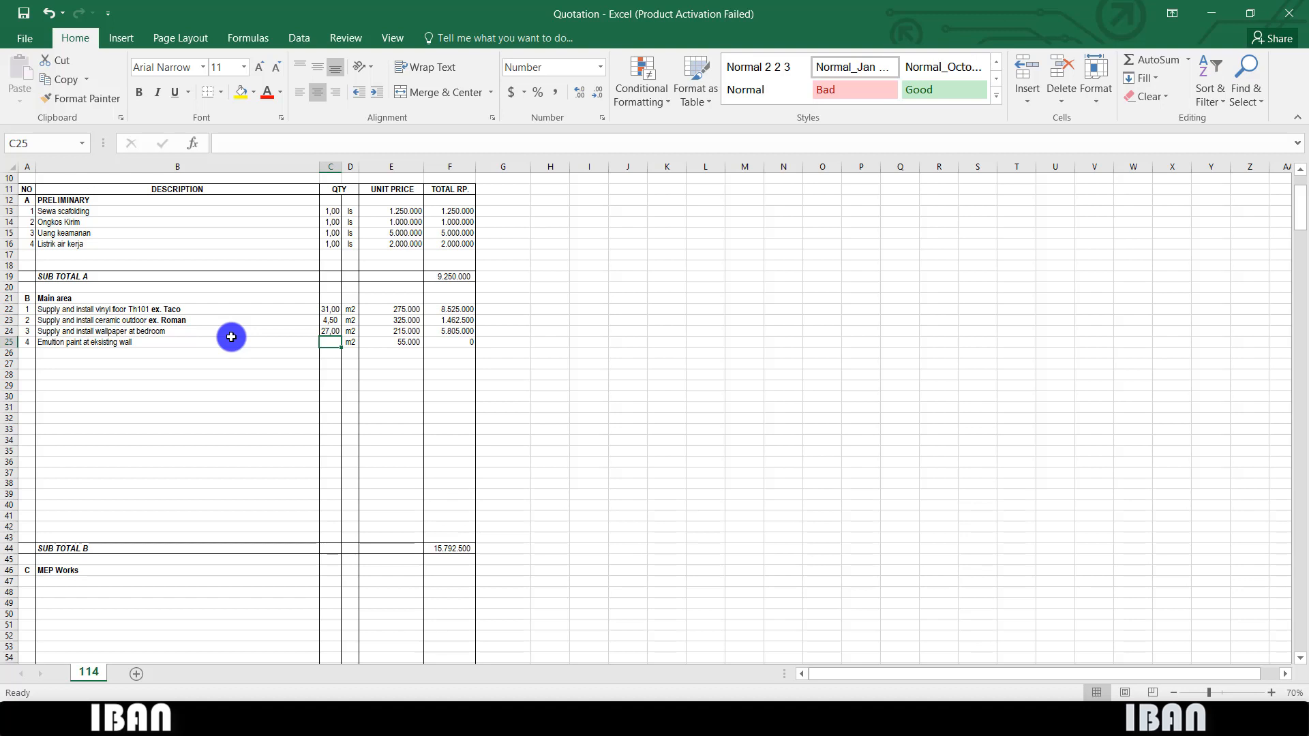
type("40")
key("Return")
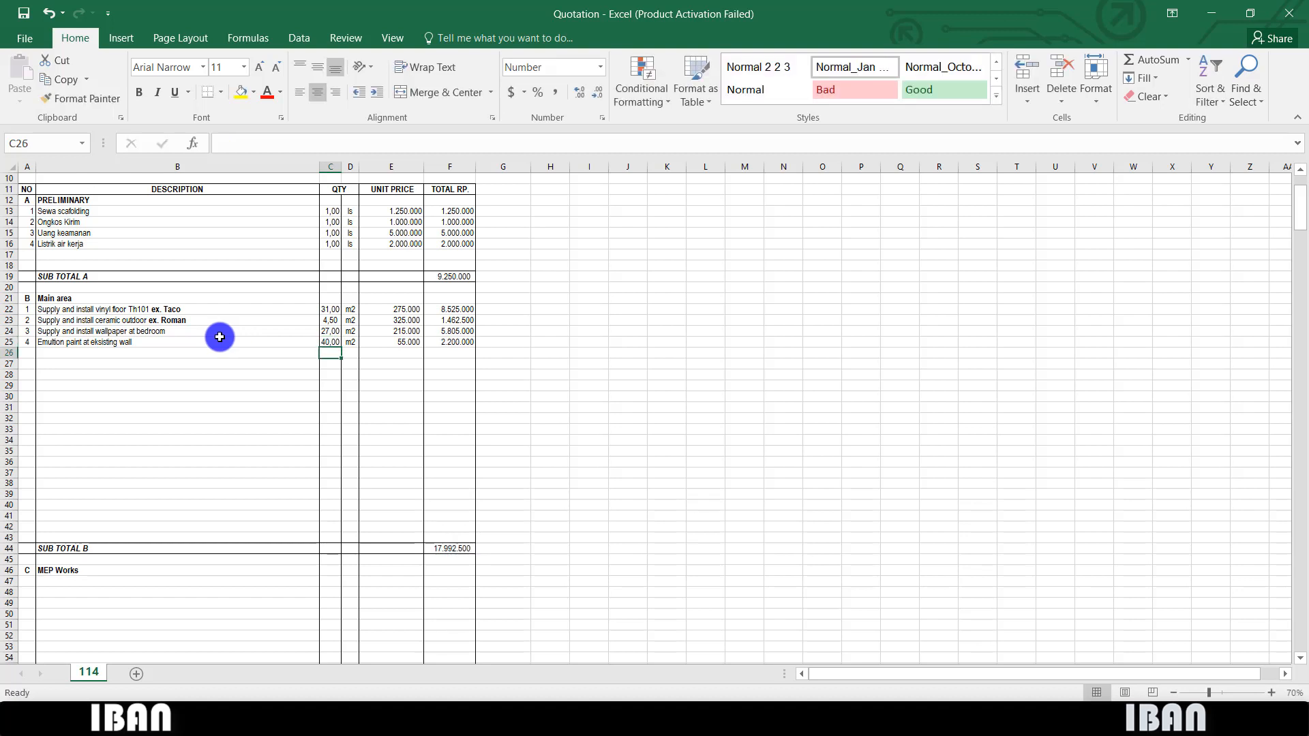
- Append "ex. Propan 104" to the wall paint description in B25 and make that added text bold
double_click(165, 342)
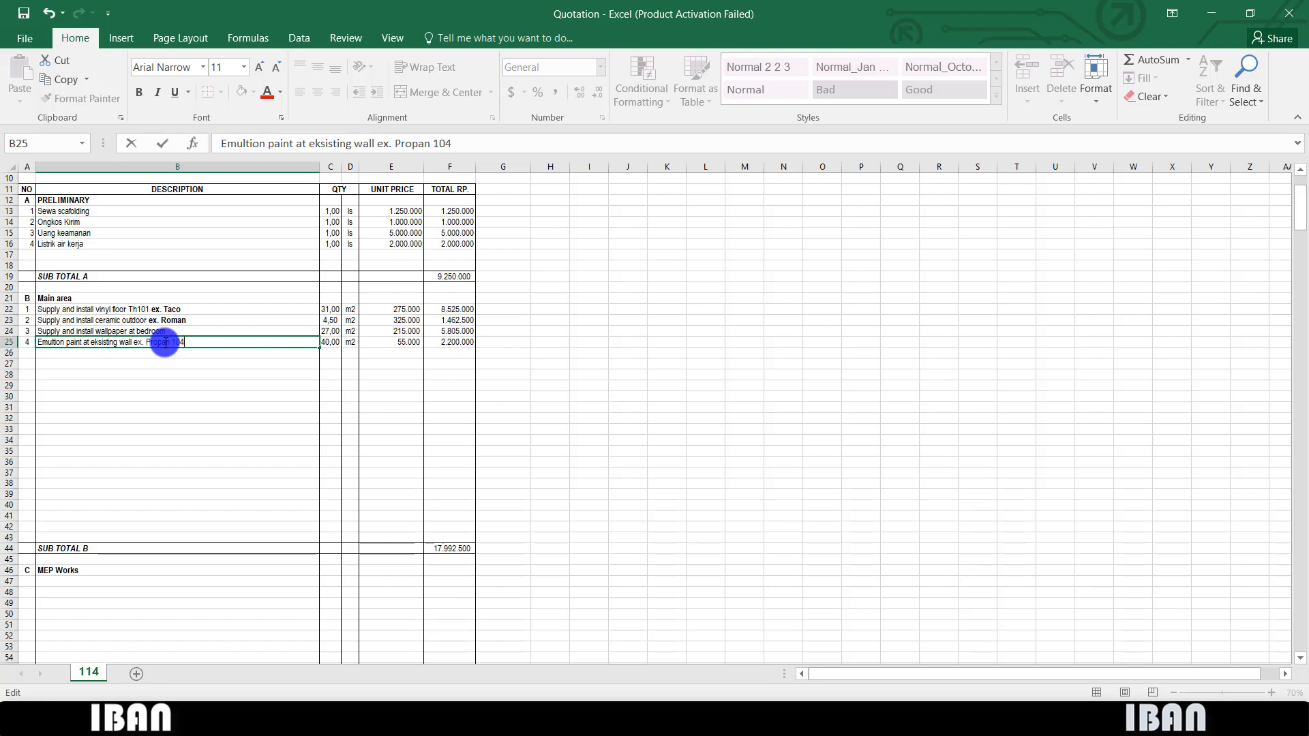
key("shift+Left")
key("shift+Left")
key("shift+Left")
key("shift+Left")
key("shift+Left")
key("shift+Left")
key("shift+Left")
key("shift+Left")
key("shift+Left")
key("shift+Left")
key("shift+Left")
key("shift+Left")
key("Left")
key("shift+Right")
key("shift+Right")
key("shift+Right")
key("shift+Right")
key("shift+Right")
key("shift+Right")
key("shift+Right")
key("shift+Right")
key("shift+Right")
key("ctrl+b")
key("Return")
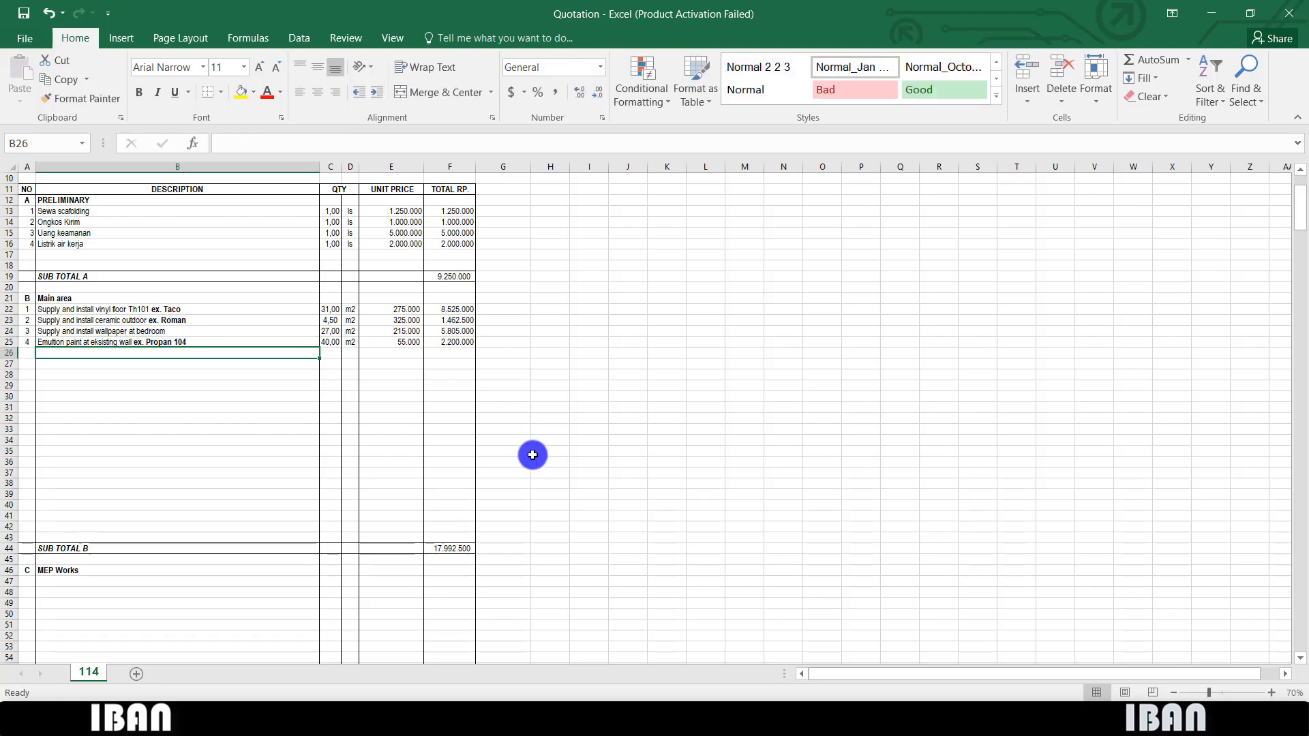
- Add item 5, "Supply and install wallpanel at living room dim. 1200 x 2400 finish HPL ex. Taco", in row 26 with "ex. Taco" in bold
left_click(704, 715)
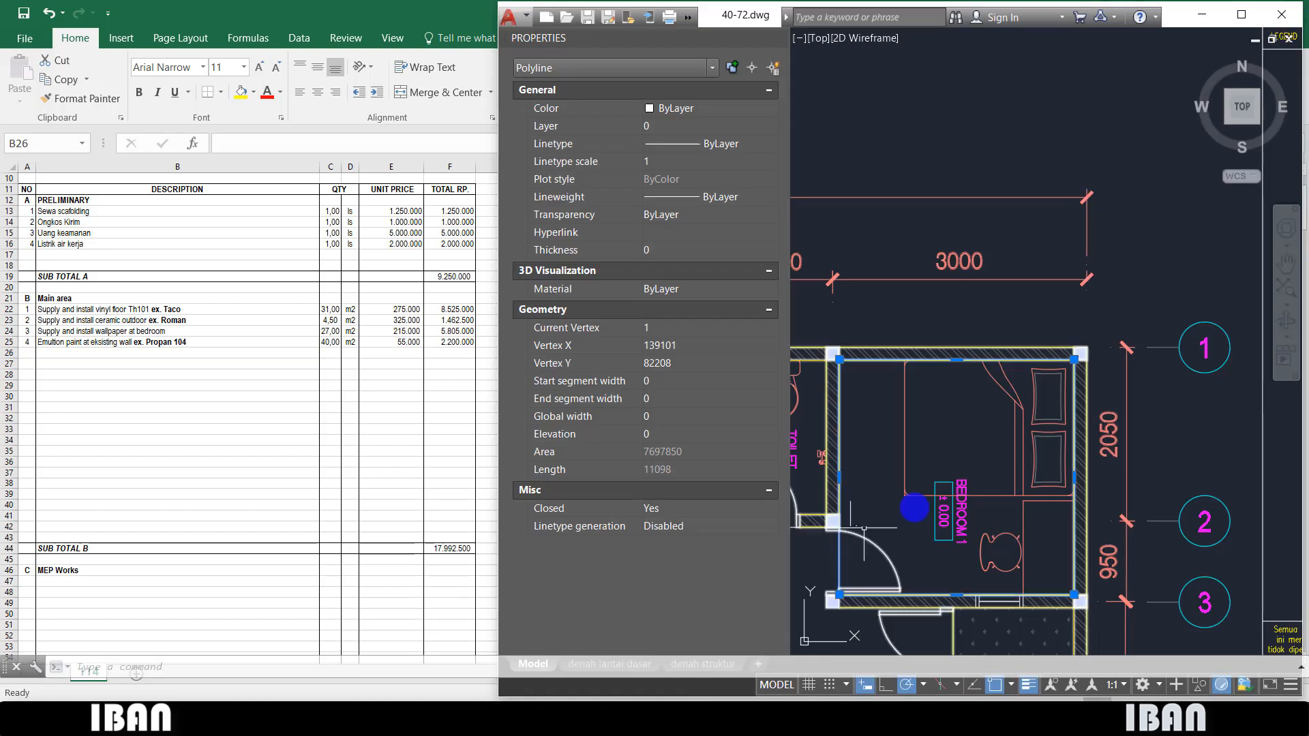
left_click(174, 356)
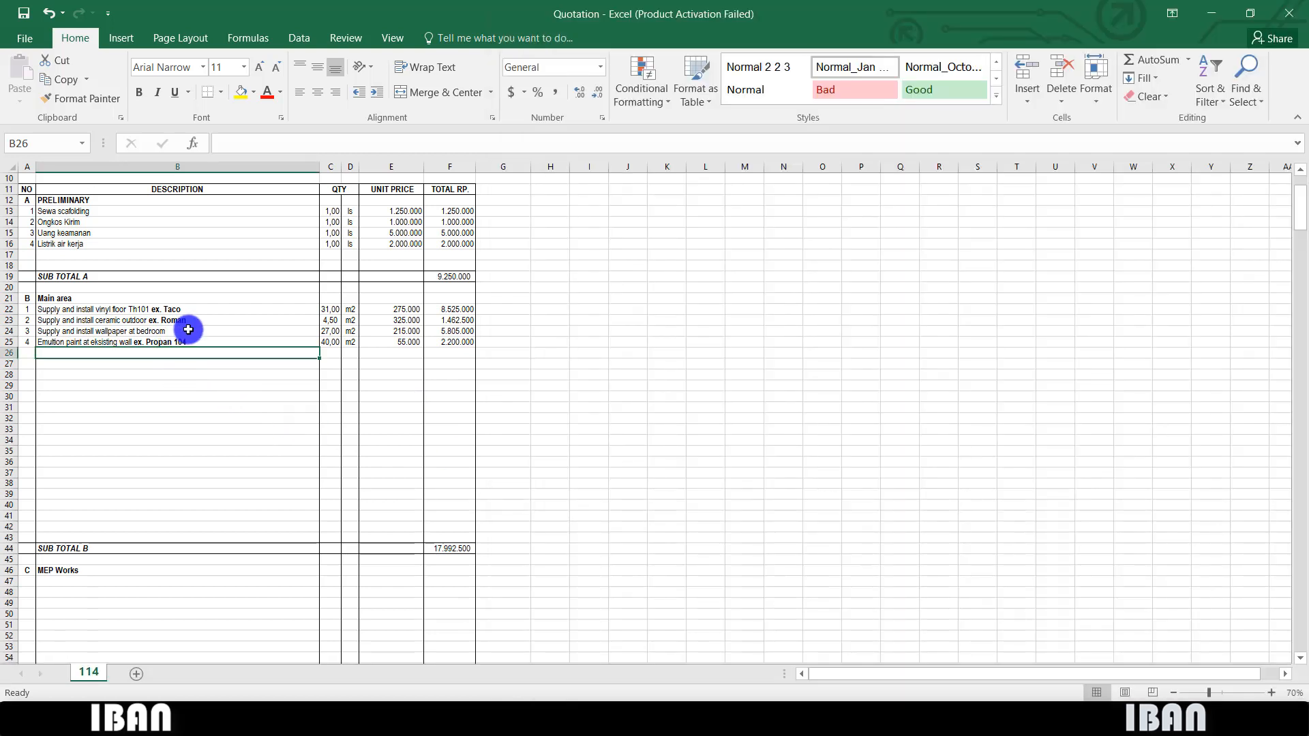
left_click(27, 354)
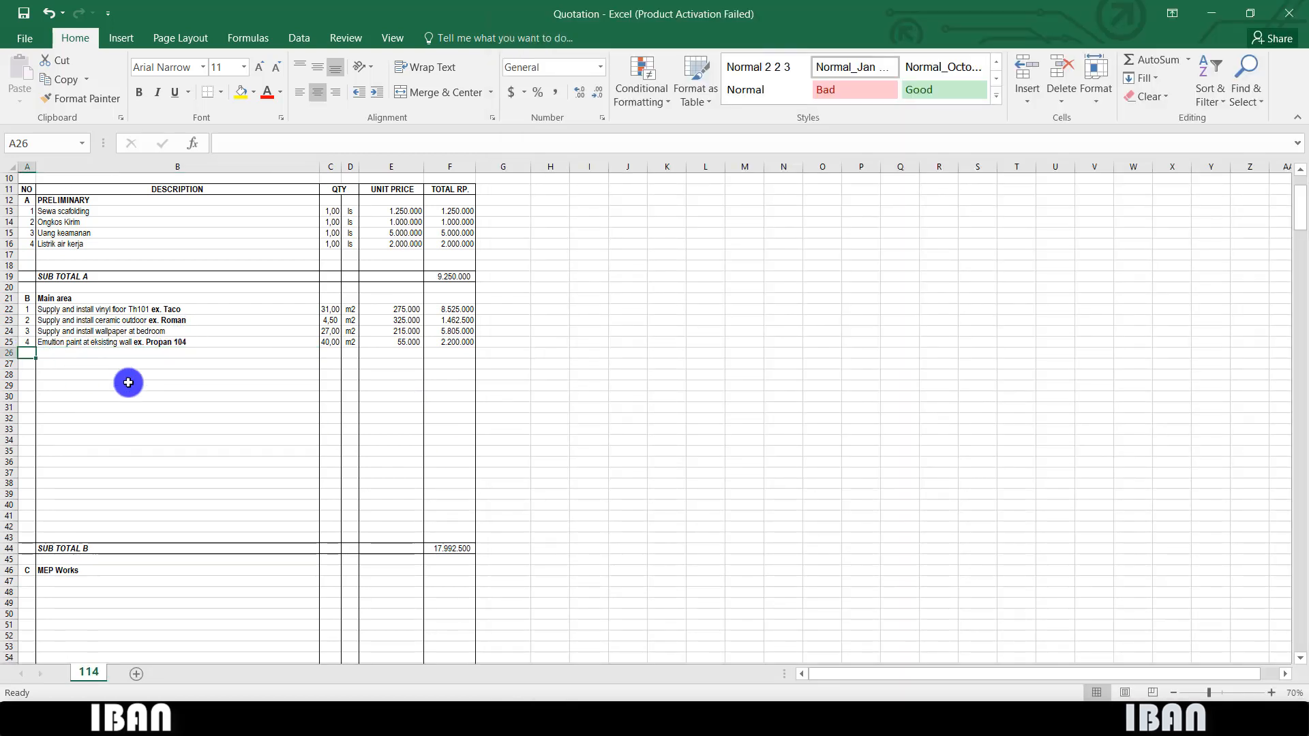
type("5")
key("Tab")
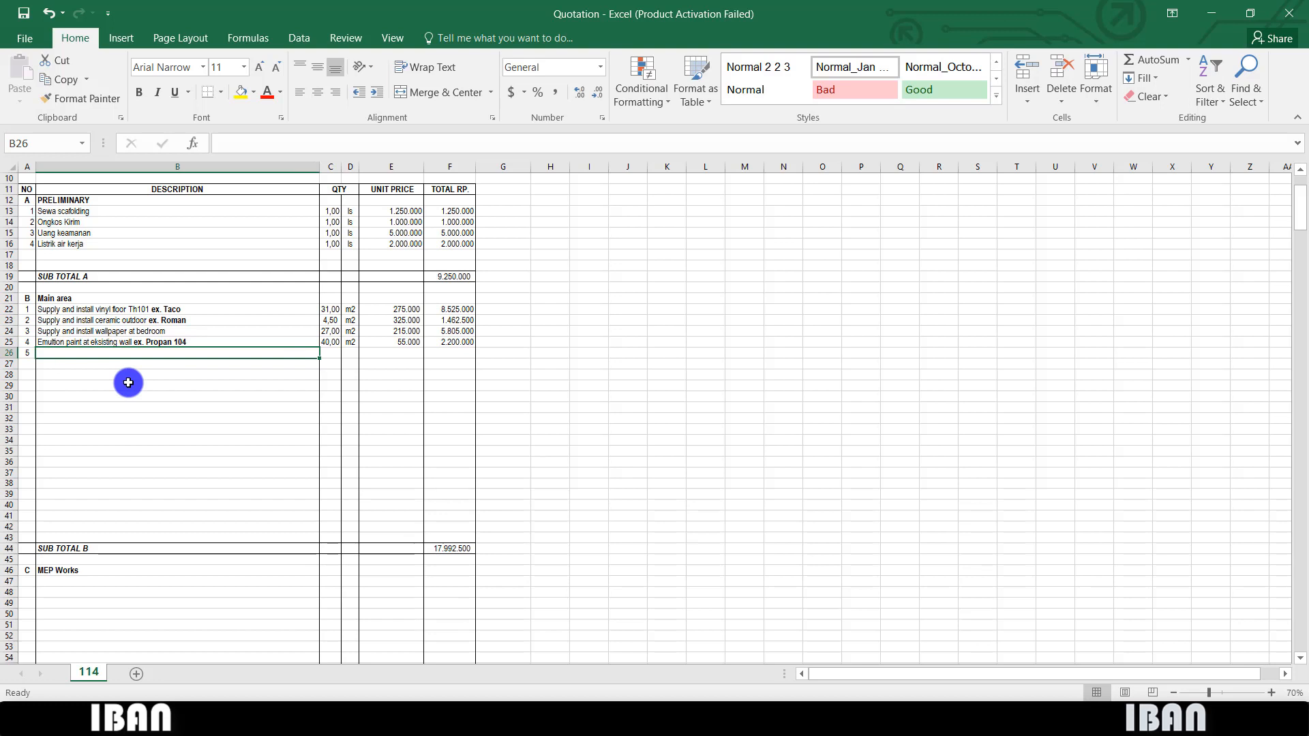
type("Wallpa")
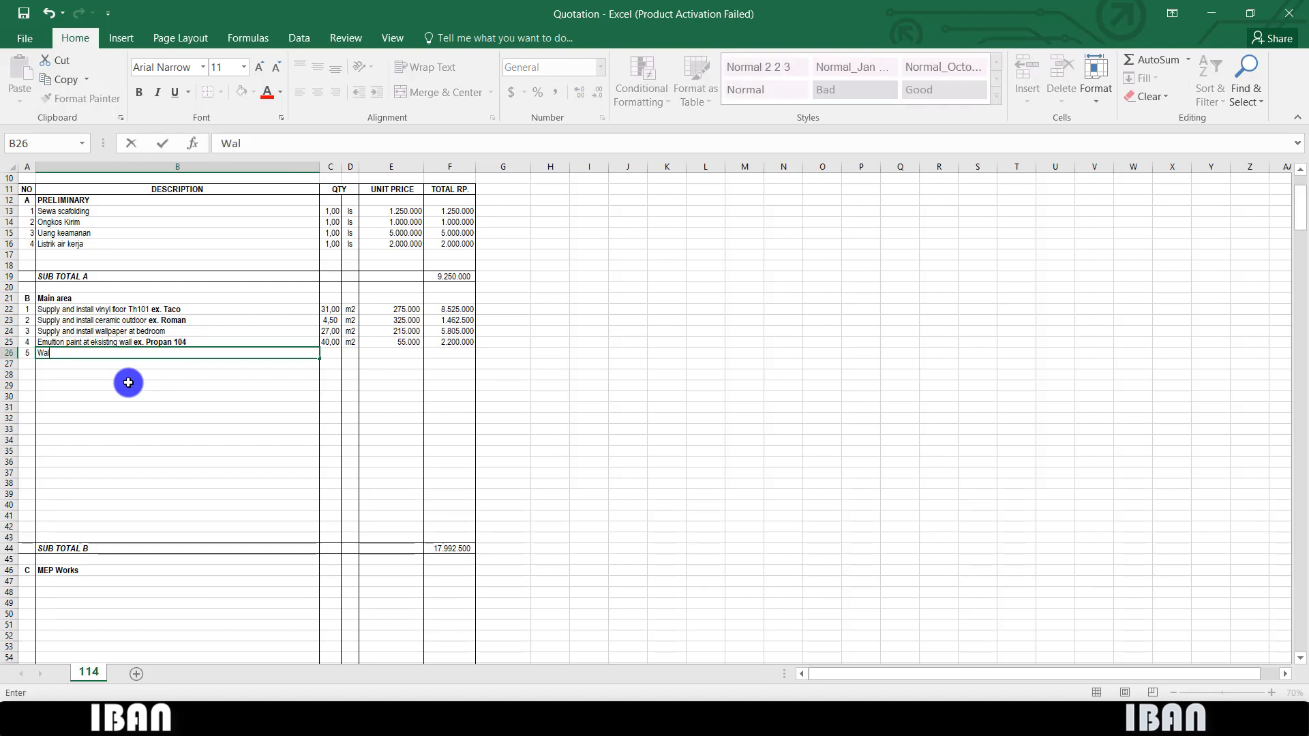
key("BackSpace")
key("BackSpace")
key("BackSpace")
key("BackSpace")
key("BackSpace")
key("BackSpace")
key("BackSpace")
type("Supply and install ")
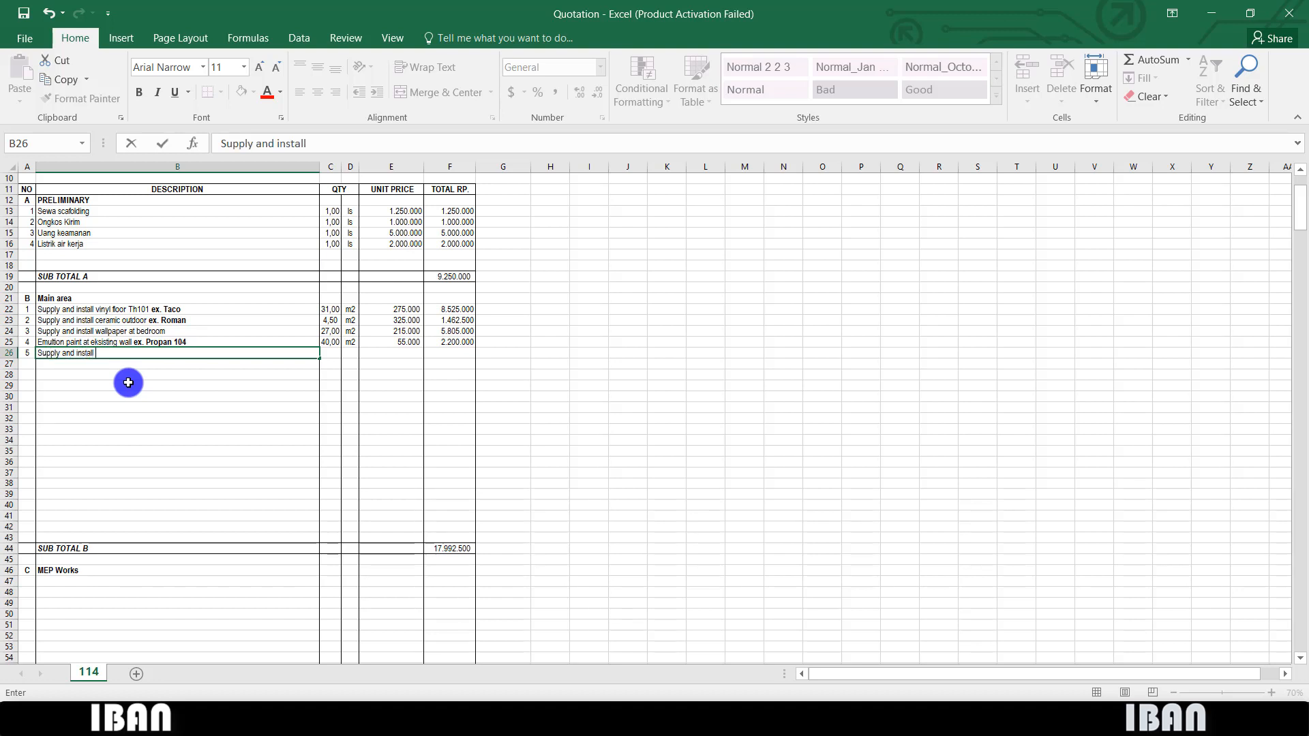
type("wallpanel at living room")
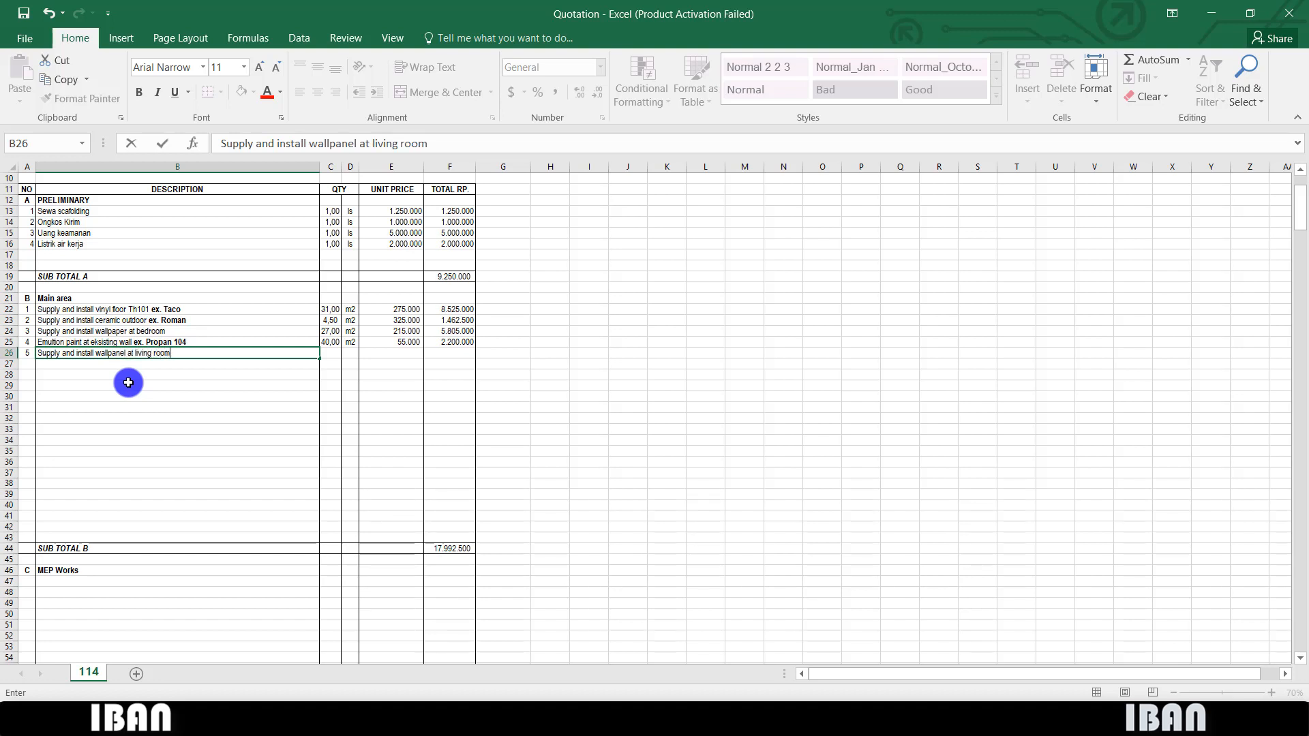
type("dim. 1200 x 2400 finish HPL")
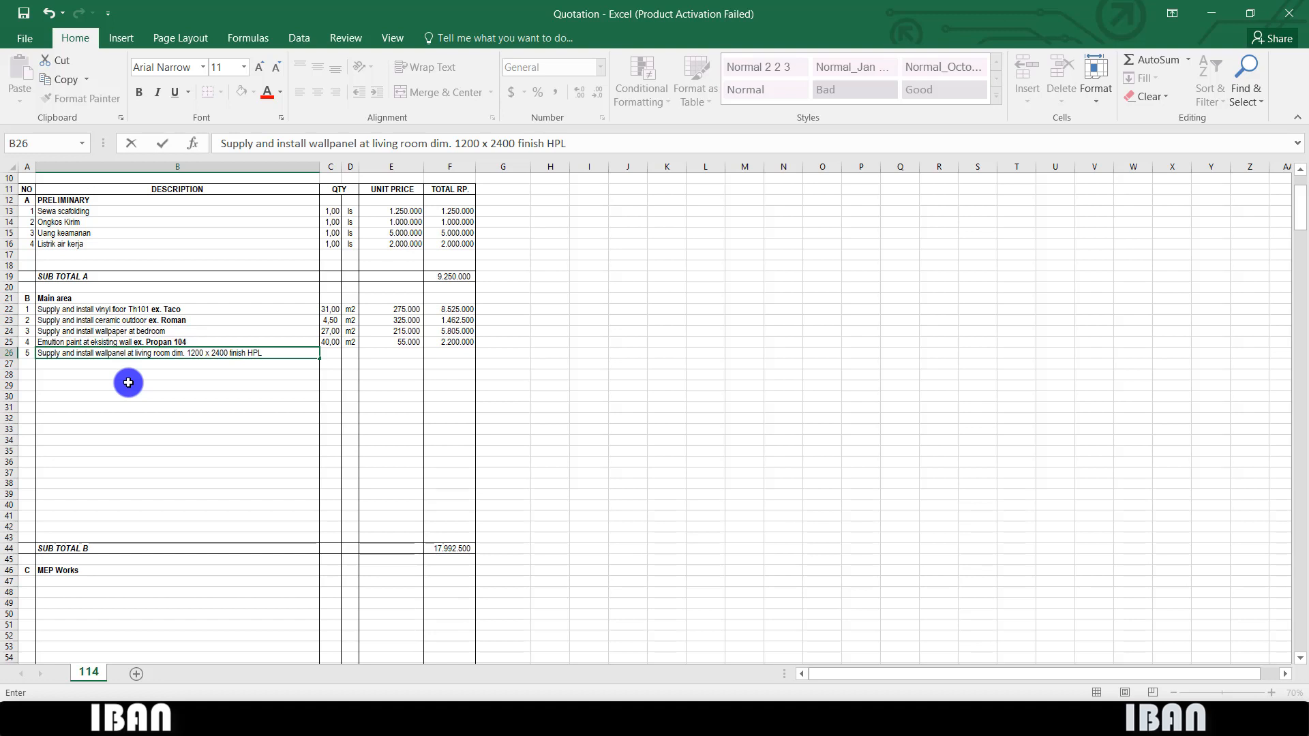
type("x. Taco")
key("Tab")
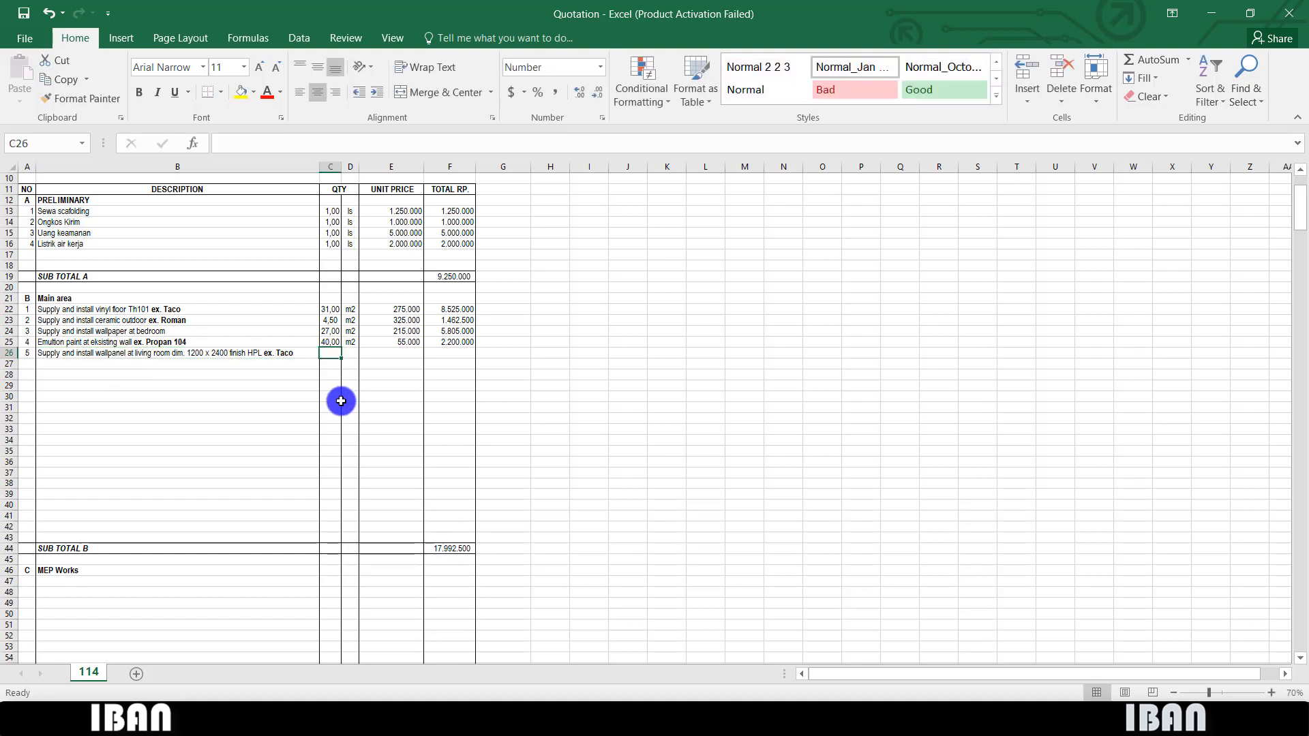
- Give the living room wallpanel item a quantity of 1 and the unit ls
type("1")
key("Tab")
type("ls")
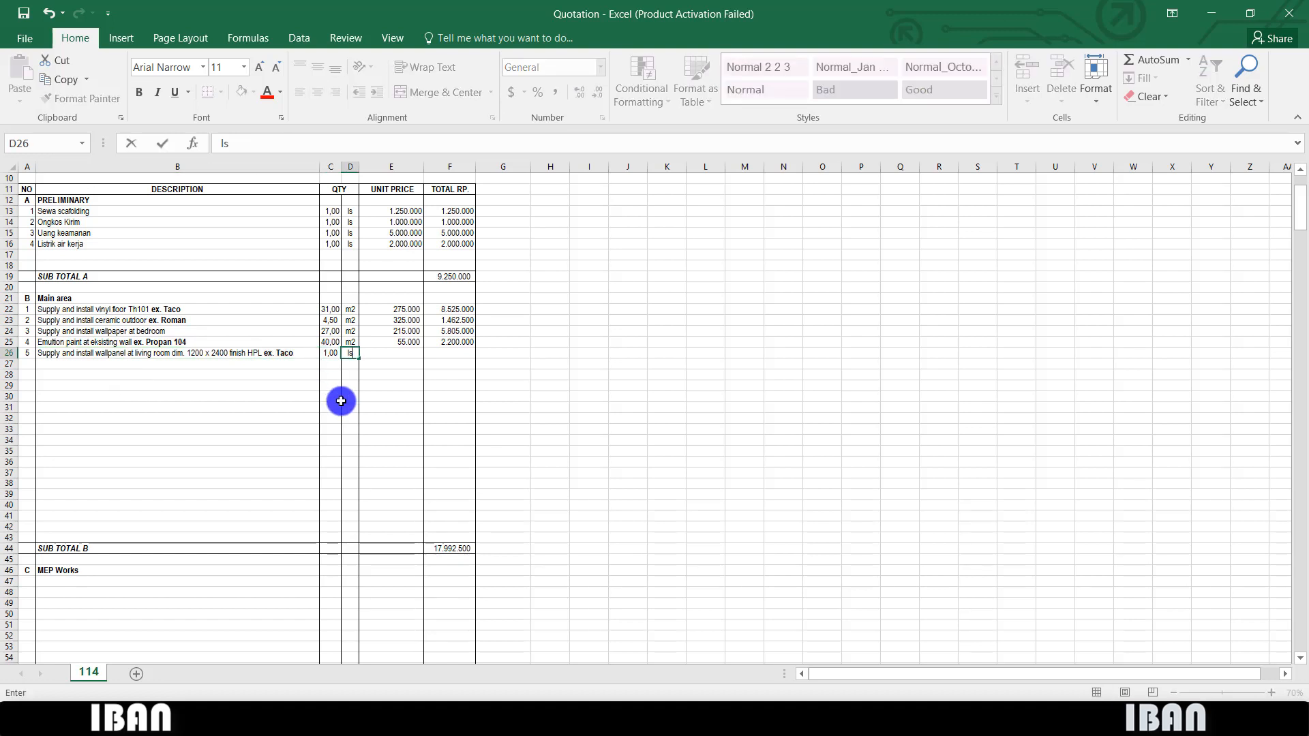
- Set the unit price of the living room wallpanel item to 4.500.000
key("Tab")
type("4.500.0")
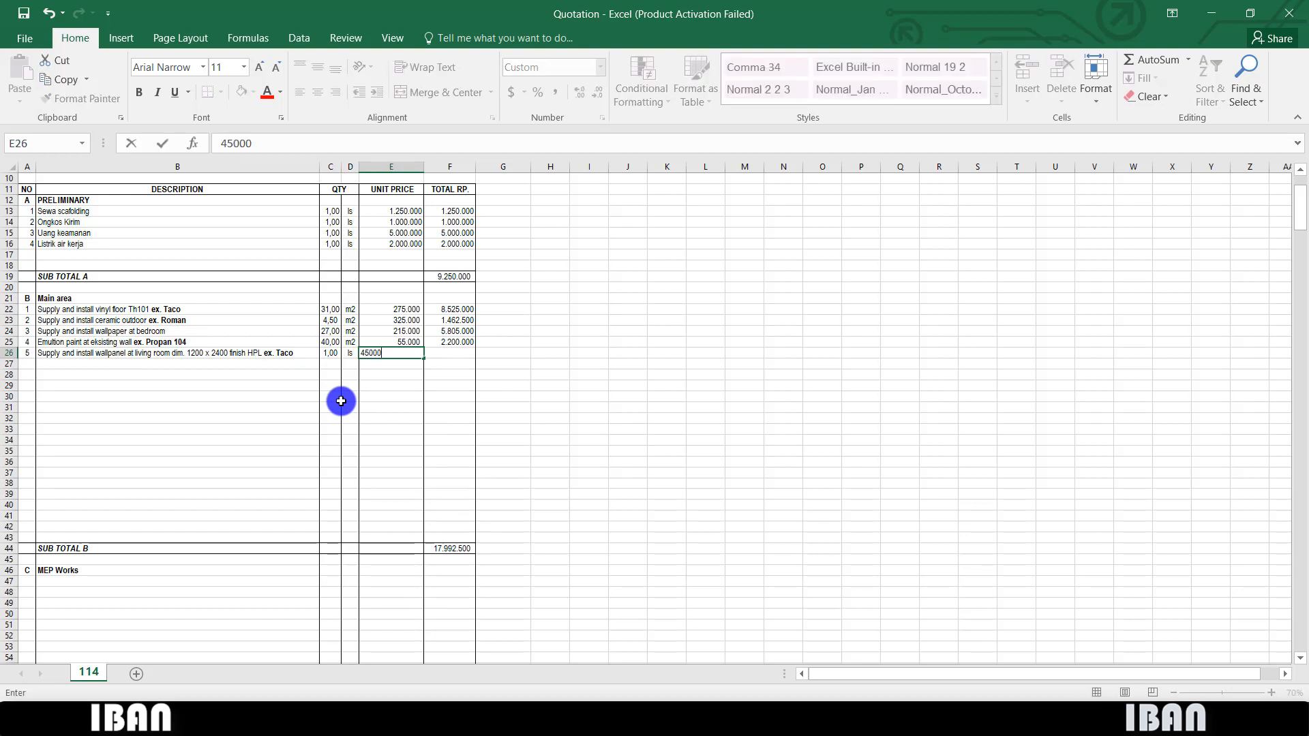
type("00")
key("Return")
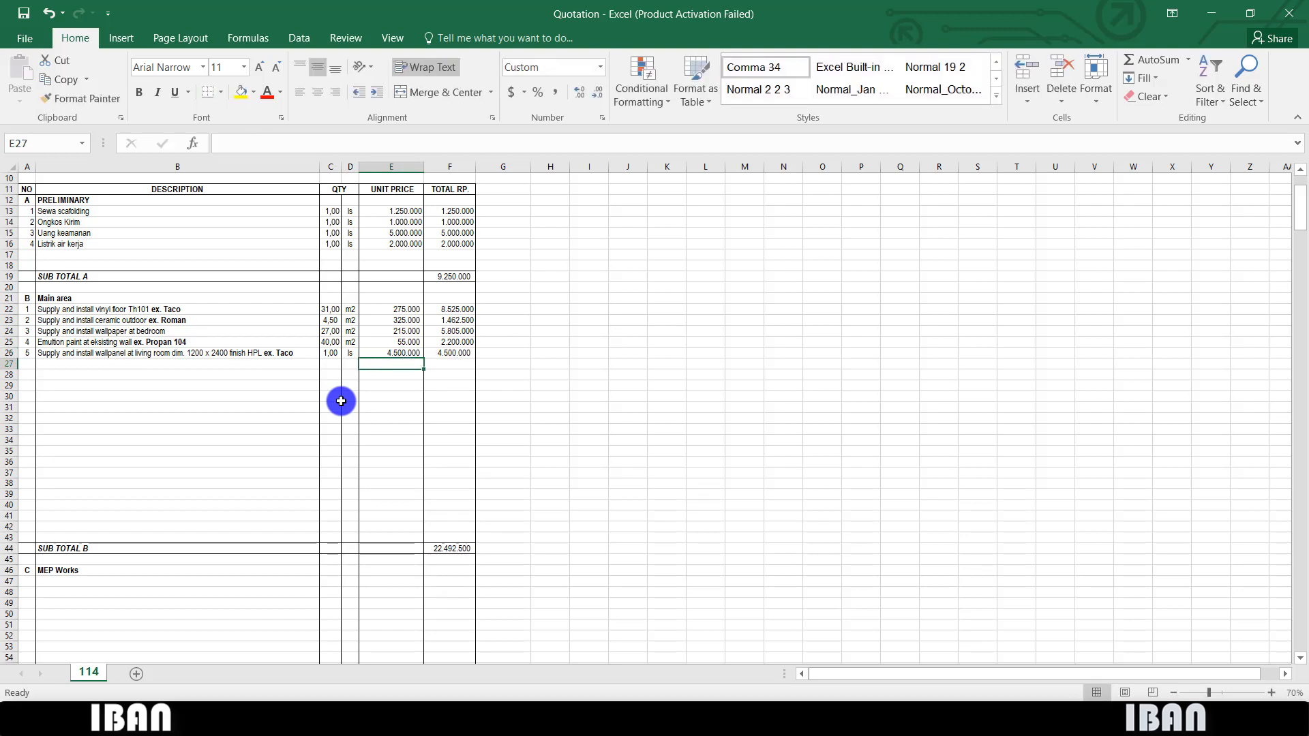
- Switch to the AutoCAD drawing 40-72.dwg, clear the polyline selection, and examine the ground floor plan and the floor finishing plan
left_click(248, 362)
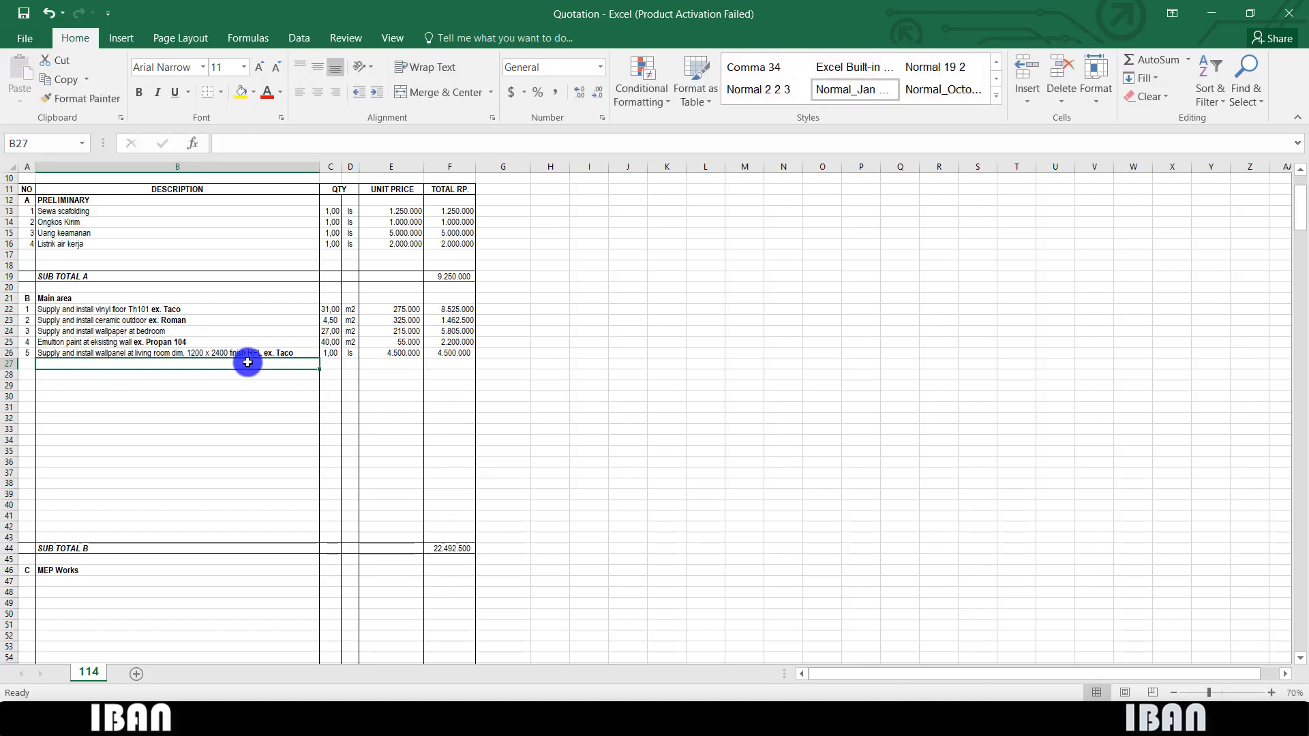
left_click(705, 714)
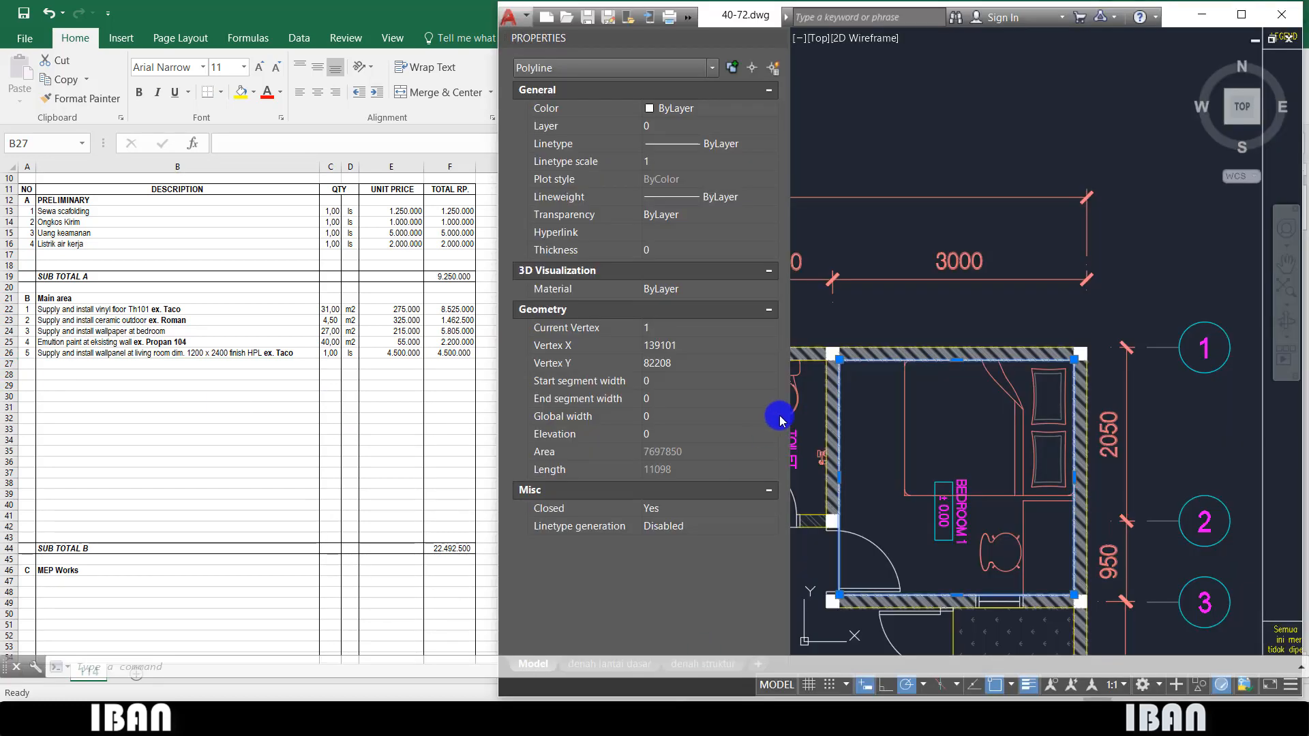
scroll(934, 451, "down", 6)
scroll(935, 450, "up", 5)
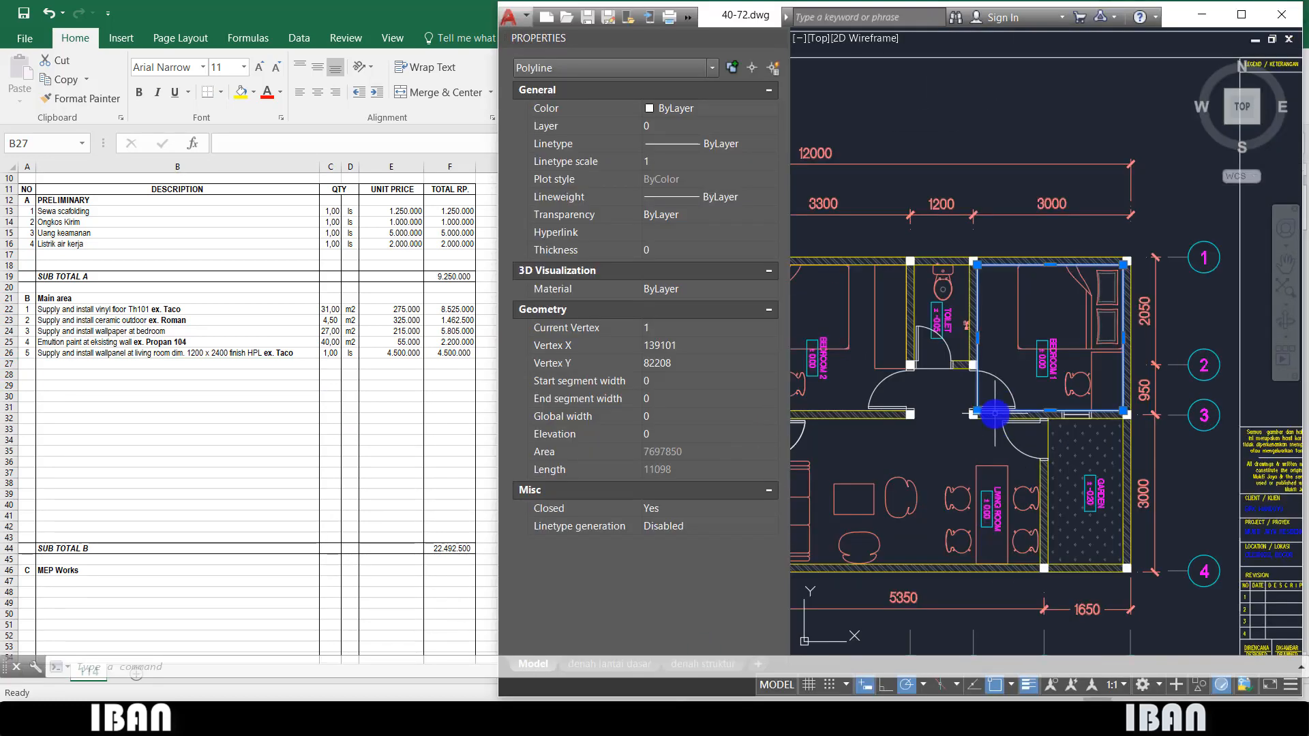
left_click(994, 414)
key("Escape")
scroll(1000, 413, "down", 3)
mouse_move(975, 425)
left_mouse_down()
mouse_move(1003, 415)
mouse_move(997, 345)
left_mouse_up()
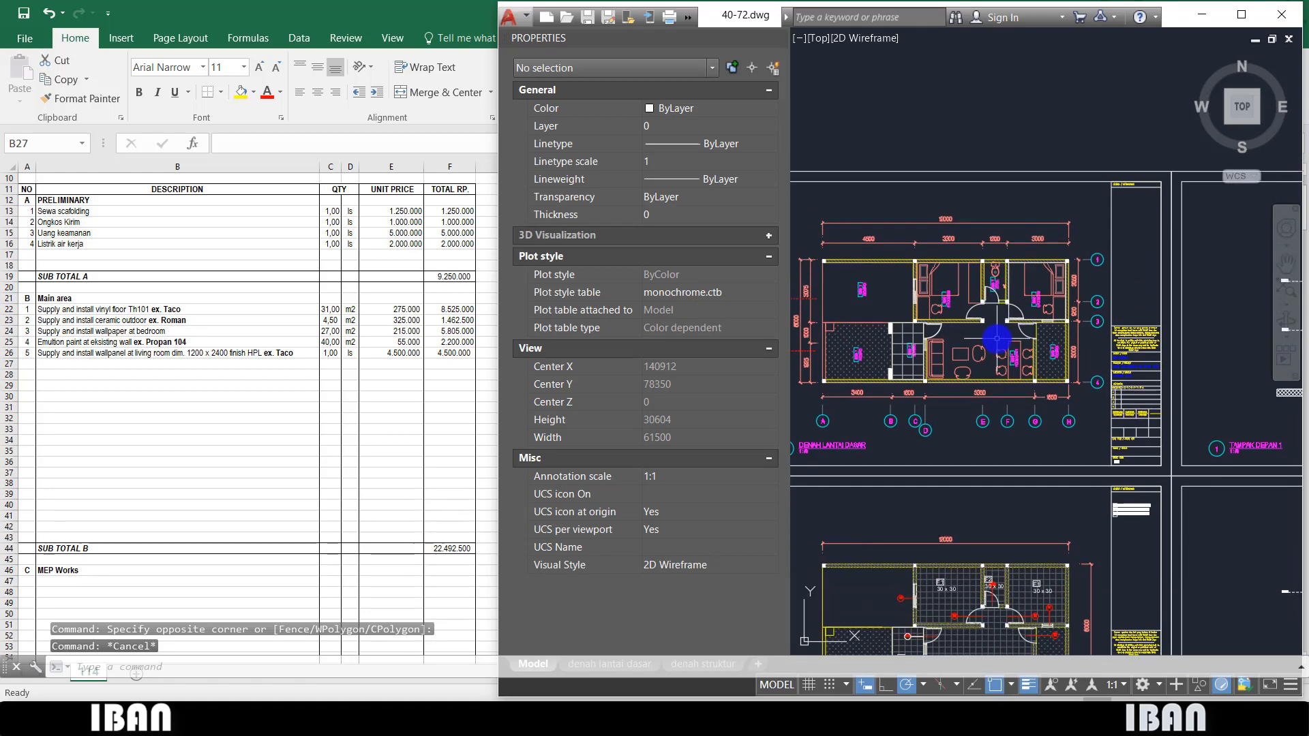
scroll(996, 323, "up", 3)
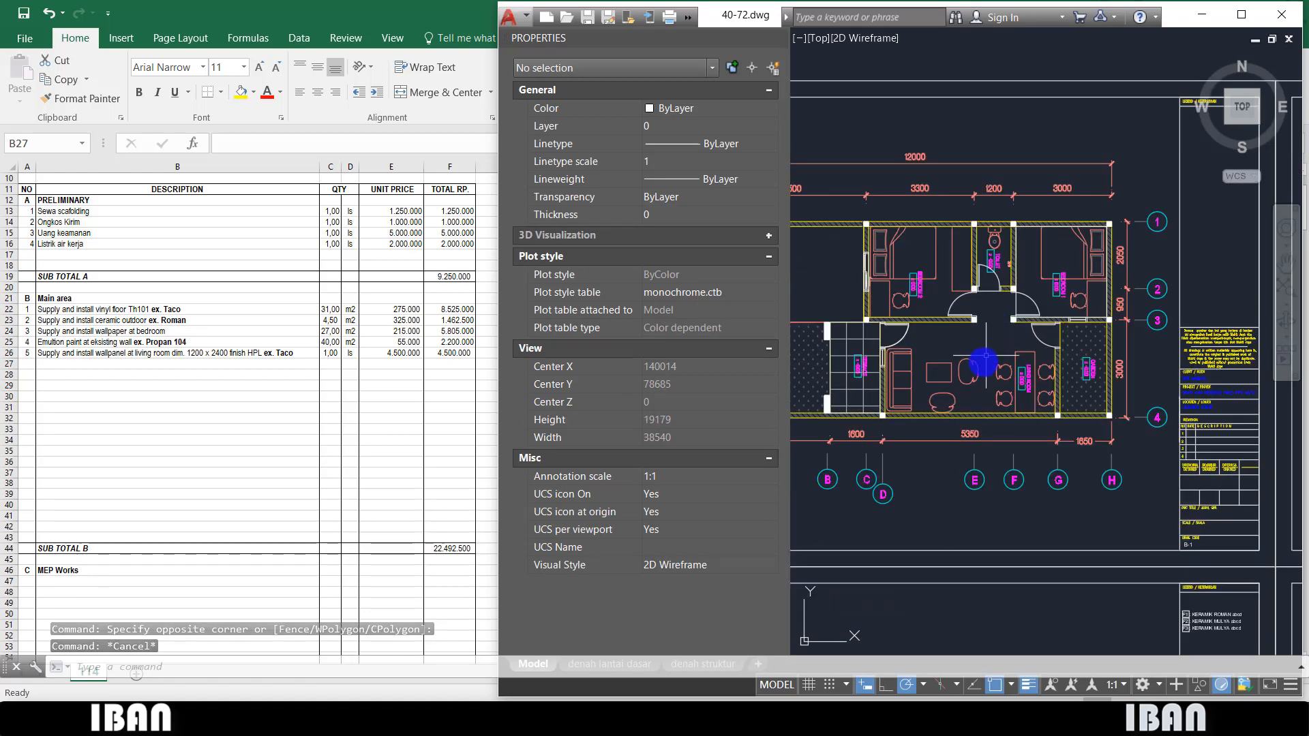
left_click_drag(974, 439, 972, 295)
scroll(972, 416, "down", 1)
mouse_move(964, 497)
left_mouse_down()
mouse_move(959, 283)
mouse_move(945, 321)
mouse_move(976, 278)
left_mouse_up()
scroll(945, 320, "up", 1)
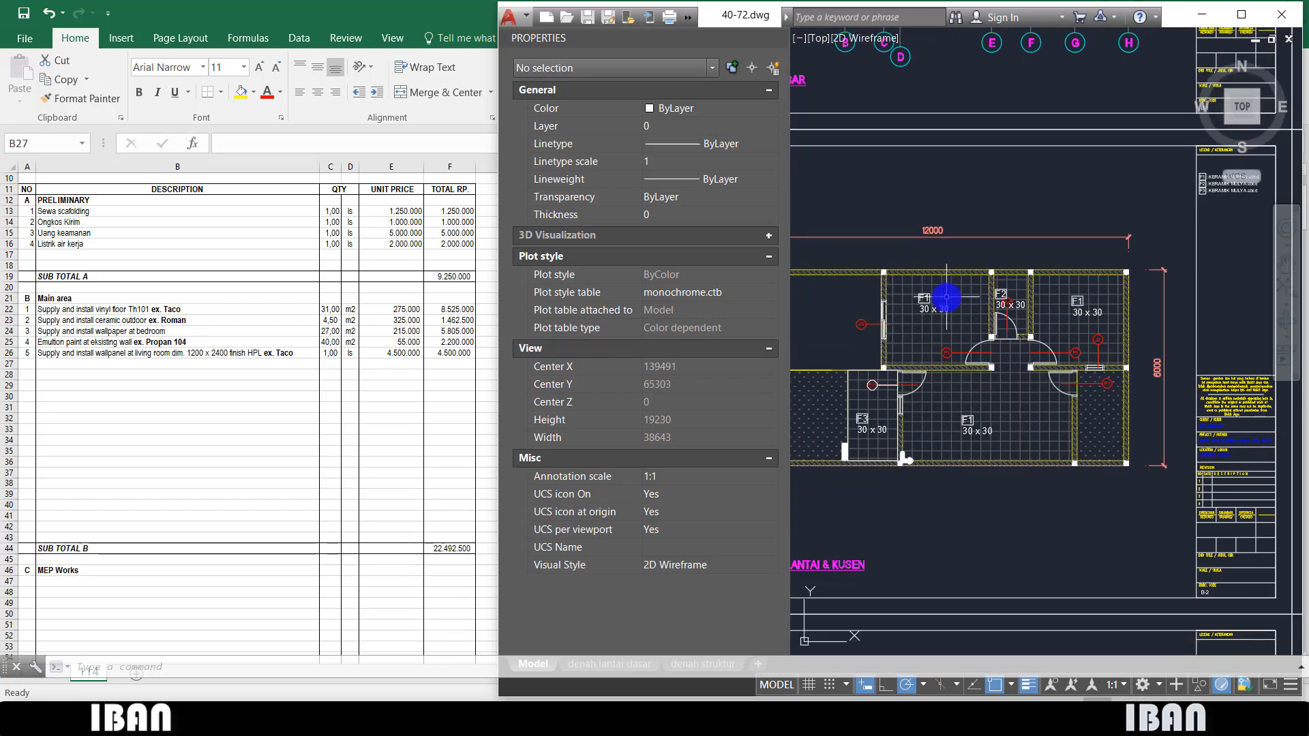
- Switch back to the Excel quotation and add item 6, "Supply and install drop ceiling", in row 27 under Main area
left_click(95, 364)
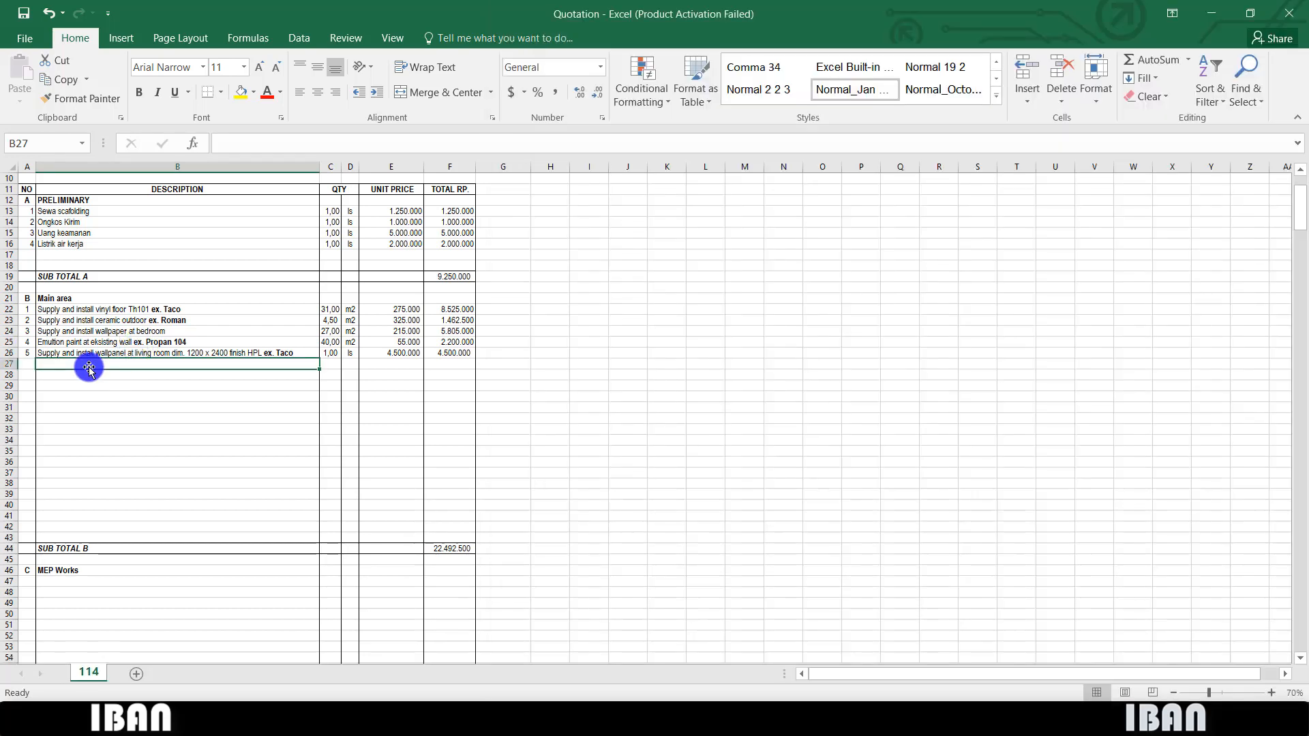
left_click(32, 358)
type("6")
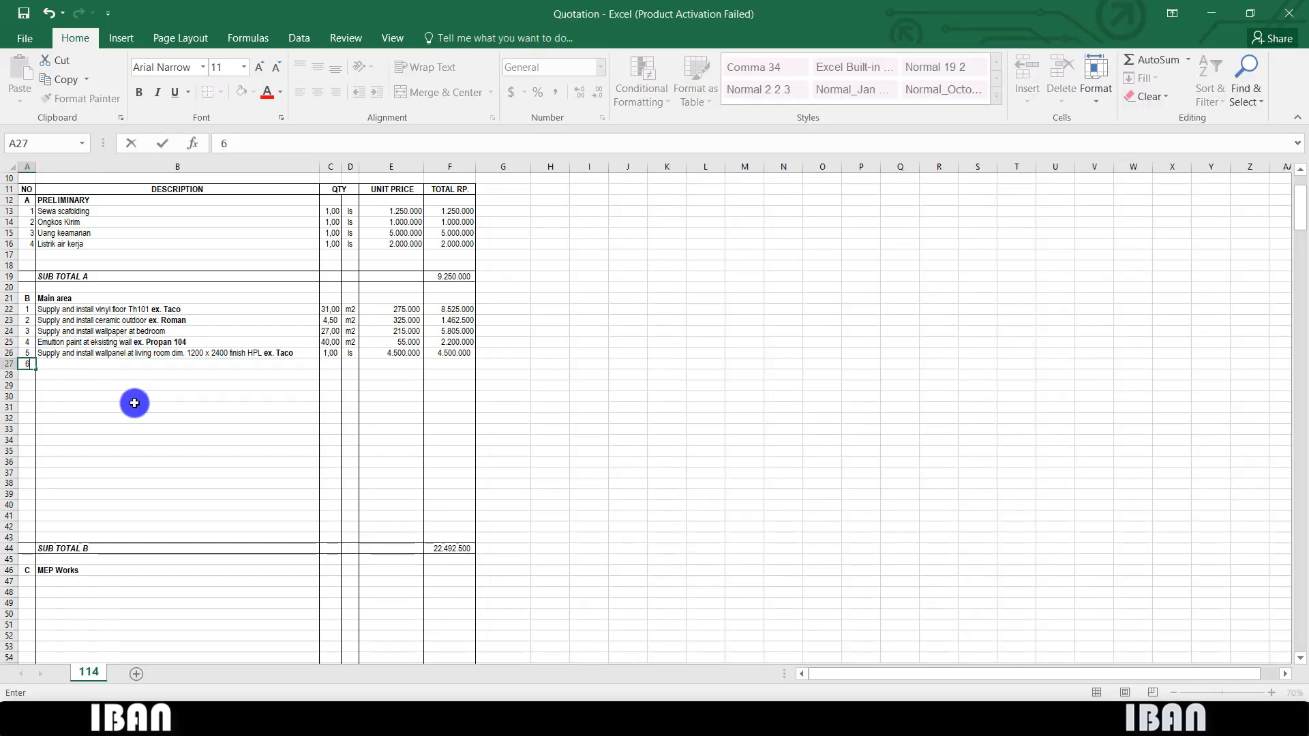
key("Tab")
type("Supply and install drop ceiling")
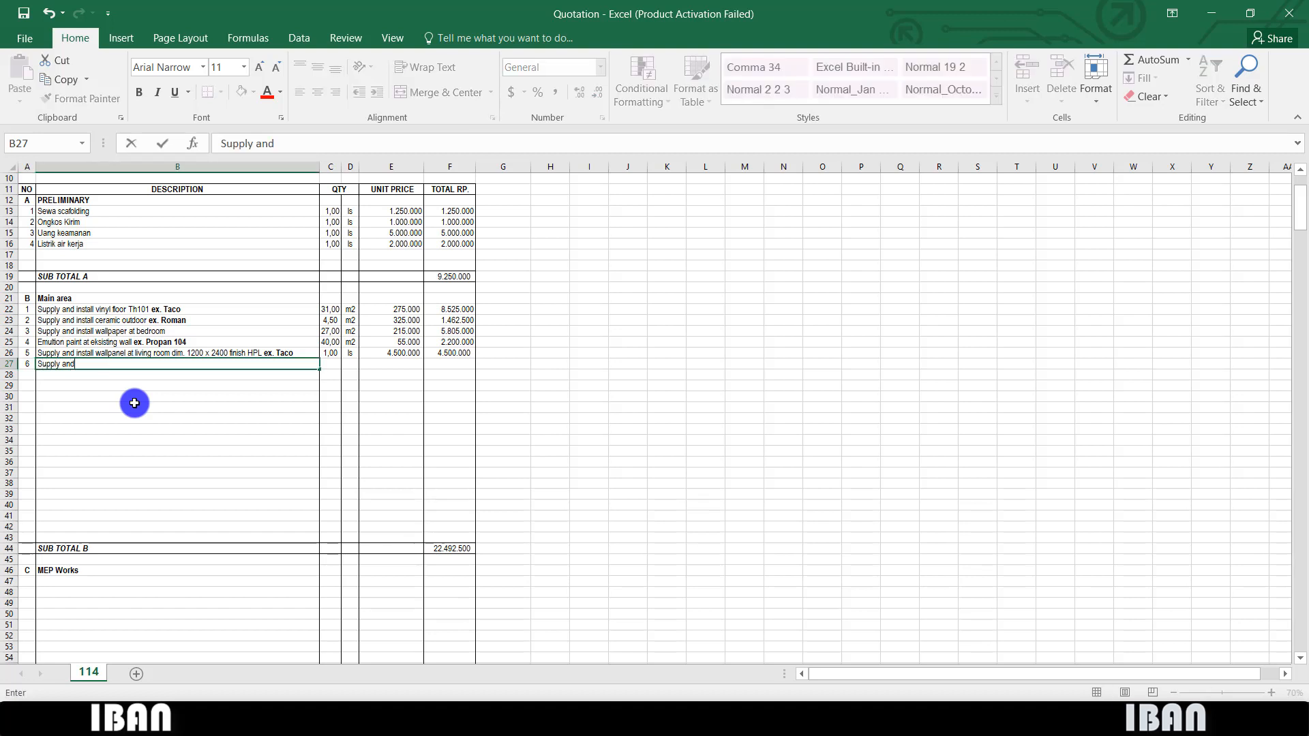
- Enter m as the unit and 10 as the quantity for the drop ceiling item
key("Tab")
key("Tab")
type("m")
key("Down")
key("Up")
key("Left")
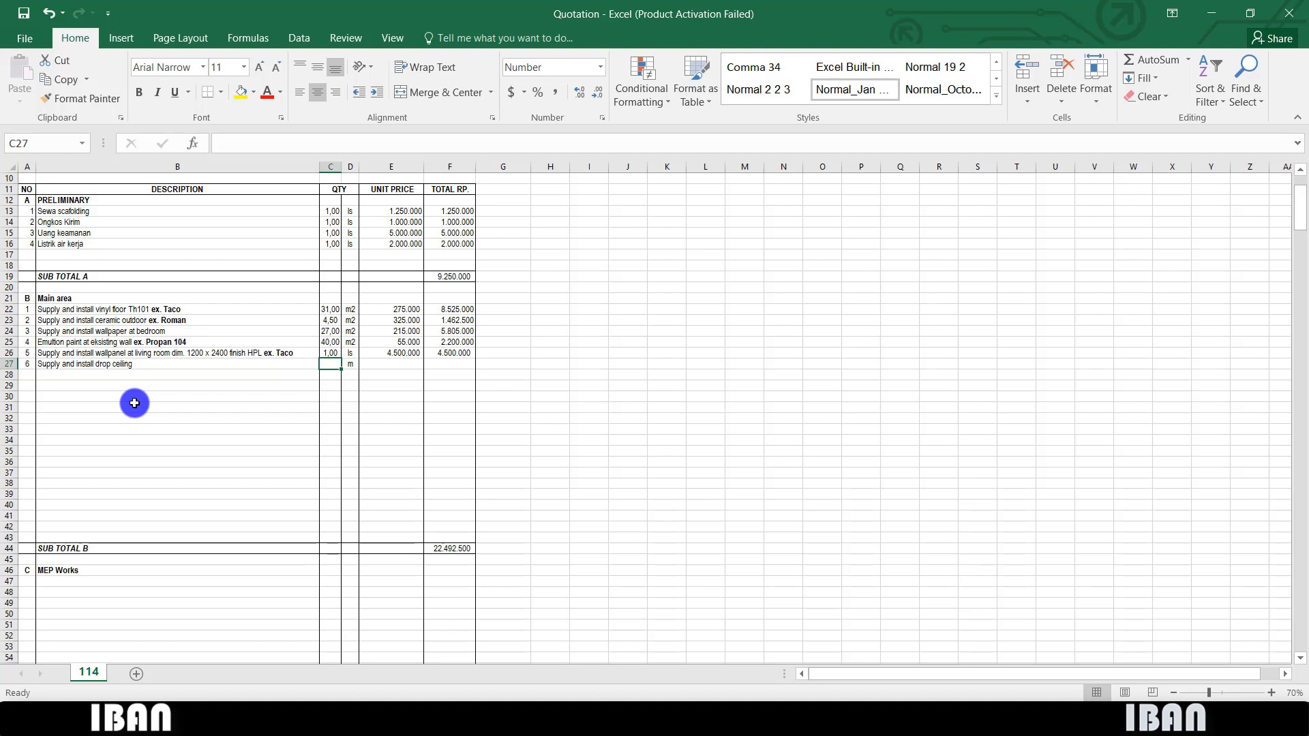
type("10")
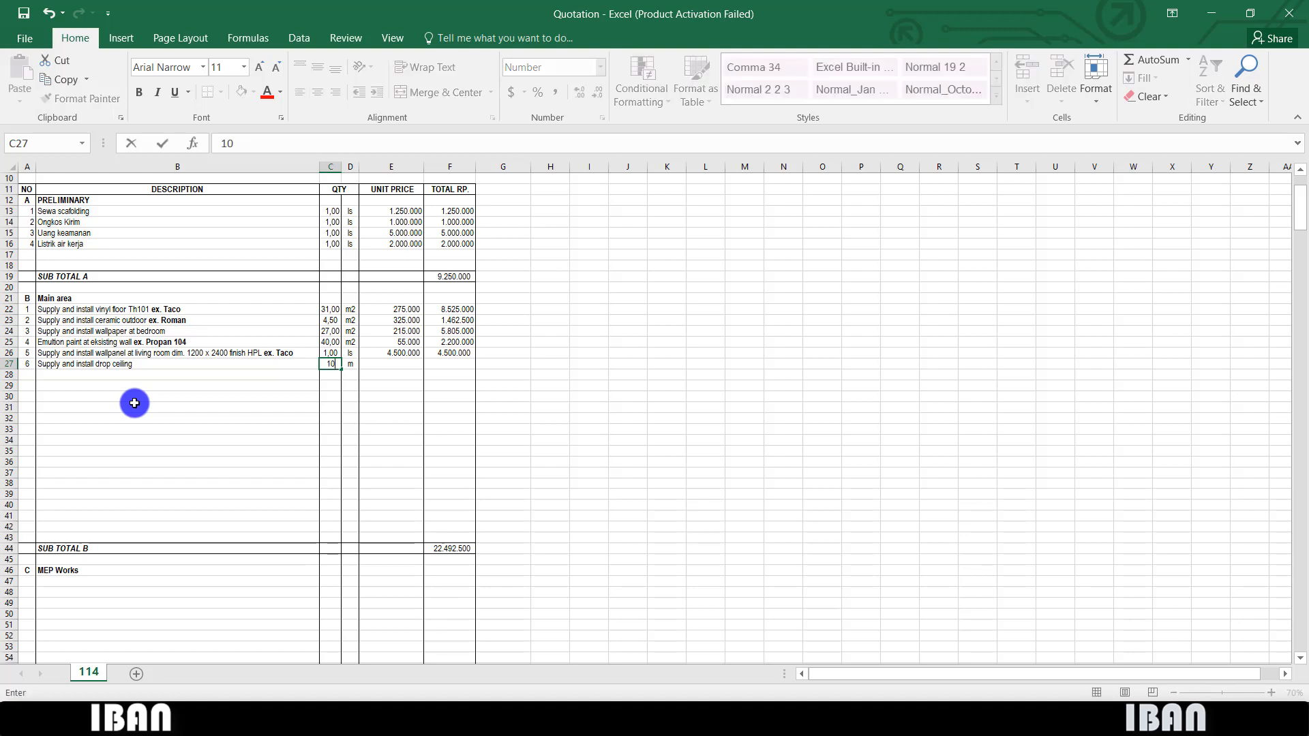
- Set the unit price of the drop ceiling item to 55.000
key("Tab")
key("Tab")
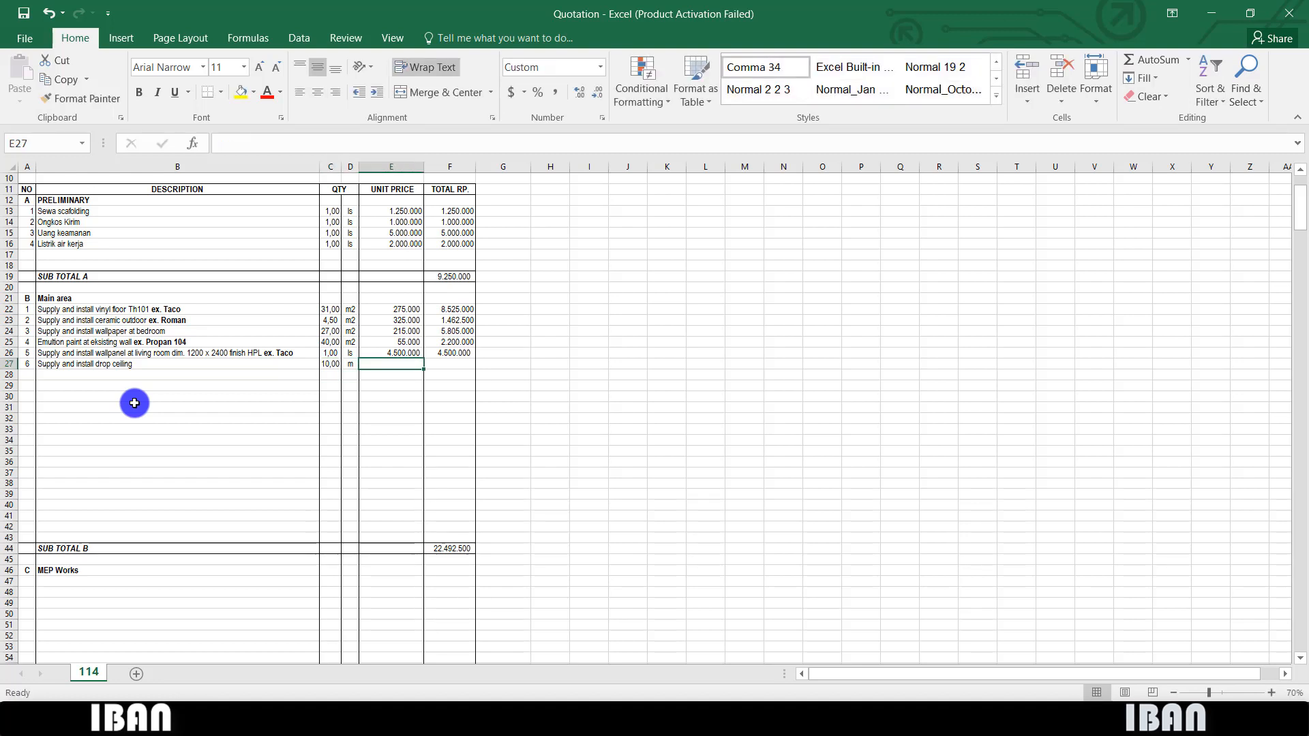
type("550000")
key("Return")
key("Up")
type("55")
key("Return")
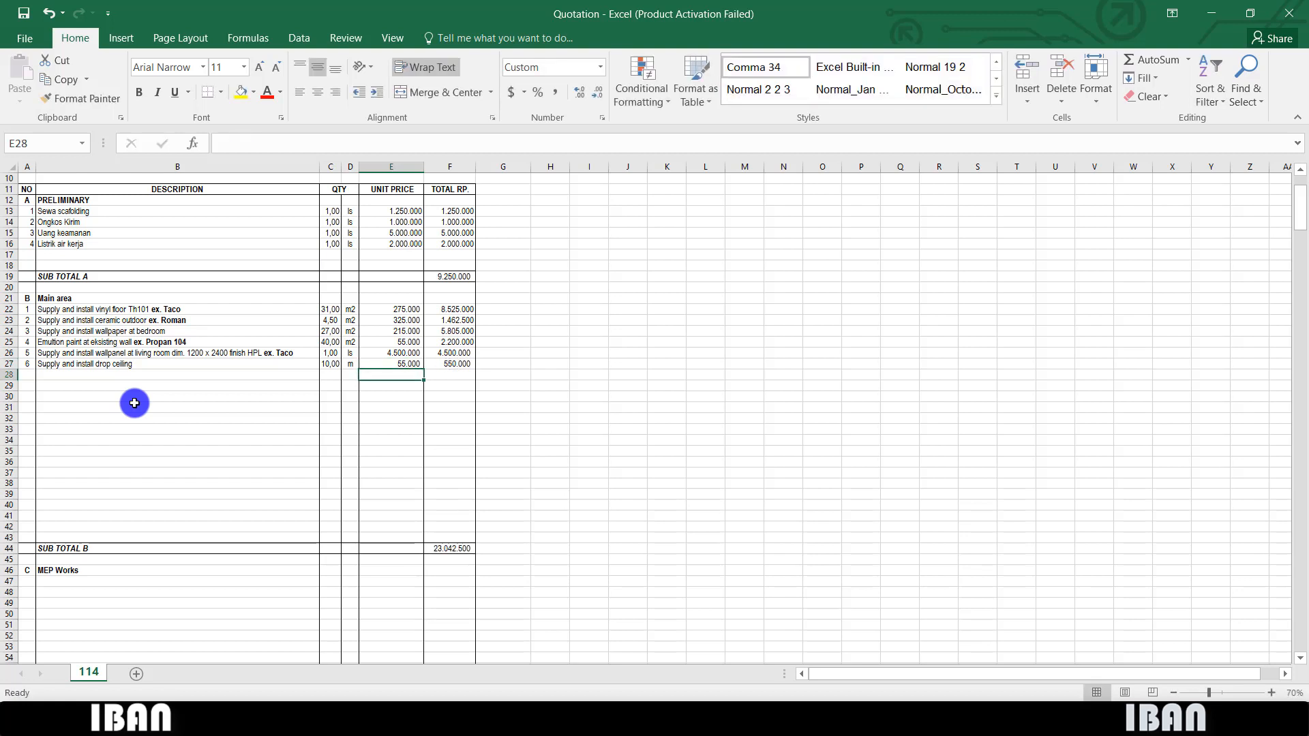
key("Up")
key("Left")
key("Left")
key("Left")
key("Left")
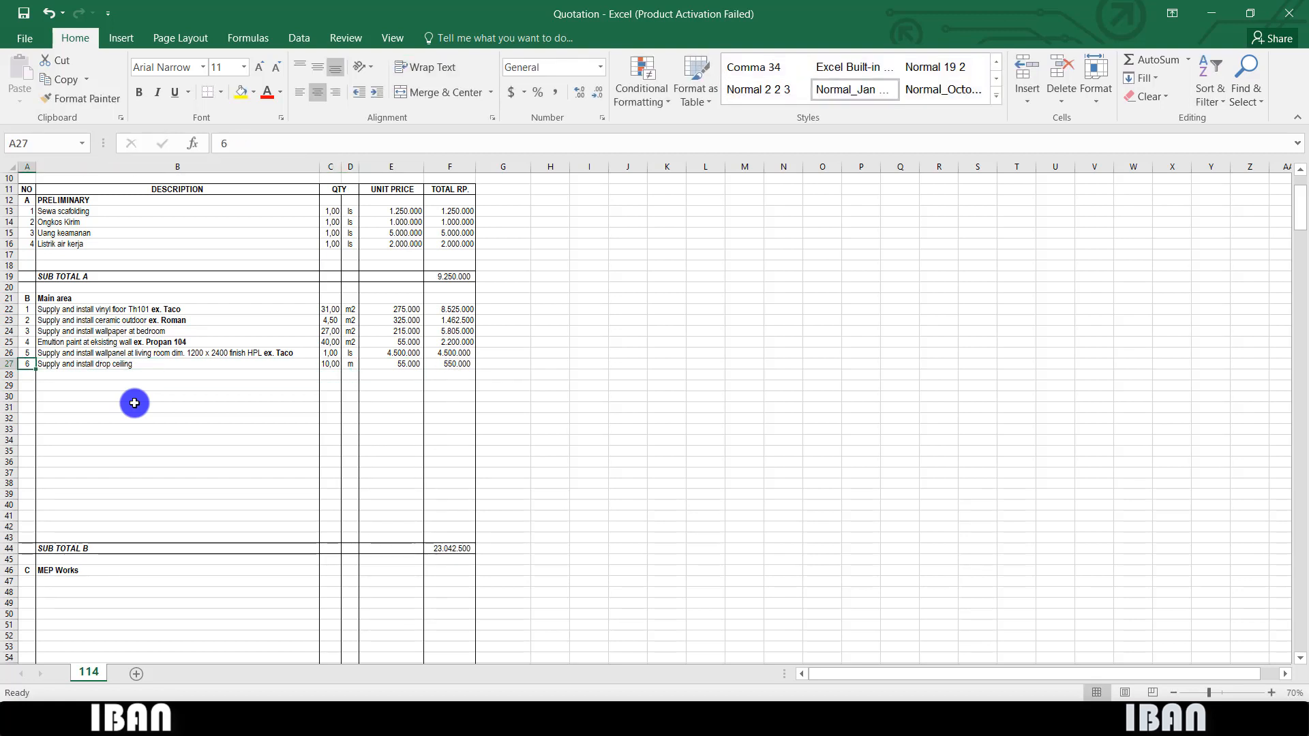
key("Down")
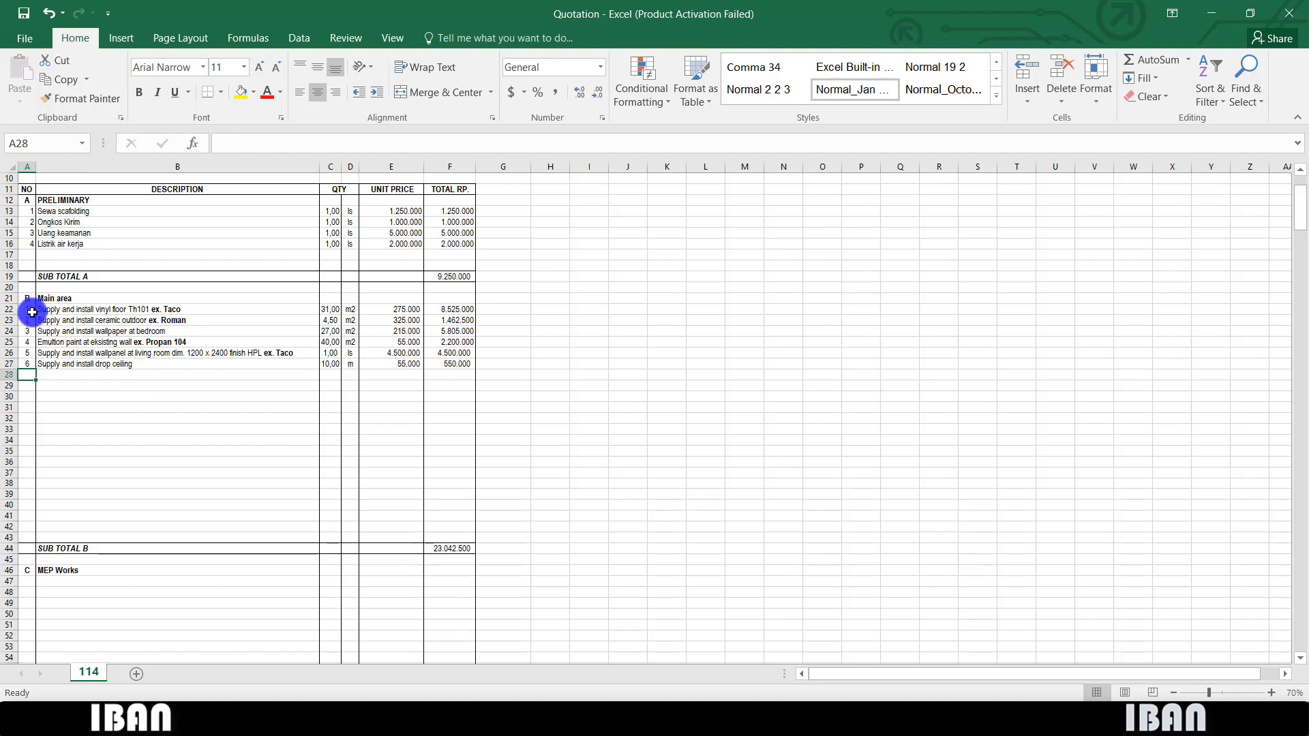
left_click_drag(27, 310, 30, 332)
left_click(175, 429)
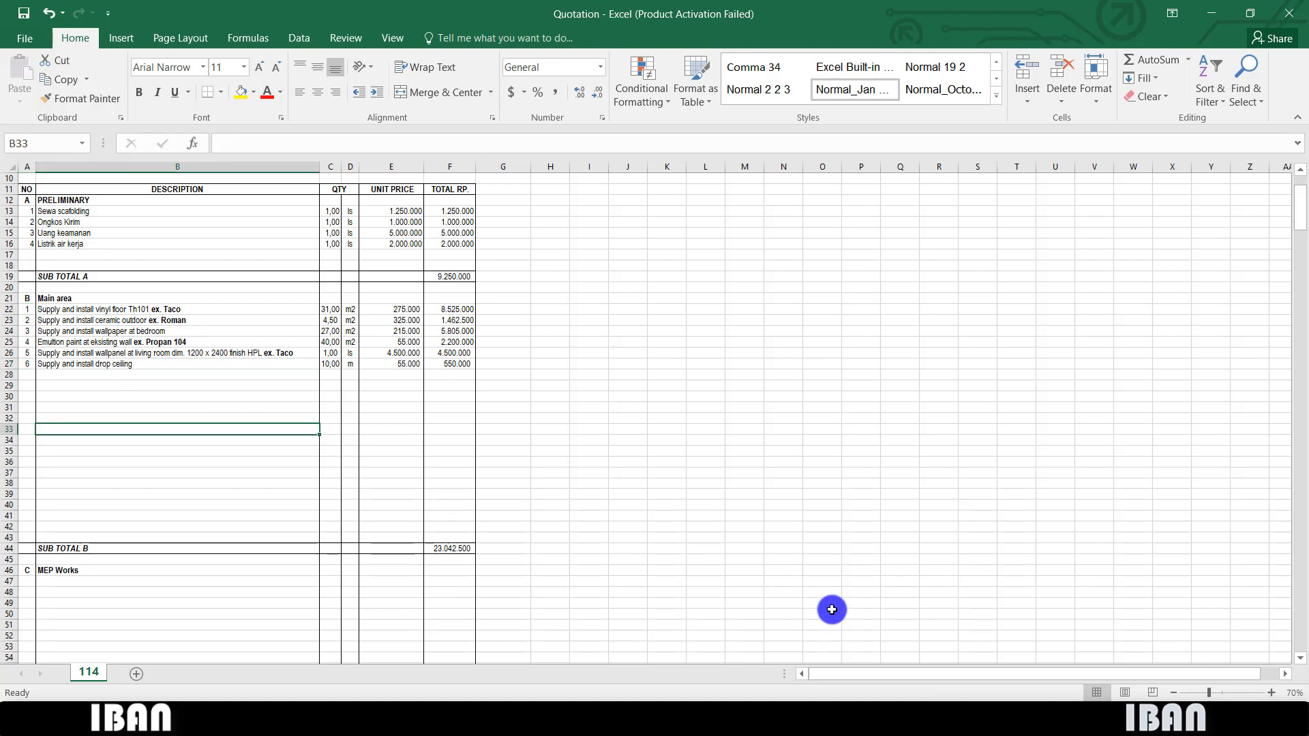
left_click(154, 375)
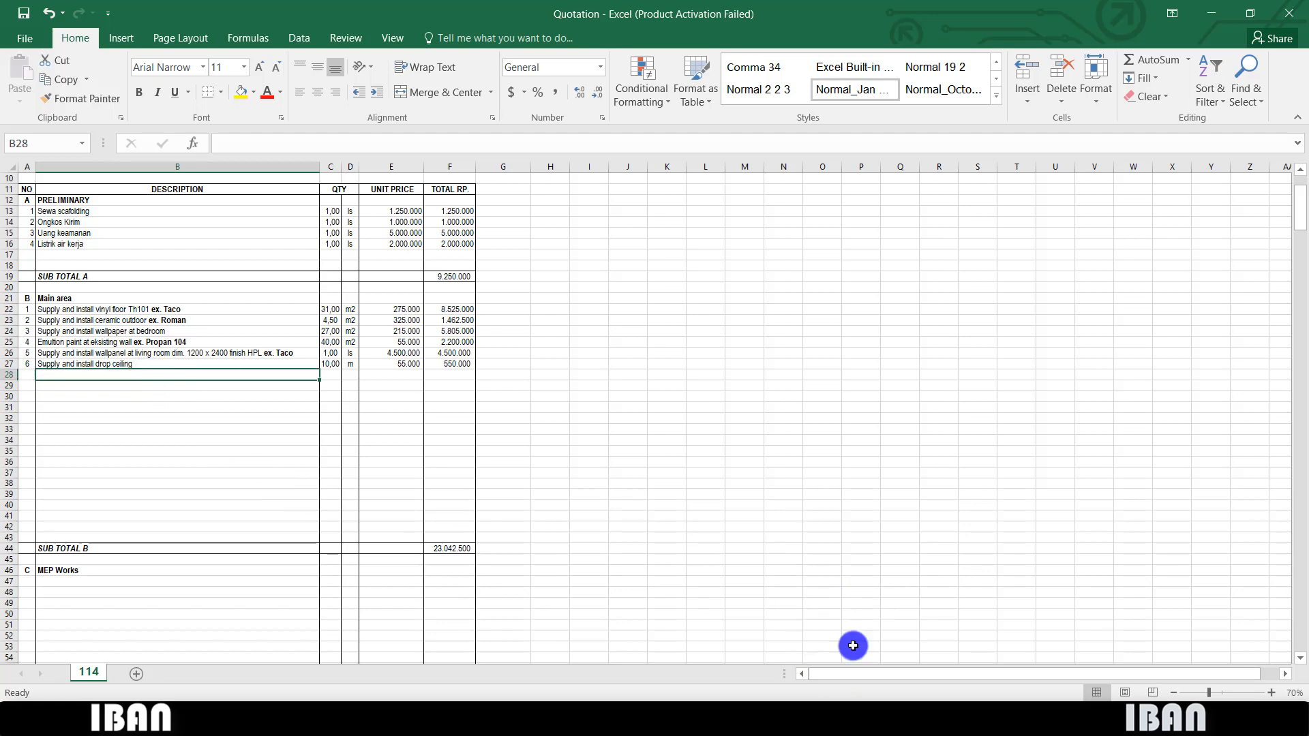
- Switch to the AutoCAD drawing and examine the ceiling, wall finishing and plumbing plans for further Main area work items
left_click(709, 710)
scroll(948, 477, "down", 6)
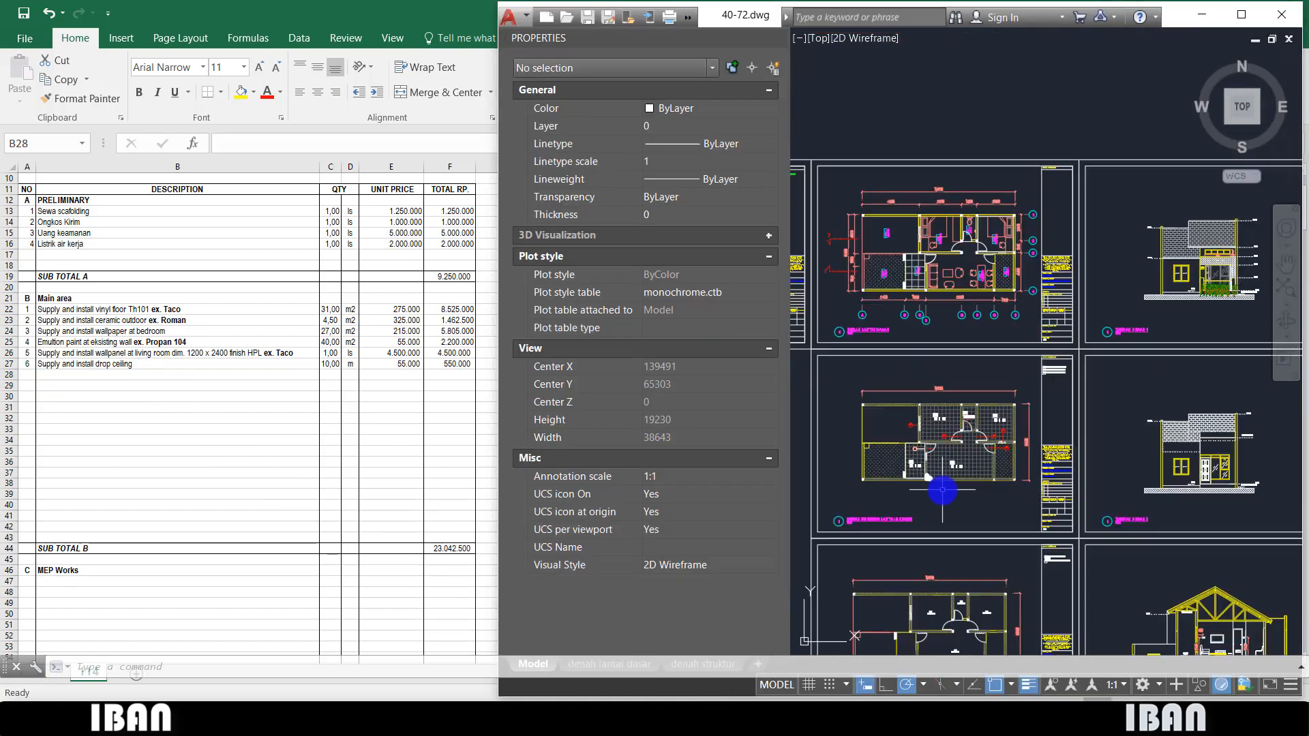
scroll(948, 492, "up", 8)
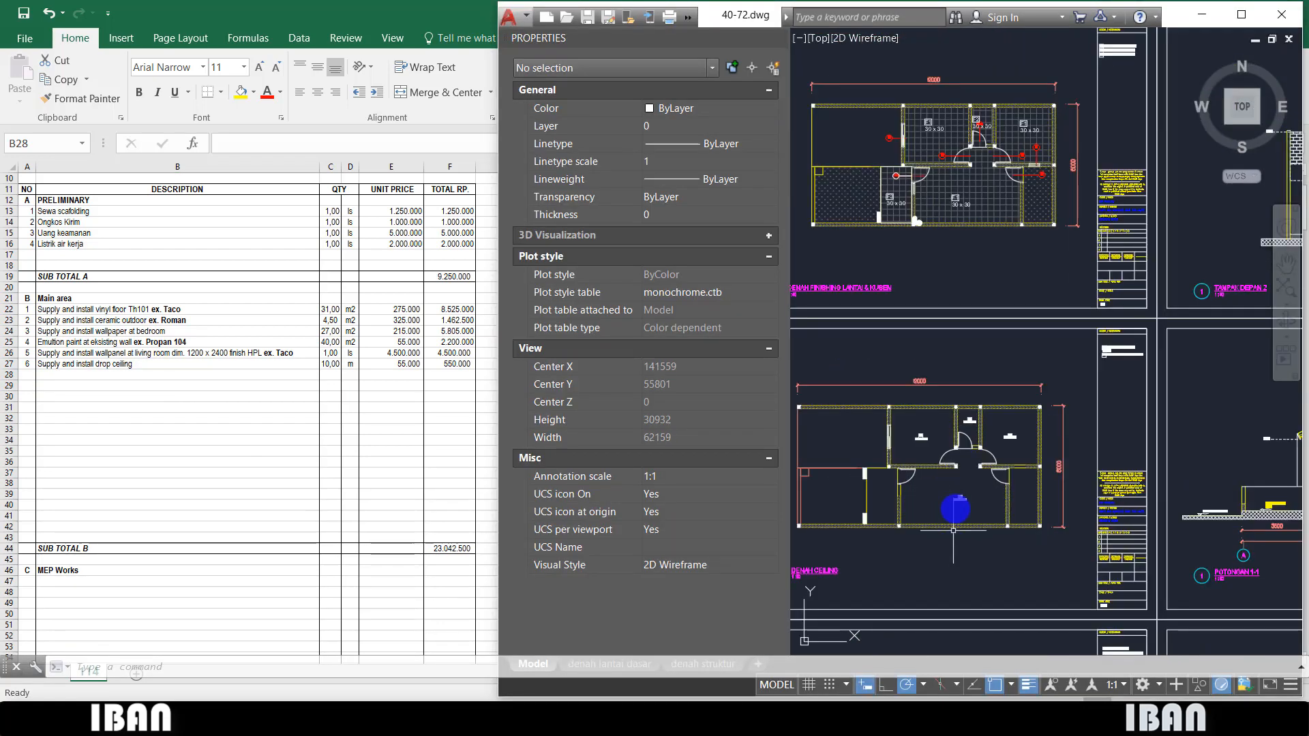
scroll(958, 494, "down", 6)
left_click_drag(983, 532, 1045, 324)
scroll(1032, 435, "up", 5)
left_click_drag(1024, 506, 1037, 328)
scroll(1008, 478, "down", 5)
left_click_drag(1007, 535, 1002, 396)
scroll(996, 453, "up", 6)
scroll(995, 451, "down", 4)
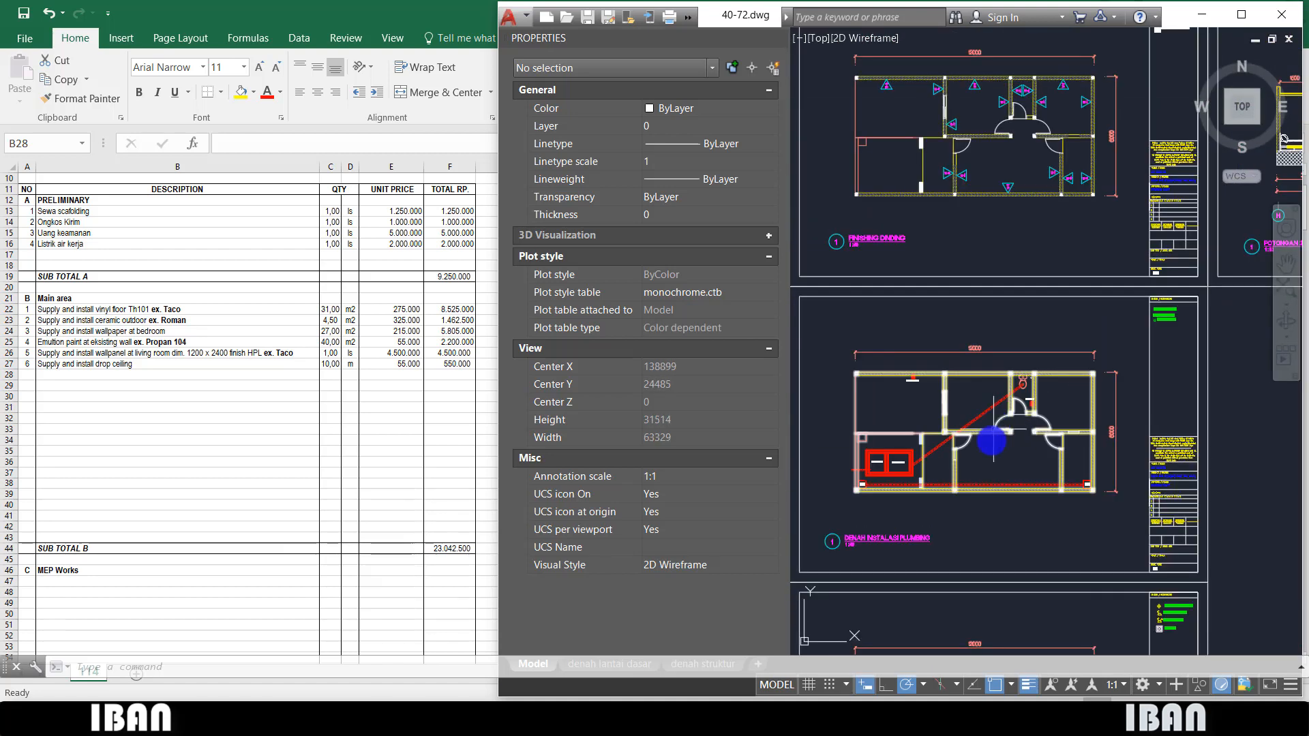
left_click_drag(990, 457, 997, 368)
left_click_drag(991, 443, 997, 394)
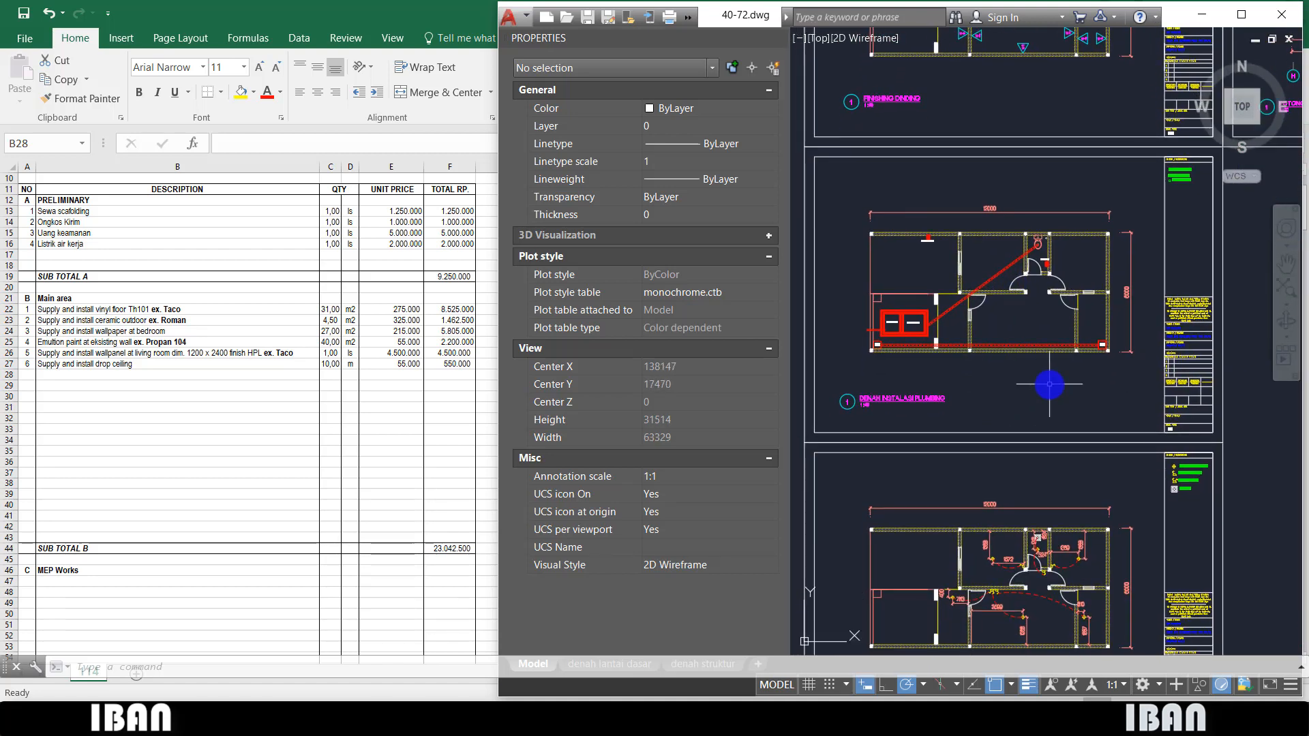
- Return to the Excel quotation and delete the unused rows 29 to 42 above Sub Total B
left_click(155, 421)
left_click_drag(18, 388, 5, 527)
right_click(6, 527)
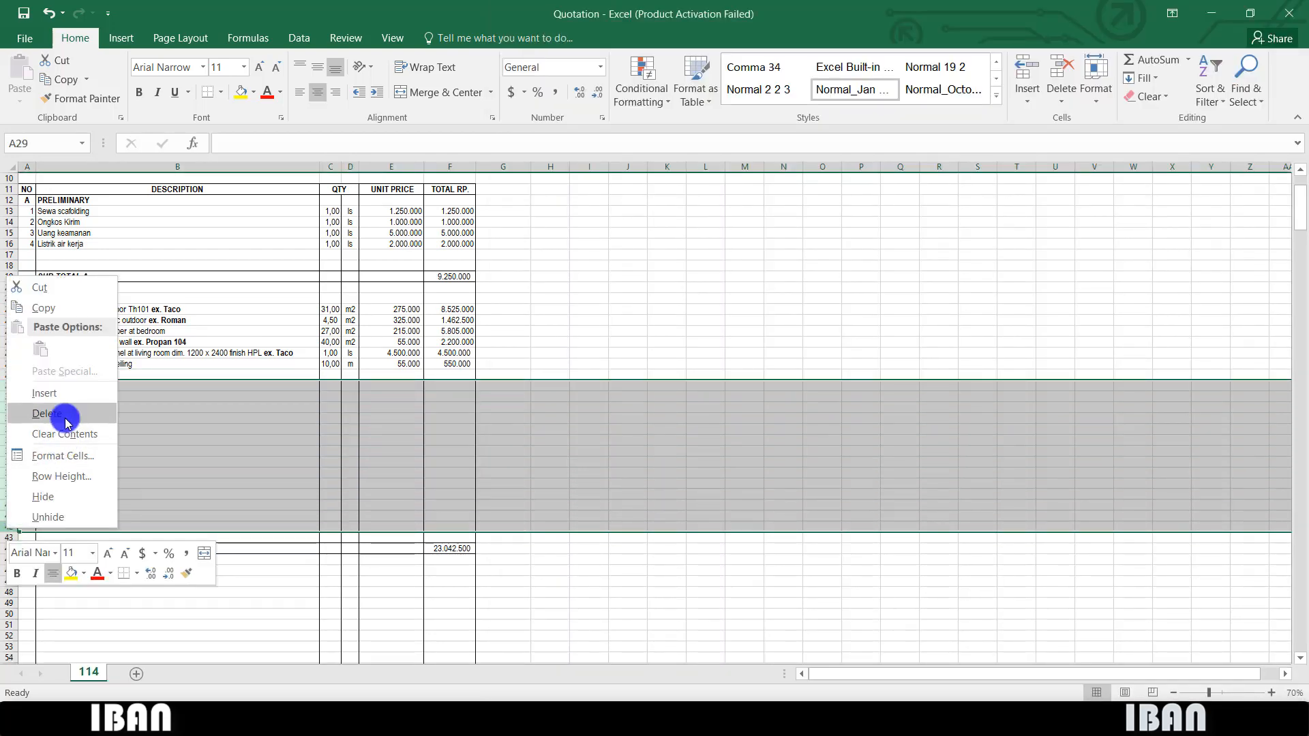
left_click(58, 415)
left_click(149, 464)
- Check which cells the Sub Total B formula sums
left_click(445, 401)
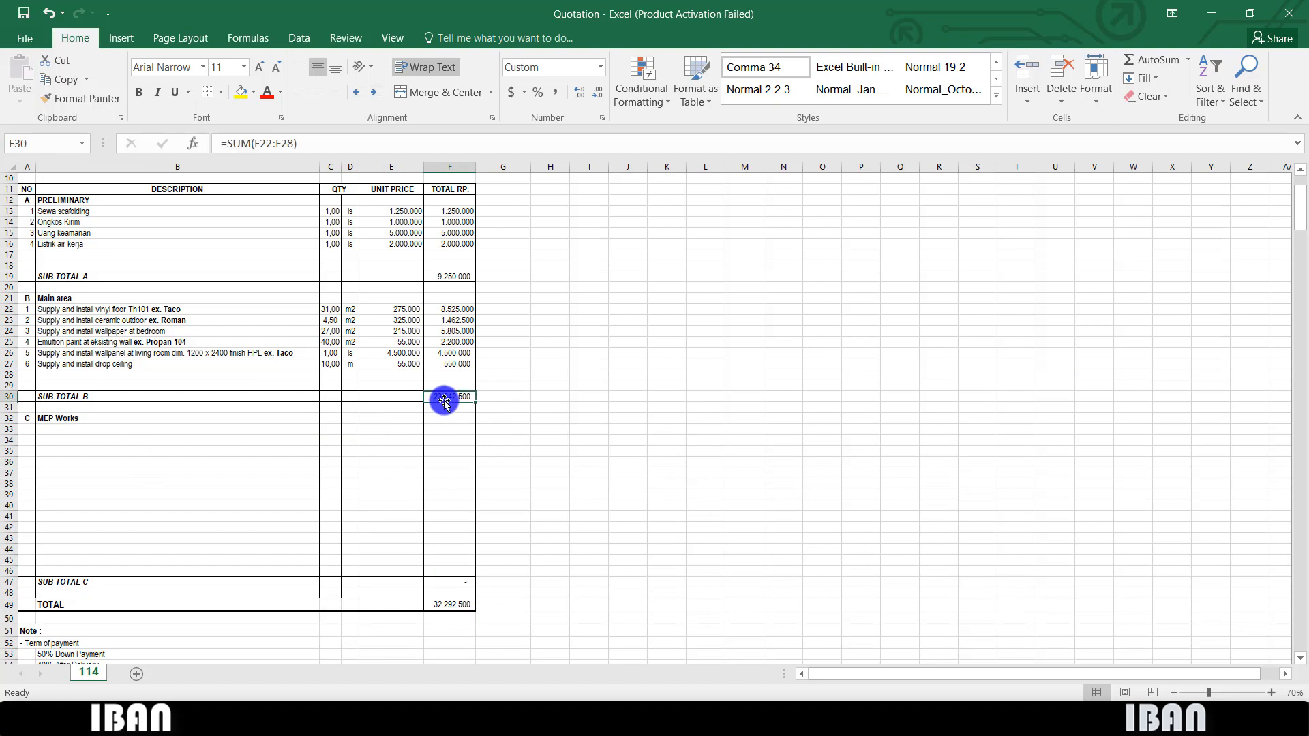
double_click(444, 397)
left_click(429, 446)
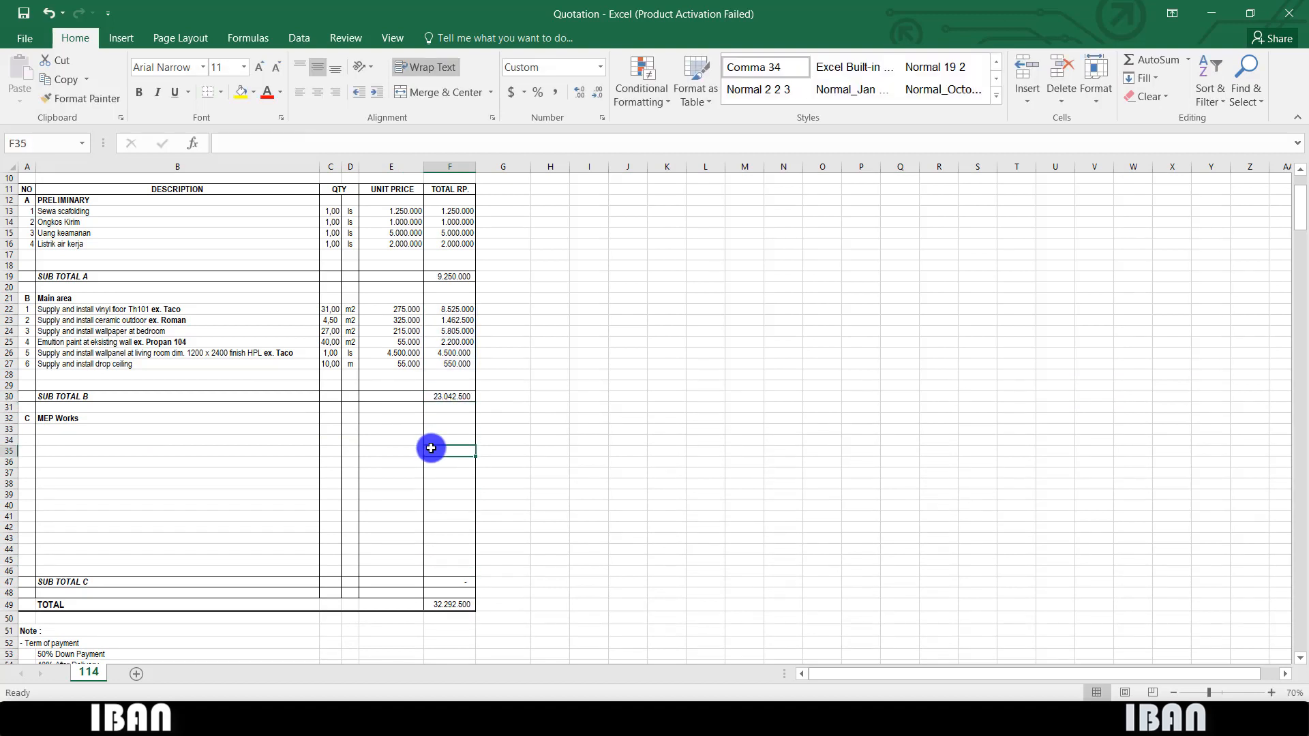
- Select the first description cell under MEP Works, then switch to AutoCAD and examine the electrical installation plan, DENAH INSTALASI LISTRIK
left_click(82, 428)
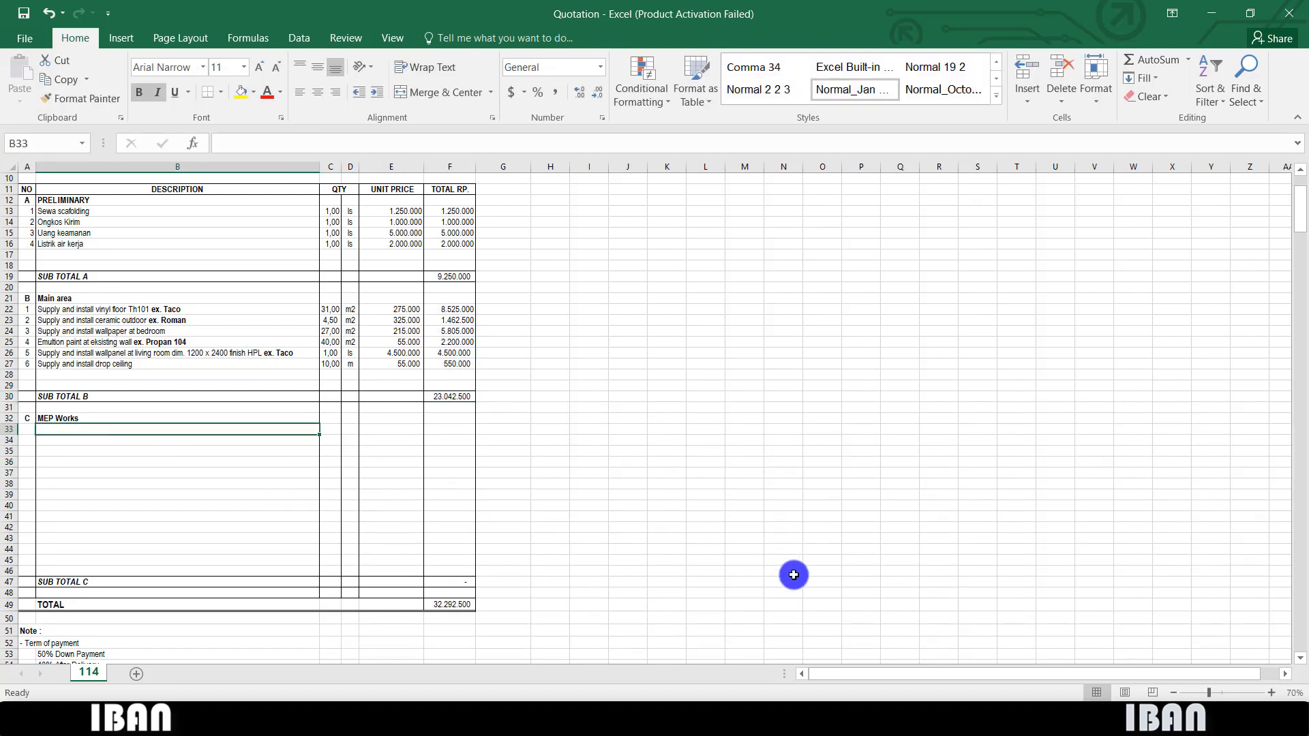
left_click(690, 714)
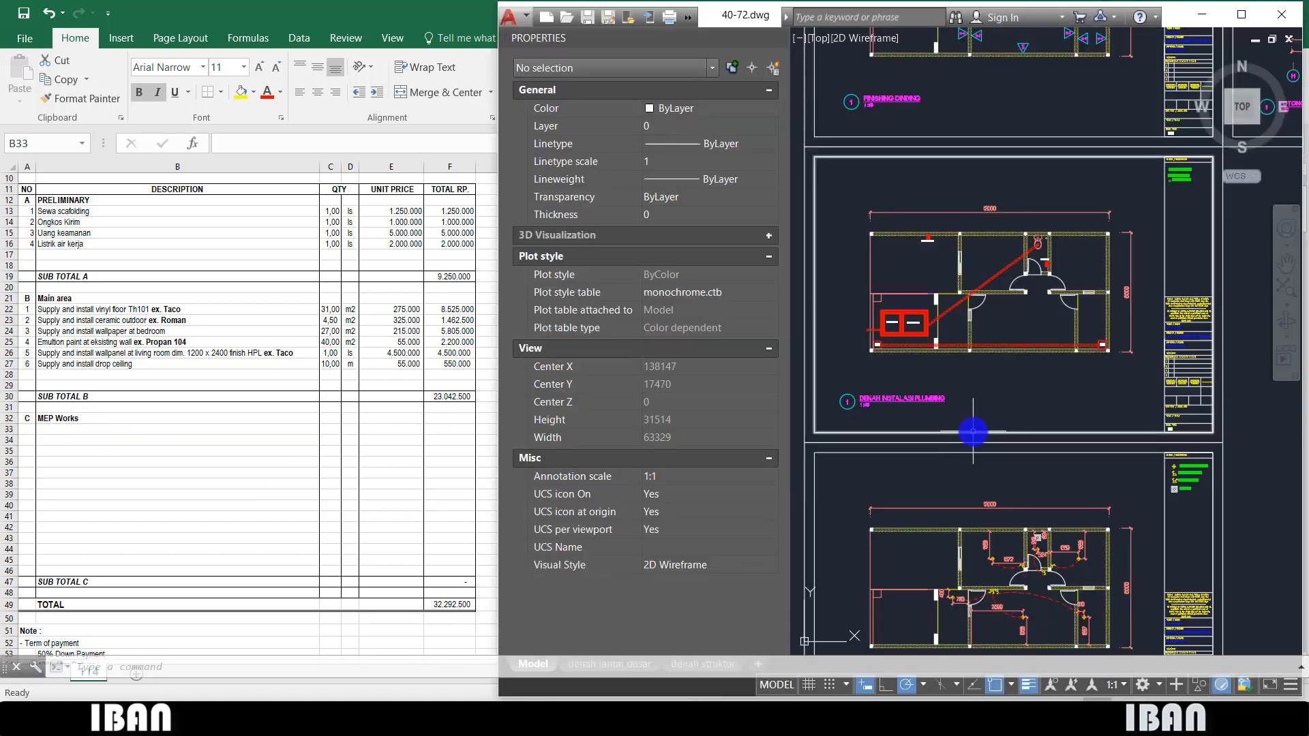
scroll(974, 432, "down", 6)
scroll(928, 330, "up", 2)
scroll(991, 401, "down", 4)
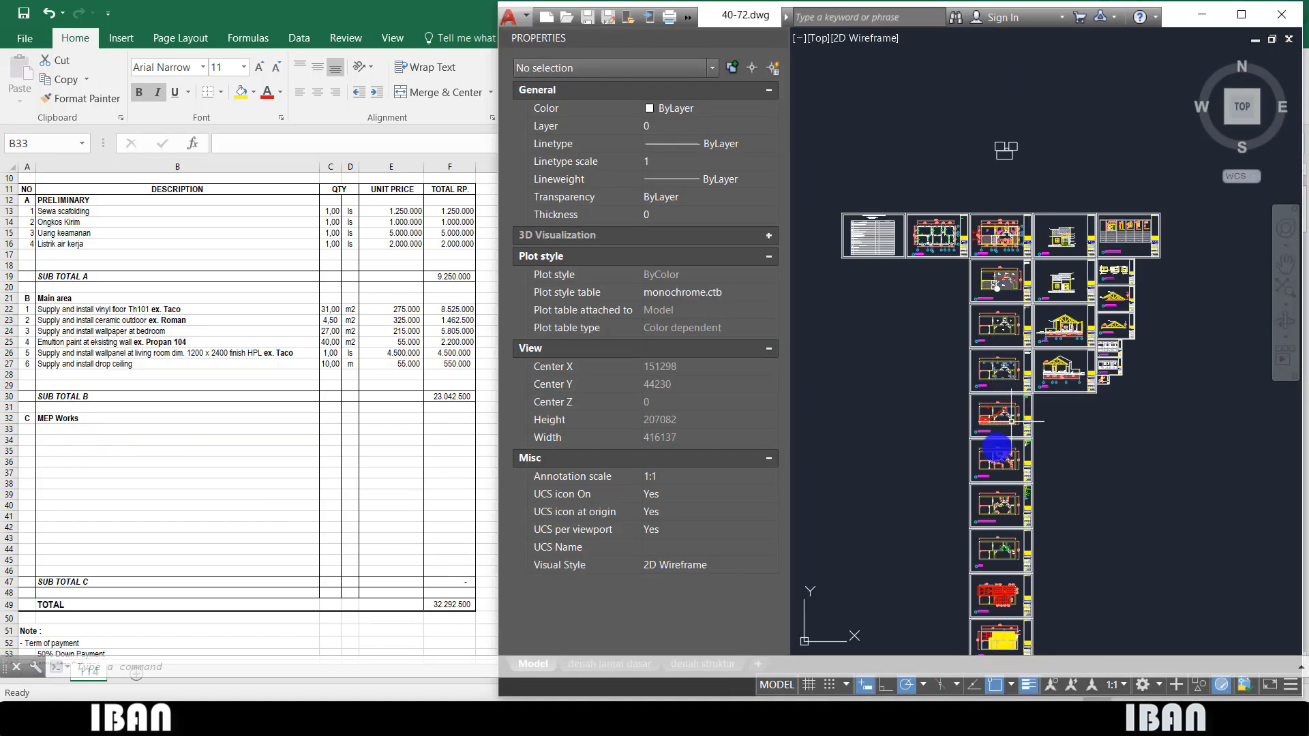
scroll(999, 436, "up", 3)
scroll(1017, 363, "up", 3)
scroll(1005, 423, "down", 4)
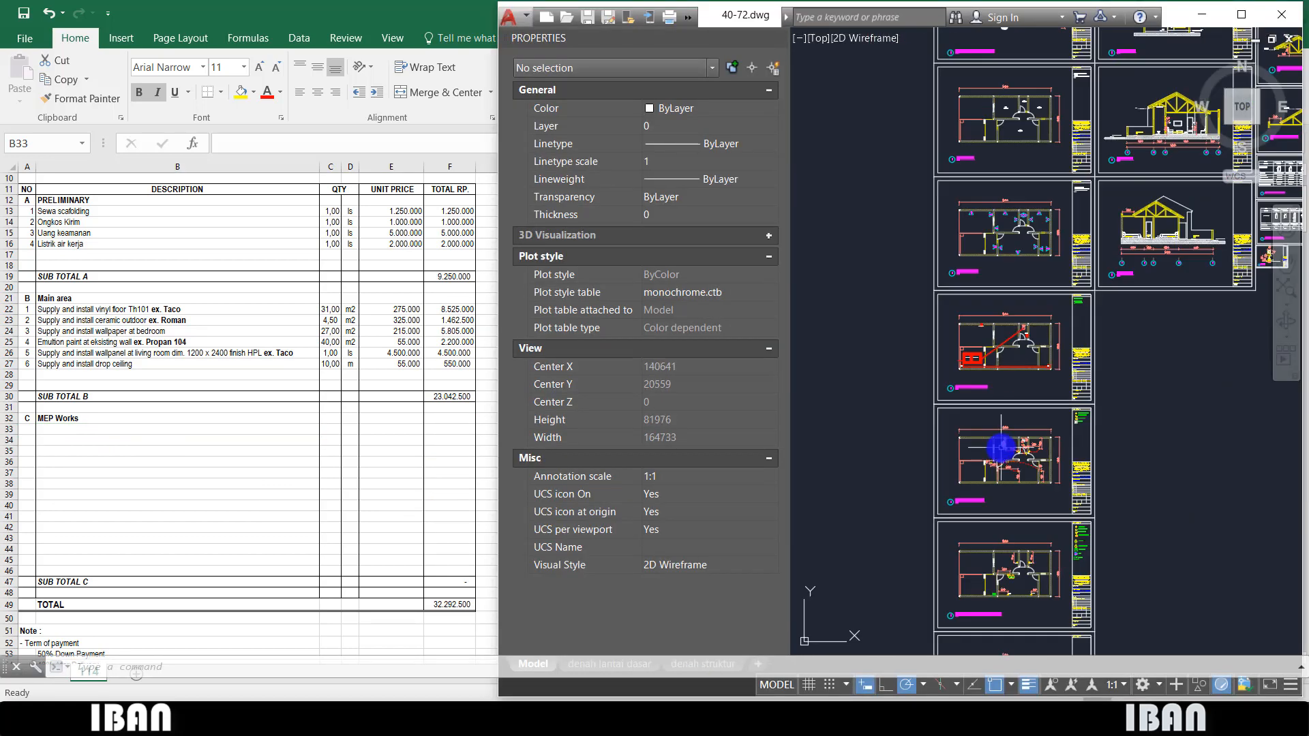
scroll(996, 402, "up", 4)
scroll(1086, 443, "up", 3)
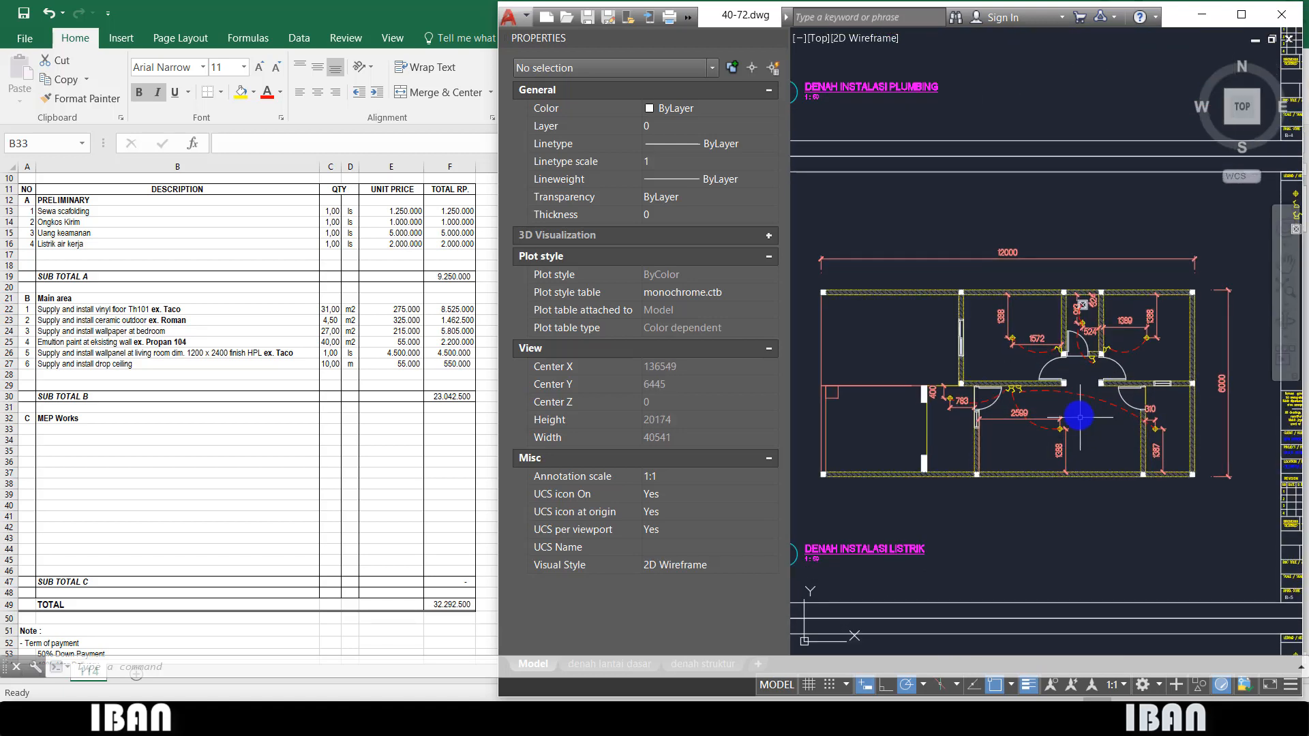
scroll(1159, 440, "down", 3)
scroll(1143, 433, "up", 3)
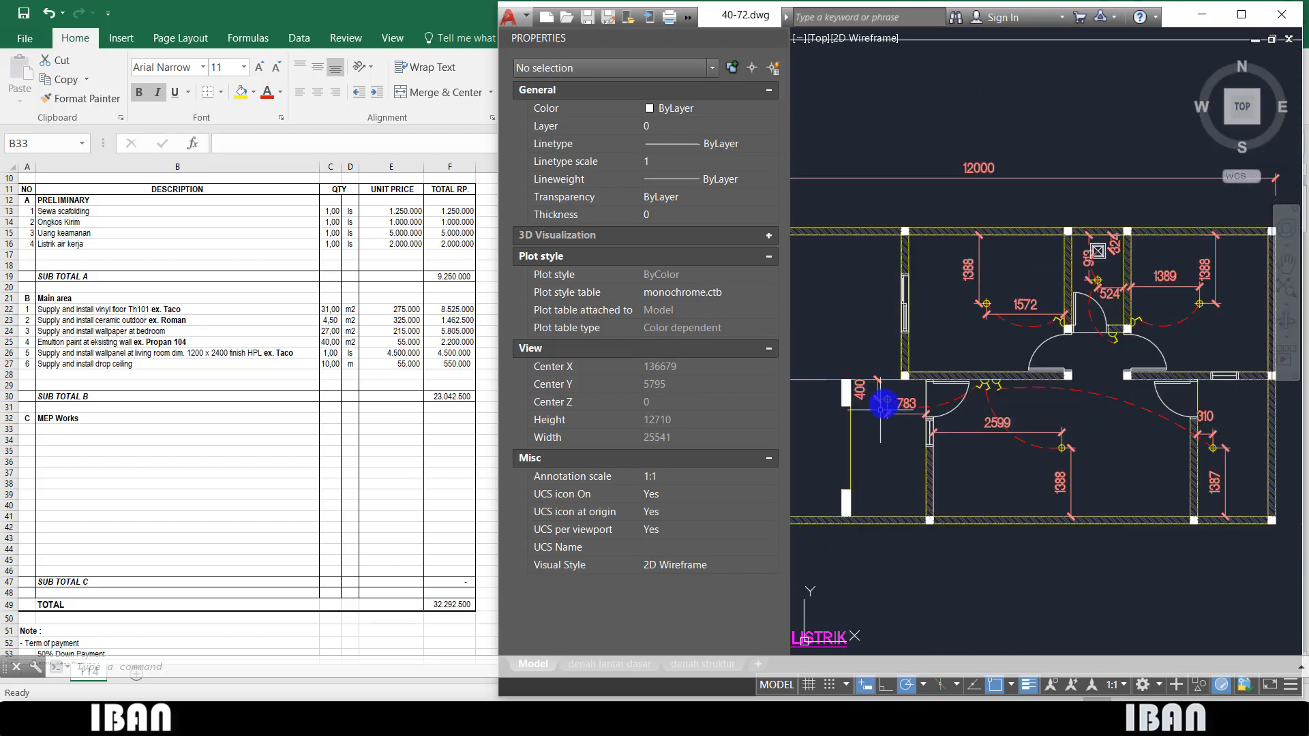
- Circle each lamp point on the electrical installation plan with the on-screen pen to count the lighting fixtures
key("ctrl+2")
mouse_move(877, 387)
left_mouse_down()
mouse_move(889, 417)
mouse_move(877, 397)
left_mouse_up()
left_click_drag(1058, 431, 1059, 432)
left_click_drag(1227, 448, 1225, 407)
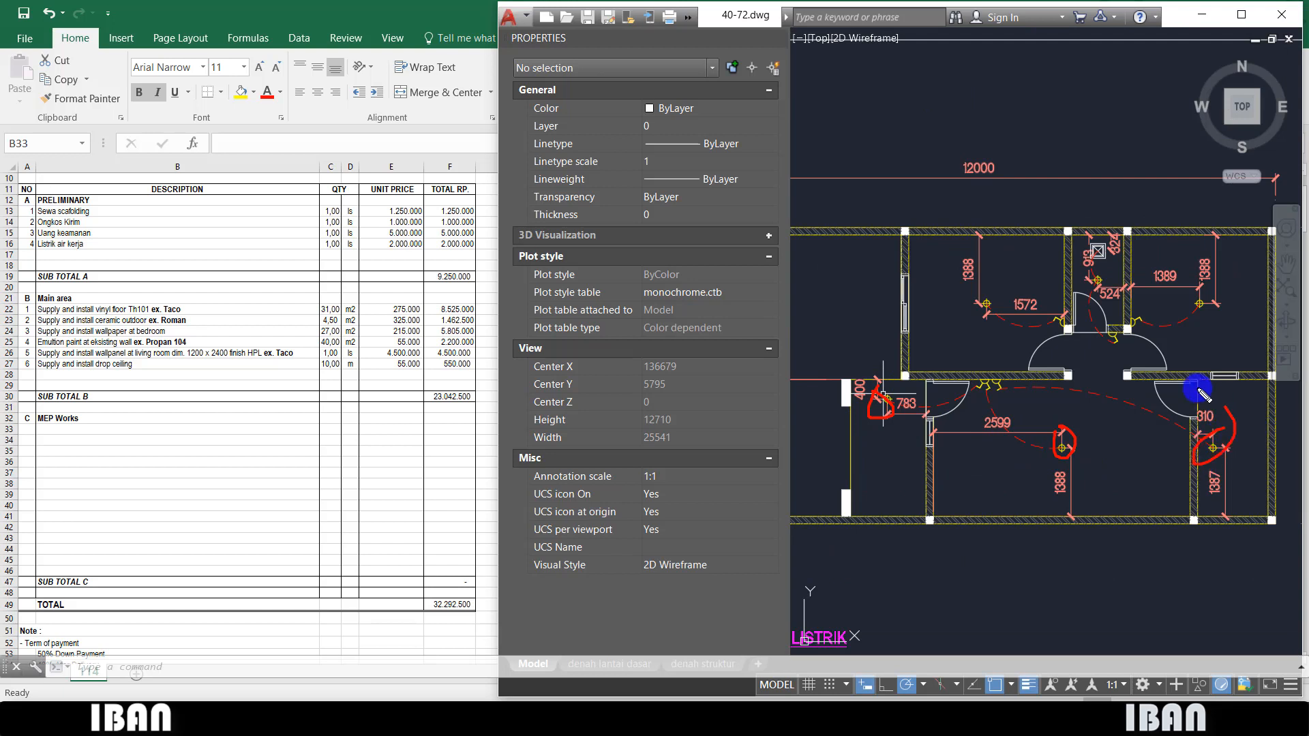
left_click_drag(1200, 300, 1199, 286)
left_click_drag(1095, 263, 1129, 288)
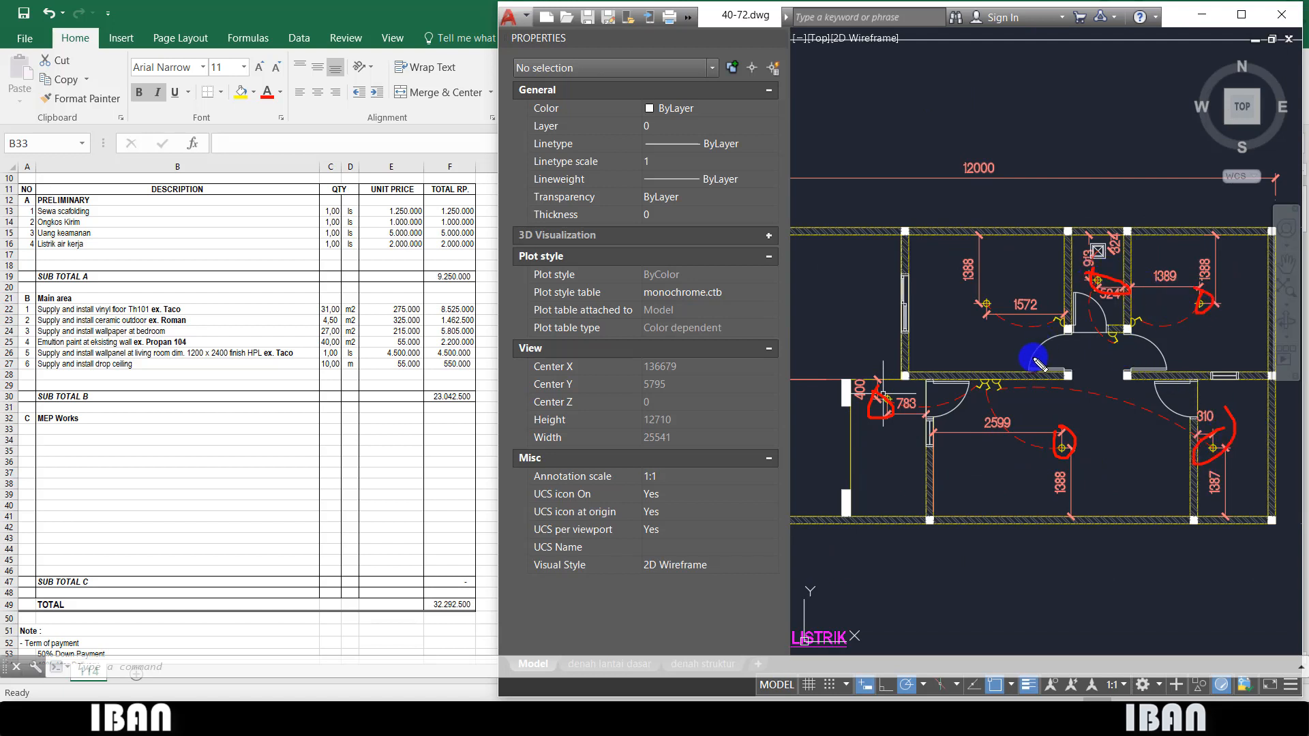
left_click_drag(994, 295, 1024, 286)
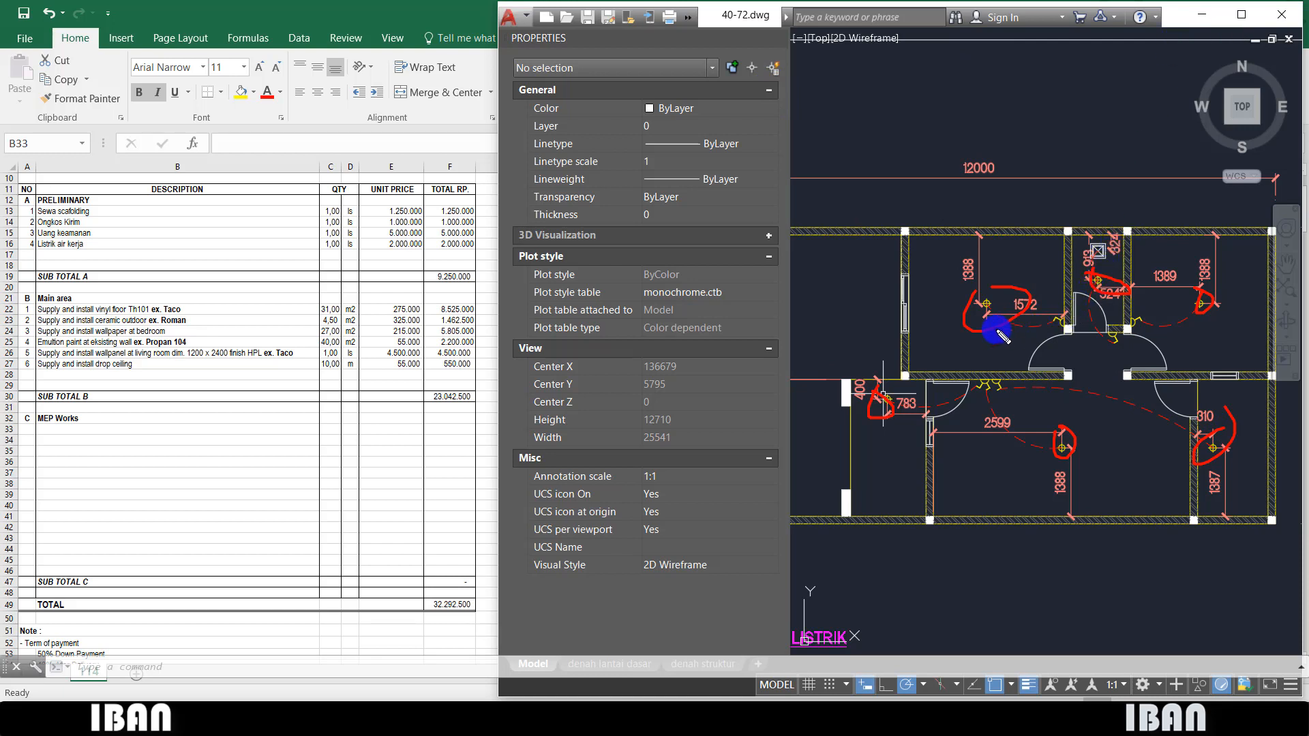
- Return to the Excel quotation and add item 1 under MEP Works with the description "Lighting wiring for downlight"
left_click(109, 431)
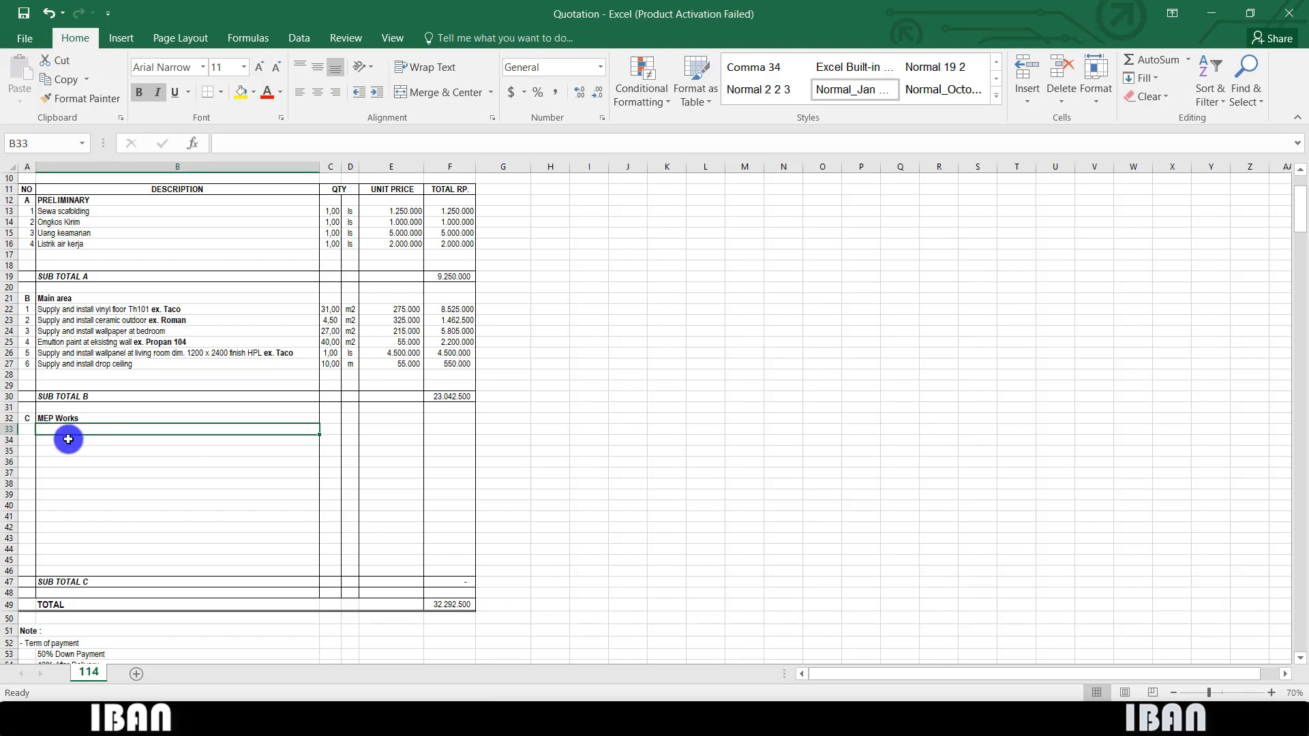
left_click(24, 430)
type("1")
key("Tab")
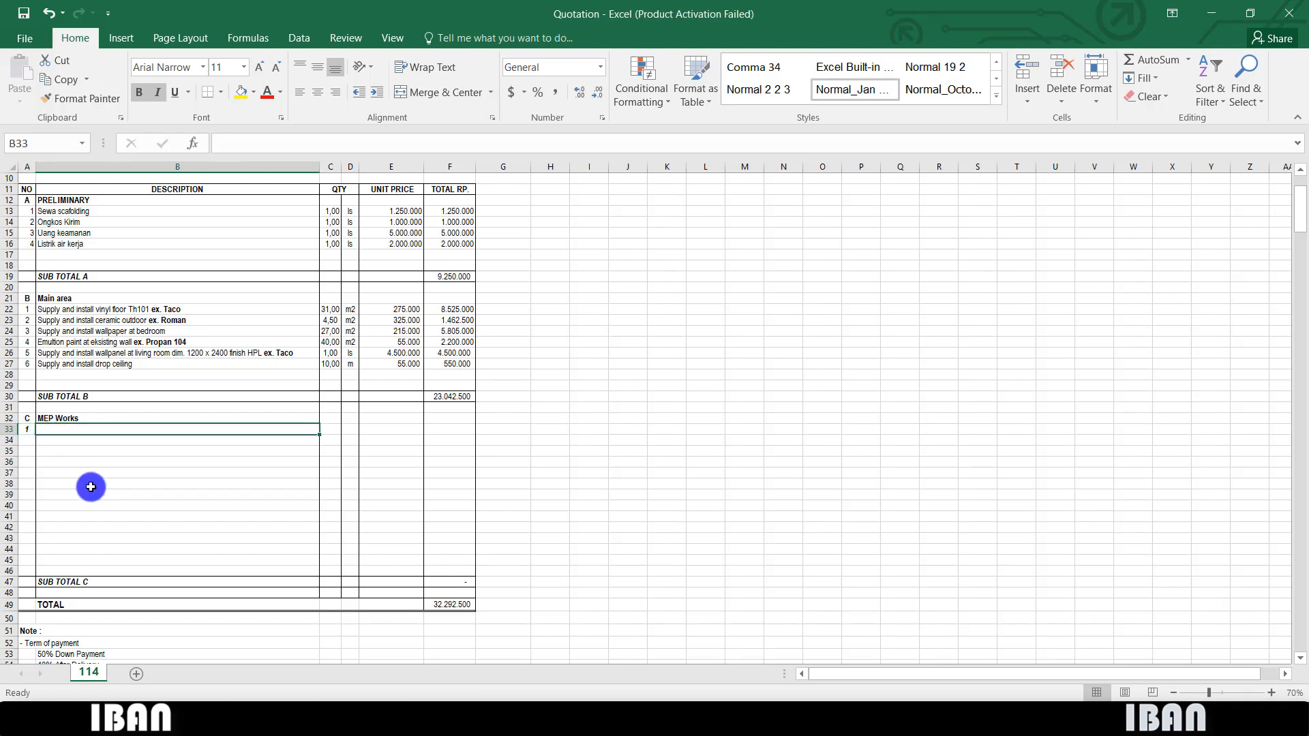
type("Pow")
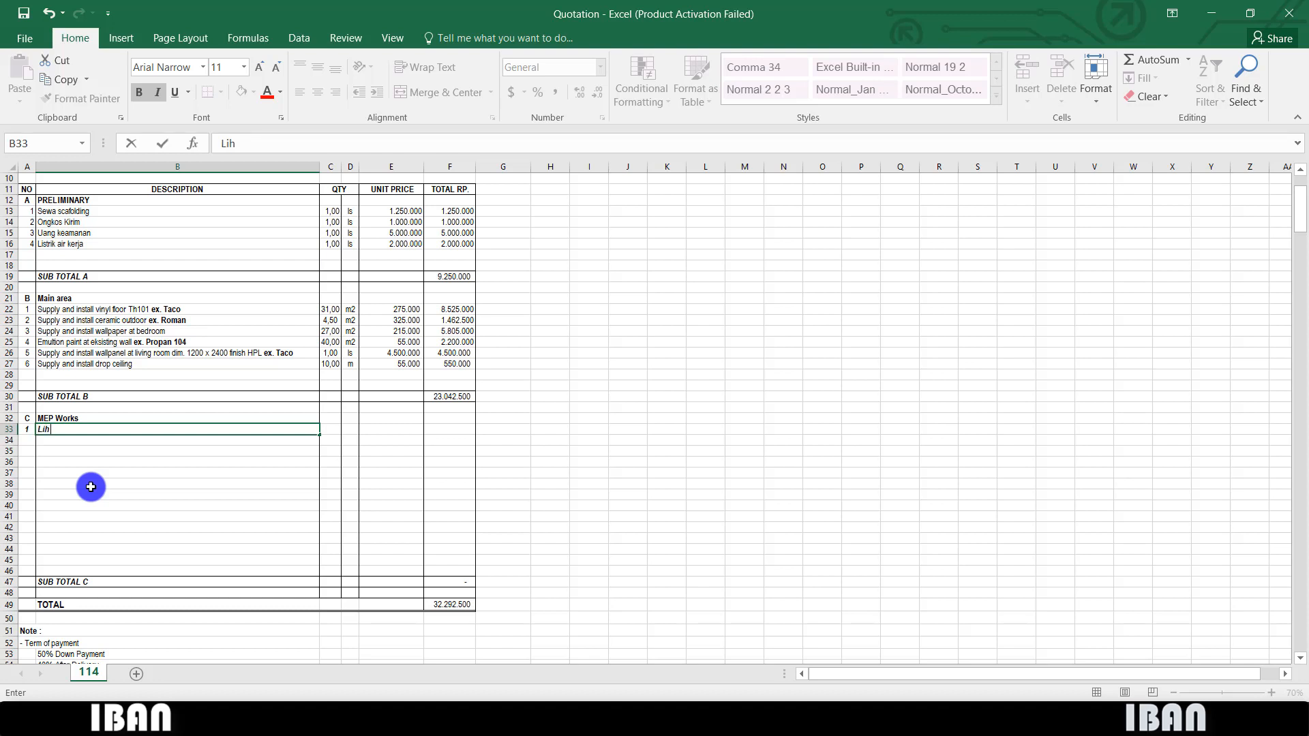
key("BackSpace")
type("ghting wiring for down")
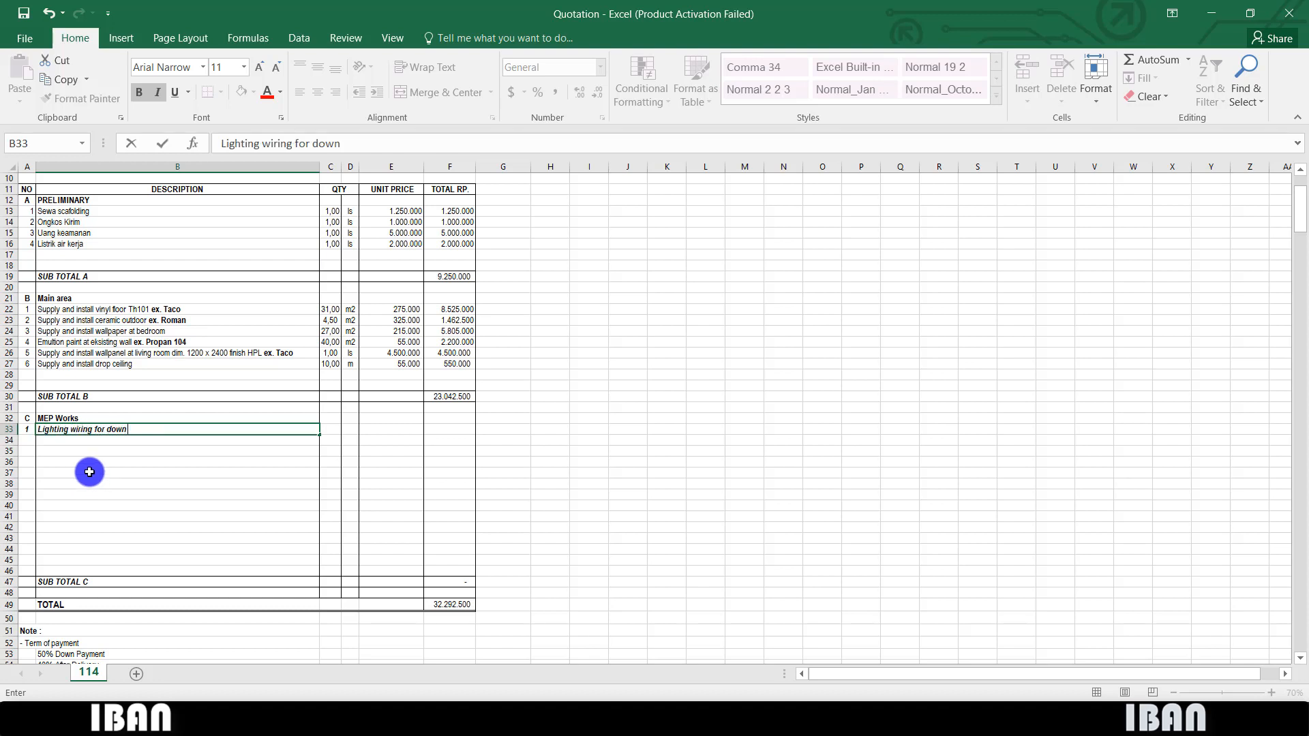
type("t")
key("Return")
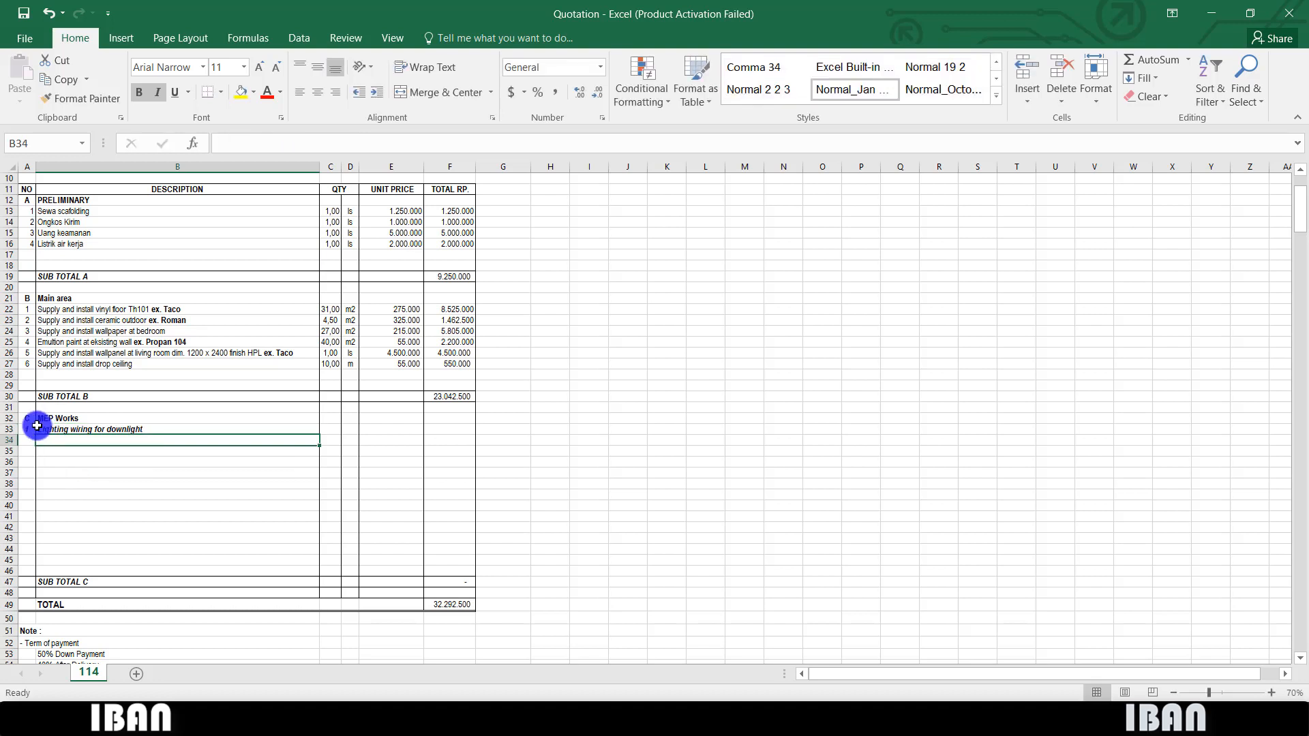
- Remove the bold and italic formatting from the number and description cells in rows 33 and 34
left_click_drag(27, 429, 108, 432)
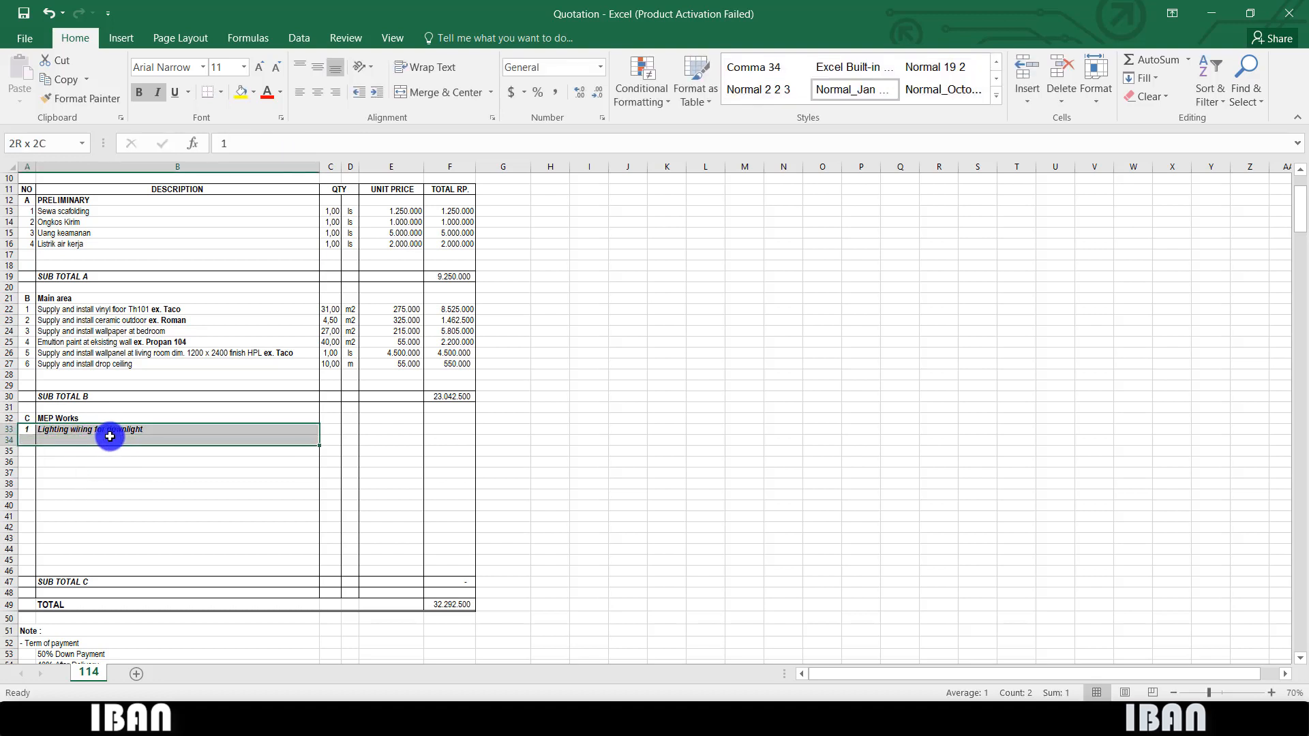
left_click(140, 92)
left_click(157, 92)
left_click(240, 462)
- Enter a quantity of 6 with the unit "point" for the downlight wiring item
left_click(331, 431)
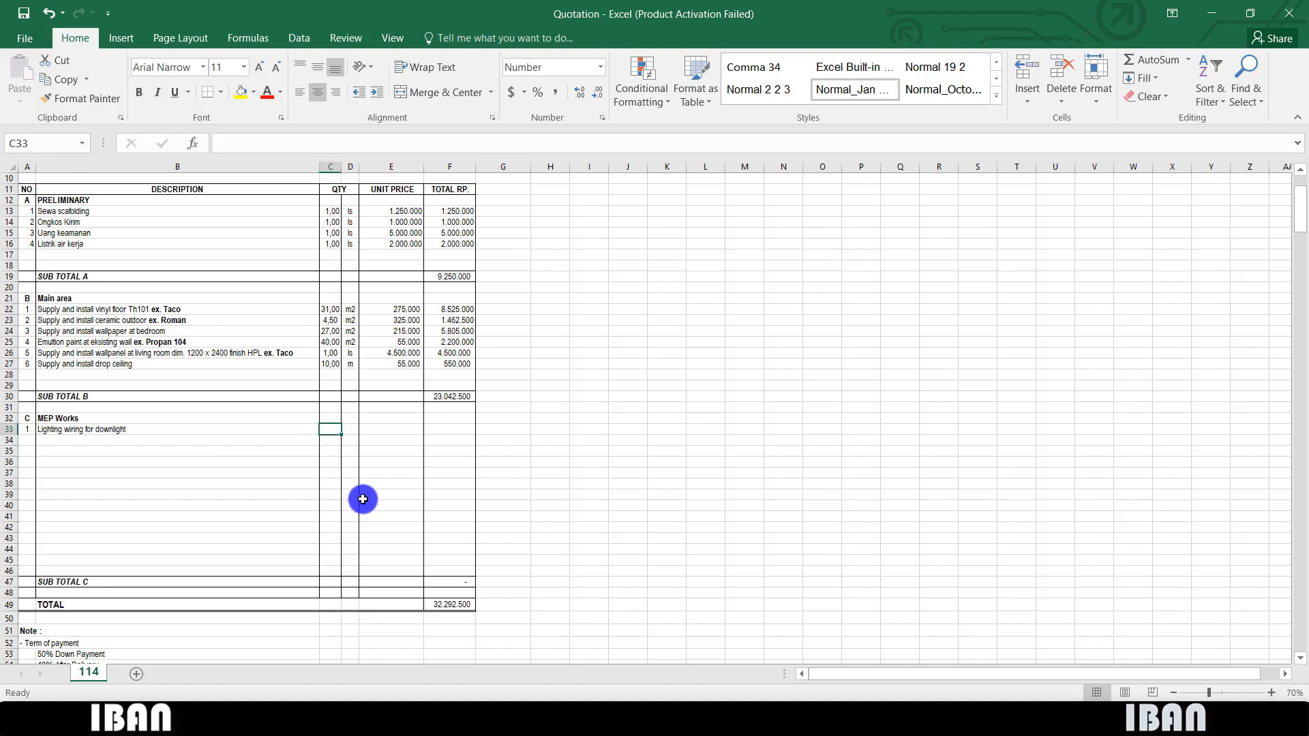
key("Right")
type("point")
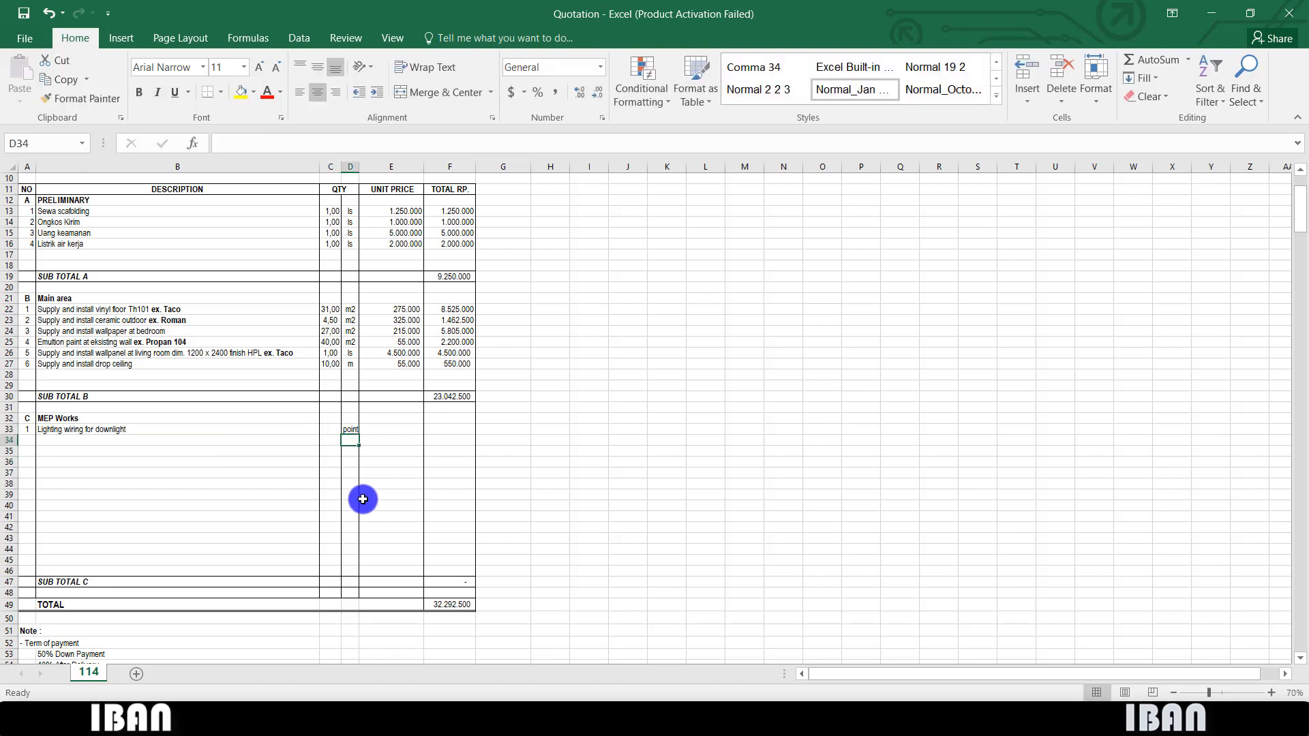
key("Left")
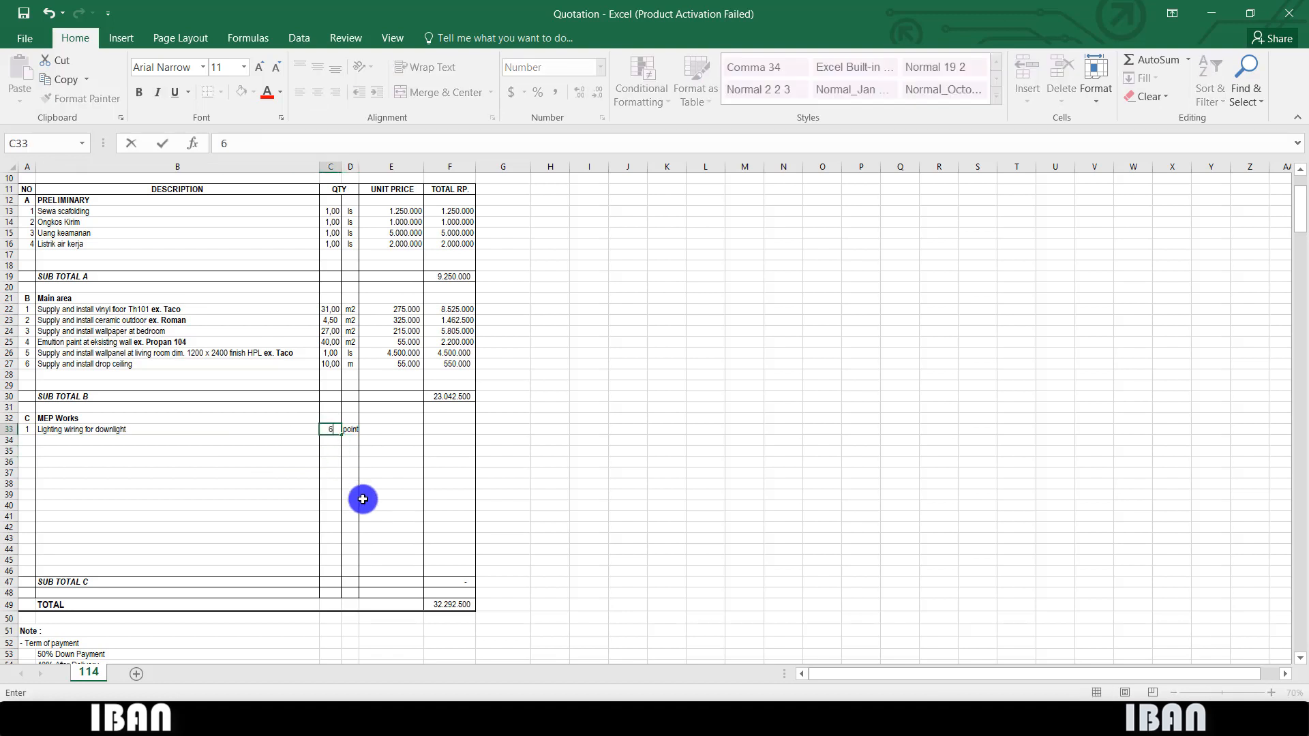
type("6")
key("Right")
key("Right")
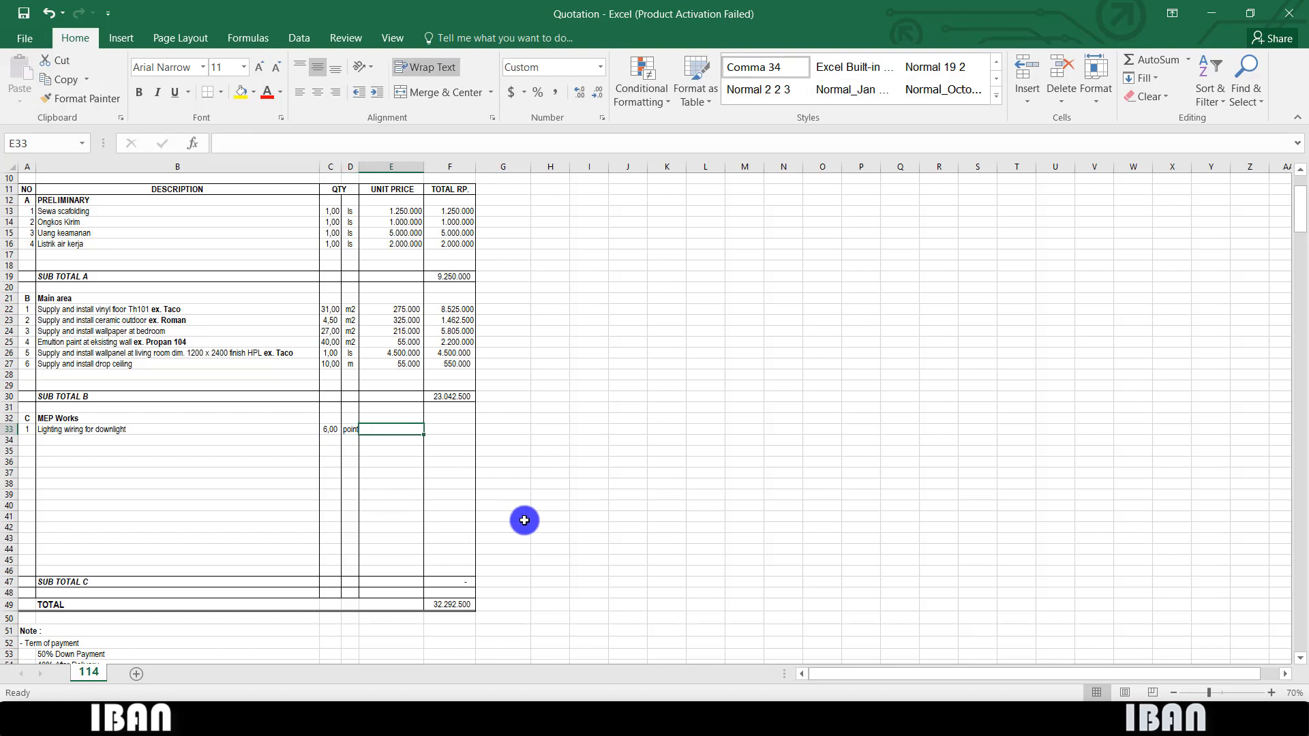
- Glance at the AutoCAD electrical plan and set the downlight wiring's unit price to 315000 in Excel
left_click(613, 720)
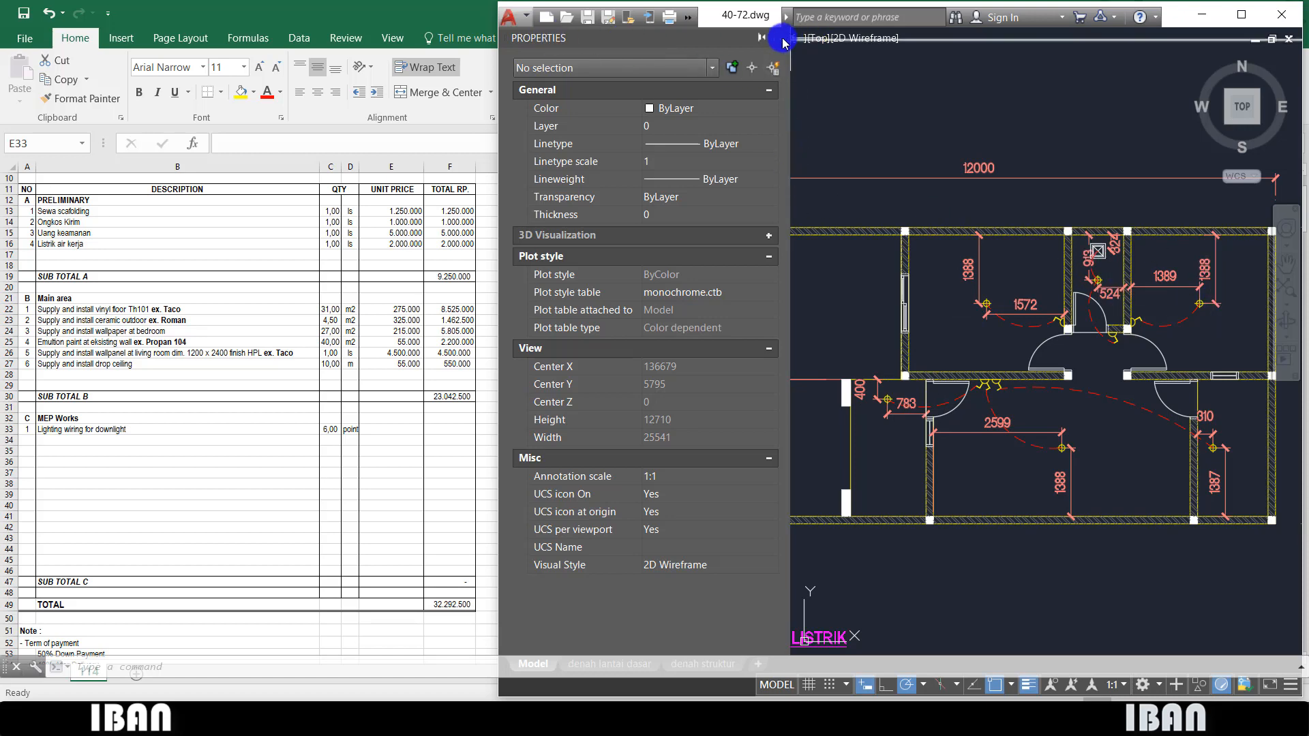
left_click(363, 431)
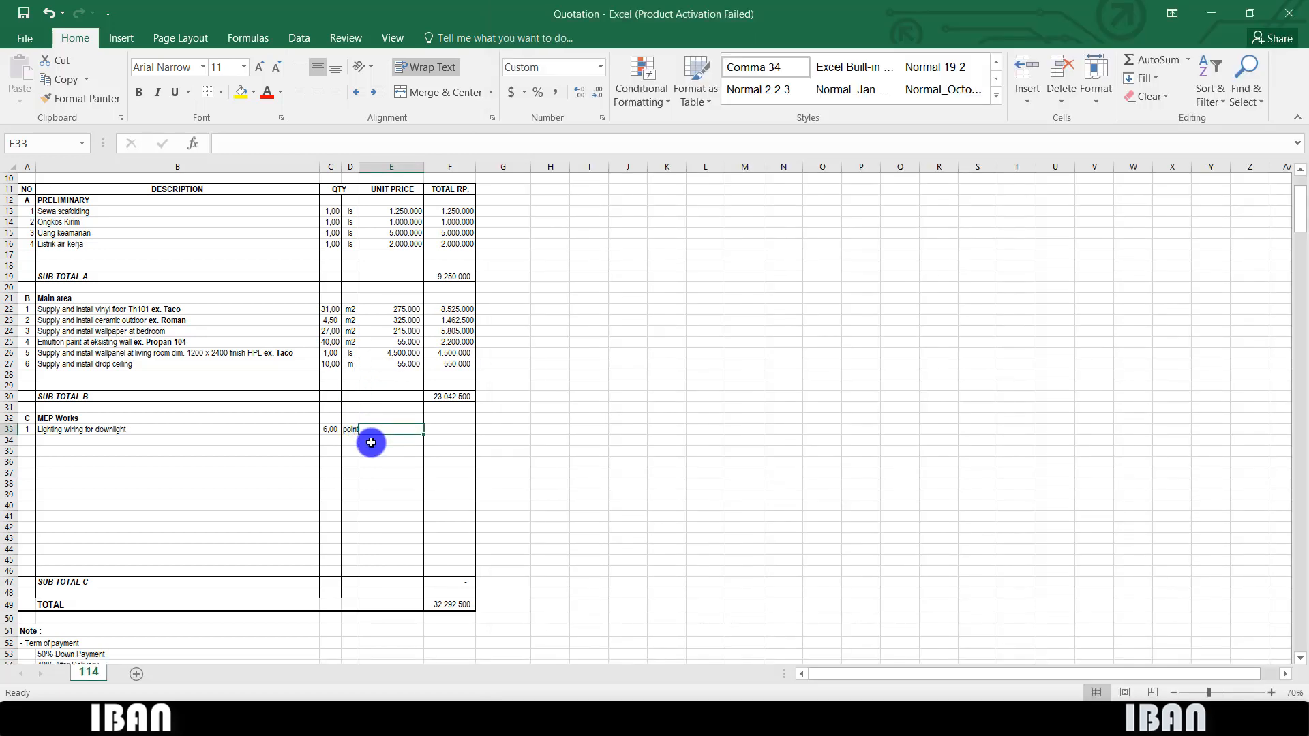
type("31")
type("5.00")
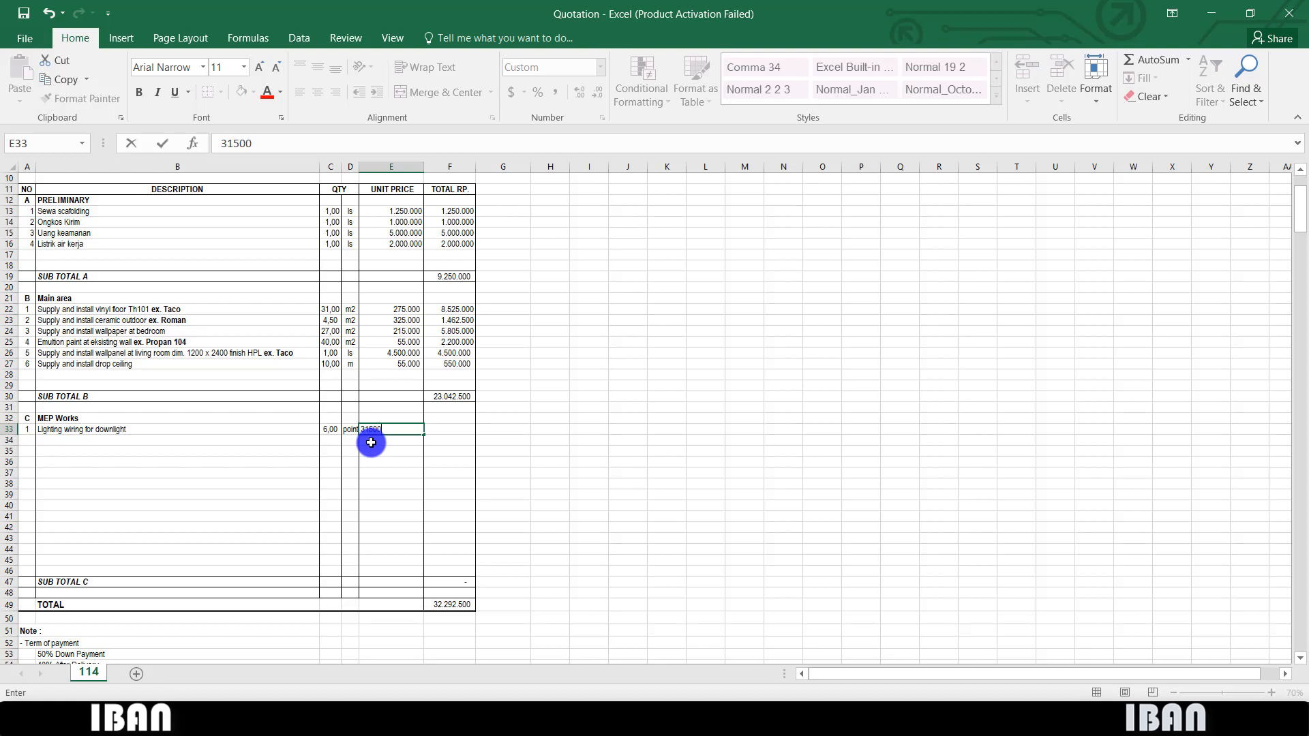
type("0")
key("Return")
- Copy the total price formula from the drop ceiling row into the total cell of the downlight wiring row
key("Right")
key("Up")
key("Up")
key("Up")
key("Up")
key("Up")
key("Up")
key("Up")
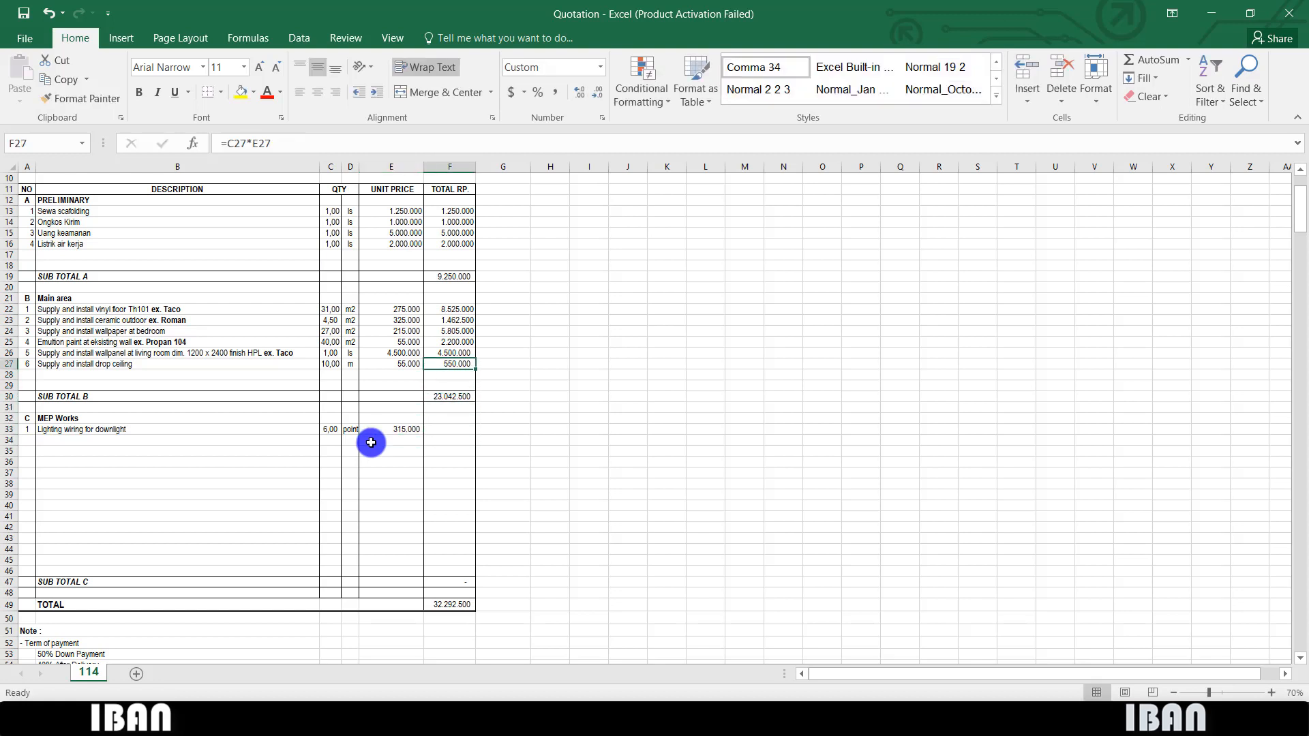
key("ctrl+c")
key("Down")
key("Down")
key("Down")
key("Down")
key("Down")
key("Down")
key("ctrl+v")
key("Escape")
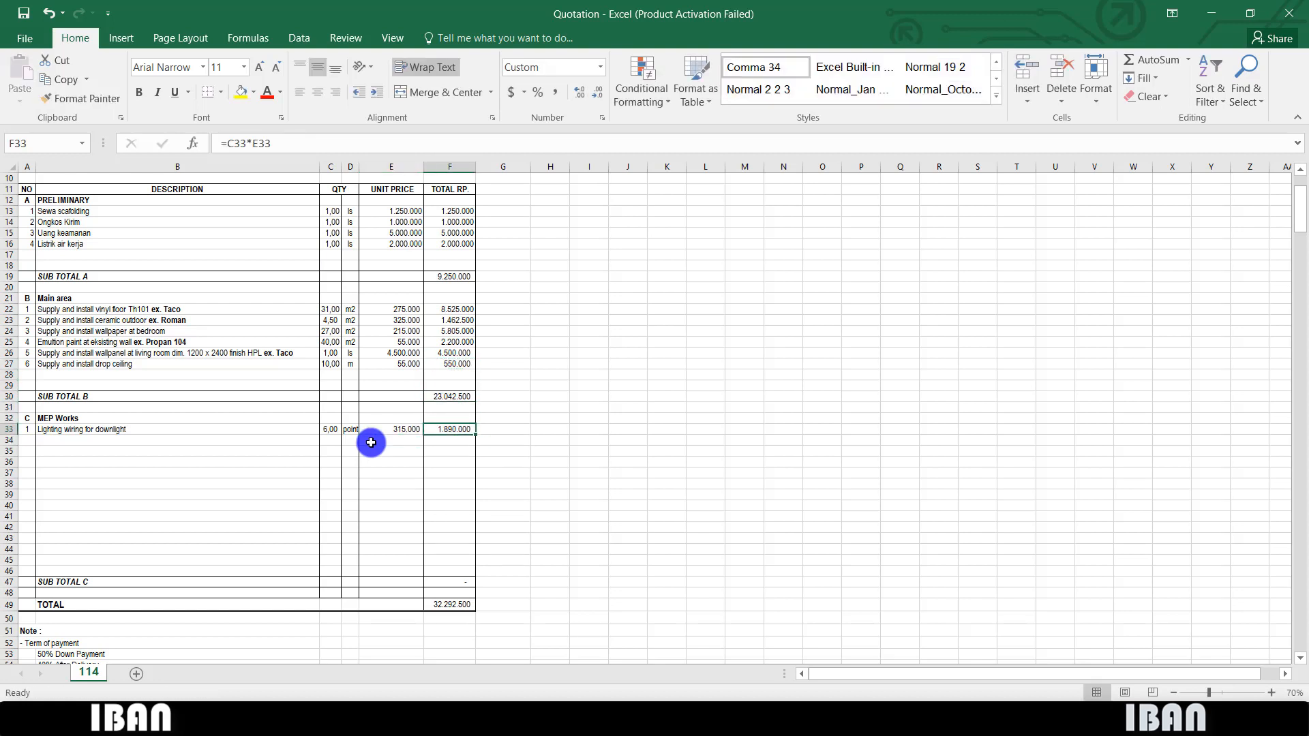
- Add item 2 under MEP Works, in regular style, with the description "Supply and install downlight"
key("Down")
key("Left")
key("Left")
key("Left")
key("Left")
key("Left")
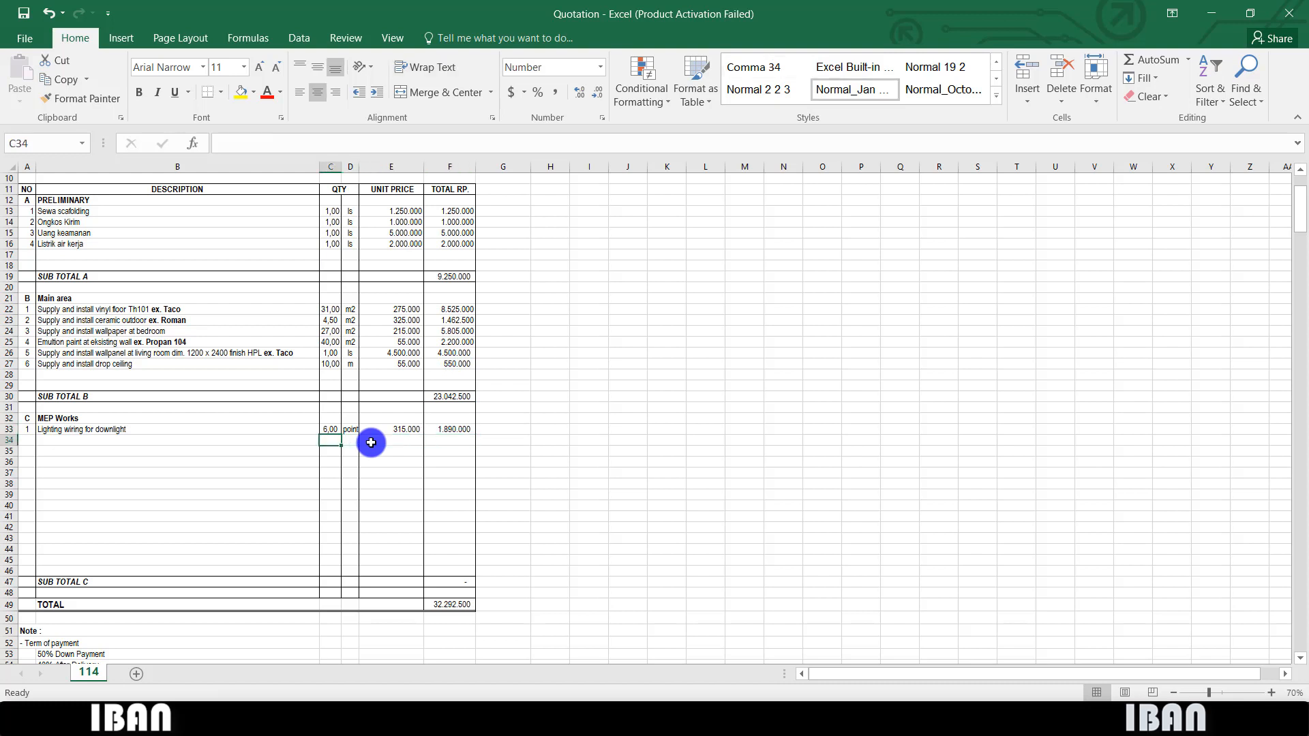
type("2")
key("Right")
key("Left")
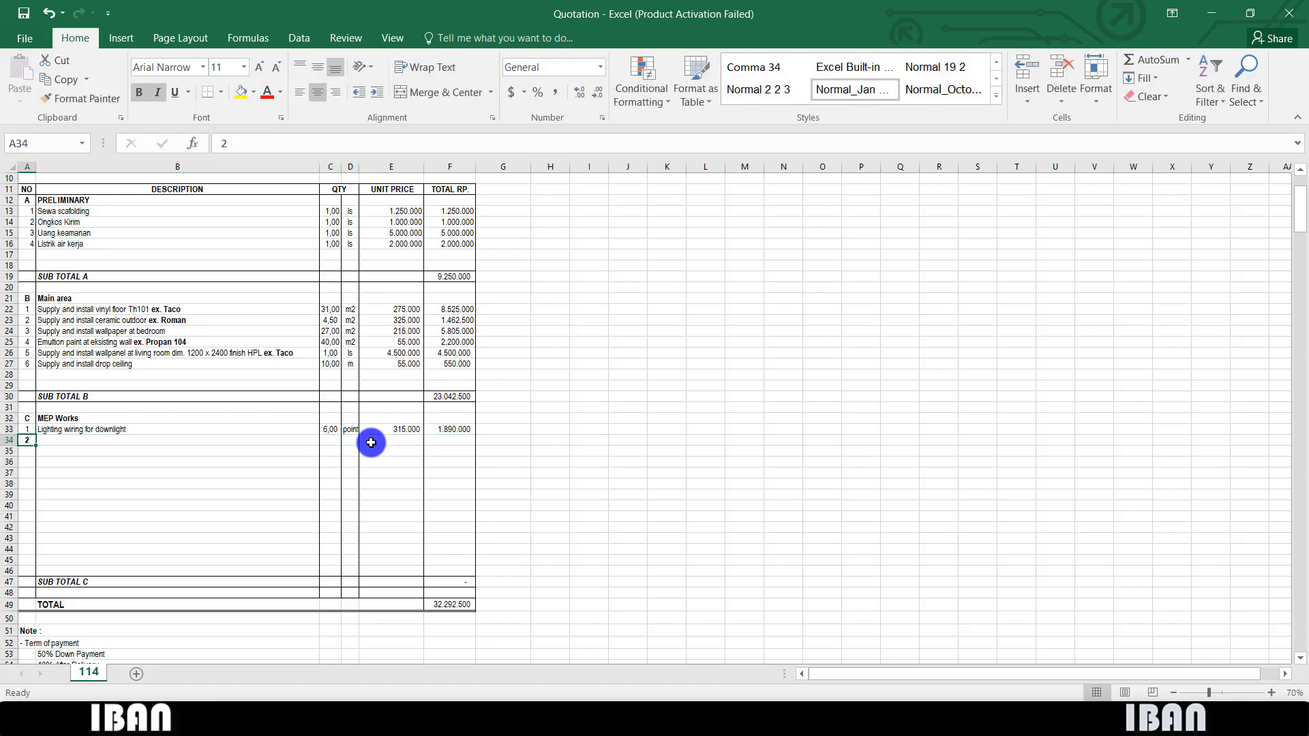
left_click(59, 441)
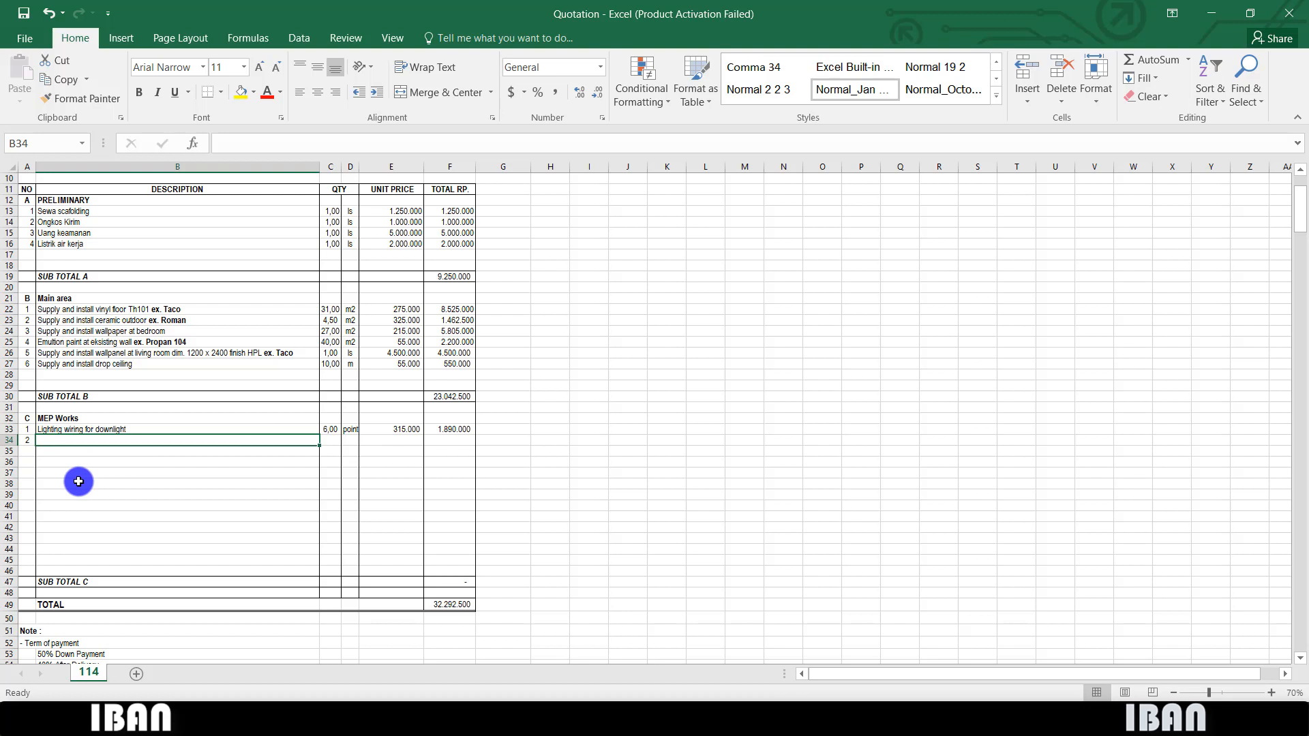
type("Supply and install down")
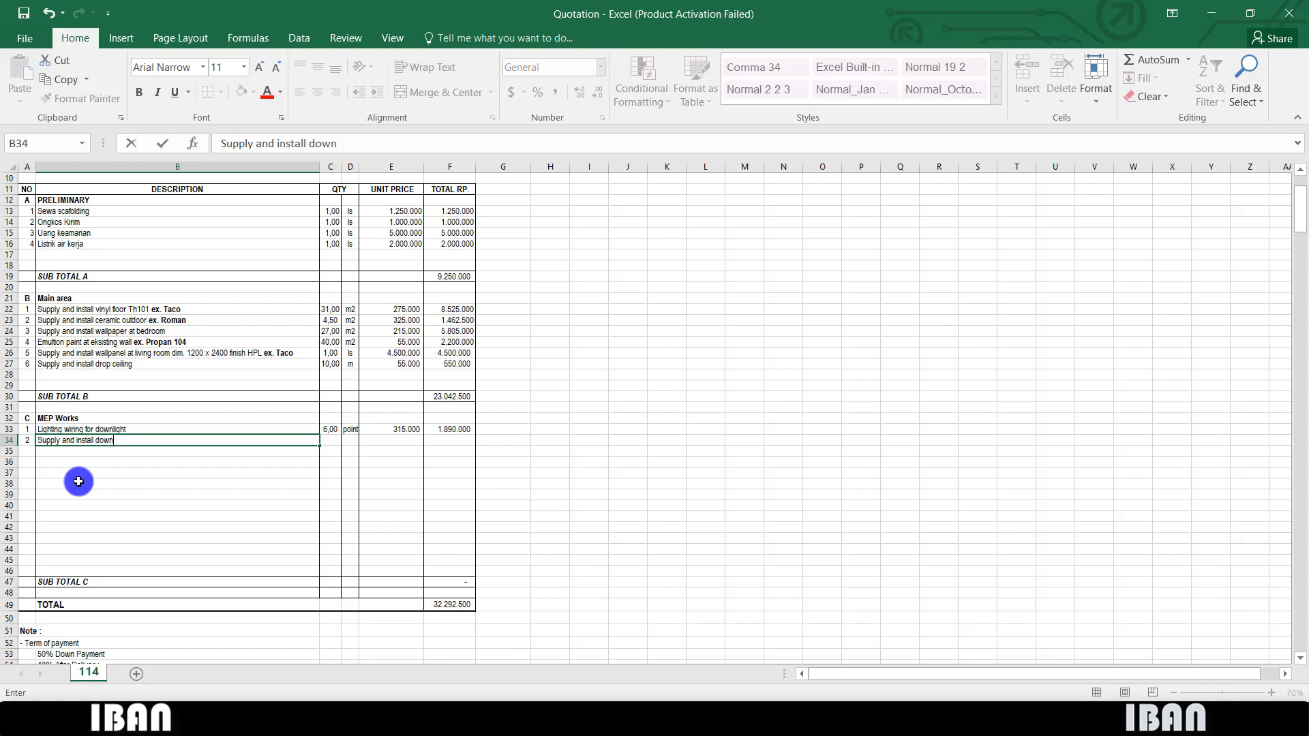
type("light")
key("Return")
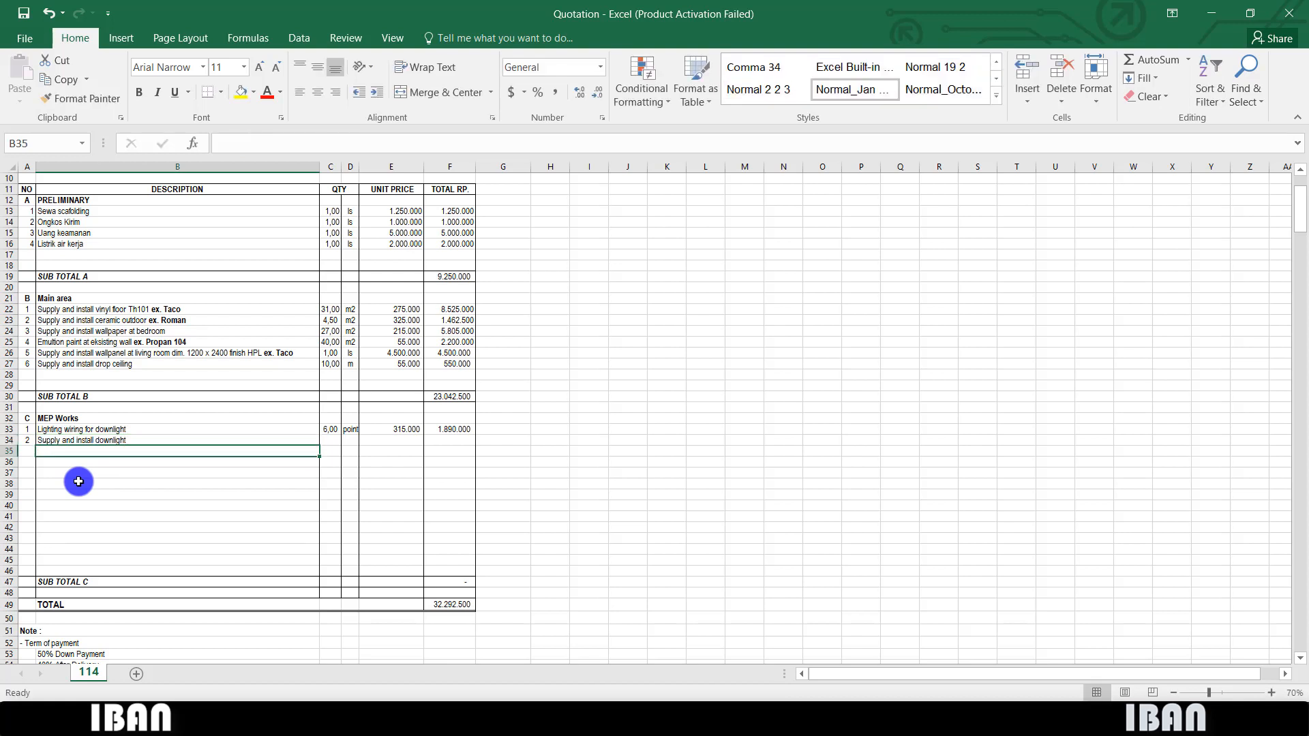
- Extend the item 2 description to "Supply and install downlight 12W 300K ex. In lite", with "ex. In lite" in bold
double_click(134, 439)
type("ex. In lite")
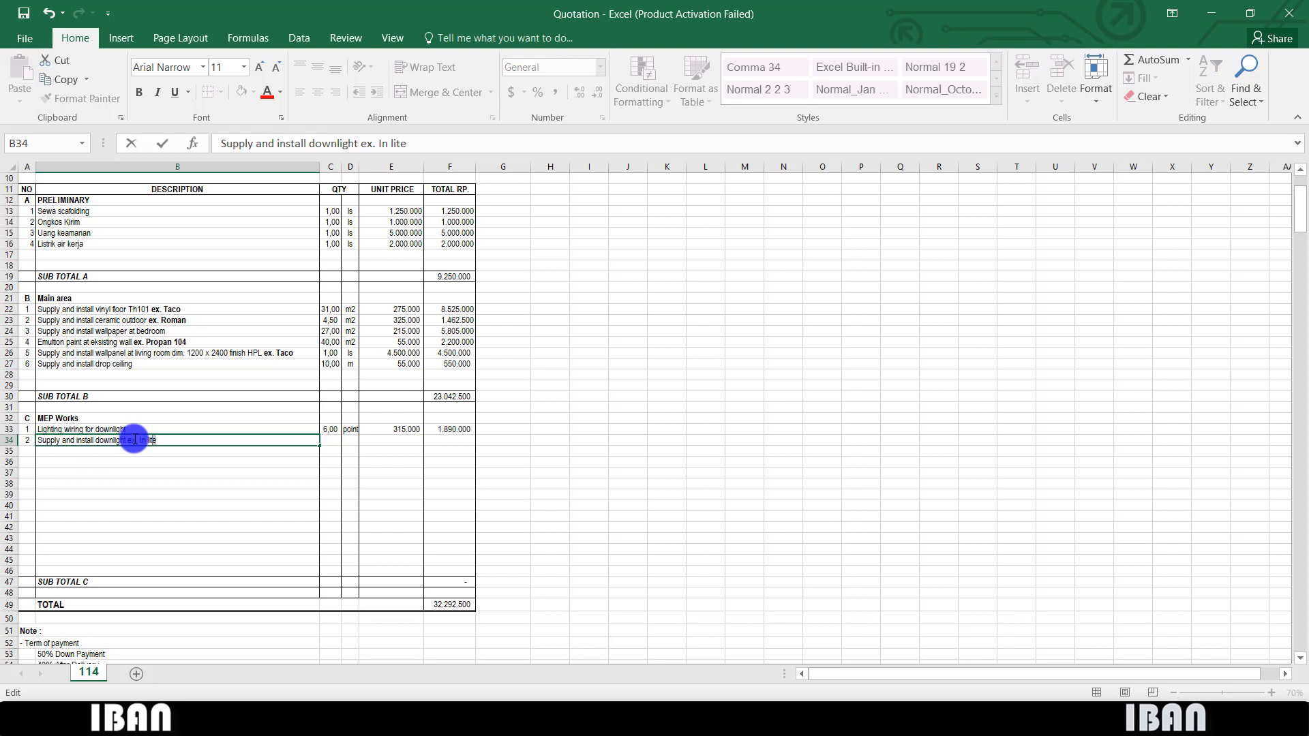
key("ctrl+b")
type("12W 300K")
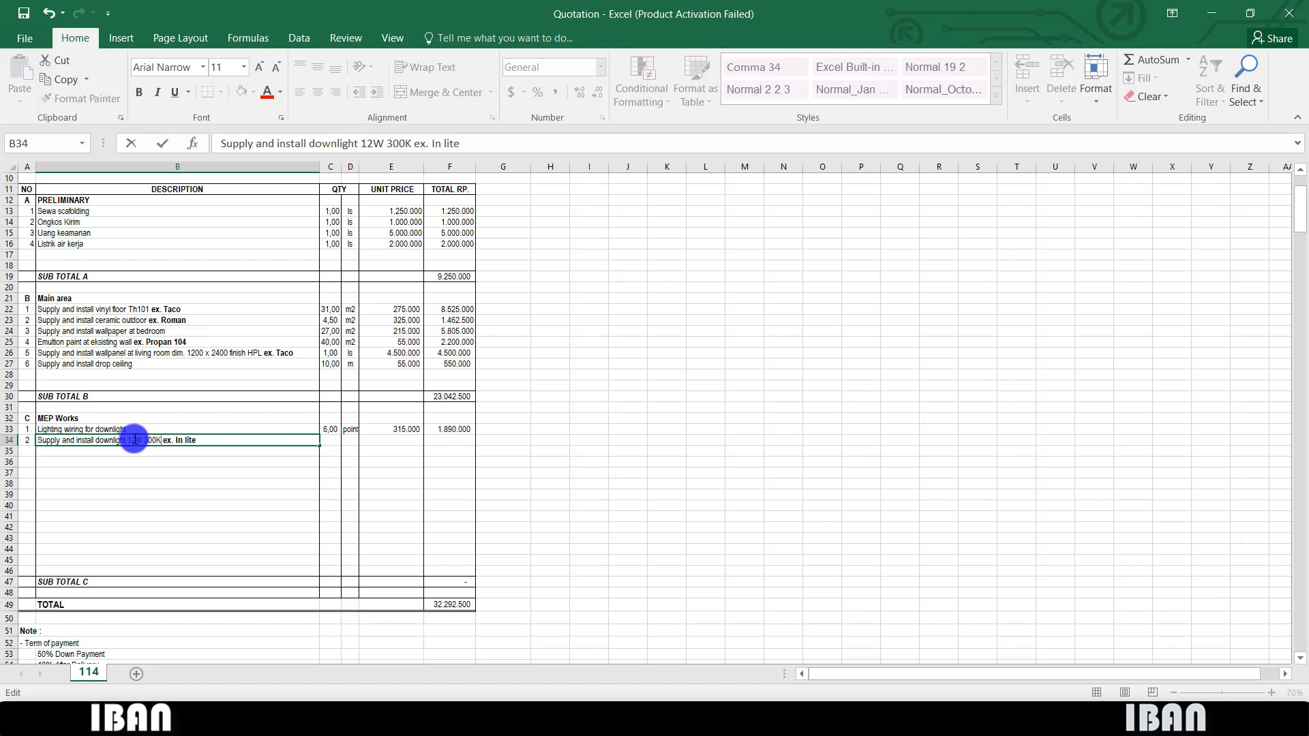
- Enter a quantity of 6 with the unit "unit" for the downlight supply item
key("Tab")
key("Tab")
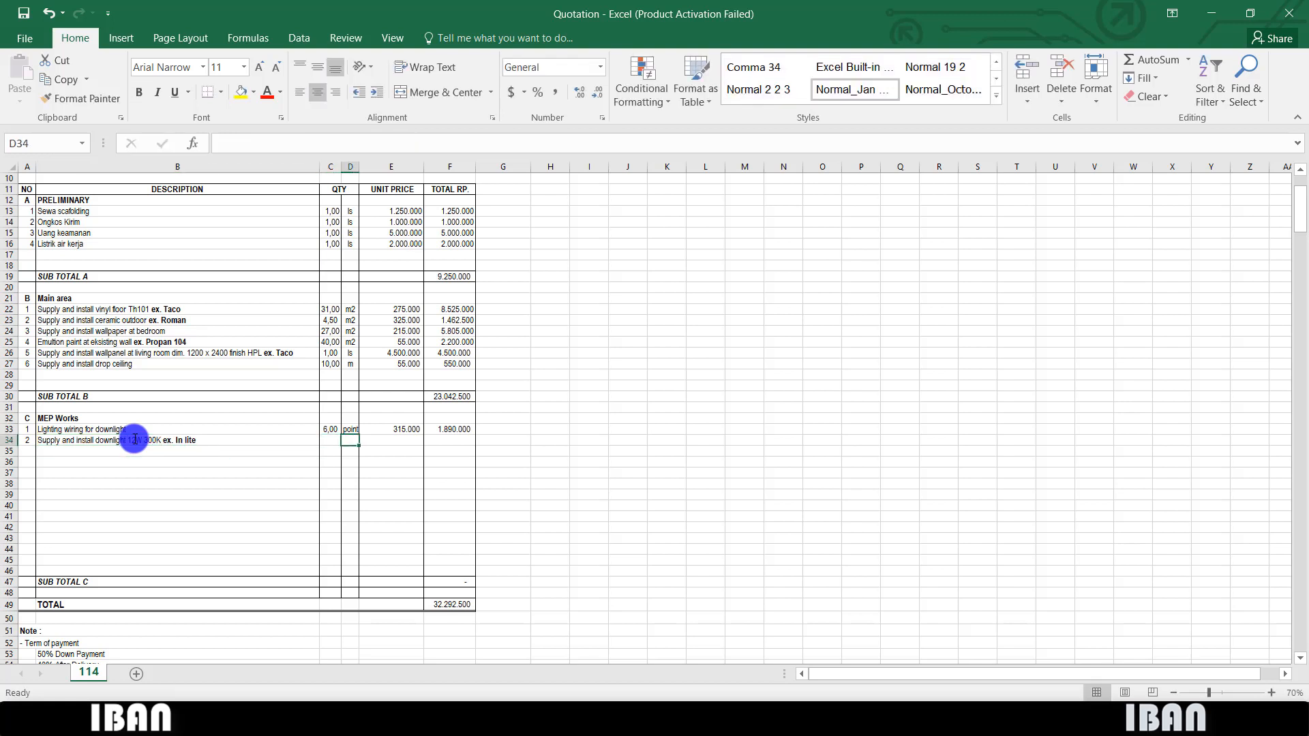
type("point")
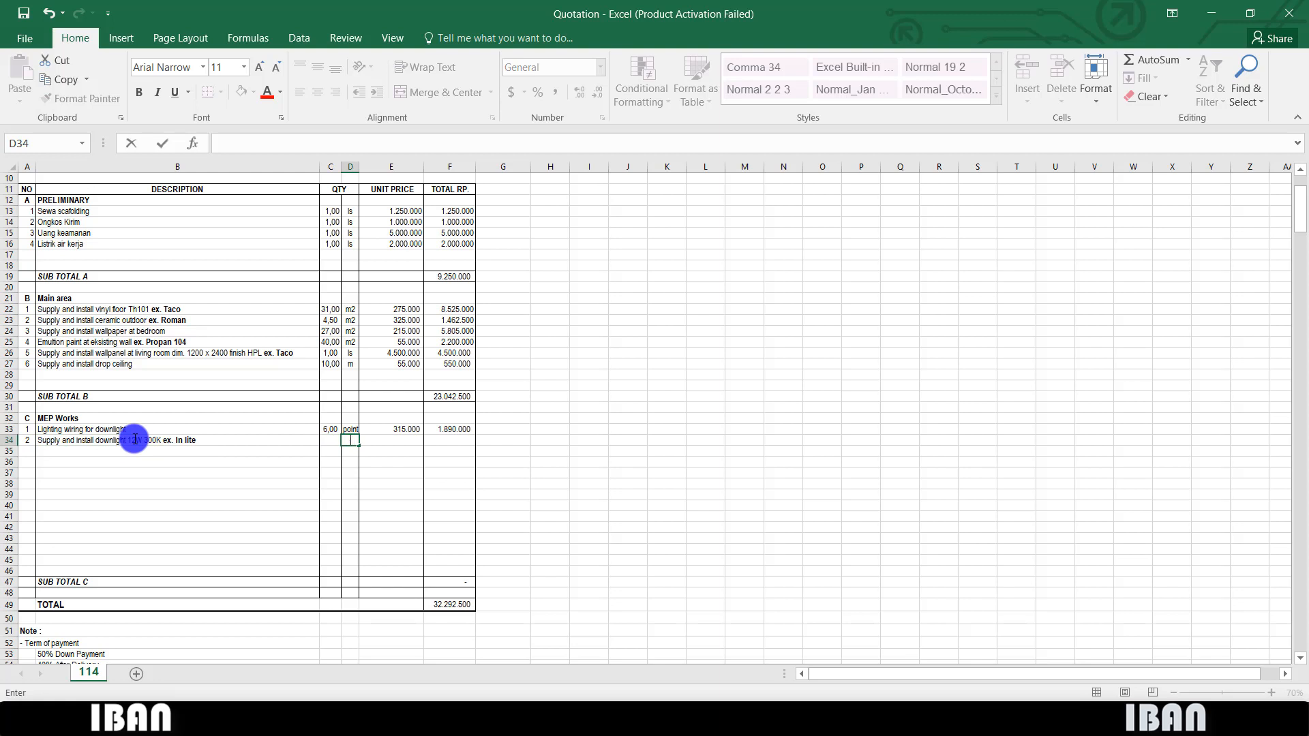
type("unit")
key("Return")
key("Up")
key("Left")
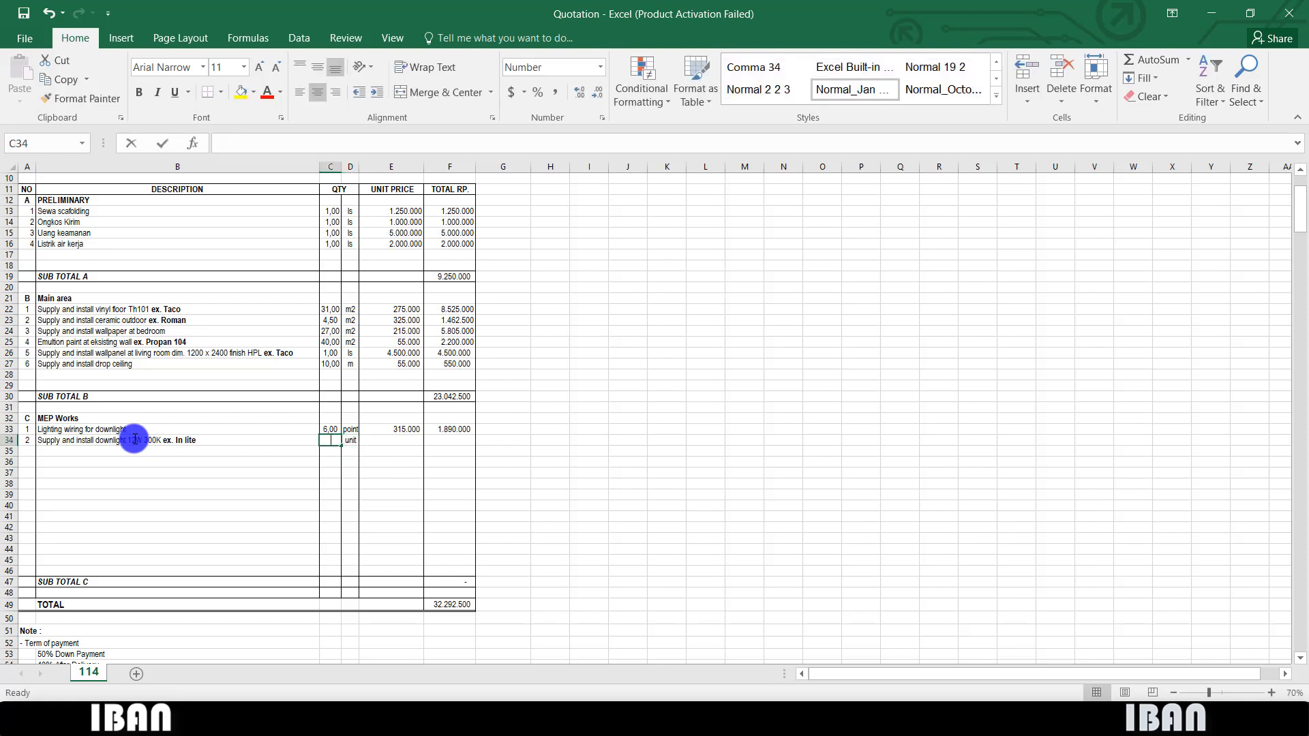
type("6")
- Set the unit price of the downlight supply item to 300.000
key("Right")
key("Right")
key("Down")
type("0")
key("Up")
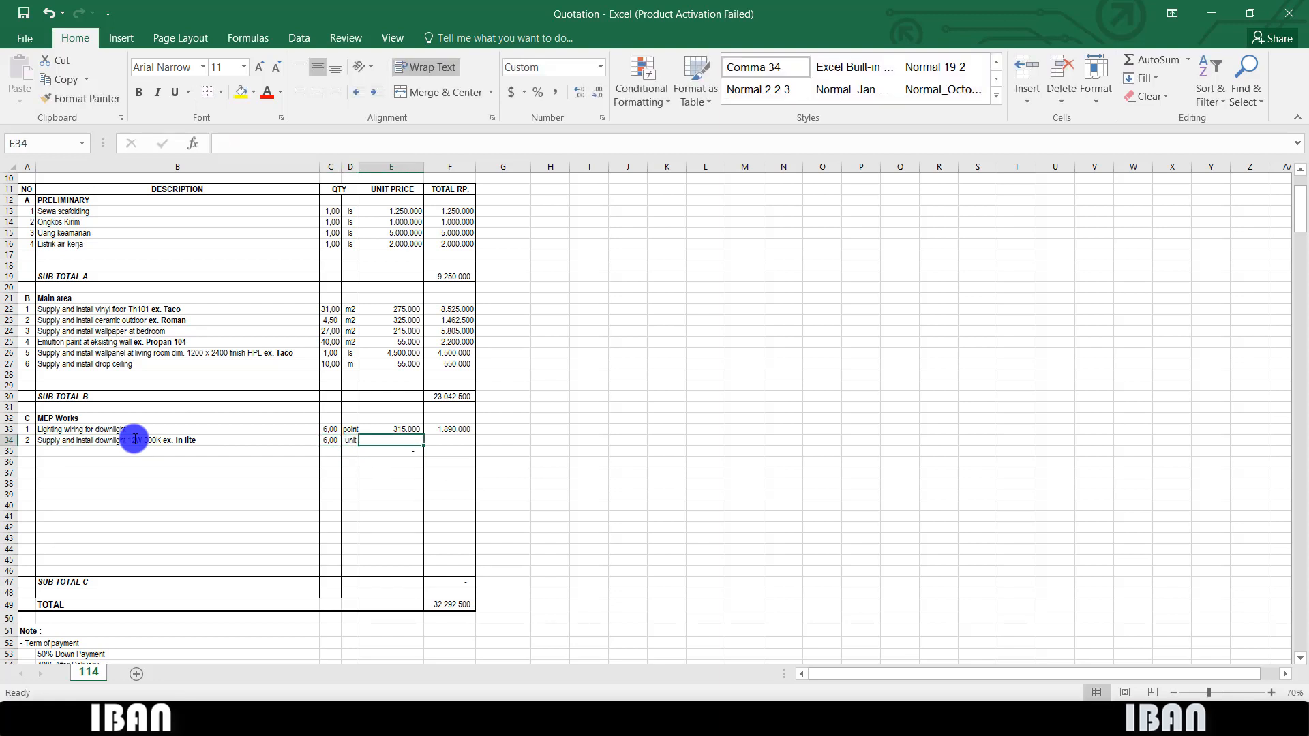
type("300.000")
key("Return")
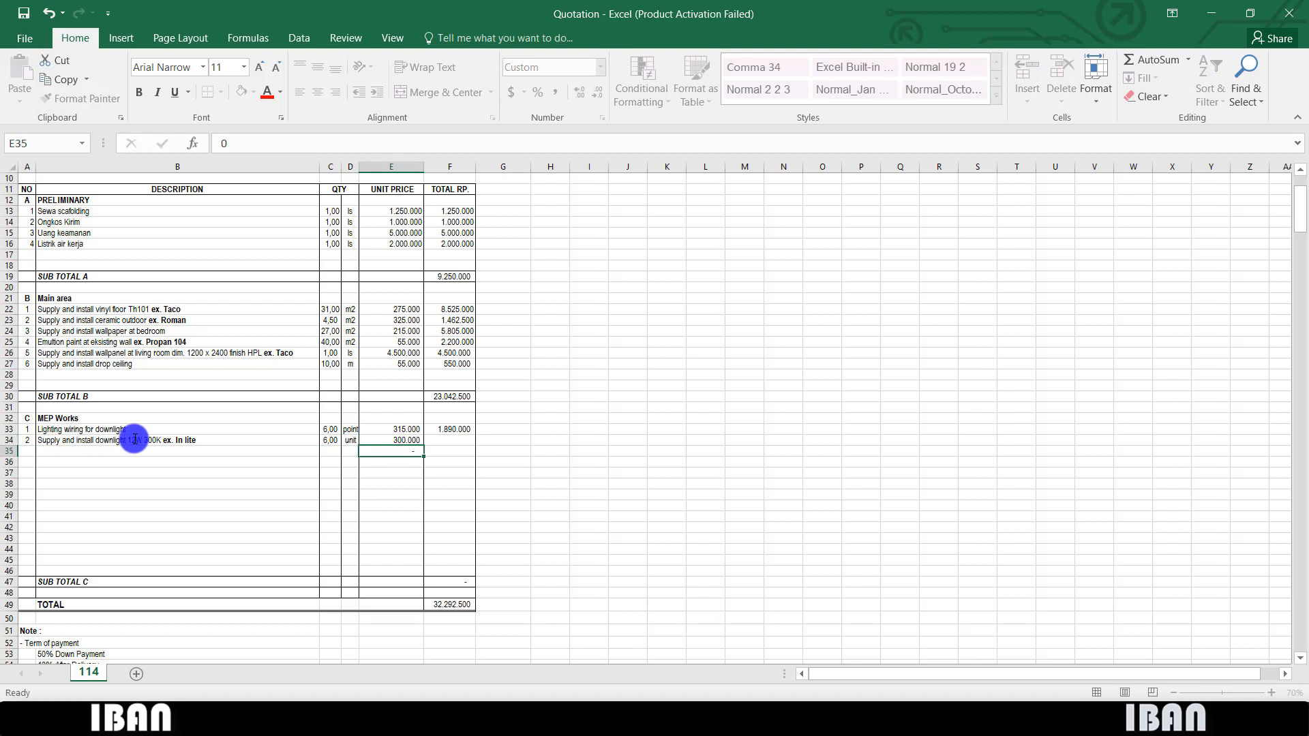
- Copy the downlight wiring row's total formula into the downlight supply row and clear the stray zero in E35
key("Up")
key("Up")
key("Right")
key("ctrl+c")
key("Down")
key("ctrl+v")
key("Down")
key("Escape")
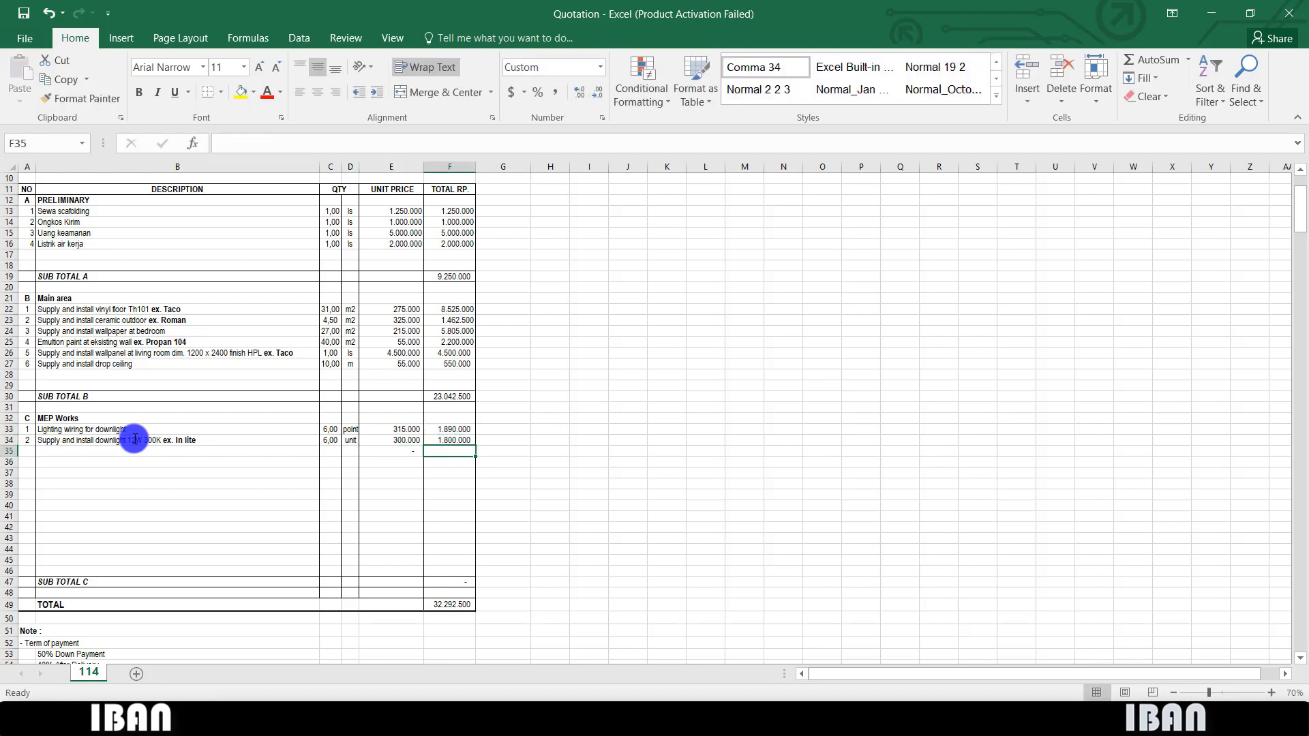
key("Left")
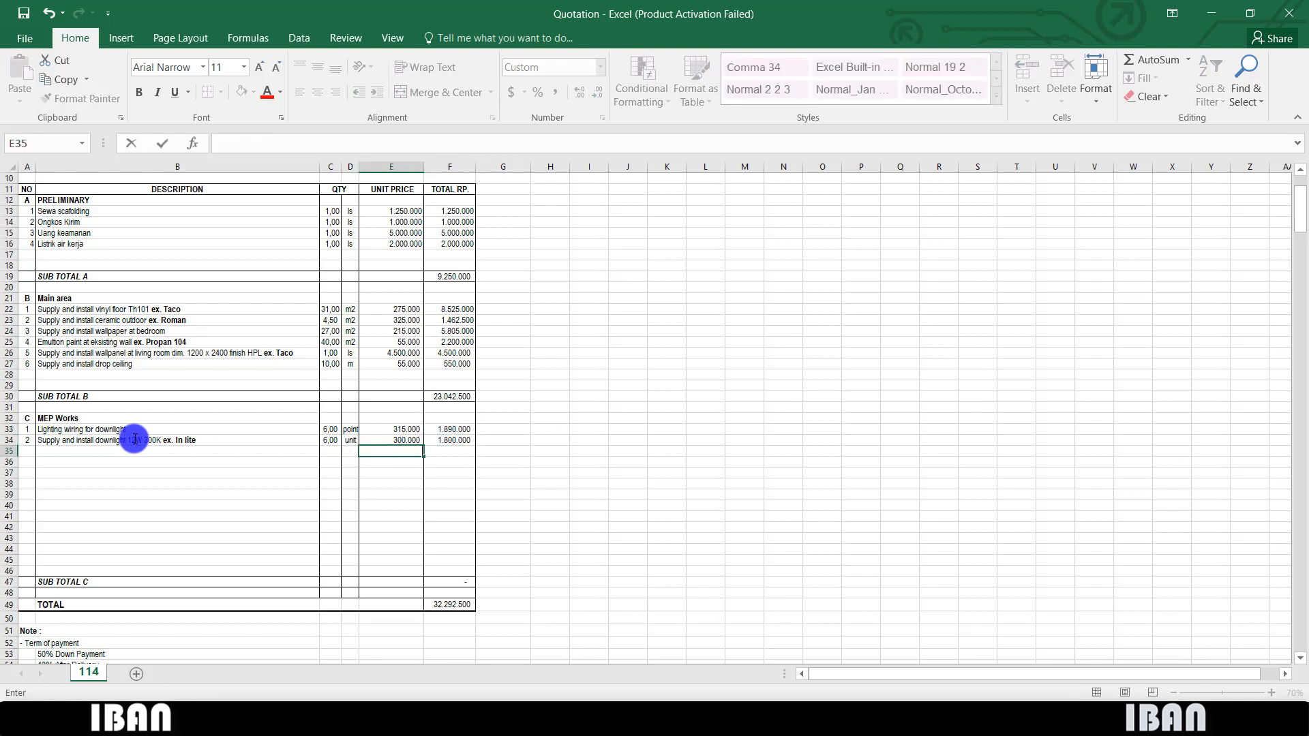
key("Return")
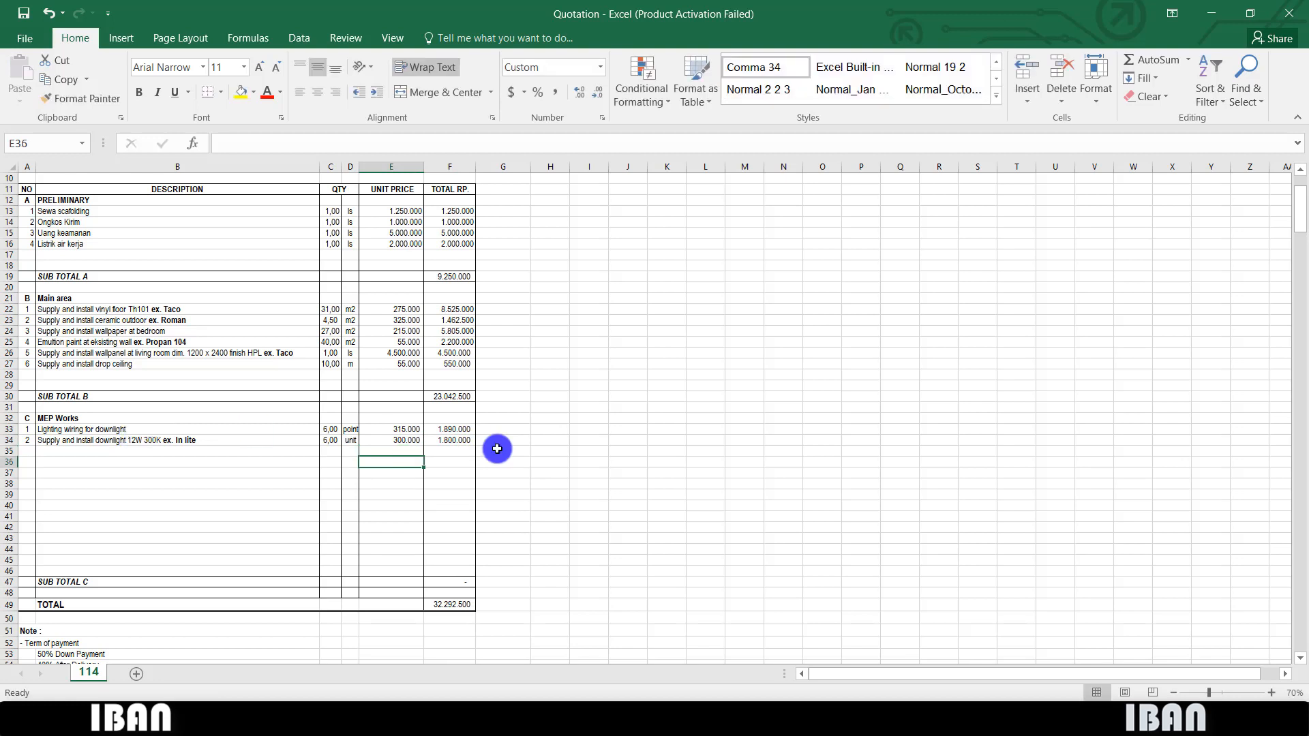
- Check the exhaust point on the AutoCAD electrical plan and add MEP item 3 in Excel, "Power wiring for exhaust ex. Maspion"
left_click(625, 717)
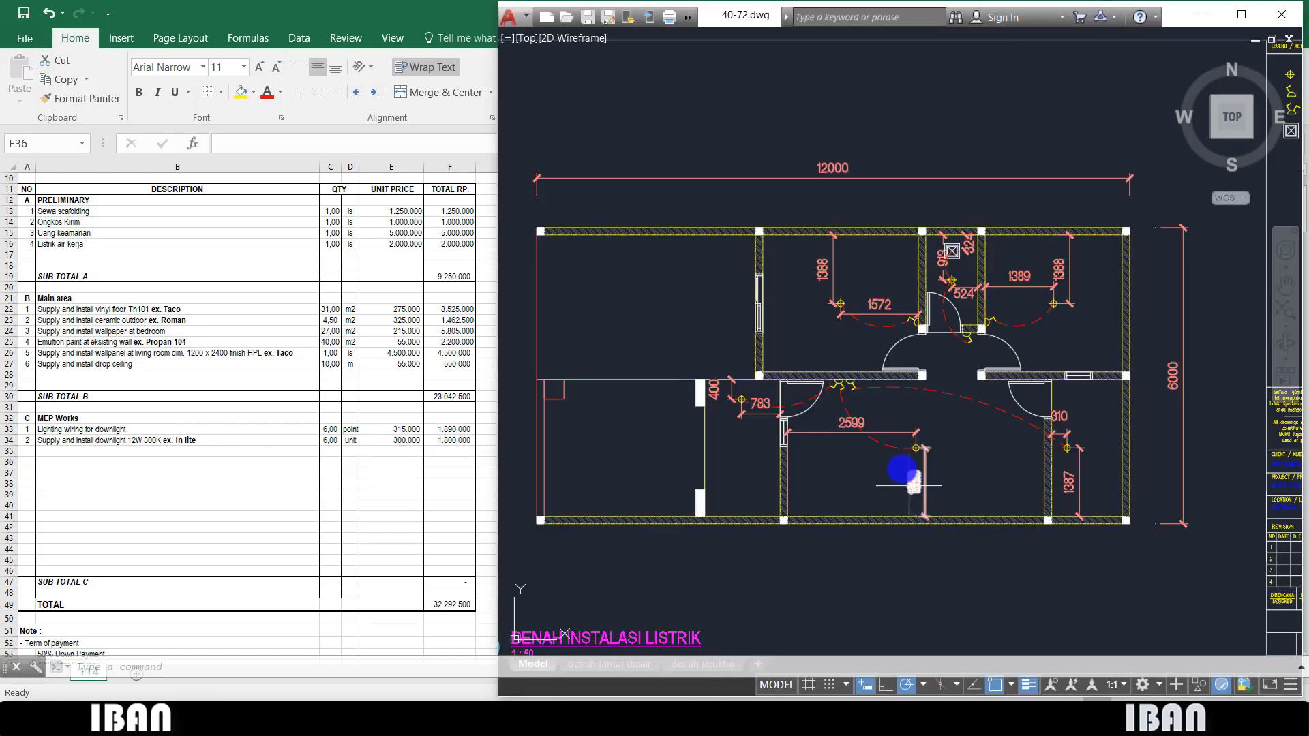
scroll(920, 334, "up", 2)
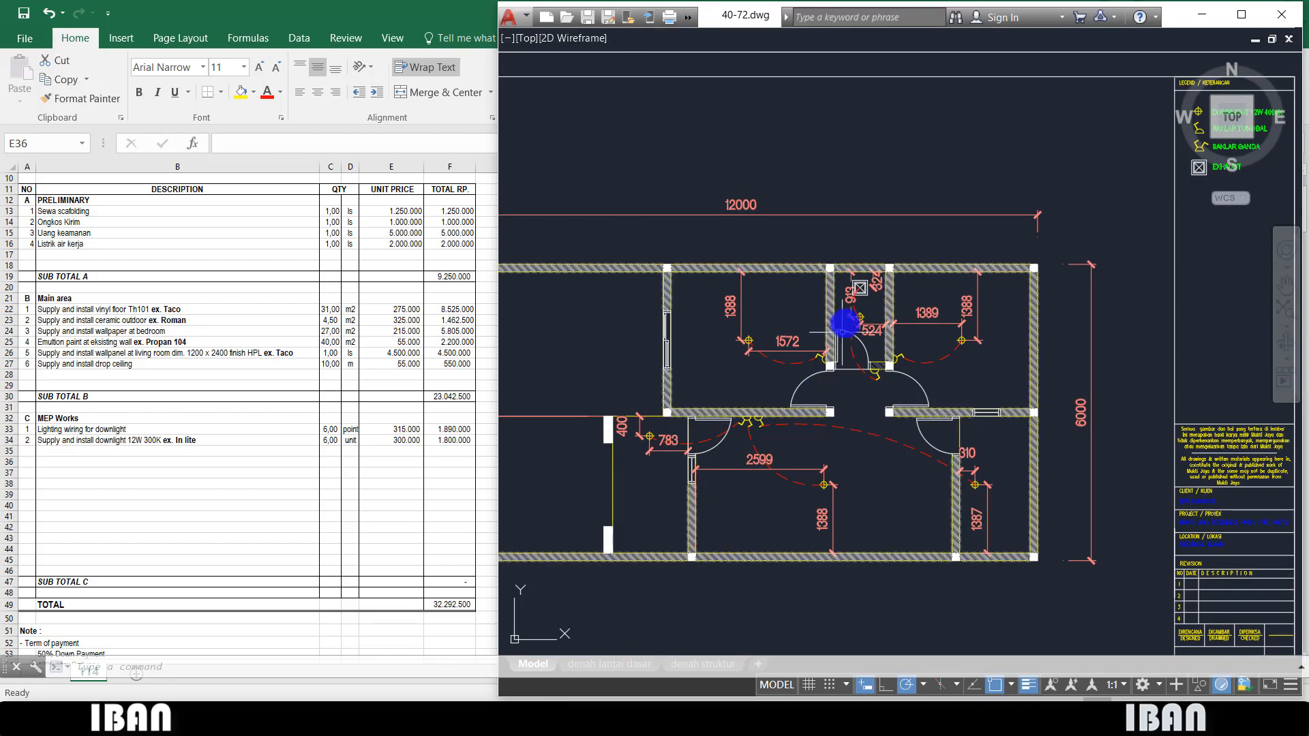
left_click(27, 450)
type("3")
key("Tab")
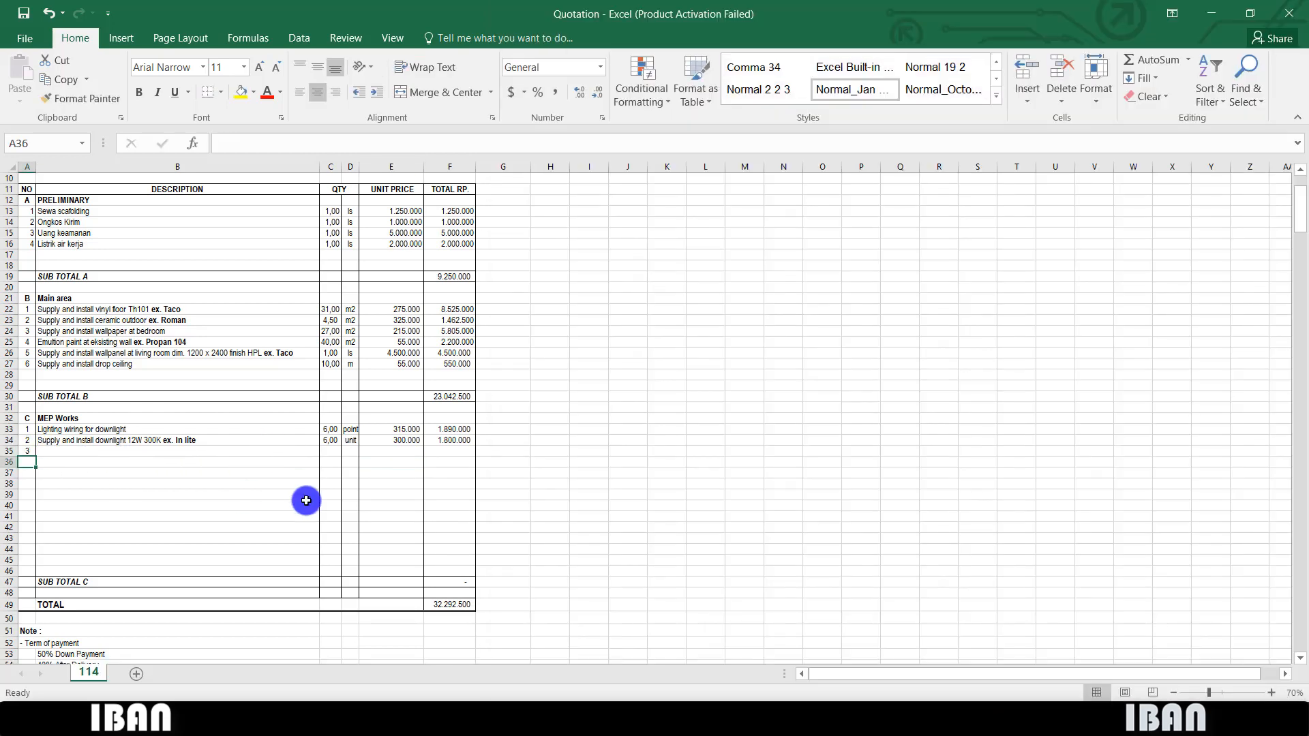
type("Power w")
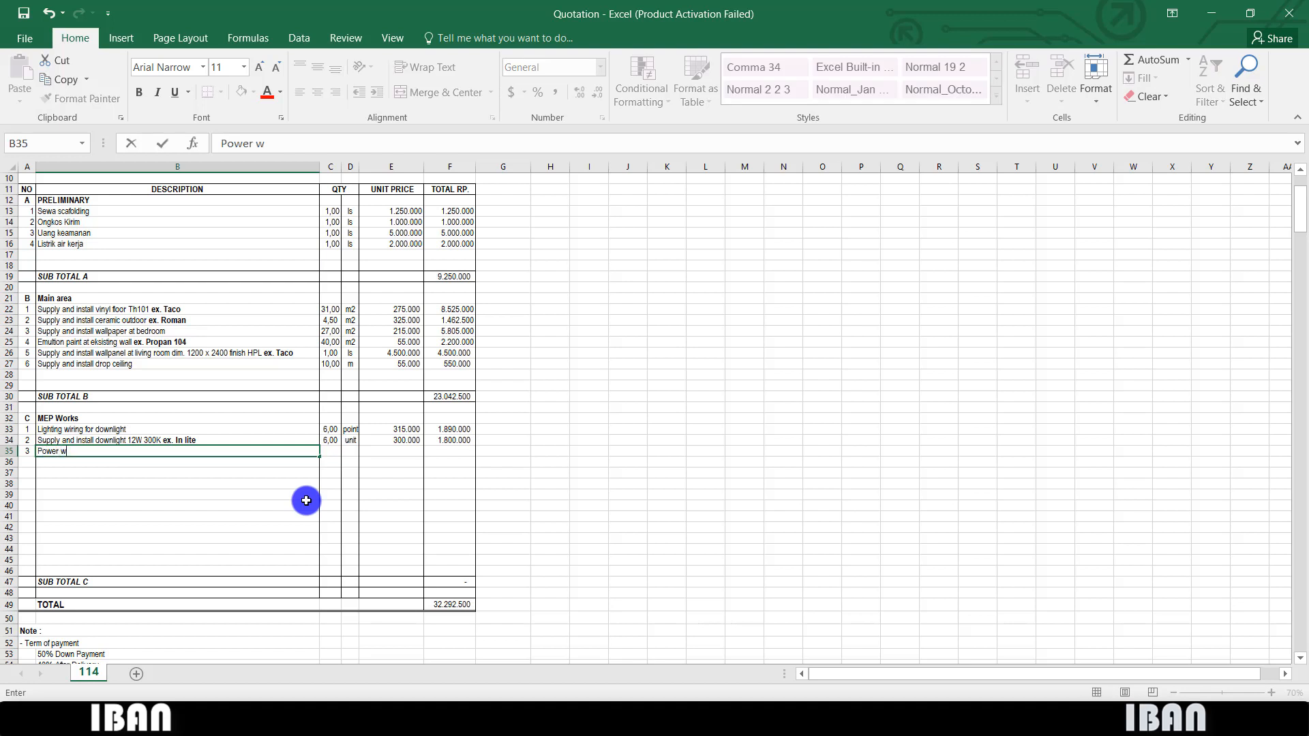
type("iring for exhaust ex. Maspion")
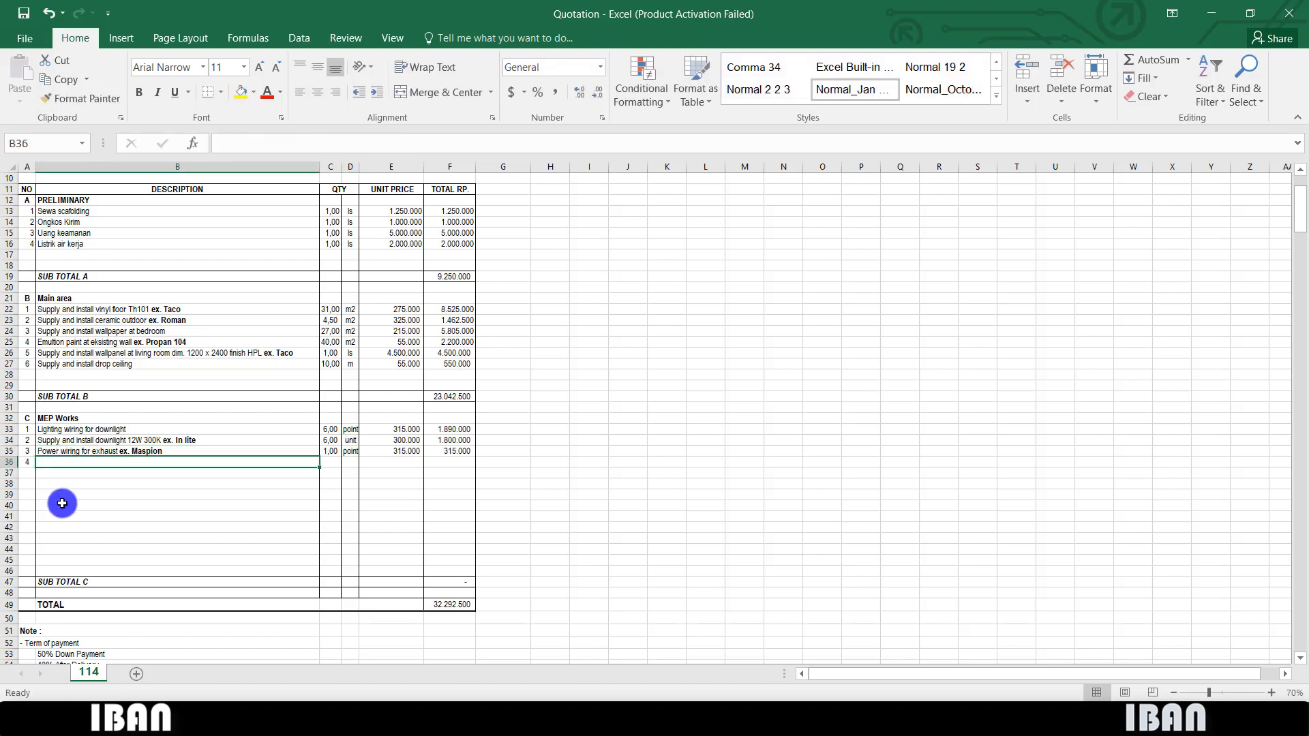
- Enter "Supply and install exhaust" as the description of MEP item 4
type("S")
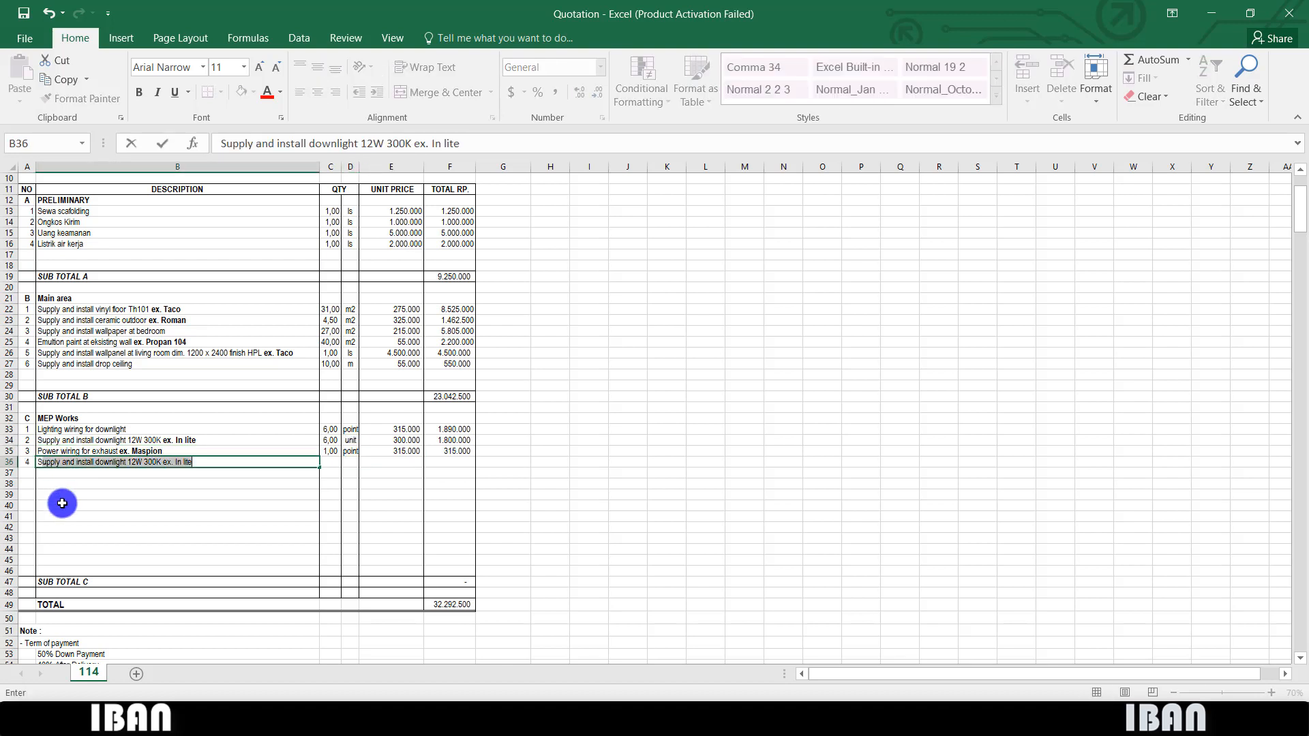
type("upply and insyal")
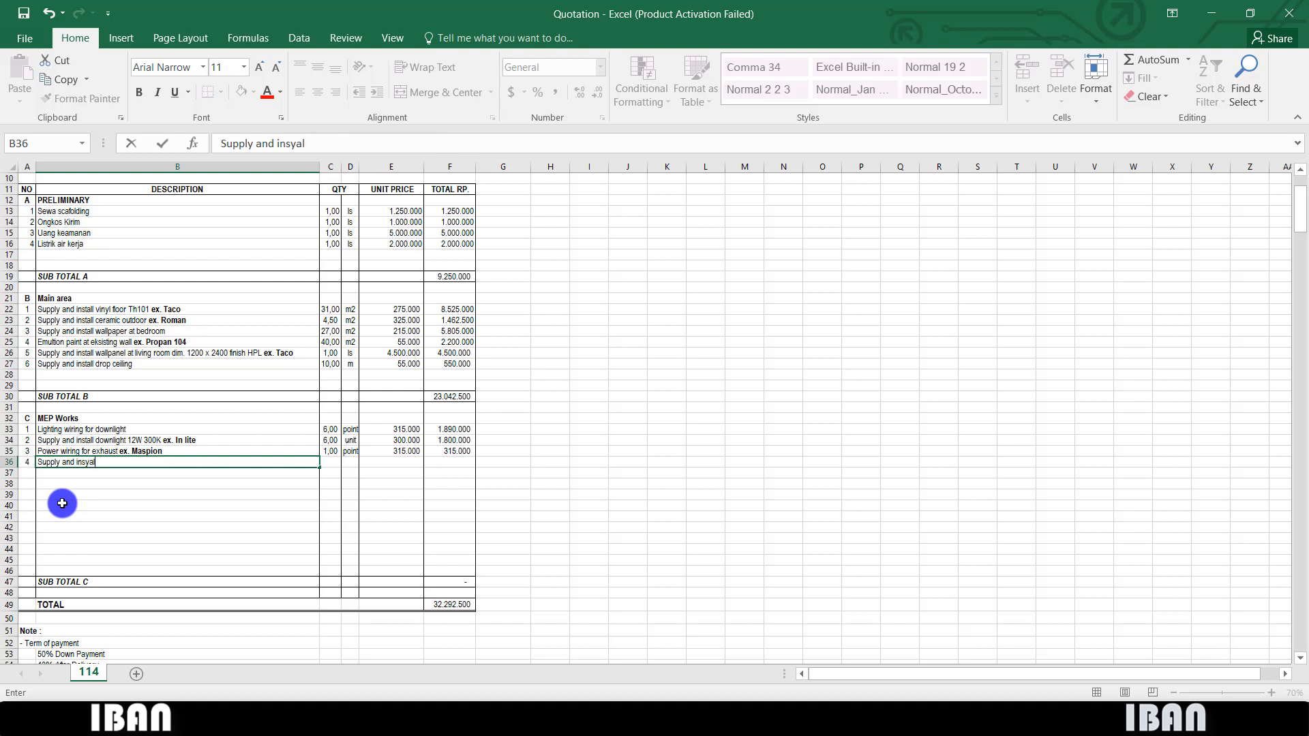
key("BackSpace")
key("BackSpace")
key("BackSpace")
type("tall exhaust")
- Move "ex. Maspion" from the exhaust wiring description to the end of the exhaust supply description and make it bold
double_click(128, 452)
mouse_move(120, 453)
left_mouse_down()
mouse_move(181, 461)
mouse_move(124, 462)
left_mouse_up()
key("ctrl+x")
double_click(165, 464)
key("ctrl+v")
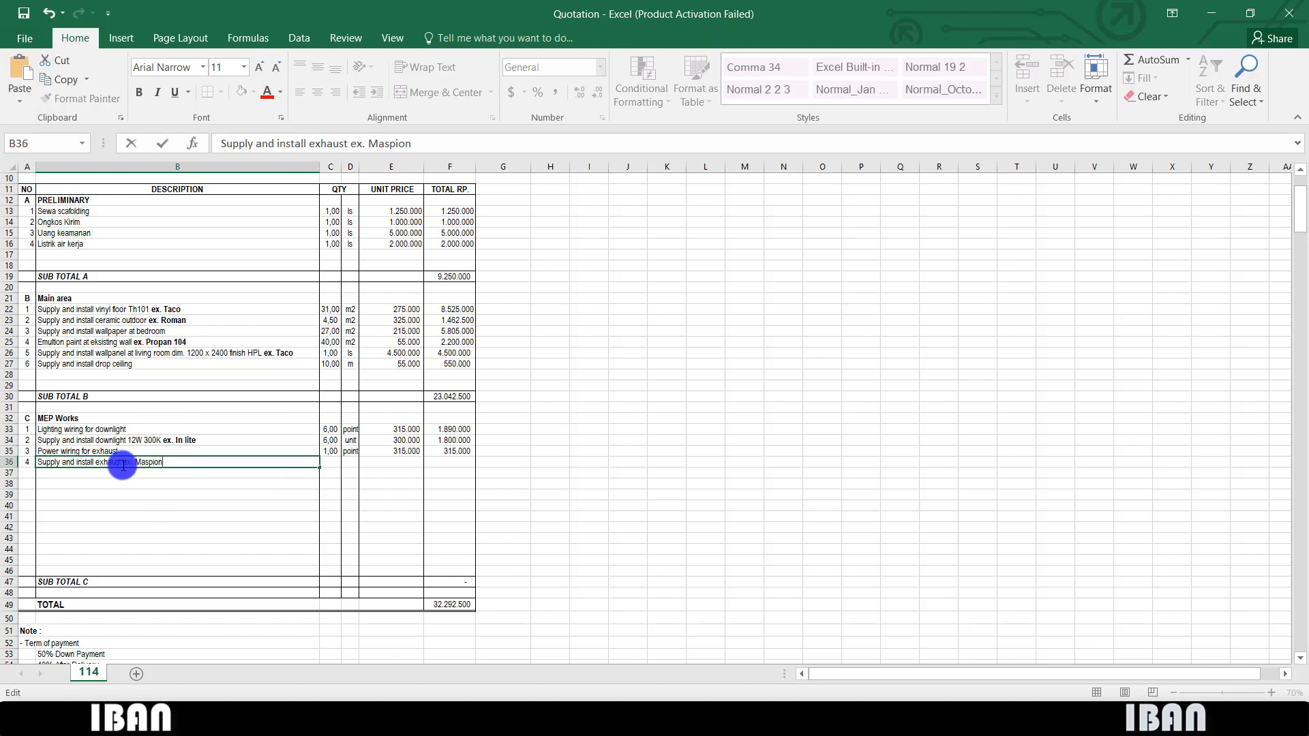
key("ctrl+b")
left_click(215, 508)
- Give the exhaust supply item a quantity of 1, the unit "unit" and a unit price of 150.000
left_click(336, 464)
type("1")
left_click(350, 465)
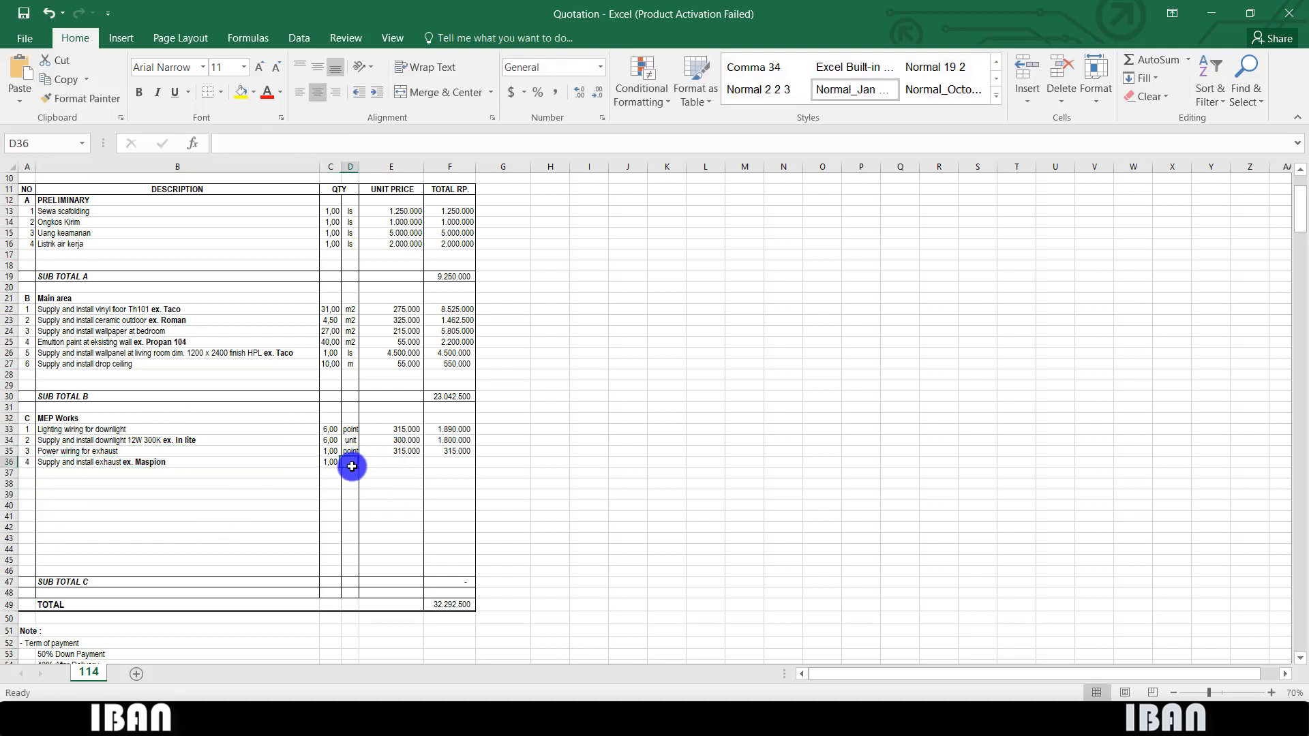
type("unit")
key("Tab")
type("15")
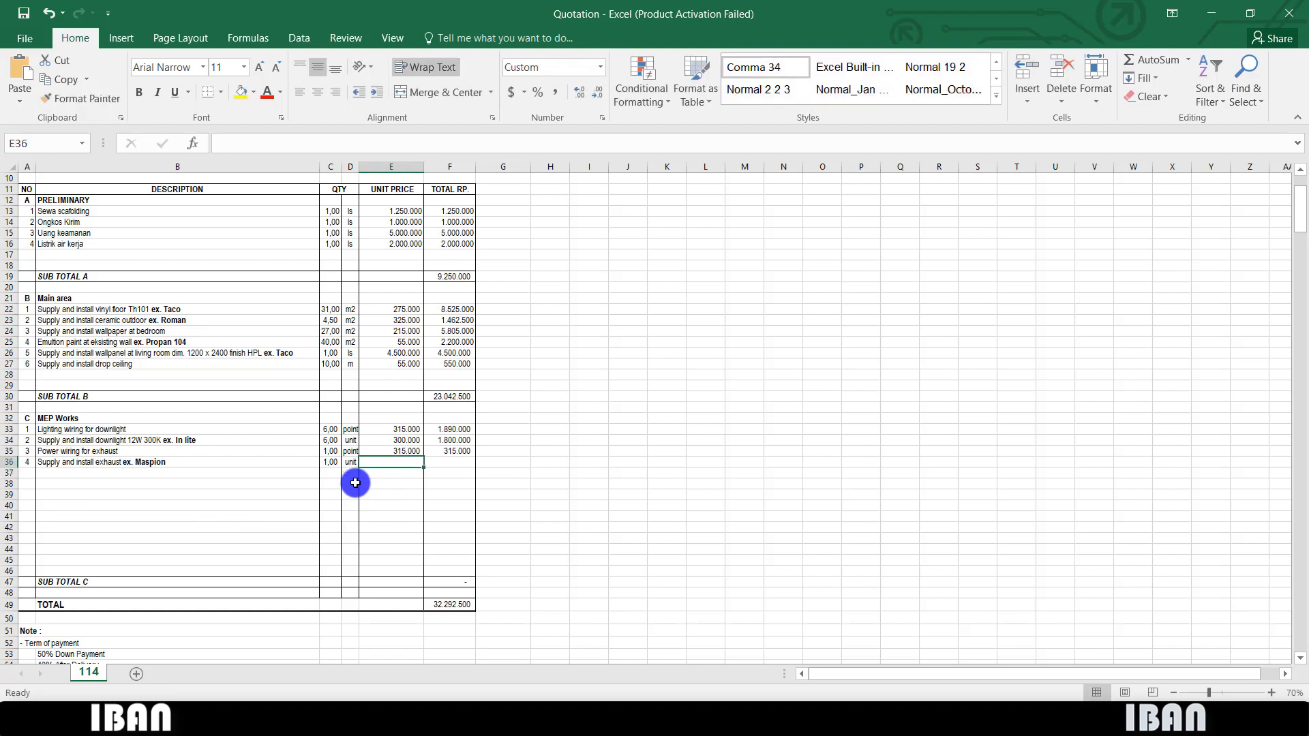
key("Return")
- Copy the total formula from the exhaust wiring row into the exhaust supply row
key("Right")
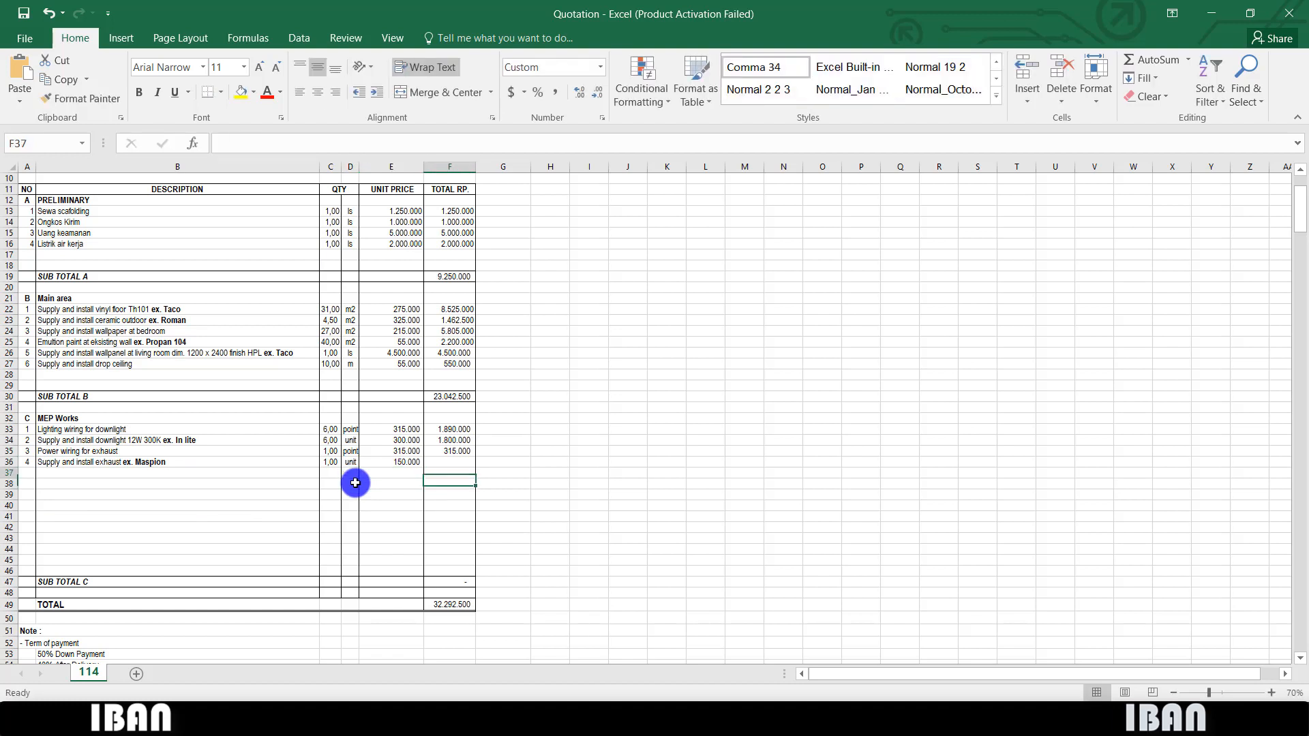
key("Up")
key("Up")
key("ctrl+c")
key("Down")
key("ctrl+v")
key("Down")
key("Escape")
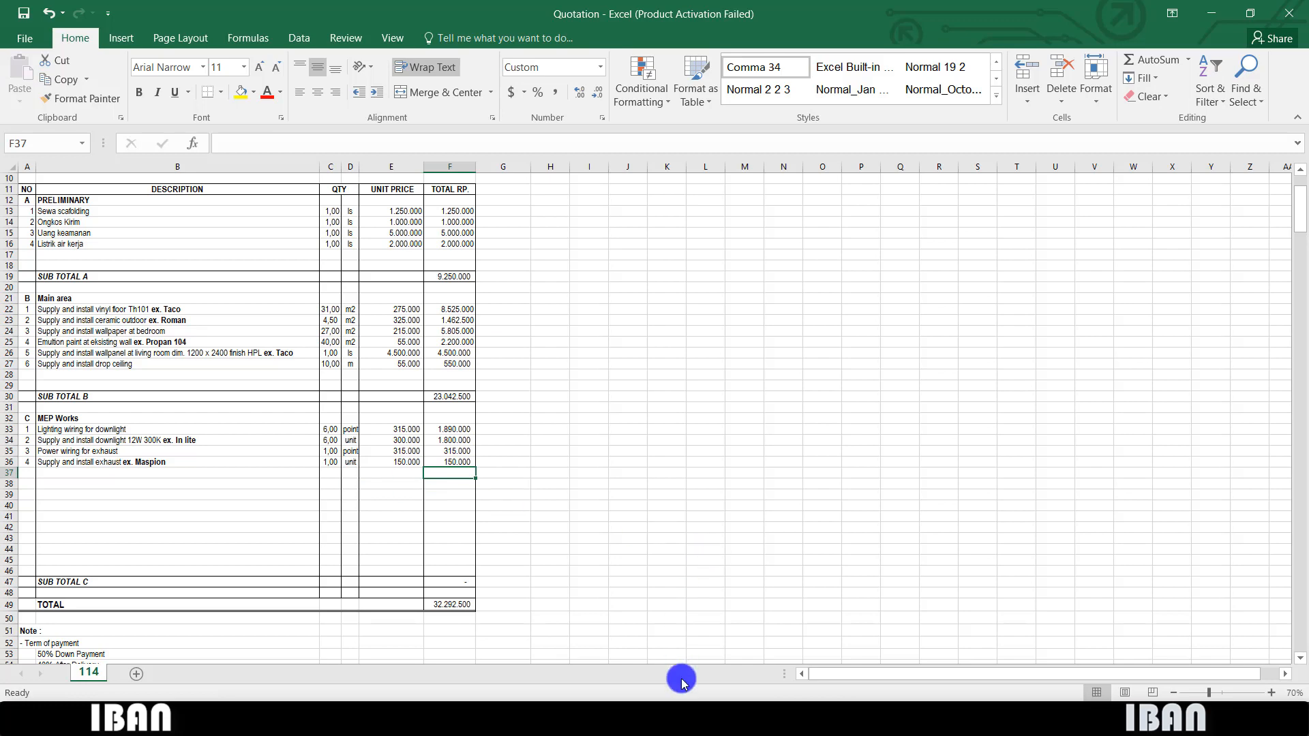
- Switch to AutoCAD and examine the socket outlet plan, following the wiring route from the electrical panel to the sockets
left_click(688, 719)
scroll(886, 423, "down", 4)
mouse_move(874, 478)
left_mouse_down()
mouse_move(879, 401)
mouse_move(817, 260)
left_mouse_up()
scroll(832, 559, "up", 2)
left_click_drag(832, 561, 841, 250)
left_click_drag(842, 386, 835, 332)
left_click_drag(895, 442, 901, 465)
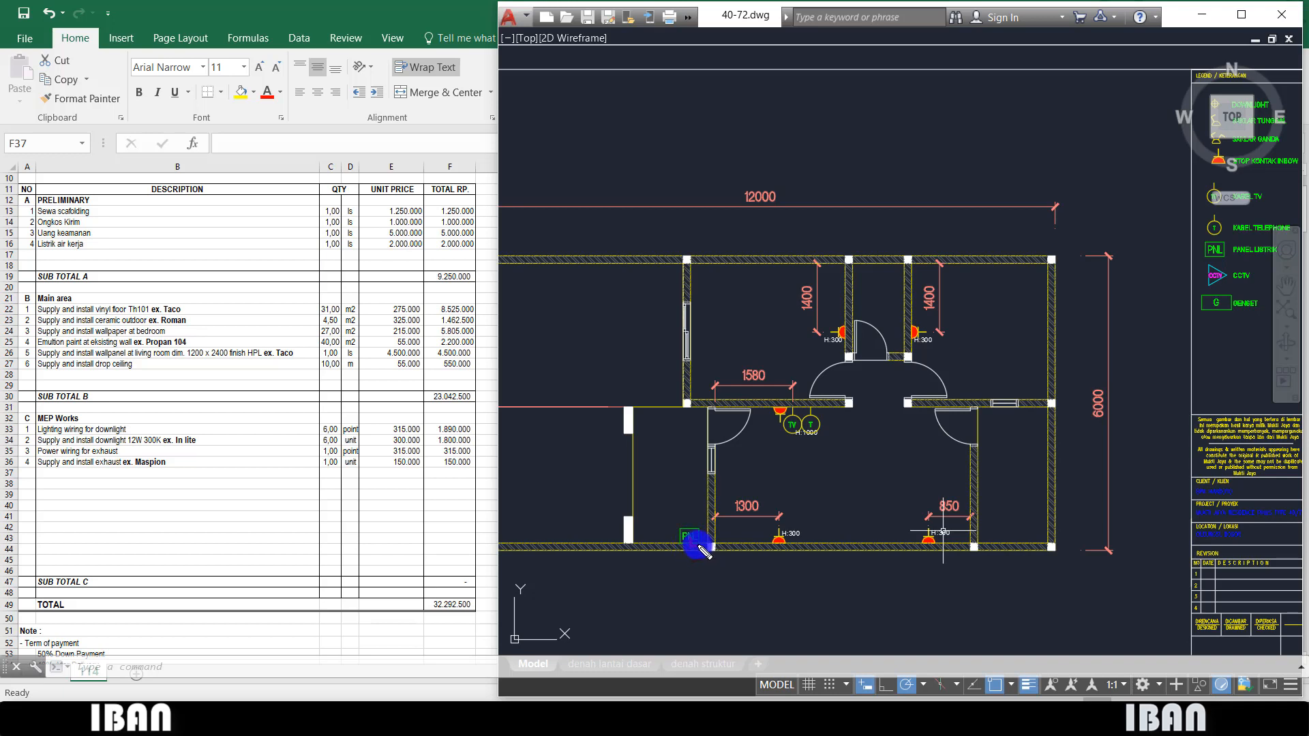
mouse_move(699, 559)
left_mouse_down()
mouse_move(784, 542)
mouse_move(900, 559)
mouse_move(927, 545)
left_mouse_up()
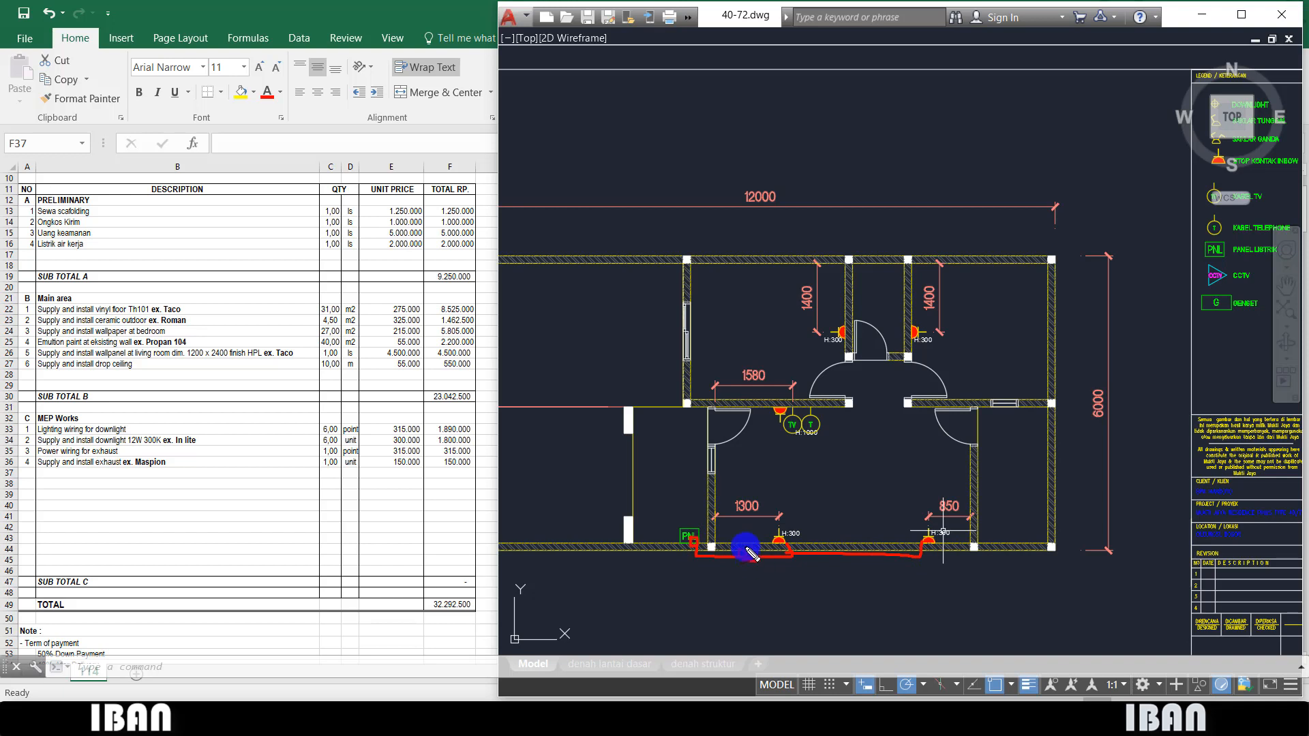
mouse_move(750, 549)
left_mouse_down()
mouse_move(763, 355)
mouse_move(857, 330)
left_mouse_up()
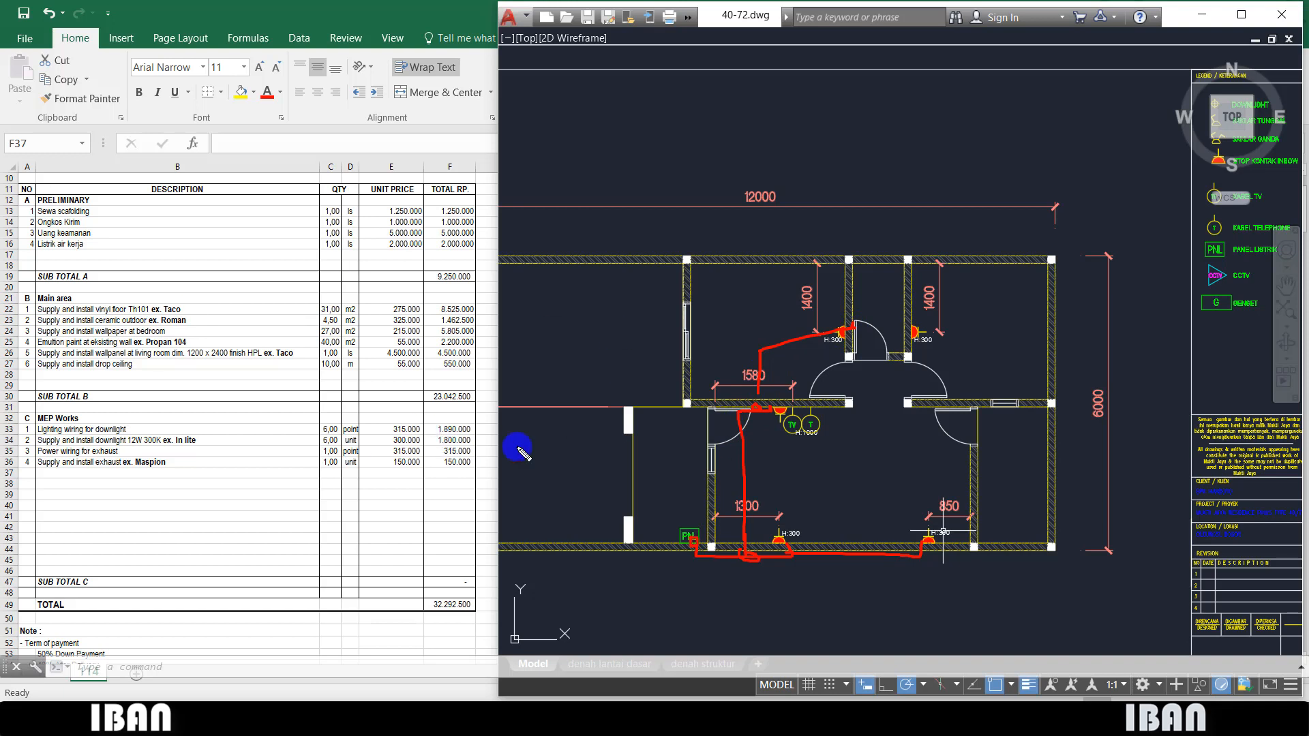
left_click_drag(690, 574, 963, 573)
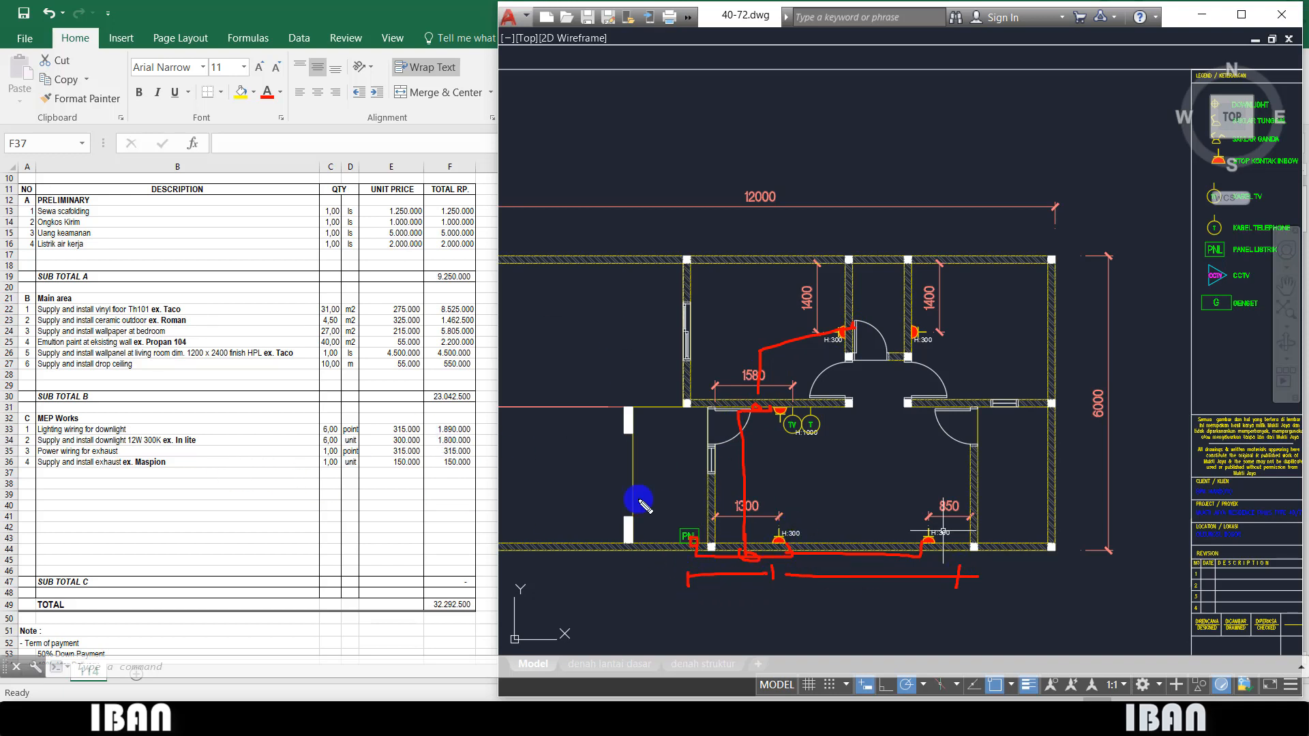
key("Escape")
- Switch back to Excel and add MEP item 5 with the description "Power wiring for socket"
left_click(83, 476)
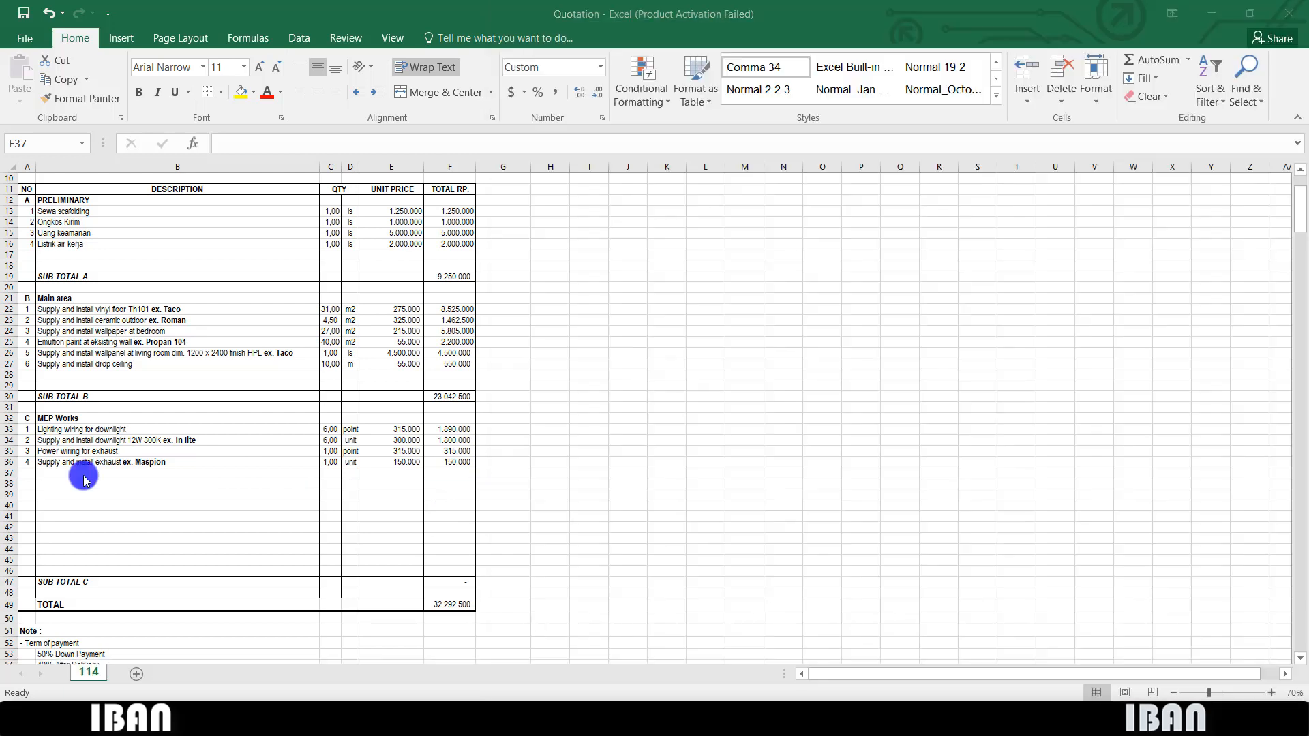
left_click(28, 473)
type("5")
left_click(183, 471)
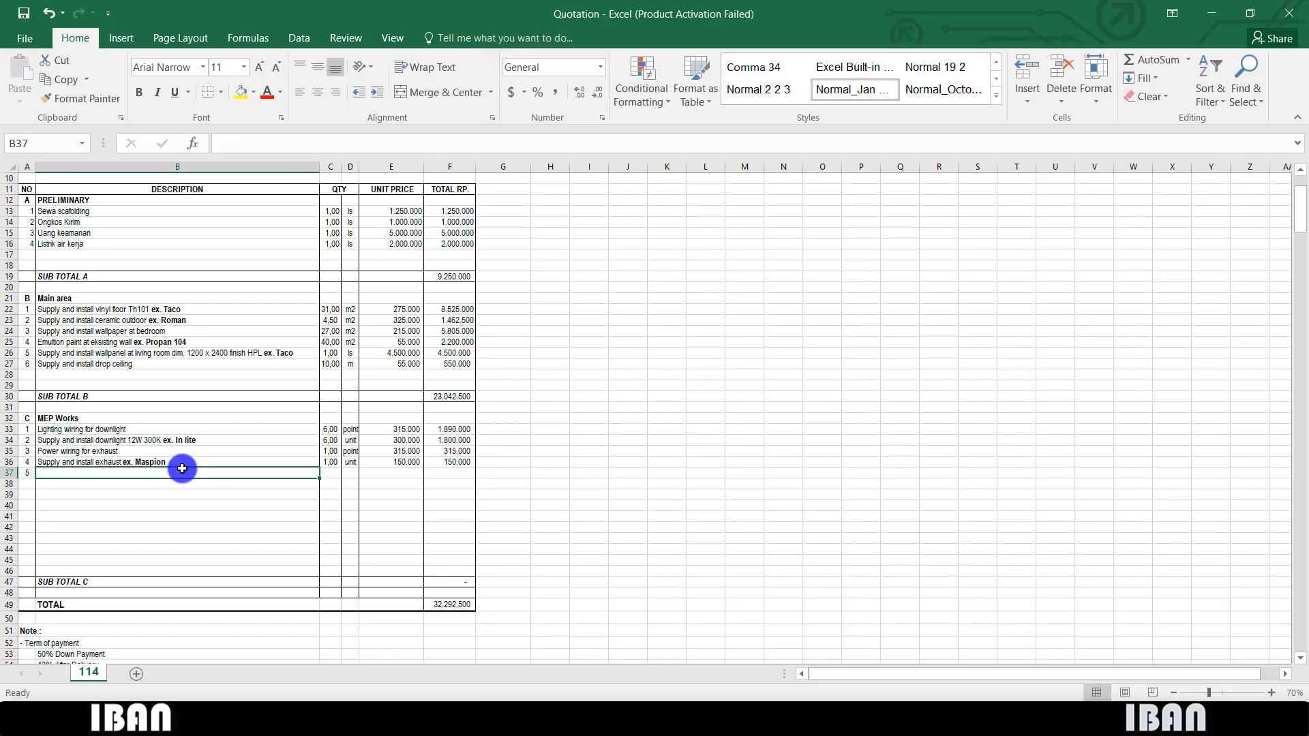
type("Power wiring for exhaust")
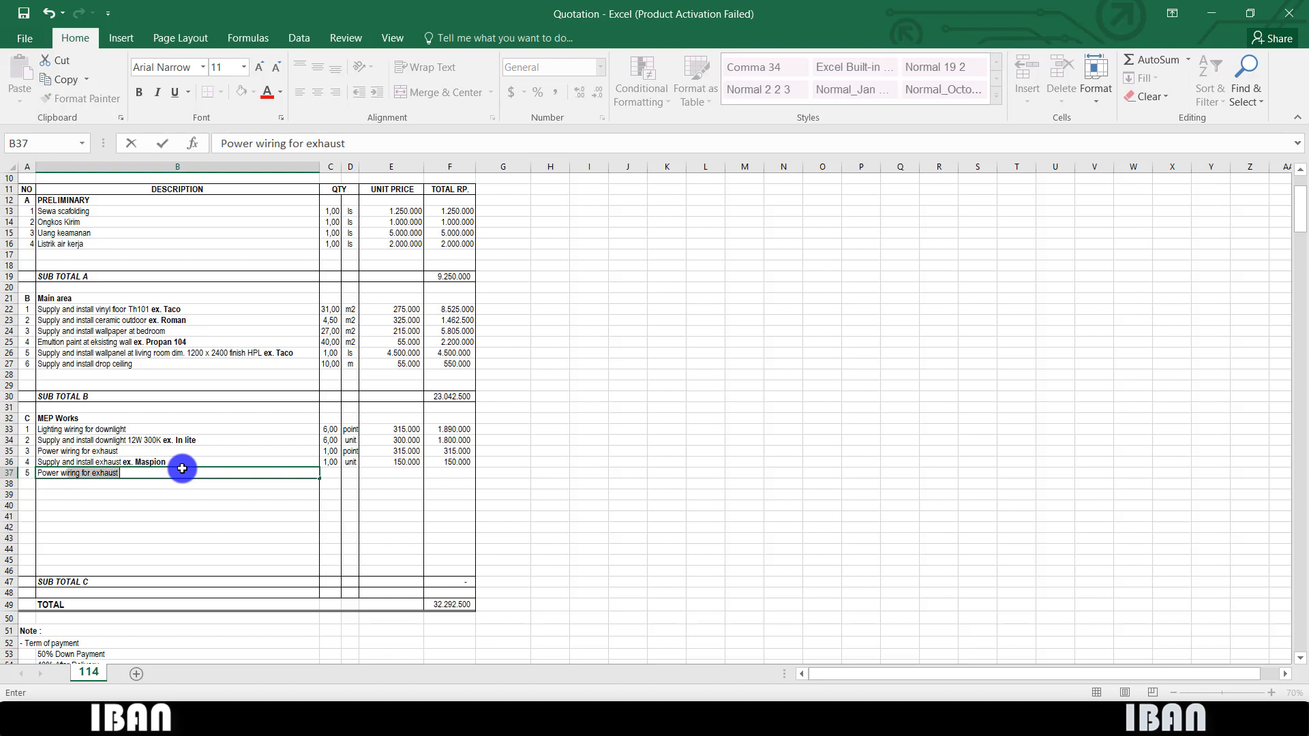
type("socket")
key("Return")
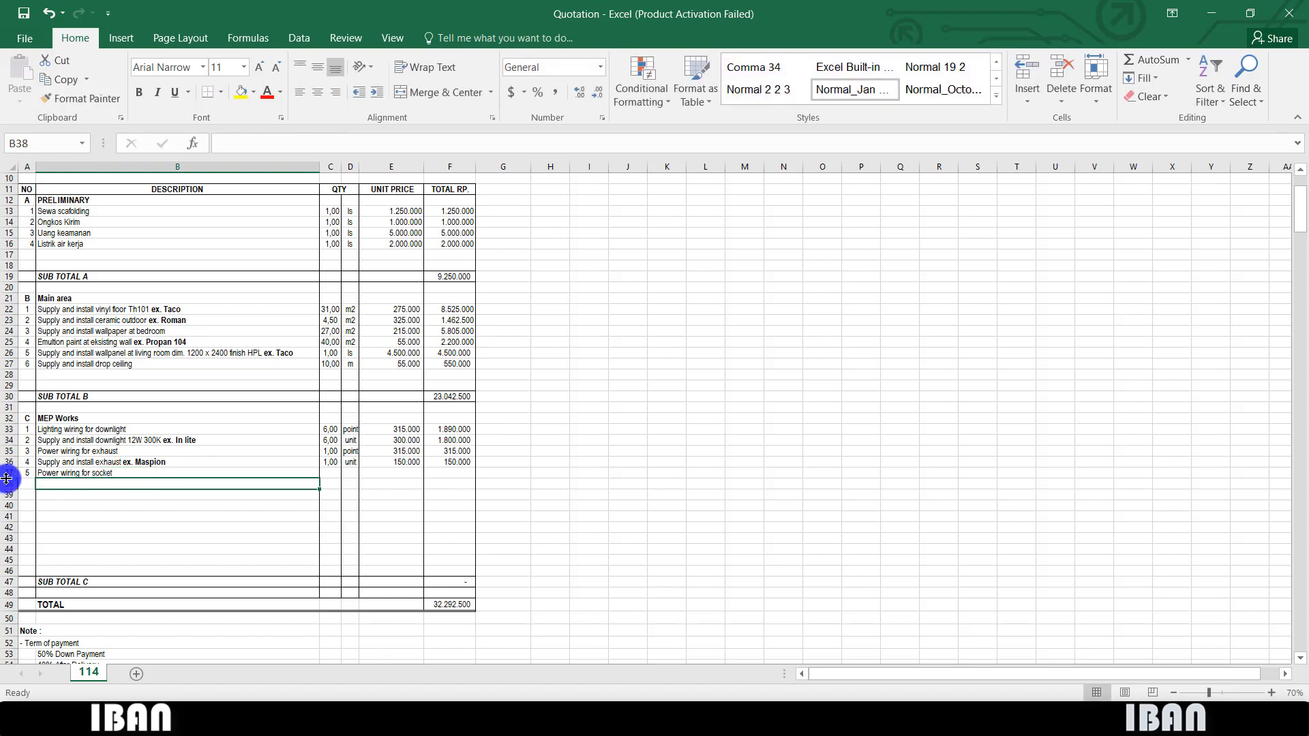
- Insert two blank rows above the "Power wiring for socket" item
right_click(8, 473)
left_click(41, 332)
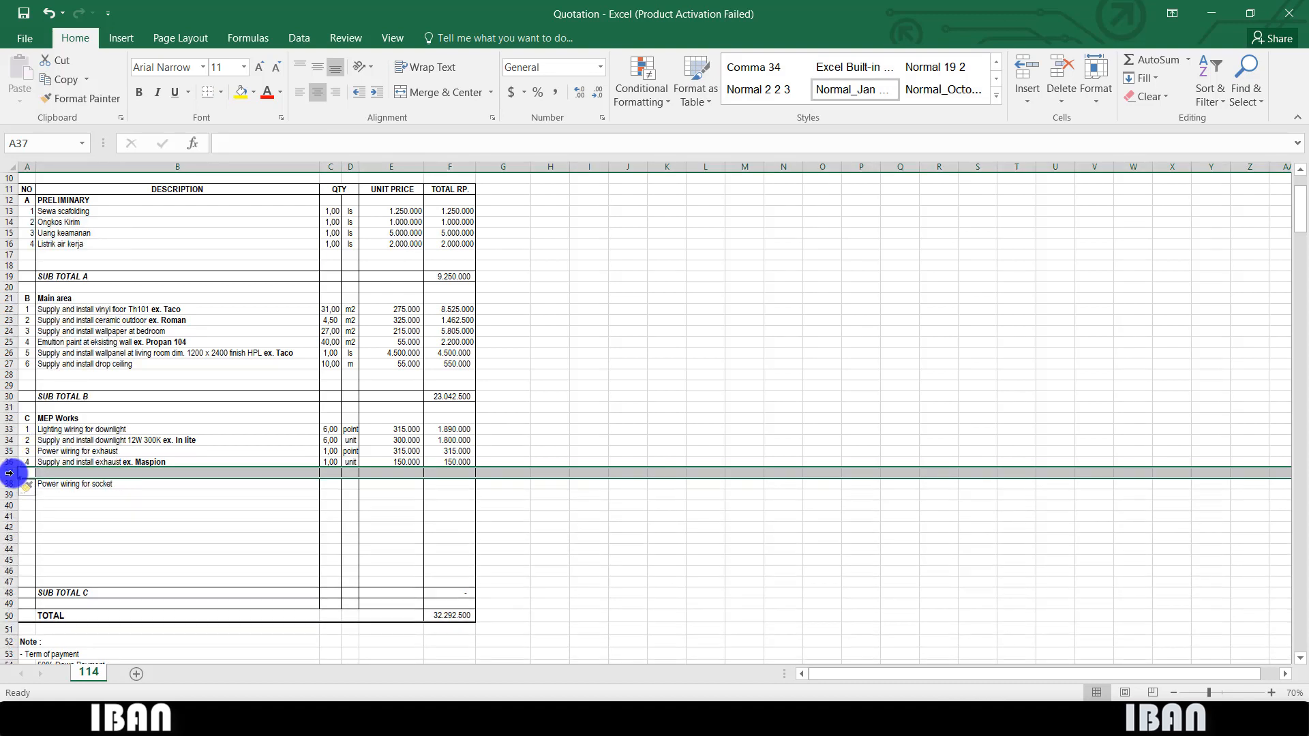
right_click(8, 473)
left_click(41, 332)
- Number the first blank row 5 and describe it as "Power wiring for switch"
left_click(26, 473)
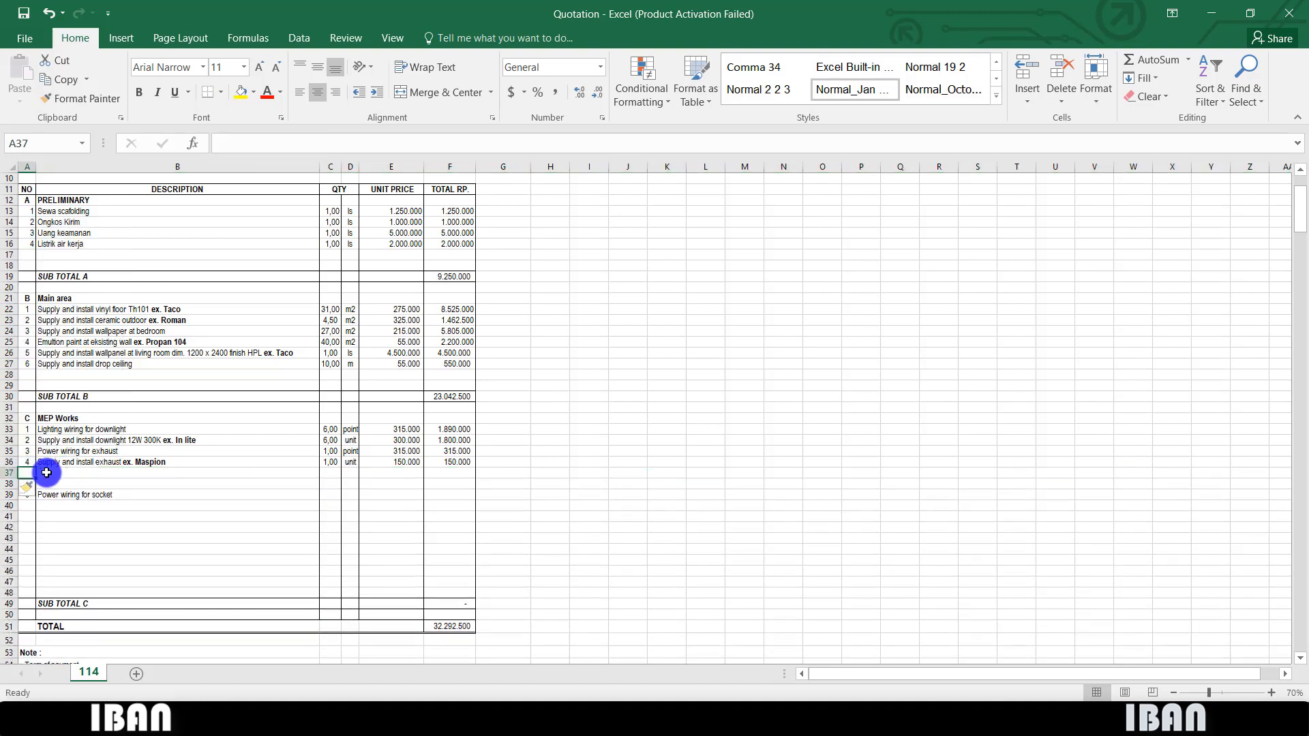
type("5")
key("Tab")
type("Powe")
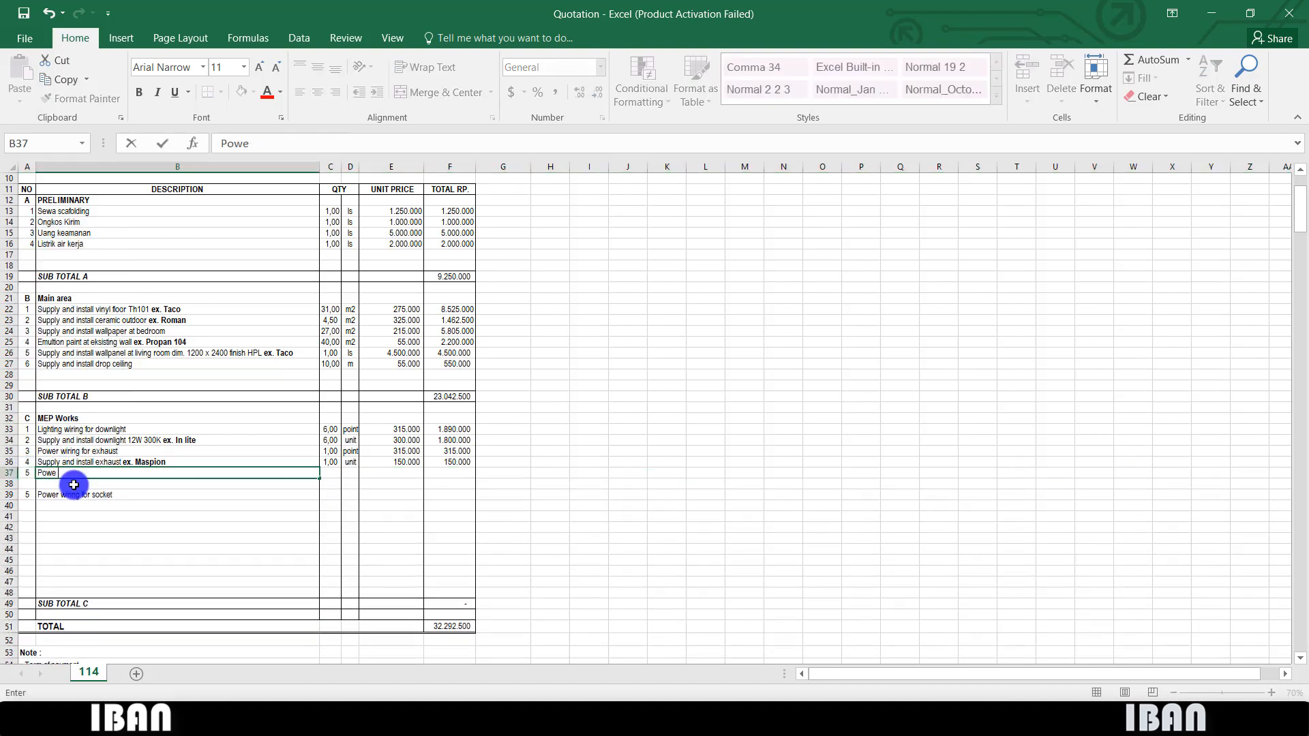
type("r wiring ")
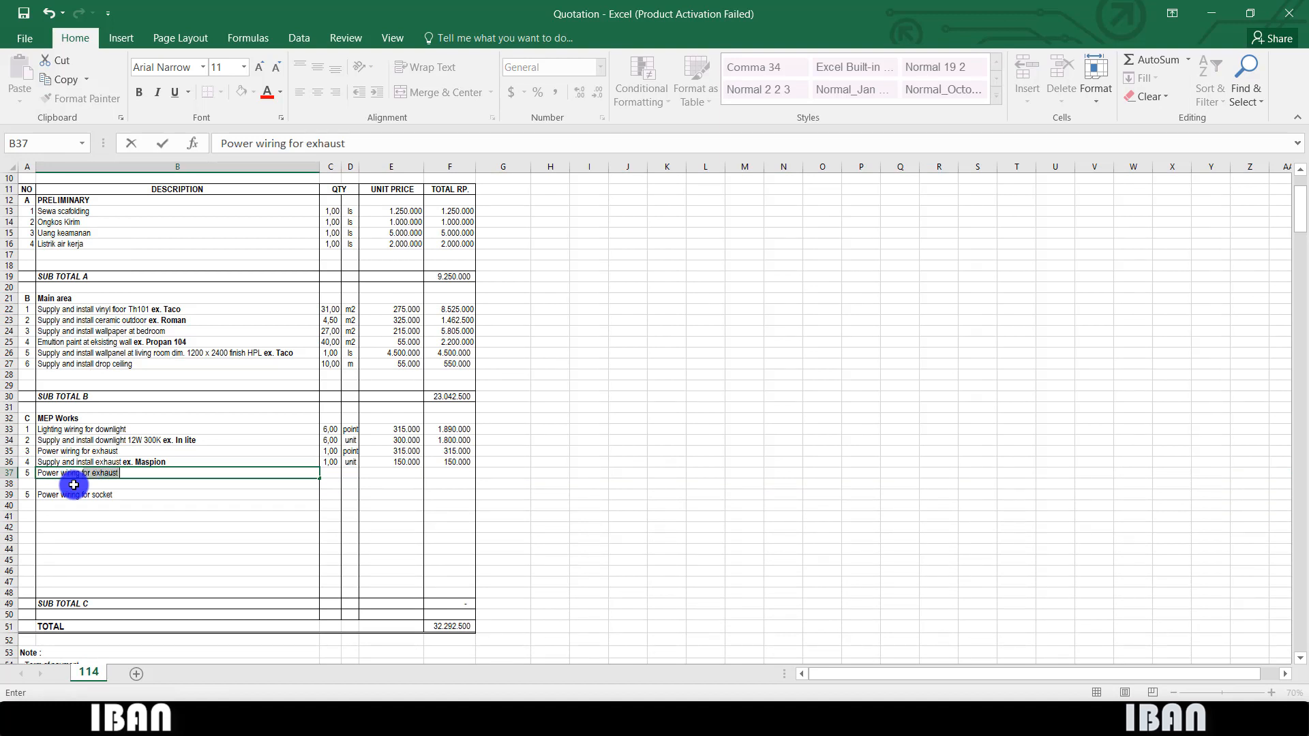
type("for switch")
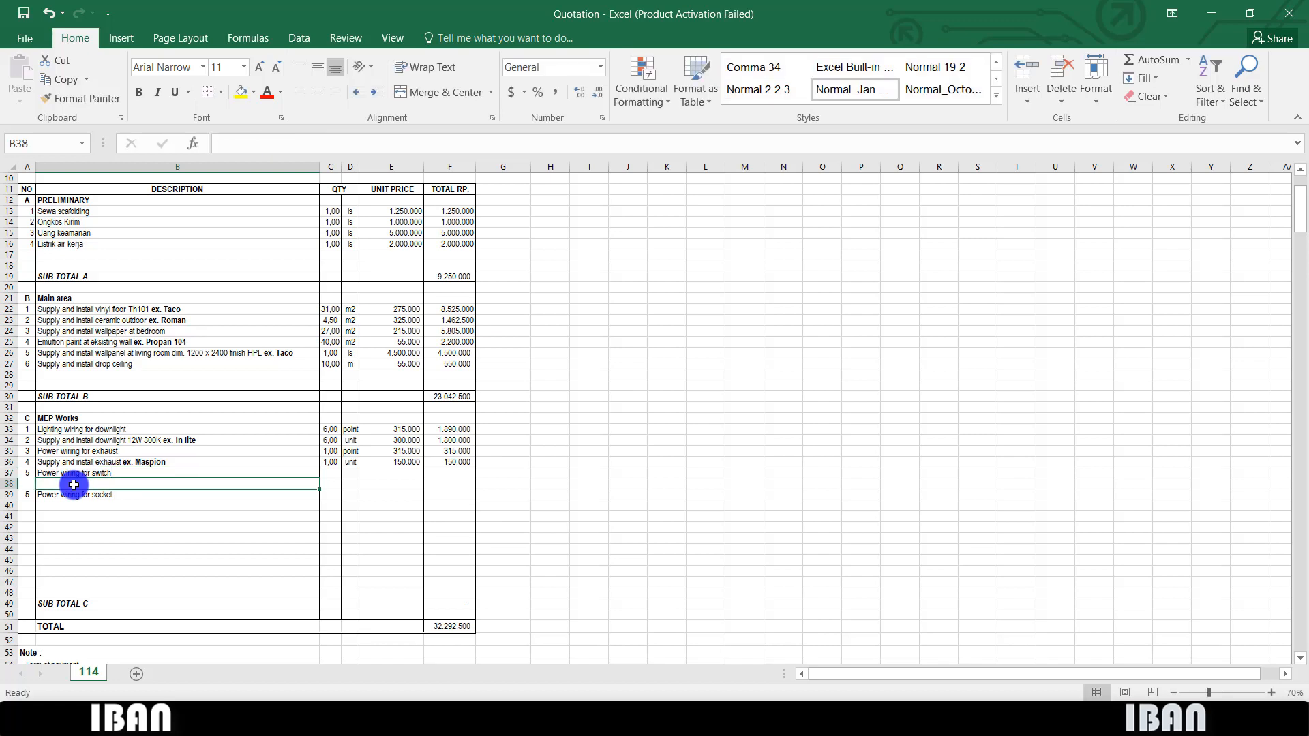
key("Tab")
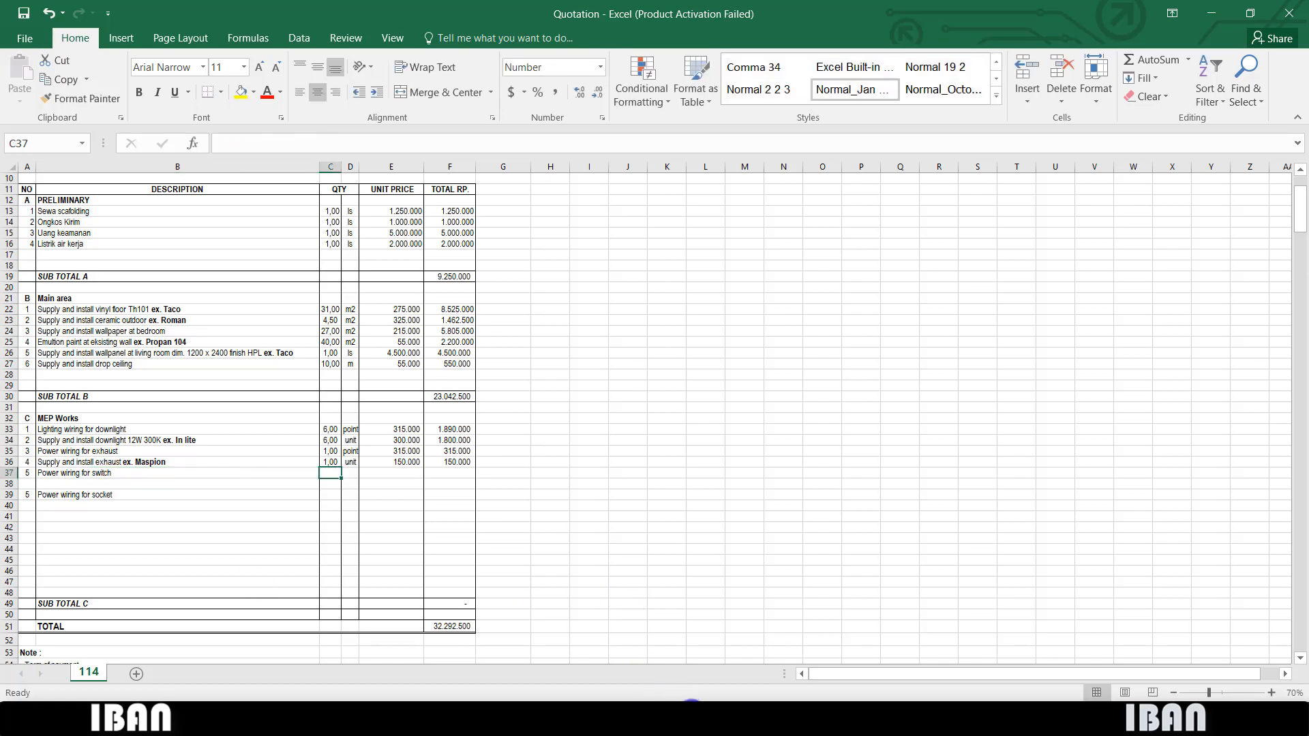
- Switch to AutoCAD and check the light switch points in every room on the lighting plan
left_click(697, 718)
scroll(791, 409, "down", 5)
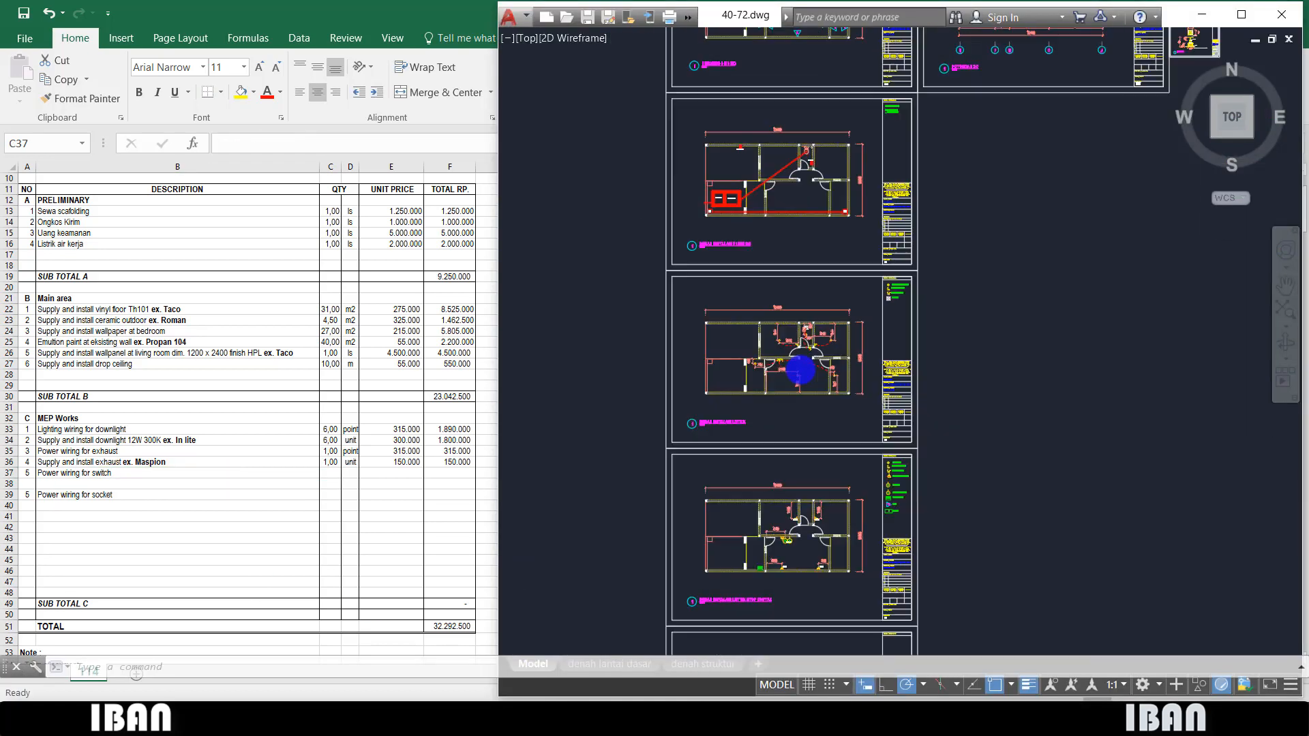
scroll(791, 371, "up", 6)
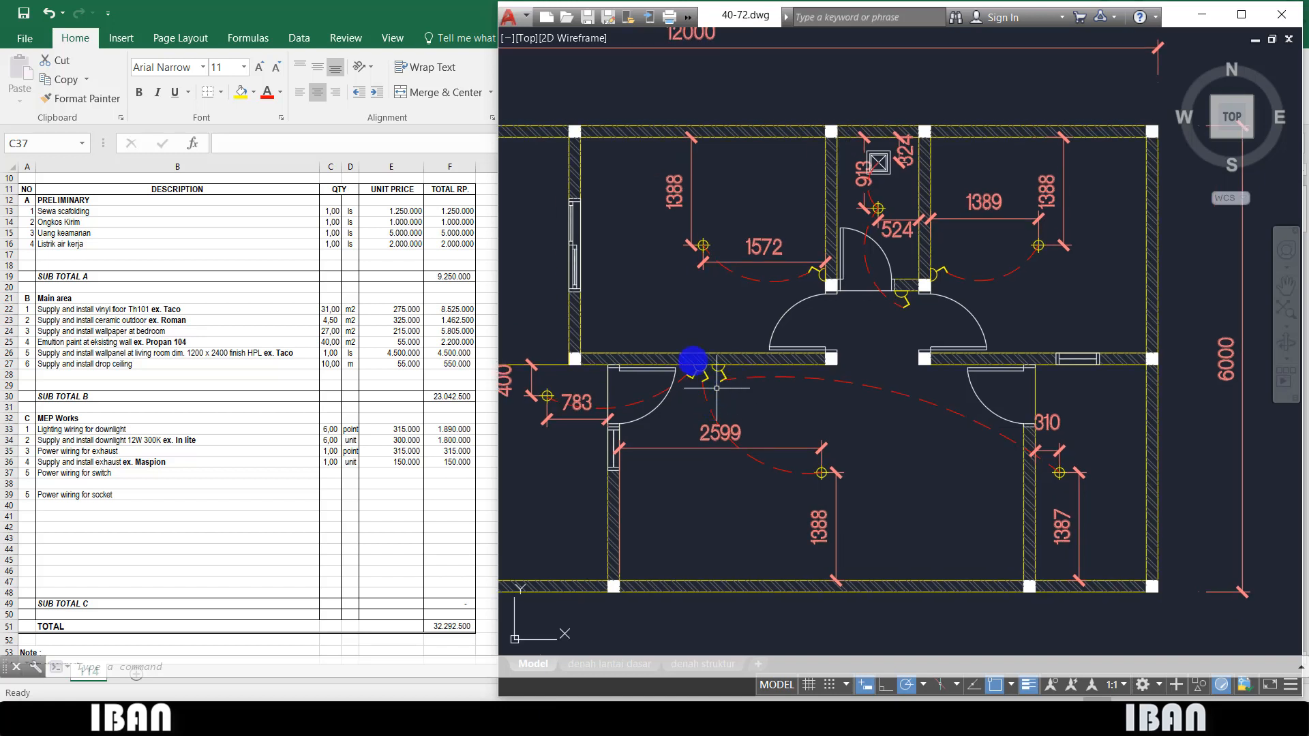
mouse_move(693, 359)
left_mouse_down()
mouse_move(681, 374)
mouse_move(700, 376)
left_mouse_up()
key("Escape")
left_click_drag(722, 370, 734, 387)
left_click_drag(904, 295, 910, 310)
left_click_drag(934, 277, 953, 263)
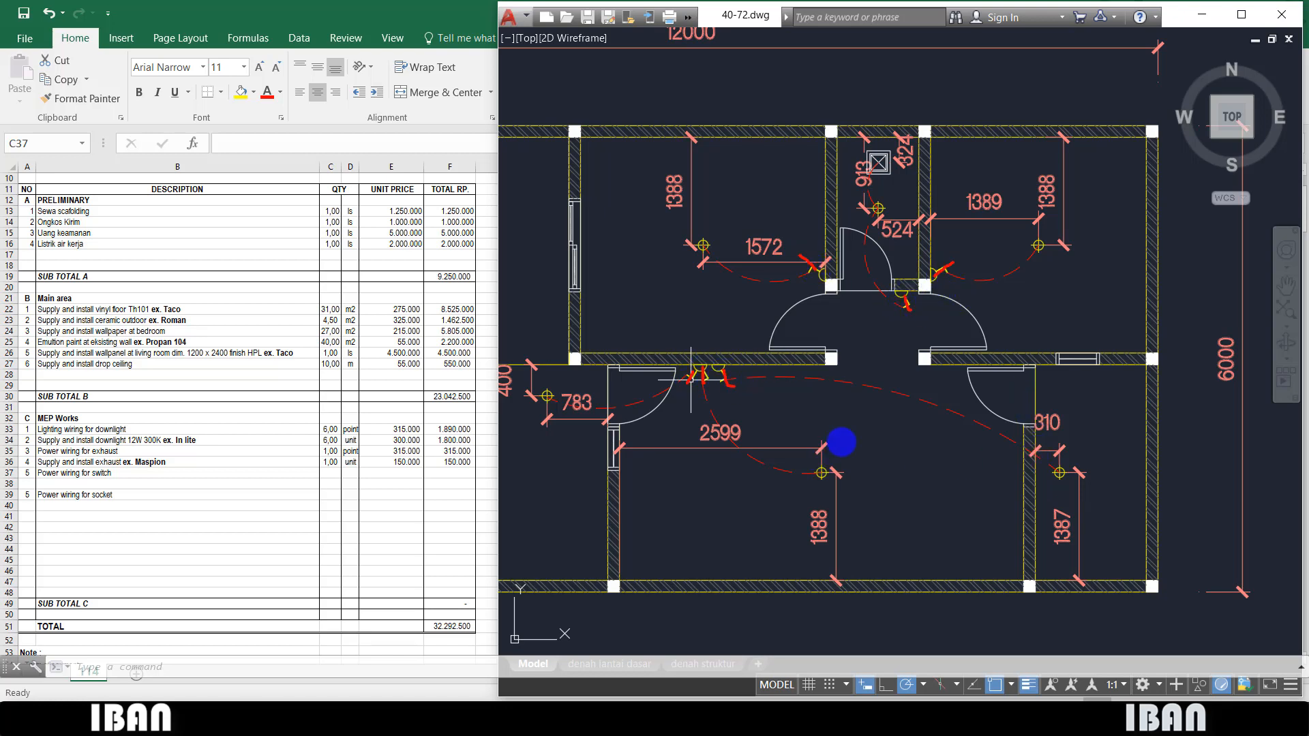
- In Excel, give the switch wiring item a quantity of 6 with the unit "point"
left_click(264, 481)
left_click(133, 470)
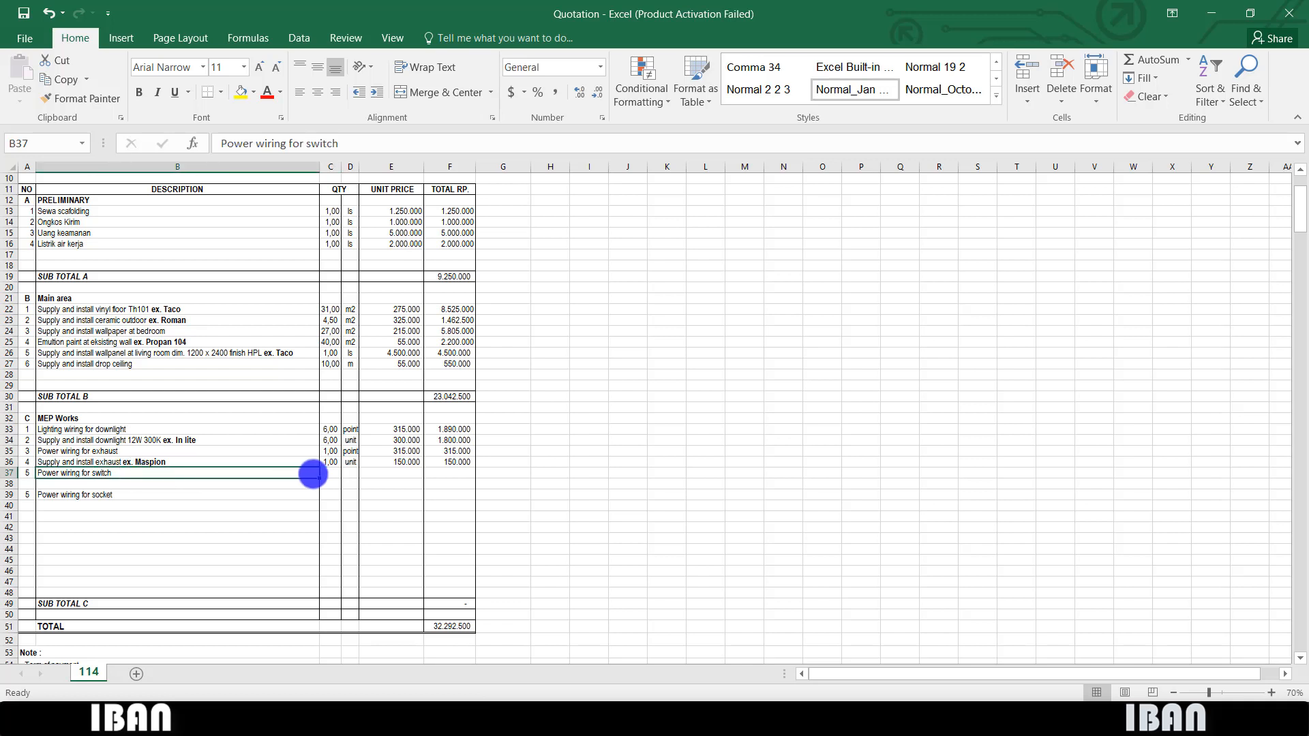
left_click(331, 473)
type("6")
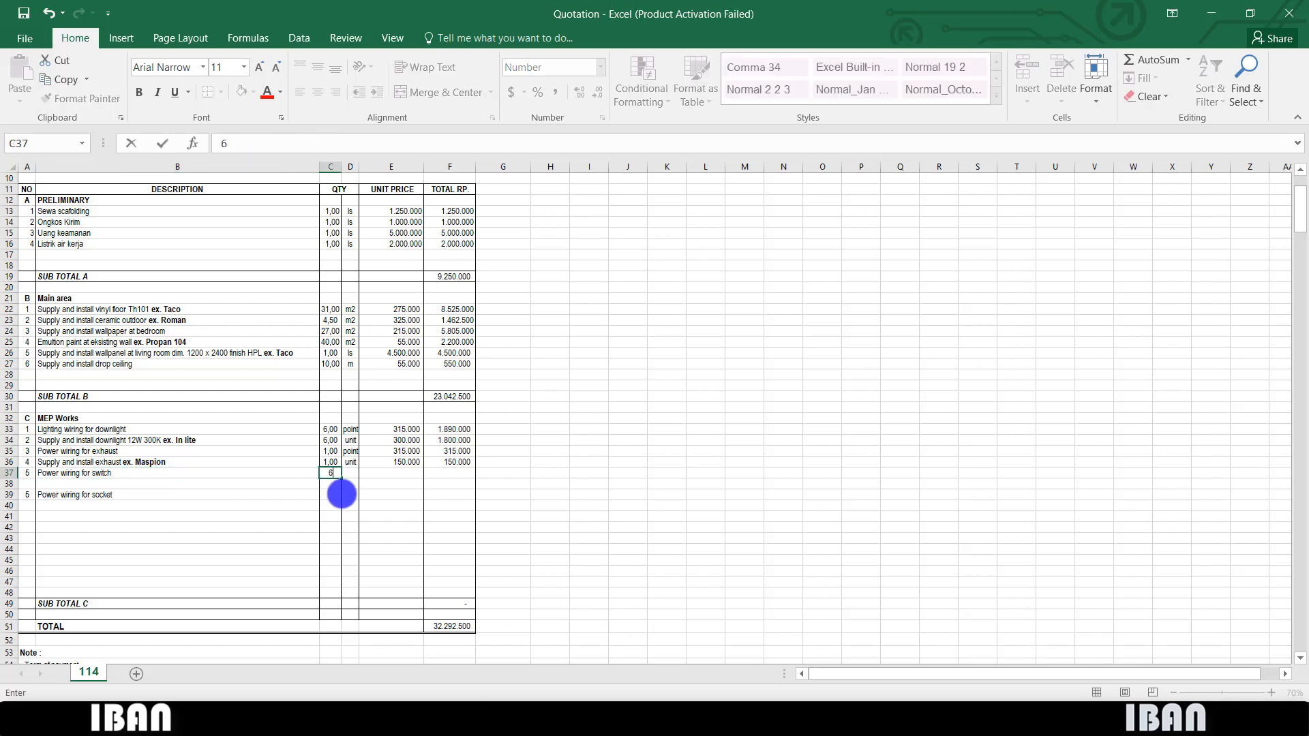
key("Tab")
type("point")
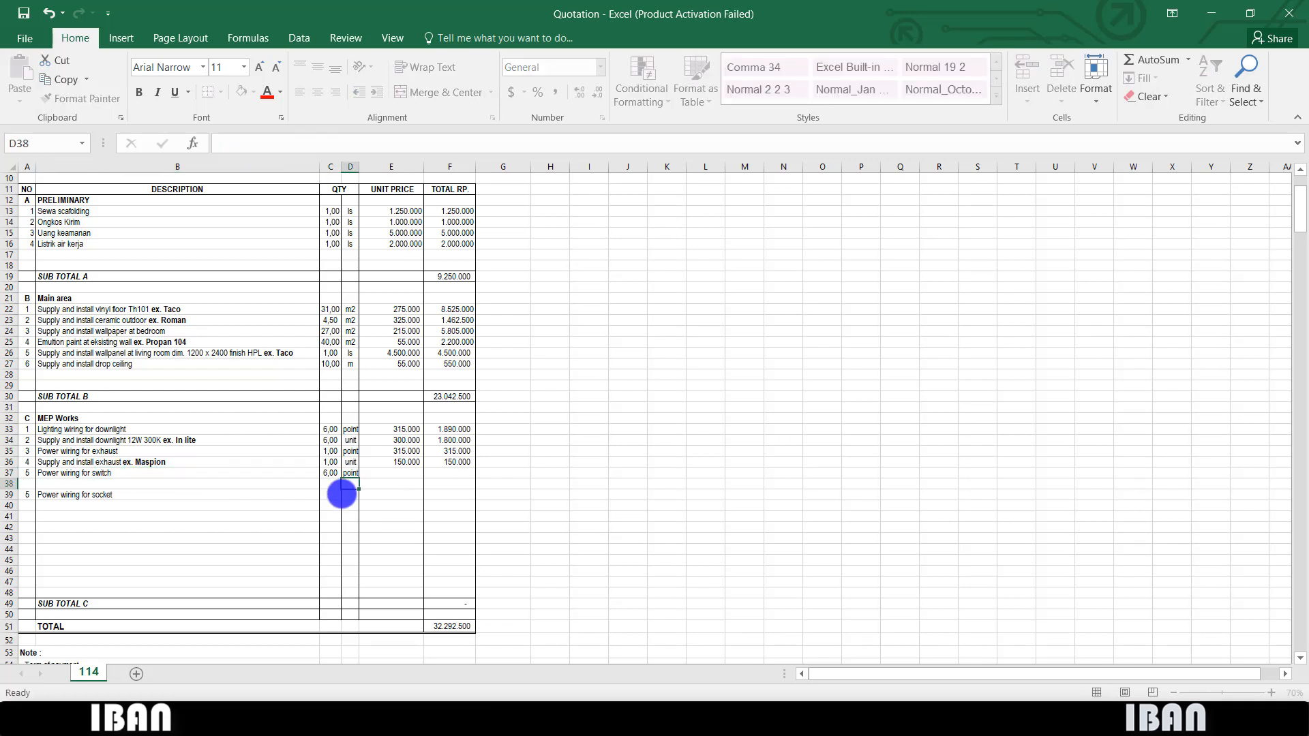
- Set the unit price of the switch wiring item to 315.000
key("Tab")
key("Tab")
key("Left")
type("315000")
key("Return")
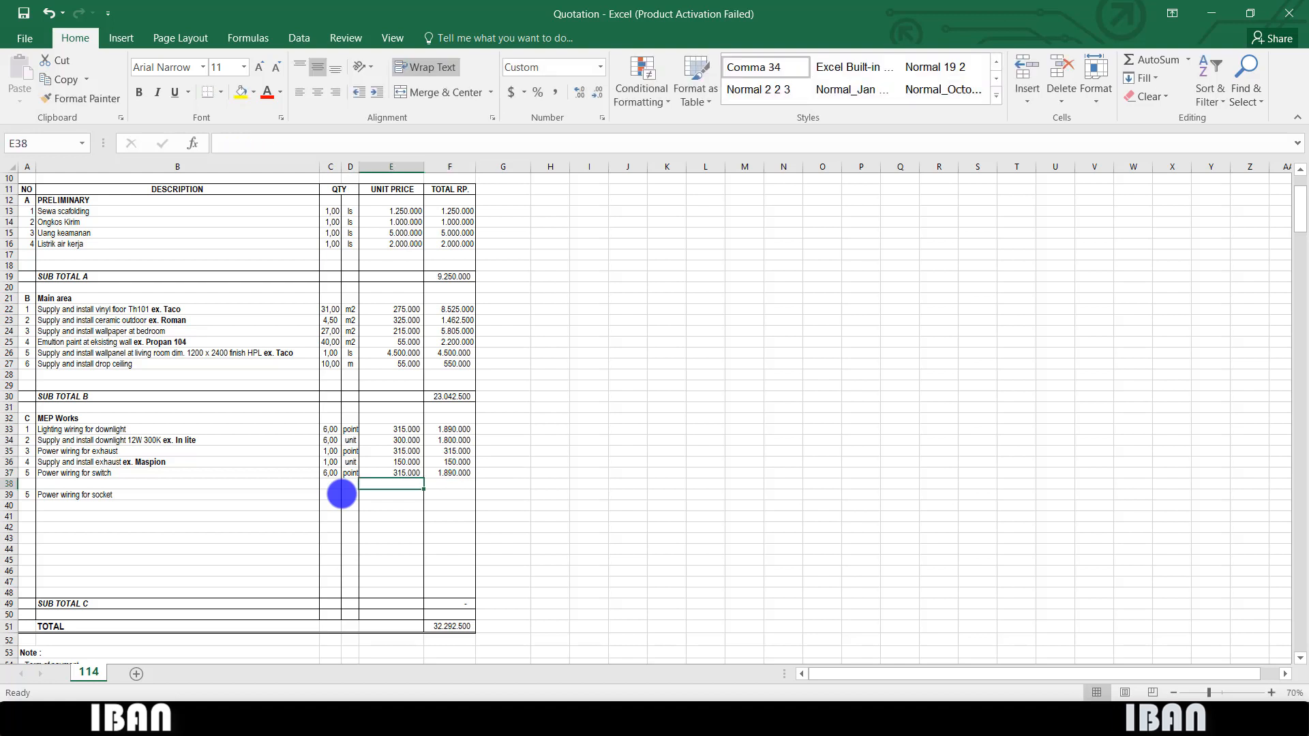
- Enter "Supply and install single switch" as the description in the row below the switch wiring item
key("Left")
key("Left")
key("Left")
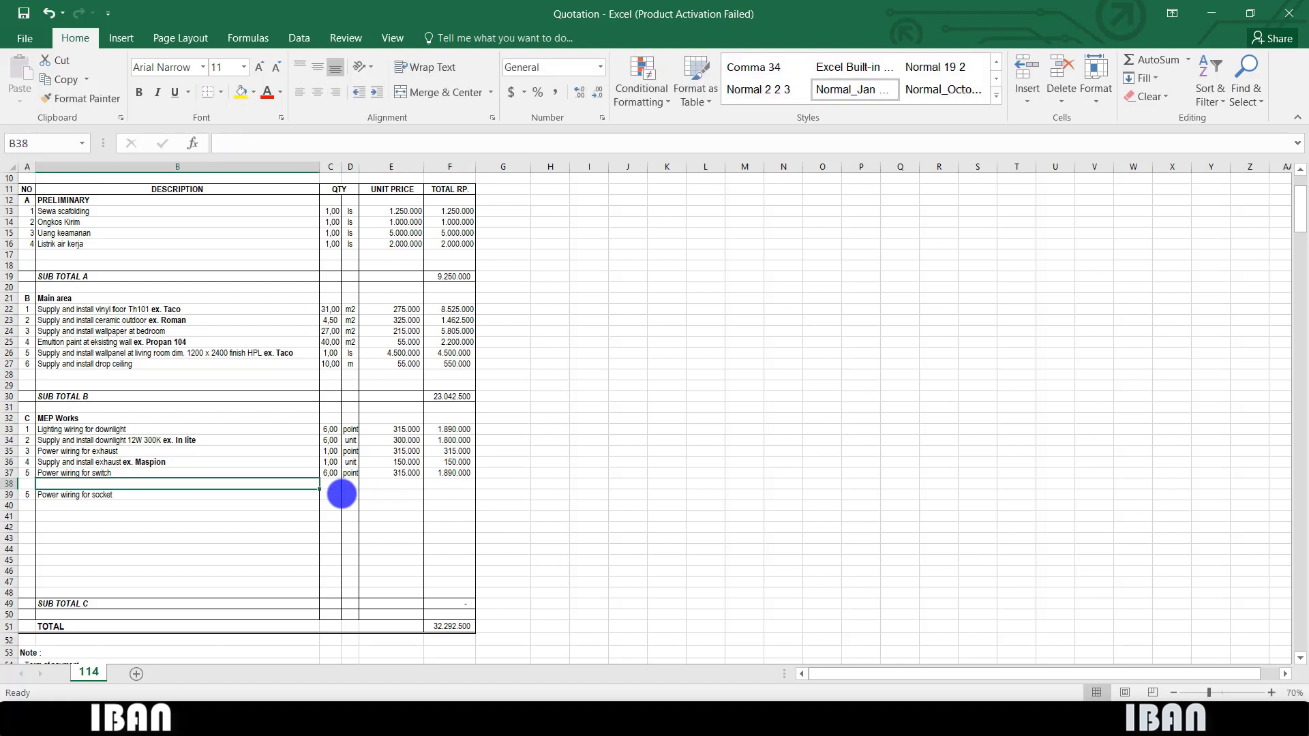
type("Supply ")
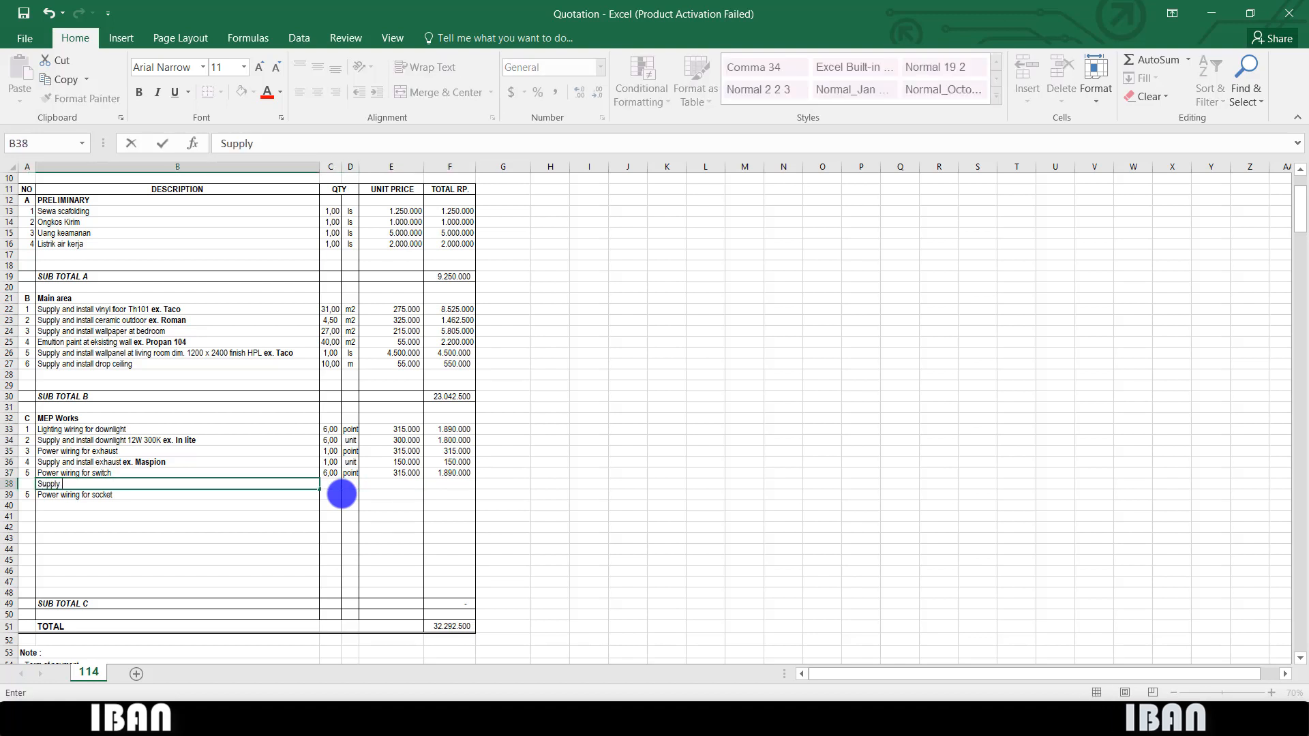
type("and install single swi")
key("BackSpace")
key("BackSpace")
type("ingle switch")
key("Tab")
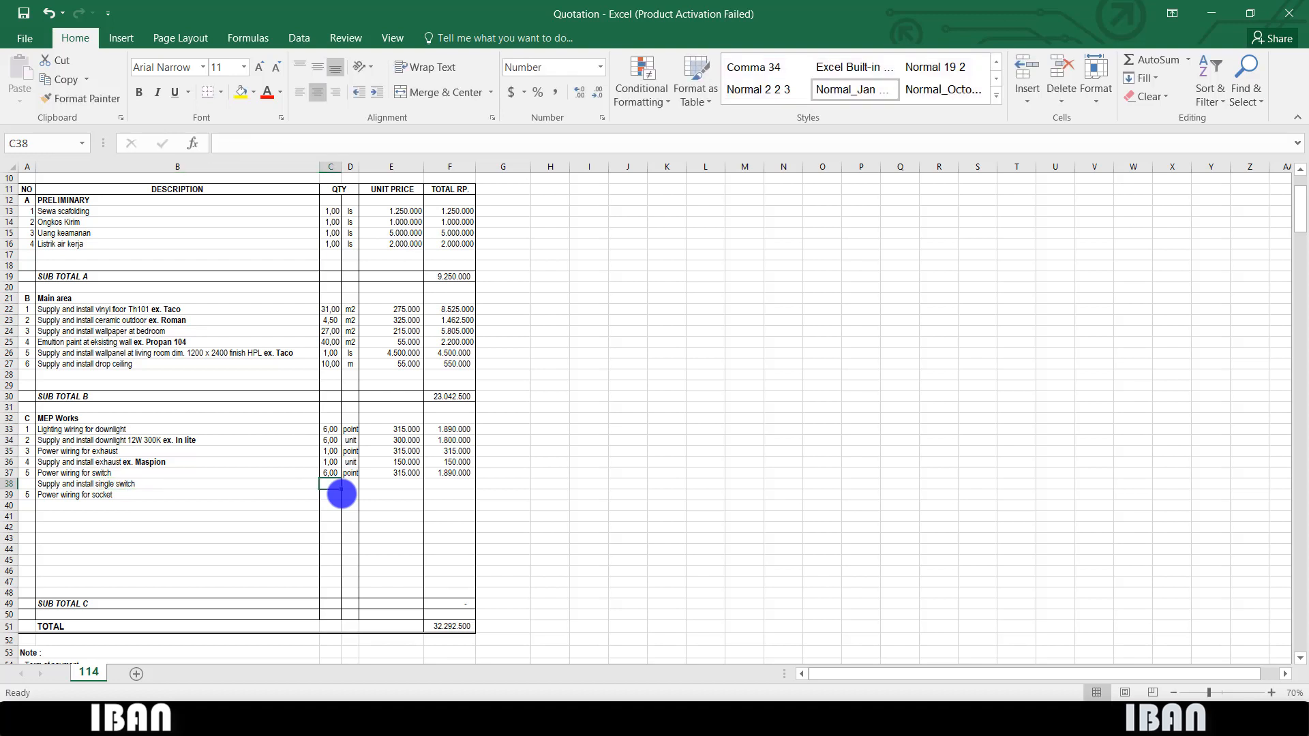
- Insert a row above the socket wiring item and describe it as "Supply and install double switch ex. Panasonic"
left_click(9, 495)
right_click(10, 495)
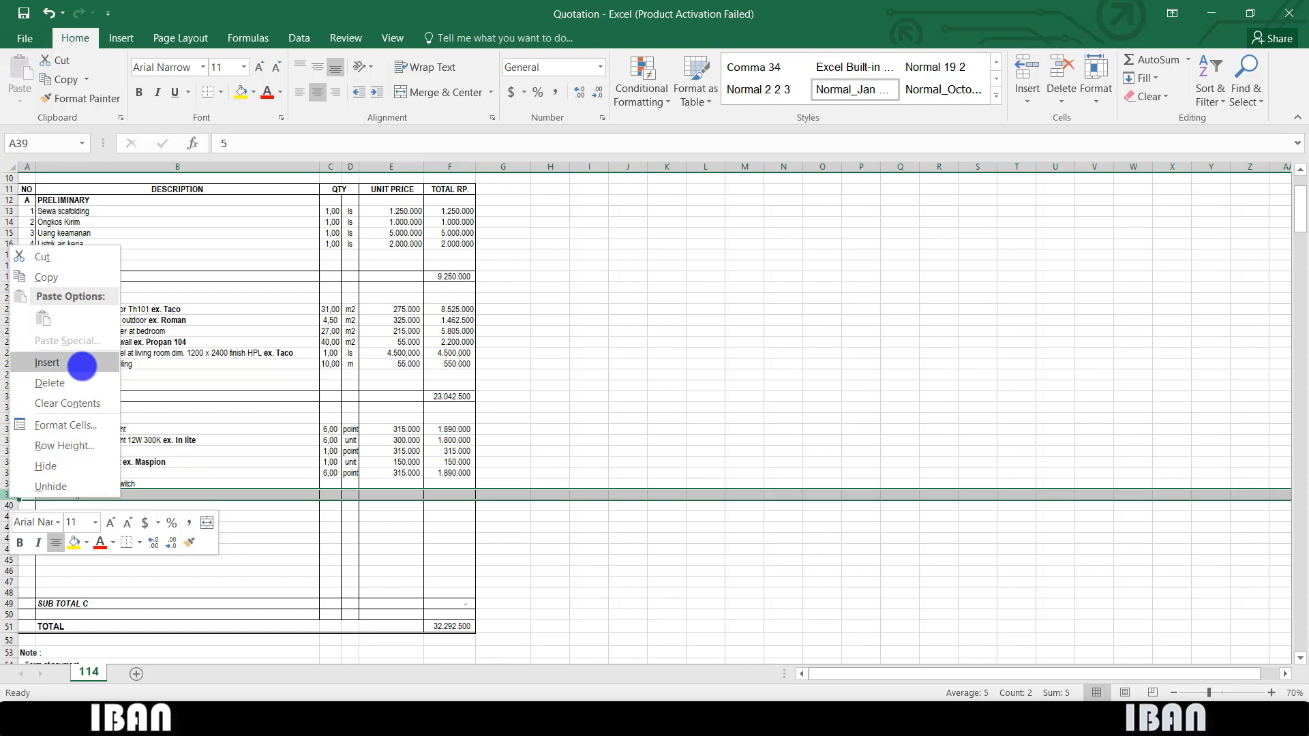
left_click(81, 362)
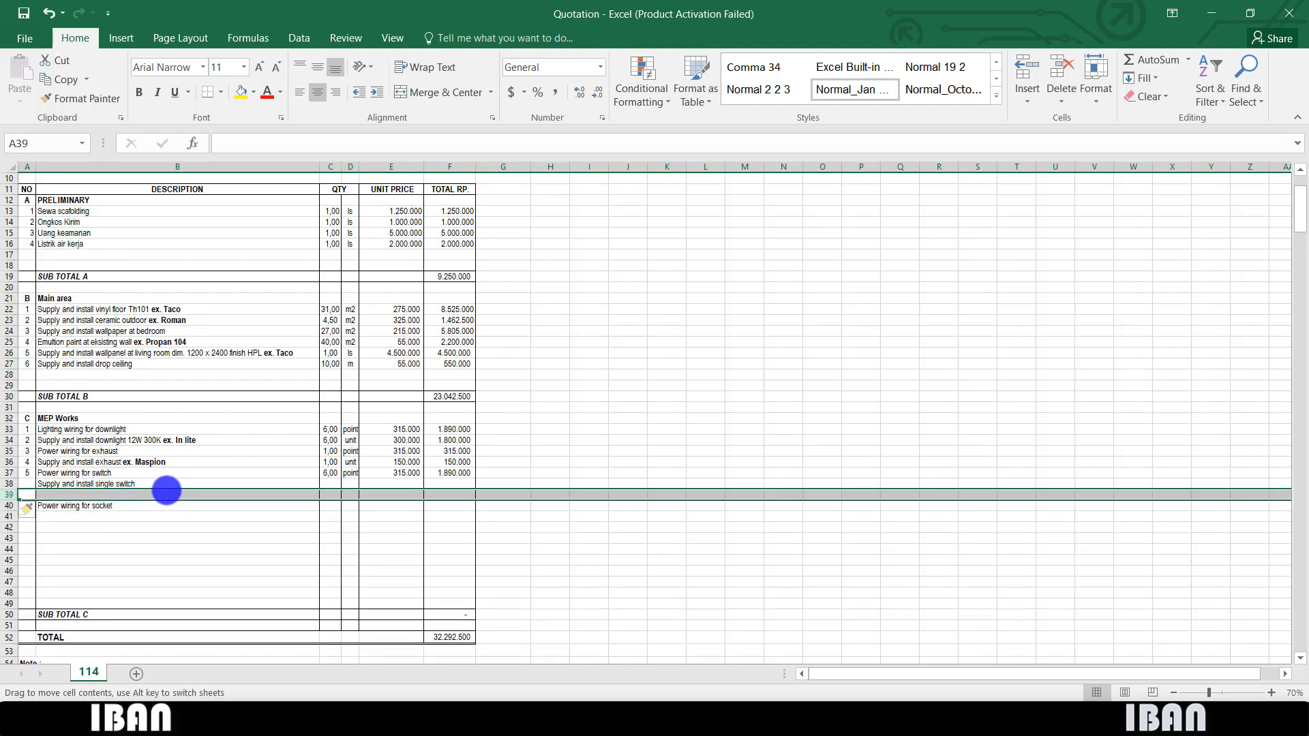
left_click(160, 495)
type("Supply and install double switch ex. Panasonic")
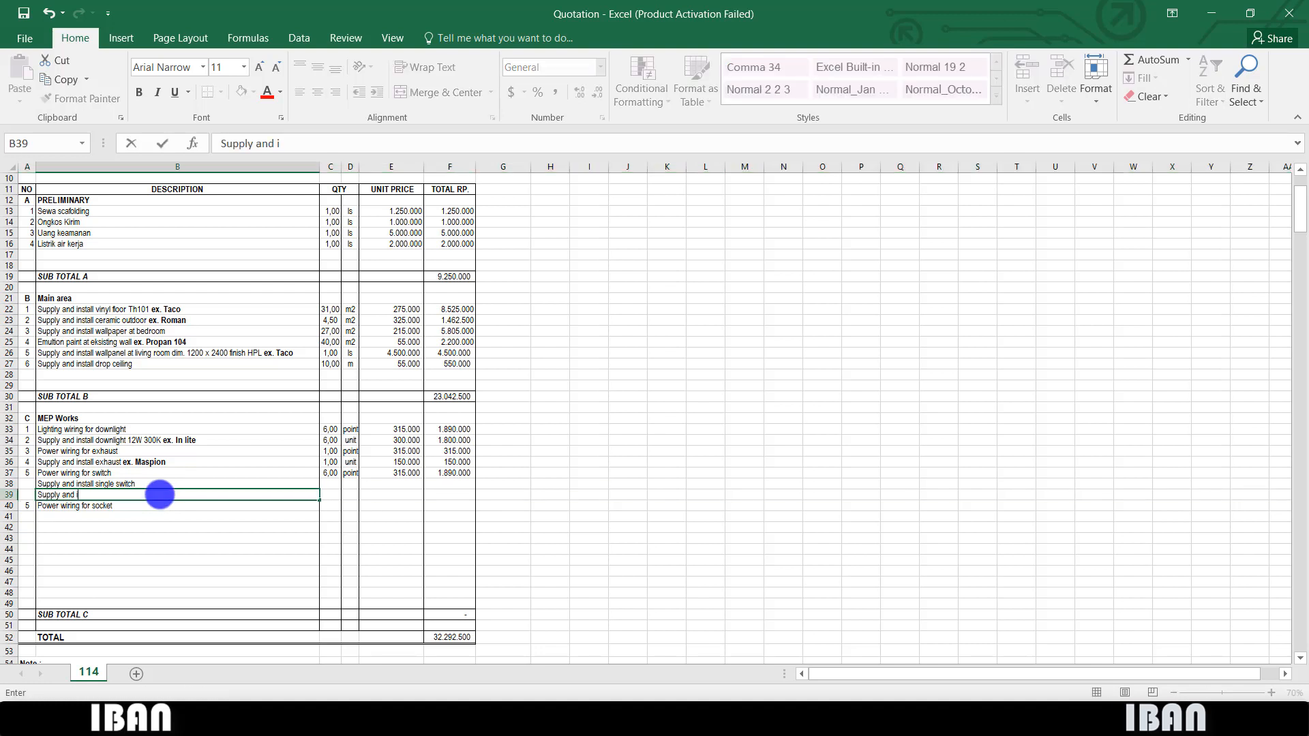
key("Return")
- Make "ex. Panasonic" bold in the double switch description
left_click(159, 495)
double_click(151, 496)
left_click_drag(141, 495, 237, 500)
key("ctrl+b")
- Copy the bold "ex. Panasonic" from the double switch description to the end of the single switch description
double_click(165, 486)
key("ctrl+b")
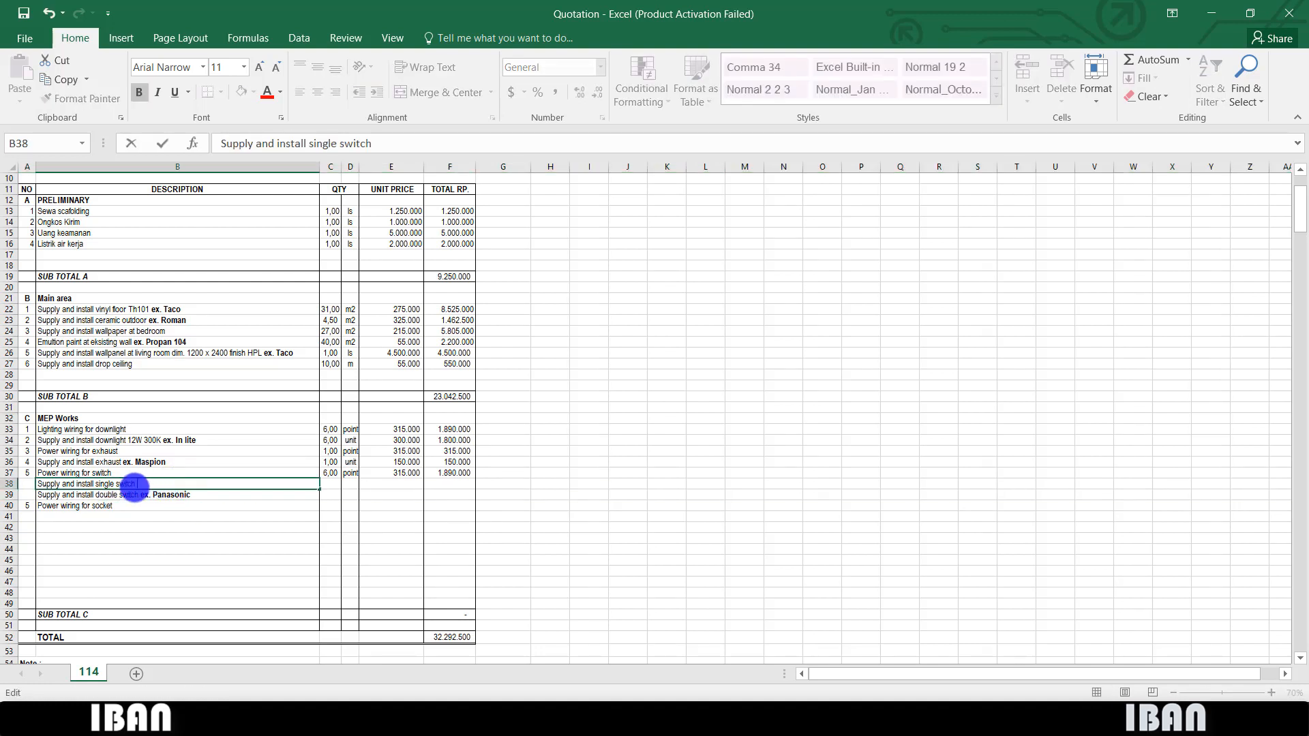
double_click(142, 496)
left_click_drag(140, 496, 207, 497)
key("ctrl+c")
double_click(158, 486)
key("ctrl+v")
- Number the MEP Works items consecutively down to 8 at the socket wiring row
left_click(229, 528)
left_click_drag(27, 430, 35, 507)
left_click(333, 487)
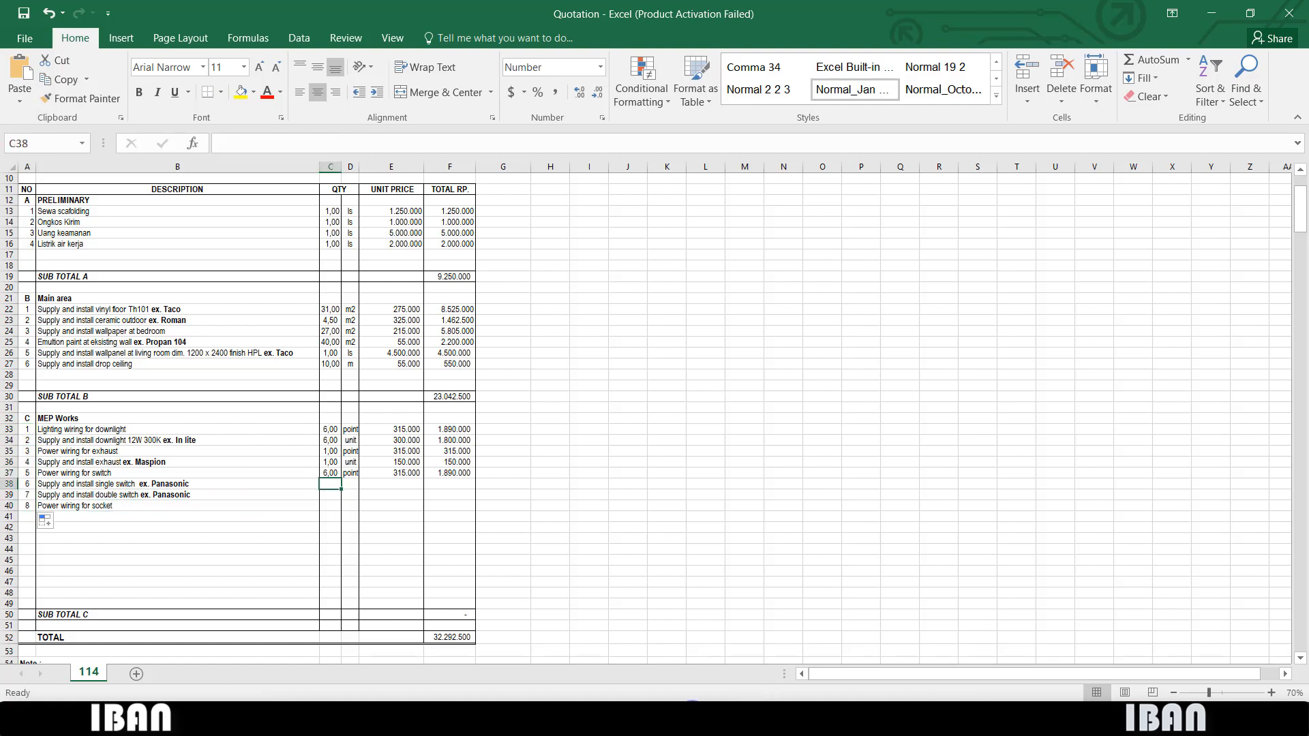
- Count the switches on the AutoCAD lighting plan and enter quantities in Excel: 4 for the single switch and 1 for the double switch
left_click(705, 716)
left_click_drag(874, 450, 891, 476)
left_click_drag(739, 388, 742, 406)
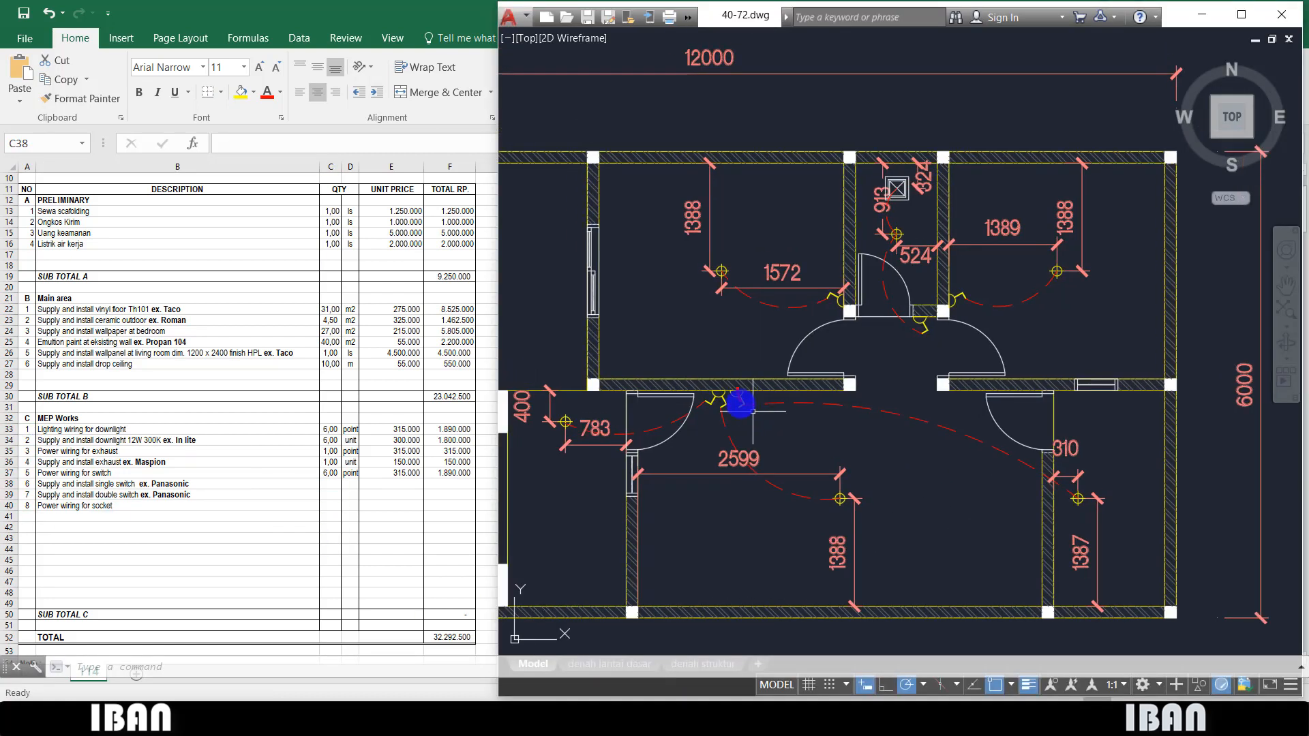
left_click_drag(849, 299, 786, 287)
left_click_drag(917, 314, 924, 343)
left_click_drag(949, 300, 989, 294)
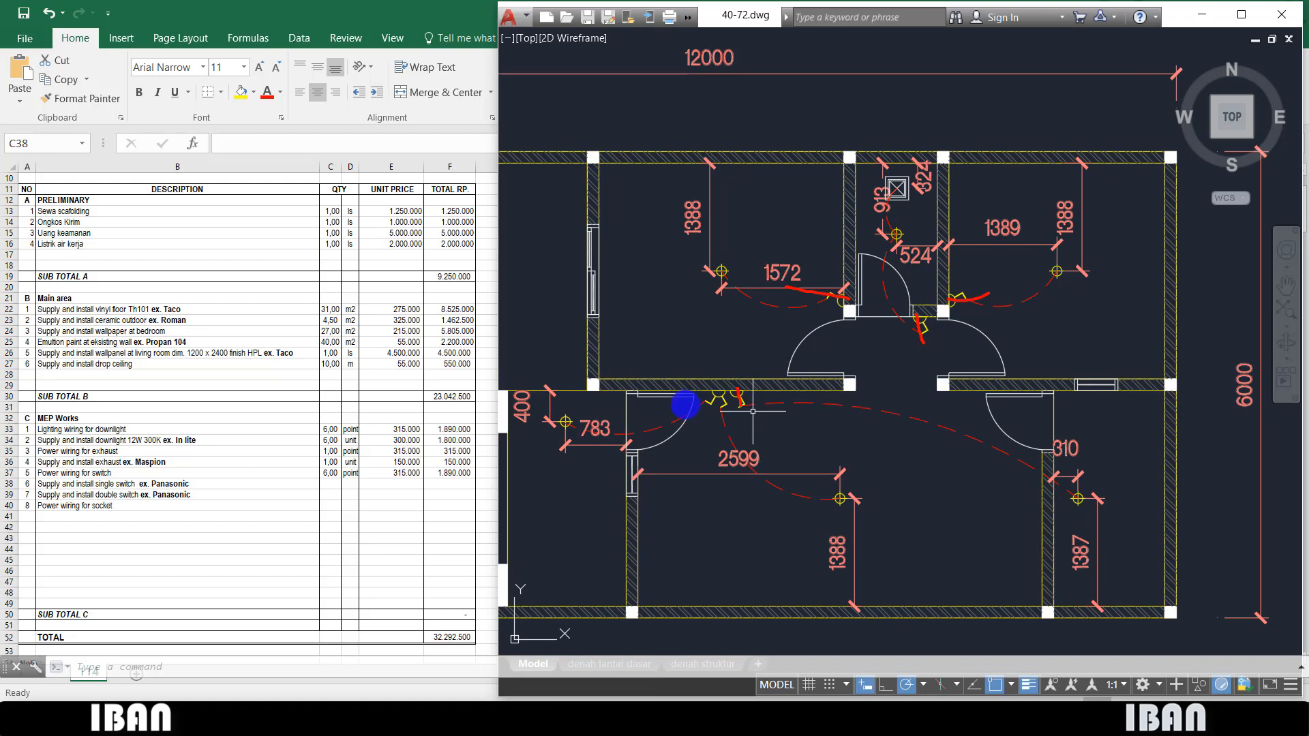
left_click(334, 484)
type("4")
key("Return")
type("1")
key("Up")
key("Right")
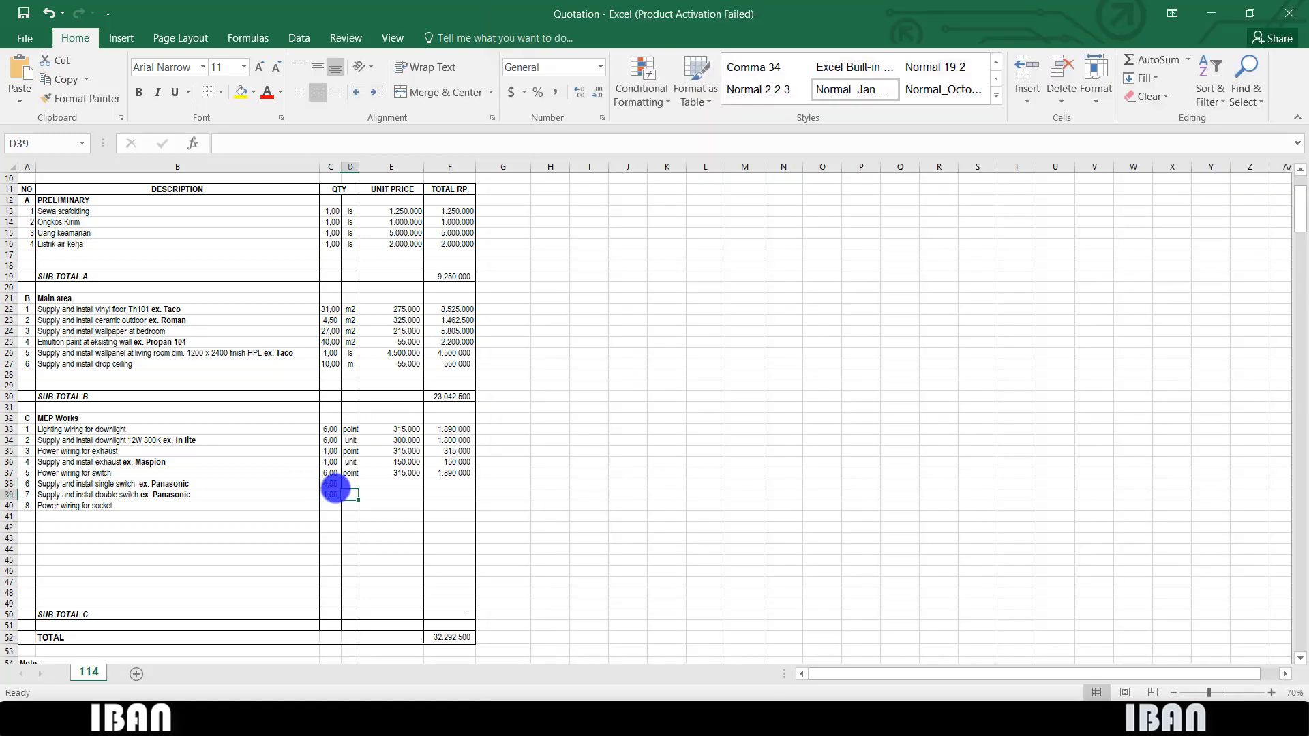
- Give the single and double switch items the unit "unit" and a unit price of 150.000 each
type("unit")
key("Return")
type("unit")
key("Right")
key("Up")
key("Up")
key("Down")
type("0")
key("Return")
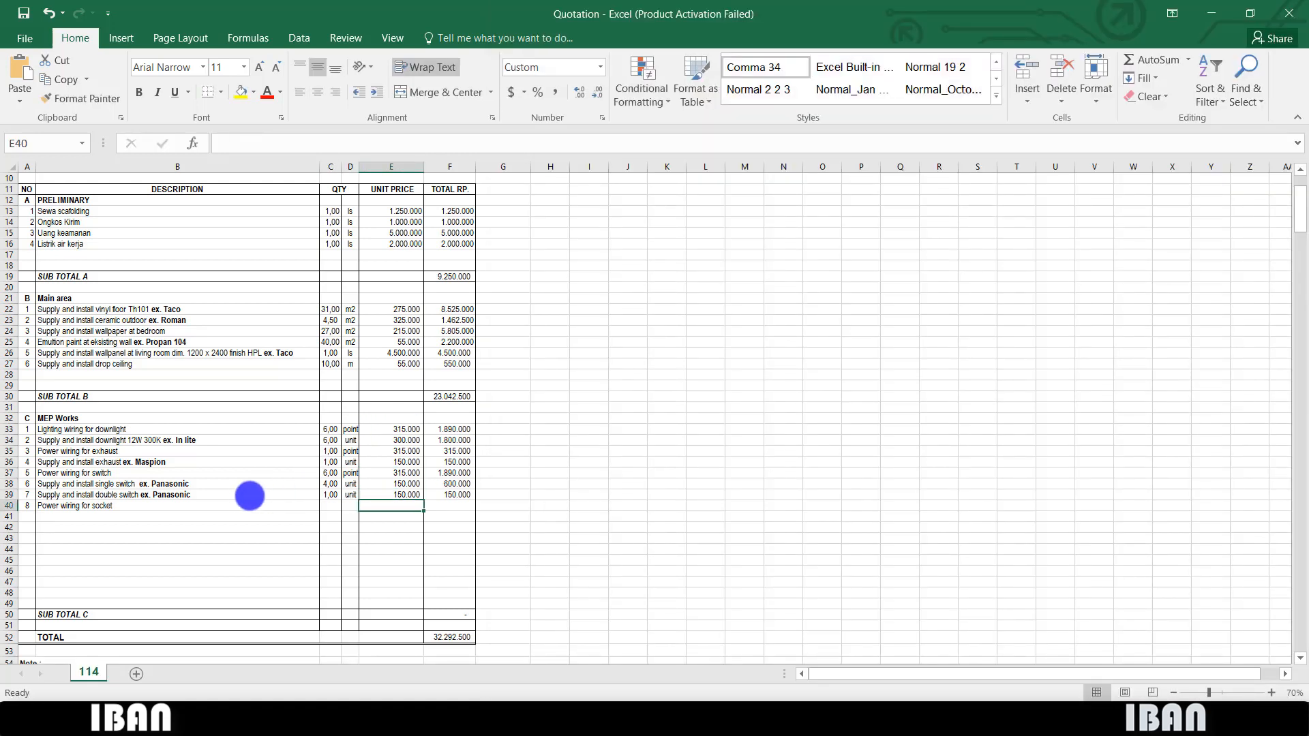
- Count the sockets on the AutoCAD socket installation plan and enter 5 as the quantity of the socket wiring item in Excel
left_click(205, 507)
left_click(343, 507)
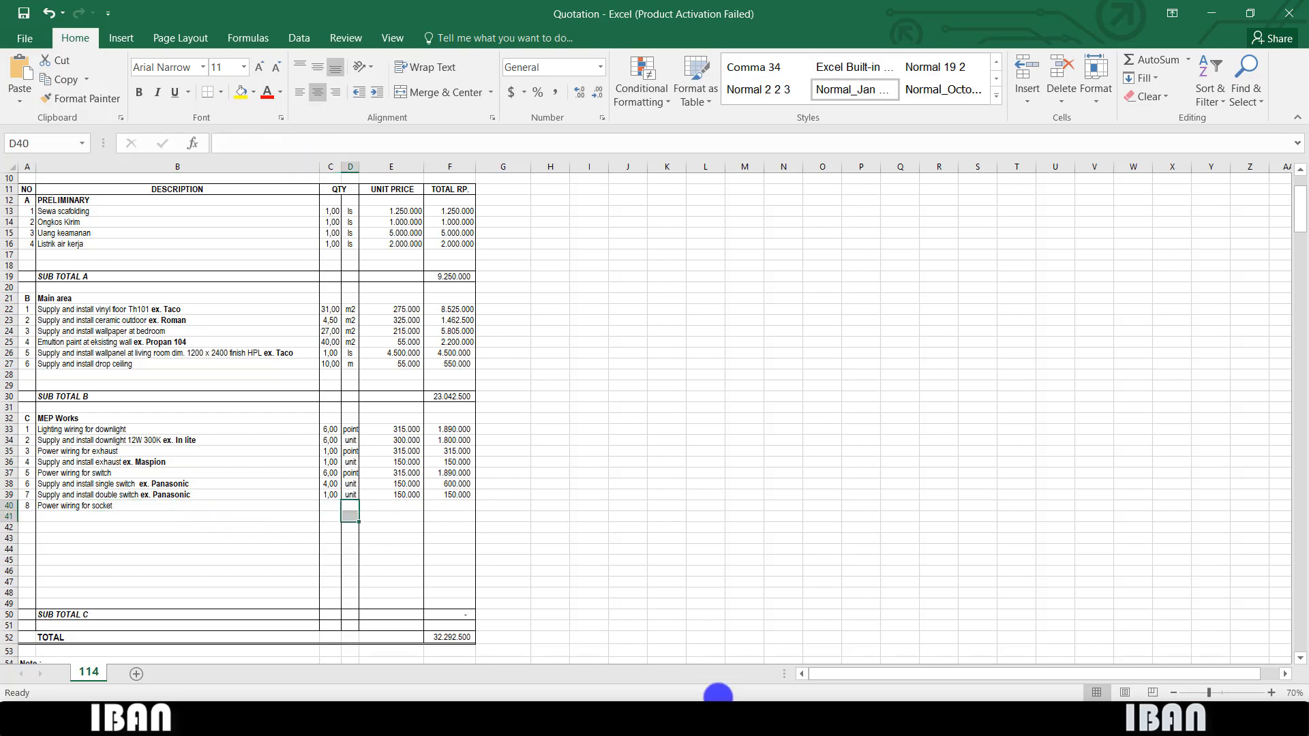
left_click(713, 715)
scroll(816, 484, "down", 9)
left_click_drag(804, 476, 793, 309)
scroll(798, 327, "up", 7)
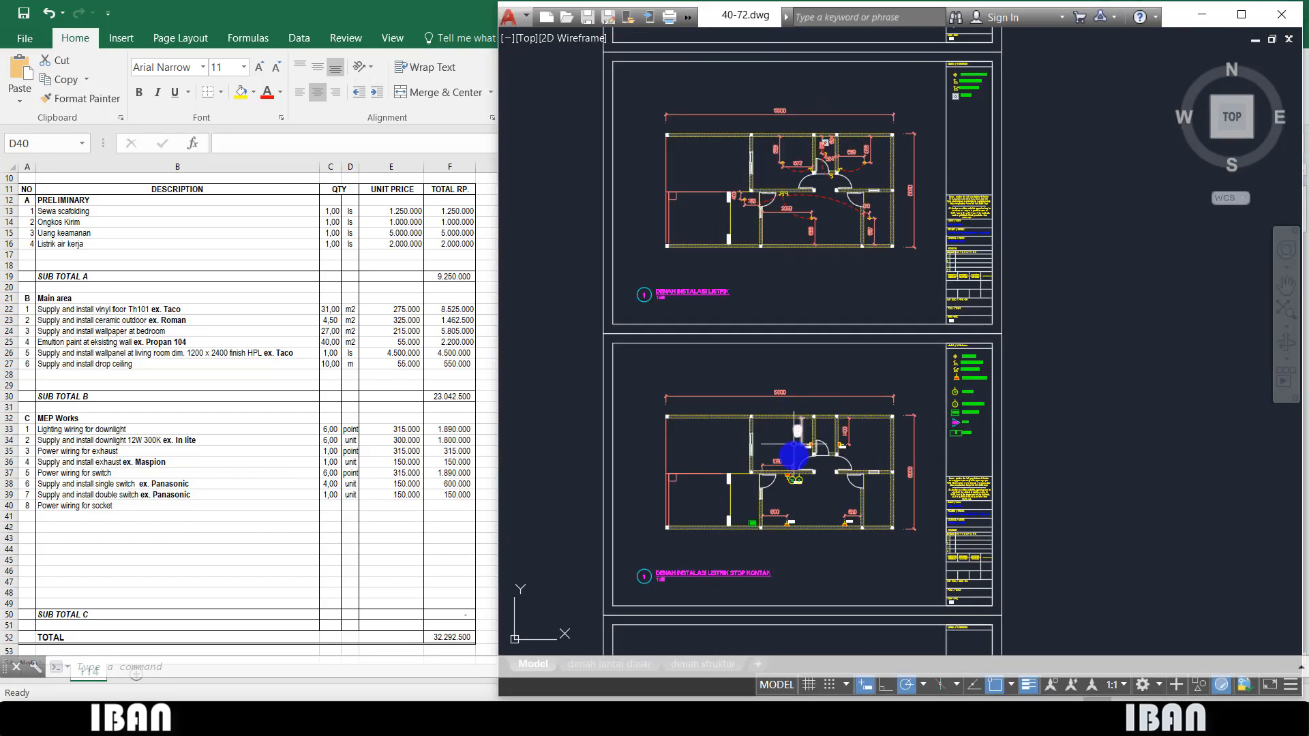
left_click_drag(756, 550, 758, 613)
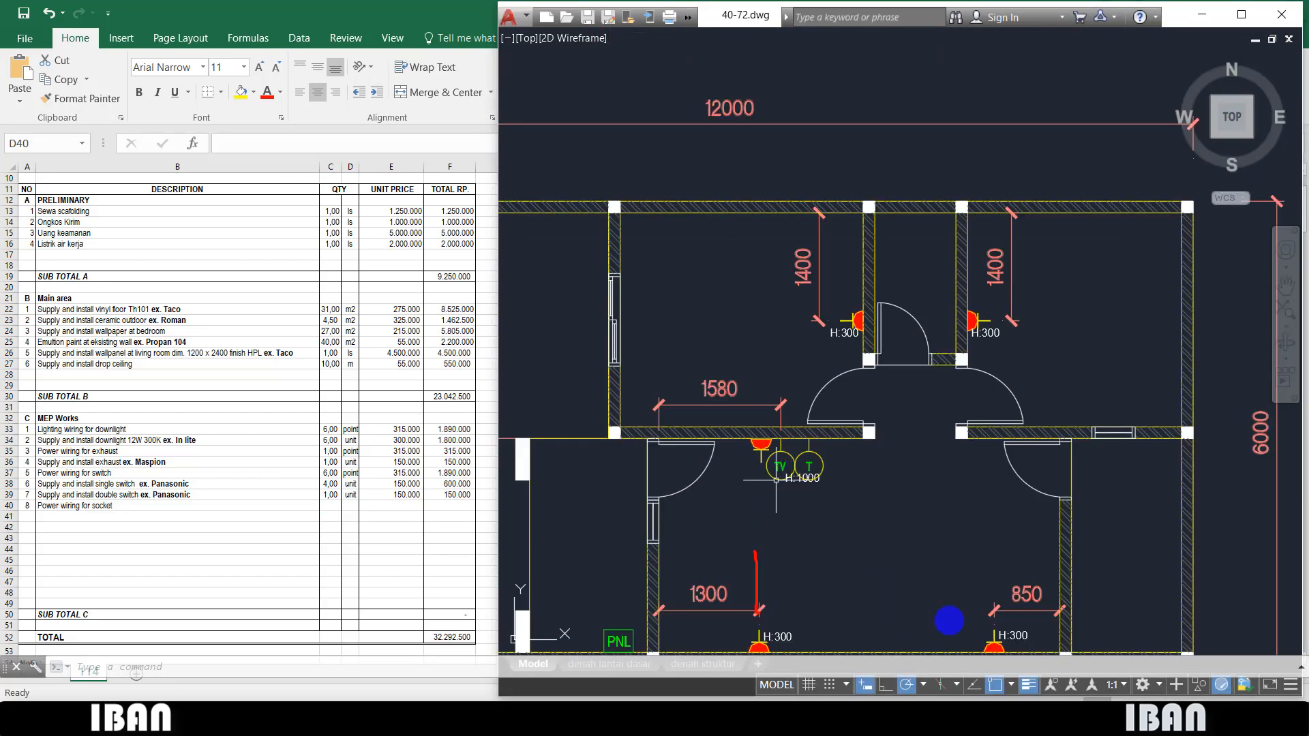
left_click_drag(736, 429, 787, 486)
left_click_drag(838, 350, 884, 332)
left_click_drag(972, 348, 984, 335)
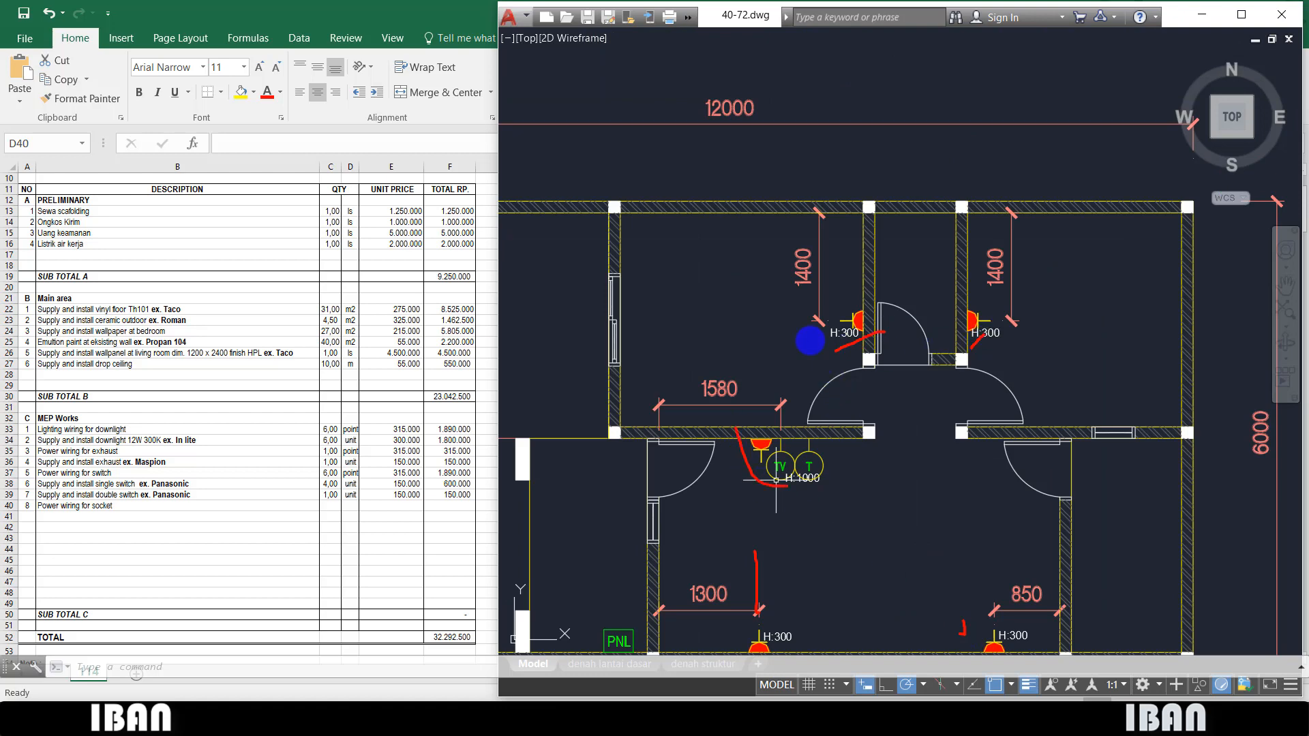
left_click(170, 505)
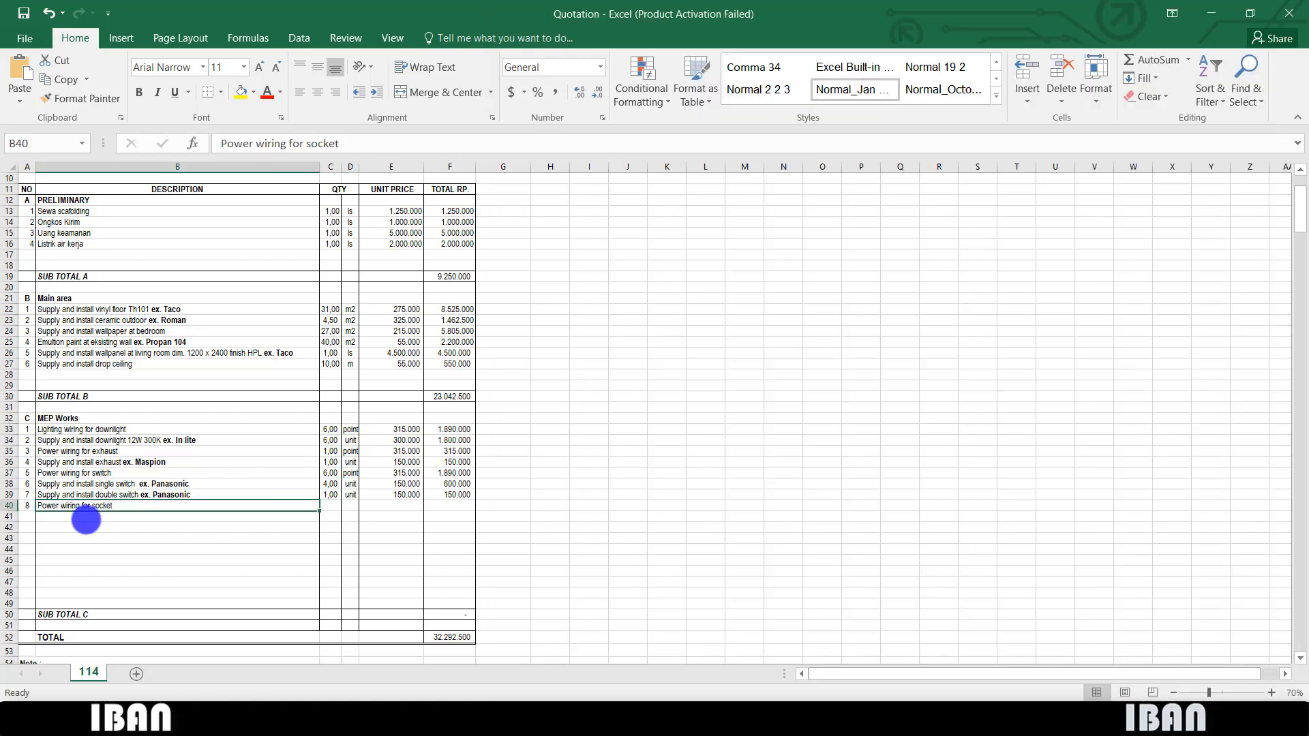
left_click(329, 505)
type("5")
left_click(353, 505)
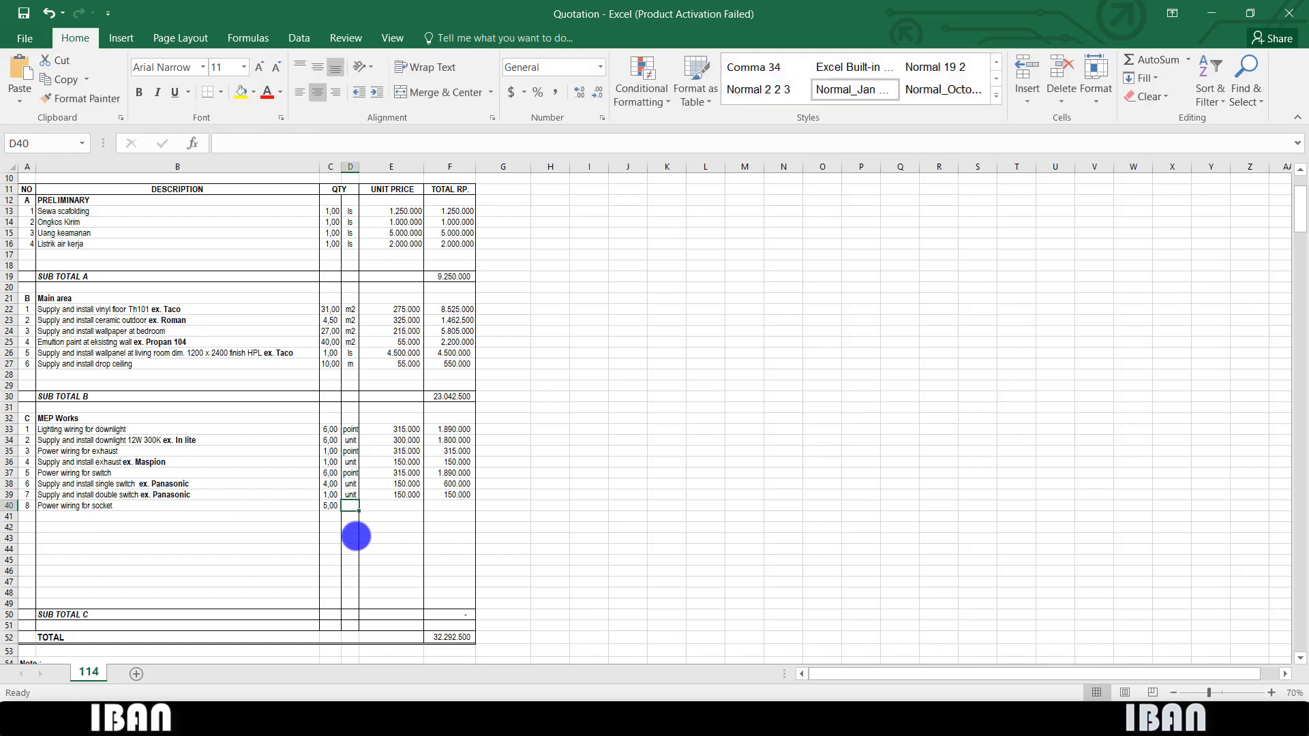
- Set the socket wiring item's unit to "point" and its unit price to 315.000
type("point")
key("Tab")
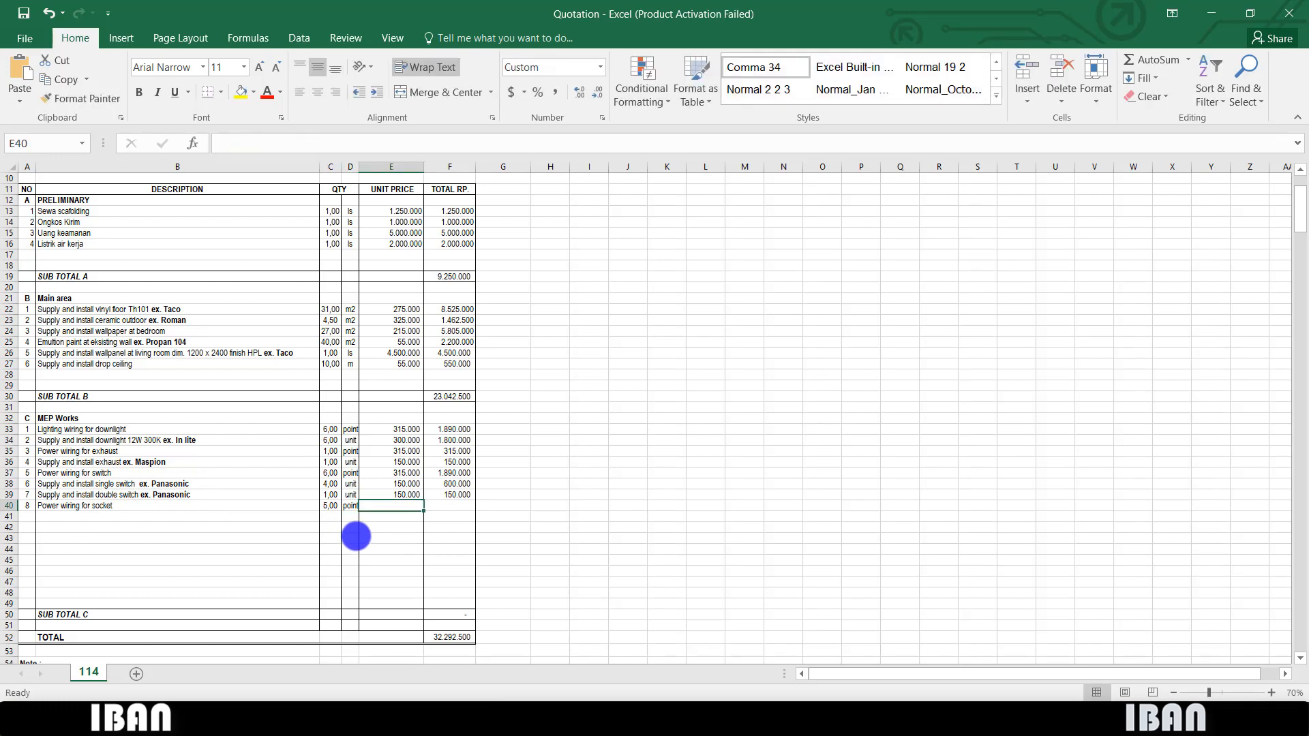
type("2.")
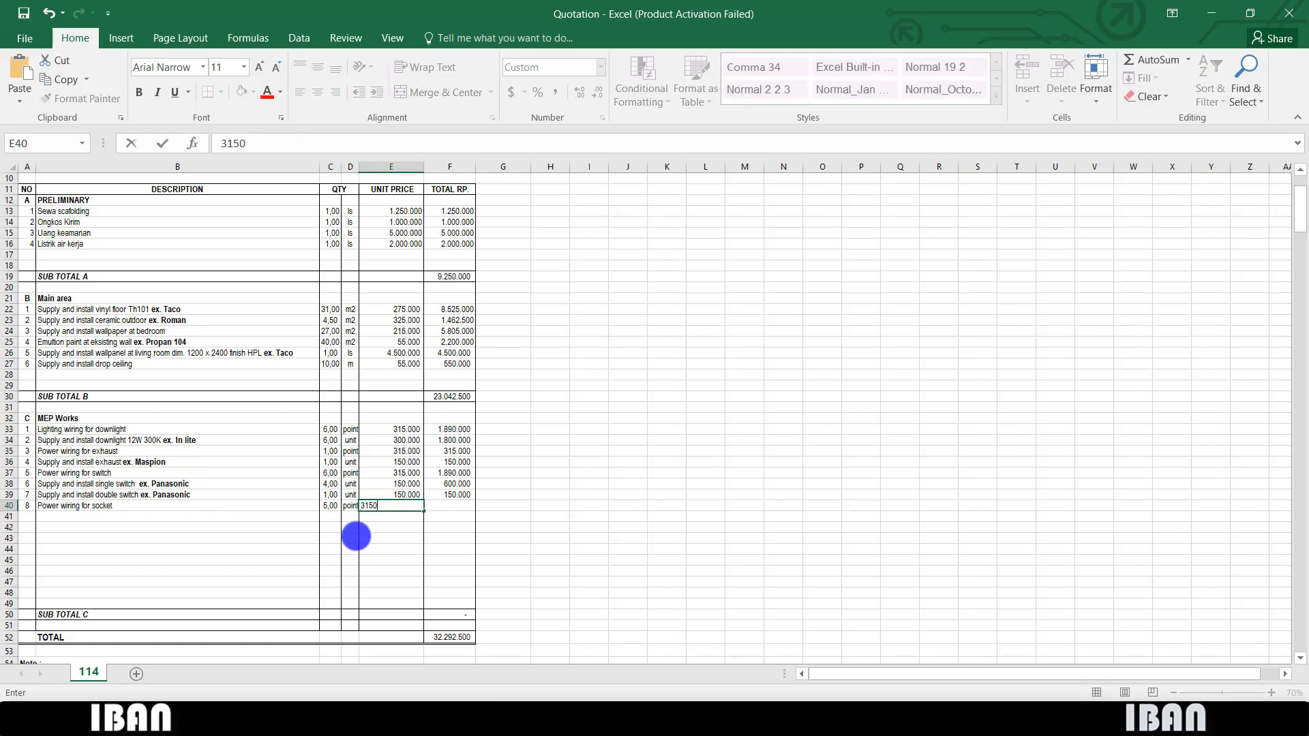
type("00")
key("Return")
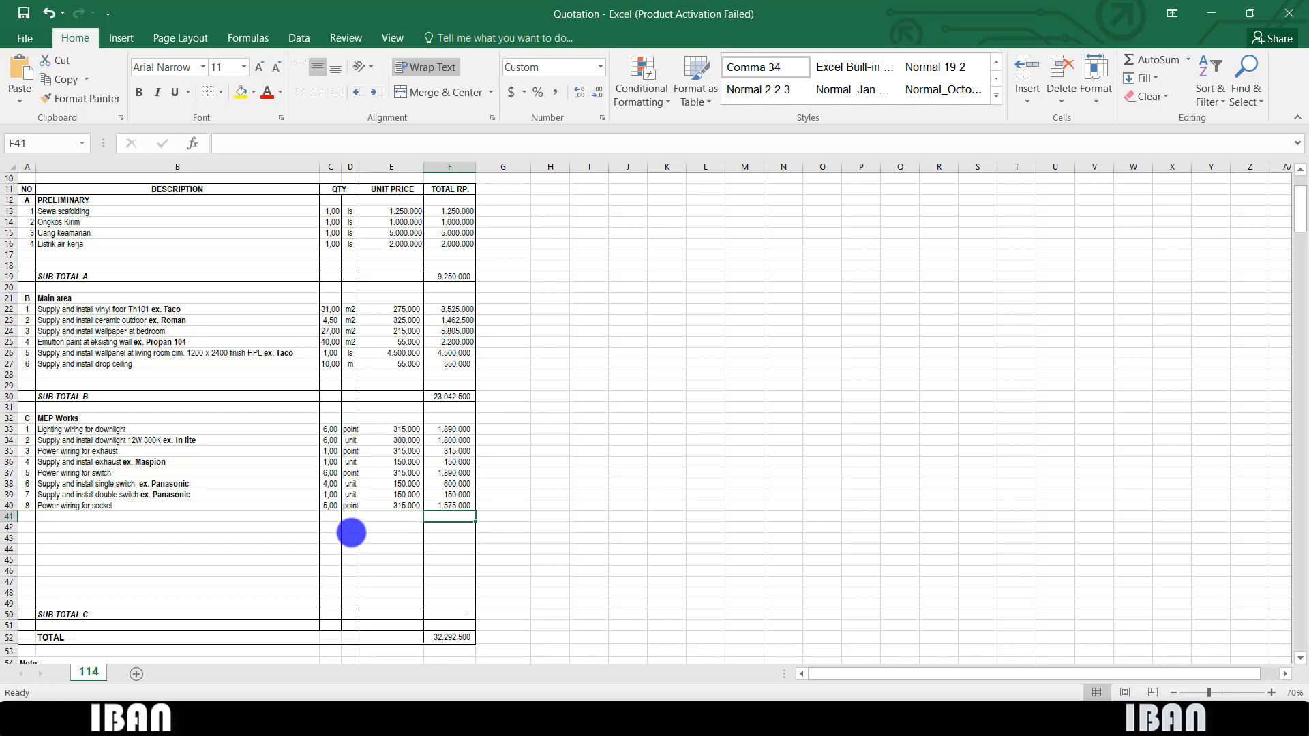
- Add item 9 below the socket wiring with the description "Supply and install socket ex. Panasonic"
scroll(327, 525, "down", 1)
left_click(26, 484)
type("9")
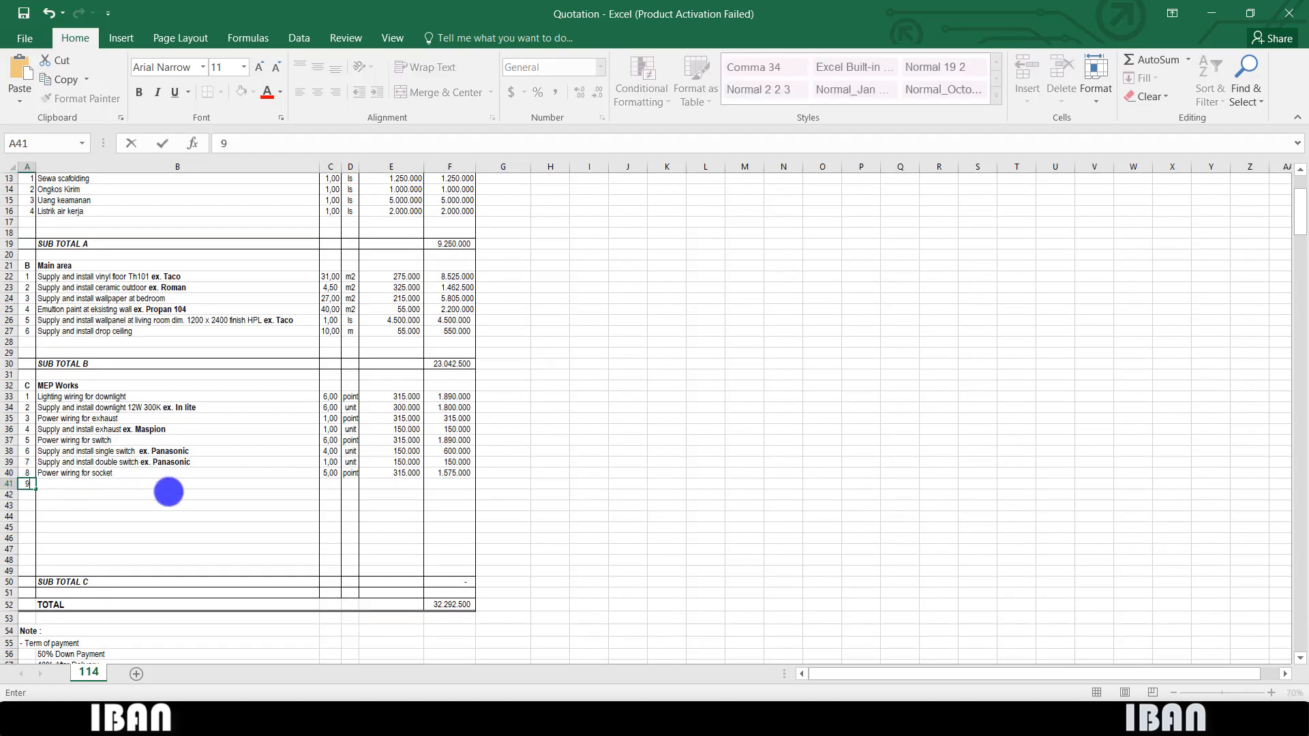
key("Tab")
type("S")
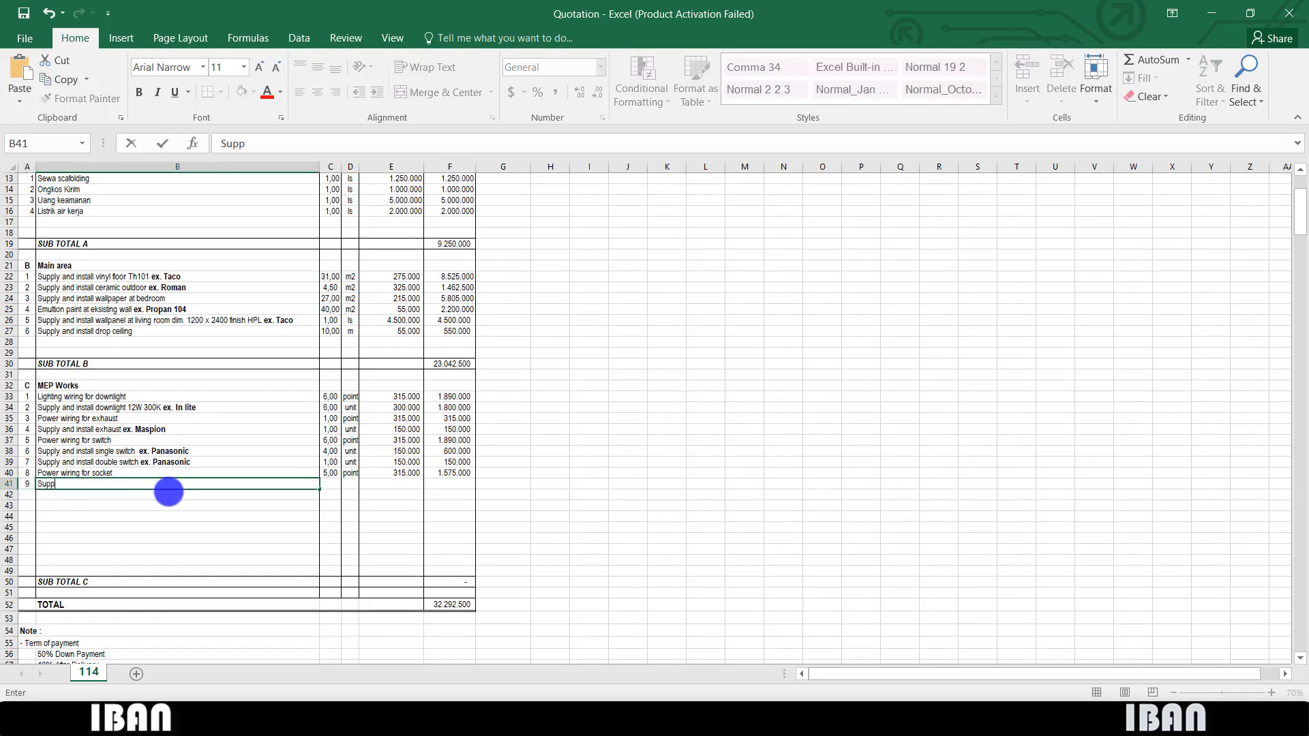
type("upply and install socket ex. Panas")
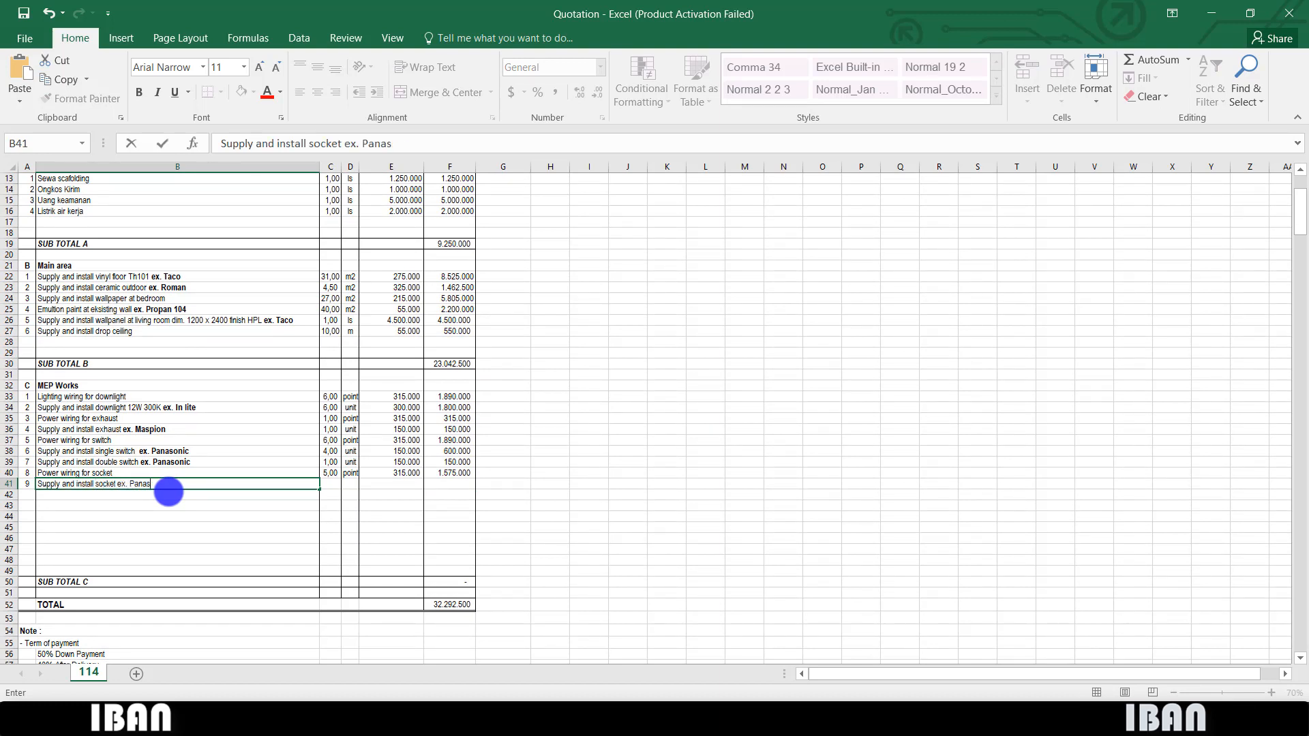
type("onic")
key("Tab")
- Give the socket supply item a quantity of 5, the unit "point" and a unit price of 150.000
type("5")
key("Tab")
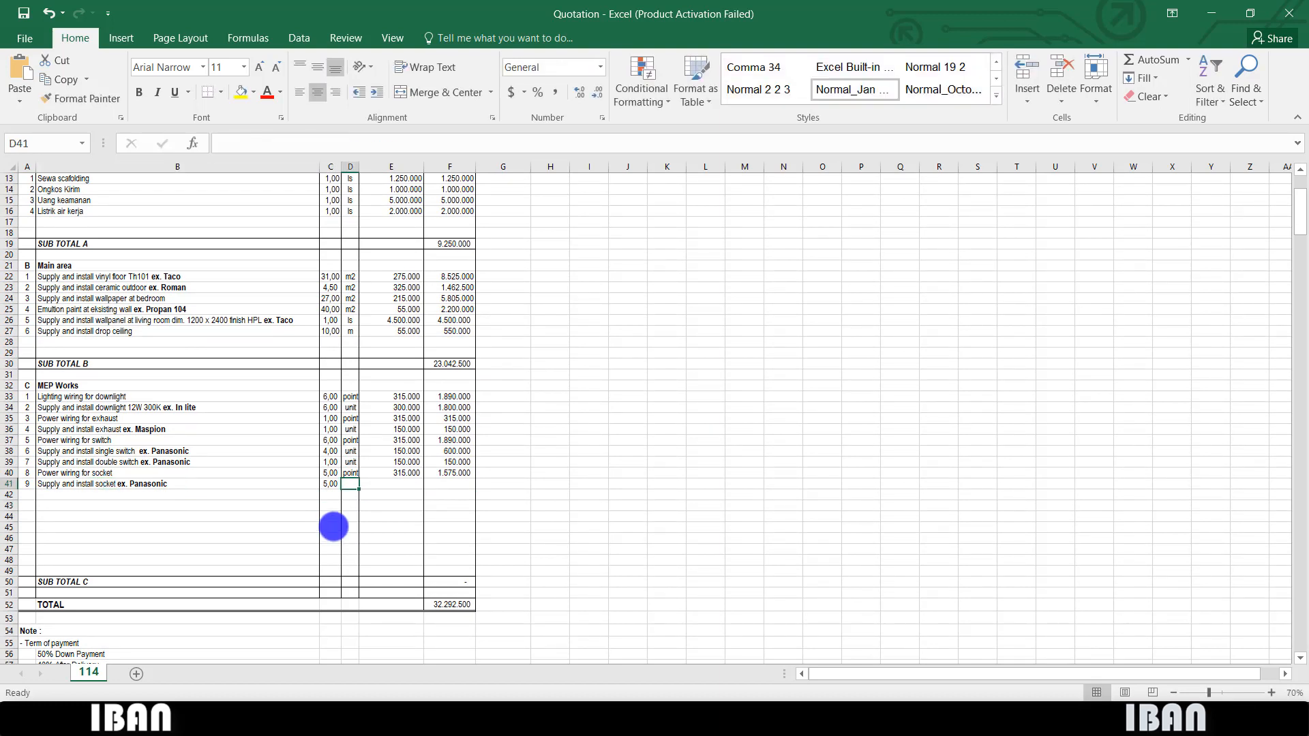
type("point")
key("Tab")
type("150000")
key("Return")
scroll(827, 602, "down", 2)
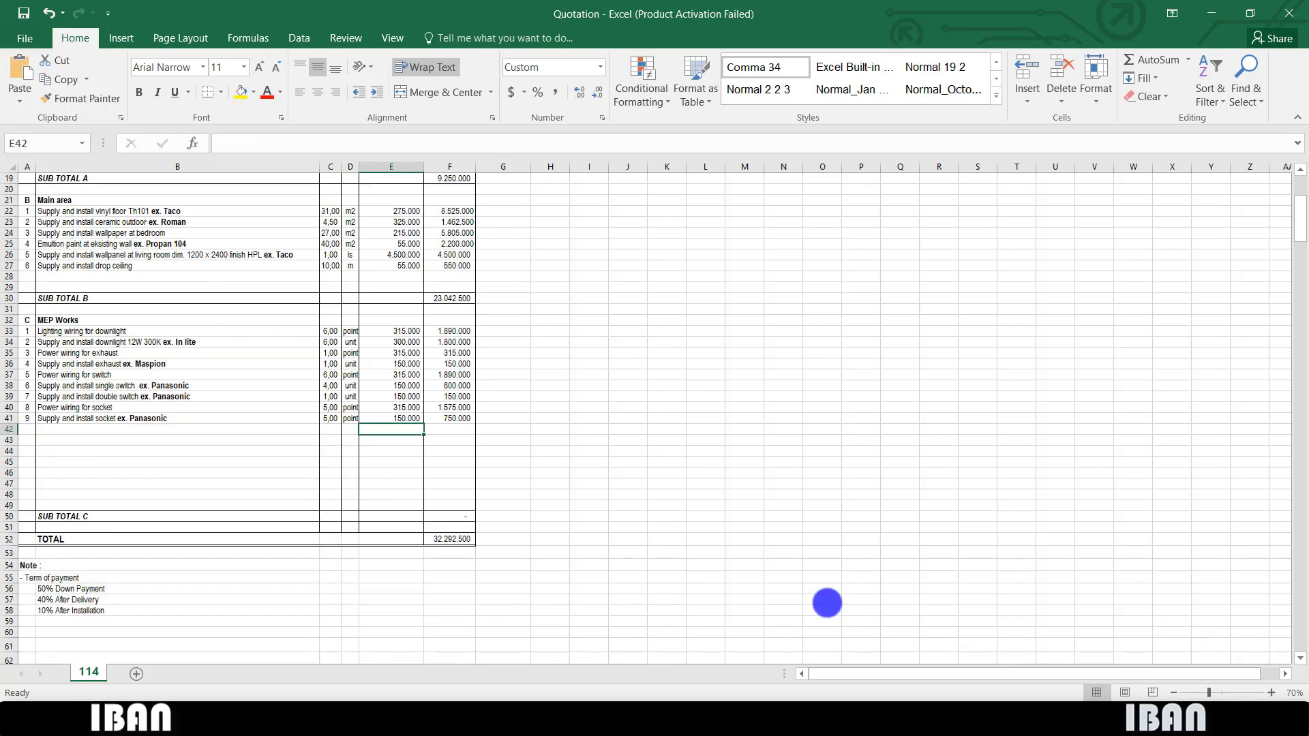
- Check the TV and telephone points in AutoCAD, then add Excel items 10 "Wiring TV" and 11 "Wiring Telephone", each with quantity 1 and unit "point"
left_click(700, 716)
scroll(784, 521, "down", 4)
scroll(787, 518, "up", 2)
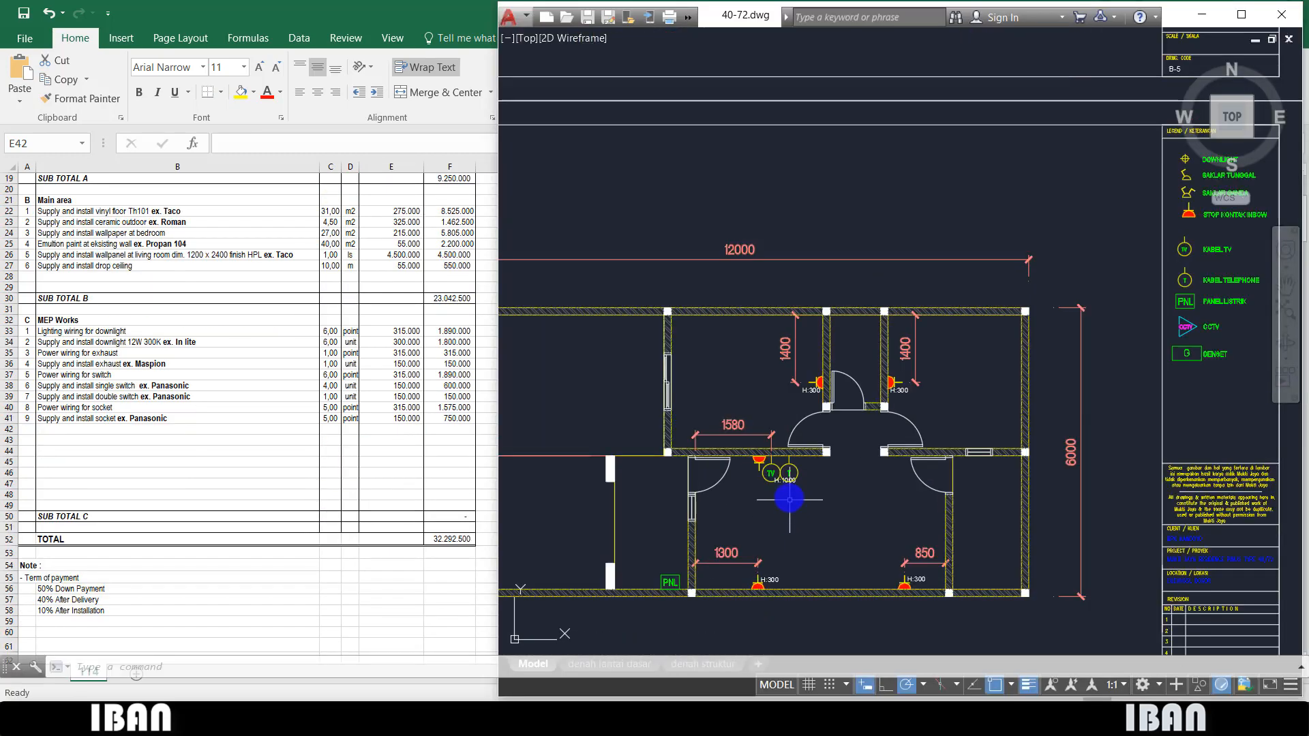
mouse_move(766, 469)
left_mouse_down()
mouse_move(786, 480)
mouse_move(769, 452)
left_mouse_up()
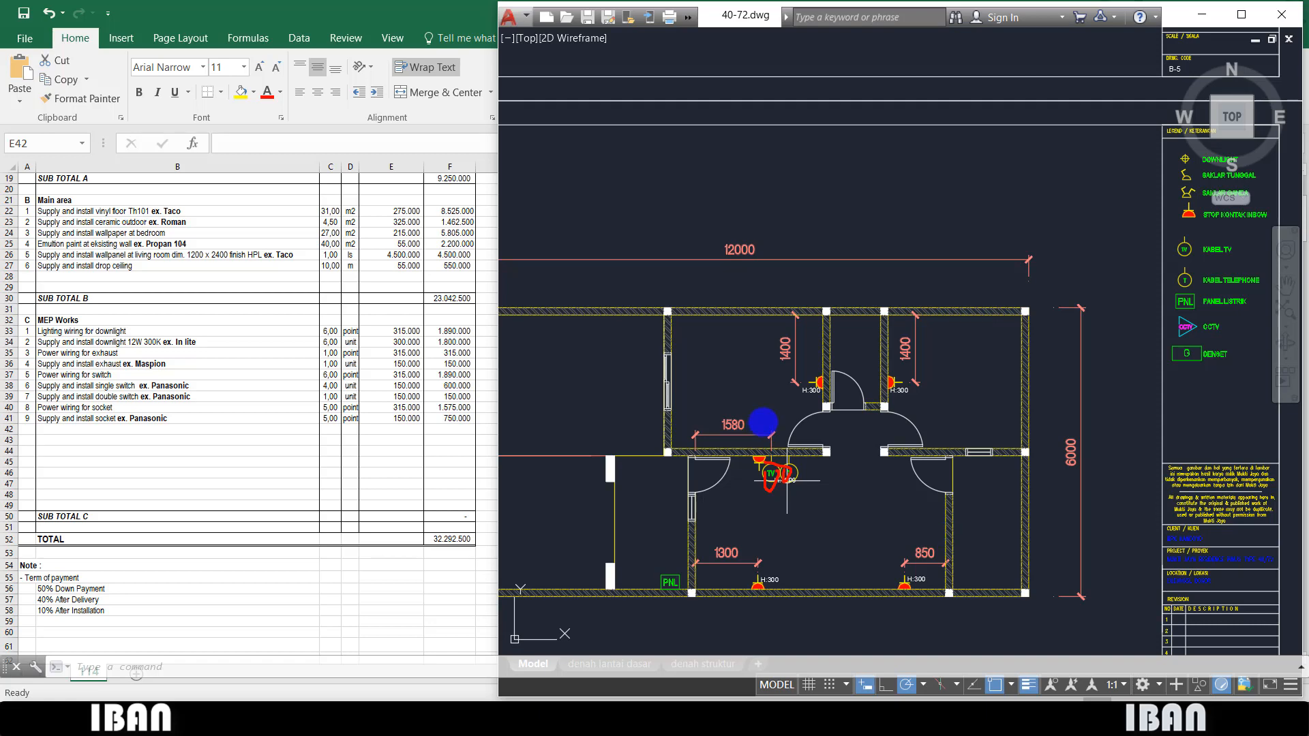
left_click(27, 429)
type("1")
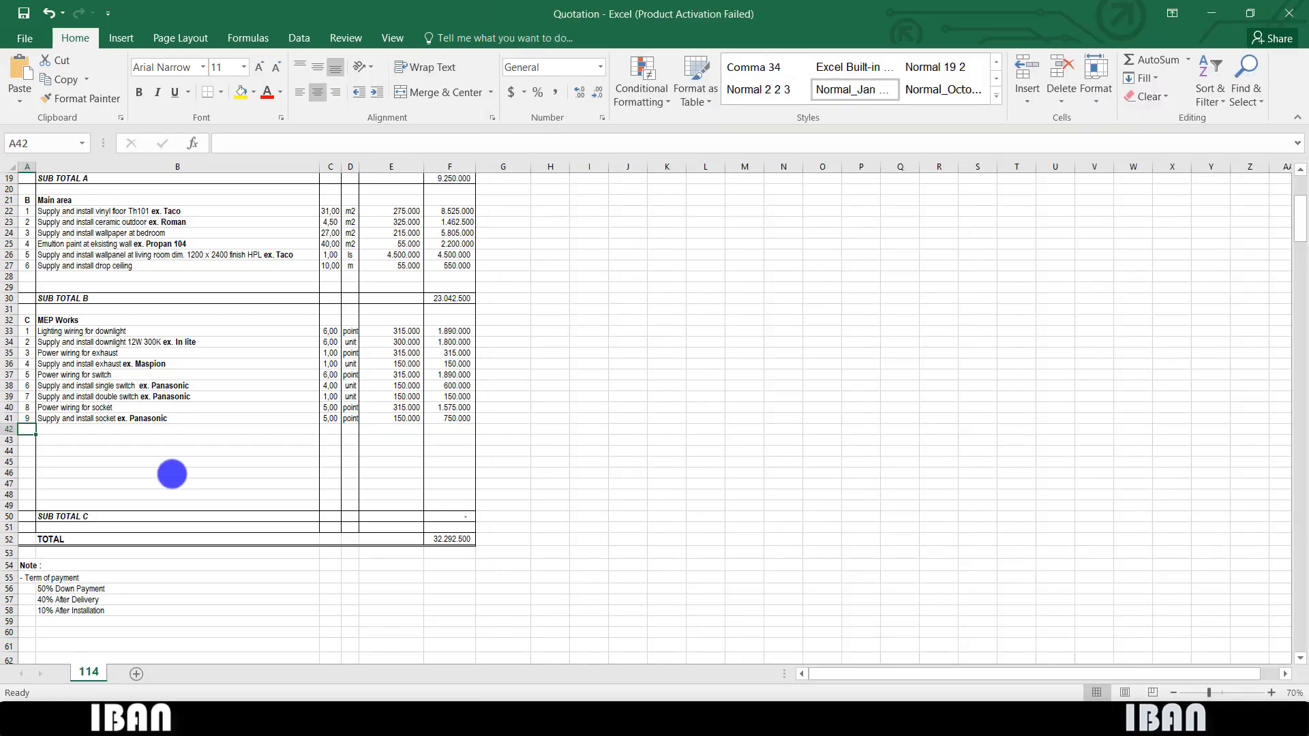
type("0")
key("Tab")
type("Wiring TV")
key("Down")
type("Wiring Te")
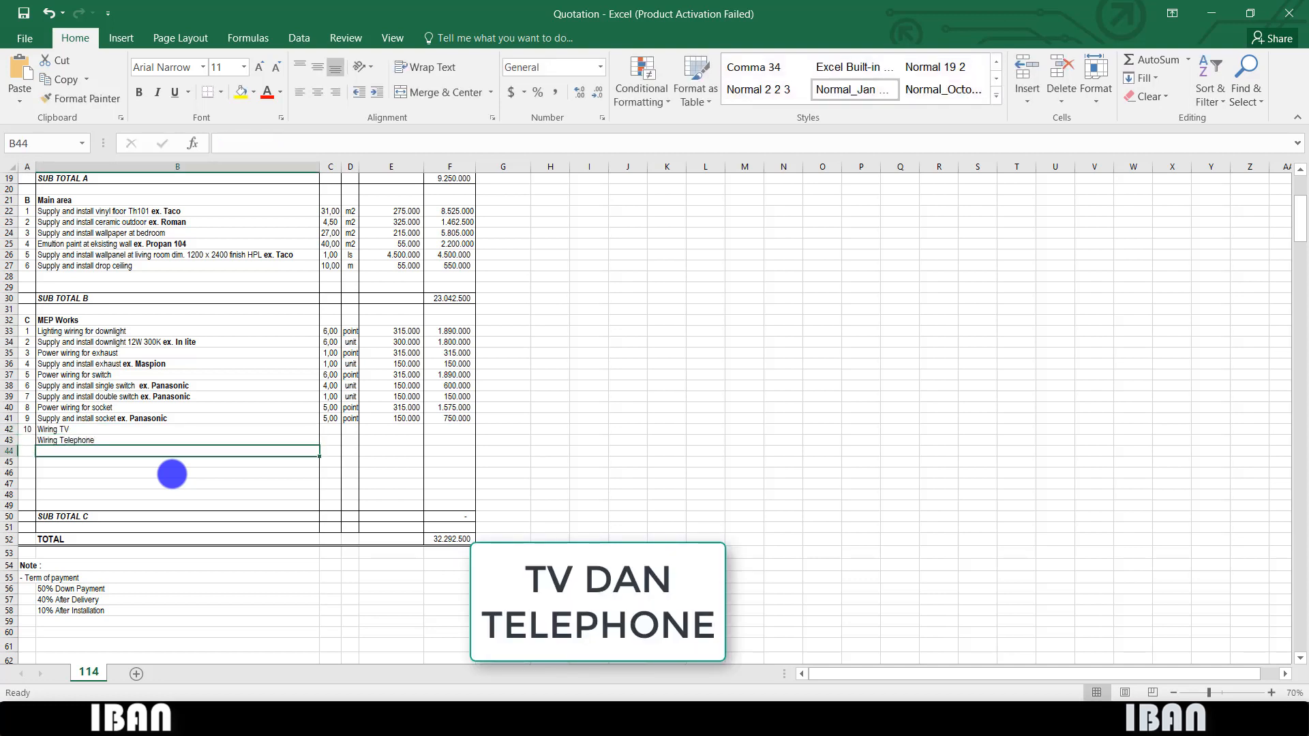
key("Return")
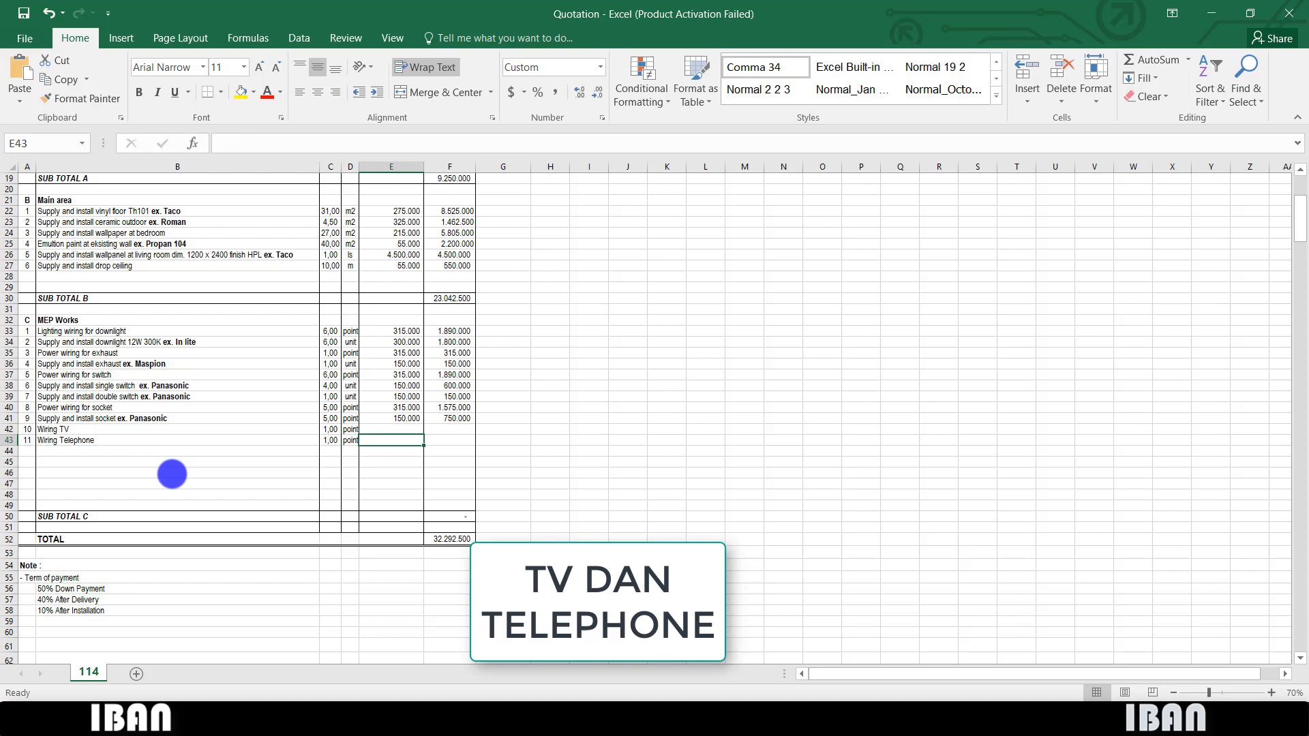
- Set the unit prices of the TV wiring and telephone wiring items to 315.000 each
key("Up")
type("3150000")
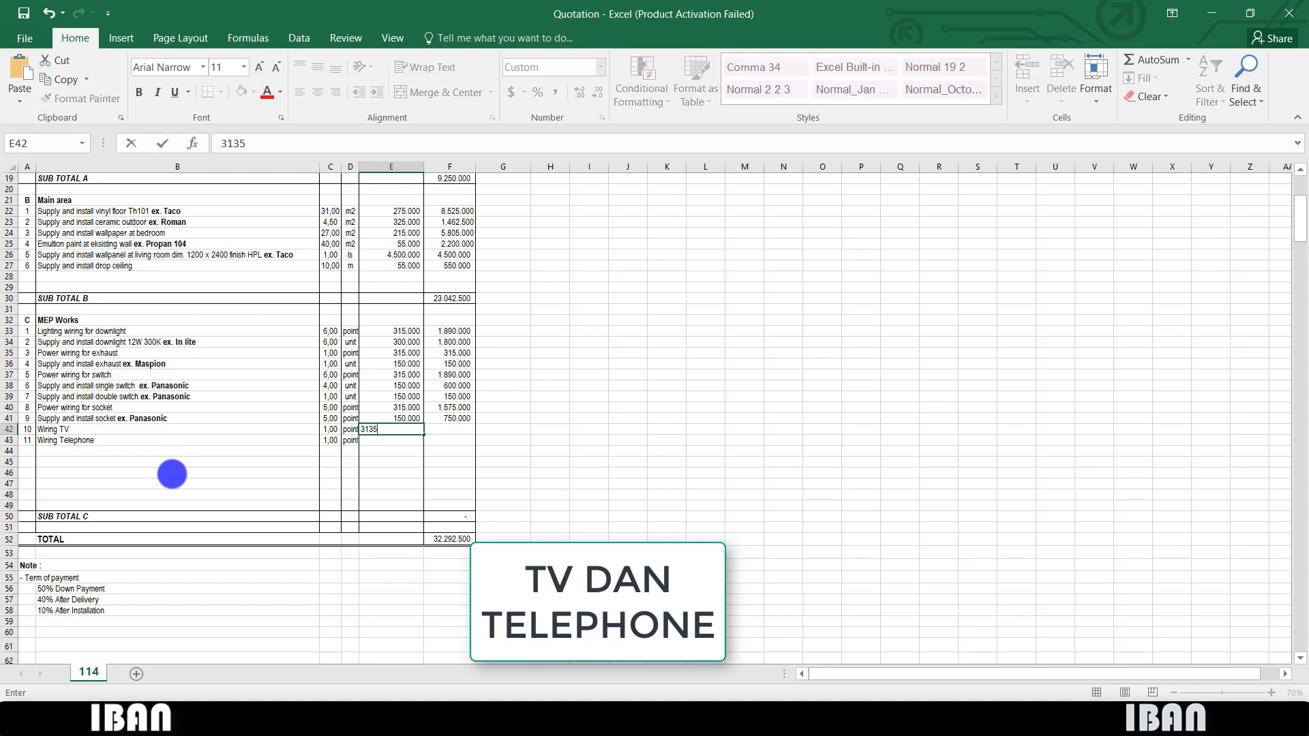
key("BackSpace")
key("BackSpace")
key("BackSpace")
key("BackSpace")
type("000")
key("Return")
type("315000")
key("Return")
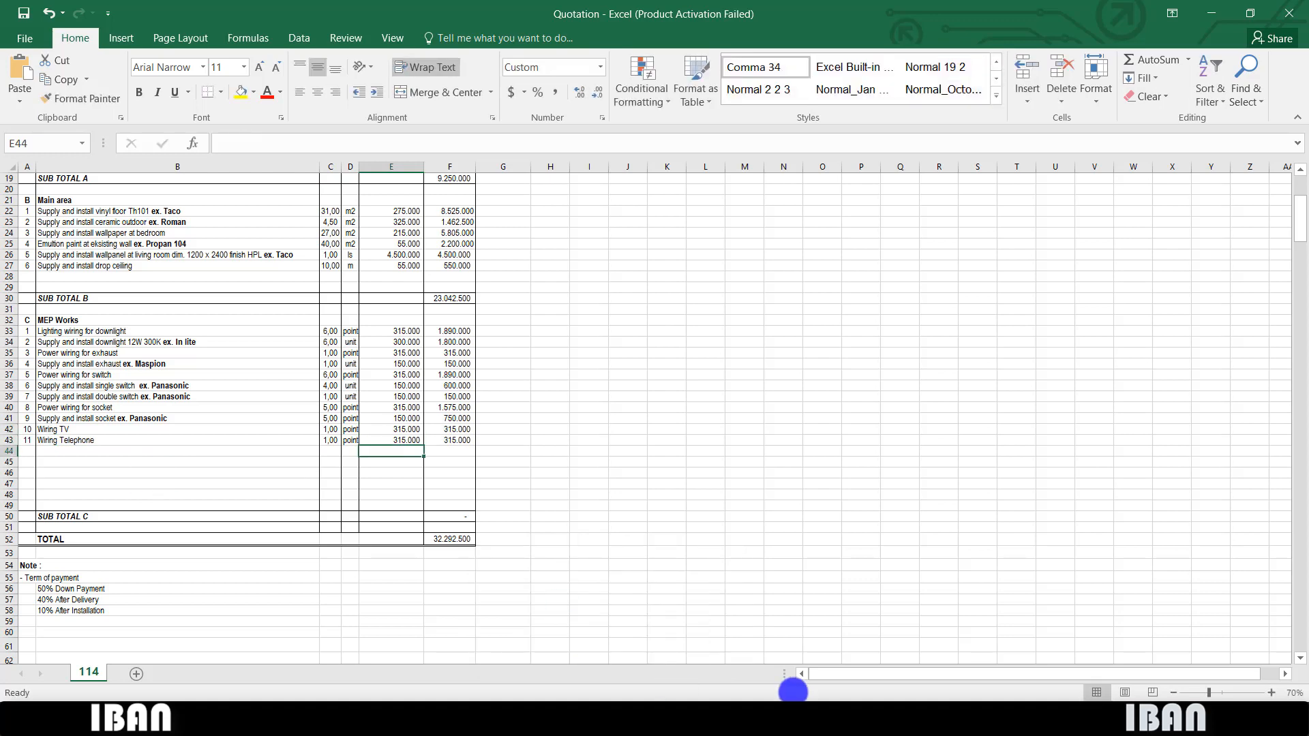
- Check the AC units on the AutoCAD plan and add item 12 "Power wiring for AC" to the MEP Works in Excel
left_click(789, 716)
scroll(759, 540, "down", 5)
left_click_drag(763, 627, 760, 508)
scroll(761, 508, "up", 3)
scroll(761, 508, "up", 4)
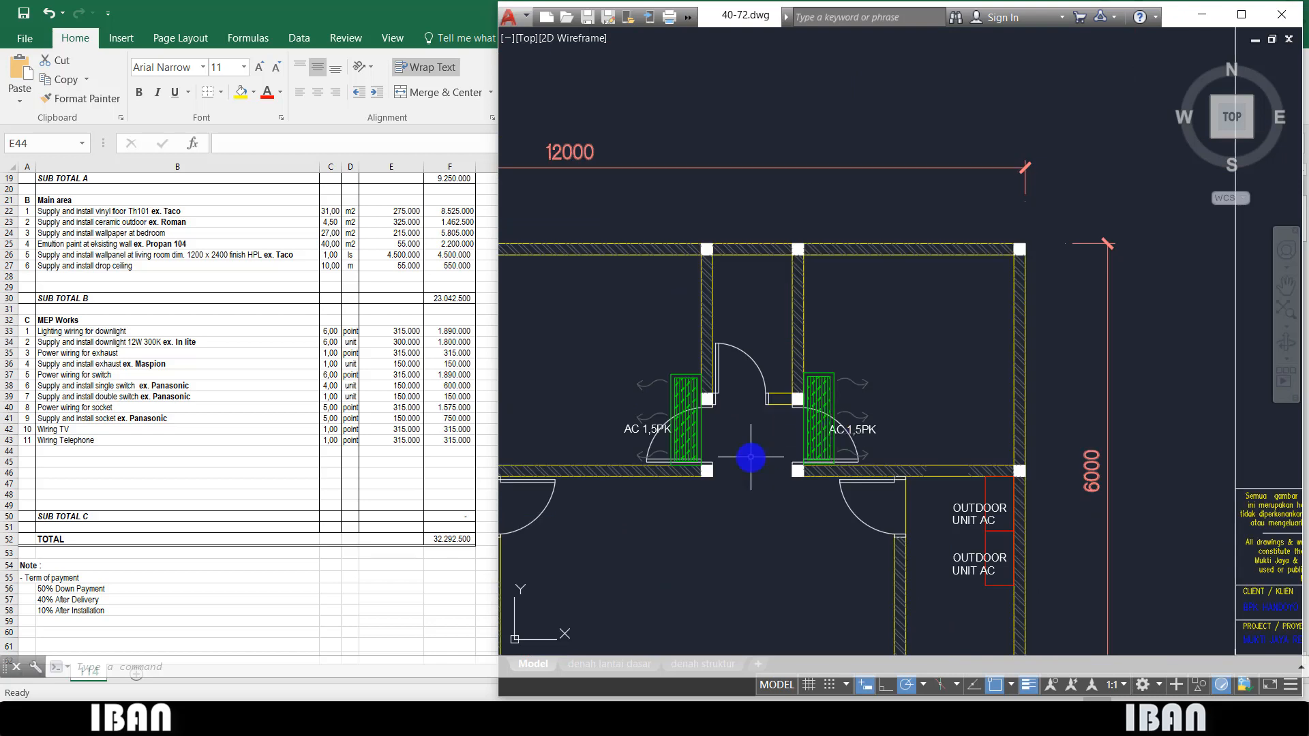
scroll(750, 457, "down", 2)
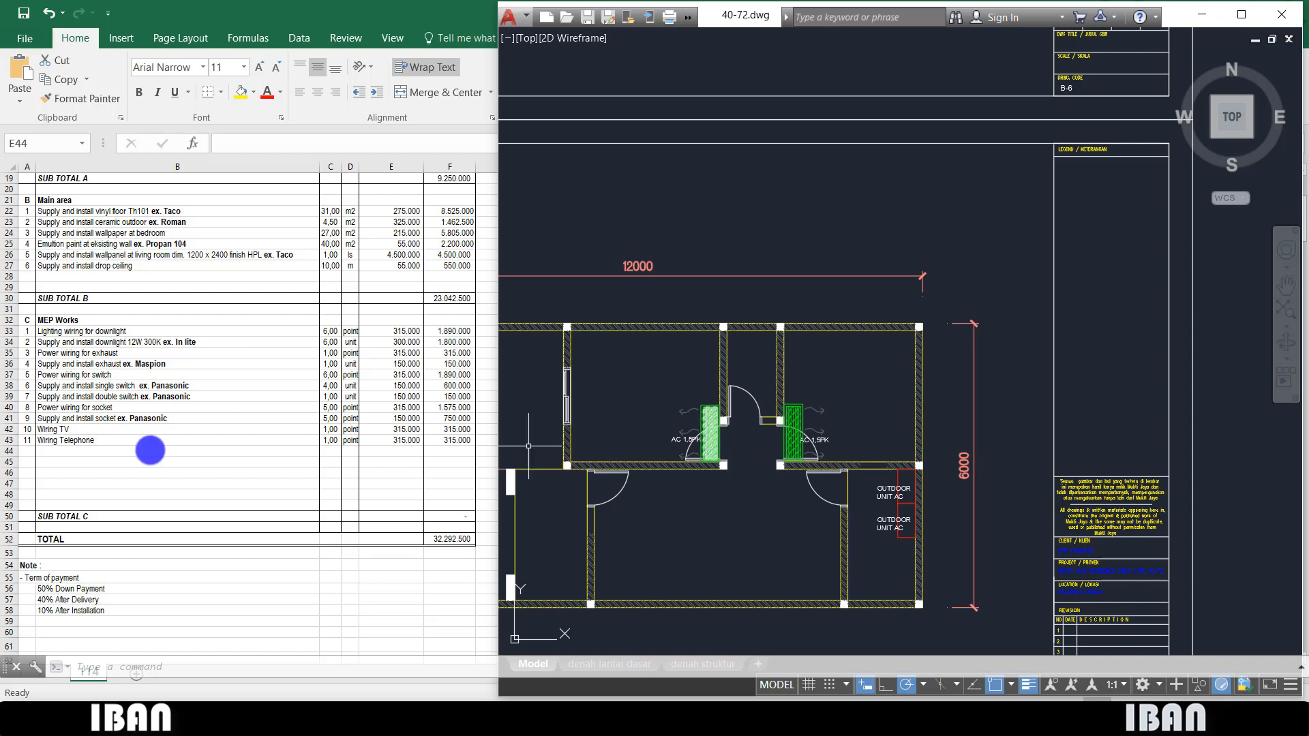
left_click(29, 451)
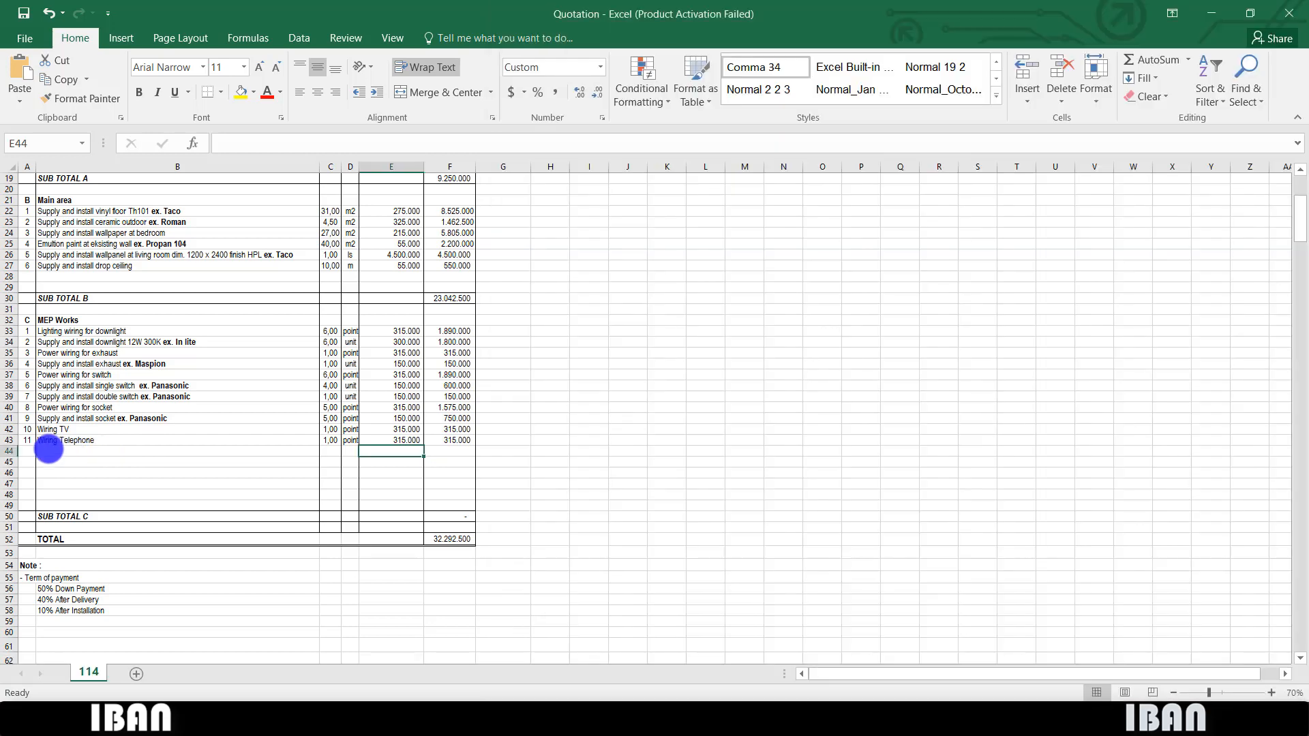
type("12")
key("Tab")
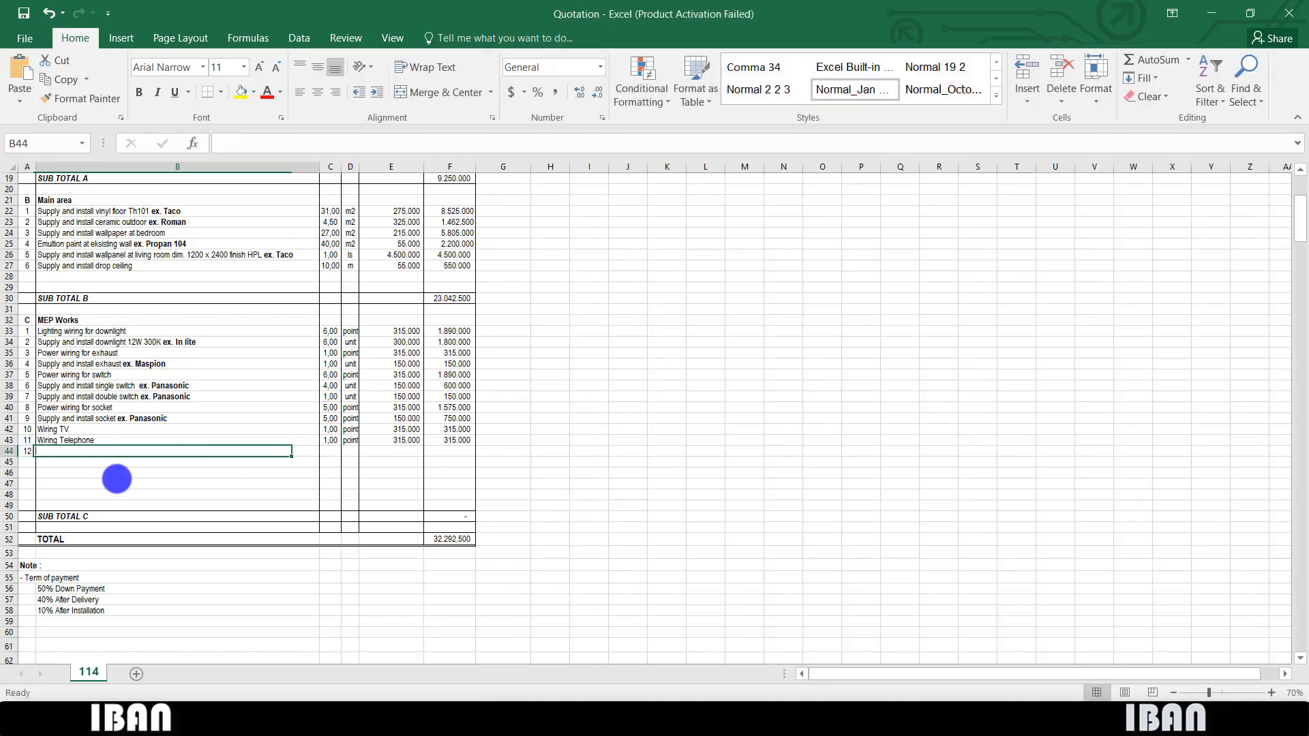
type("Power wiring for AC")
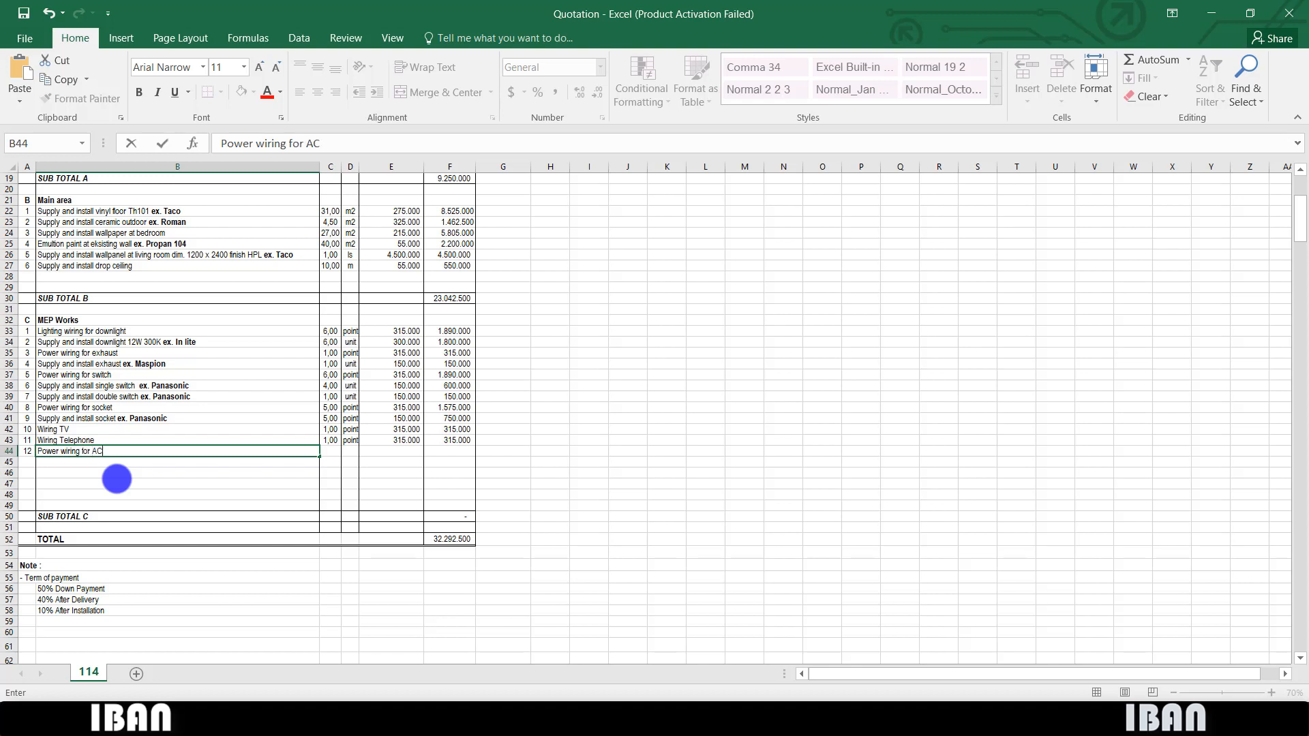
- Give the AC wiring item a quantity of 2, the unit "point" and a unit price of 315.000
key("Tab")
type("2")
key("Tab")
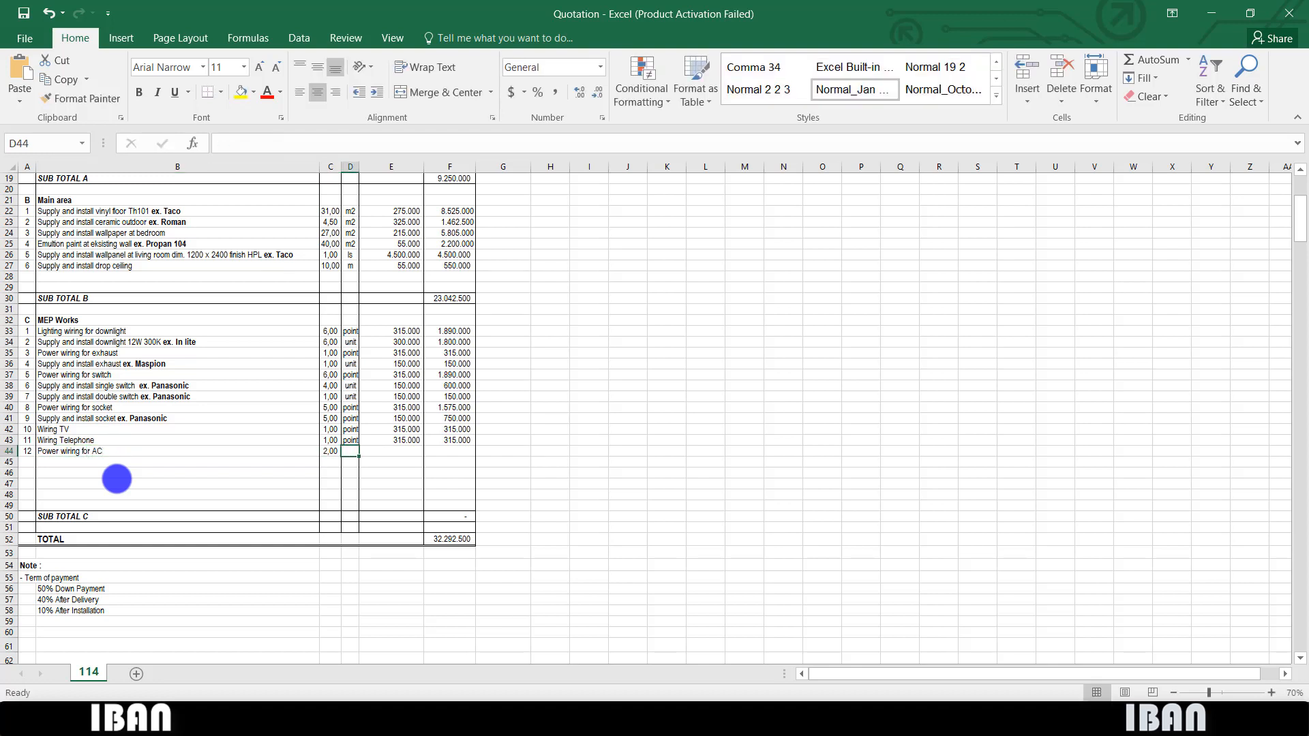
type("point")
key("Tab")
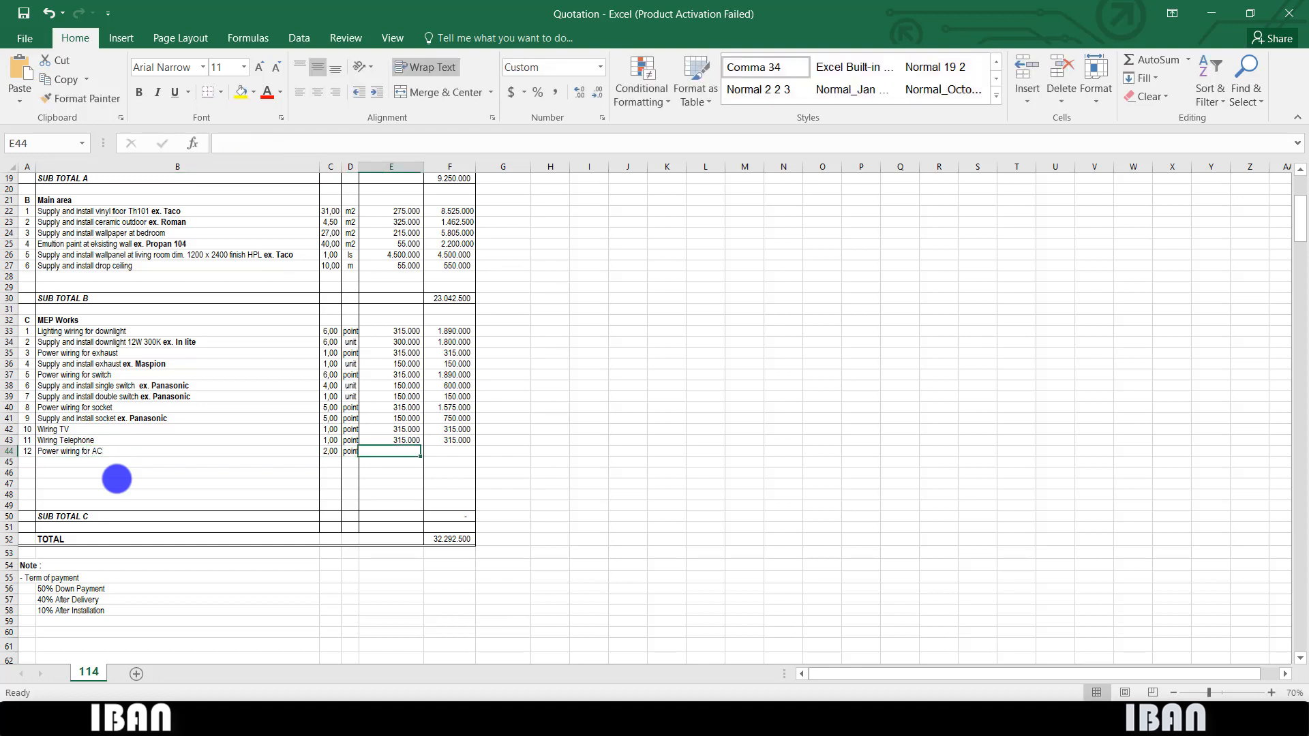
type("315000")
key("Return")
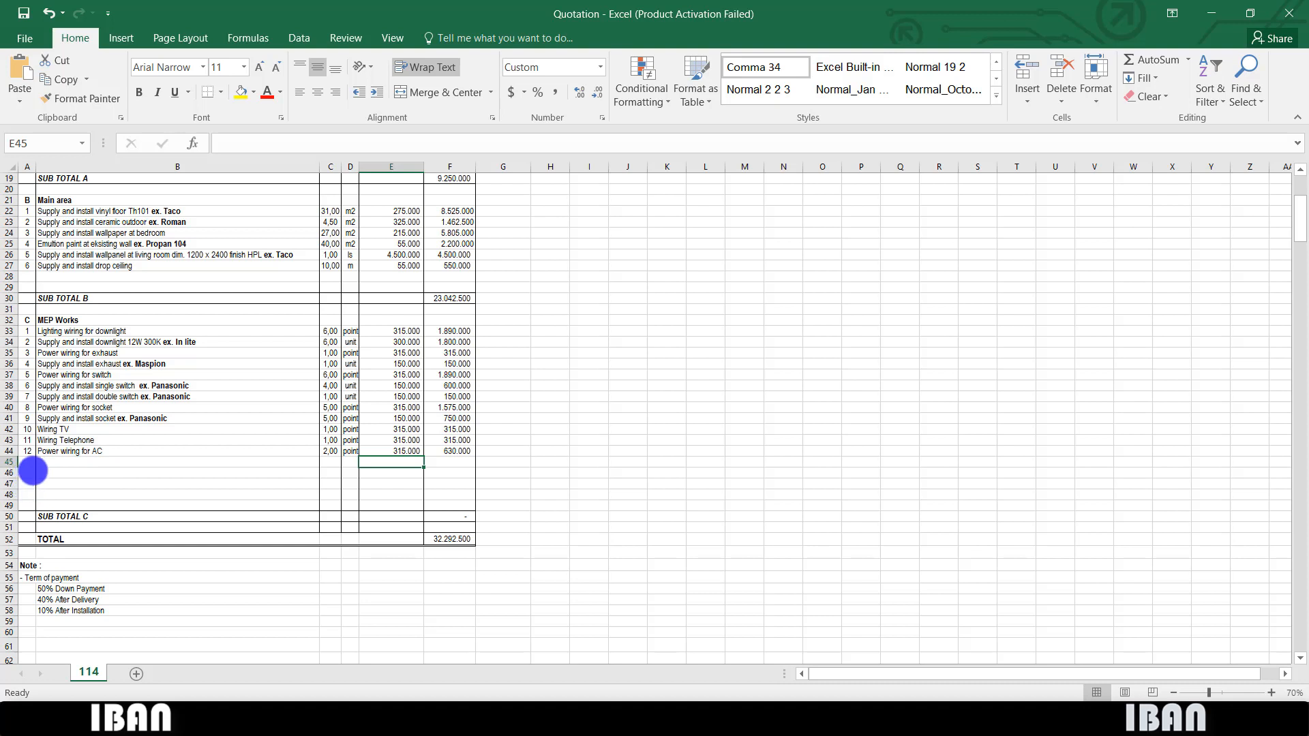
- Add item 13 "Supply and install AC 1,5pk ex. Daikin" to the MEP Works, with "ex. Daikin" in bold
left_click(27, 462)
type("13")
key("Tab")
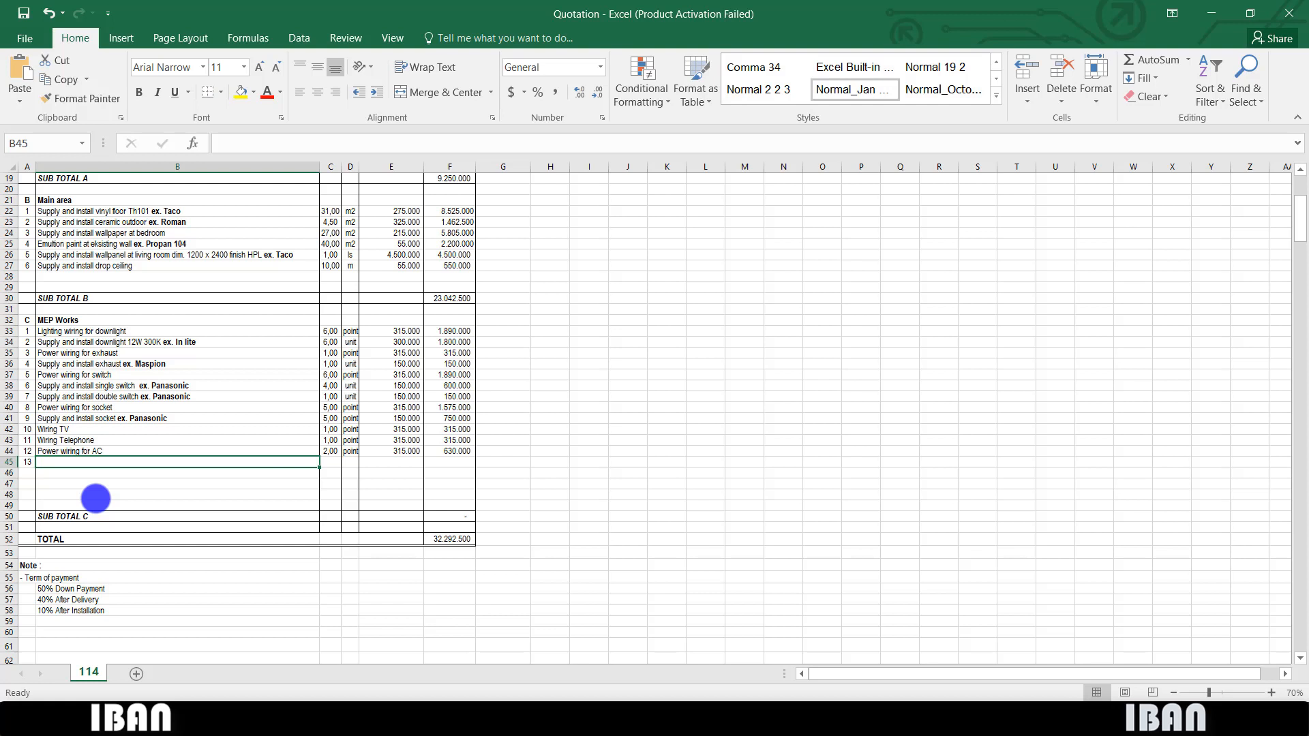
type("Supply and install AC 1,5pk ex.")
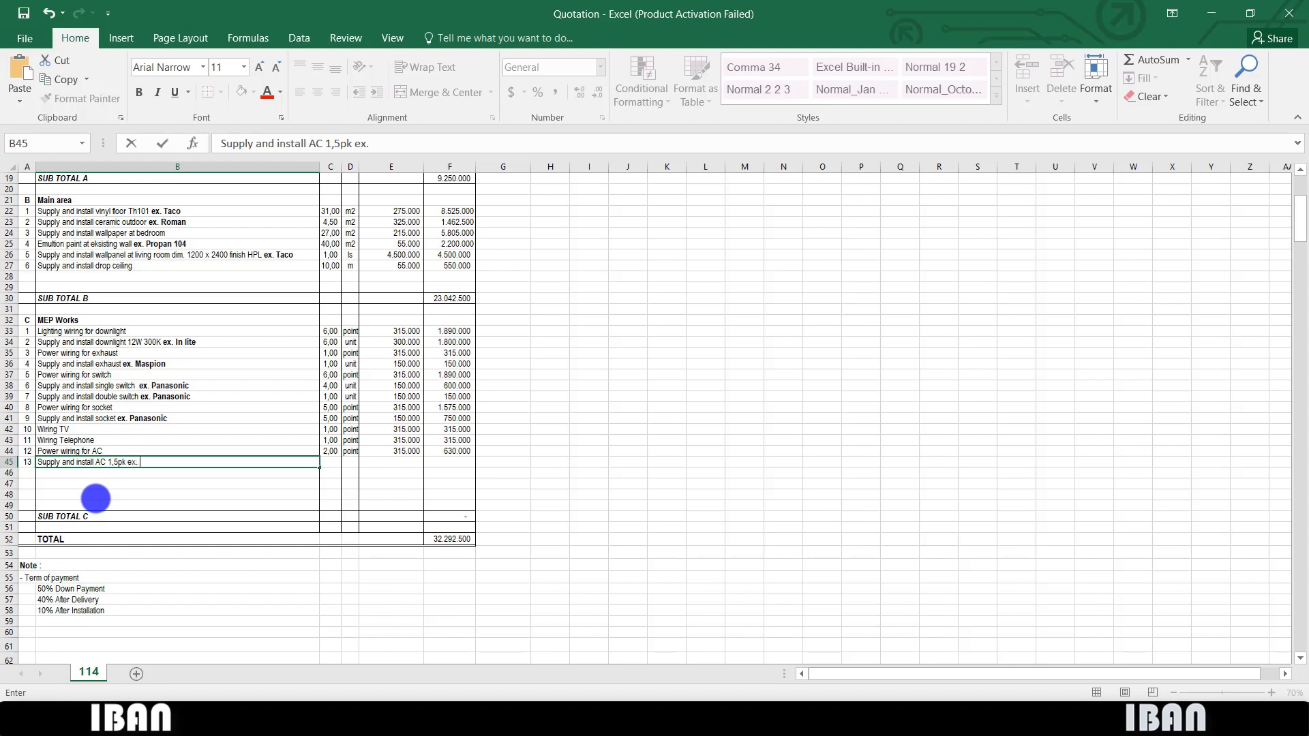
type("asonic")
double_click(222, 463)
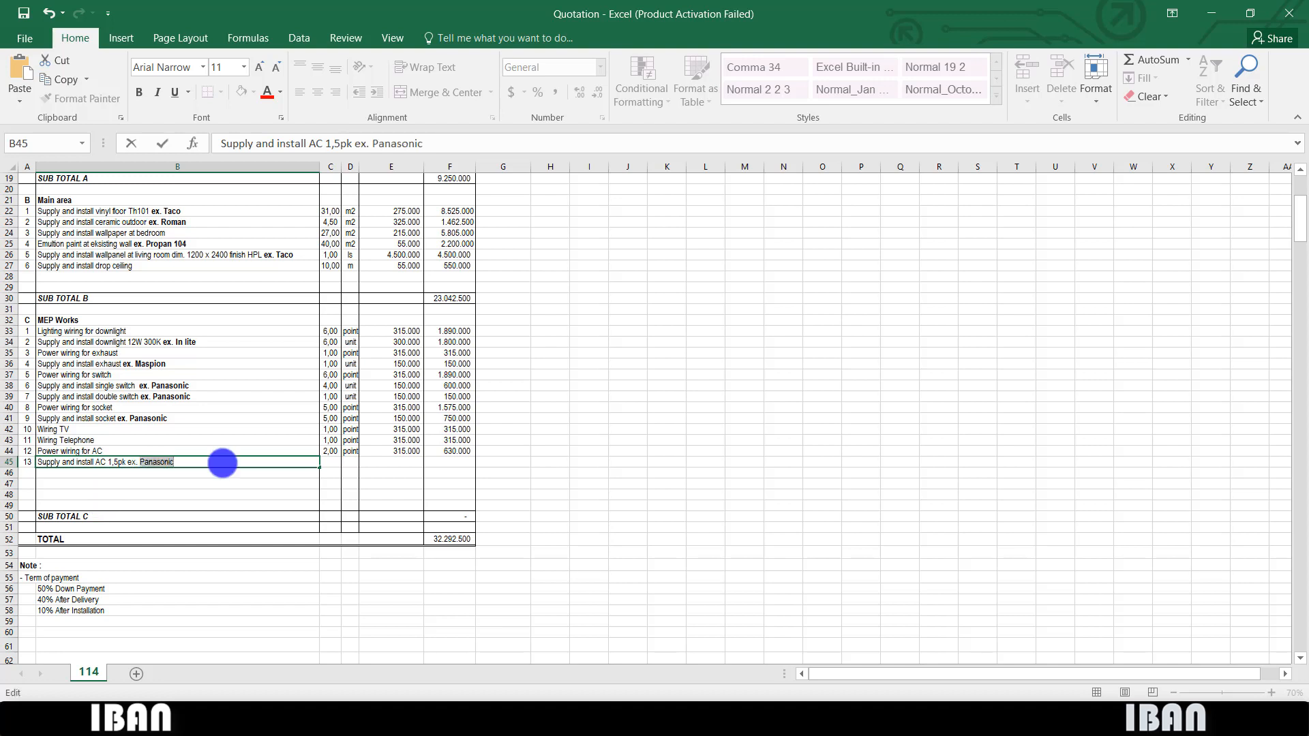
type("Daikin")
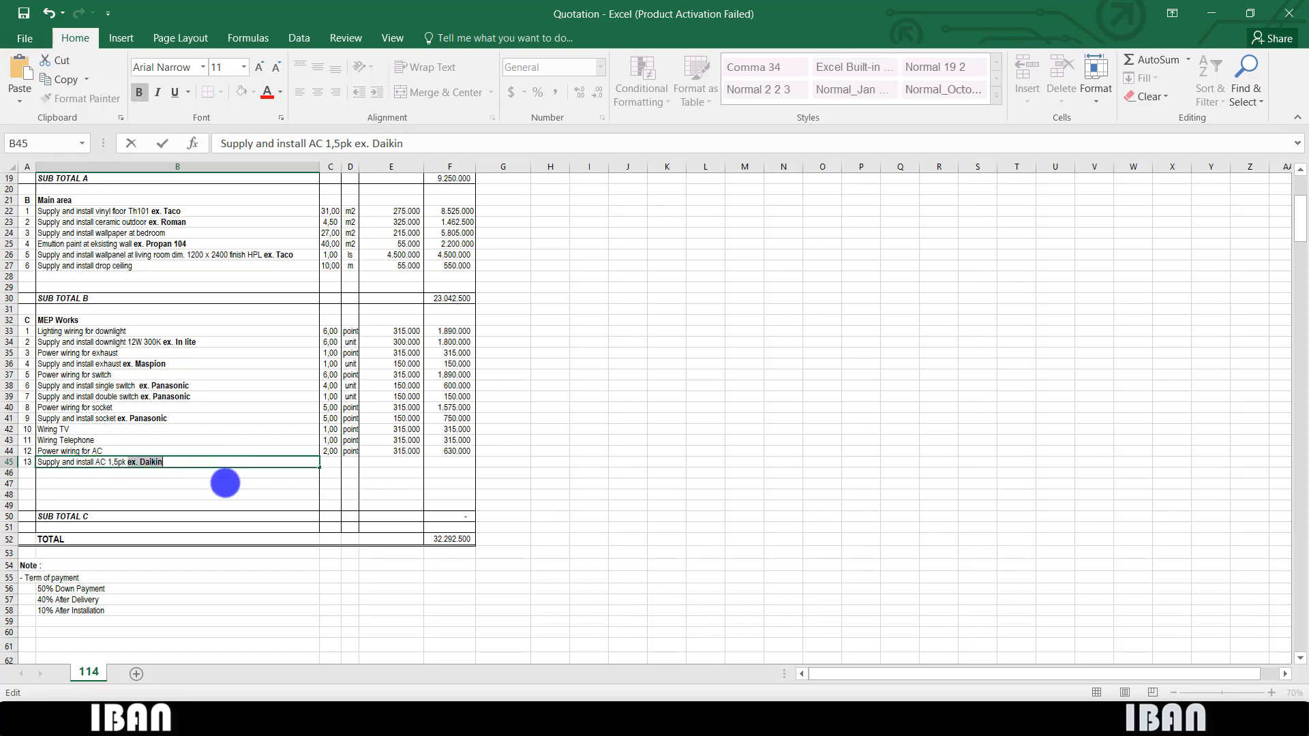
- Give the AC supply item a quantity of 2, the unit "unit" and a unit price of 7.500.000
key("Tab")
type("2")
key("Tab")
type("unit")
key("Tab")
type("7500000")
key("Return")
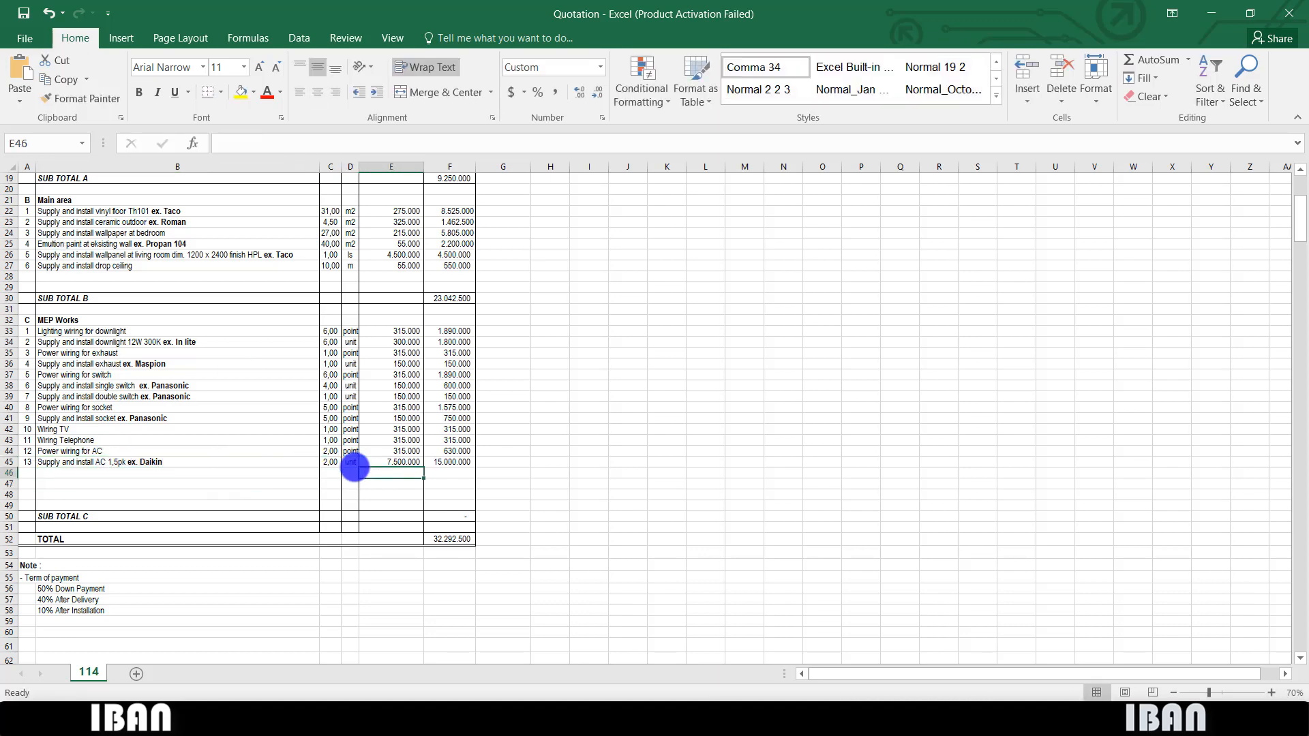
- Switch to AutoCAD and examine the drawing sheets for remaining MEP work, ending at the plumbing installation plan
left_click(677, 698)
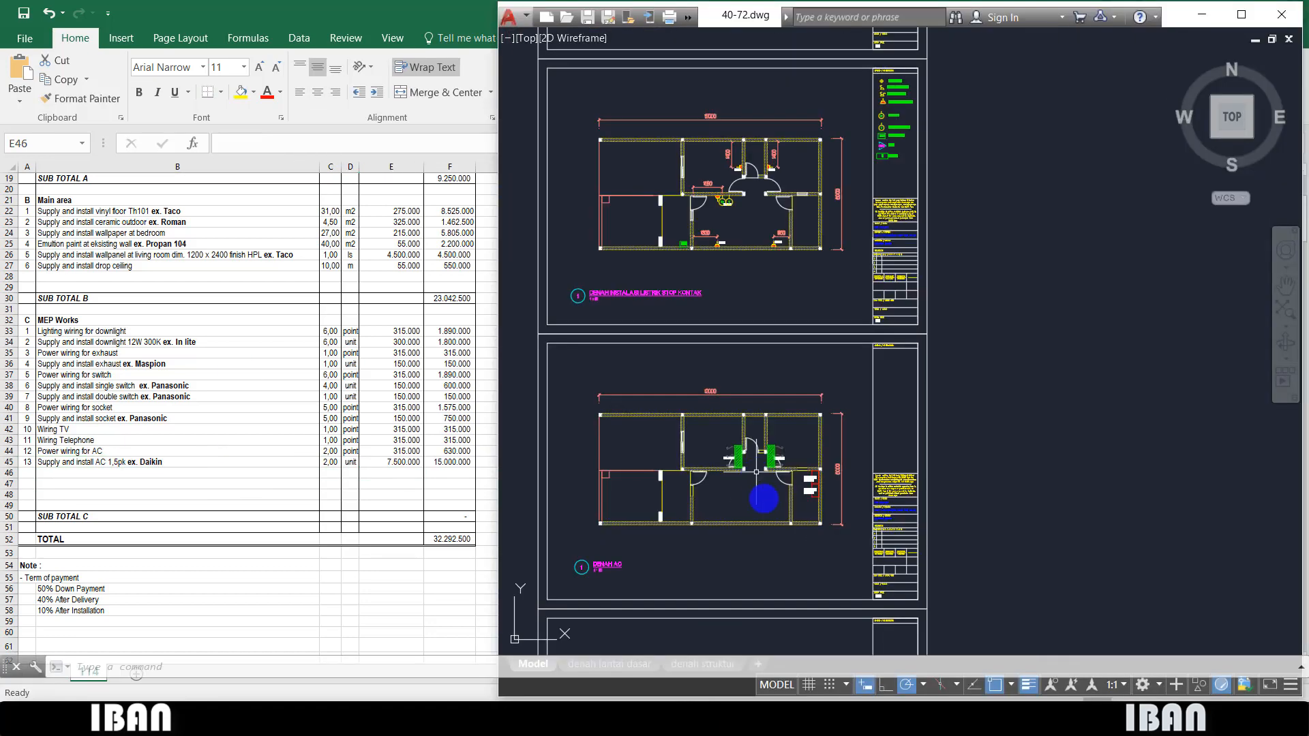
scroll(763, 501, "up", 4)
scroll(760, 504, "down", 6)
left_click_drag(728, 576, 750, 418)
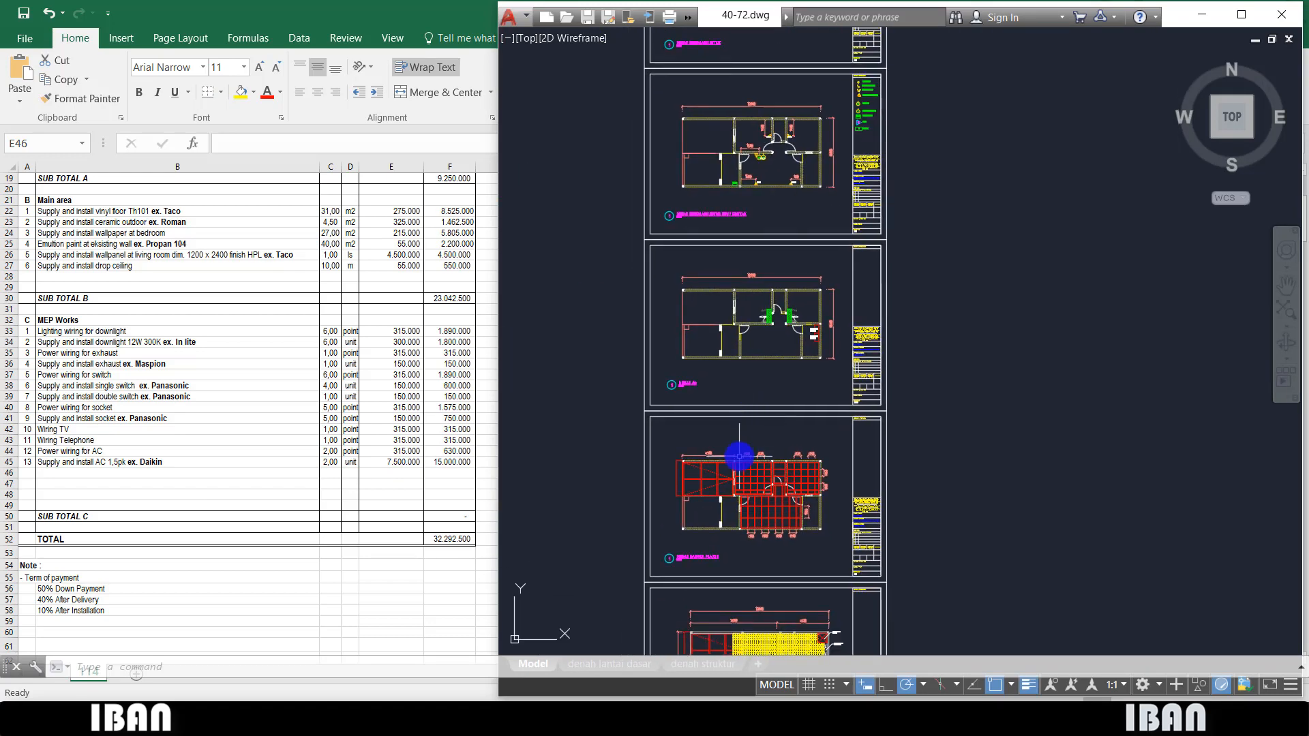
scroll(783, 341, "down", 2)
scroll(782, 283, "up", 2)
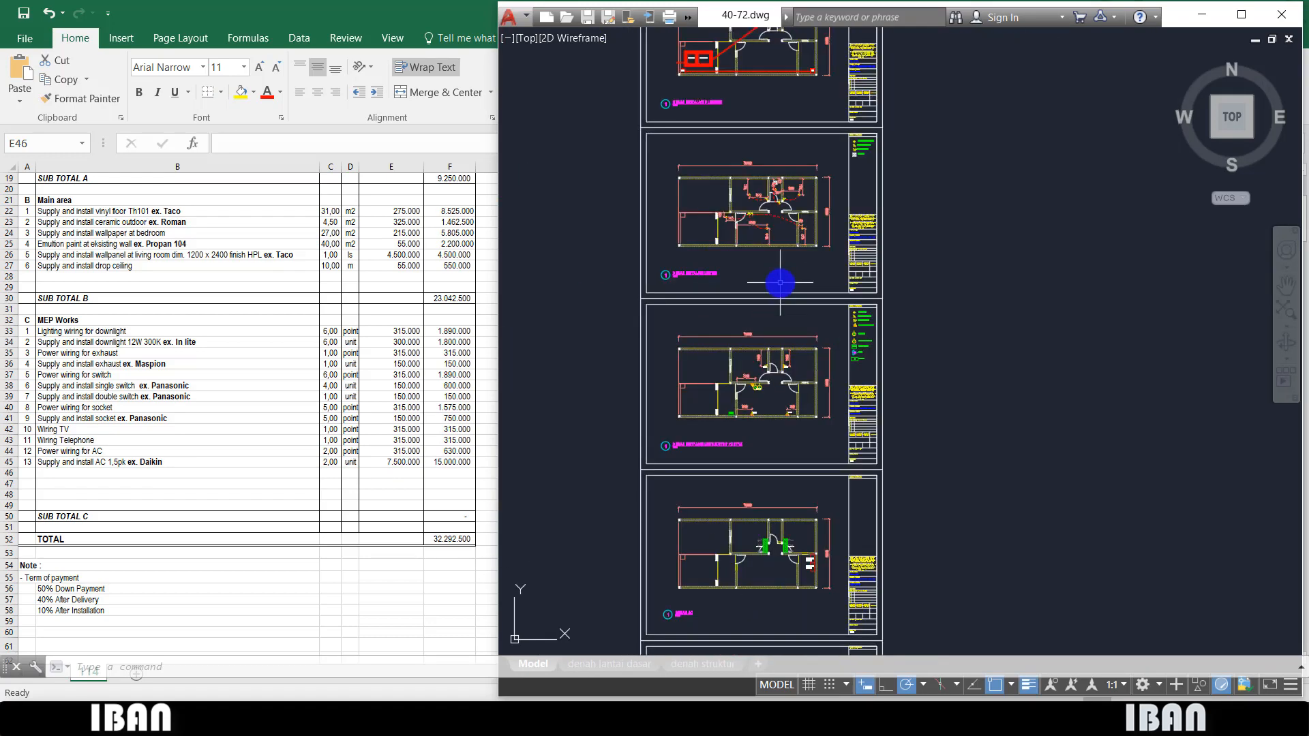
scroll(795, 211, "up", 5)
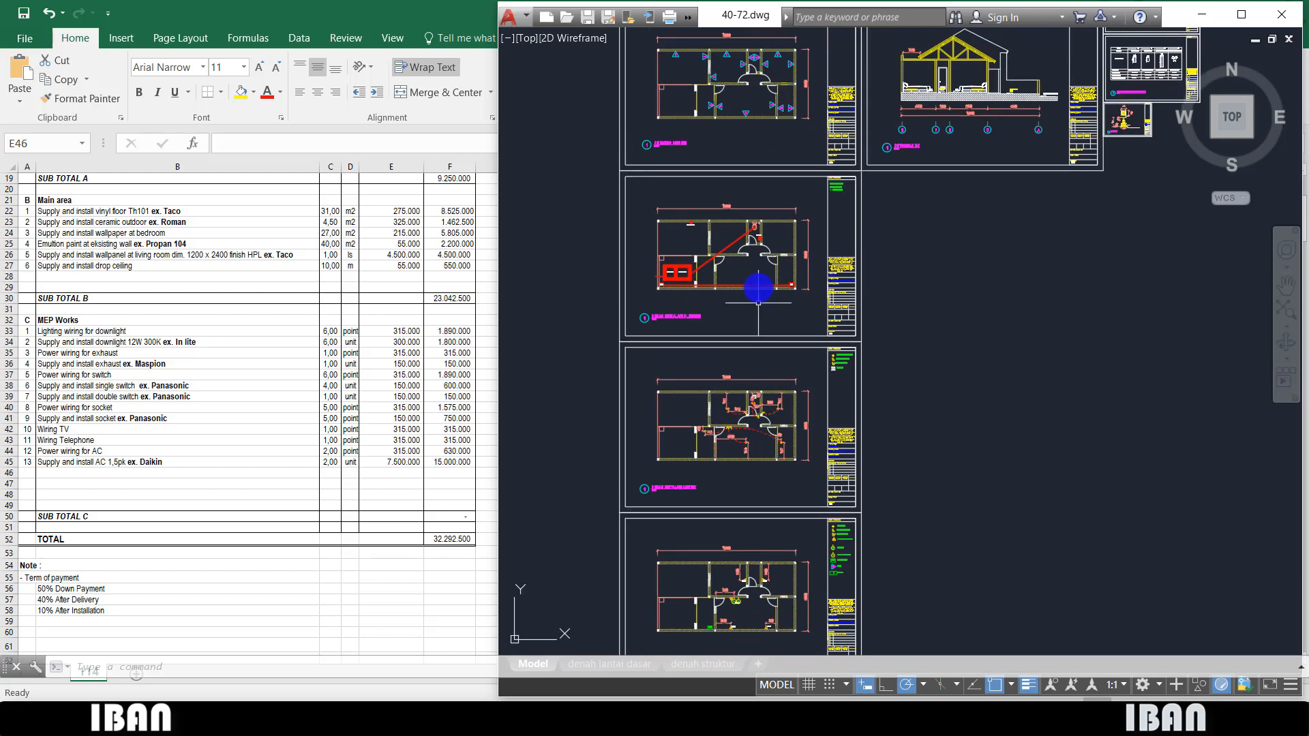
left_click_drag(736, 227, 866, 261)
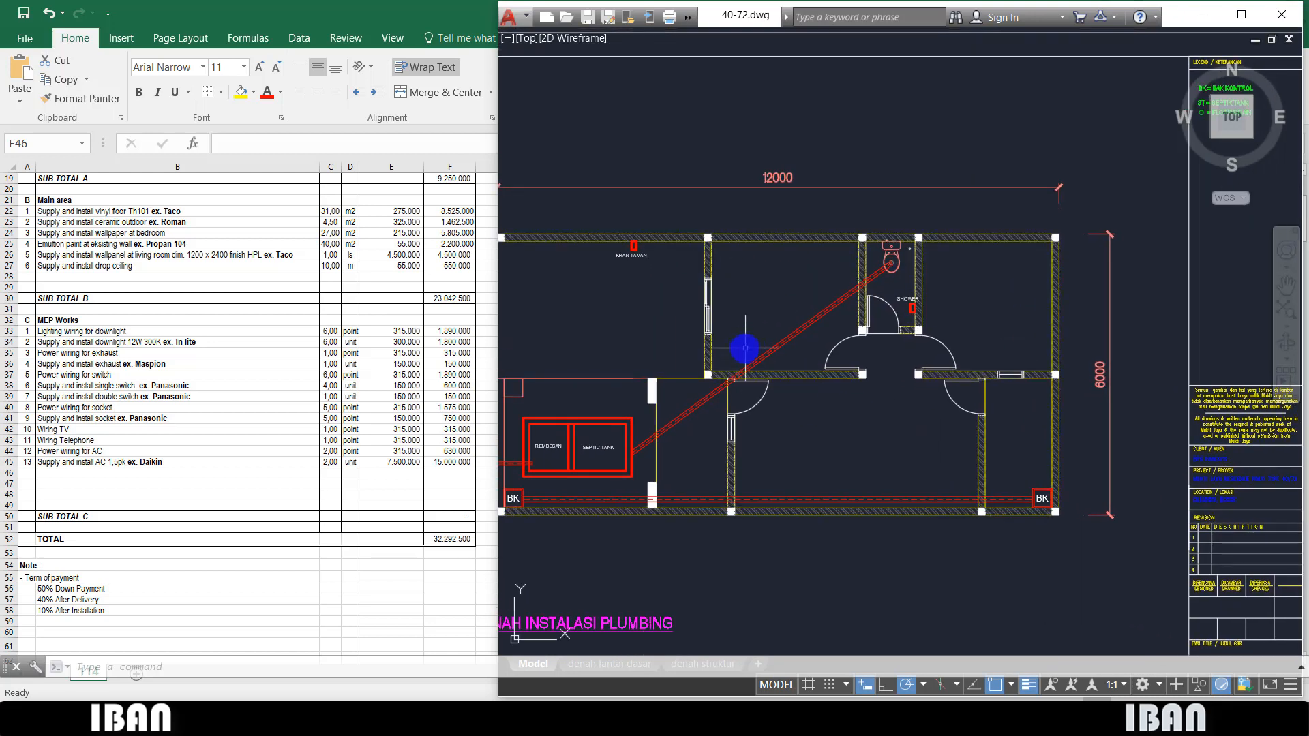
- Return to Excel and insert three blank rows below item 13 in the MEP Works
left_click(88, 492)
left_click_drag(11, 473, 11, 495)
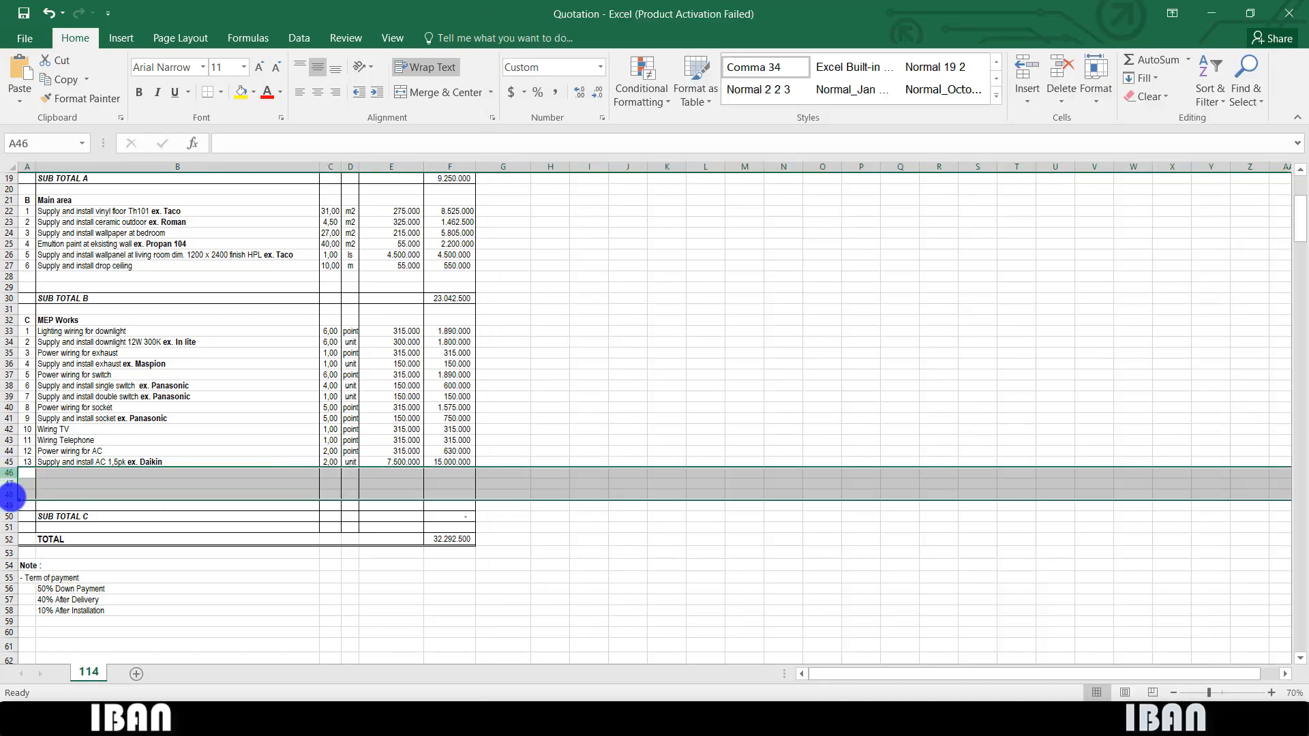
right_click(12, 495)
left_click(49, 362)
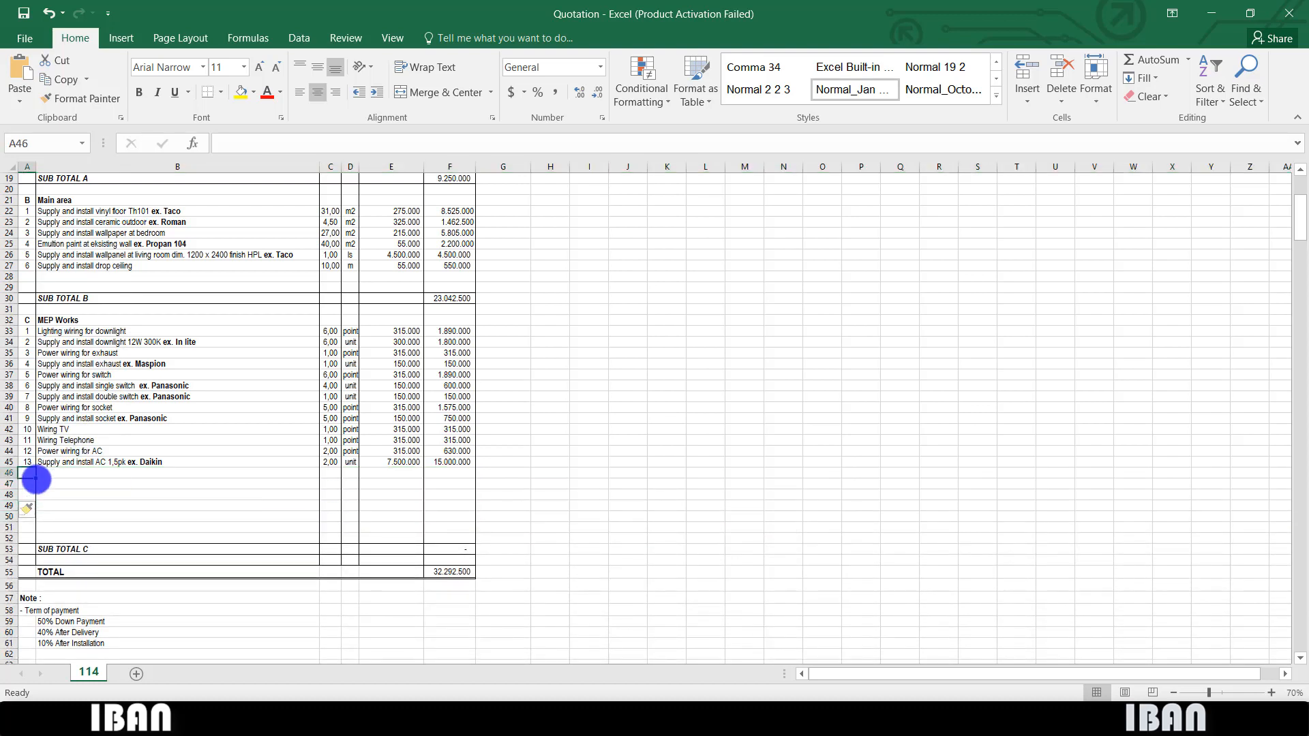
- Add item 14 "Supply and install water pipe for shower" below the AC supply item
left_click(54, 470)
left_click(54, 472)
type("Su")
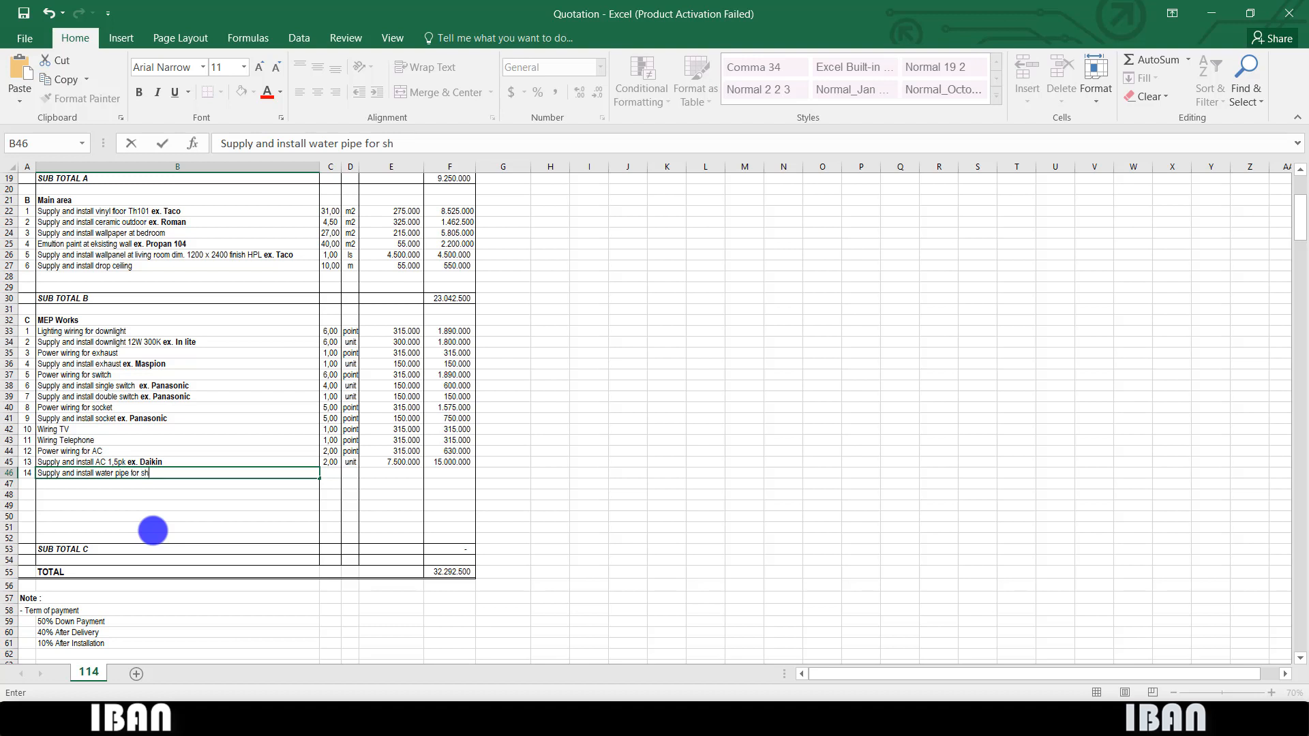
key("Tab")
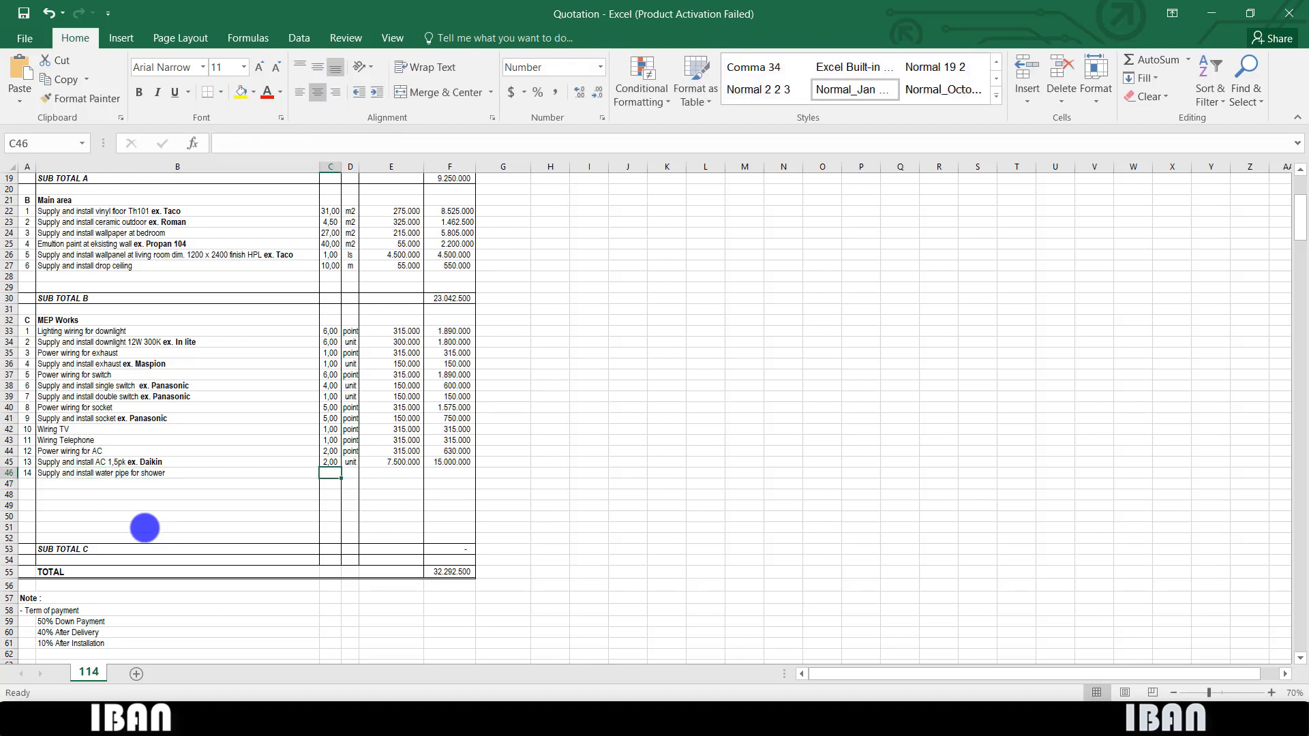
- Check the water points on the AutoCAD plumbing plan, then append ", jetwasher, kran taman" to item 14's description in Excel
left_click(668, 716)
scroll(859, 414, "down", 2)
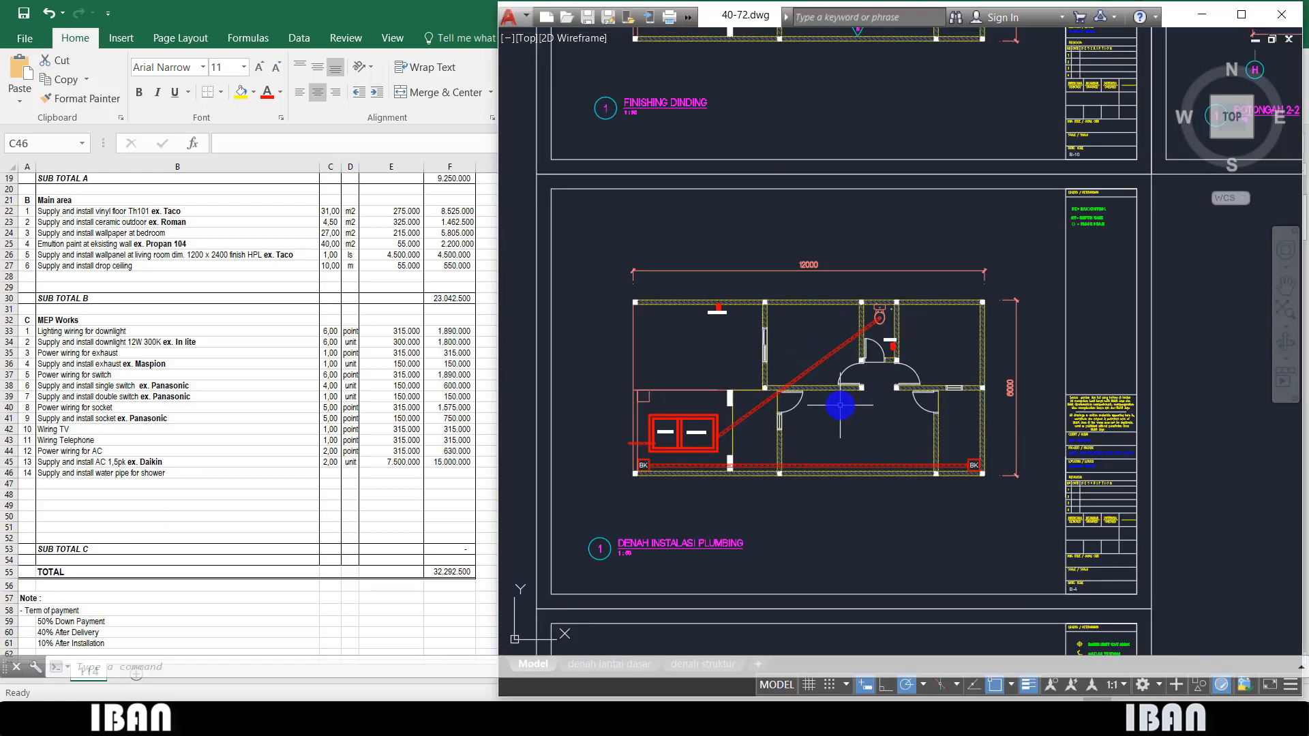
scroll(839, 409, "up", 2)
left_click_drag(794, 403, 855, 414)
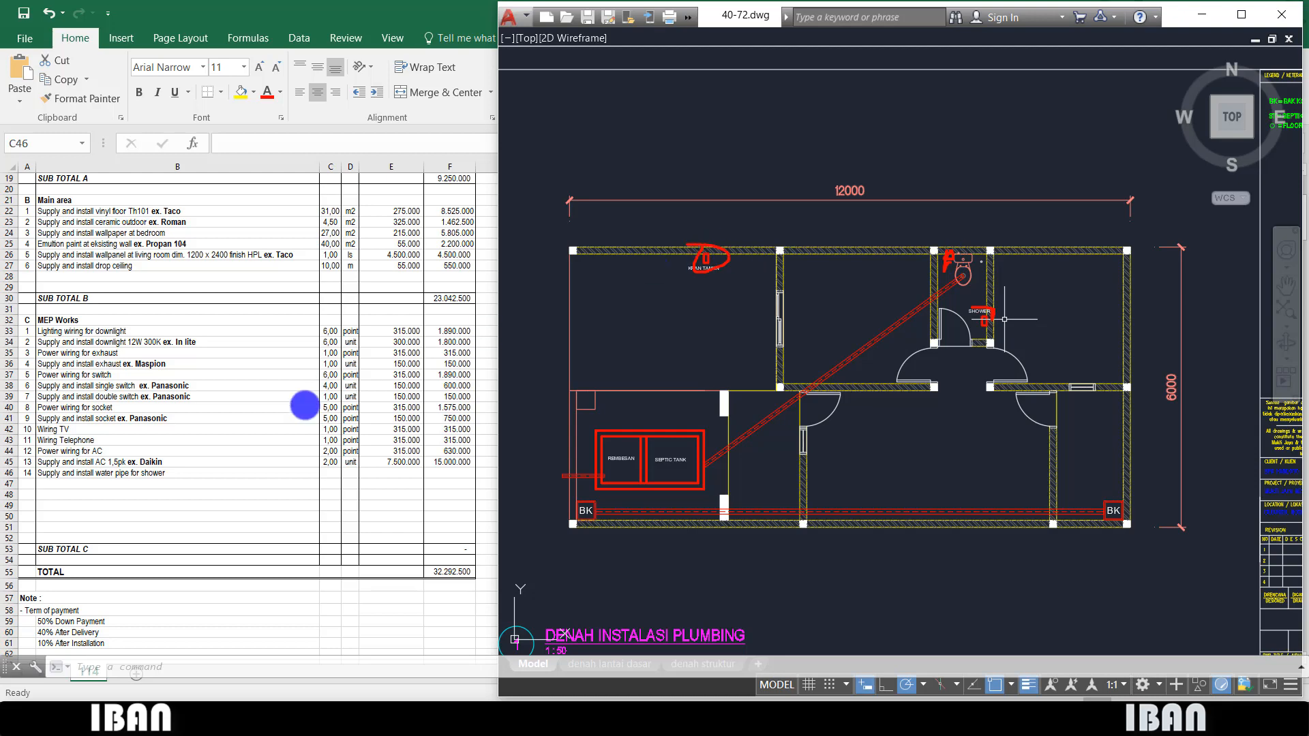
left_click(184, 470)
double_click(183, 471)
type(", jetwasher, kran taman")
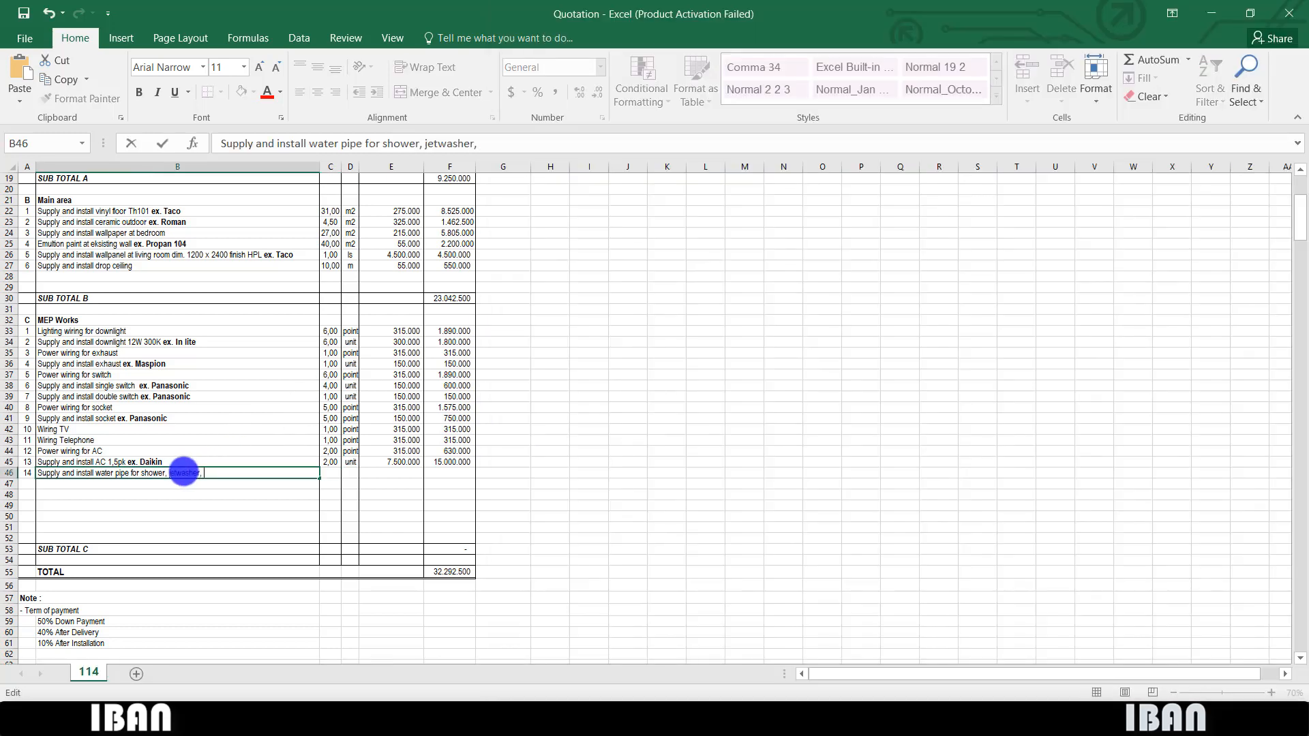
- Give the water pipe item a quantity of 1, the unit "ls" and a unit price of 2.000.000
key("Tab")
type("1")
key("Tab")
type("ls")
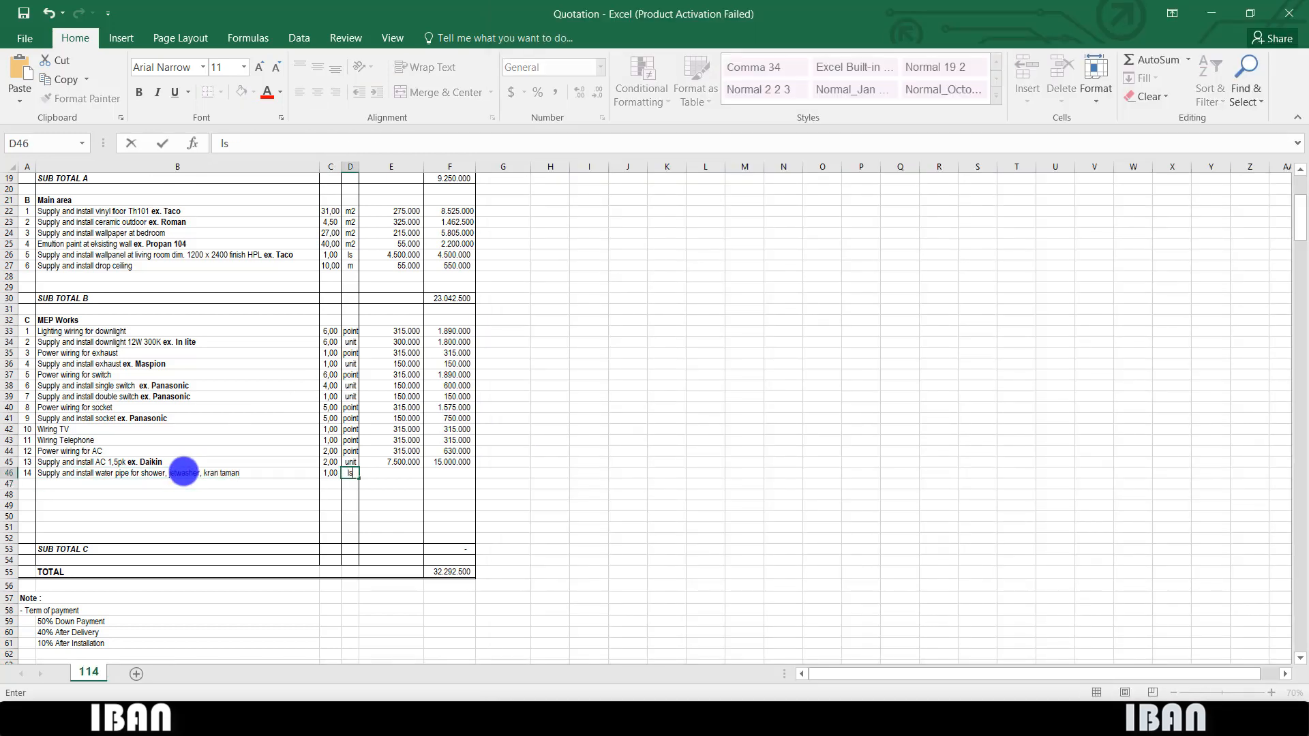
key("Tab")
type("2")
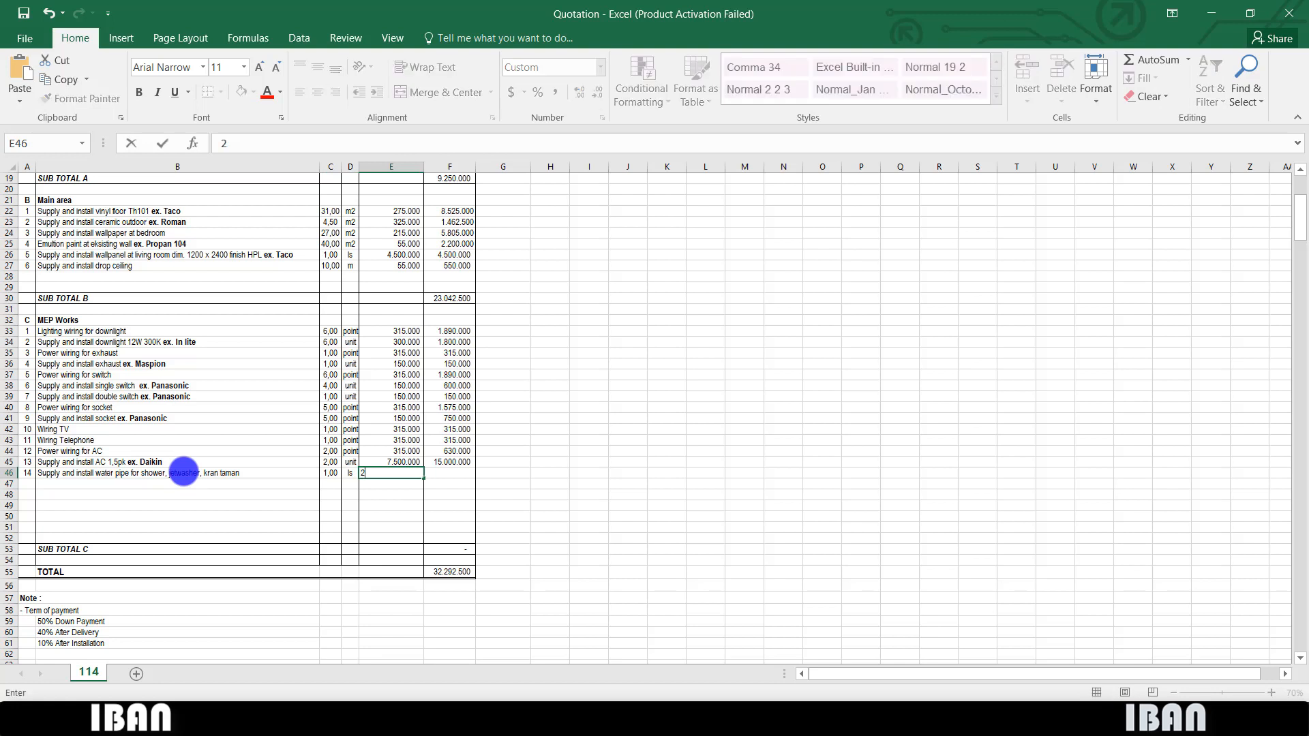
key("Return")
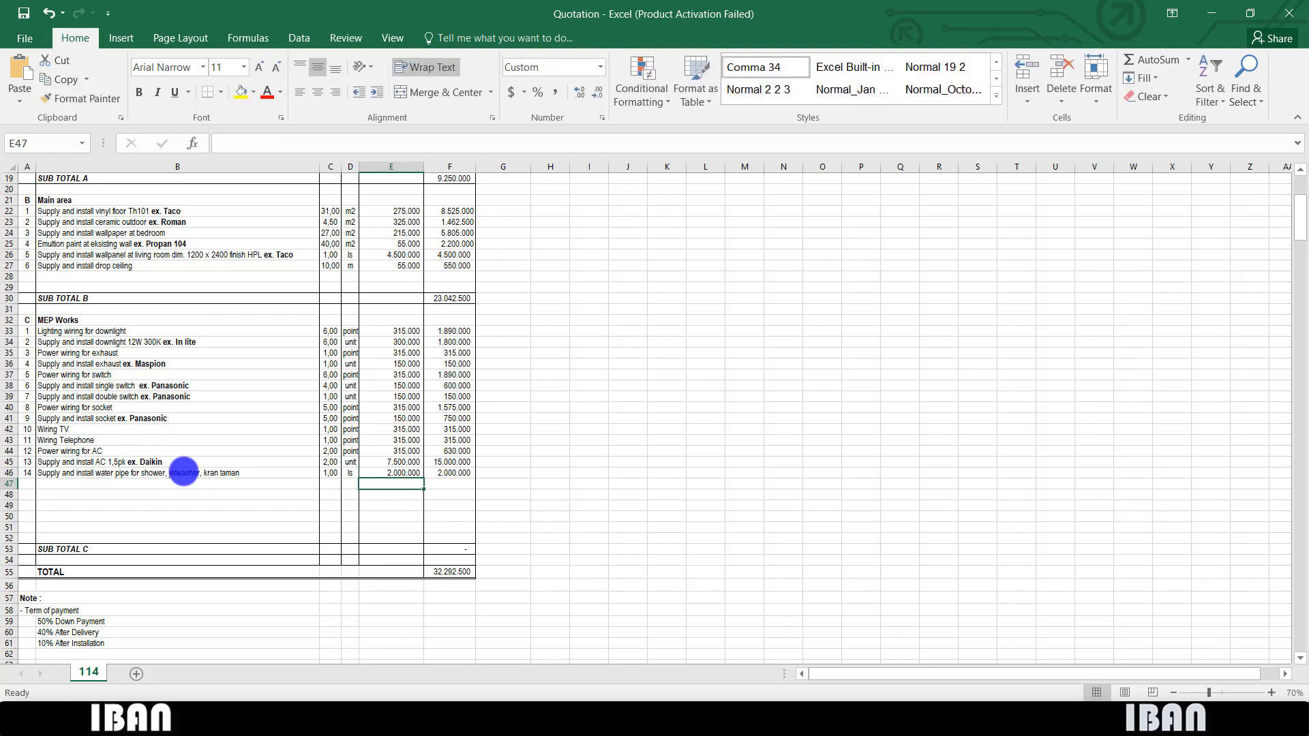
- Add item 15 "Supply and install drain pipe" below the water pipe item
left_click(30, 485)
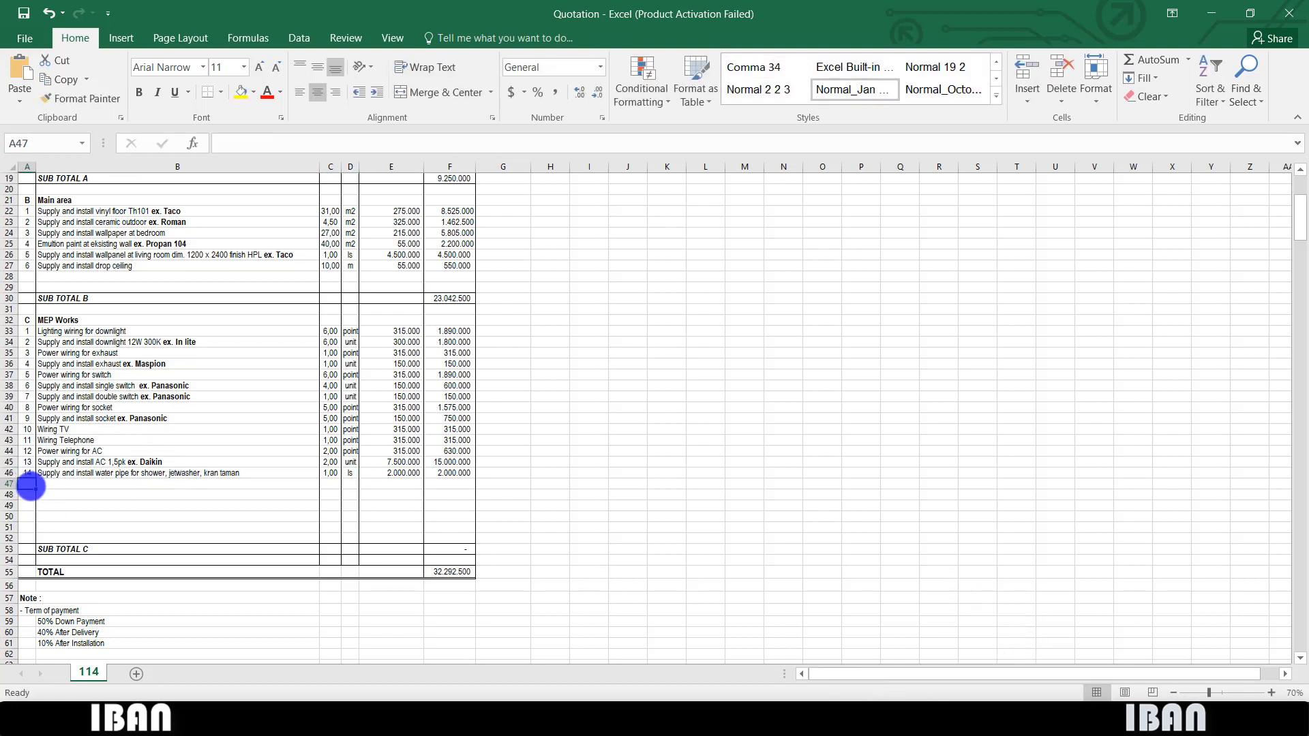
type("15")
key("Tab")
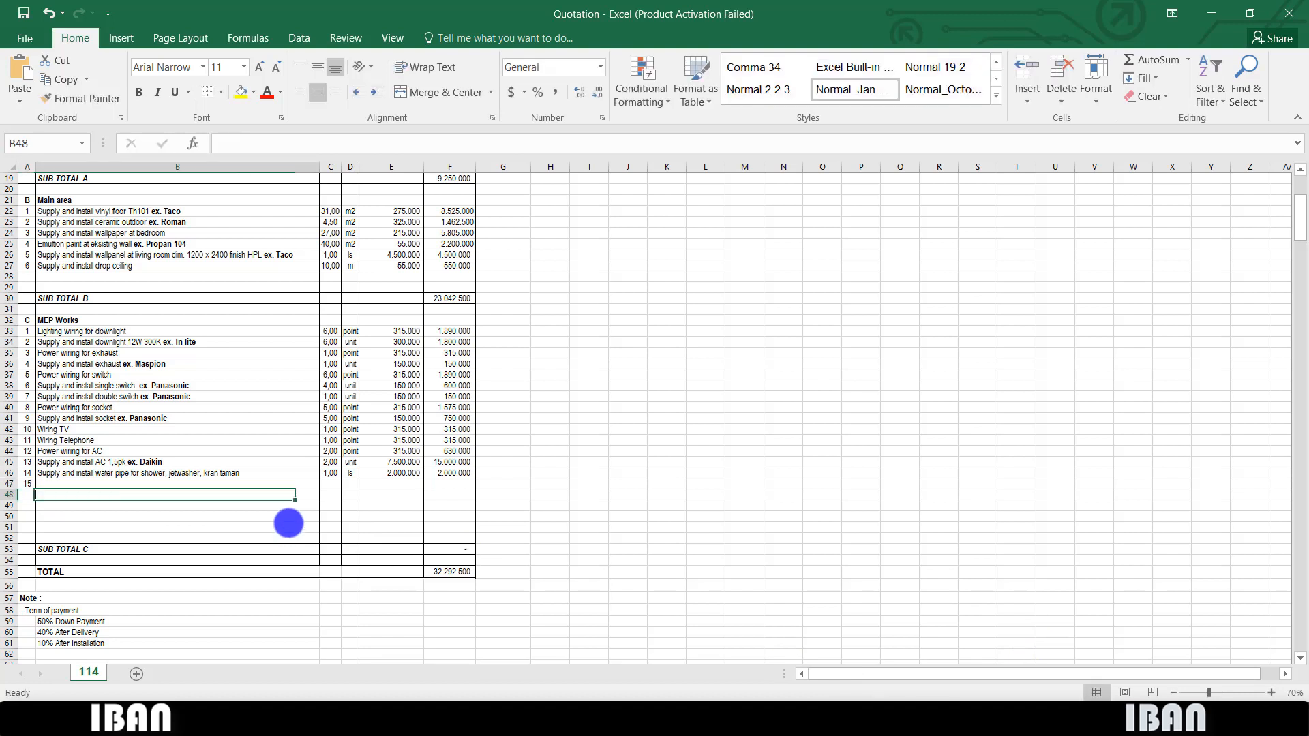
type("Supply and i")
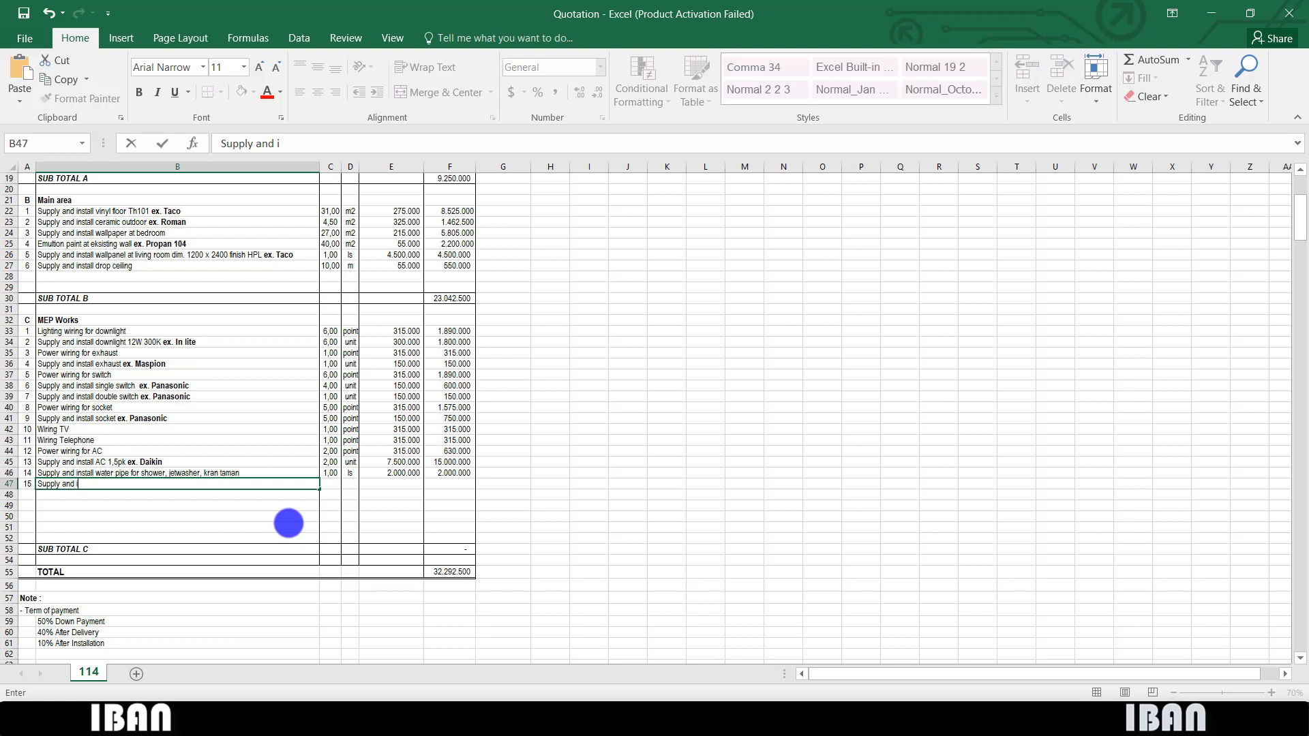
type("nstall drain pipe")
key("Return")
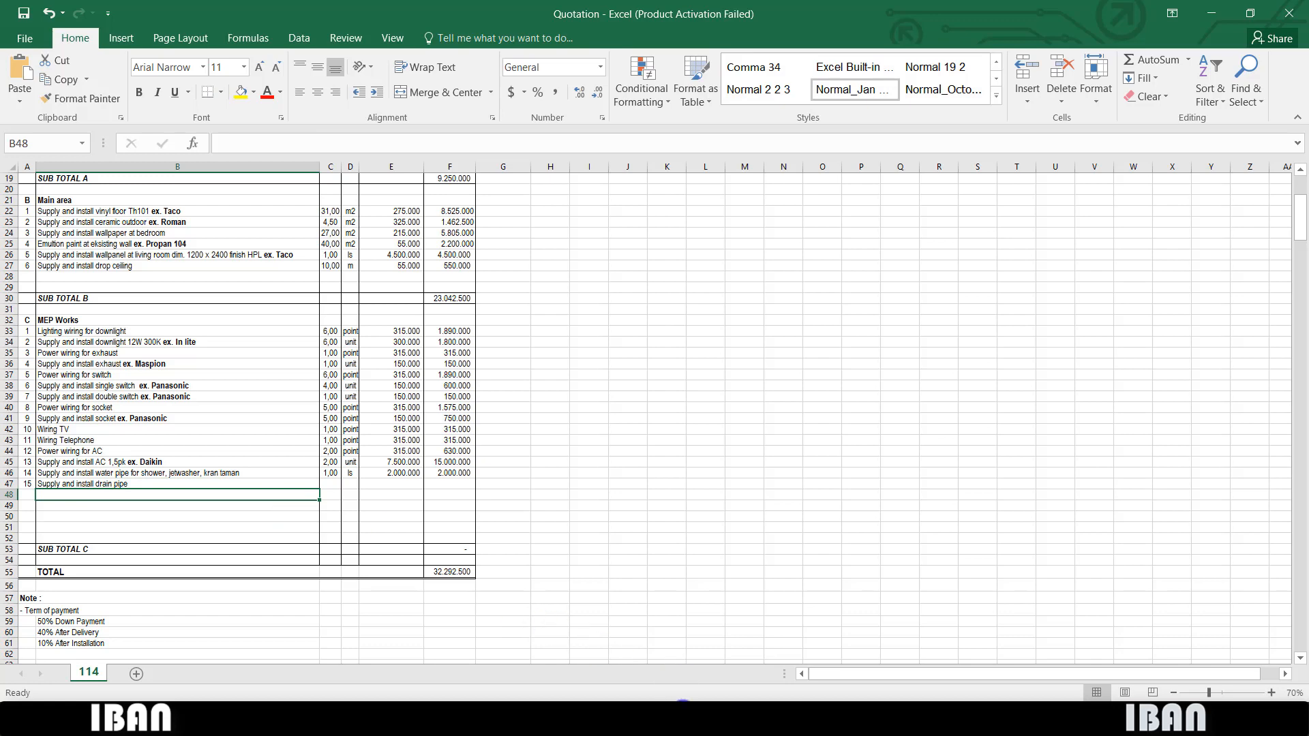
- Check the drain points on the AutoCAD plumbing plan, then append "grey (bathroom + backyard)" to item 15's description in Excel
left_click(716, 720)
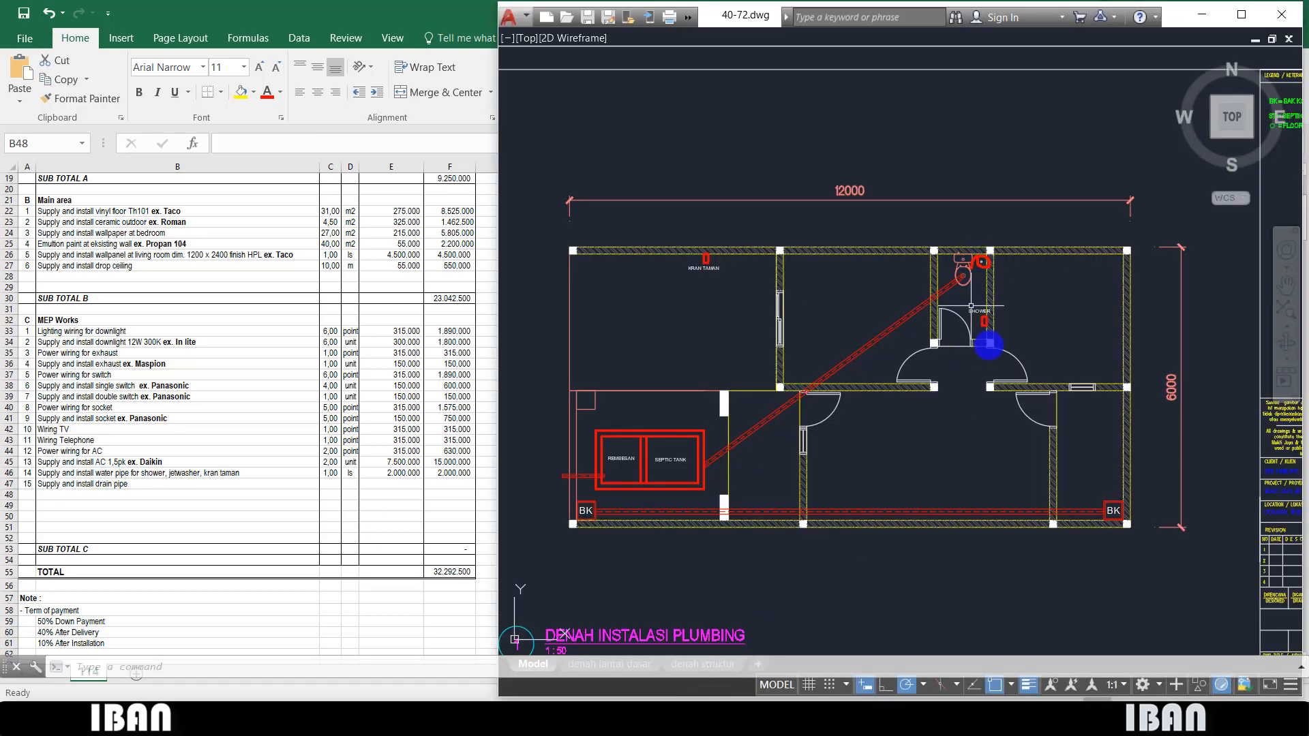
left_click_drag(965, 285, 953, 280)
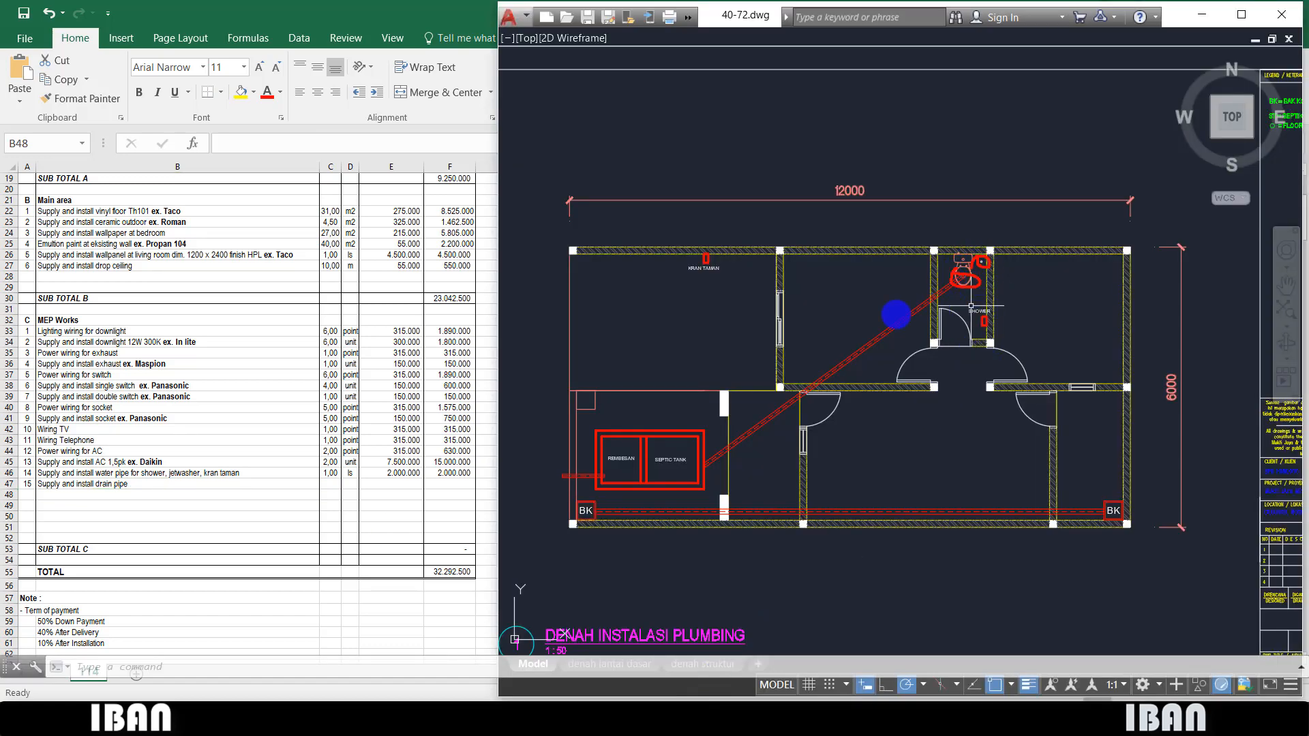
mouse_move(1124, 520)
left_mouse_down()
mouse_move(1106, 503)
mouse_move(1121, 502)
mouse_move(1114, 517)
left_mouse_up()
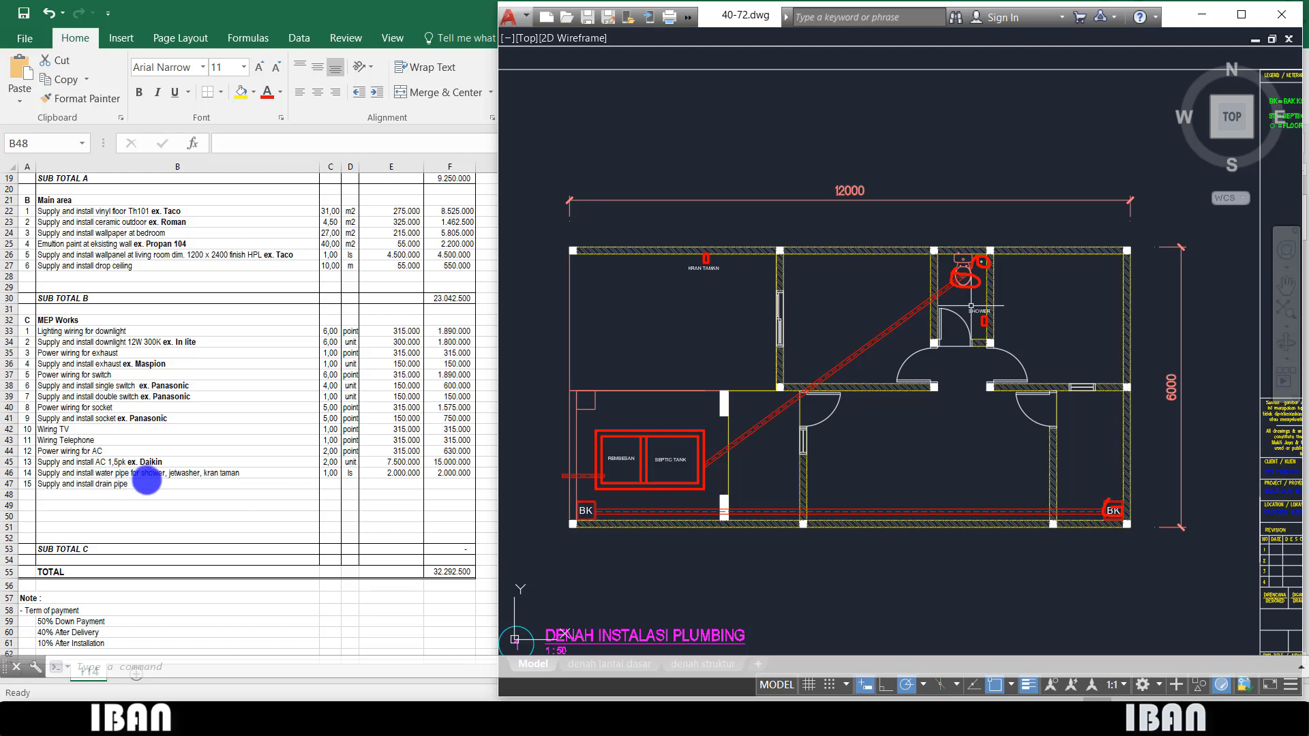
key("Escape")
left_click(136, 484)
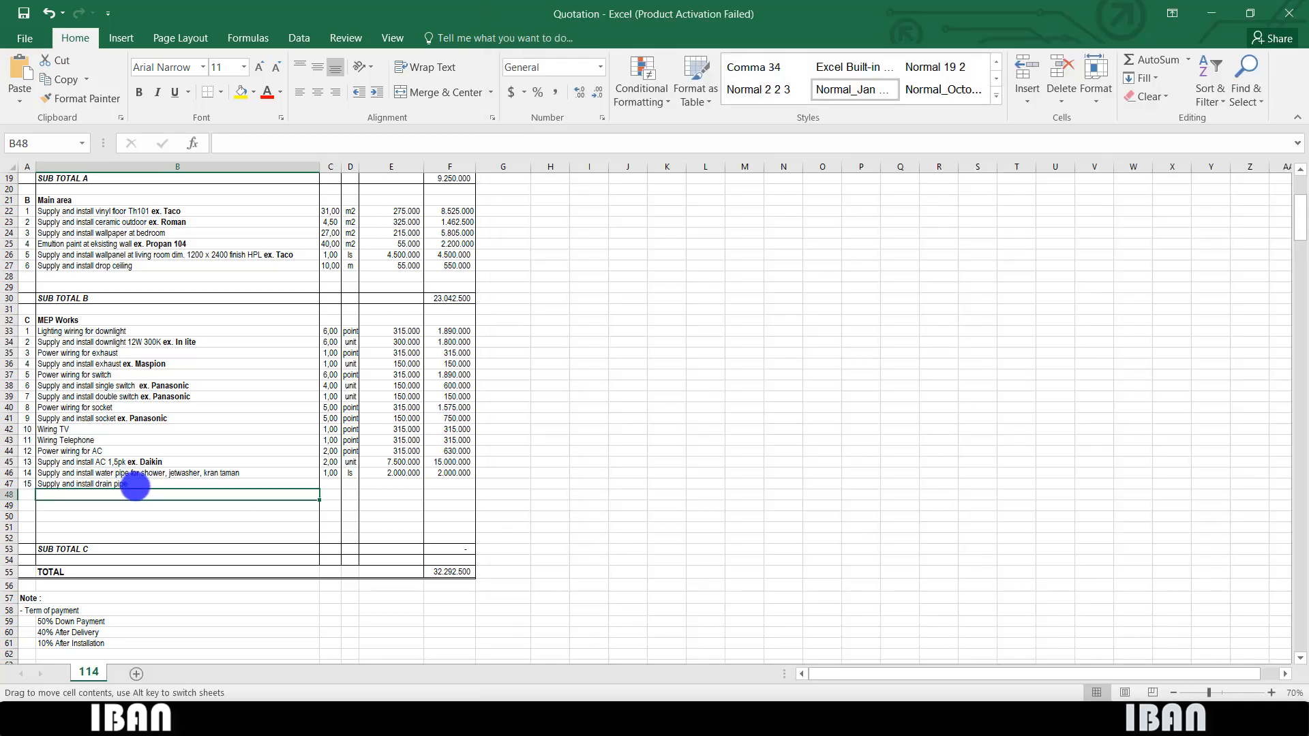
double_click(137, 484)
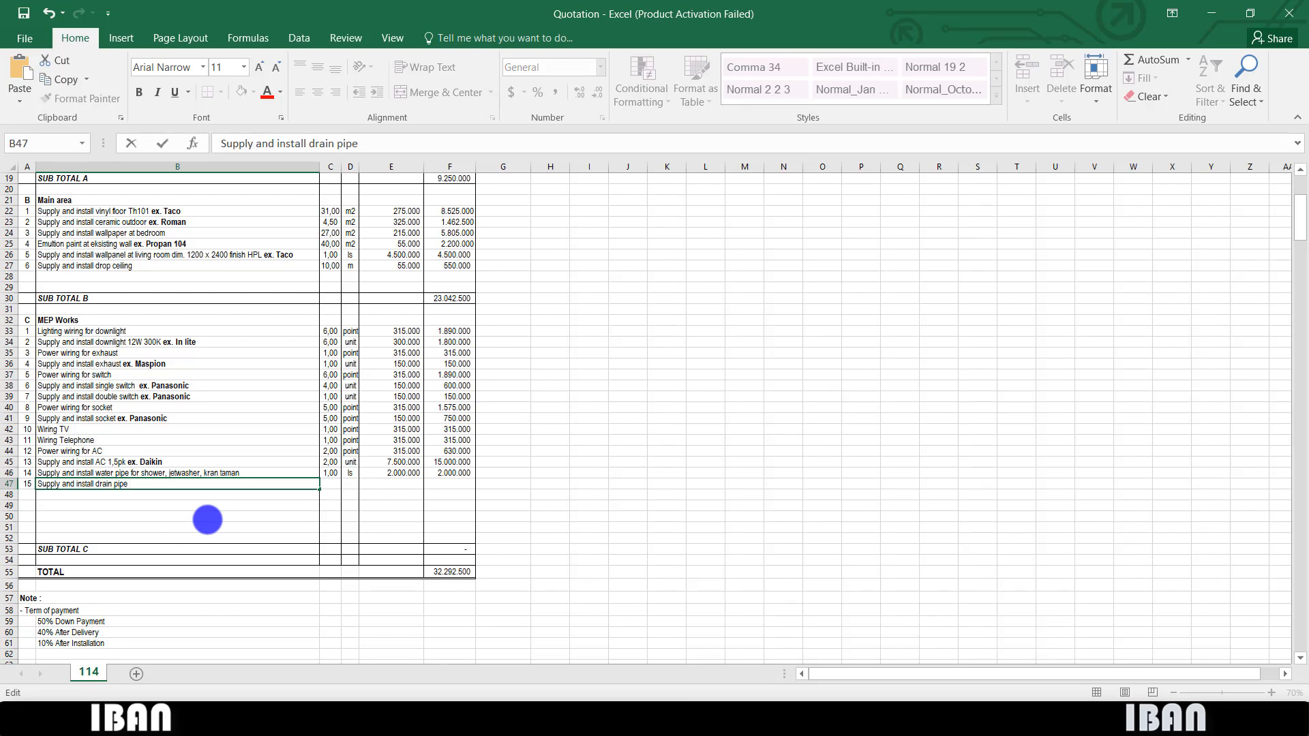
type("grey (bathroom + backyard")
- Give the grey drain pipe item a quantity of 1, the unit "ls" and a unit price of 2.000.000
key("Tab")
type("1")
key("Right")
type("ls")
key("Right")
type("200000")
key("Return")
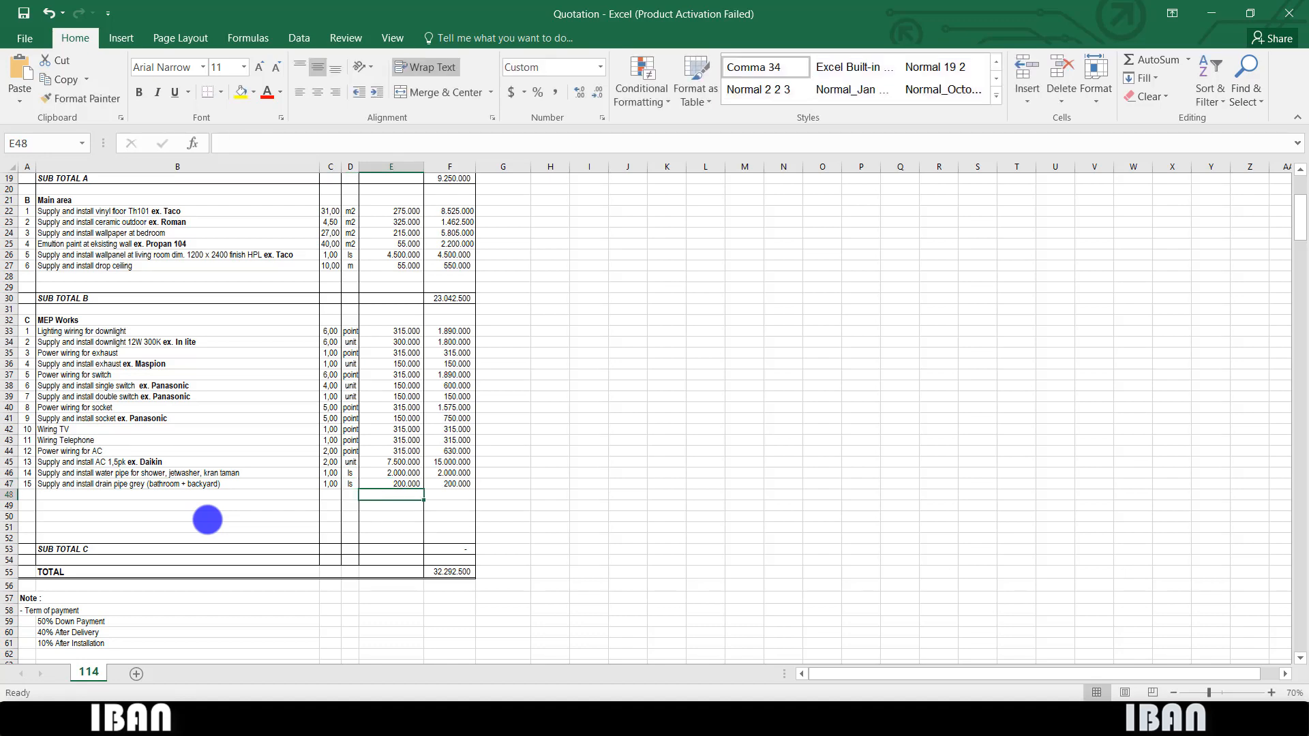
key("Up")
- Enter "Supply and install drain pipe black water" below item 15 and insert "water" after "grey" in item 15's description
type("upply and install drain pipe black water")
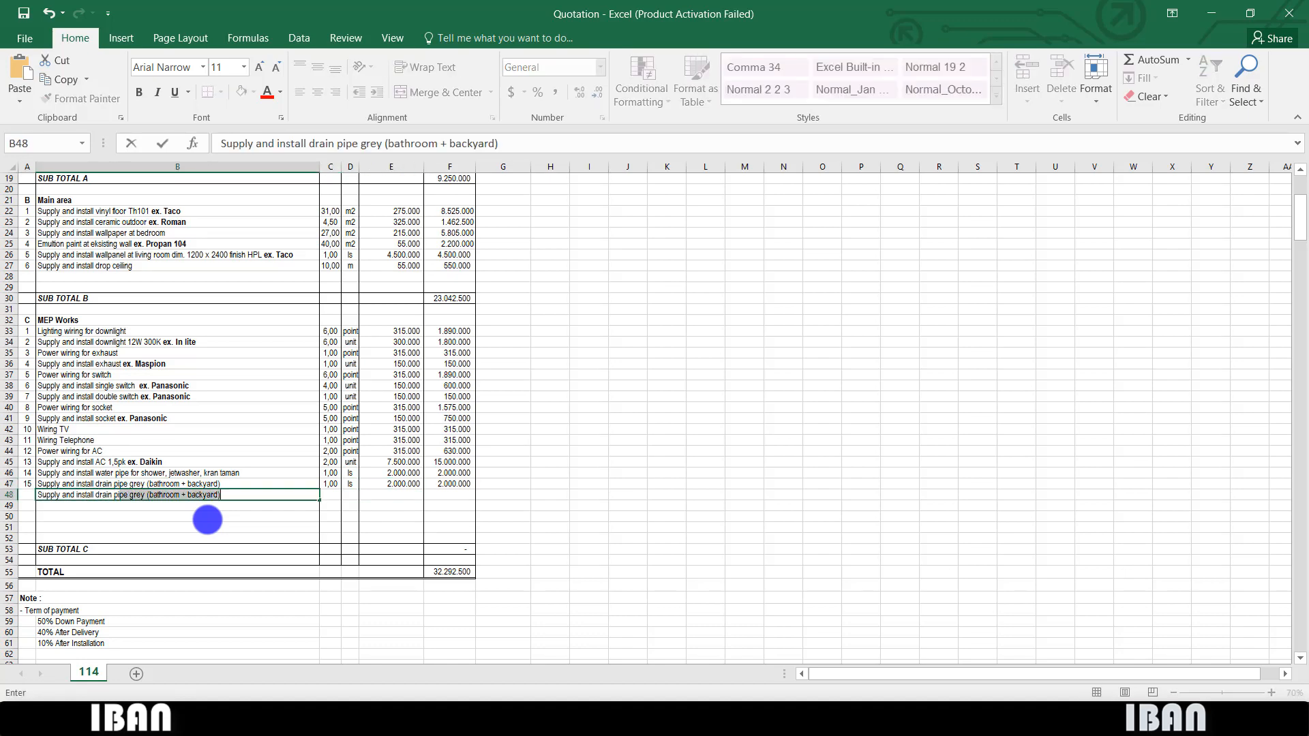
key("Return")
double_click(146, 483)
type("water")
- Append "(closet)" to the black water description and complete item 16 with quantity 1, unit "ls" and unit price 1.500.000
double_click(182, 495)
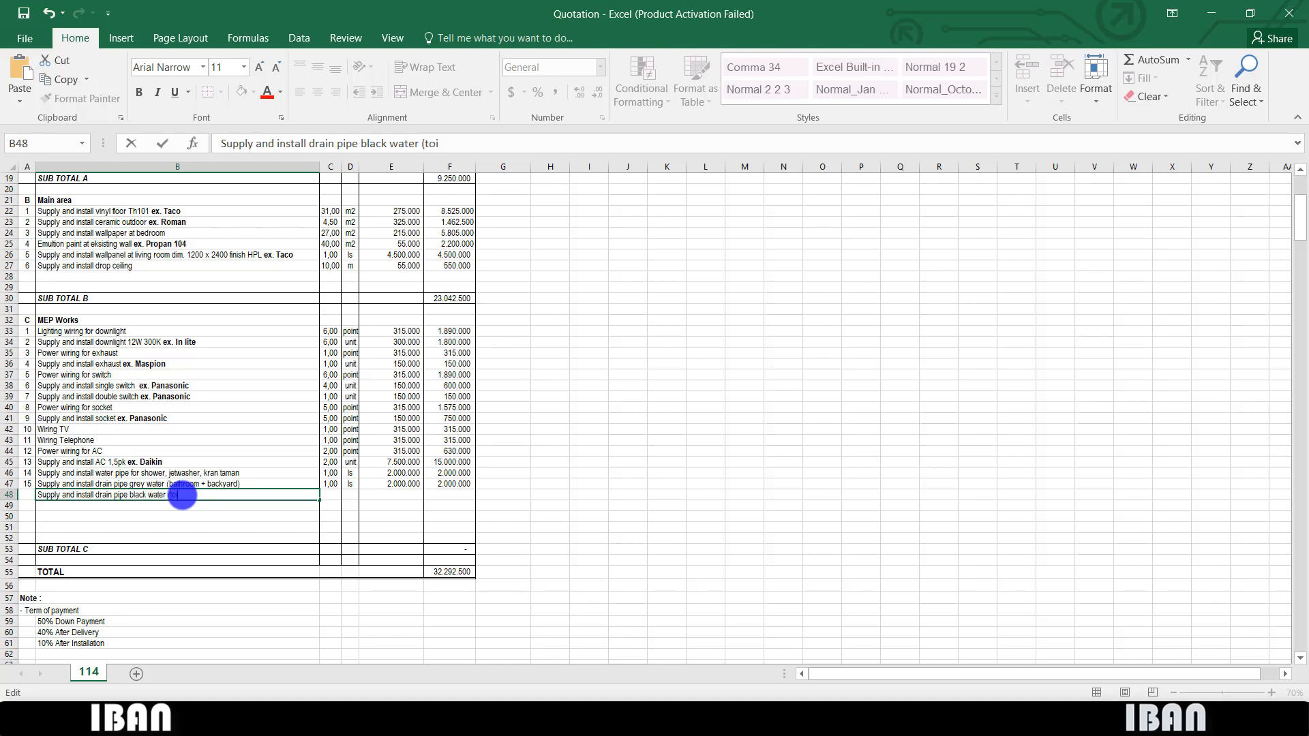
type("(t")
key("BackSpace")
type("closet)")
key("Return")
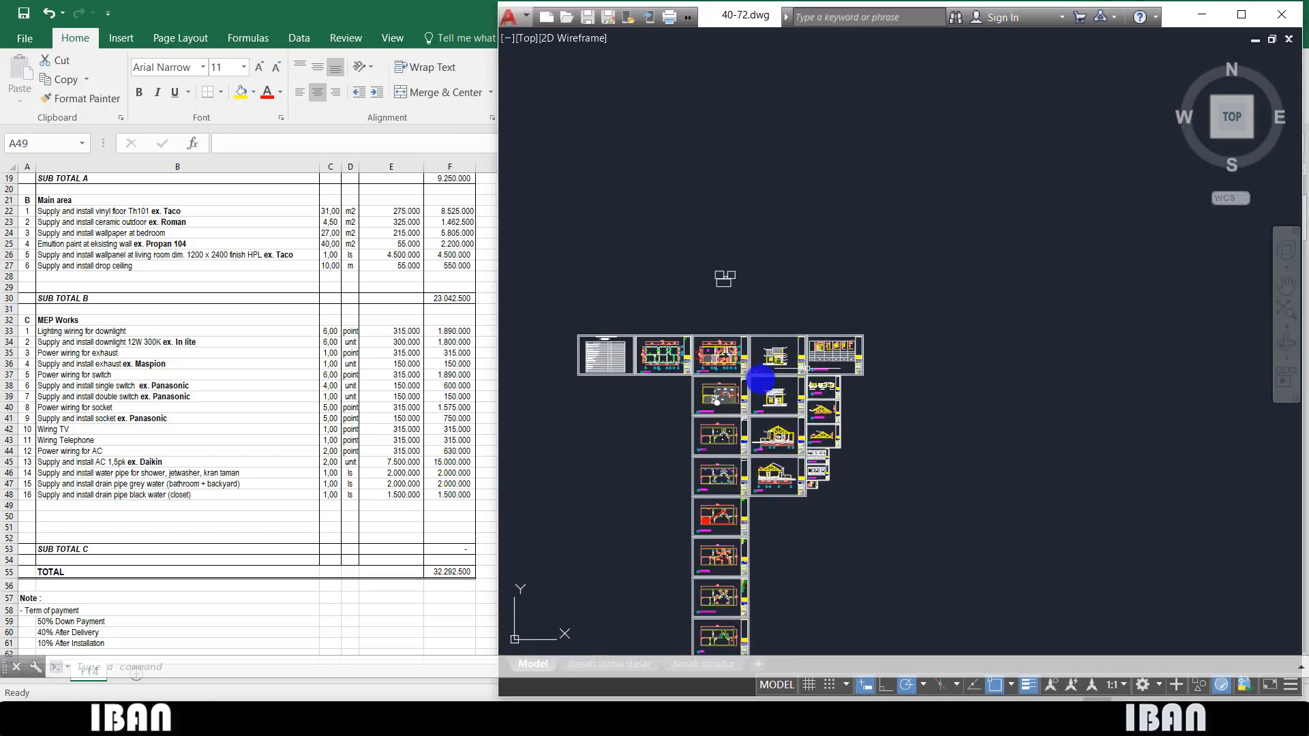
- Examine the furniture in the living room, bedrooms and toilet on the AutoCAD ground floor plan "DENAH LANTAI DASAR"
scroll(761, 380, "up", 6)
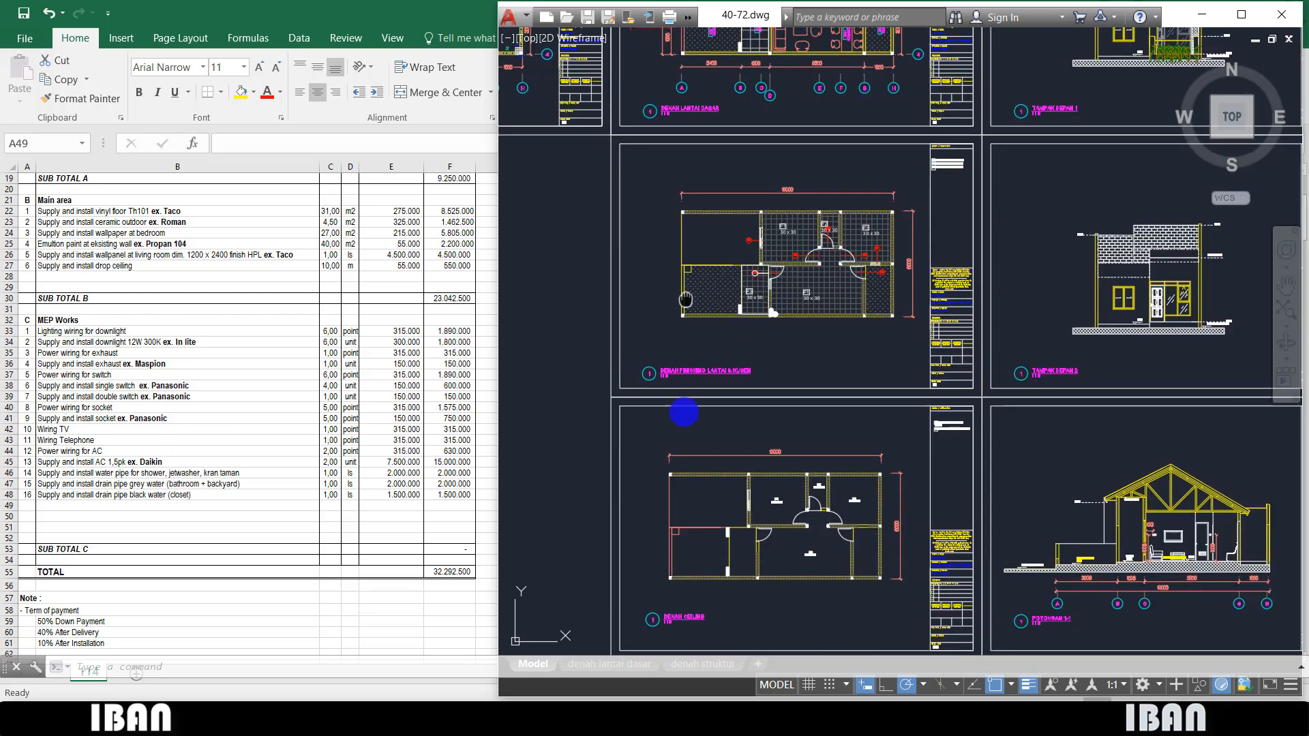
scroll(684, 409, "up", 8)
left_click_drag(786, 315, 781, 365)
left_click_drag(888, 424, 898, 418)
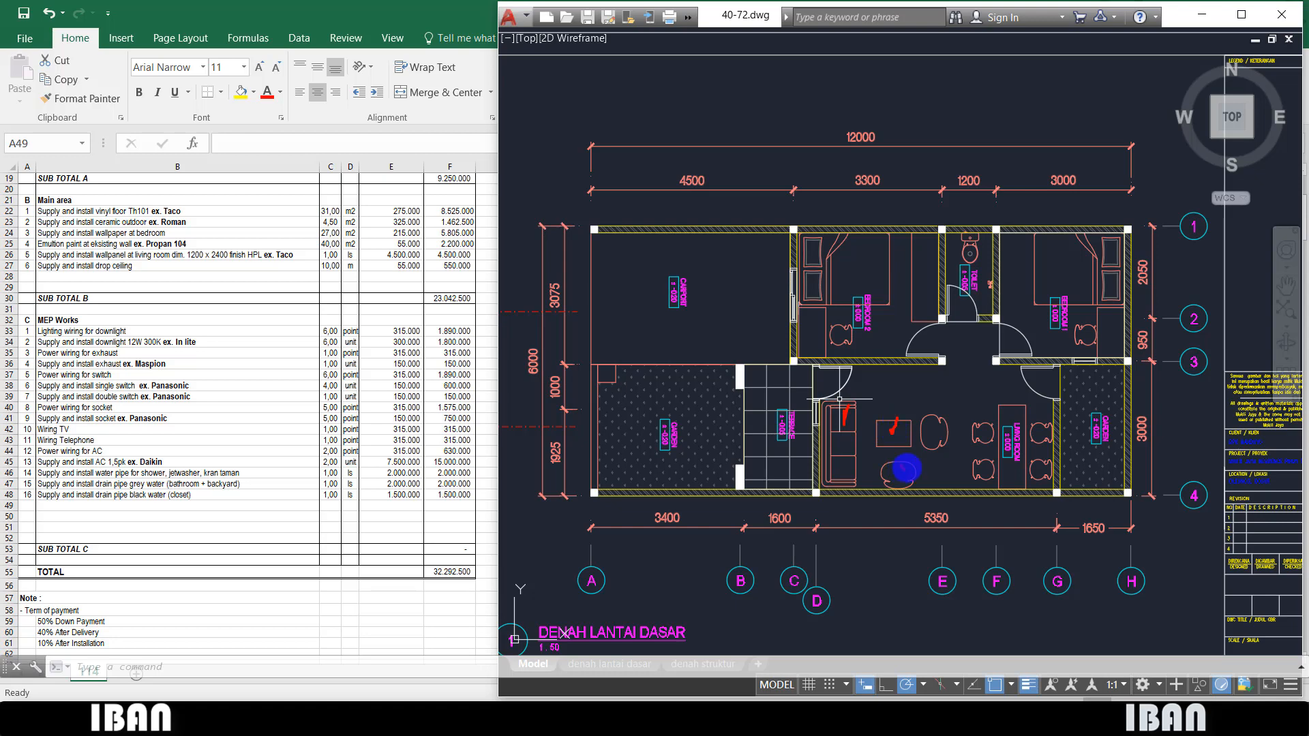
left_click_drag(899, 467, 908, 465)
left_click_drag(924, 432, 999, 431)
left_click_drag(979, 476, 1003, 453)
left_click_drag(1071, 296, 1079, 287)
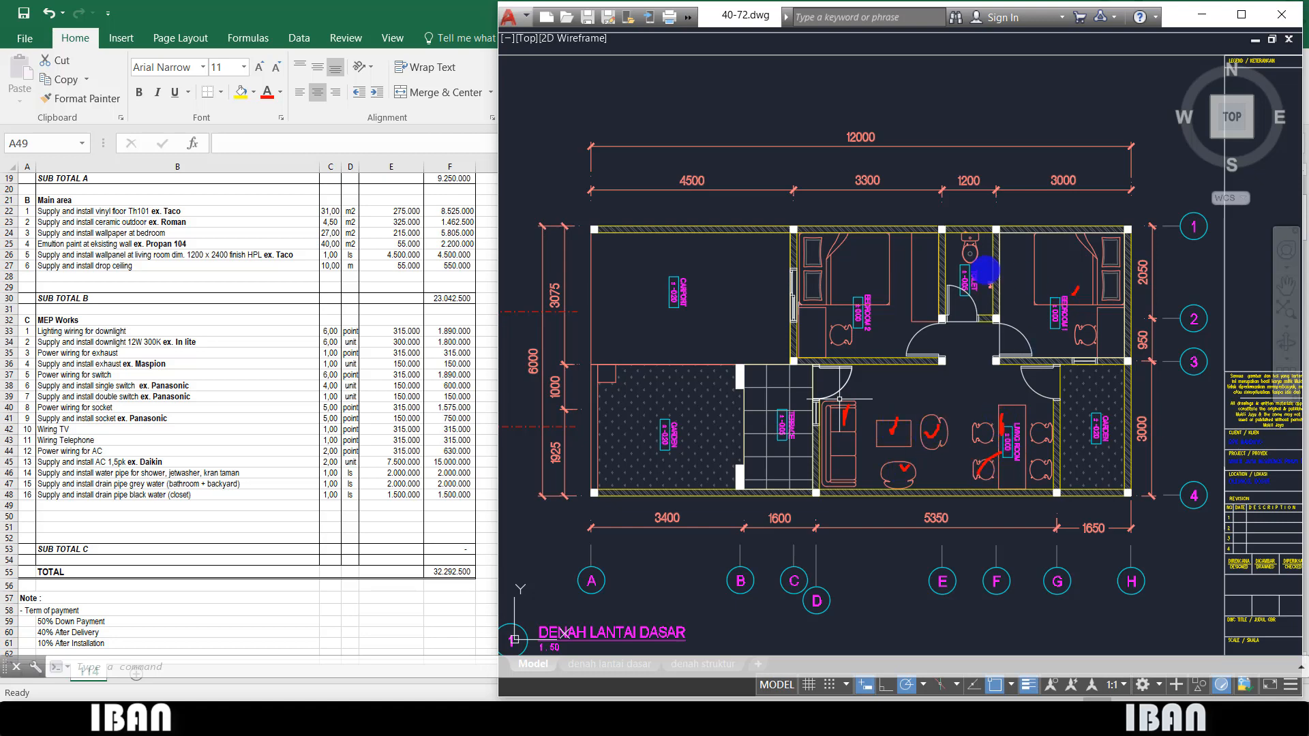
left_click_drag(968, 248, 972, 256)
left_click_drag(814, 266, 871, 274)
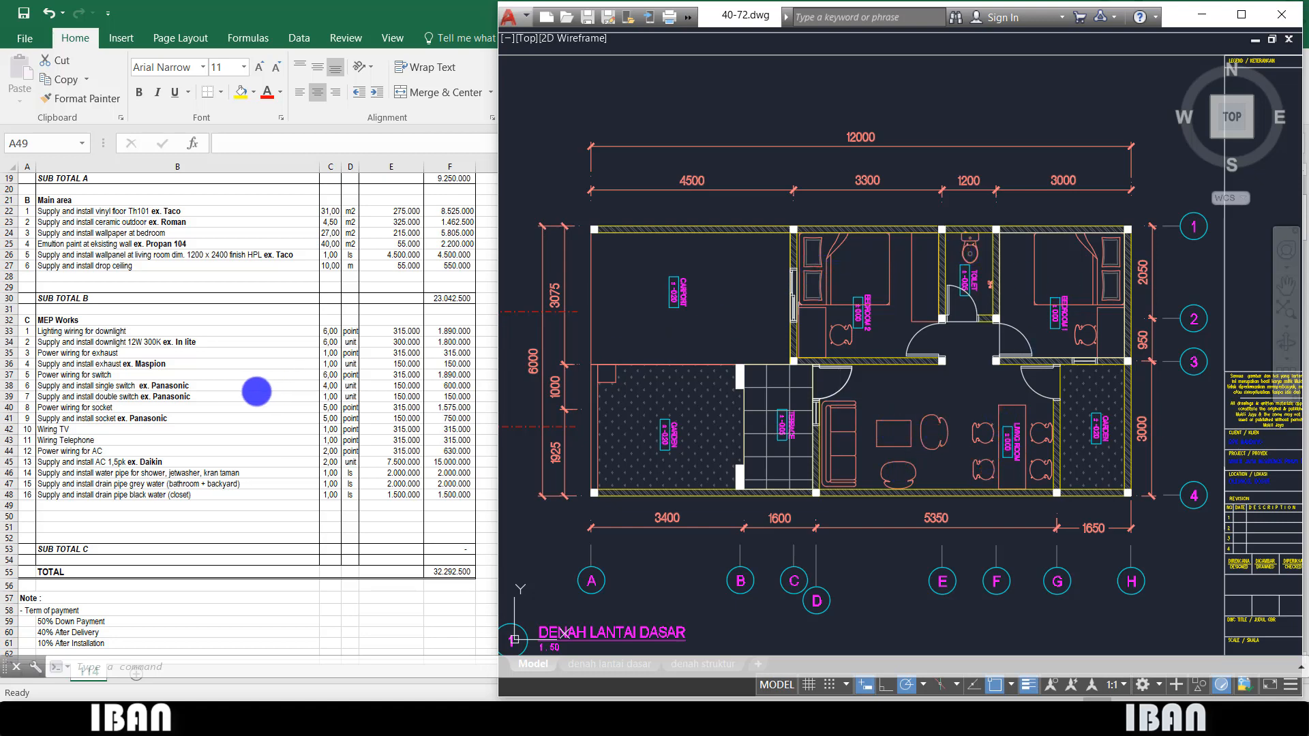
- Switch to Excel and add item 5 "Unloading + pemasangan furniture" to the PRELIMINARY section
left_click(257, 392)
scroll(9, 348, "up", 6)
left_click(27, 347)
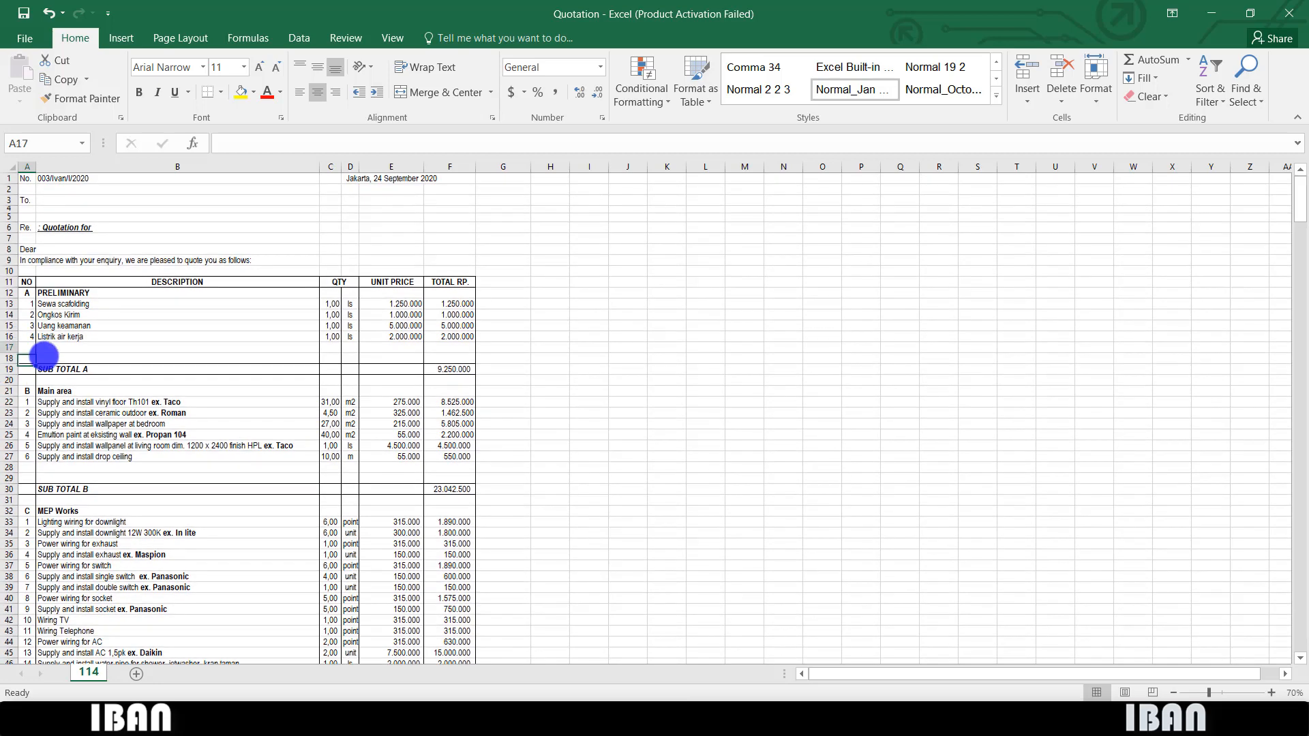
type("5")
key("Tab")
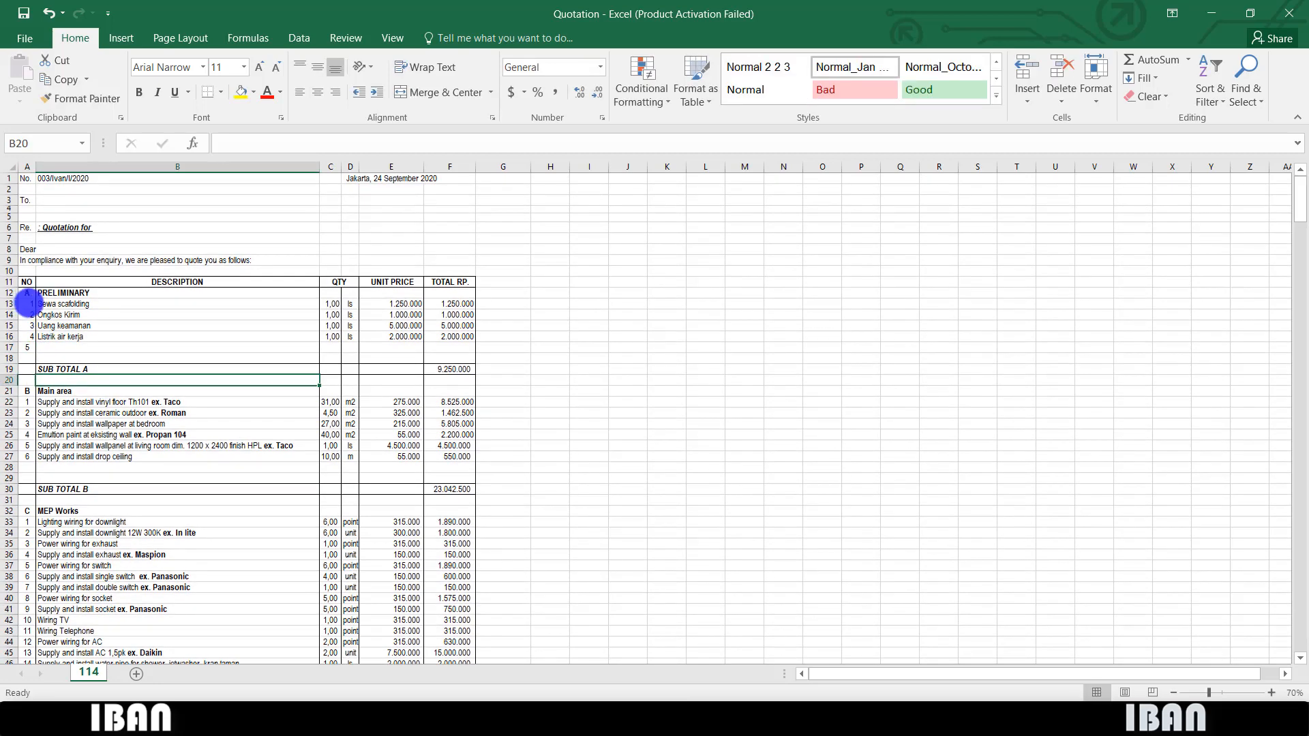
type("Unloading")
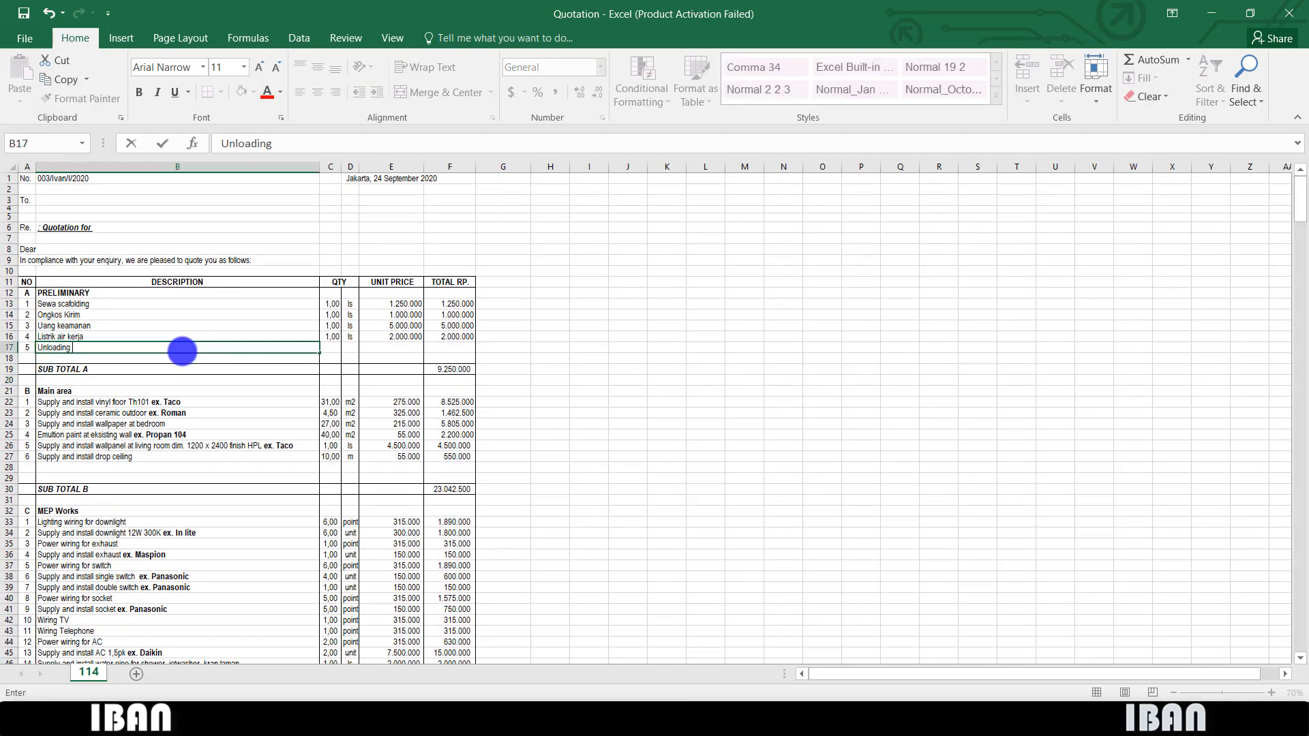
type(" + pemasnga")
key("BackSpace")
key("BackSpace")
type("angan furniture")
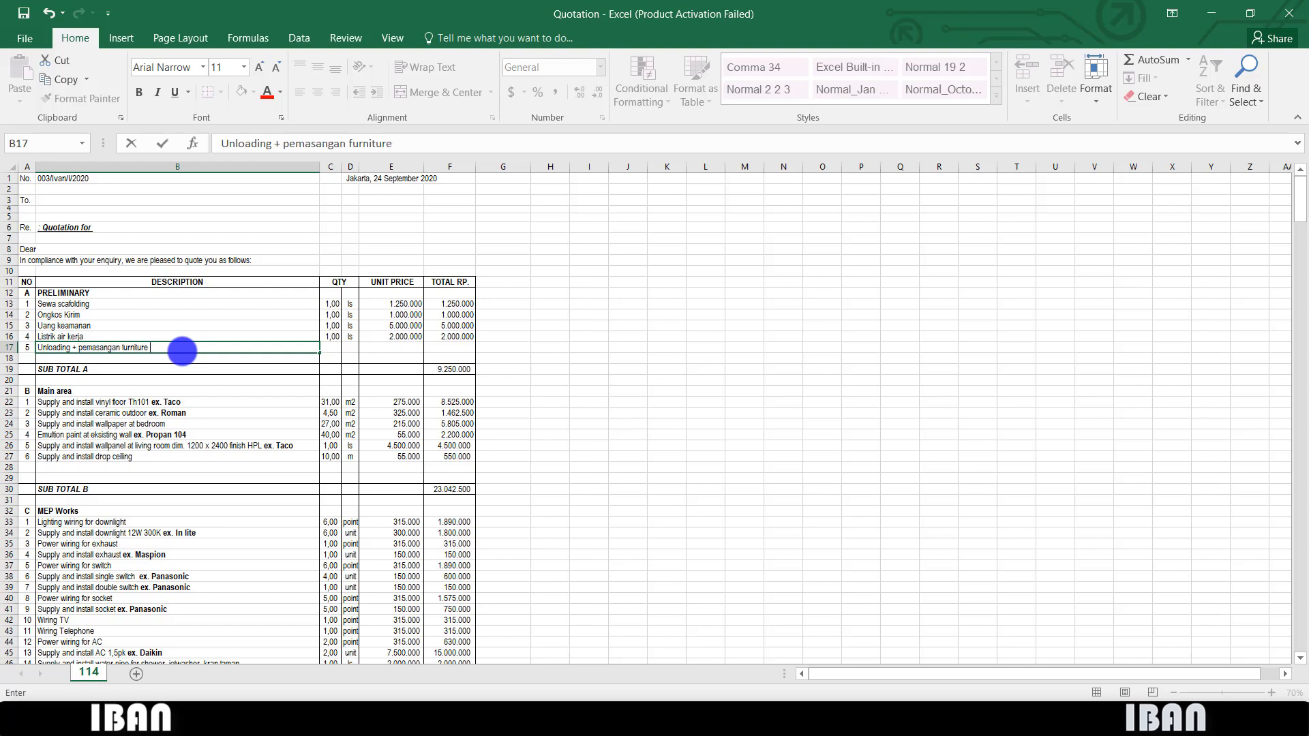
key("Return")
- Give the furniture unloading item a quantity of 1, the unit "ls" and a unit price of 3.500.000
key("Up")
key("Right")
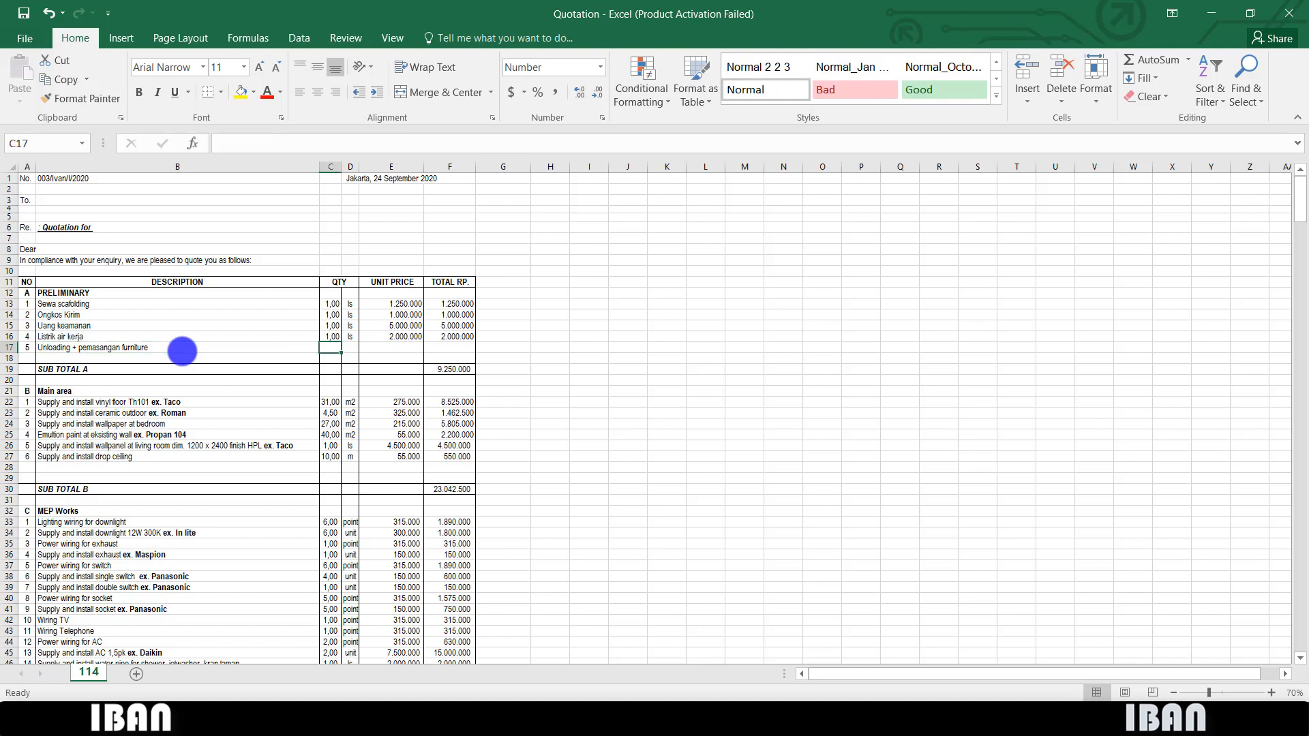
type("1ls")
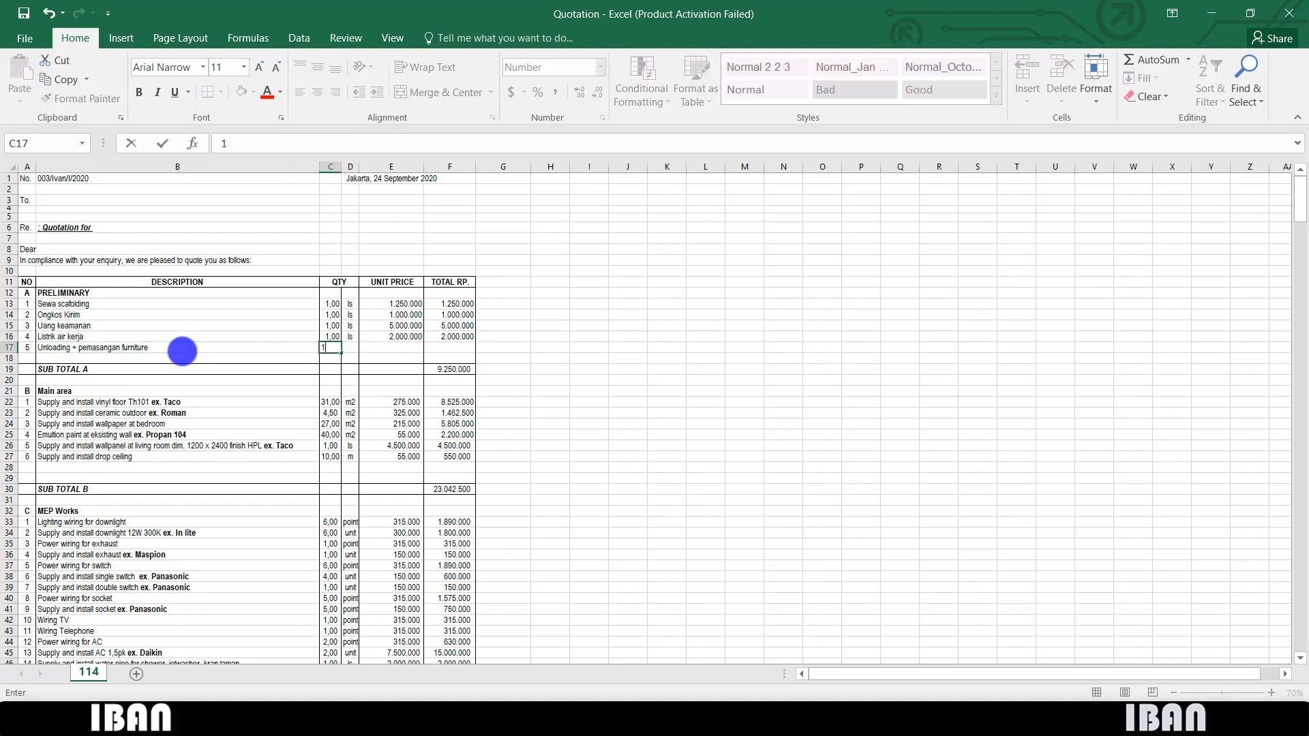
key("Tab")
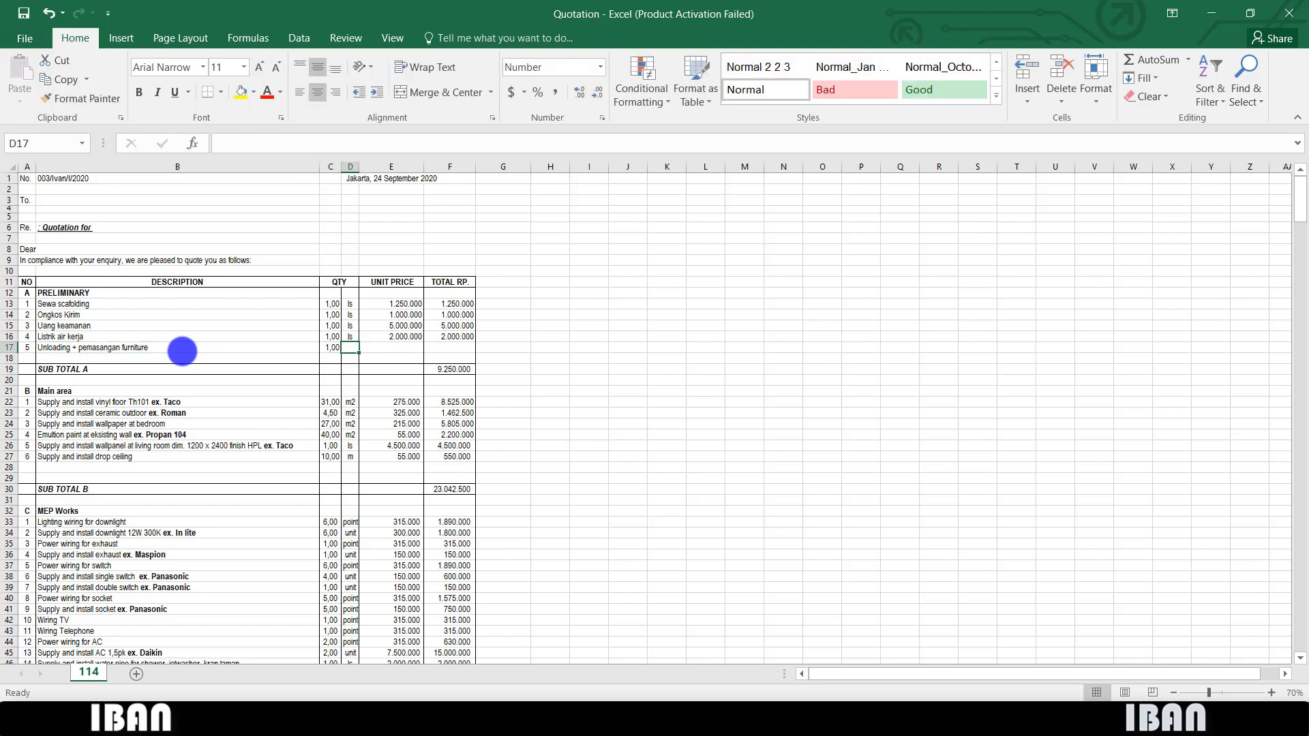
left_click(280, 349)
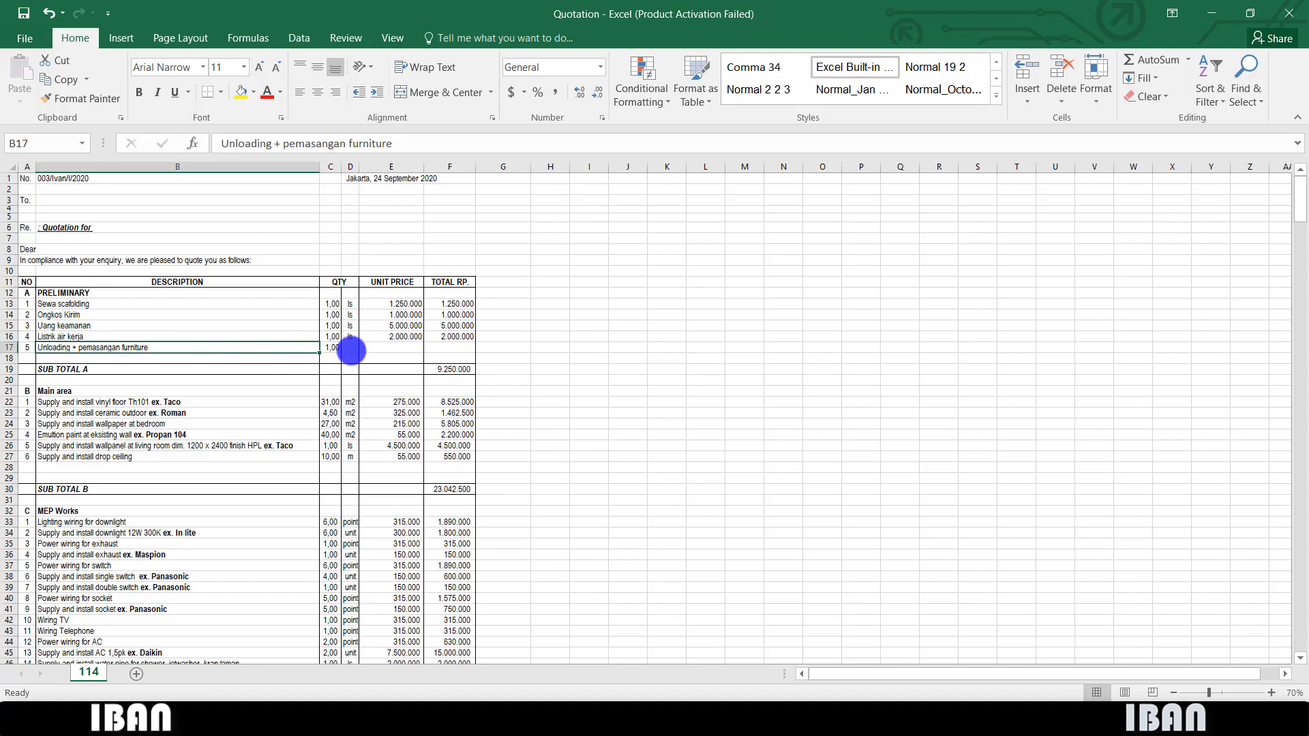
left_click(351, 349)
key("Tab")
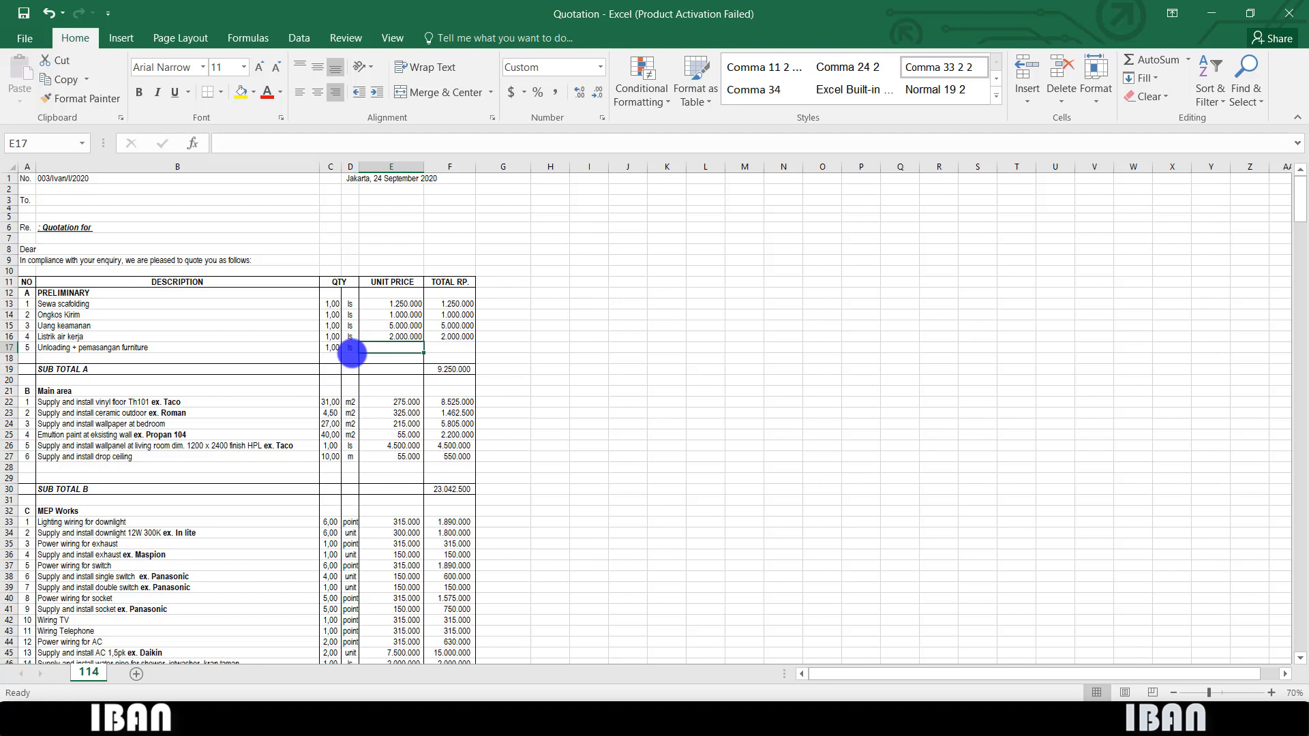
type("3.50")
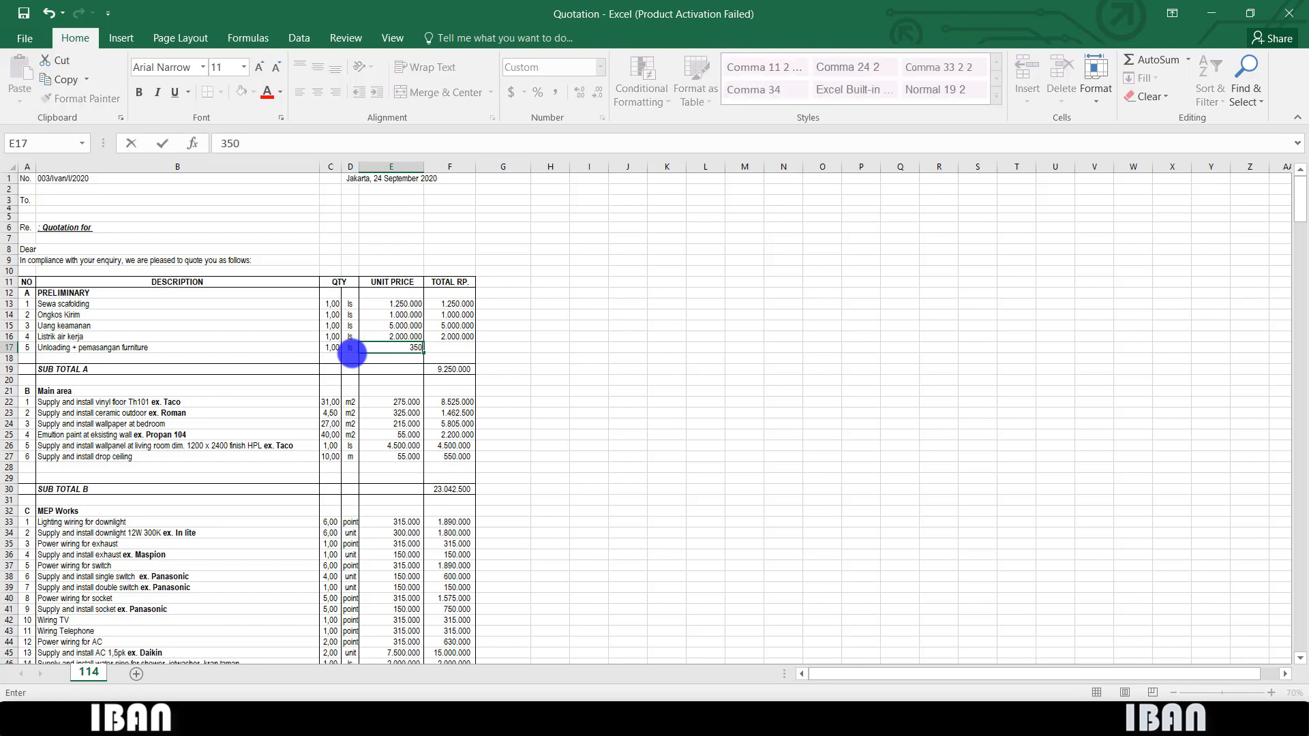
type("0.000")
key("Return")
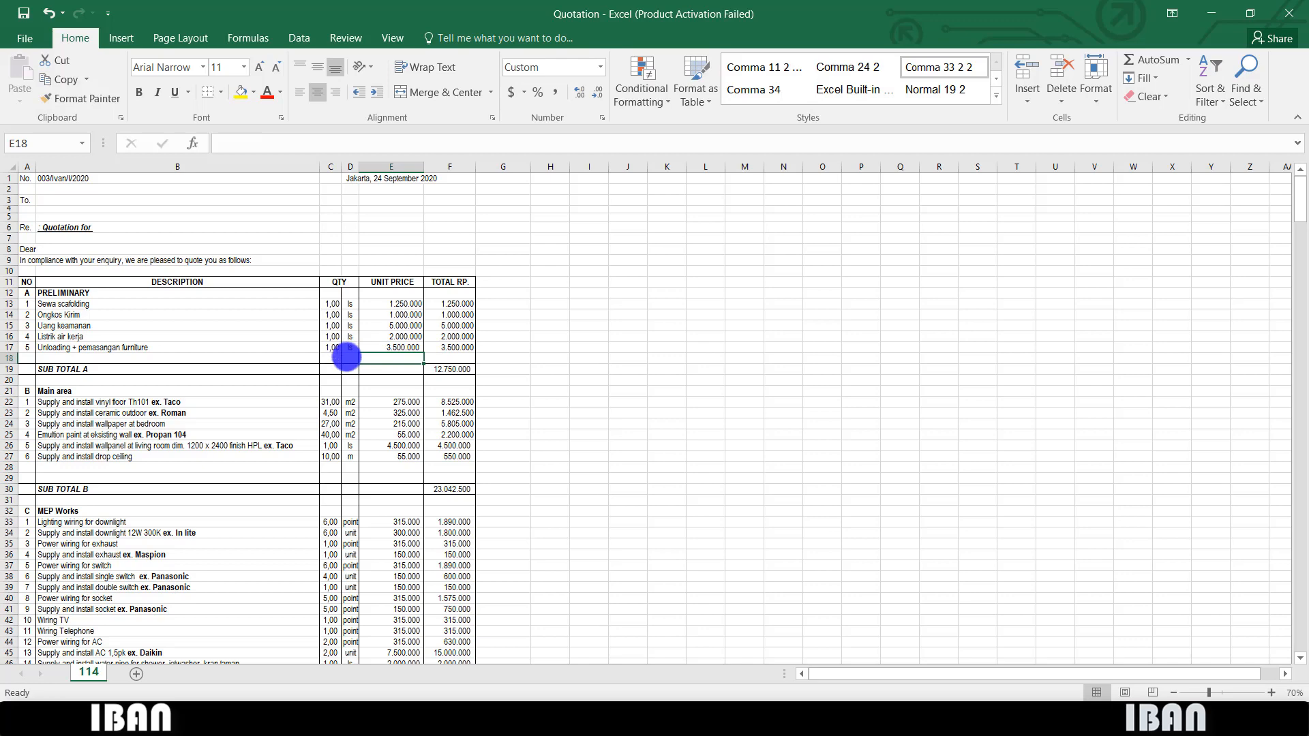
- Check the toilet on the AutoCAD floor plan, then enter item 17 "Install only shower, closet, floor drain" under MEP Works in Excel
scroll(346, 357, "down", 8)
scroll(351, 366, "up", 1)
left_click(30, 476)
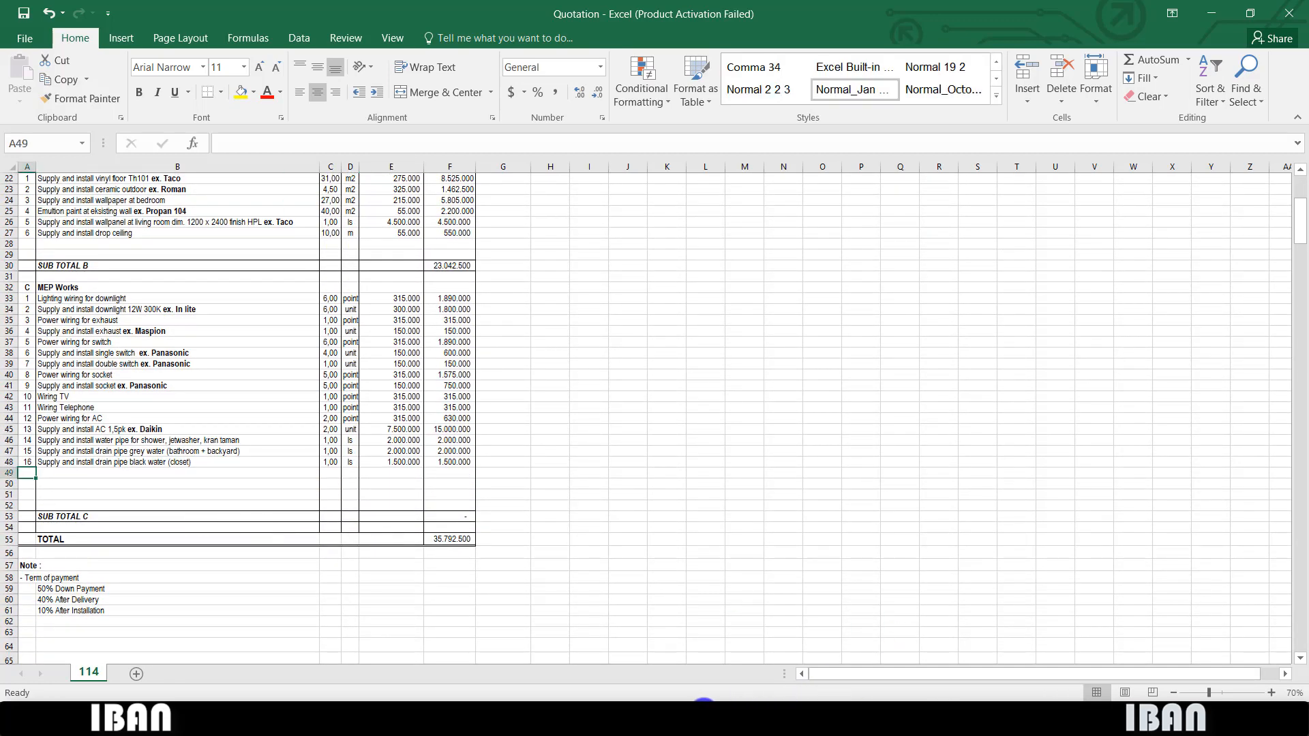
left_click(703, 713)
left_click_drag(882, 291, 766, 330)
scroll(817, 324, "up", 2)
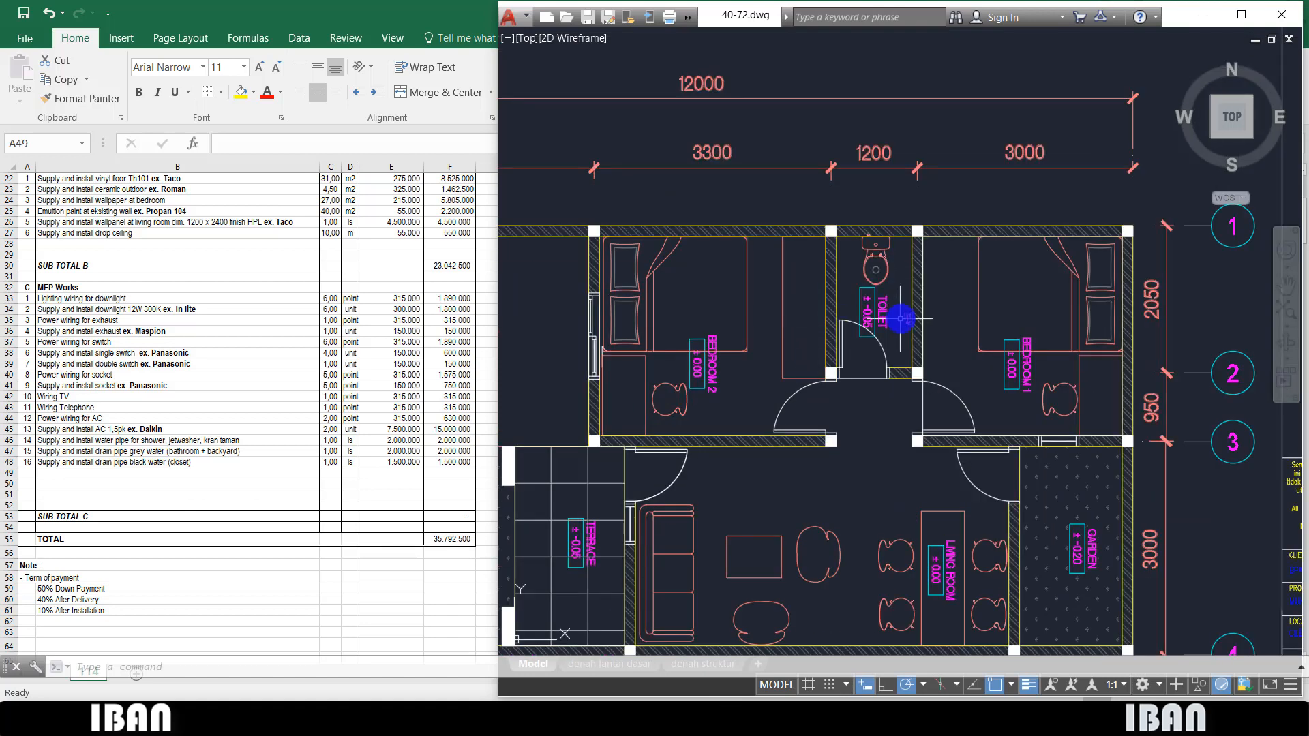
scroll(757, 366, "down", 2)
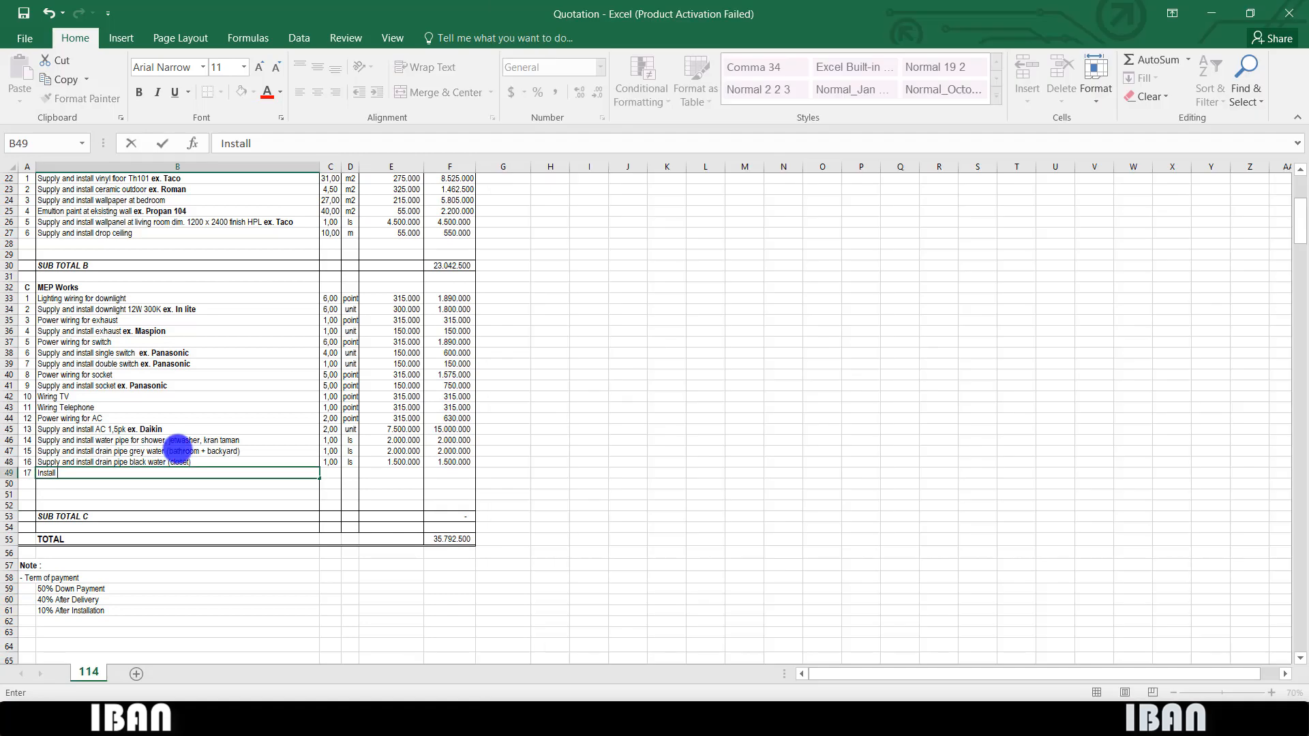
type("only shower, closet, floor drain")
- Complete item 17 with quantity 1, unit "ls" and unit price 2.500.000
key("Tab")
type("1")
key("Tab")
type("ls")
key("Tab")
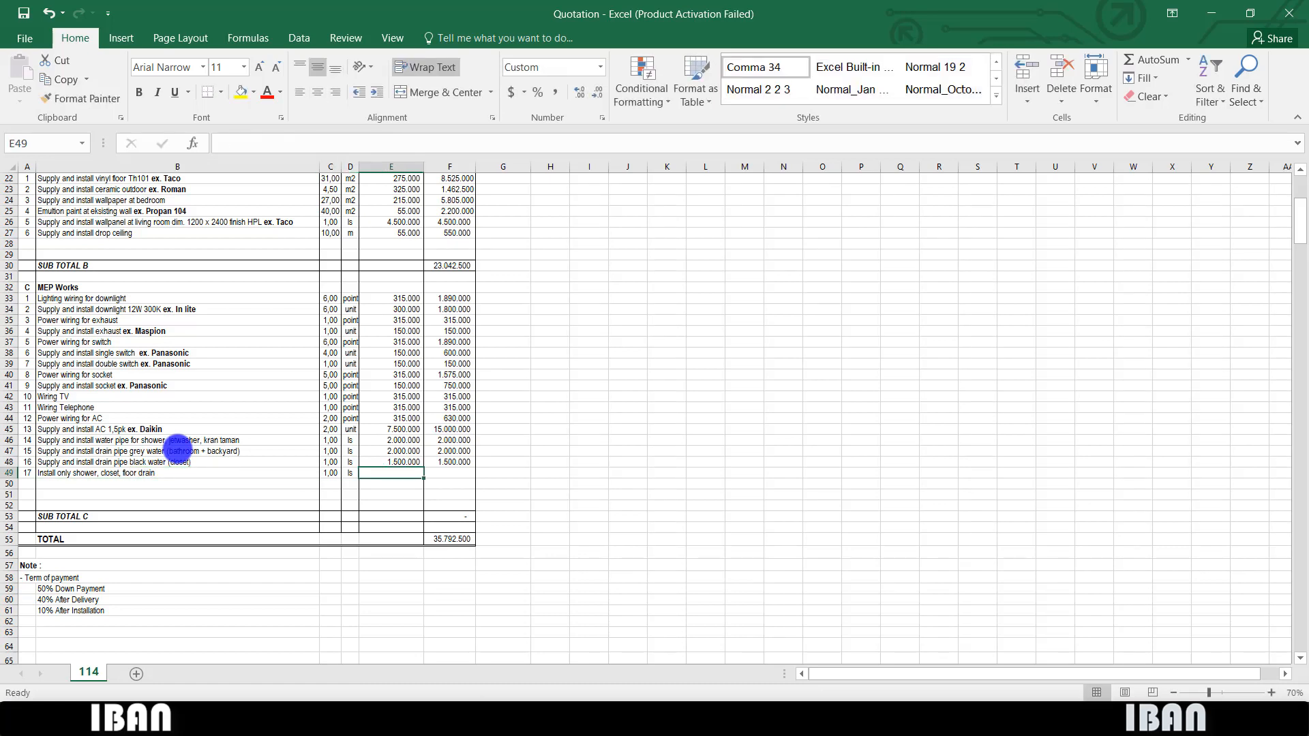
type("2500000")
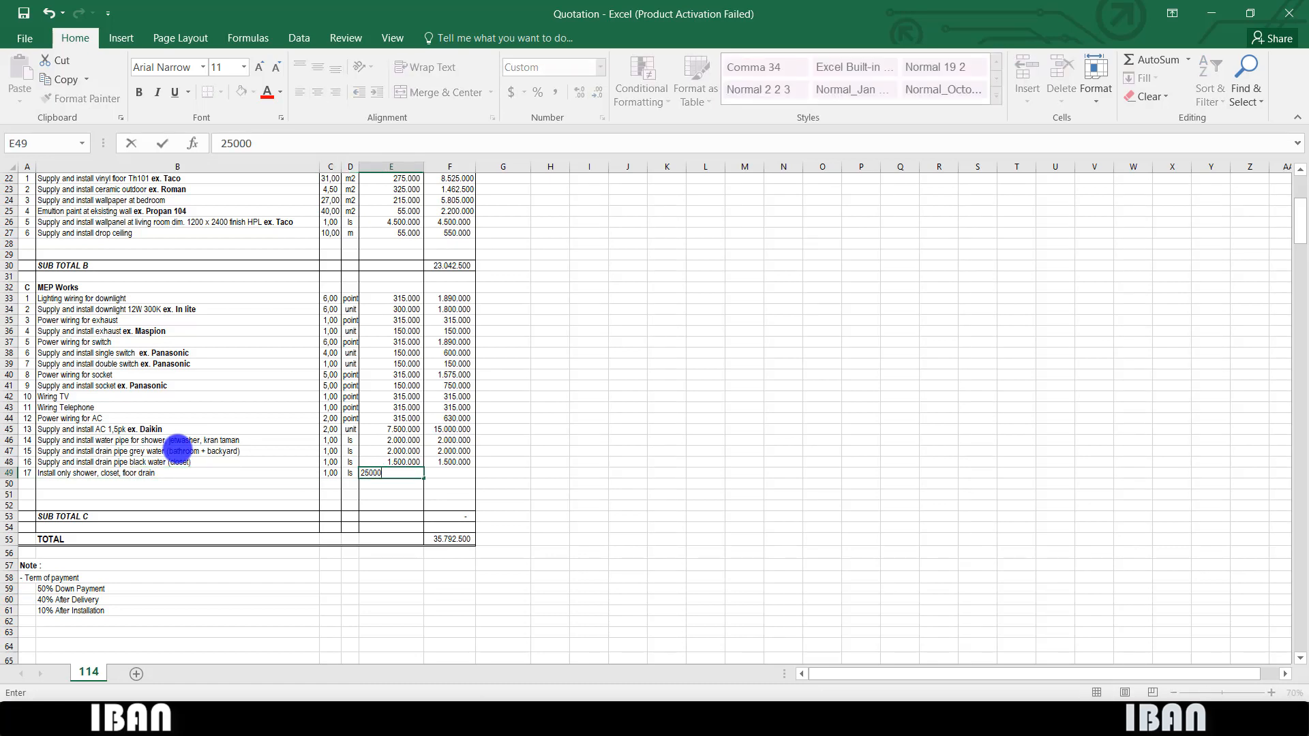
key("Return")
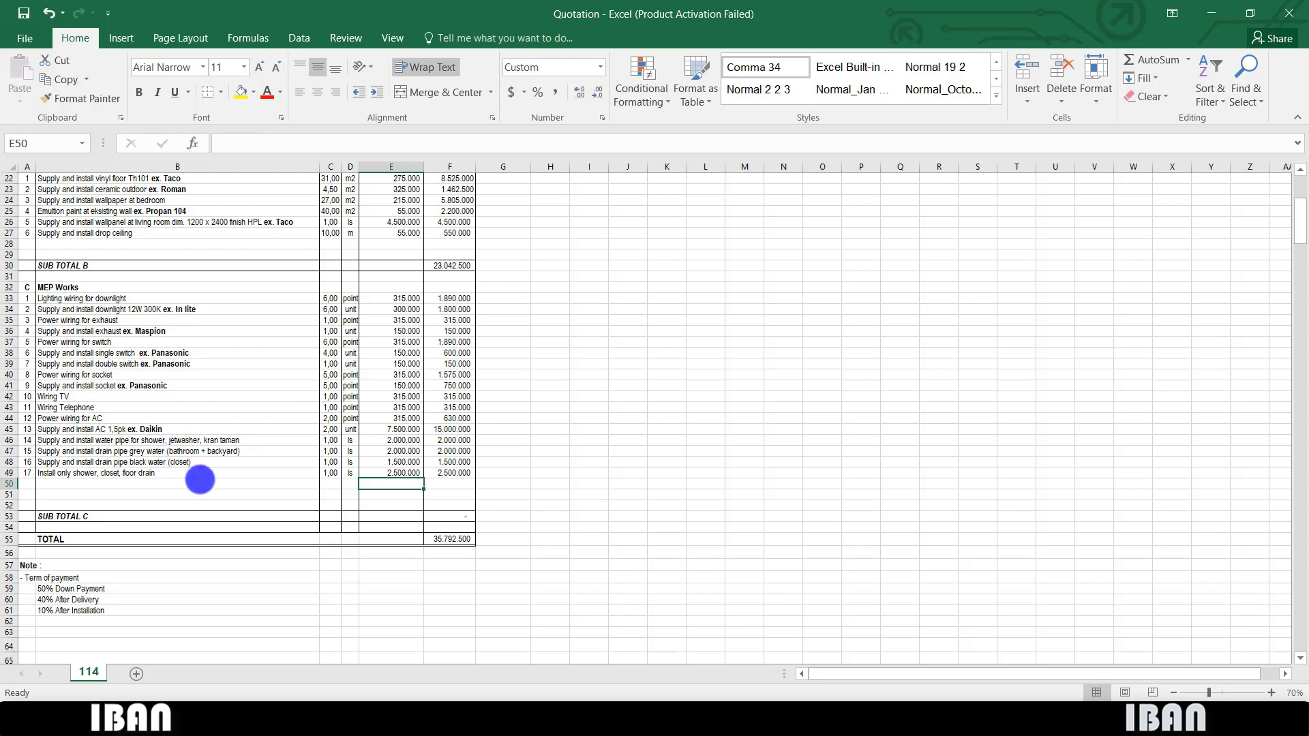
- Fill in SUB TOTAL C with a SUM formula over the line totals of all MEP Works items
left_click(453, 519)
type("=sum(")
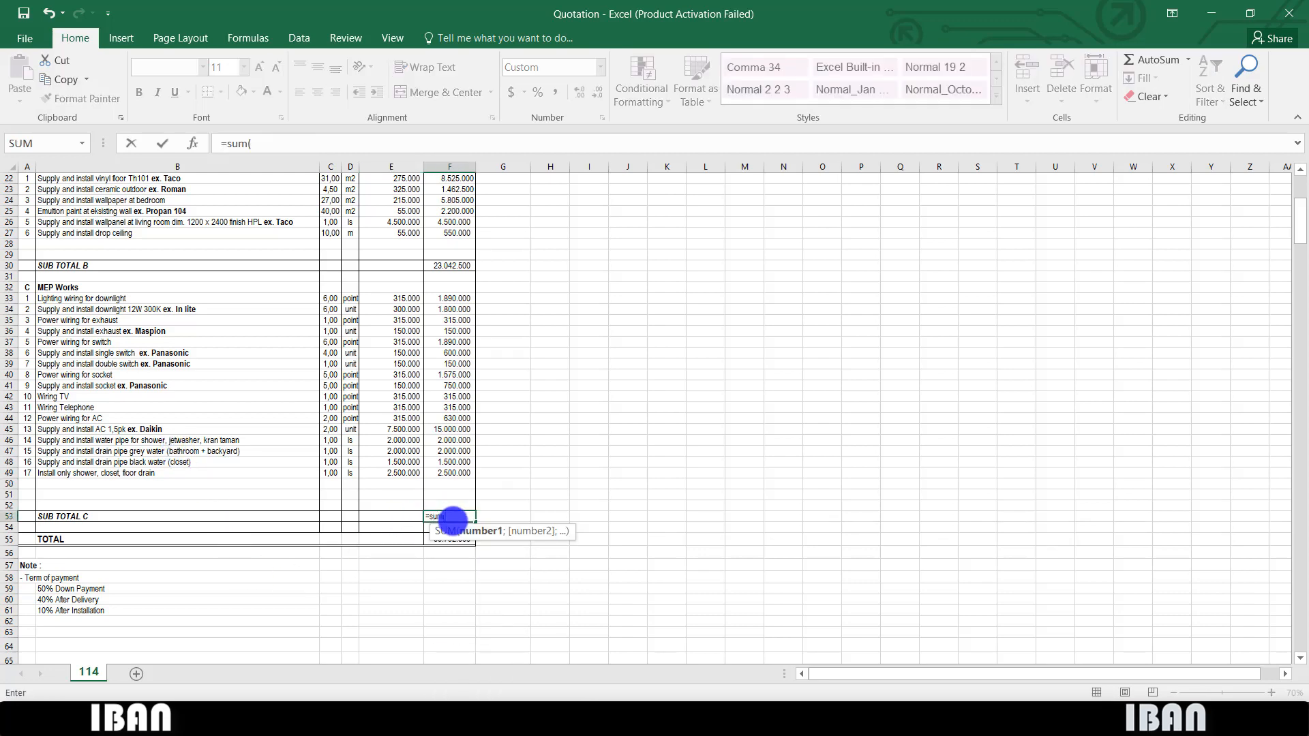
left_click_drag(450, 298, 440, 481)
key("Return")
- Replace the TOTAL formula with a SUM that adds subtotals A, B and C (F19+F30+F53)
scroll(439, 482, "up", 2)
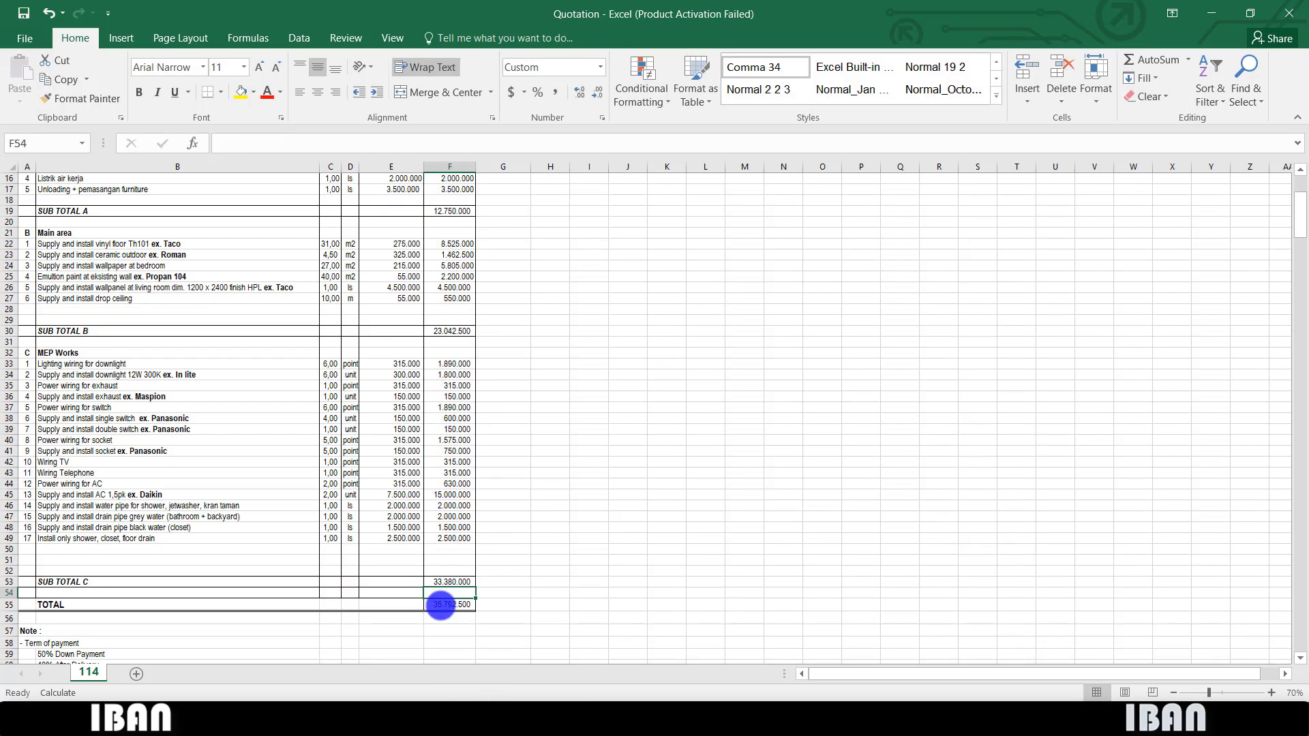
left_click(443, 605)
type("=")
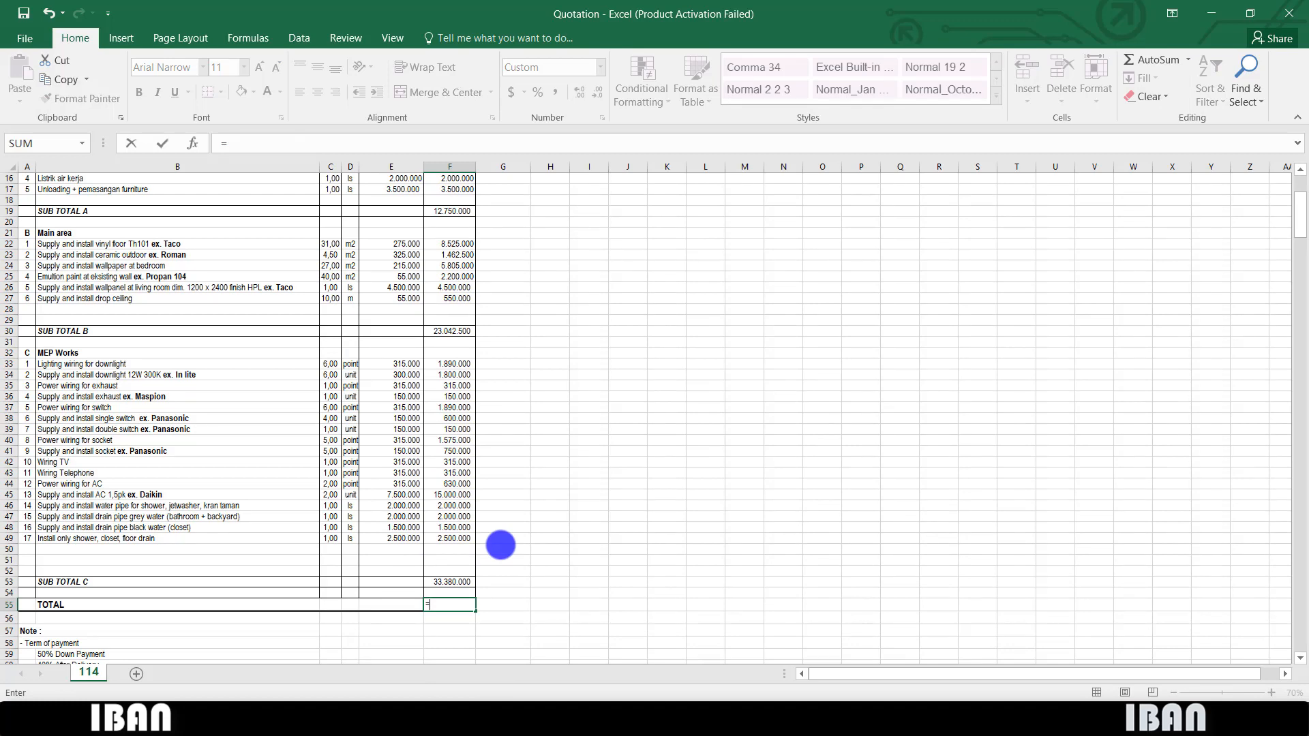
type("sum(")
scroll(491, 518, "up", 5)
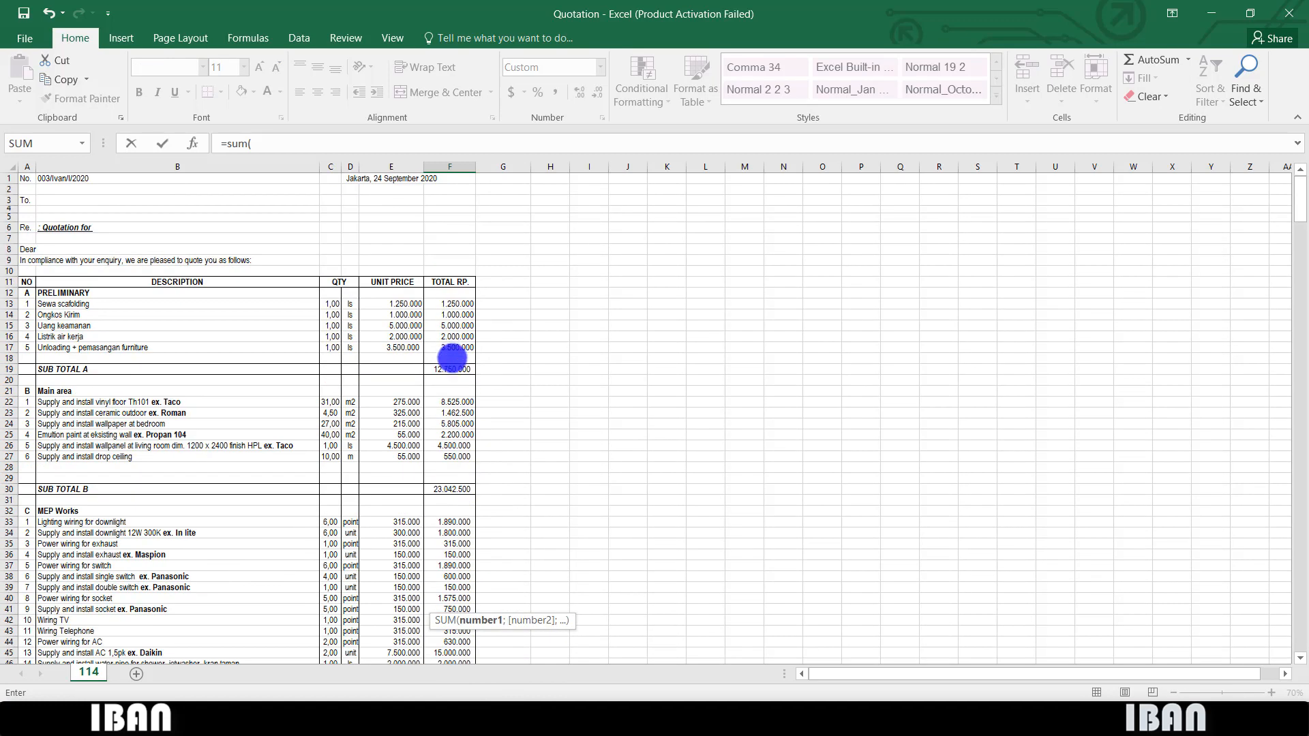
left_click(452, 367)
type("+")
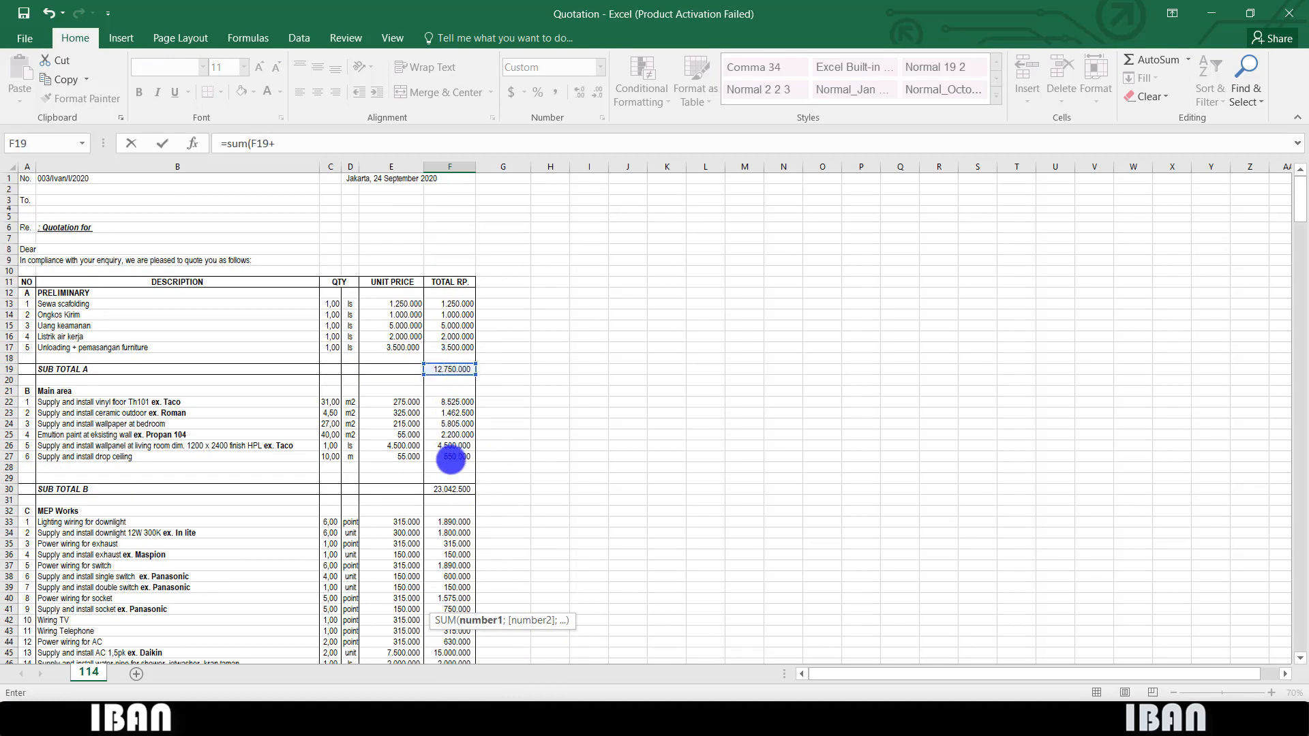
left_click(451, 489)
type("+")
scroll(496, 397, "down", 6)
left_click(448, 549)
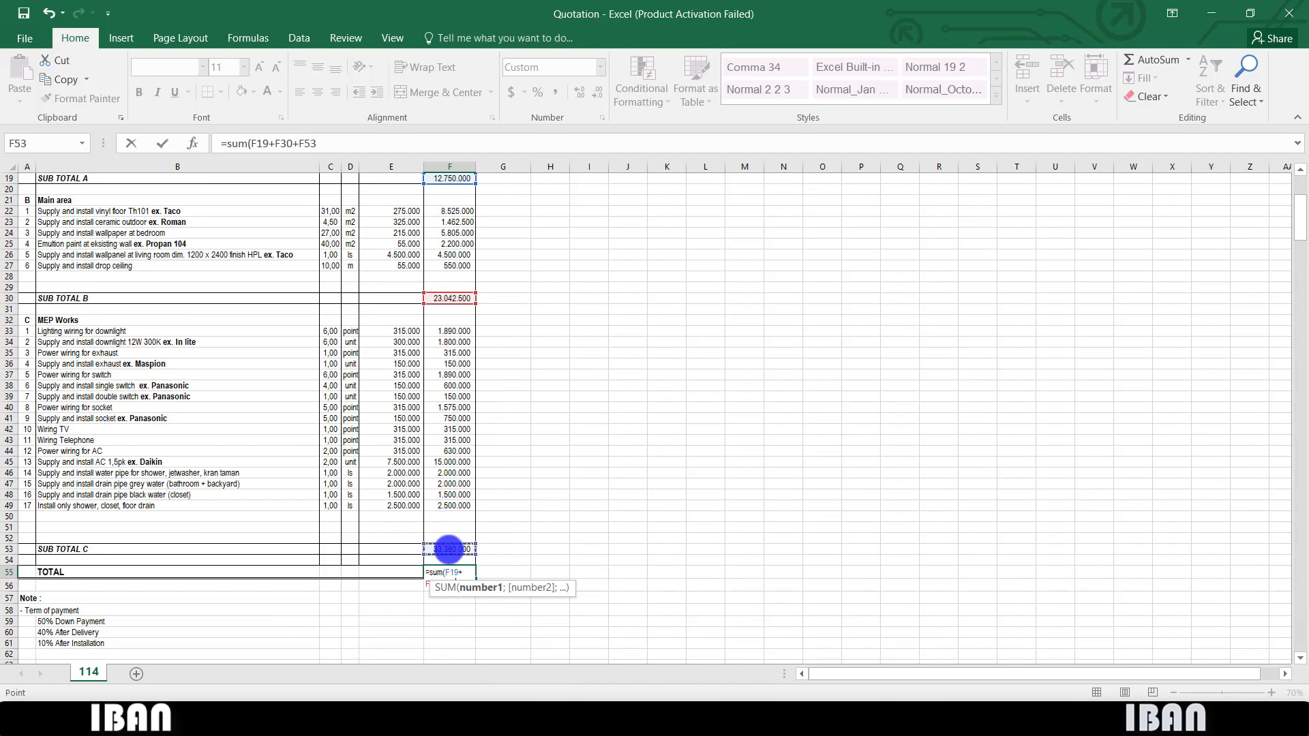
key("Return")
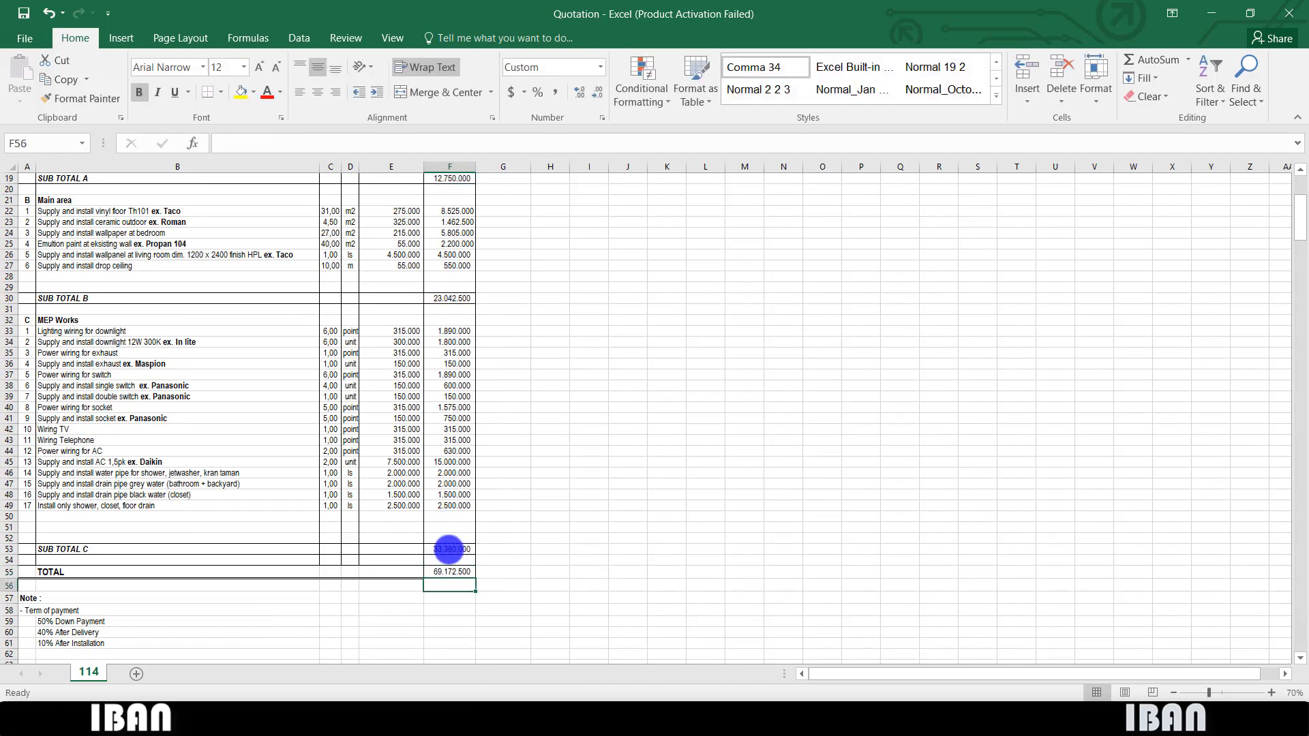
- Review the whole quotation, from the header and item sections to the total, payment terms and signature block
scroll(452, 547, "down", 1)
scroll(452, 548, "down", 2)
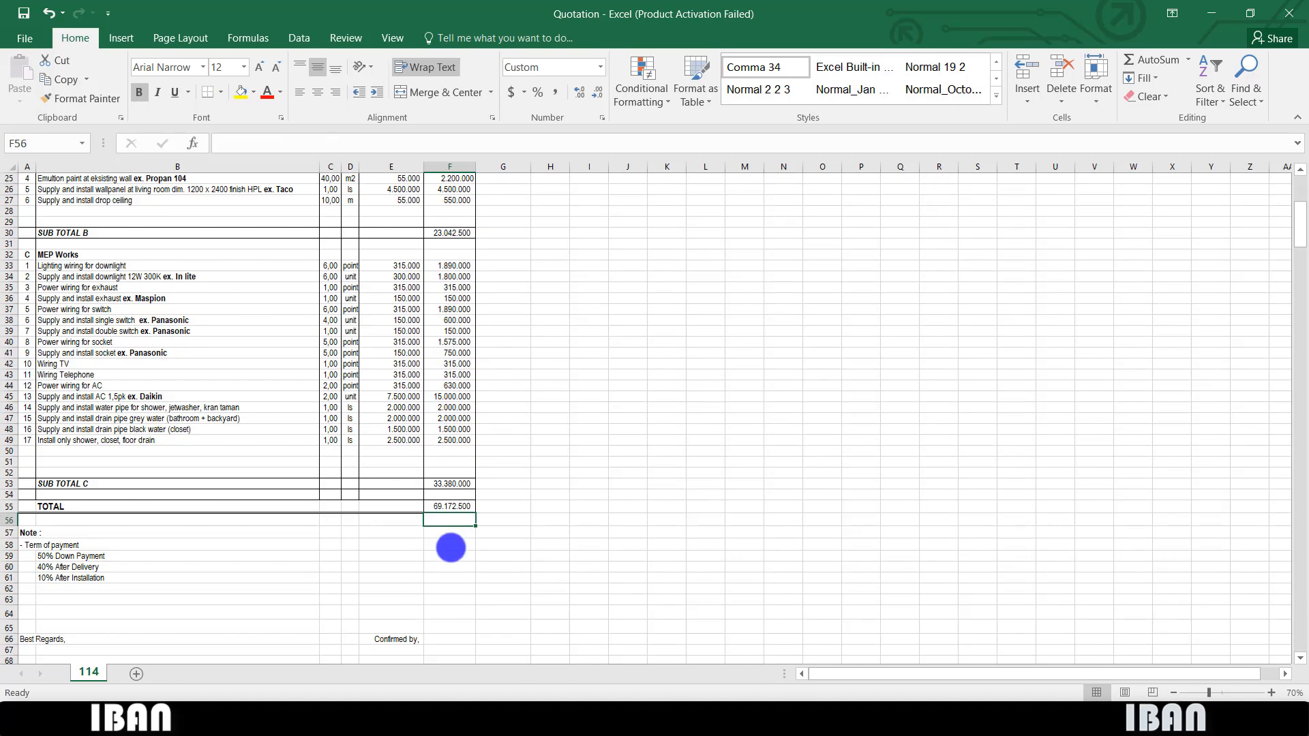
scroll(453, 544, "up", 4)
scroll(464, 538, "up", 4)
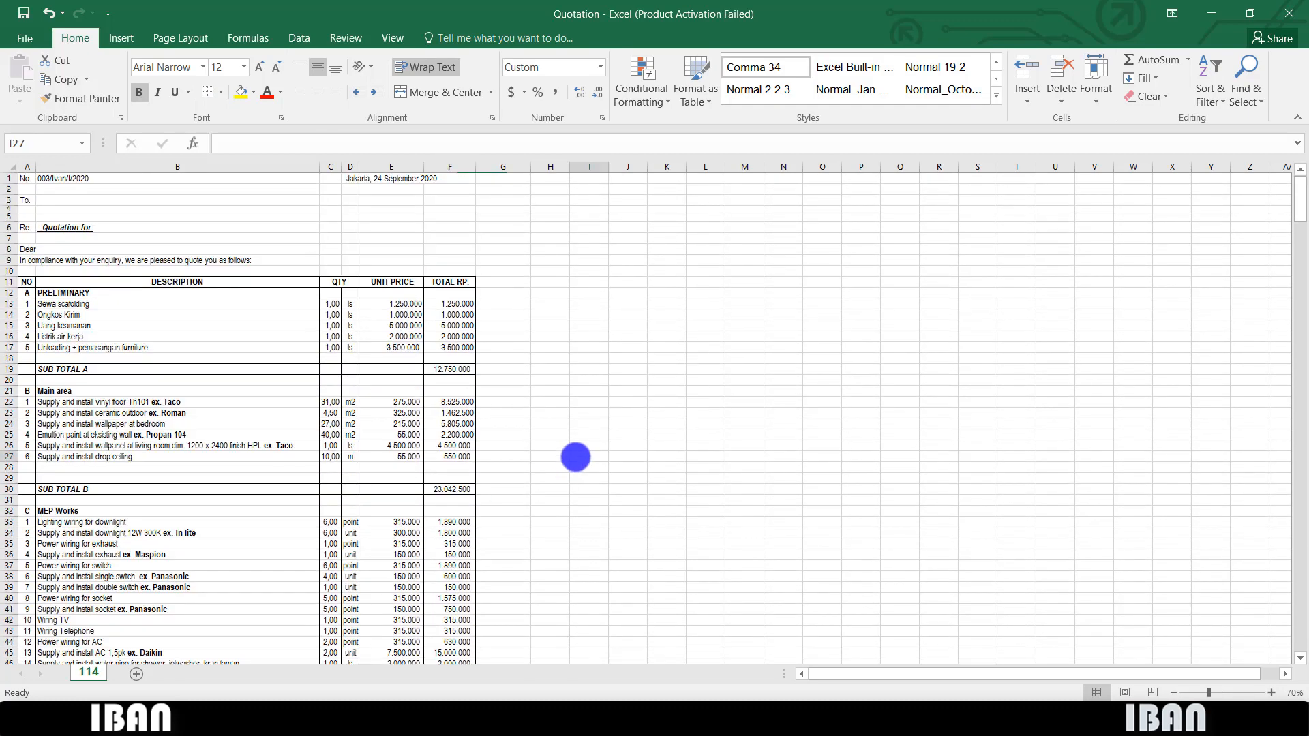
left_click(575, 457)
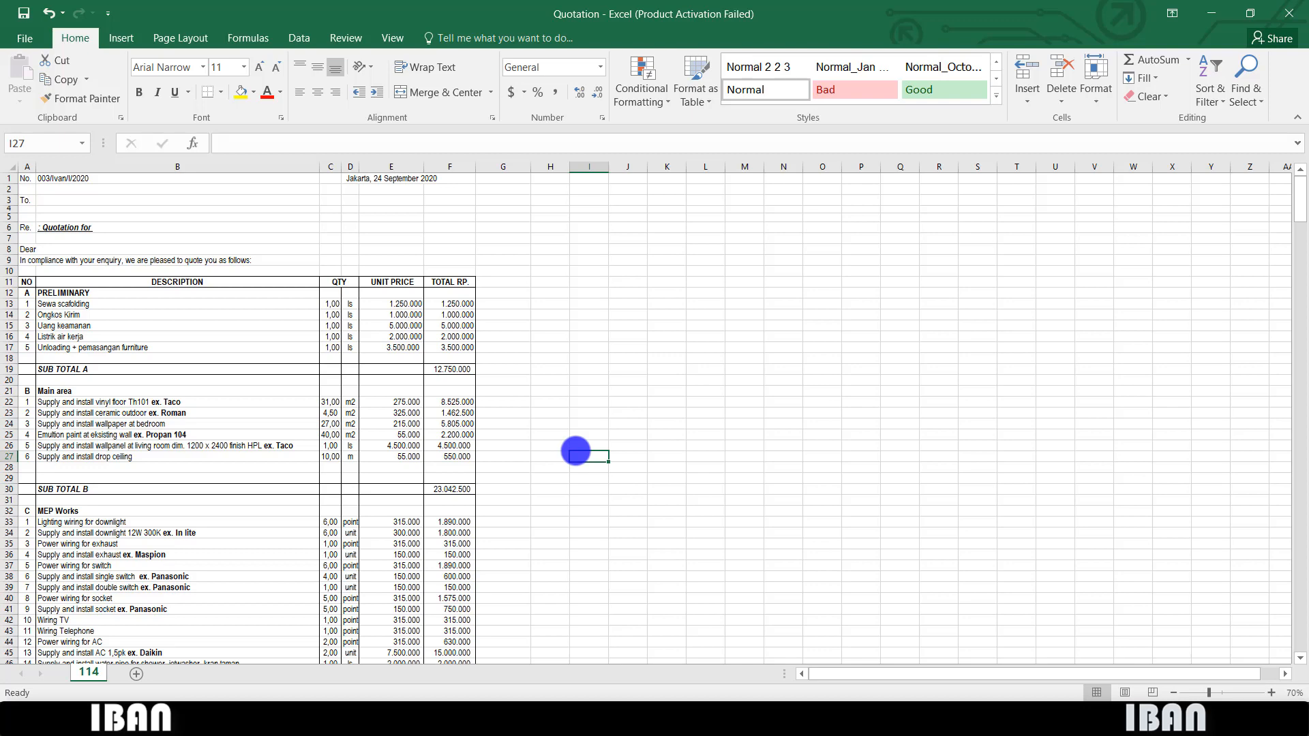
scroll(576, 451, "down", 6)
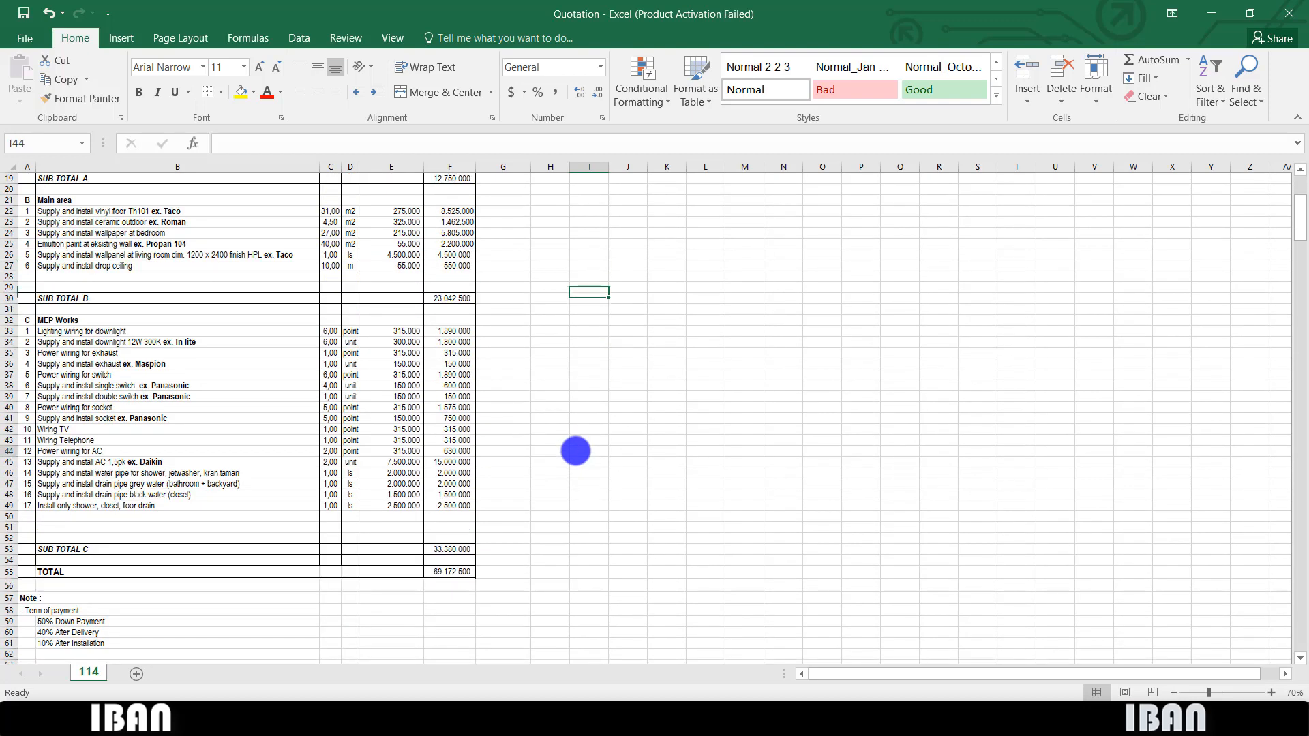
left_click(585, 483)
scroll(569, 472, "down", 3)
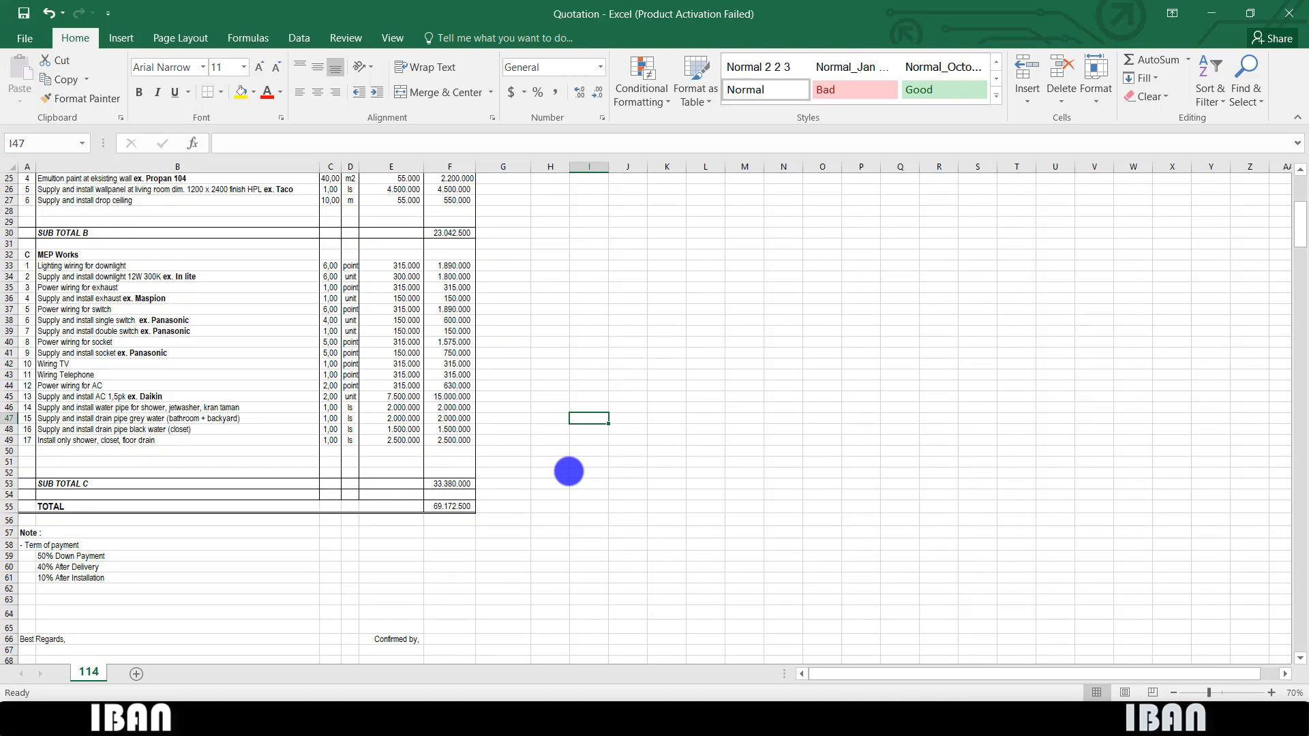
scroll(569, 471, "up", 5)
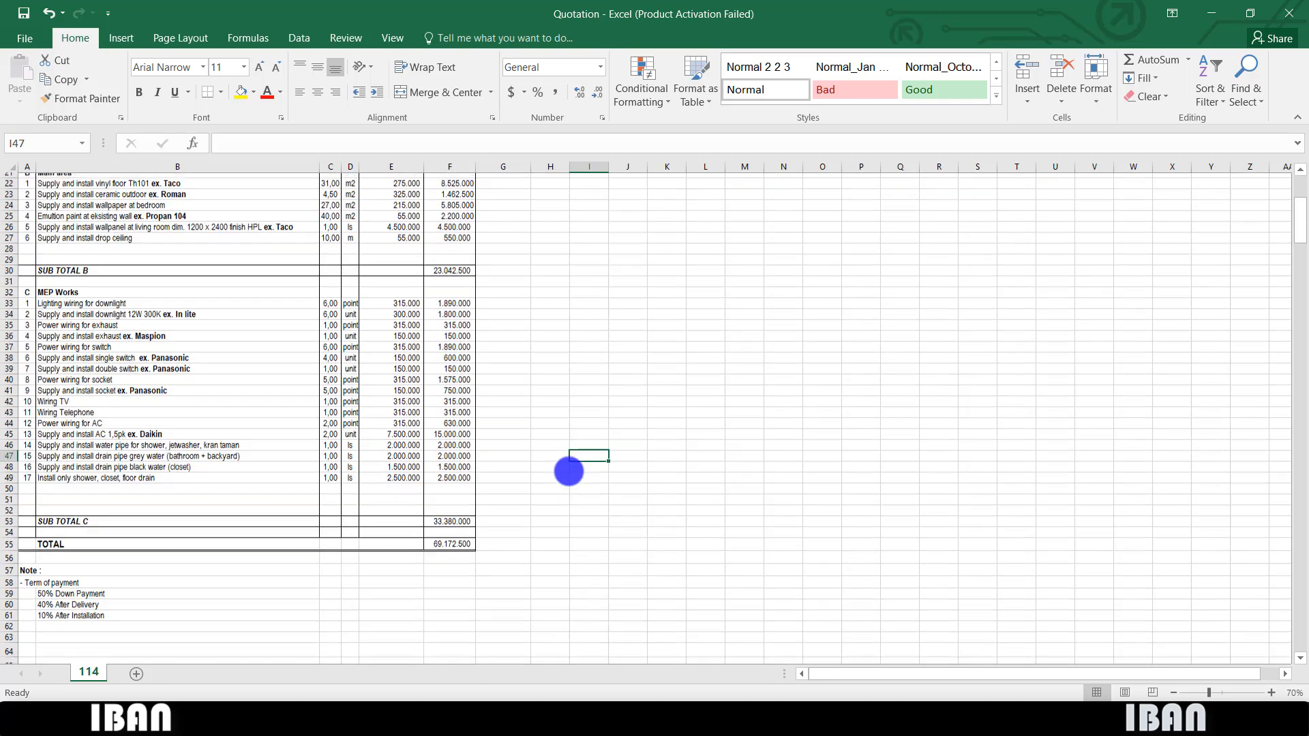
scroll(569, 472, "up", 5)
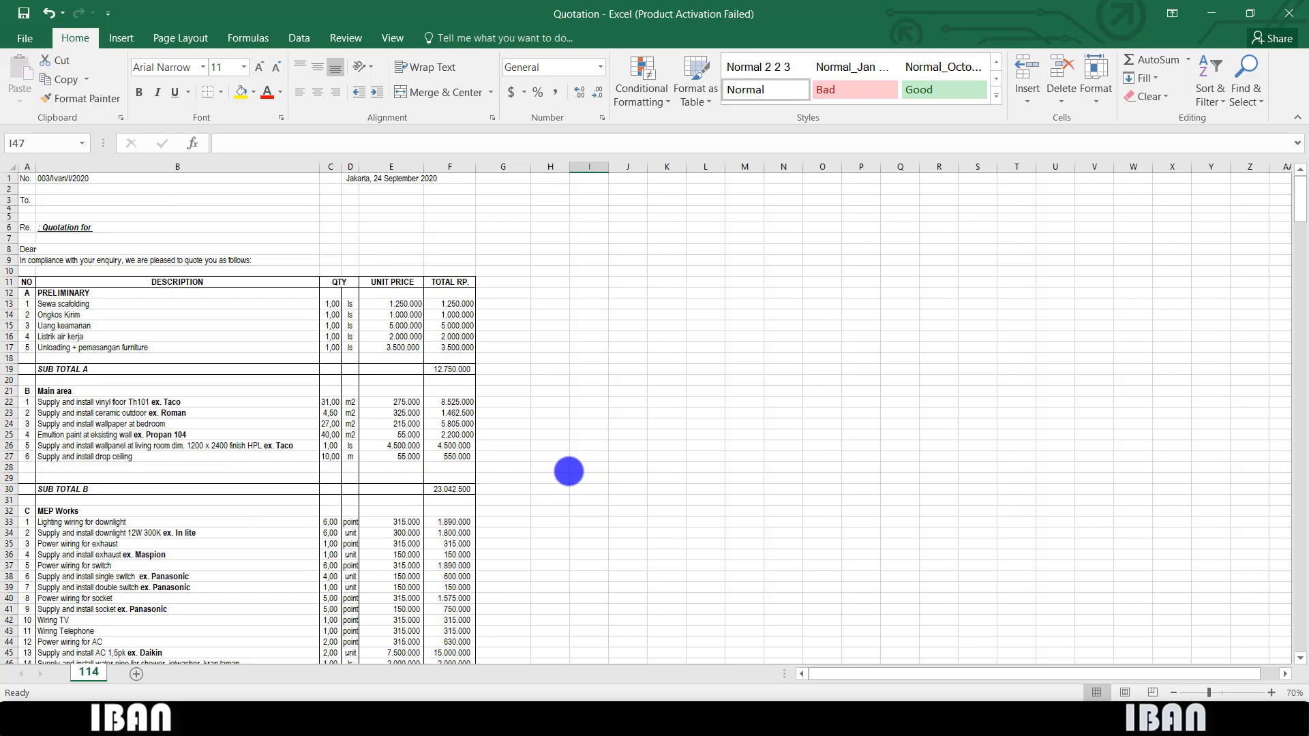
scroll(569, 472, "down", 10)
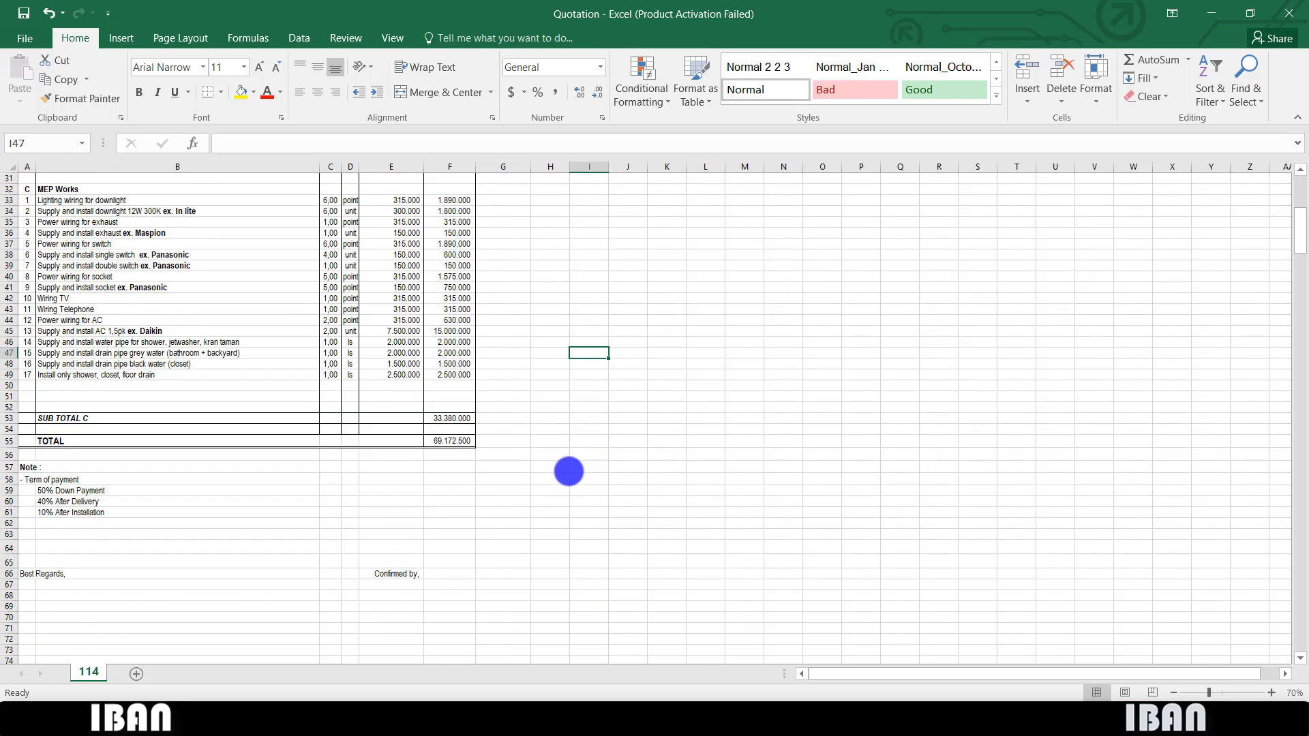
scroll(569, 472, "up", 10)
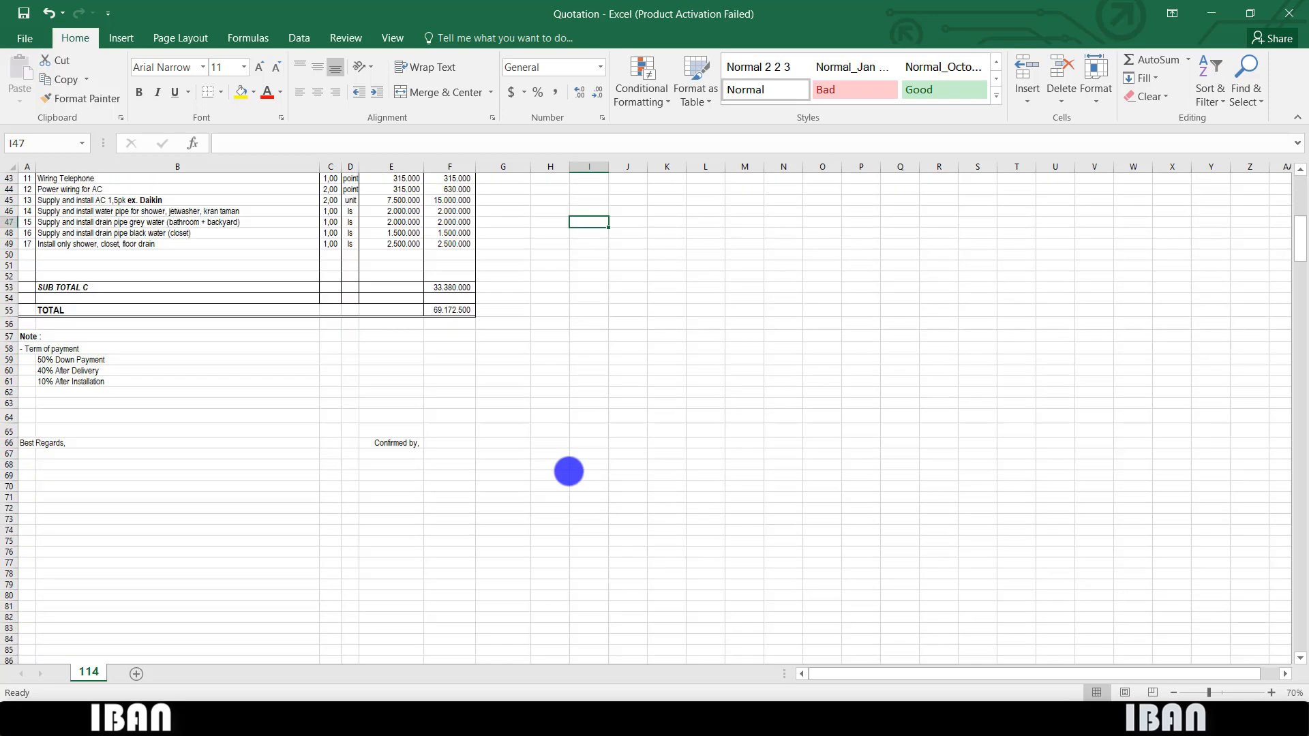